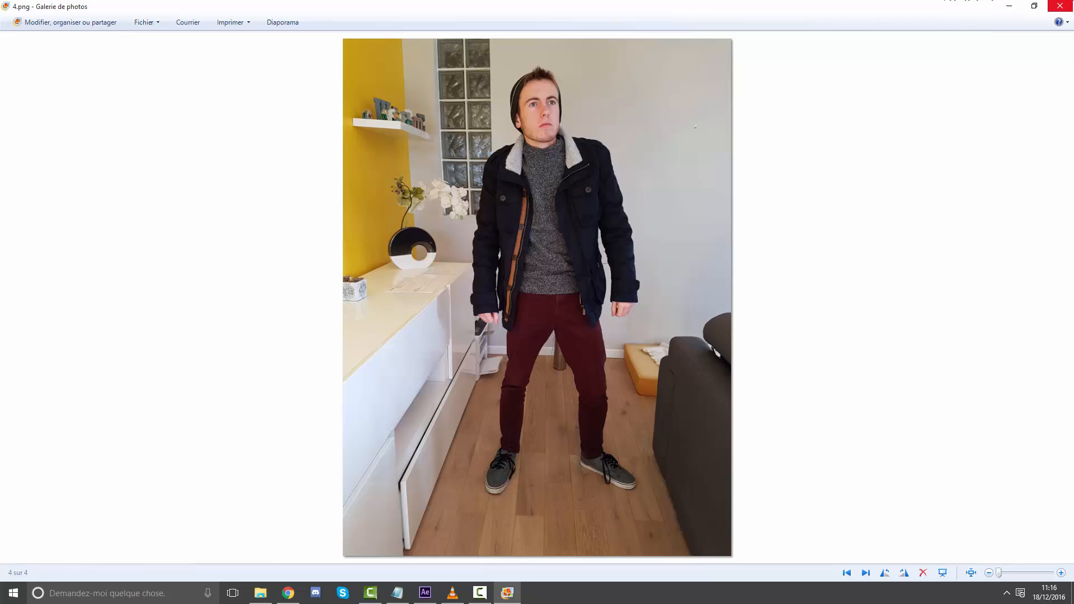
Step: Close the photo preview of 4.png and reposition the Ressources folder window
left_click(1069, 5)
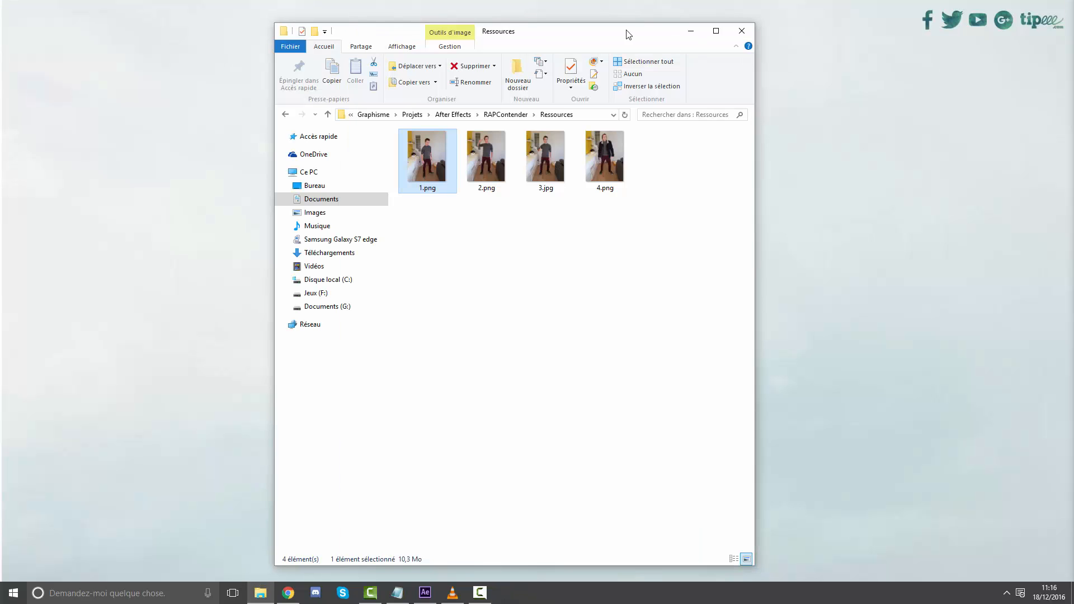
mouse_move(628, 35)
left_mouse_down()
mouse_move(643, 32)
mouse_move(631, 24)
left_mouse_up()
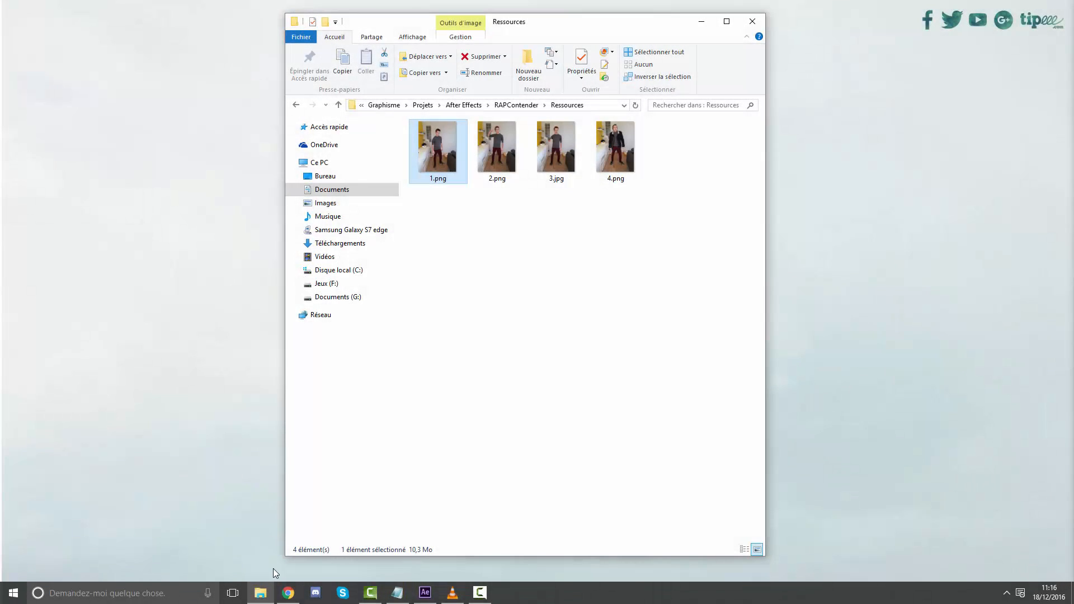
Step: Switch to Chrome and look through the MS Design YouTube channel's home page, uploaded videos and playlists
left_click(288, 590)
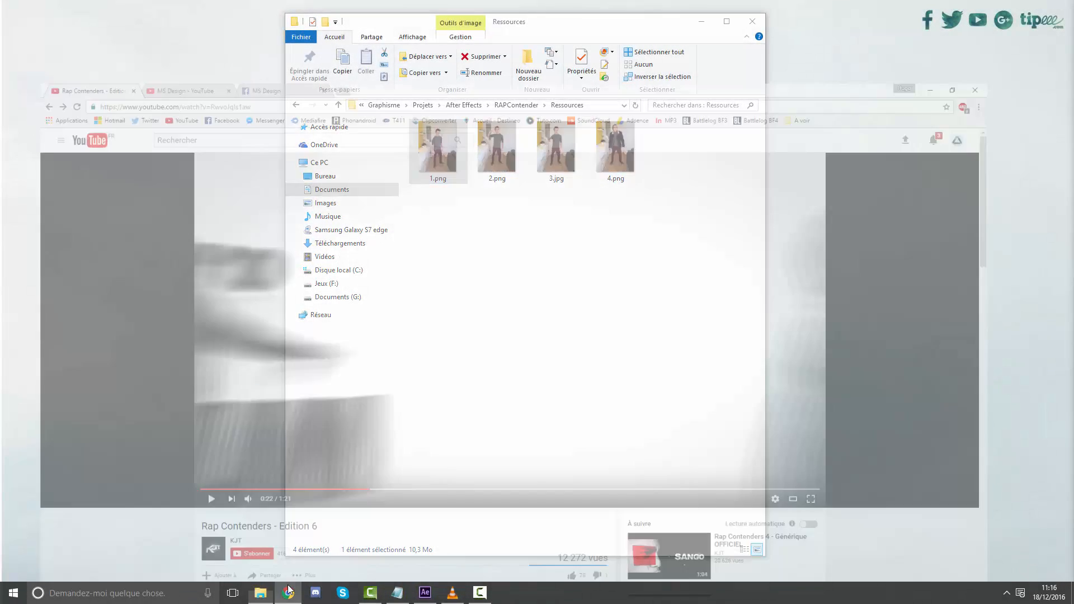
left_click(141, 6)
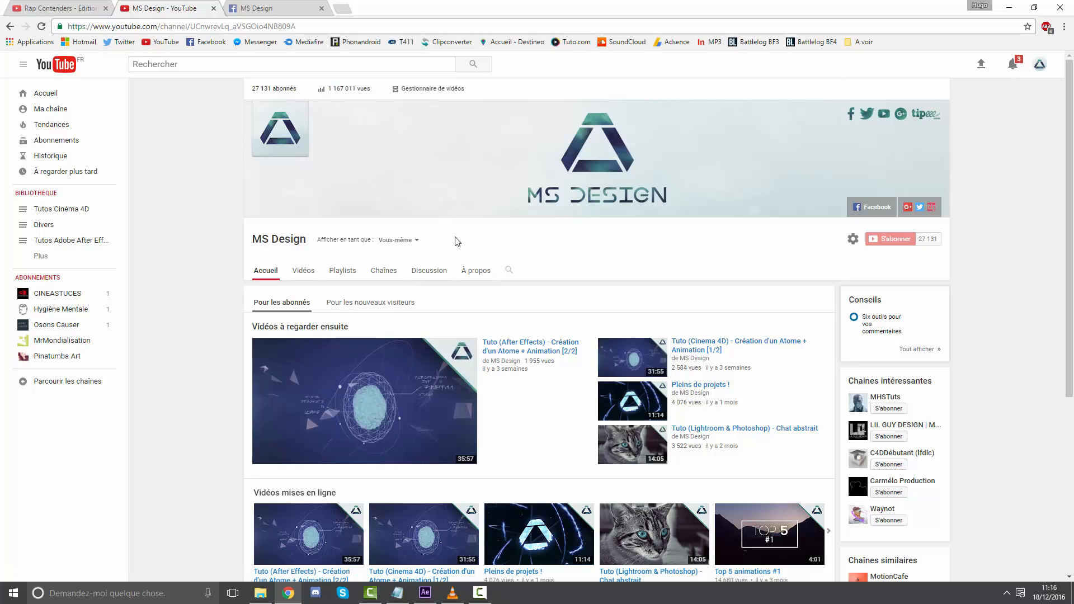
scroll(603, 303, "down", 5)
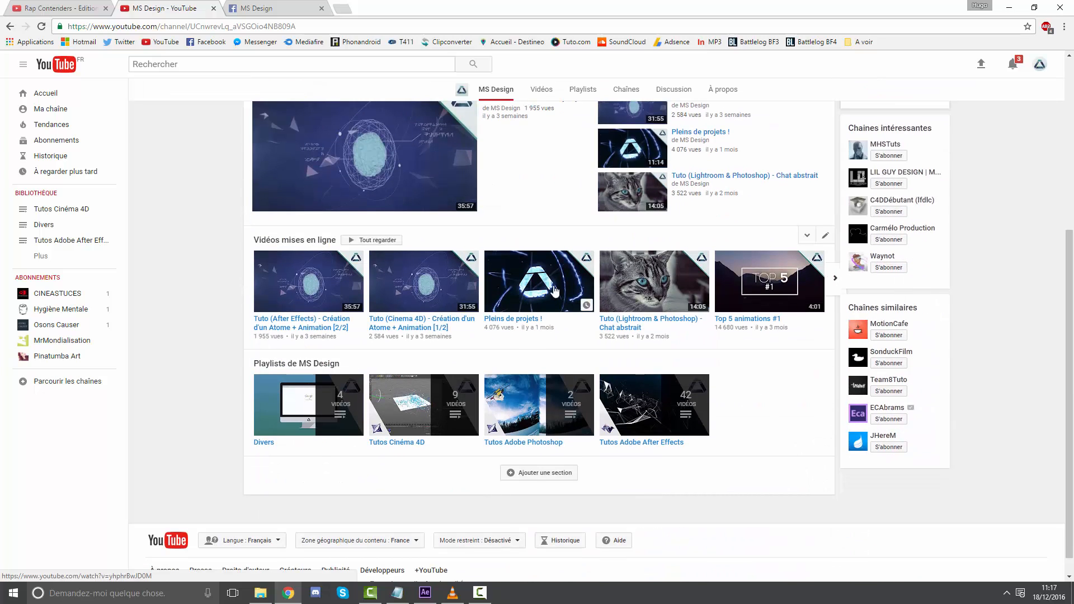
left_click_drag(562, 272, 569, 294)
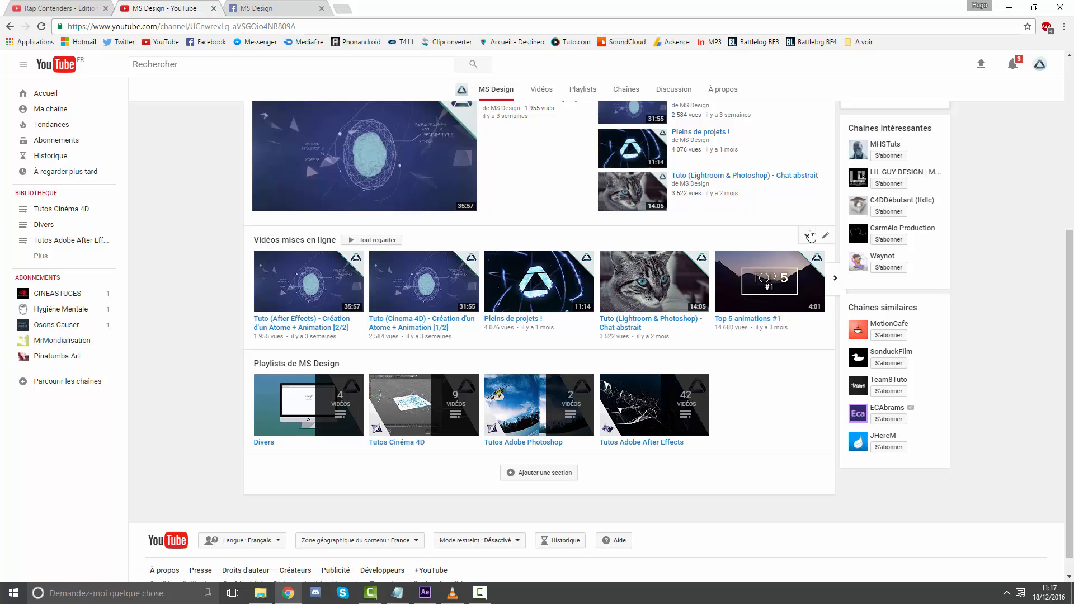
scroll(518, 231, "up", 3)
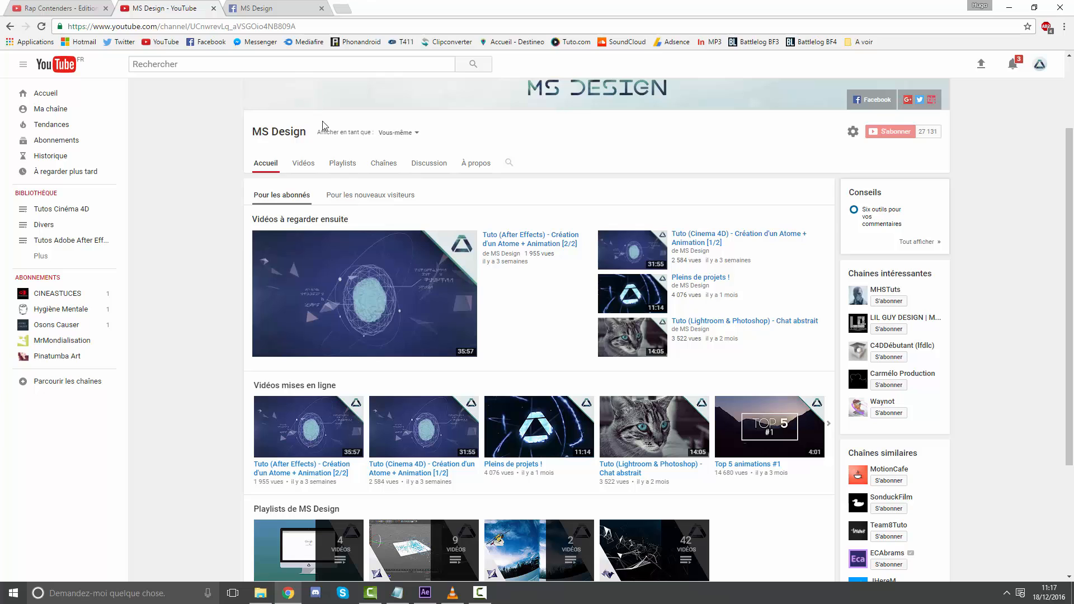
scroll(608, 208, "up", 2)
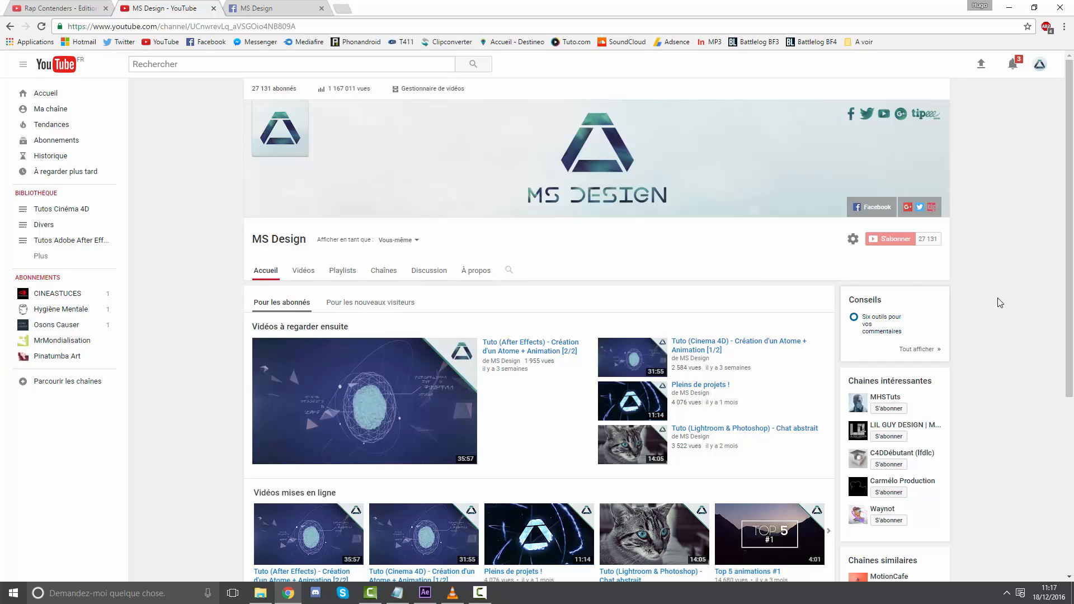
scroll(345, 302, "down", 4)
scroll(347, 303, "up", 4)
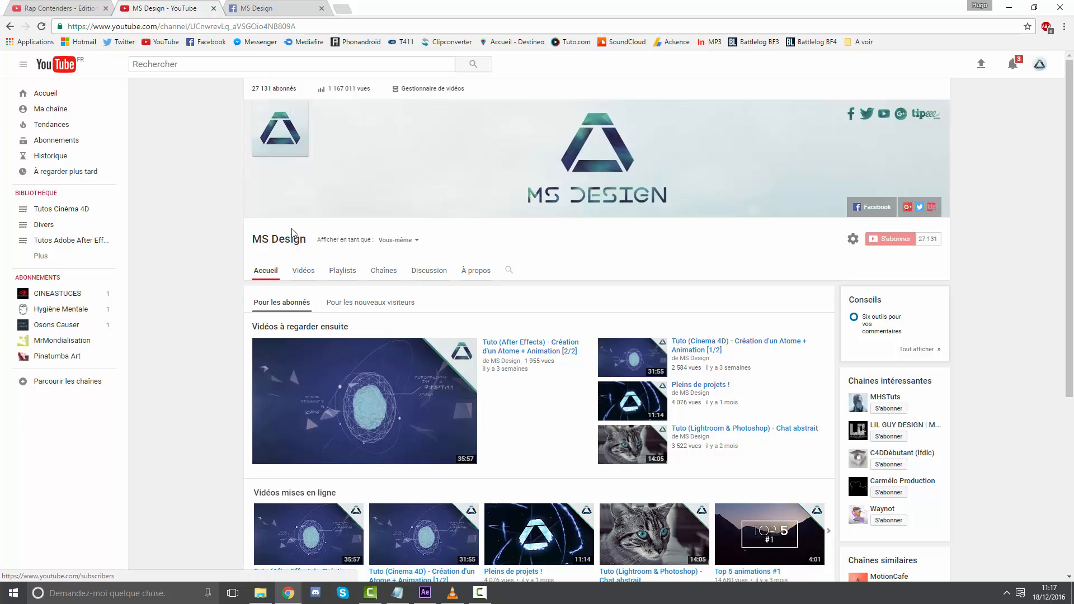
scroll(292, 232, "down", 2)
scroll(292, 233, "up", 2)
Step: Open the MS Design Facebook page and look through its posts down to the #RapContenders one
left_click(282, 12)
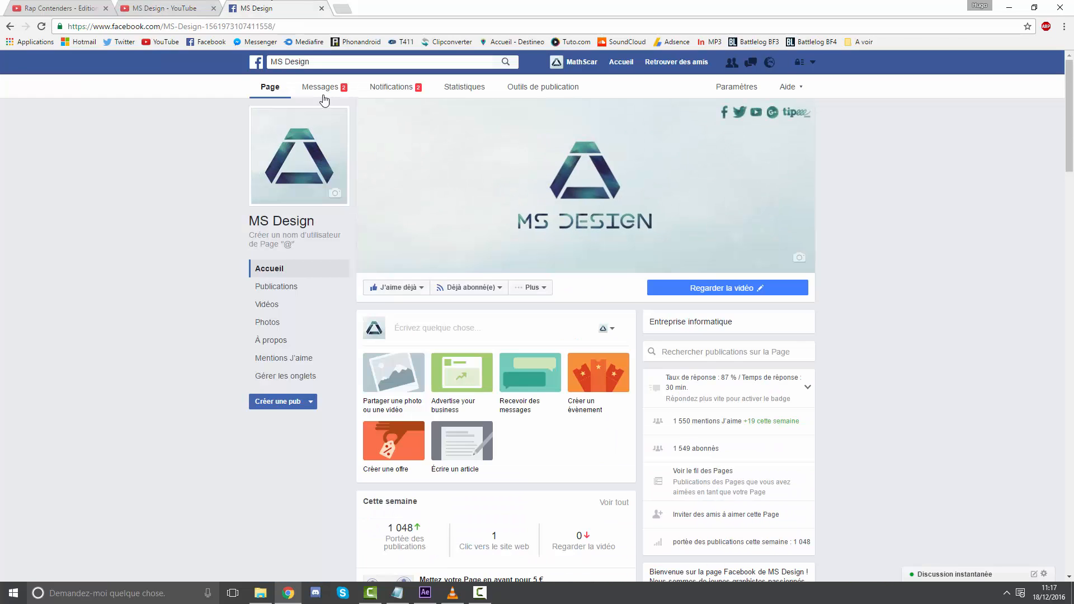
scroll(428, 217, "down", 20)
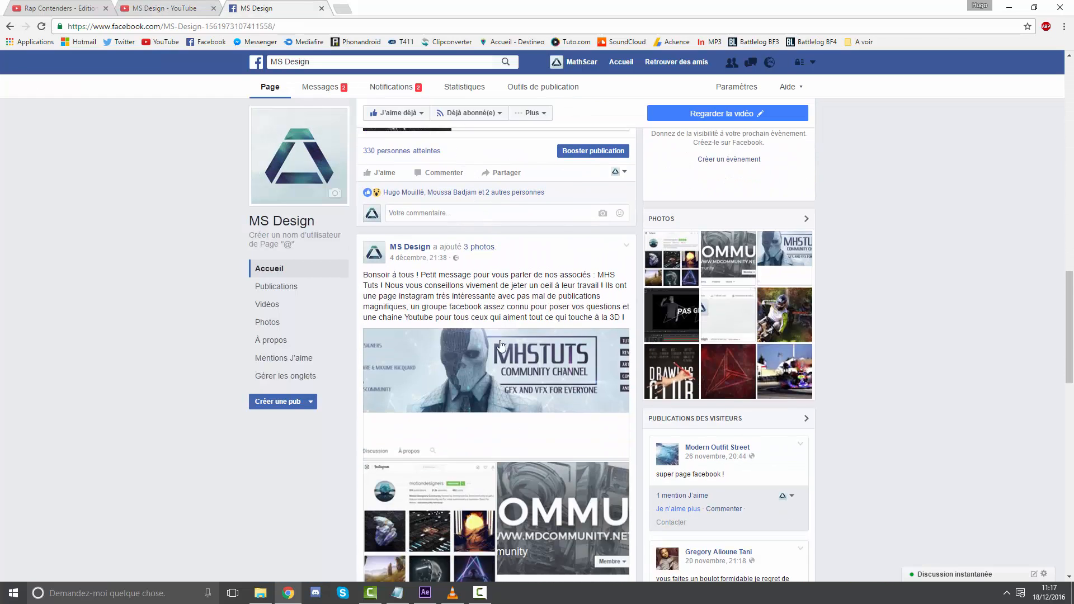
scroll(504, 342, "down", 10)
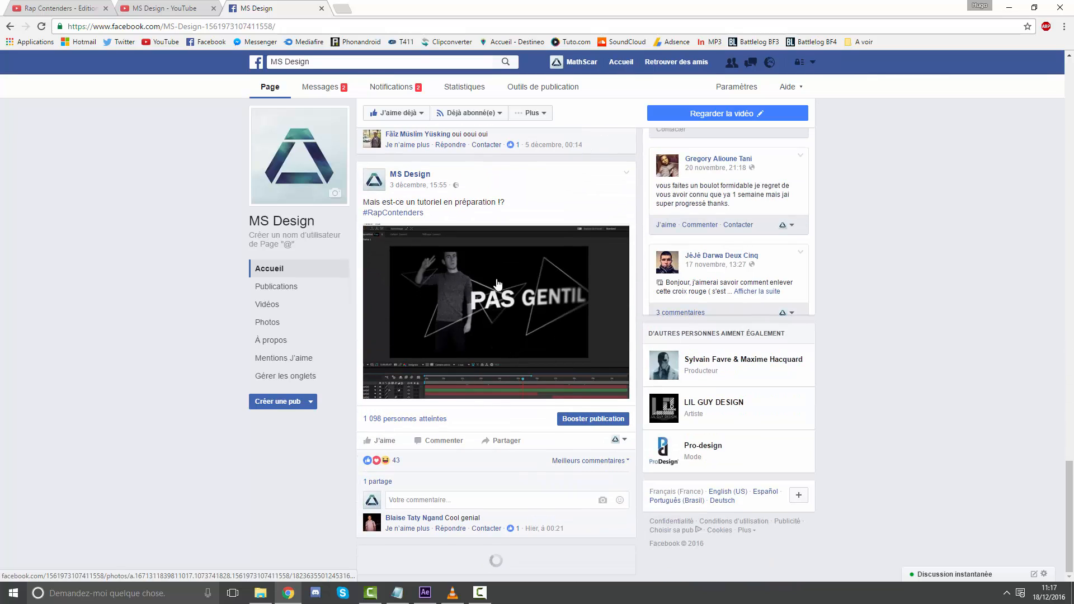
mouse_move(487, 203)
left_mouse_down()
mouse_move(389, 179)
mouse_move(471, 206)
left_mouse_up()
left_click(471, 206)
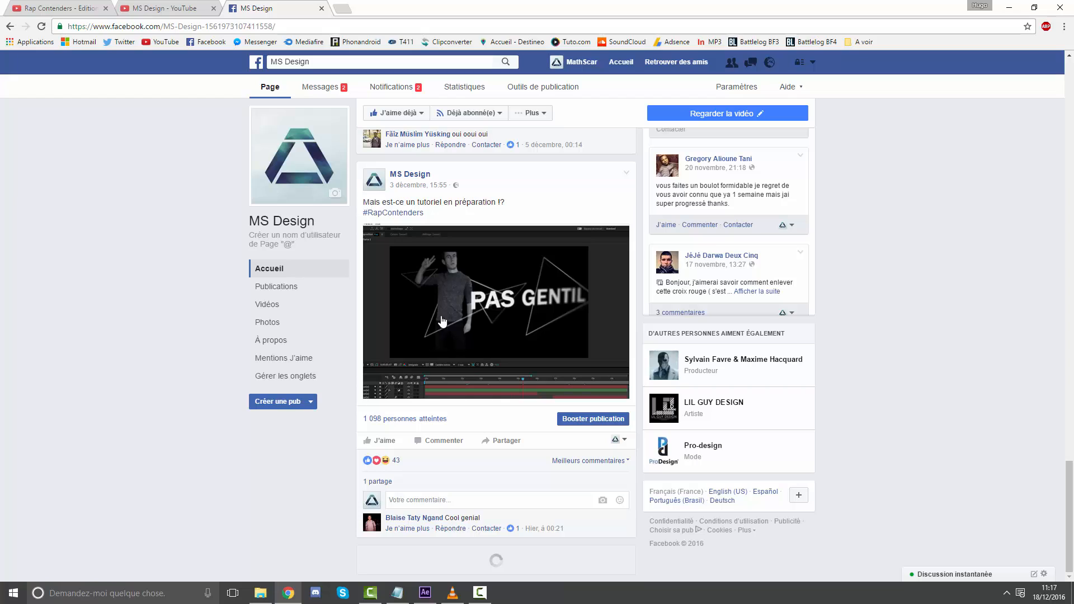
scroll(453, 367, "up", 15)
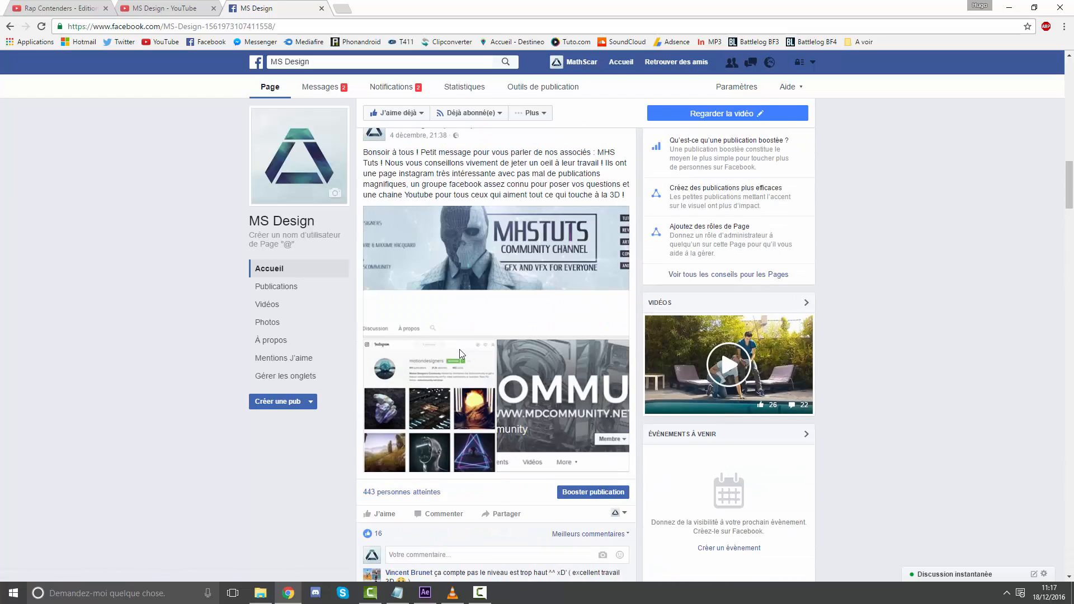
scroll(460, 354, "up", 5)
scroll(475, 358, "down", 8)
scroll(504, 364, "up", 4)
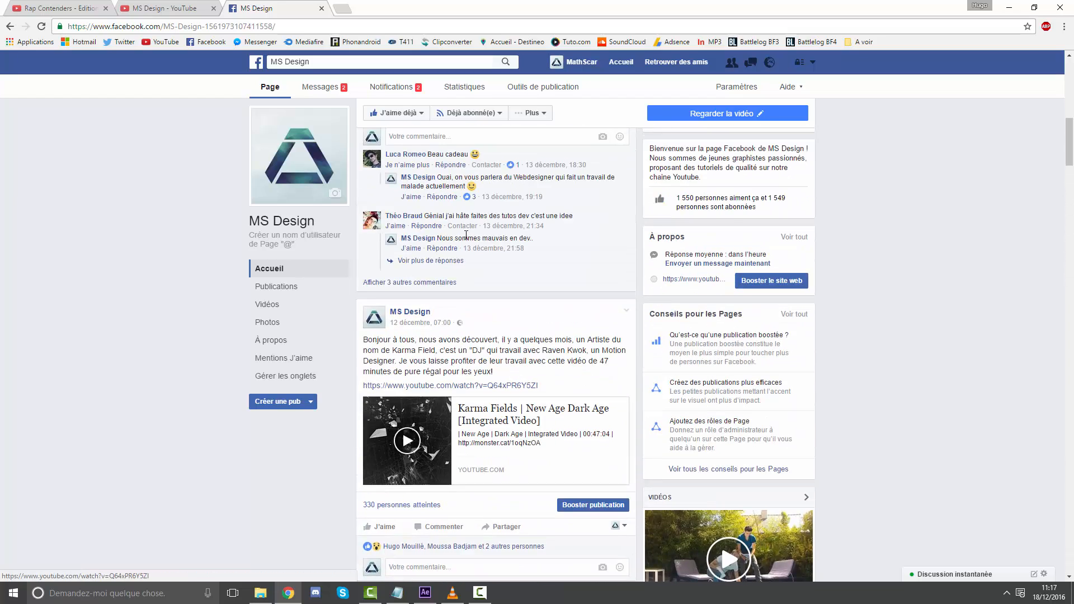
scroll(584, 250, "up", 7)
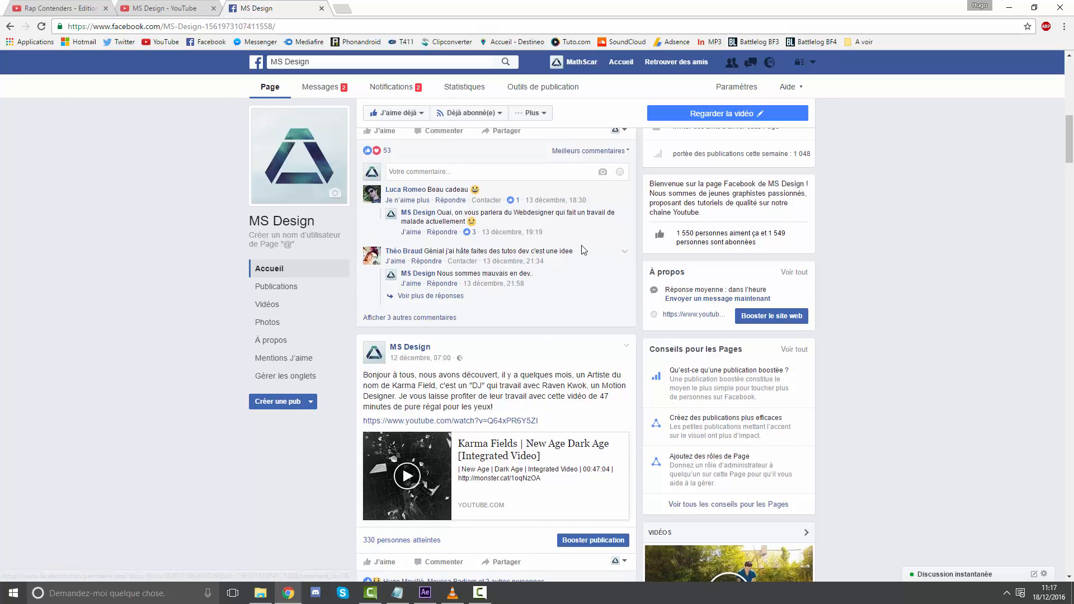
scroll(583, 250, "up", 5)
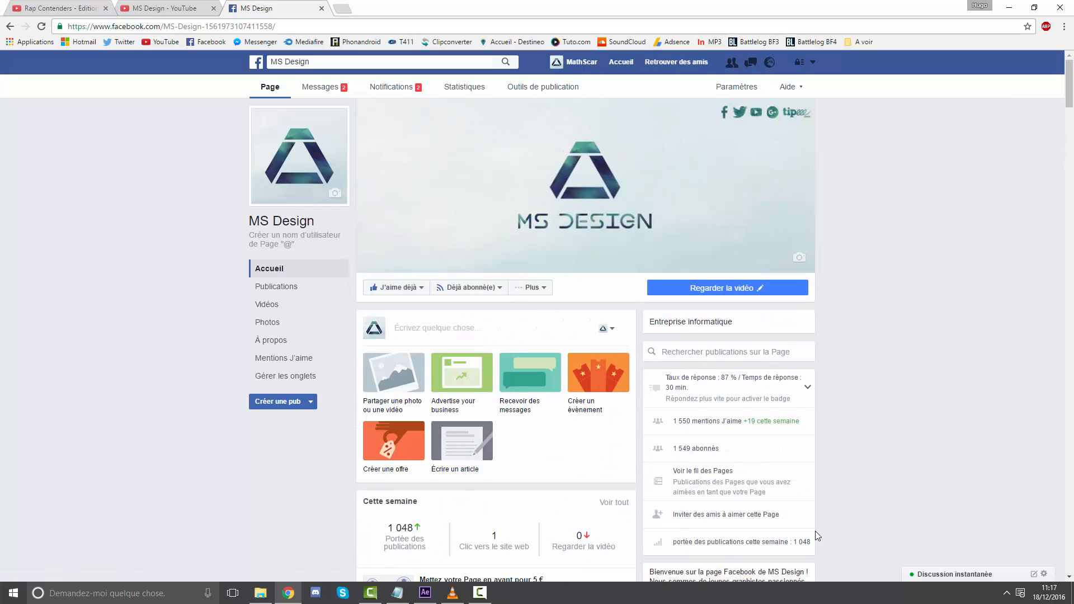
Step: Switch to Discord, look through the MS Design server's text and voice channels, and close its window
key("super")
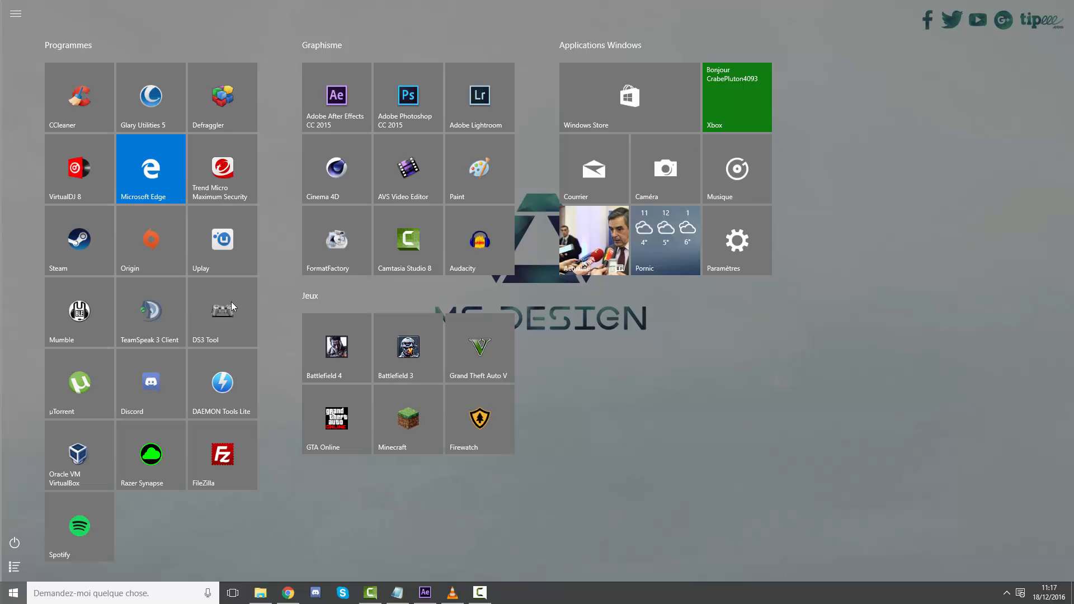
key("super")
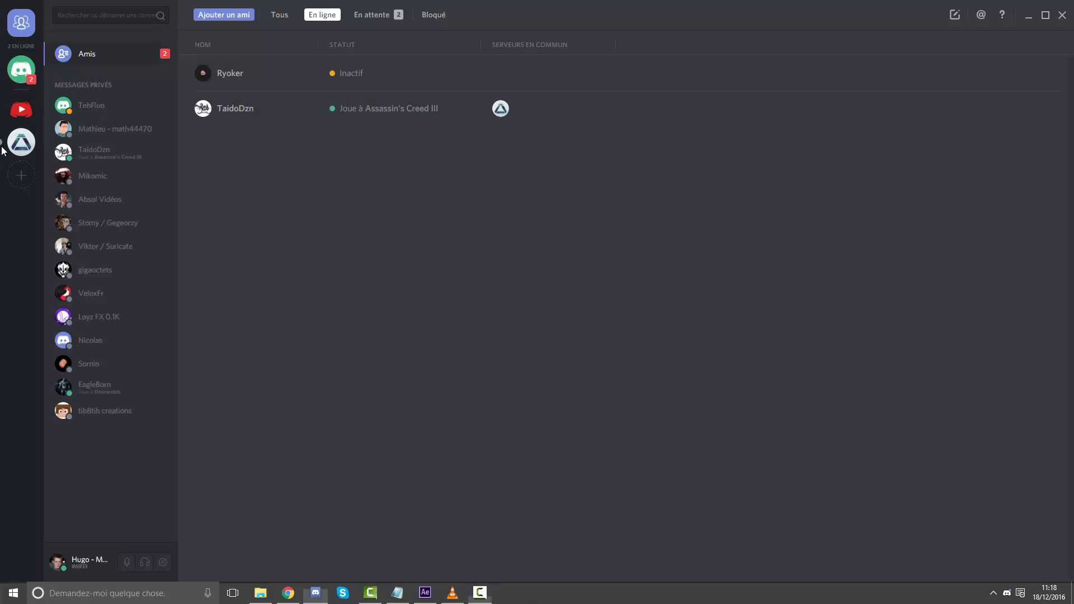
left_click(22, 146)
scroll(115, 167, "down", 3)
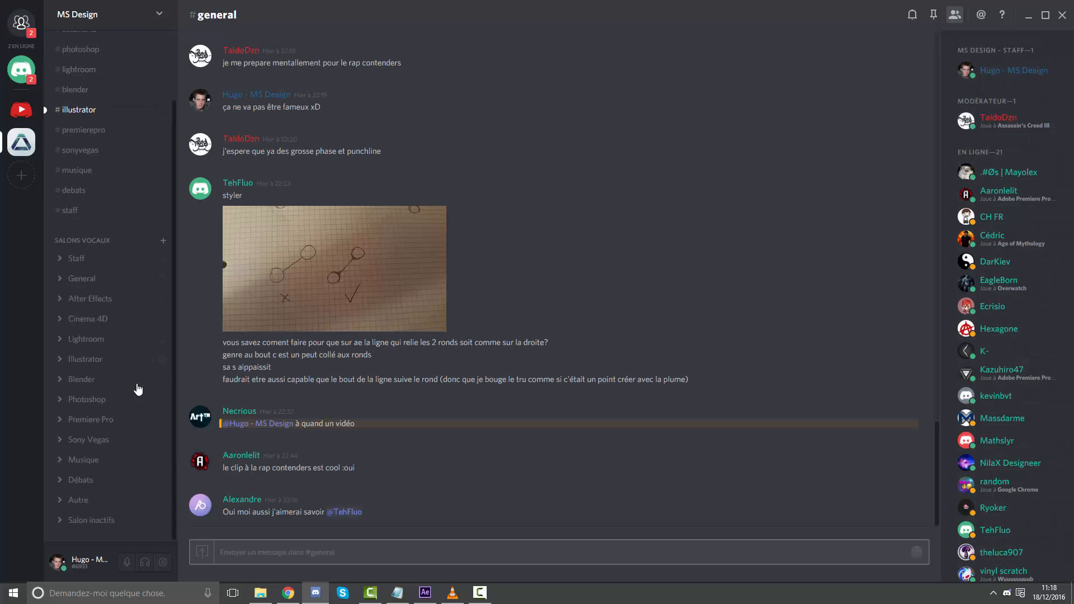
scroll(139, 403, "up", 3)
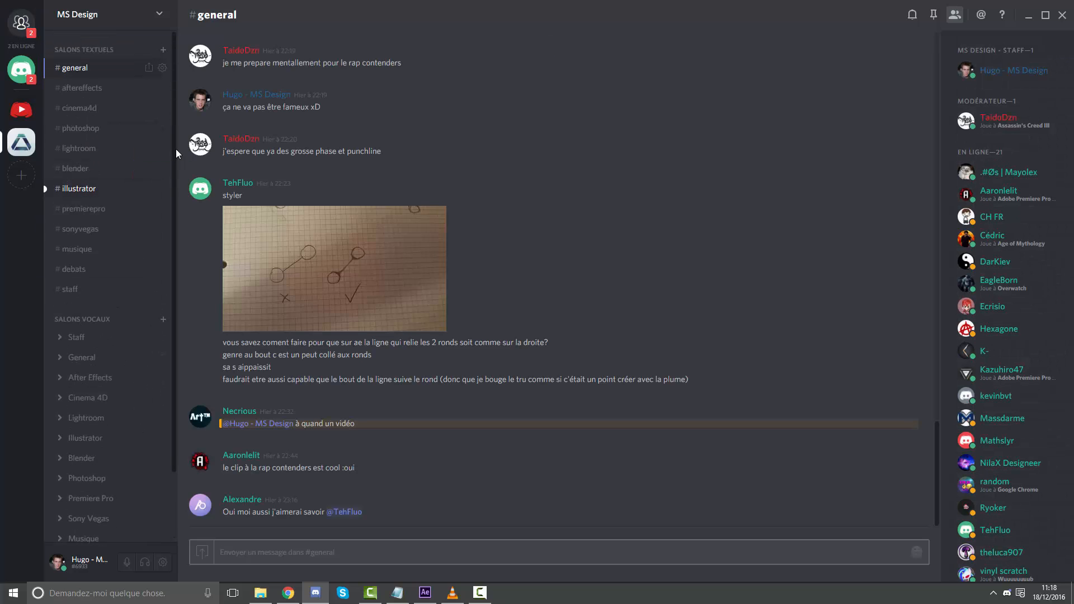
scroll(107, 283, "down", 1)
scroll(135, 217, "up", 1)
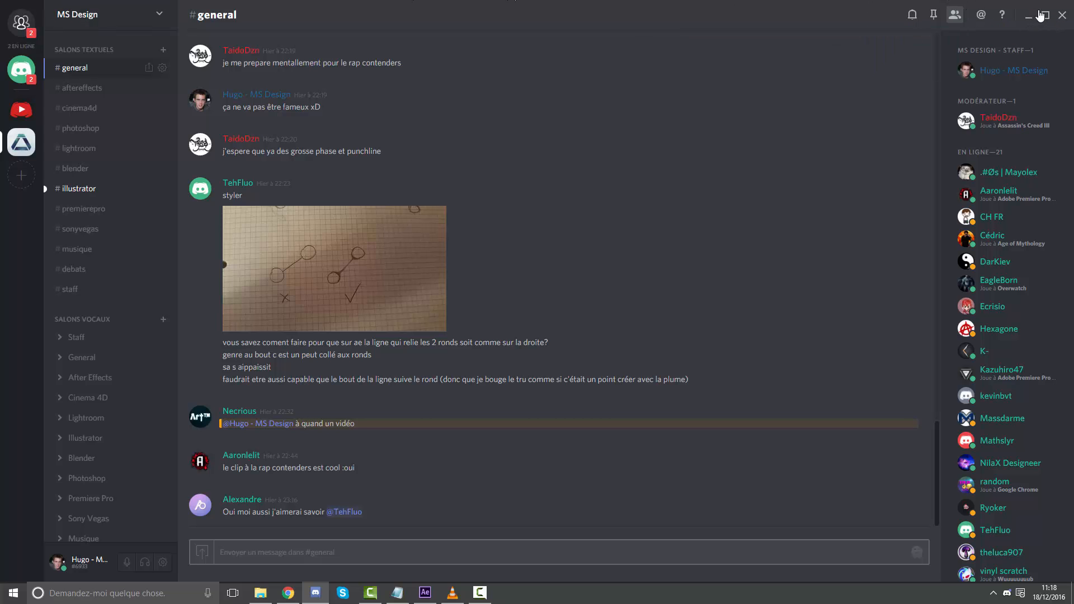
left_click(1062, 17)
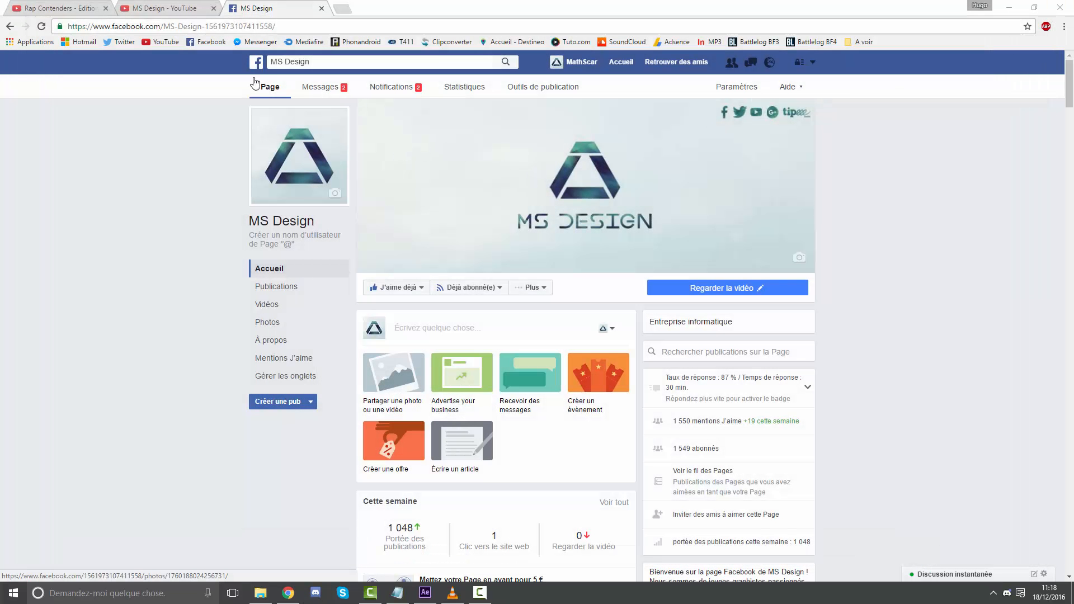
Step: Open the Template project from the Rapcontender Tuto folder in After Effects, with the playhead at the start of the RapContenders timeline
left_click(1008, 7)
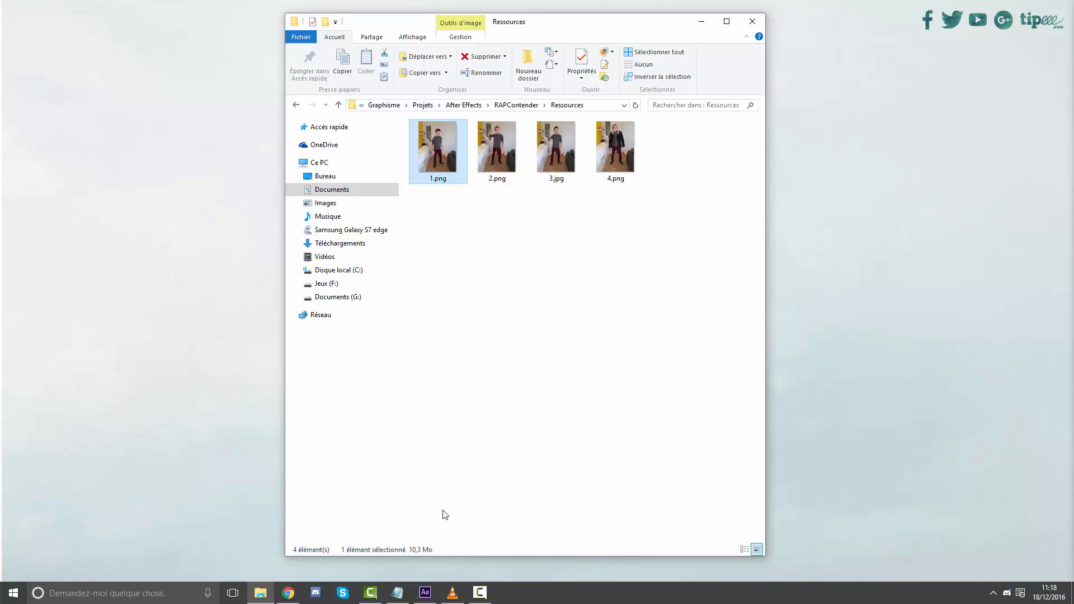
left_click(425, 592)
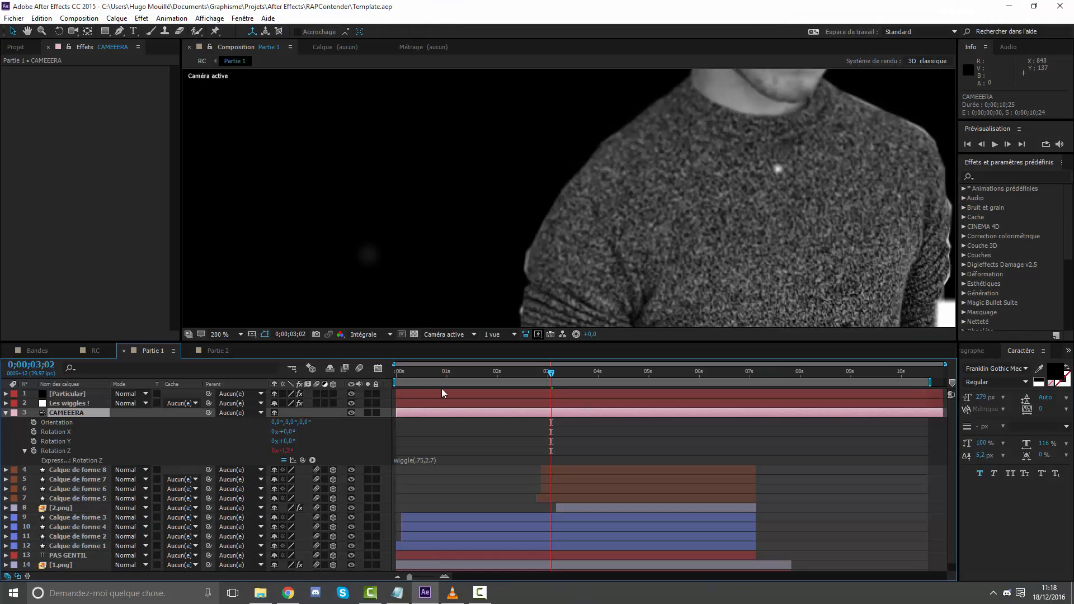
left_click(1009, 7)
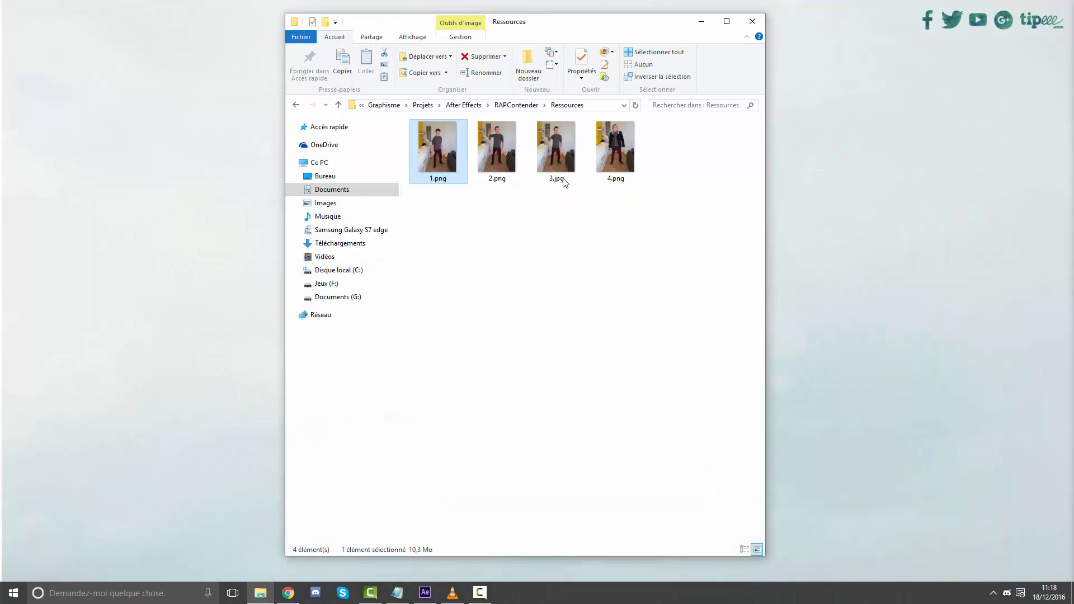
left_click(513, 107)
left_click(511, 105)
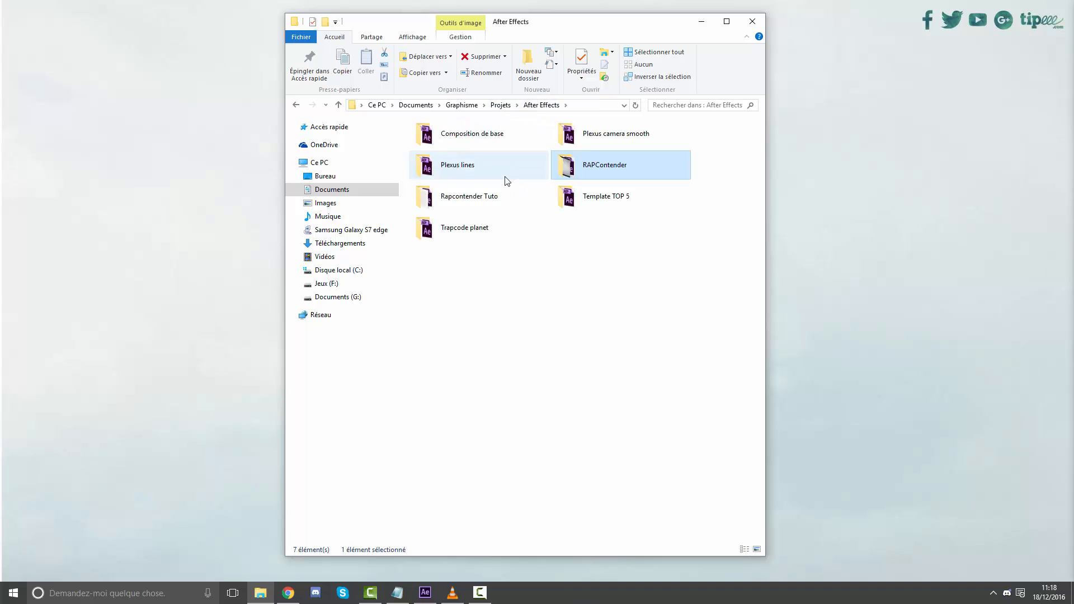
double_click(470, 202)
double_click(474, 139)
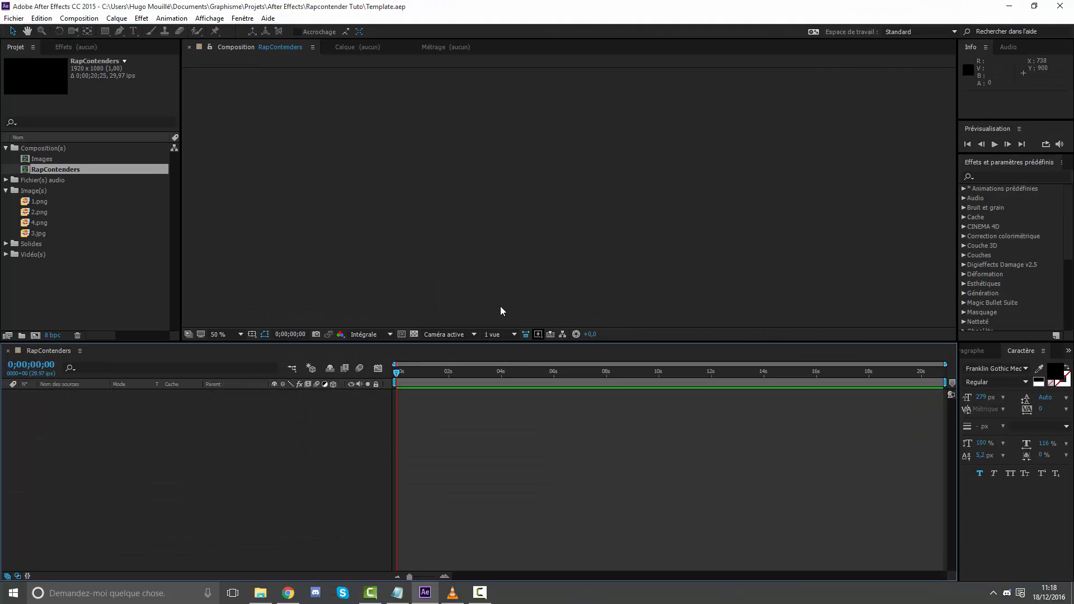
left_click_drag(419, 375, 392, 372)
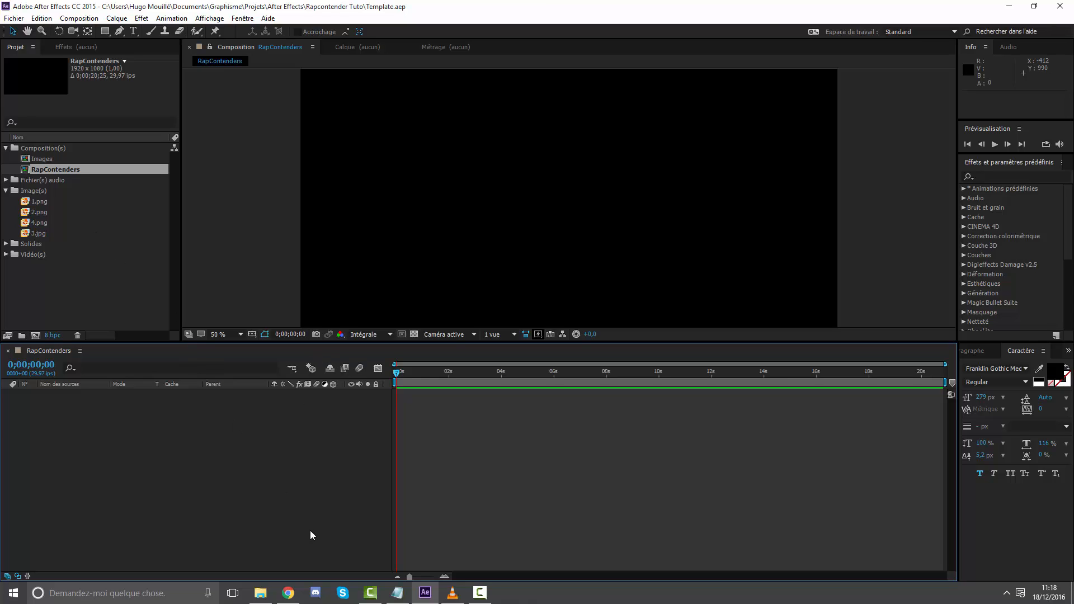
Step: Switch to File Explorer and examine the four source photos in the Rapcontender Tuto project's Ressources folder
left_click(260, 593)
double_click(426, 165)
left_click_drag(414, 215, 443, 177)
left_click_drag(647, 225, 445, 180)
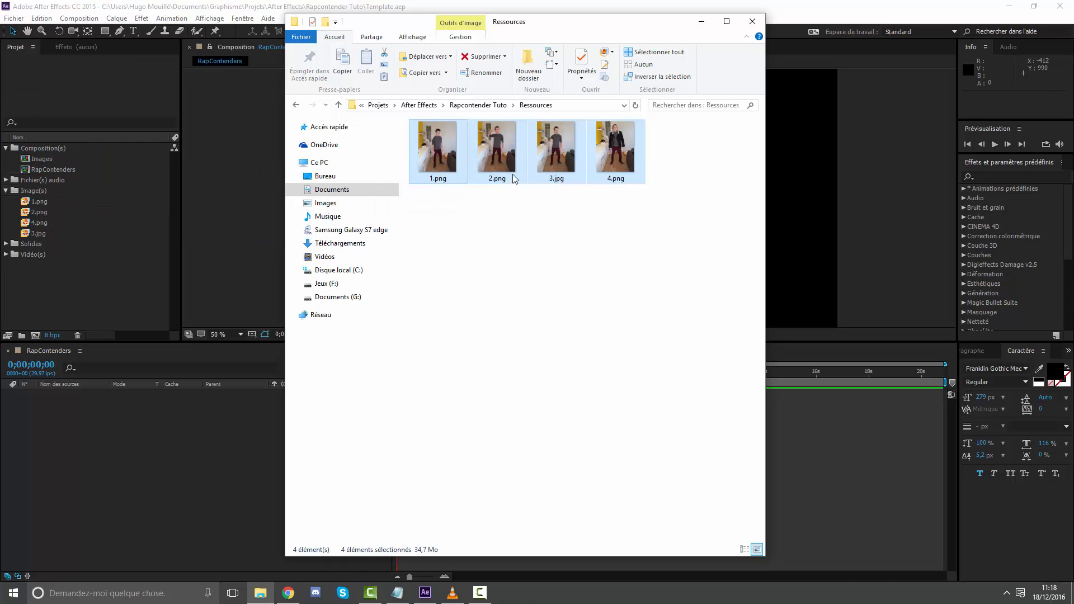
left_click(701, 21)
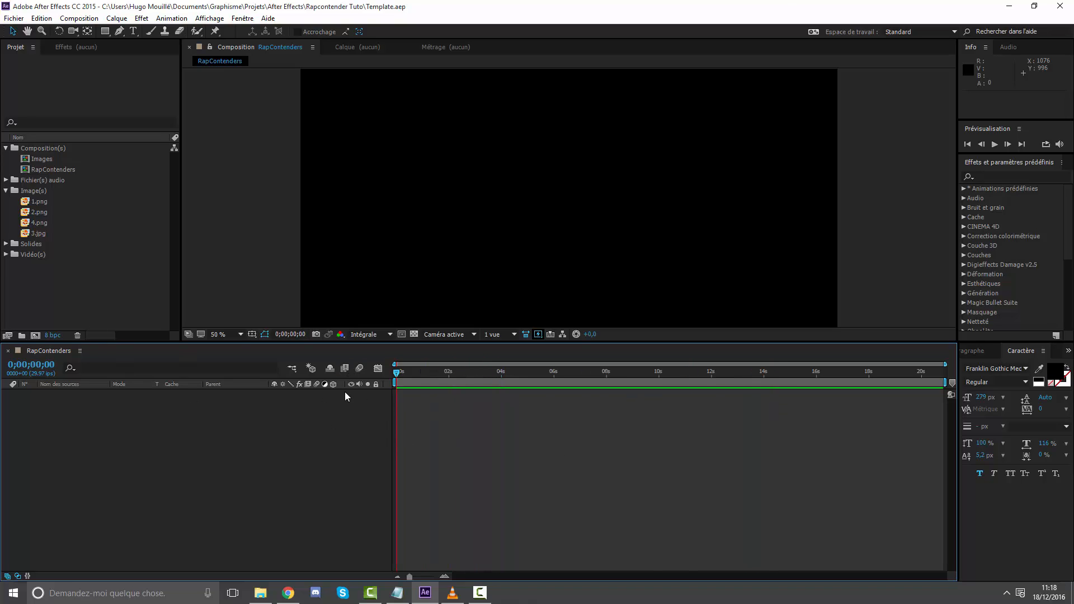
Step: Add 1.png to the RapContenders composition's timeline and scale the layer to 36.6%
left_click(36, 202)
left_click_drag(30, 199, 399, 414)
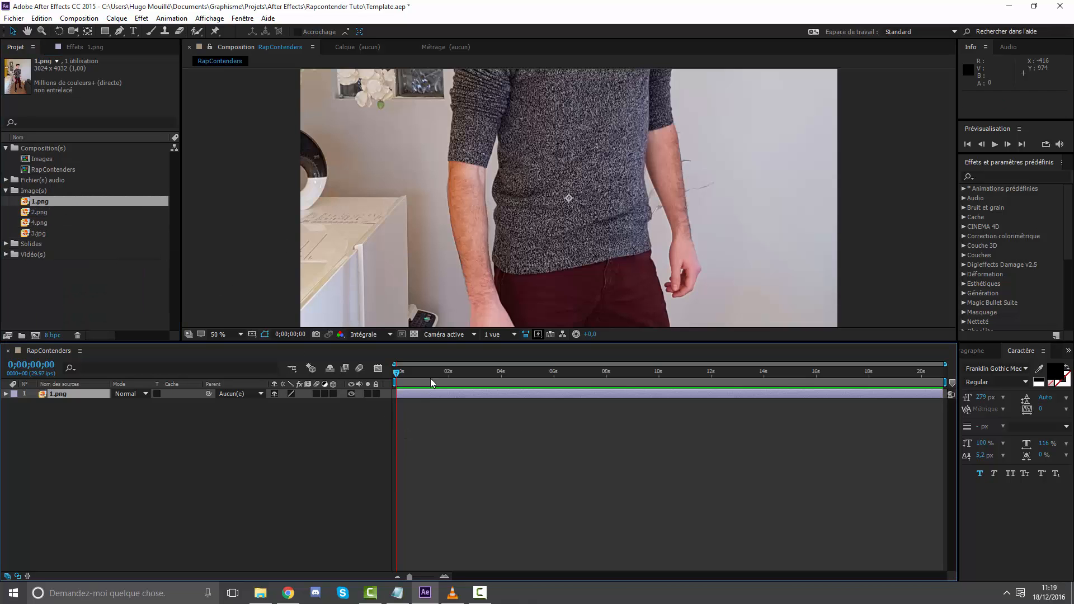
scroll(516, 236, "down", 4)
scroll(515, 236, "up", 2)
key("s")
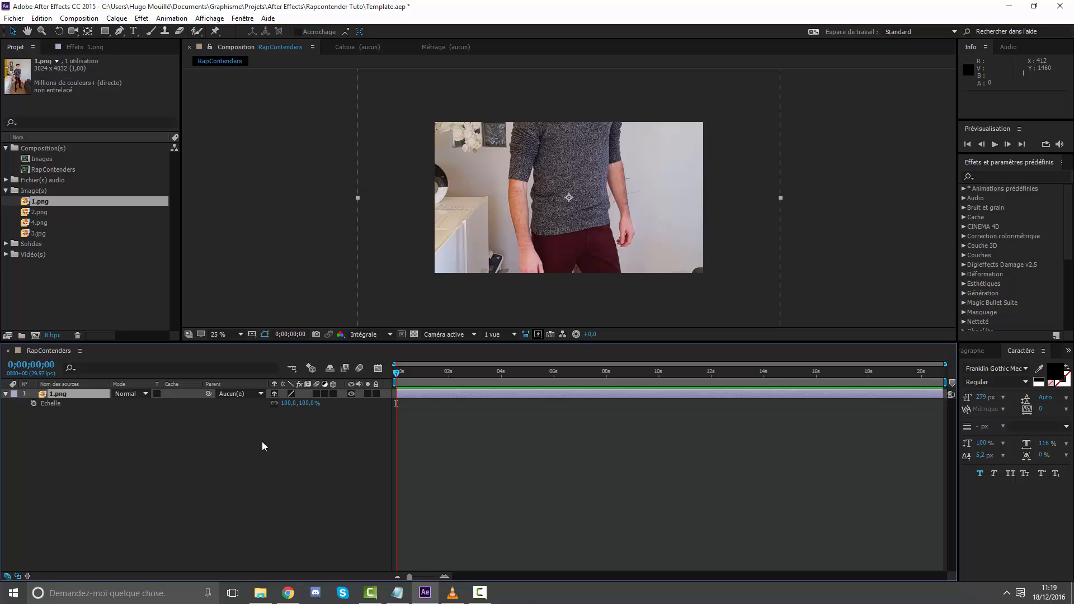
left_click_drag(291, 403, 241, 399)
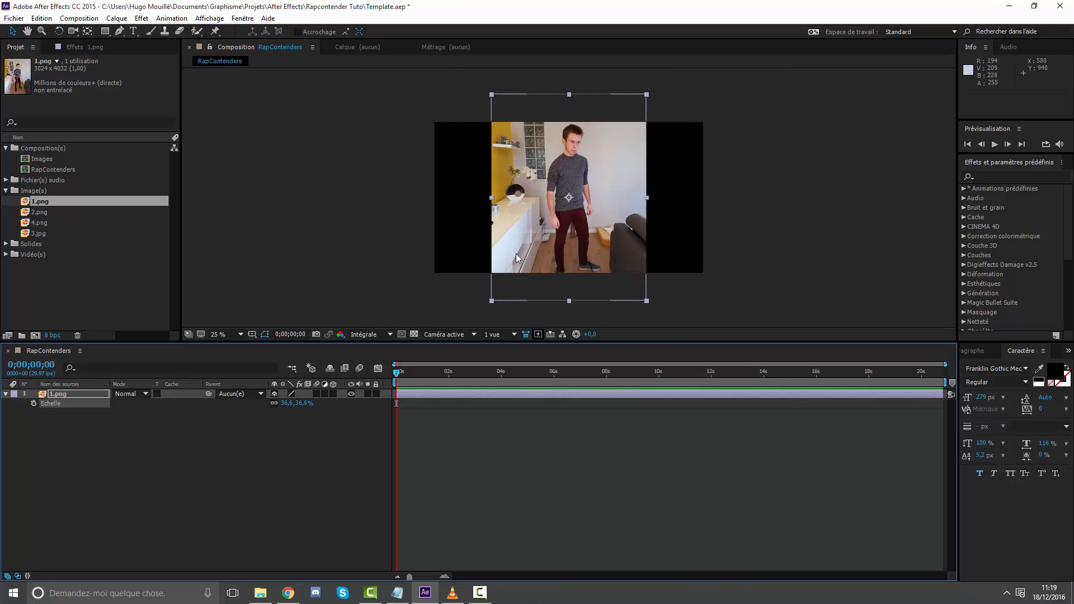
Step: Nudge the 1.png layer slightly upward to position 960, 528
key("Up")
key("Up")
key("Up")
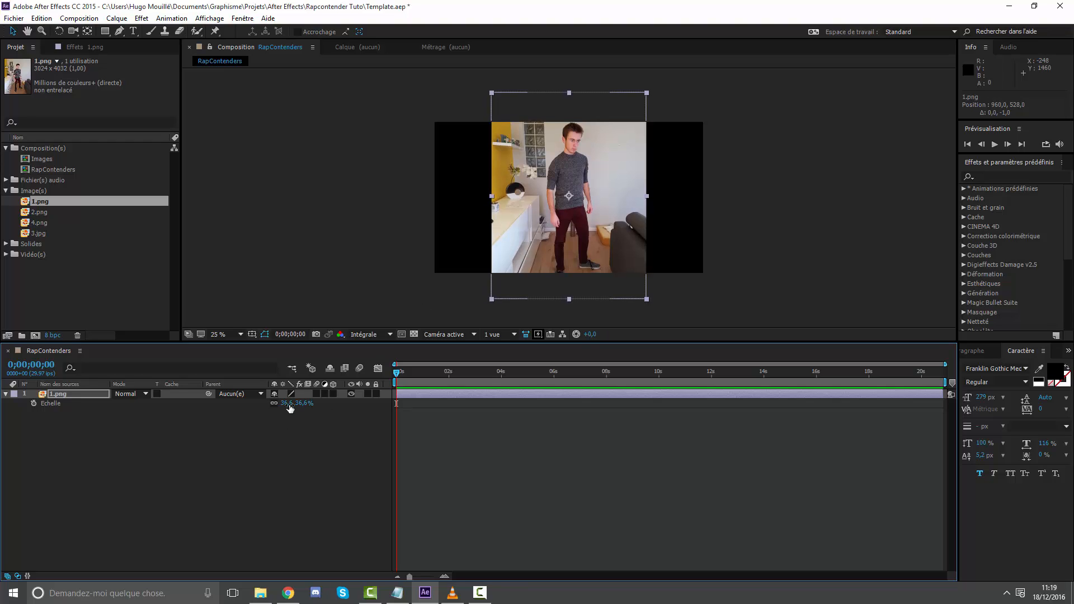
Step: Scale the 1.png layer to 34.9% and raise it to position 960, 496
left_click_drag(301, 404, 296, 404)
key("shift+Up")
key("shift+Up")
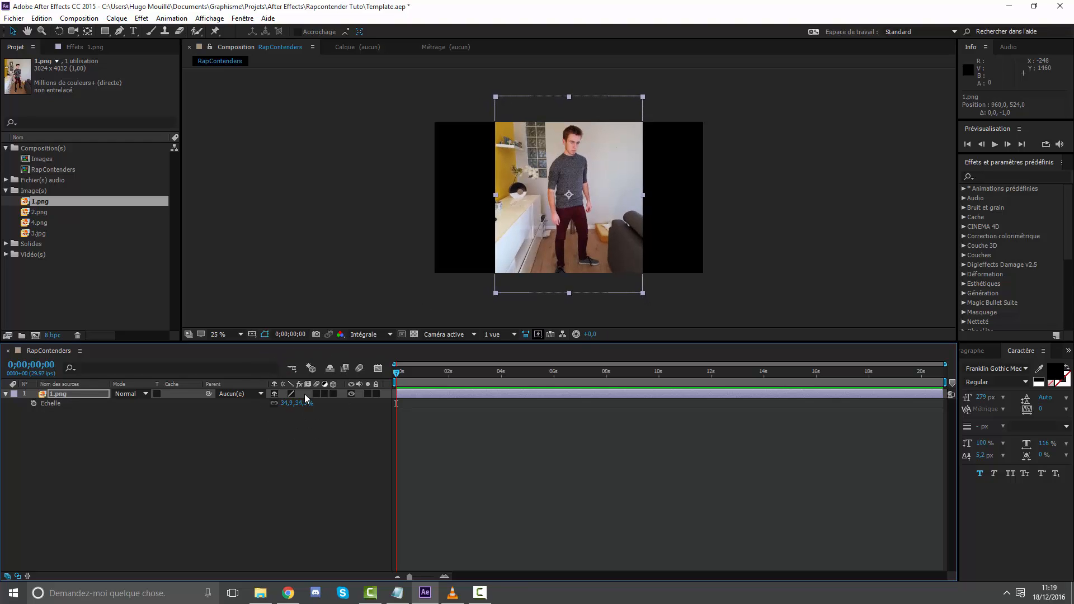
key("shift+Up")
key("Up")
key("Up")
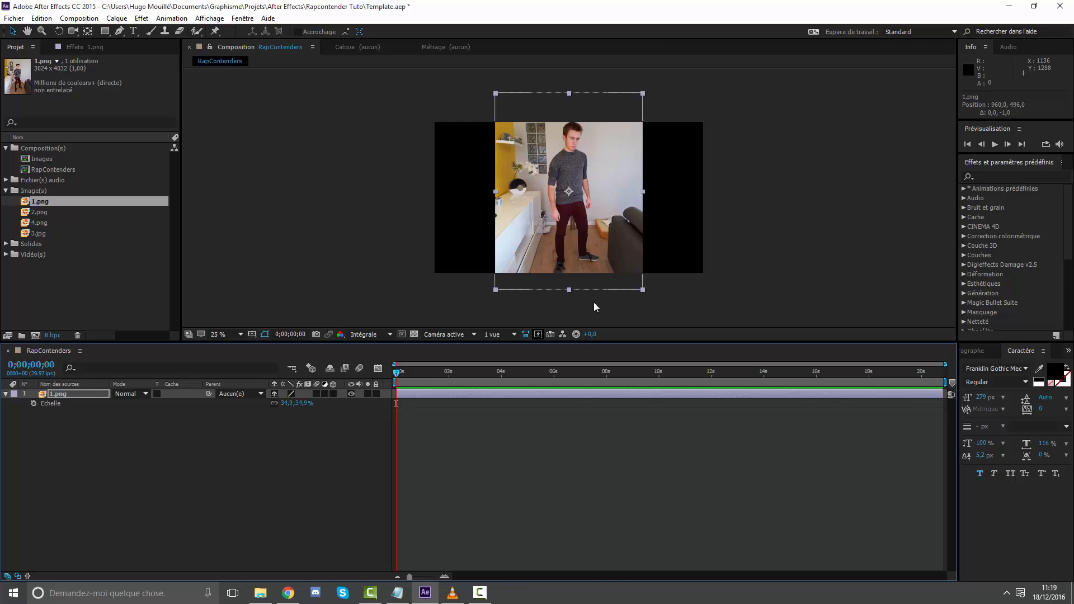
Step: Set the 1.png layer's scale to 32.6% and its position to 960, 480 so the feet fit in the frame
scroll(591, 300, "up", 3)
left_click_drag(590, 300, 588, 151)
left_click_drag(590, 302, 591, 205)
scroll(593, 206, "down", 4)
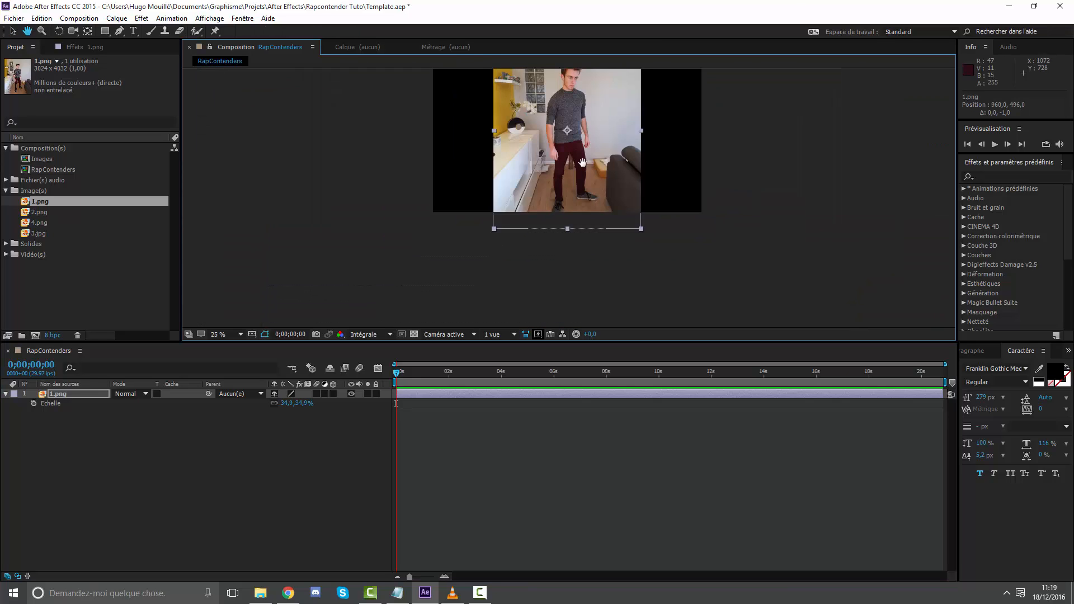
left_click_drag(304, 410, 319, 405)
Step: Enlarge the composition viewer and start a Pen mask on 1.png along the front shoe's outer side, from the ankle to the toe
scroll(585, 225, "up", 4)
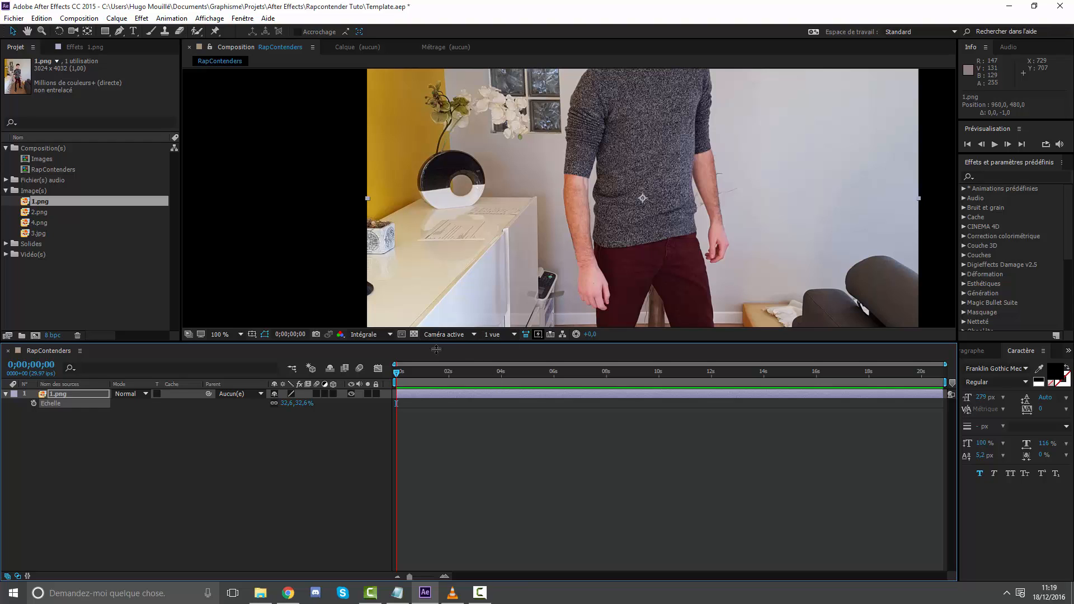
left_click_drag(447, 347, 456, 463)
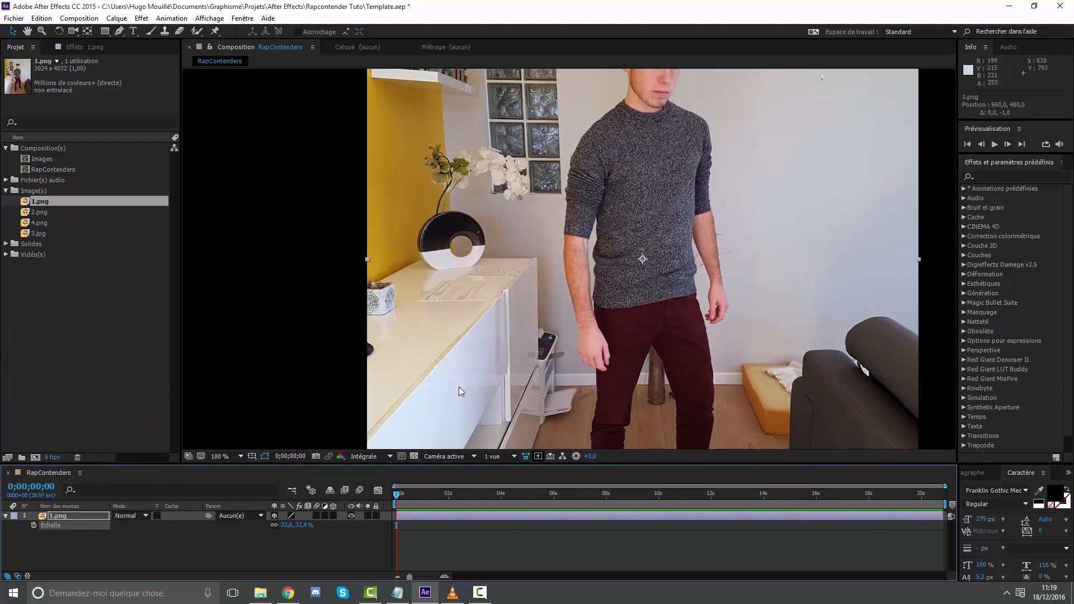
left_click(119, 32)
key("space")
left_click_drag(642, 265, 547, 105)
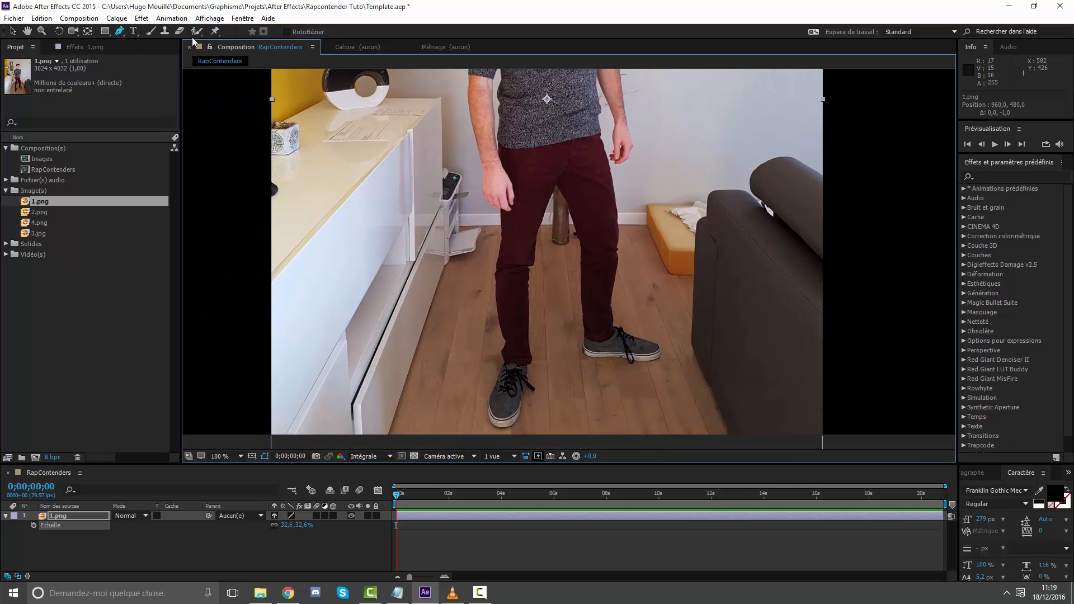
scroll(499, 257, "up", 2)
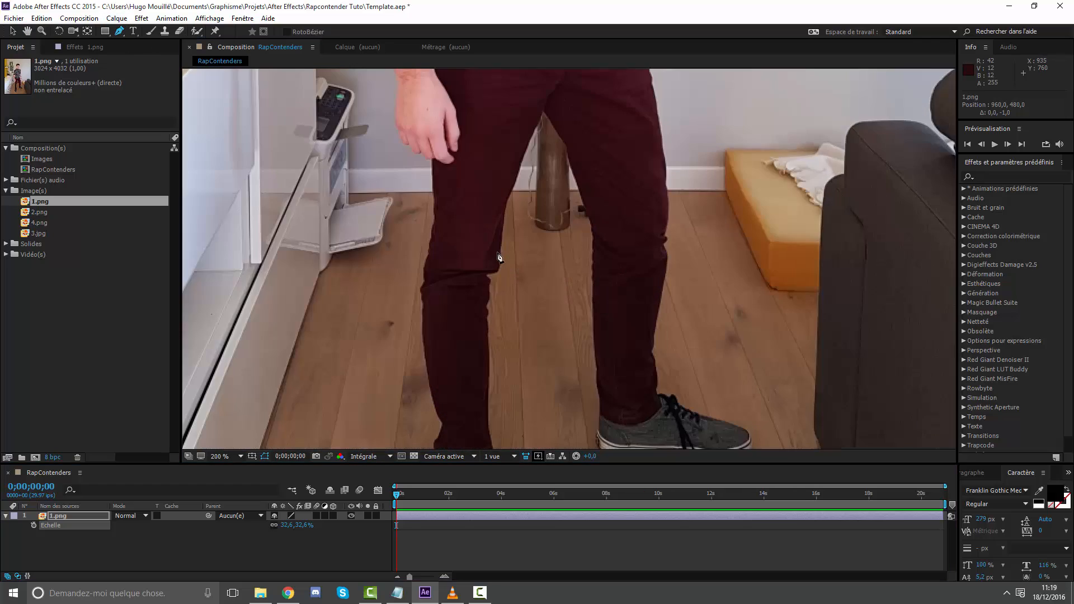
scroll(499, 258, "up", 2)
key("space")
left_click_drag(489, 263, 638, 118)
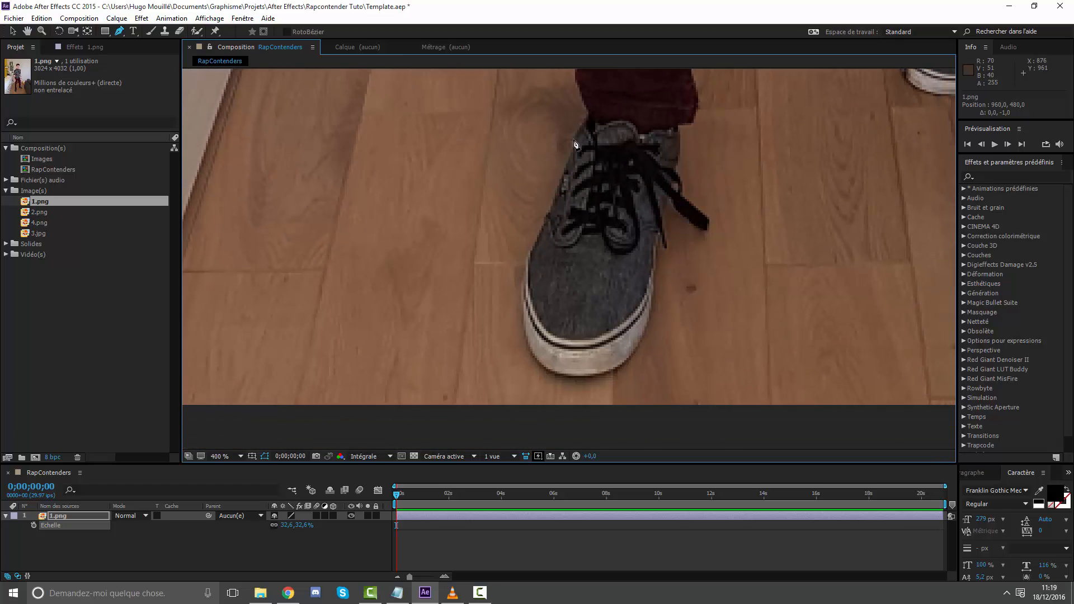
left_click(574, 140)
left_click(571, 153)
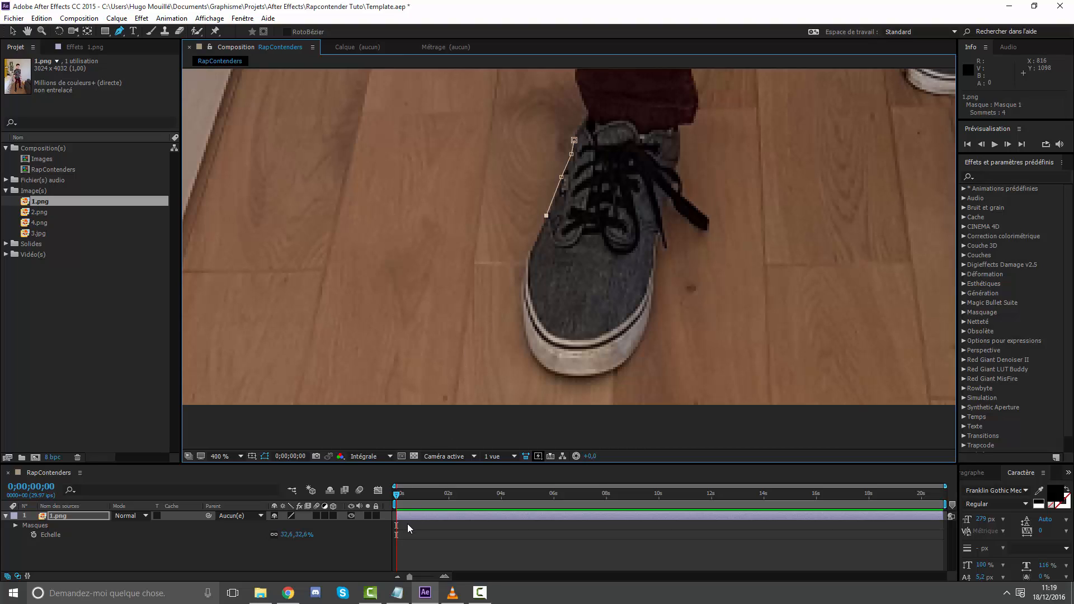
left_click(528, 261)
left_click(578, 374)
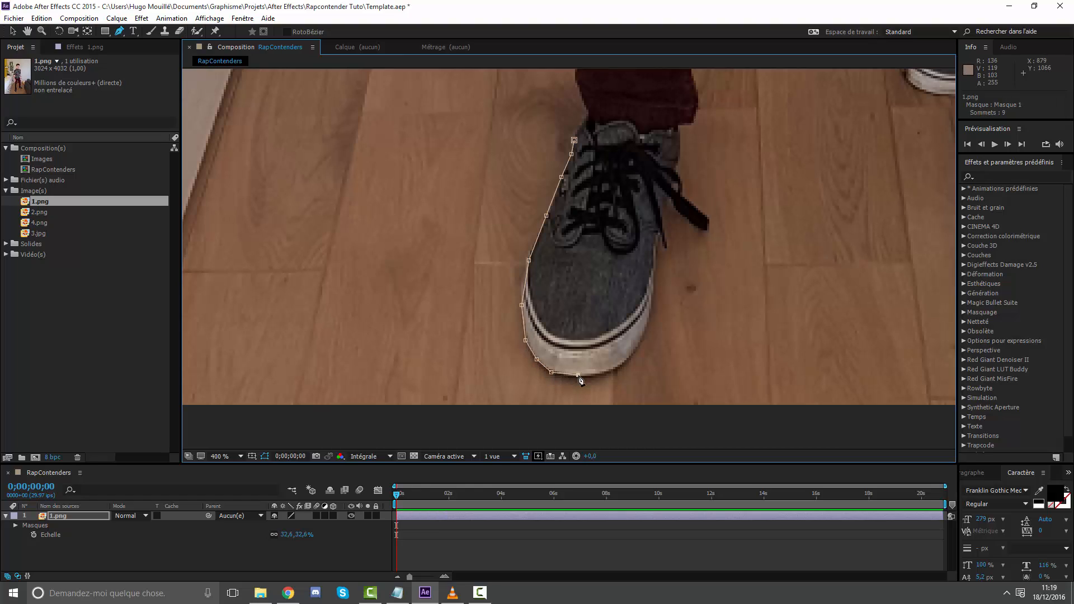
Step: Continue the mask around the front shoe's toe and up its inner side to the laces, correcting the misplaced toe vertex
left_click(614, 376)
left_click(635, 349)
left_click_drag(614, 376, 612, 372)
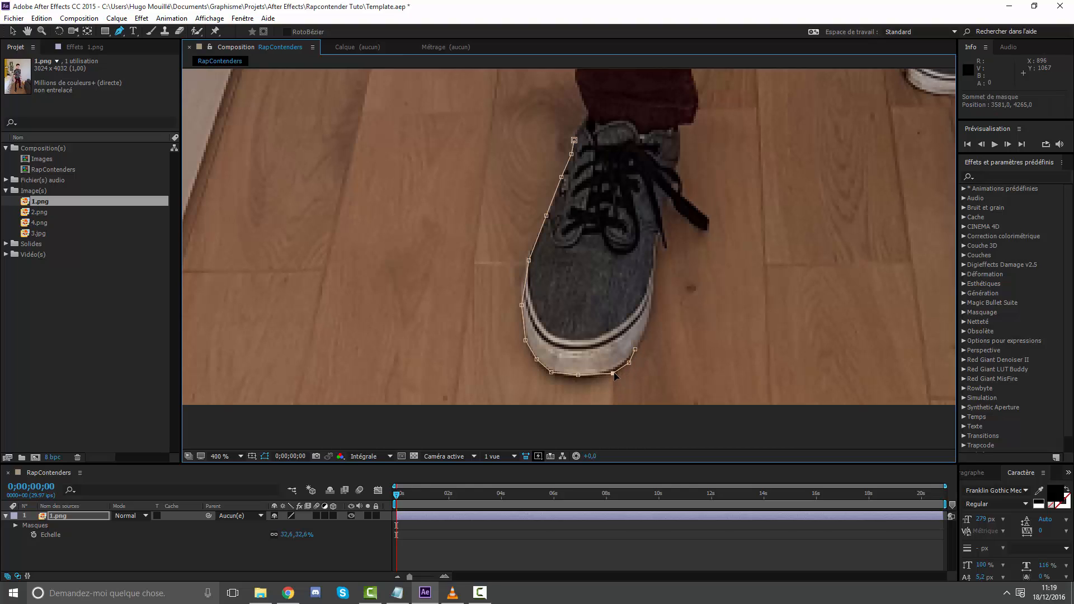
left_click(647, 320)
left_click(653, 285)
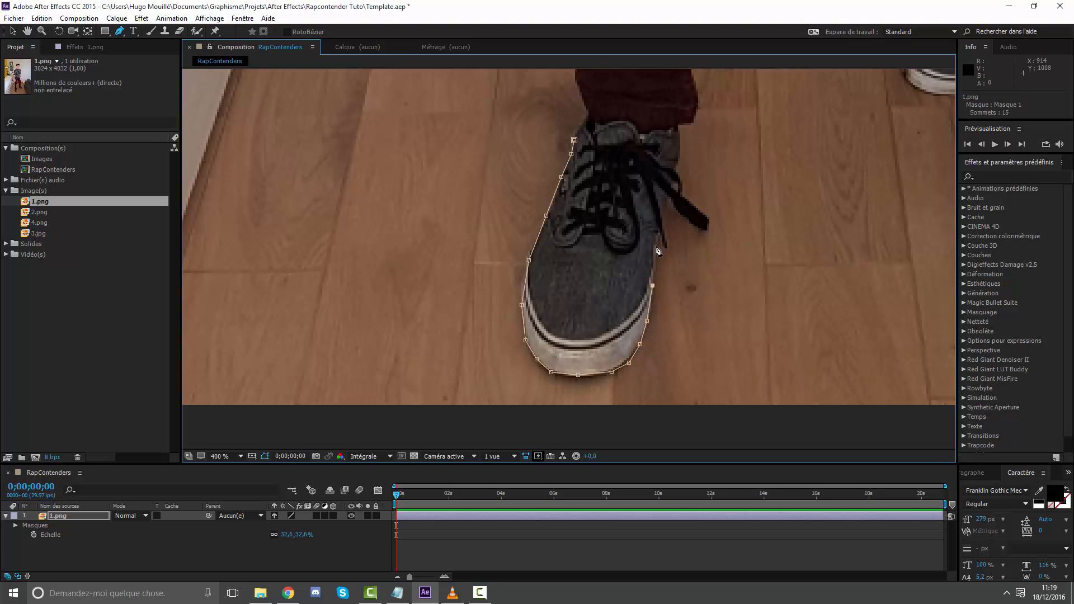
left_click(656, 245)
Step: Trace the mask past the shoelaces and up to the trouser hem, leaving out the loose lace end
left_click_drag(658, 251, 548, 306)
left_click(550, 290)
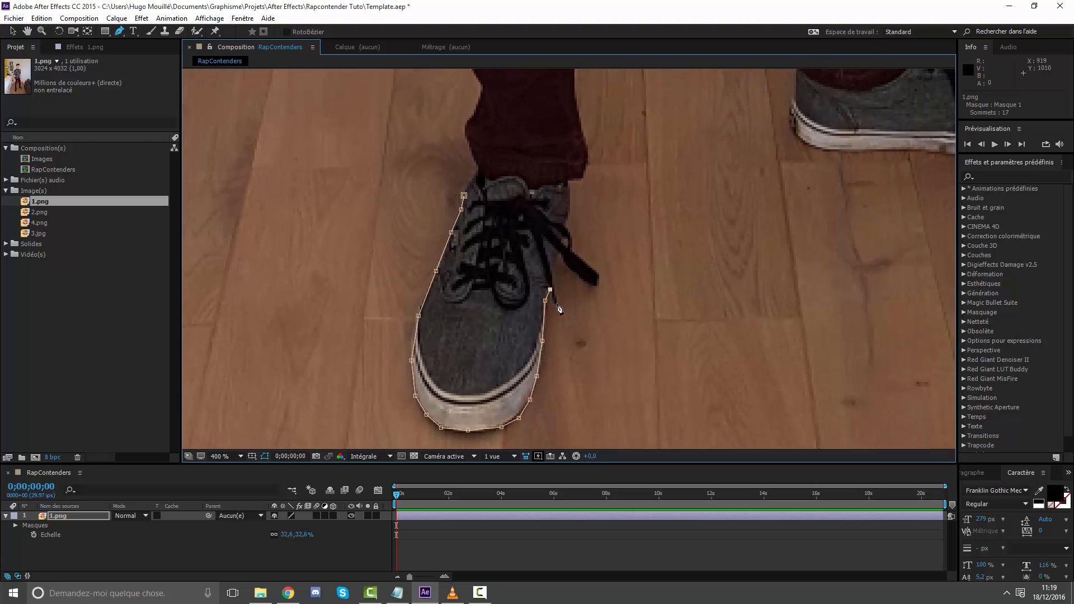
left_click(556, 303)
left_click(557, 275)
left_click_drag(557, 280, 558, 255)
left_click(570, 214)
left_click(570, 182)
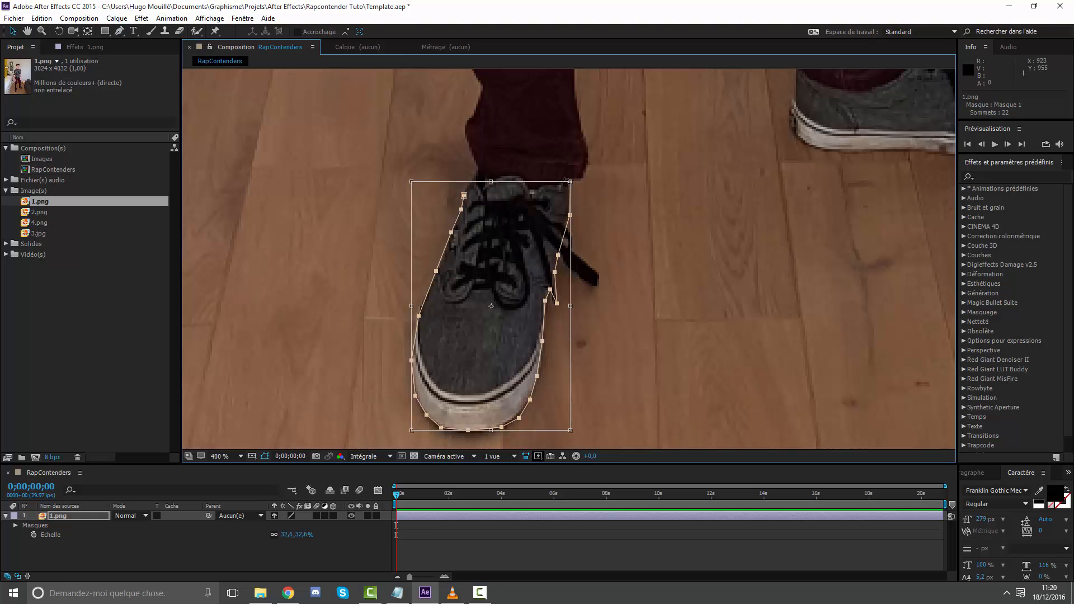
Step: Resume the open mask with the Pen tool from its last vertex at the hem and trace up the front trouser leg's inner edge
key("Escape")
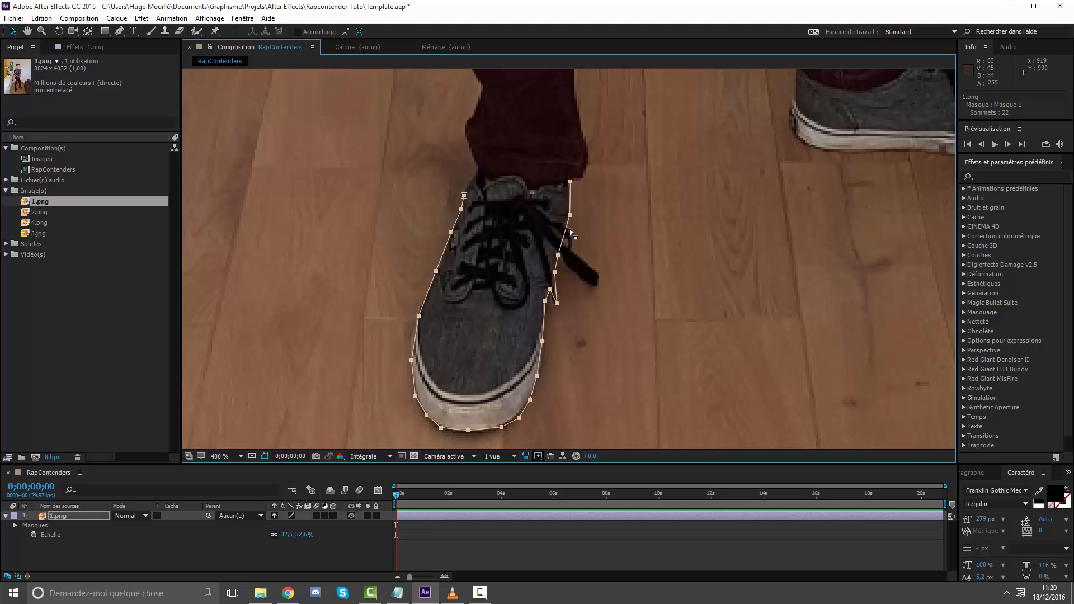
left_click_drag(579, 159, 343, 447)
left_click(576, 279)
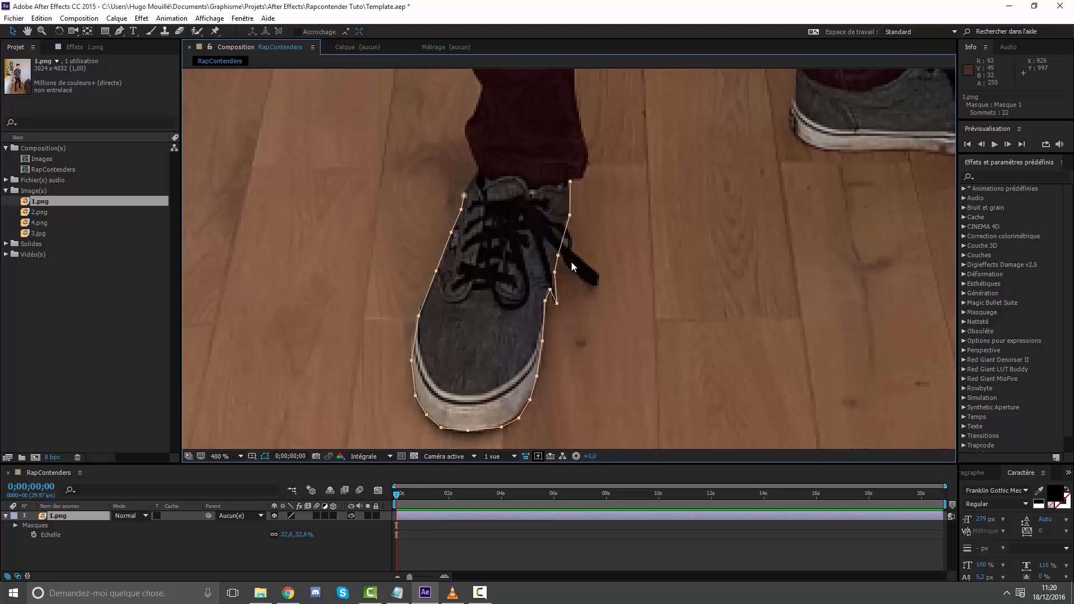
left_click(570, 182)
key("g")
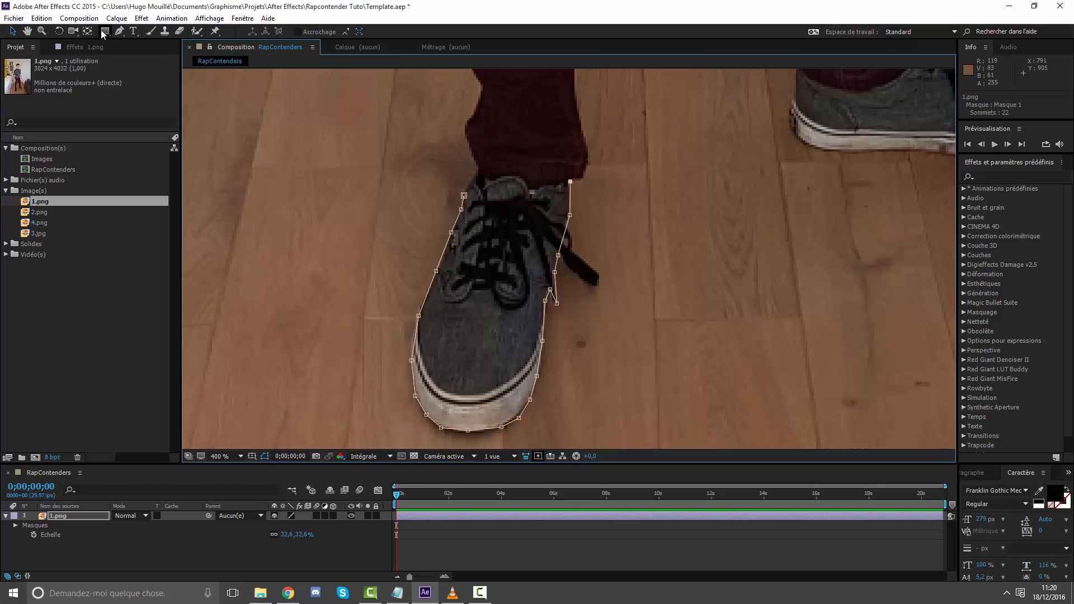
left_click(581, 175)
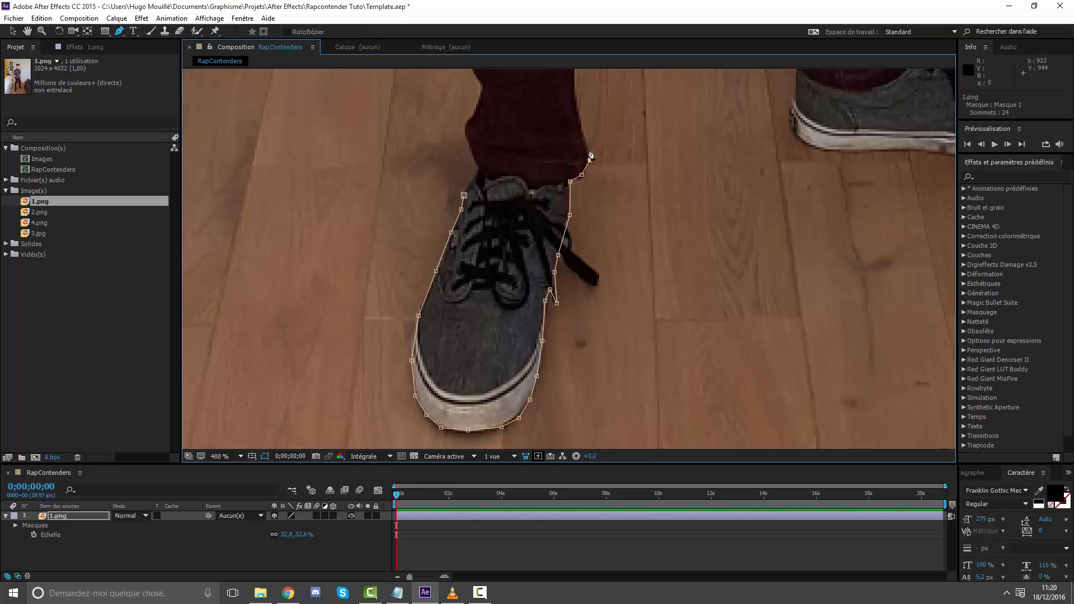
left_click_drag(577, 95, 548, 249)
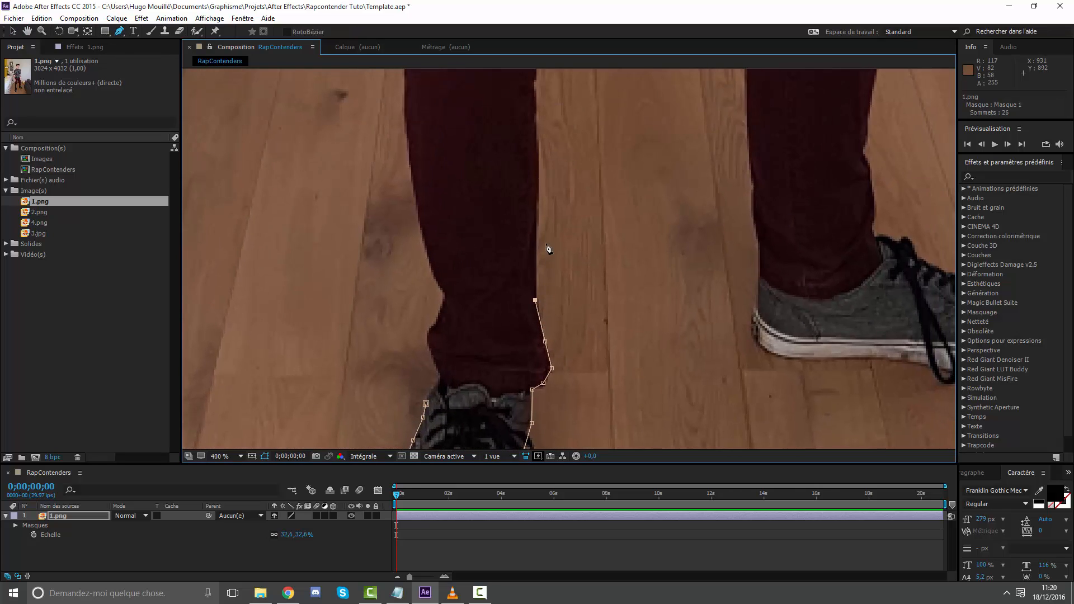
left_click(535, 213)
scroll(575, 241, "down", 4)
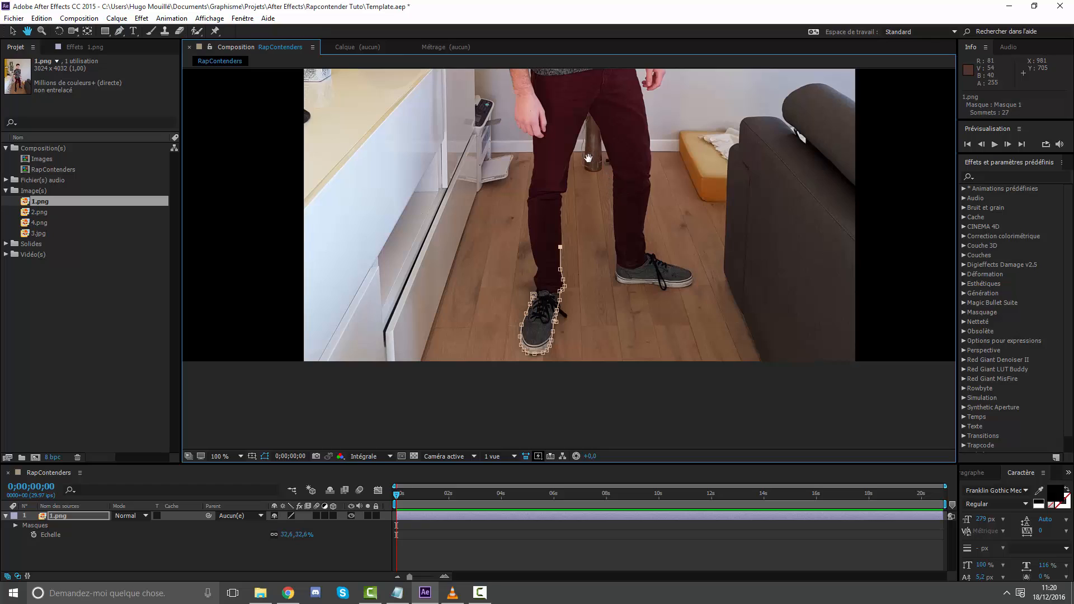
left_click_drag(590, 158, 578, 174)
left_click_drag(650, 165, 689, 381)
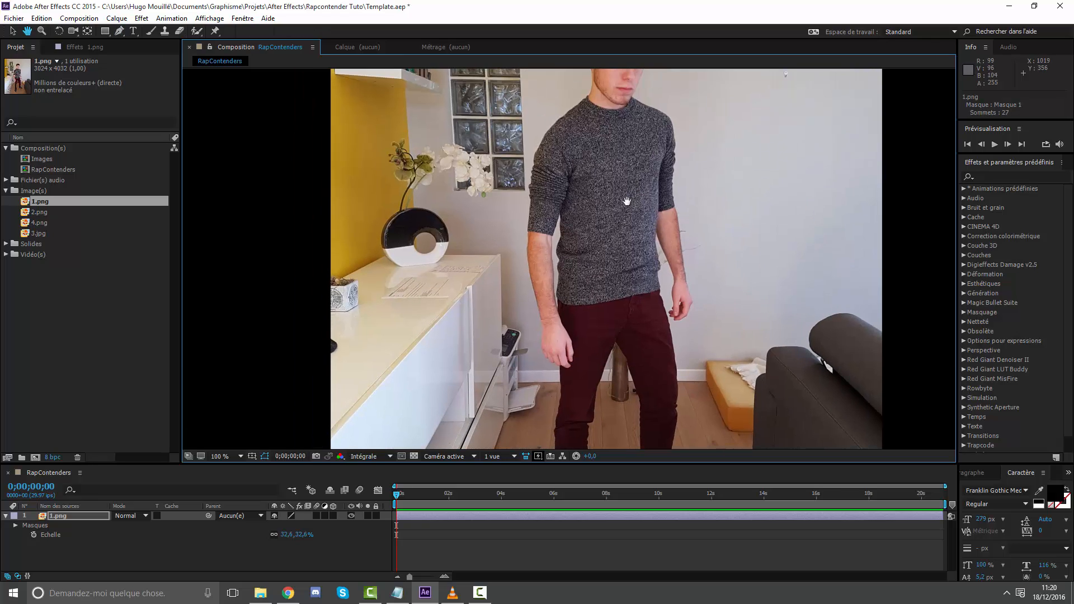
left_click(645, 98)
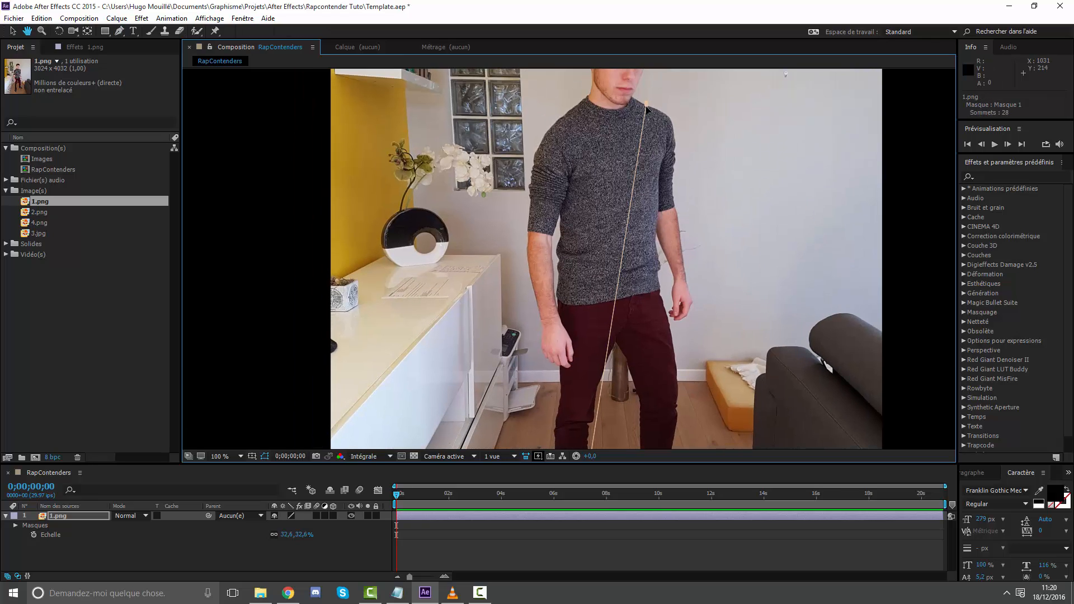
key("ctrl+z")
left_click_drag(645, 160, 567, 115)
left_click_drag(553, 420, 571, 292)
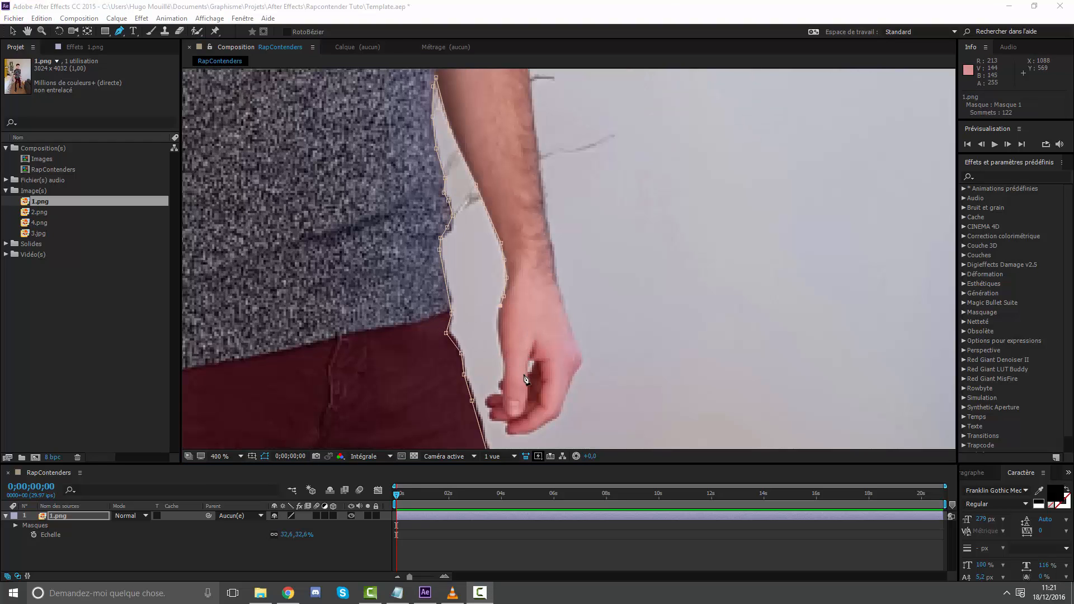
Step: Undo the last mask vertex near the hand and extend the mask down the hand's inner edge beside the trousers
key("ctrl+z")
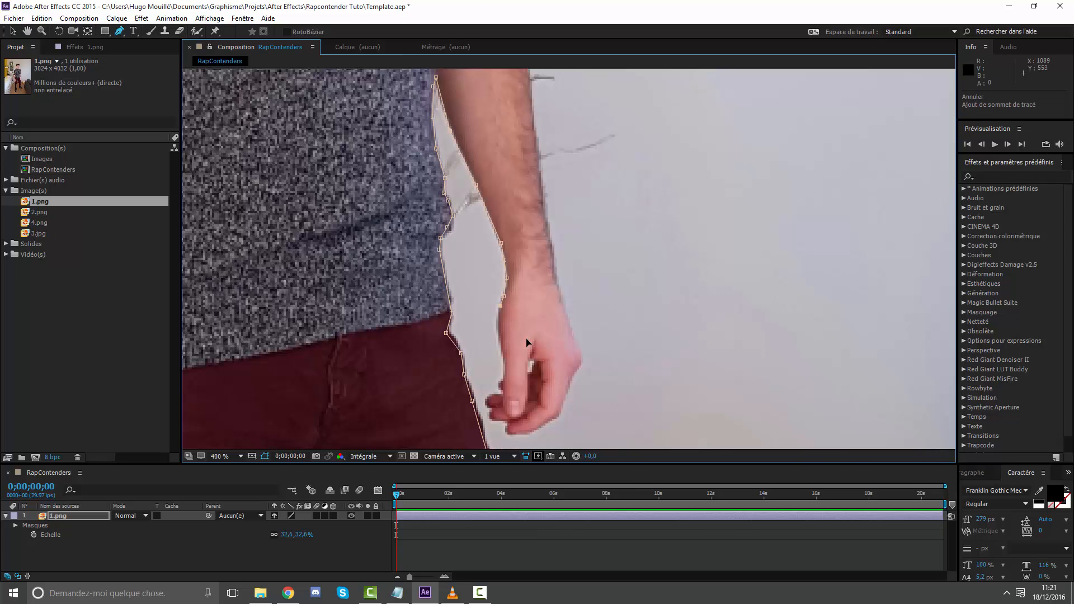
scroll(528, 342, "down", 2)
scroll(567, 300, "up", 1)
key("space")
left_click_drag(530, 267, 510, 332)
scroll(554, 316, "up", 1)
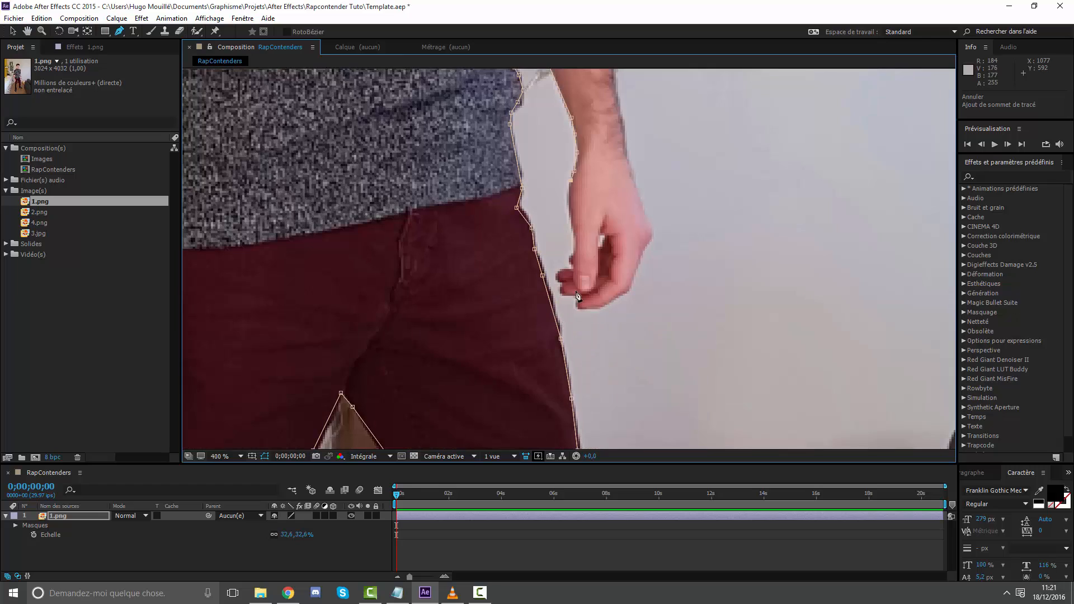
key("space")
left_click_drag(600, 210, 582, 274)
scroll(586, 268, "up", 1)
key("space")
left_click_drag(546, 307, 563, 246)
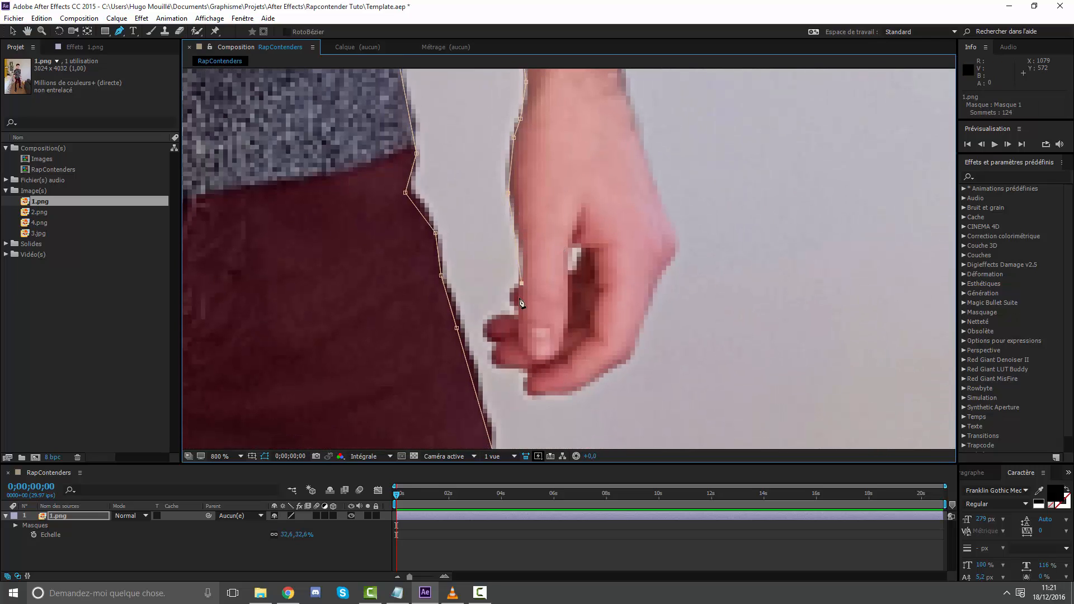
left_click(515, 356)
left_click(555, 388)
key("ctrl+z")
key("ctrl+z")
key("ctrl+z")
key("ctrl+z")
key("ctrl+z")
key("ctrl+z")
key("ctrl+z")
key("ctrl+z")
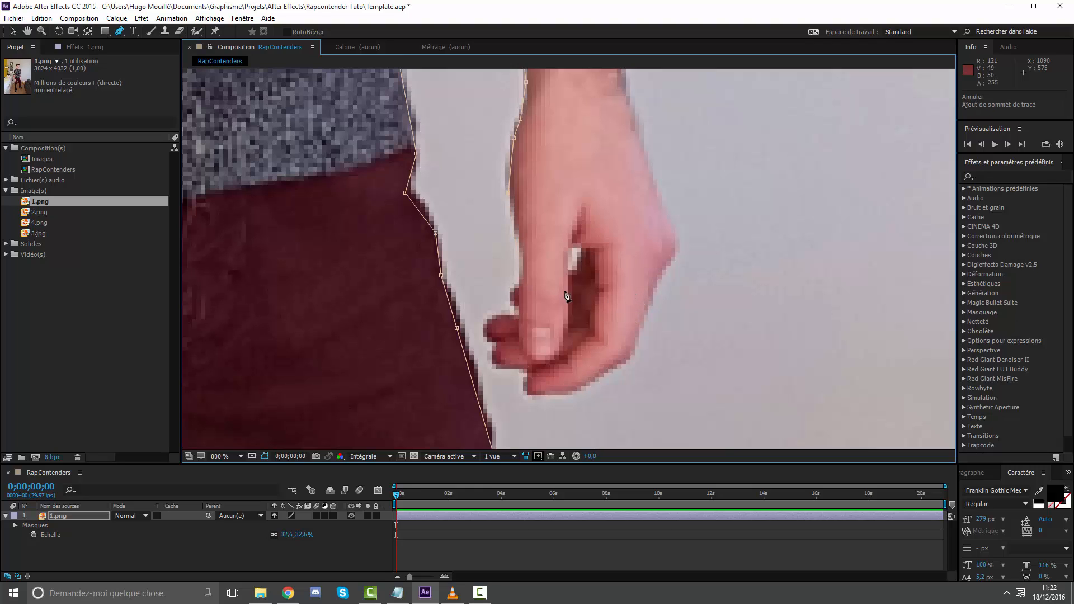
Step: Trace the mask along the thumb, around the fingertips and up the outer edge of the hand
left_click(517, 236)
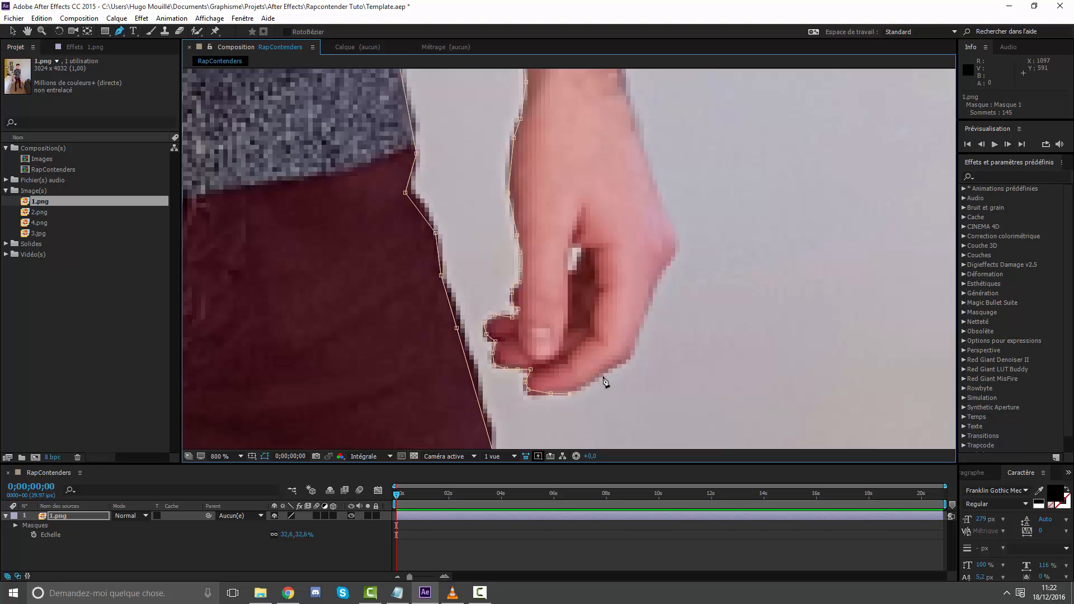
left_click(646, 305)
left_click(664, 263)
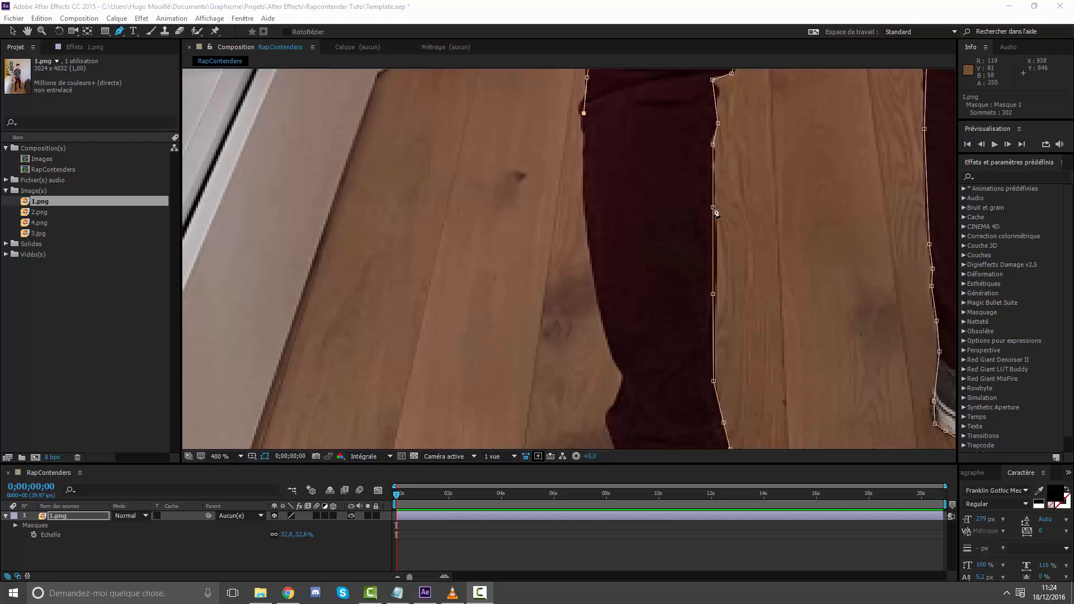
Step: Trace the mask down the front lower leg's outer edge and close it at the starting vertex on the shoe
left_click(584, 159)
left_click(583, 214)
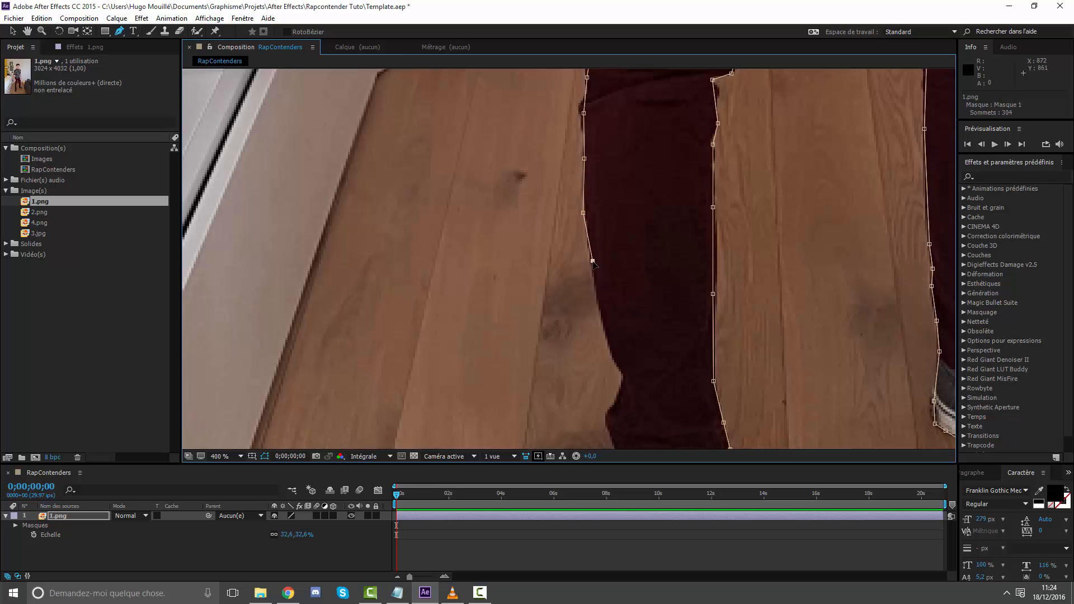
scroll(607, 296, "down", 5)
scroll(566, 241, "up", 4)
left_click_drag(697, 437, 606, 208)
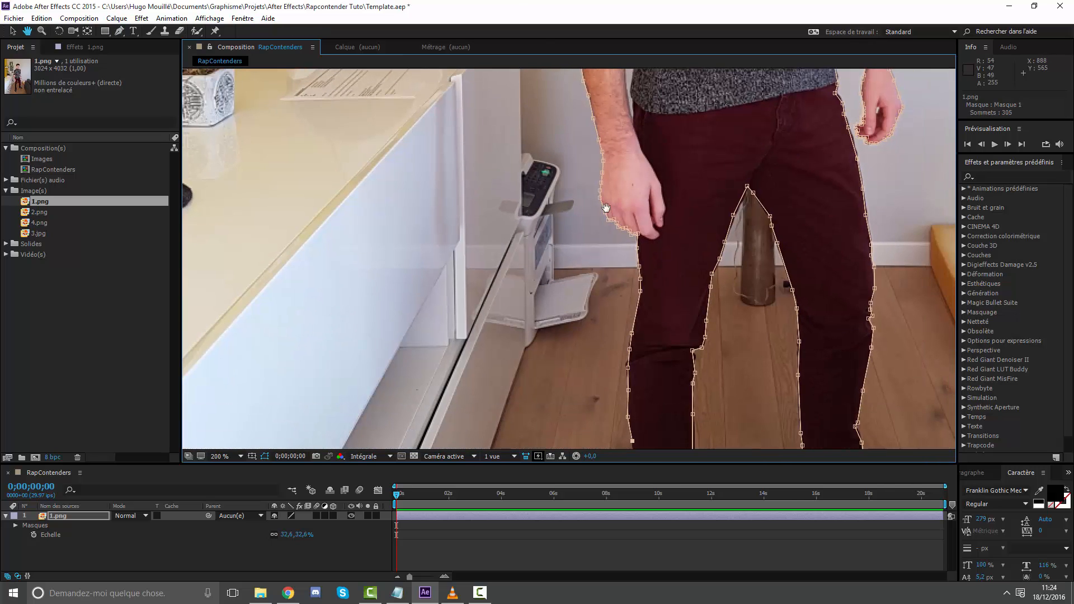
left_click_drag(647, 324, 619, 128)
left_click(601, 229)
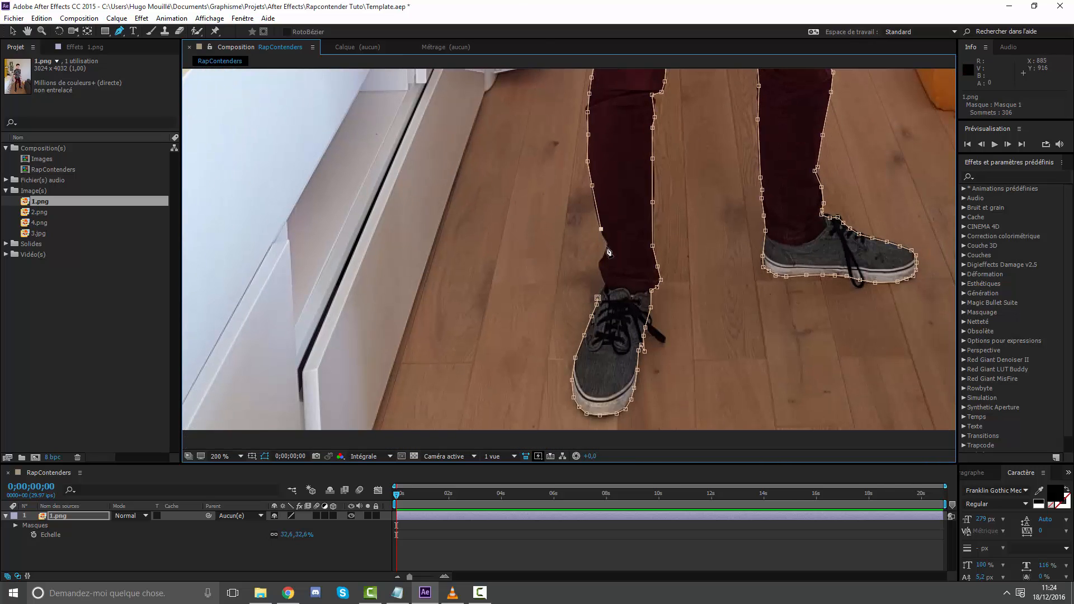
left_click(600, 298)
Step: Deselect the 1.png layer and inspect the cut-out figure, especially the area between the arm and the sweater
scroll(688, 215, "down", 4)
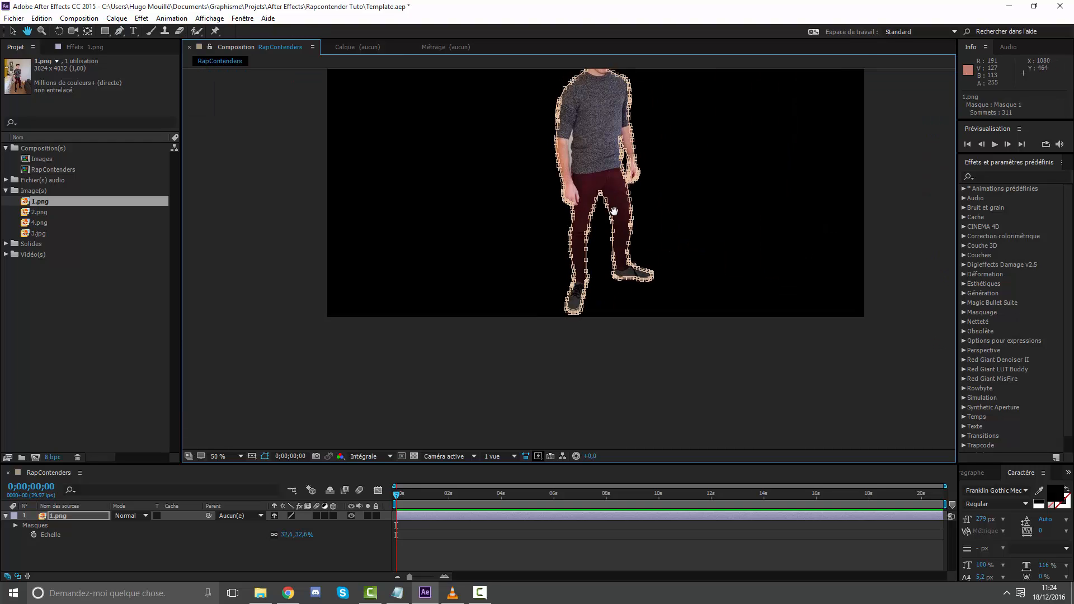
left_click_drag(614, 211, 593, 254)
left_click(609, 559)
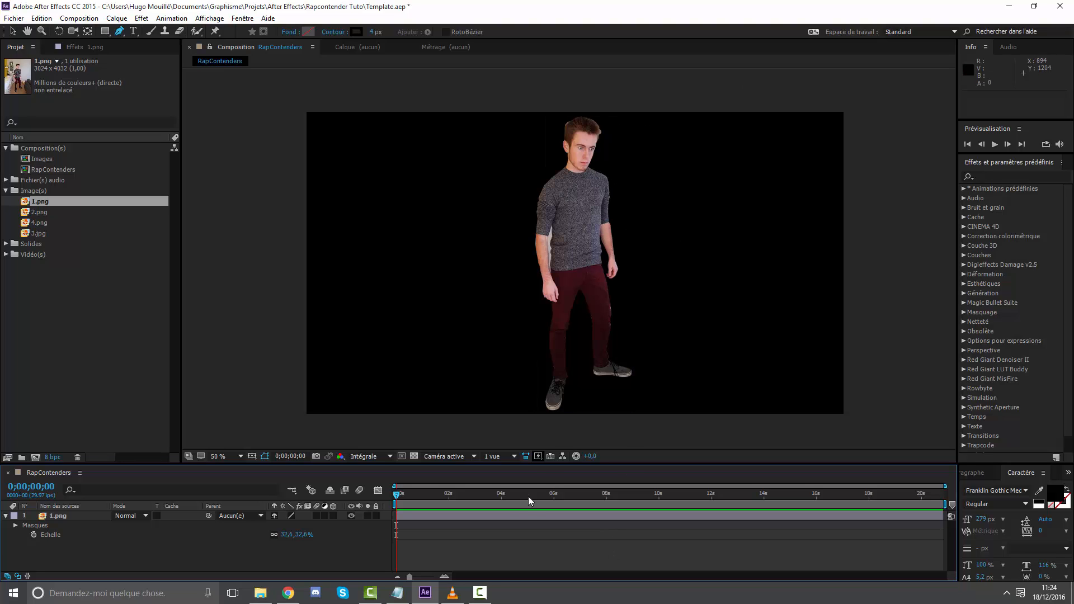
scroll(554, 398, "up", 6)
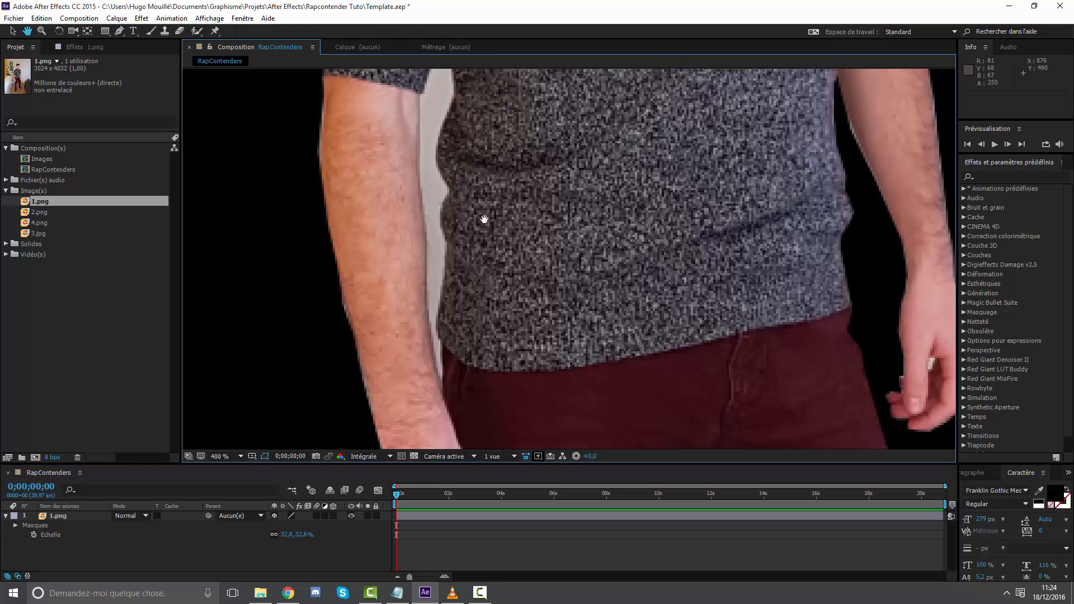
Step: Select the 1.png layer and start a second Pen mask at the armpit, where the gap between arm and sweater begins
key("g")
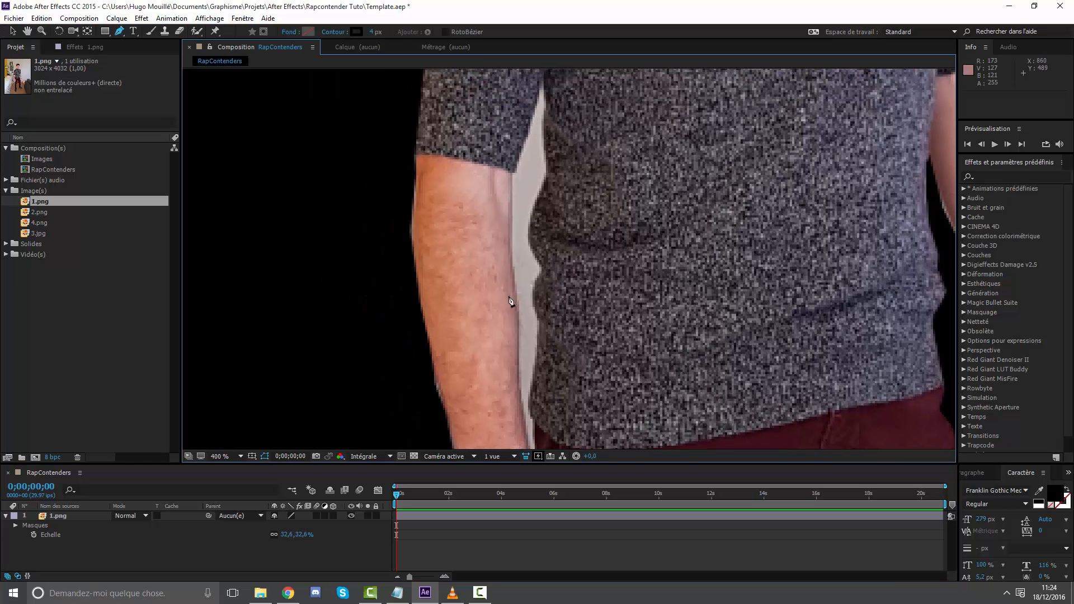
key("h")
left_click_drag(519, 327, 545, 324)
key("g")
scroll(566, 266, "down", 2)
scroll(568, 256, "up", 1)
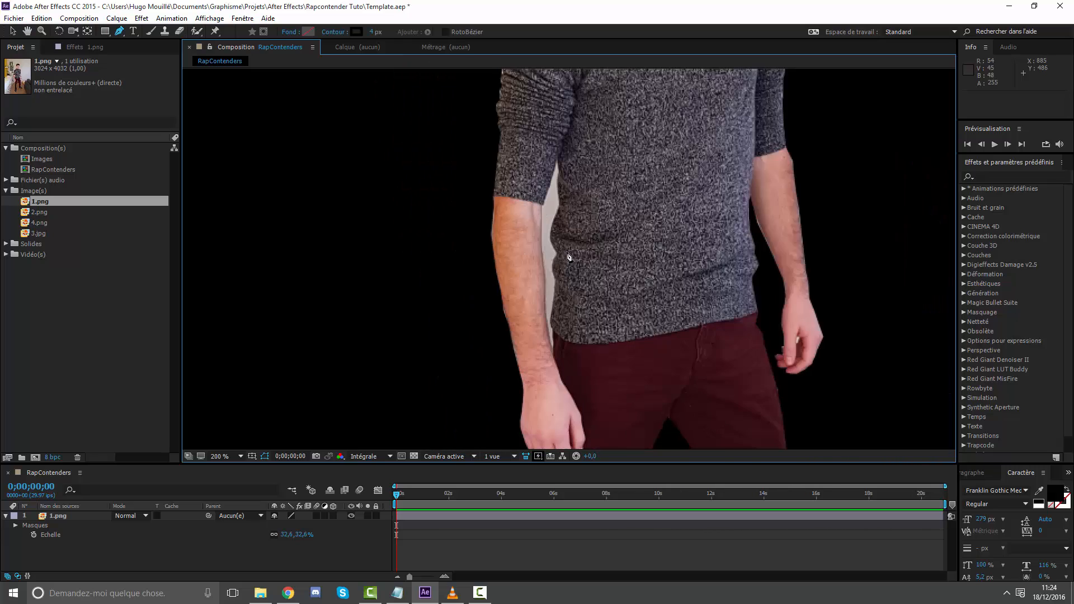
scroll(568, 258, "up", 1)
mouse_move(503, 180)
left_mouse_down()
mouse_move(546, 184)
mouse_move(492, 187)
left_mouse_up()
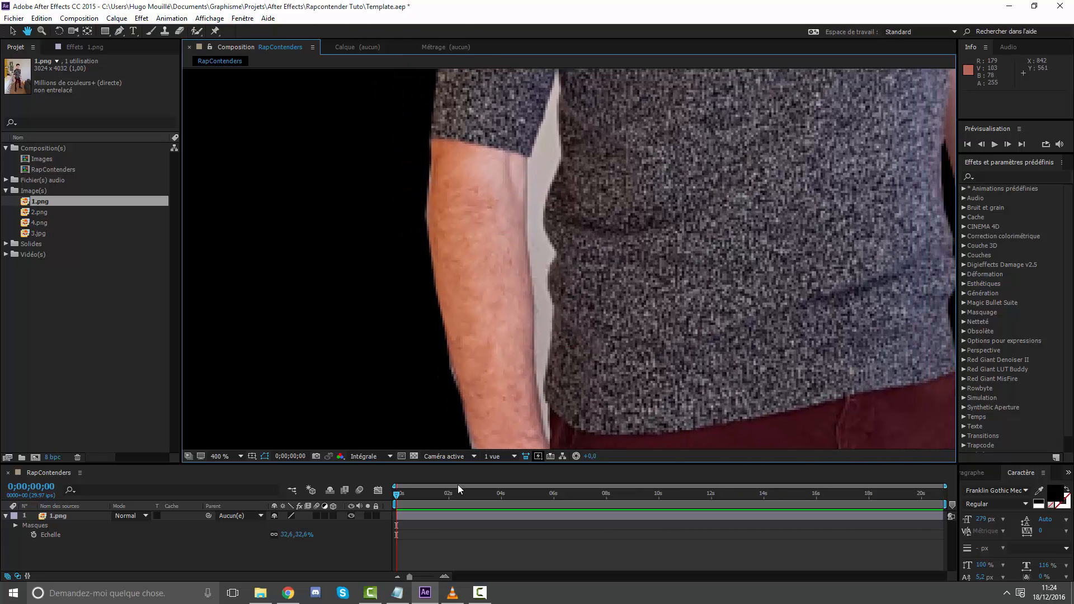
left_click(461, 516)
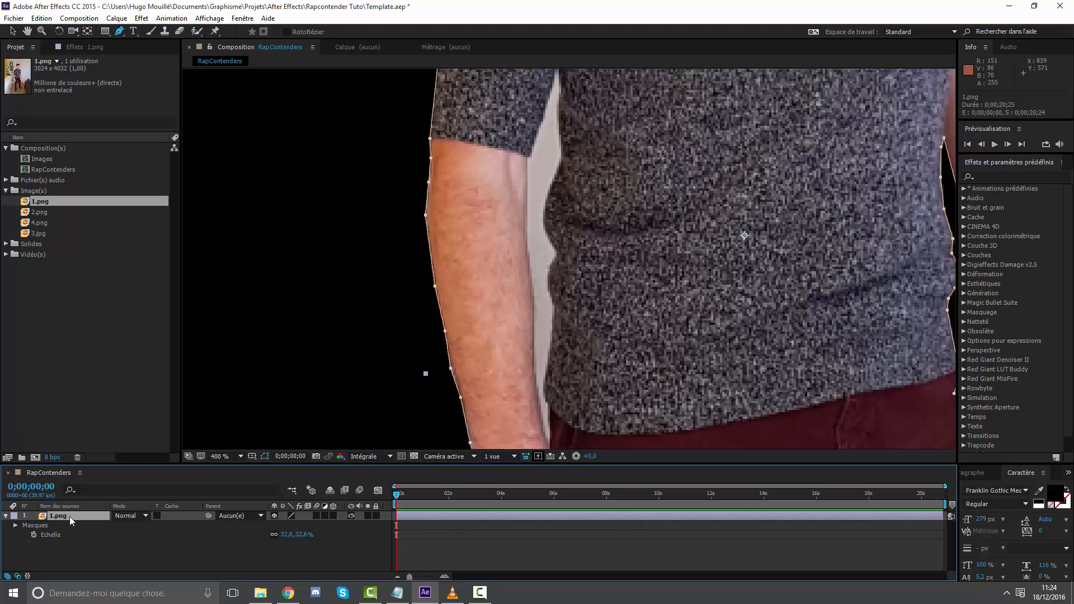
scroll(579, 217, "up", 3)
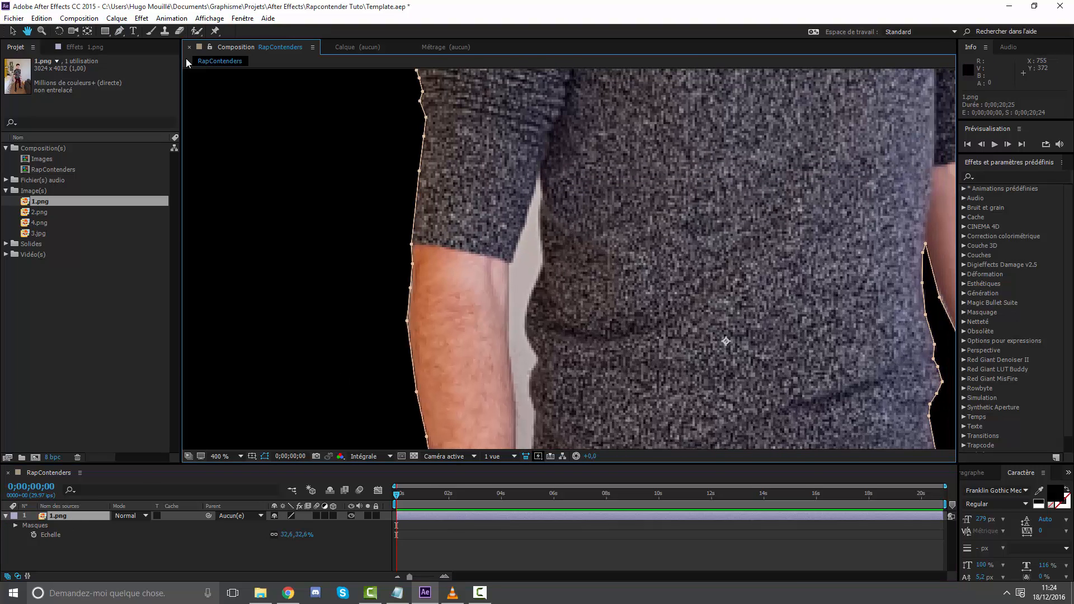
left_click(121, 32)
left_click(541, 176)
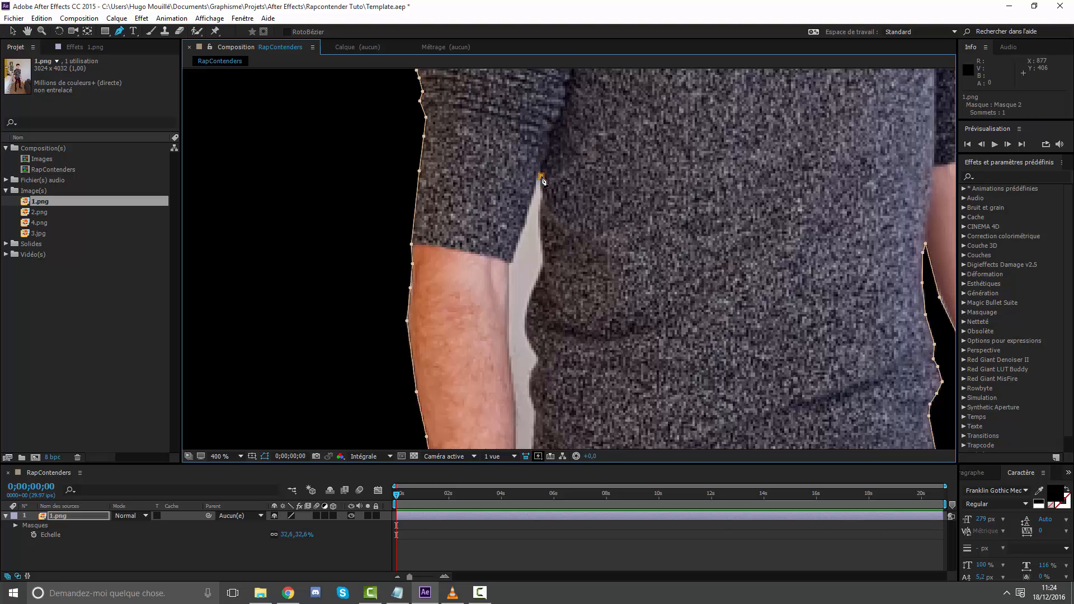
Step: Trace the new mask down the sweater's edge along the gap to the sweater's hem
left_click(539, 213)
left_click(528, 327)
left_click_drag(549, 417, 518, 239)
left_click(518, 238)
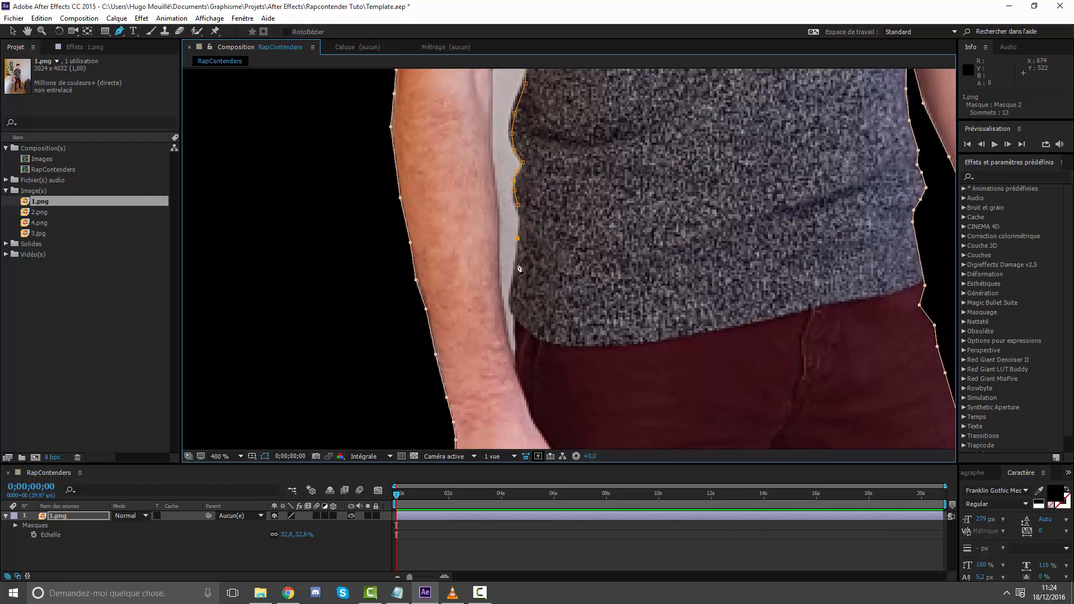
left_click(511, 310)
Step: Trace the mask back up the forearm's inner edge and sleeve, and close it at the starting vertex in the armpit
left_click(494, 190)
left_click(493, 166)
left_click_drag(492, 125, 484, 273)
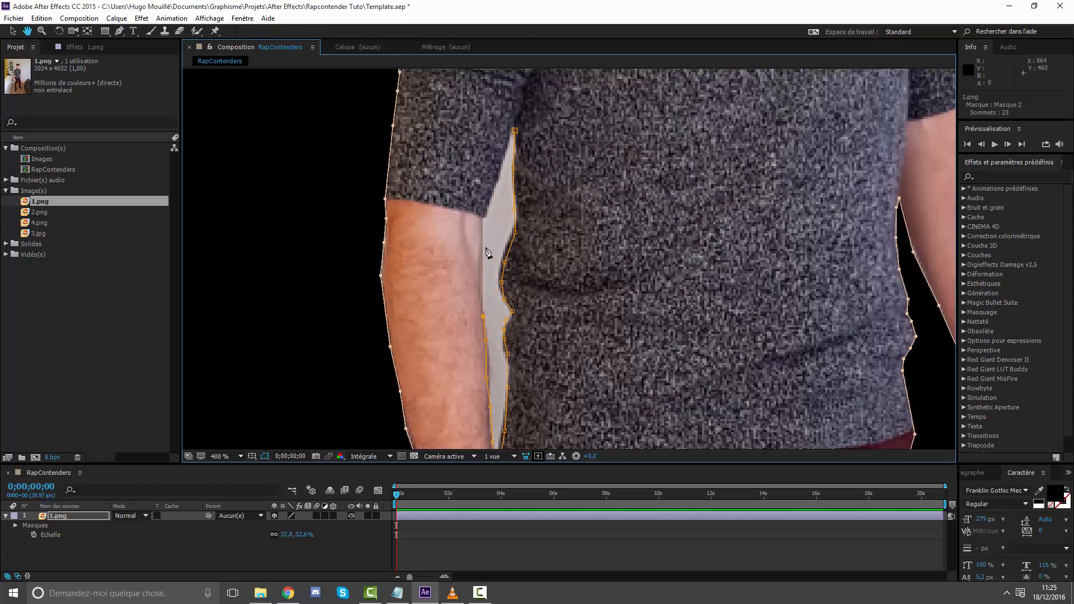
left_click(482, 238)
left_click(515, 131)
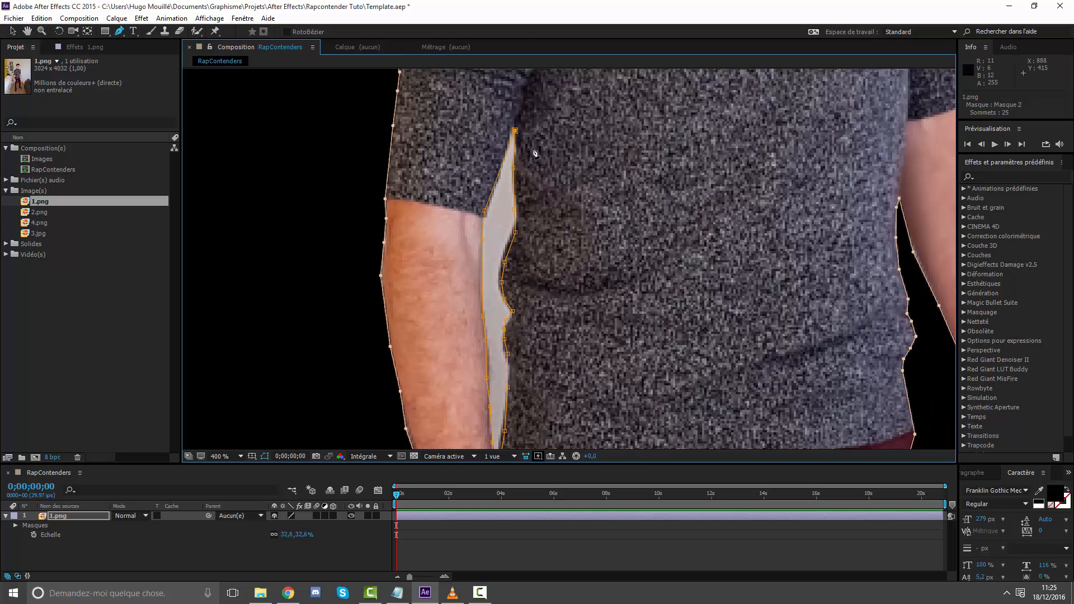
Step: Set the mode of Masque 2 to Différence to cut out the gap between arm and sweater, and deselect the layer
scroll(446, 270, "down", 4)
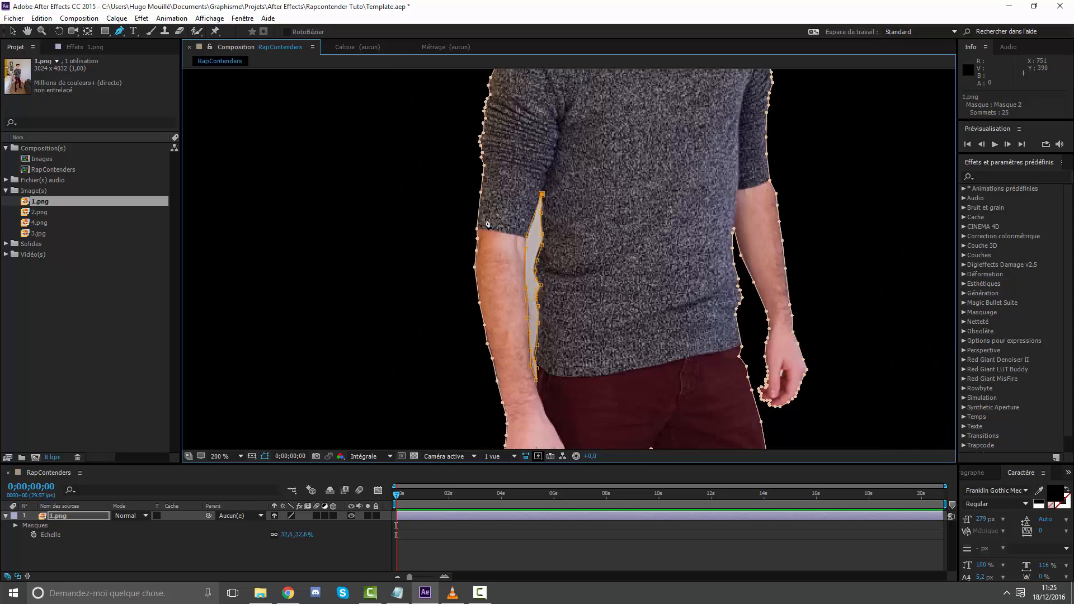
scroll(544, 269, "up", 2)
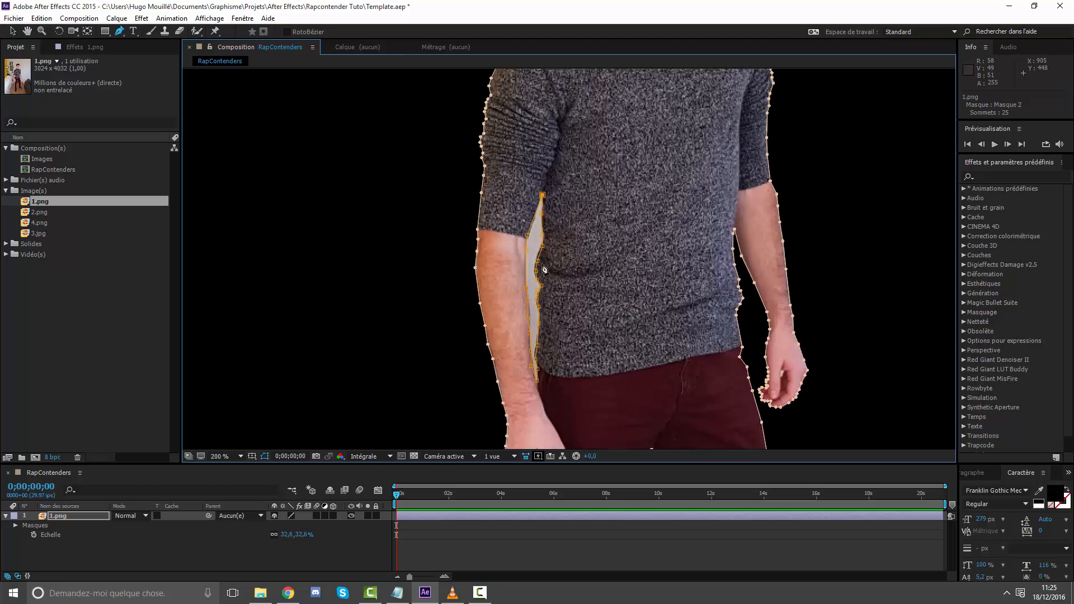
left_click(16, 526)
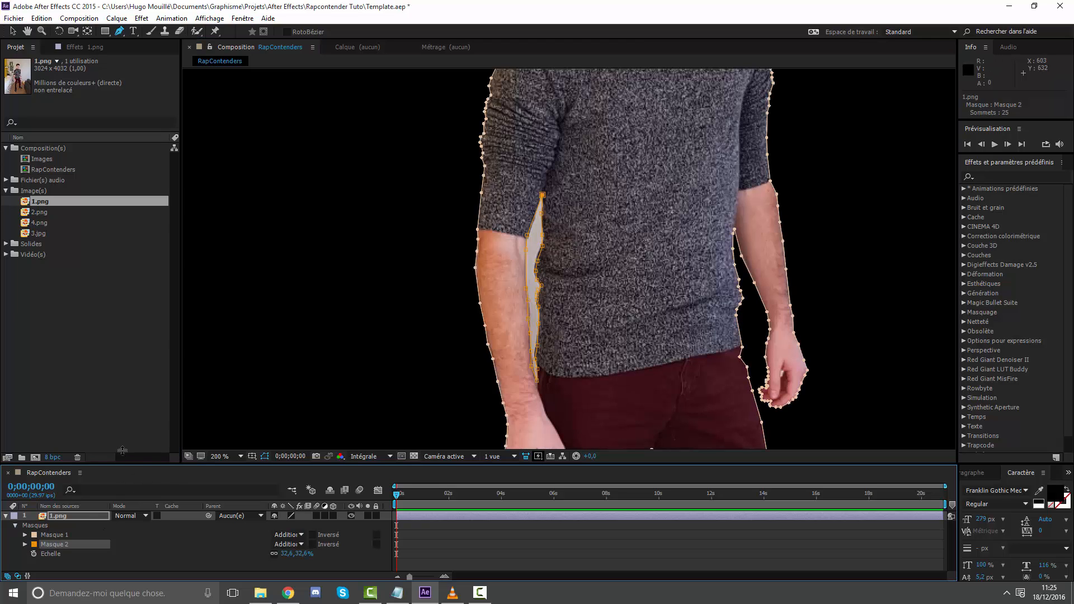
left_click_drag(122, 451, 123, 375)
left_click(288, 469)
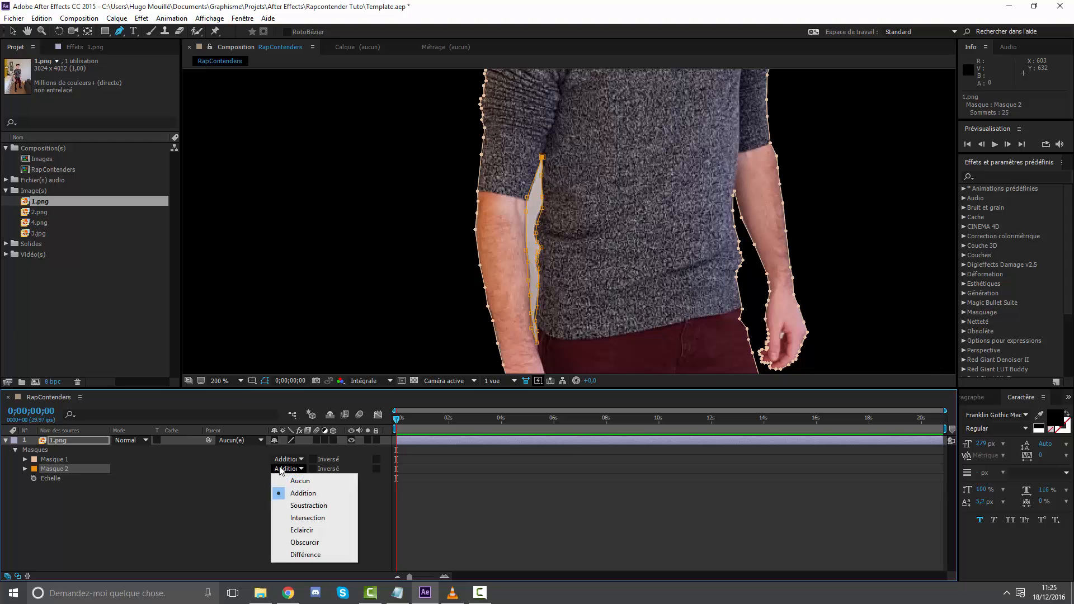
left_click(311, 555)
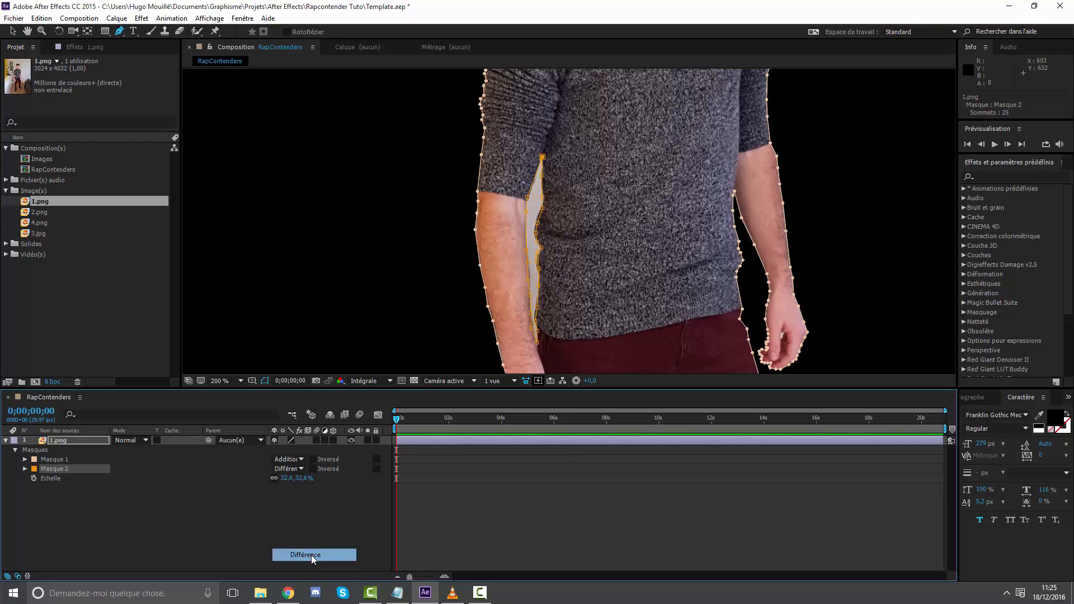
left_click(460, 547)
Step: Inspect the cut-out figure around the arm gap and as a whole
scroll(581, 316, "down", 3)
scroll(585, 308, "up", 4)
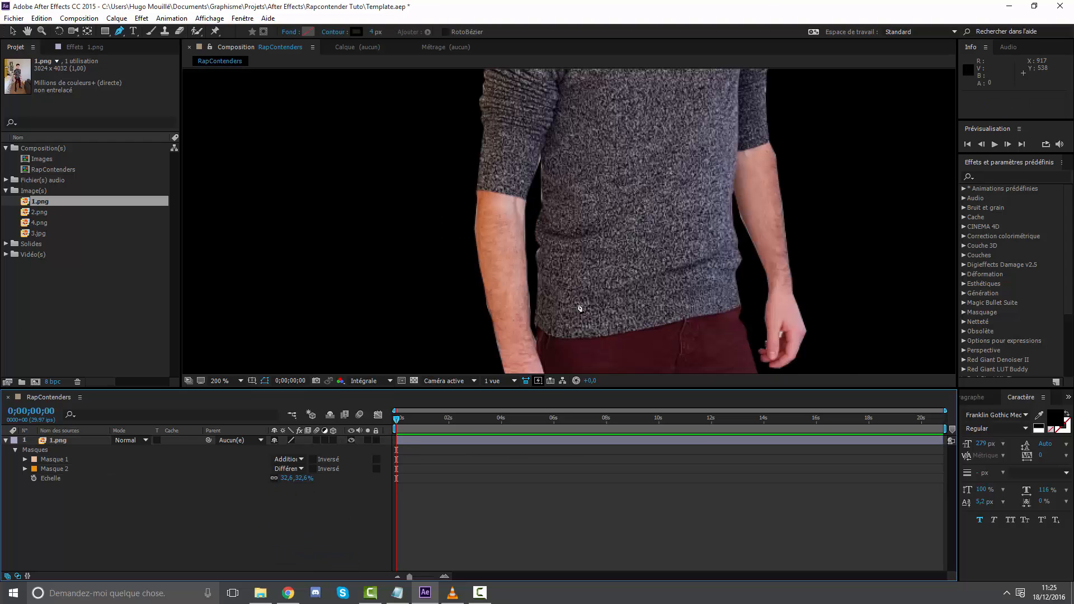
scroll(560, 305, "down", 2)
scroll(526, 280, "down", 2)
scroll(529, 239, "up", 4)
scroll(529, 239, "down", 4)
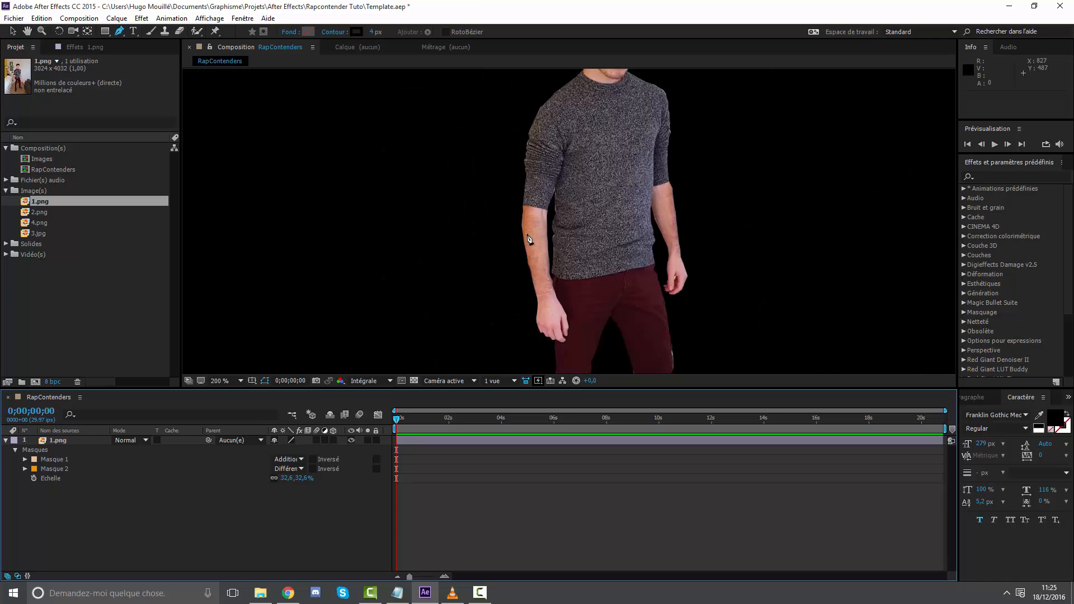
scroll(534, 221, "up", 1)
key("h")
key("g")
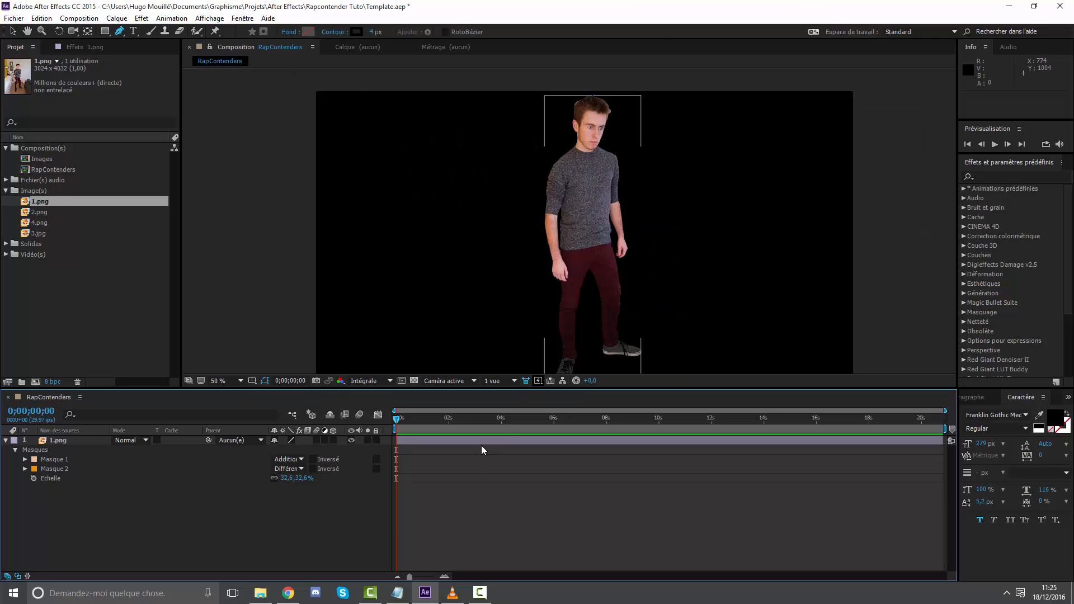
left_click(484, 440)
left_click(670, 524)
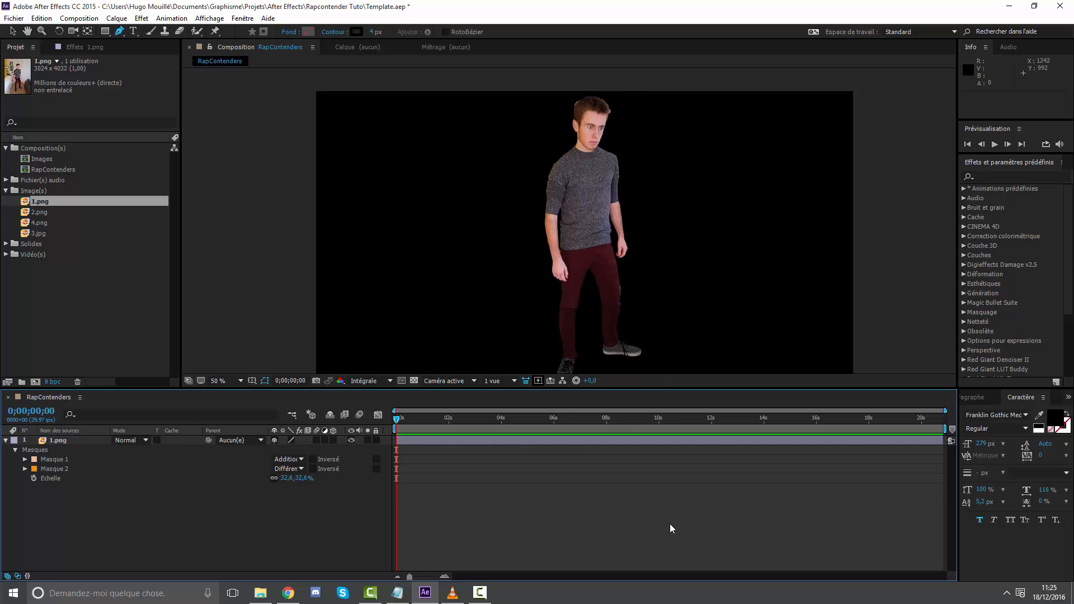
Step: Select Masque 1 and move its vertices inward along the light fringe at the back of the hair
left_click(12, 31)
left_click(555, 105)
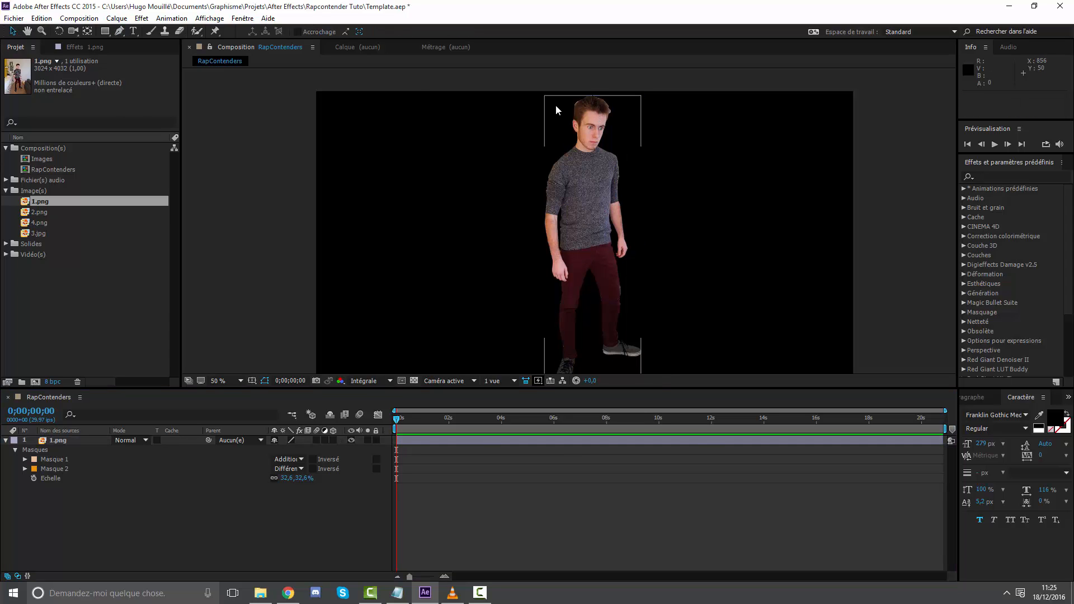
scroll(559, 116, "up", 1)
left_click_drag(582, 221, 604, 358)
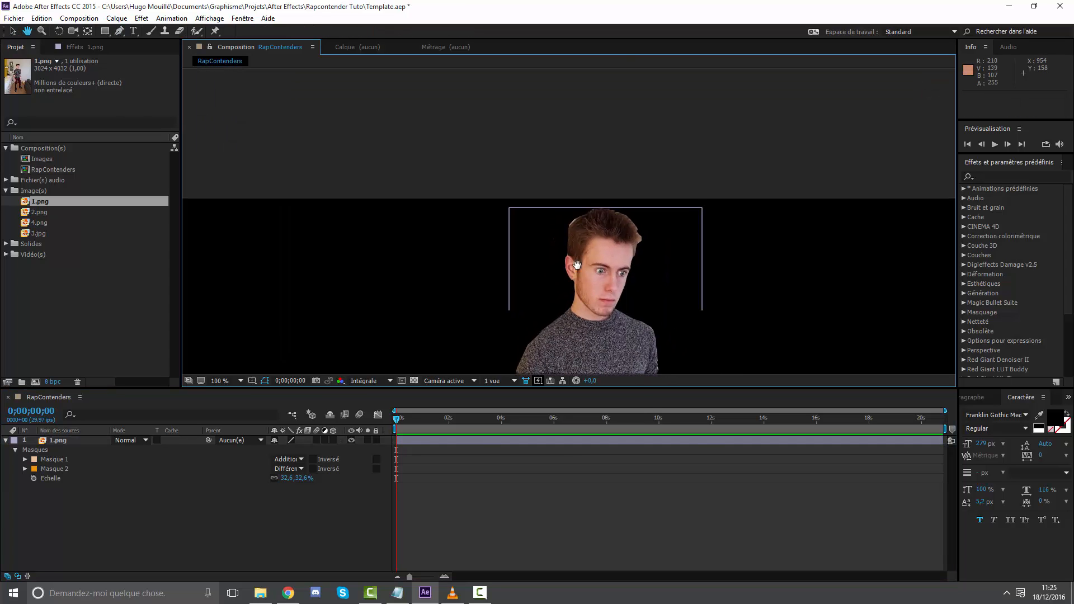
scroll(572, 227, "up", 5)
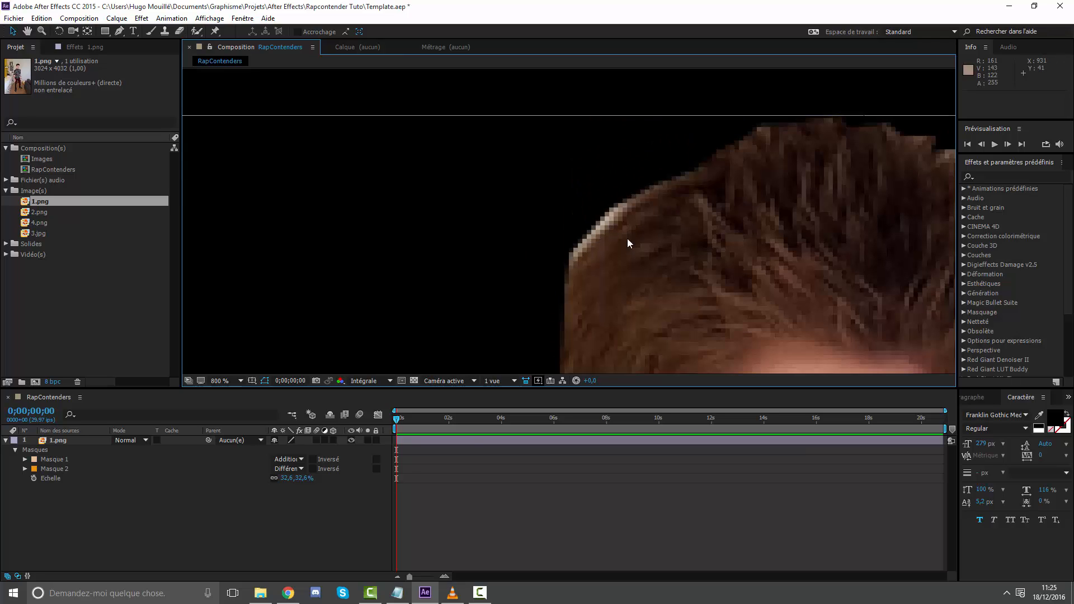
left_click(411, 442)
left_click(54, 459)
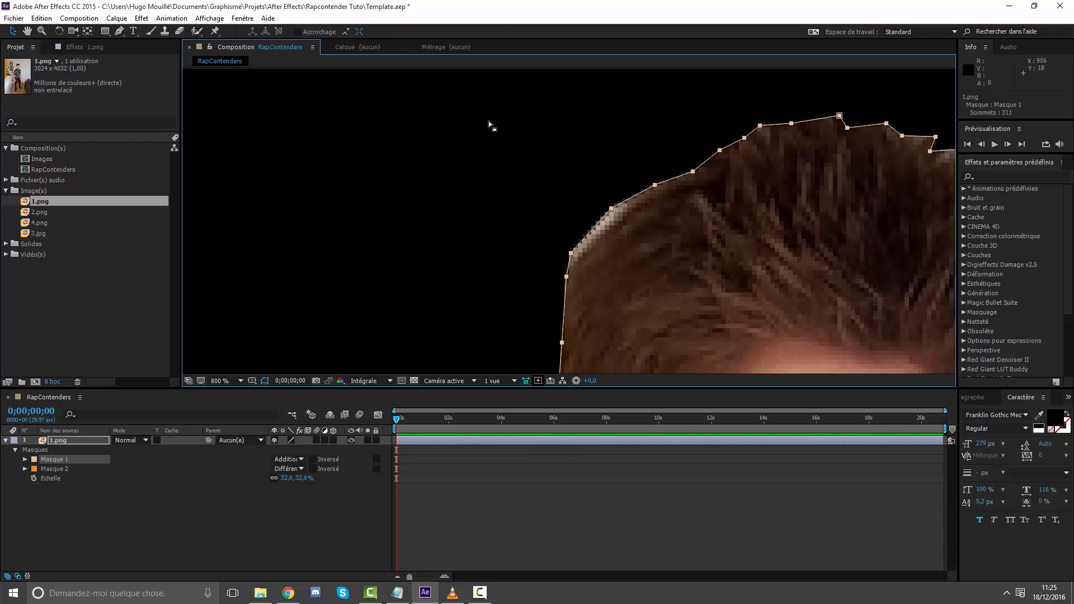
left_click_drag(489, 121, 778, 320)
left_click(24, 459)
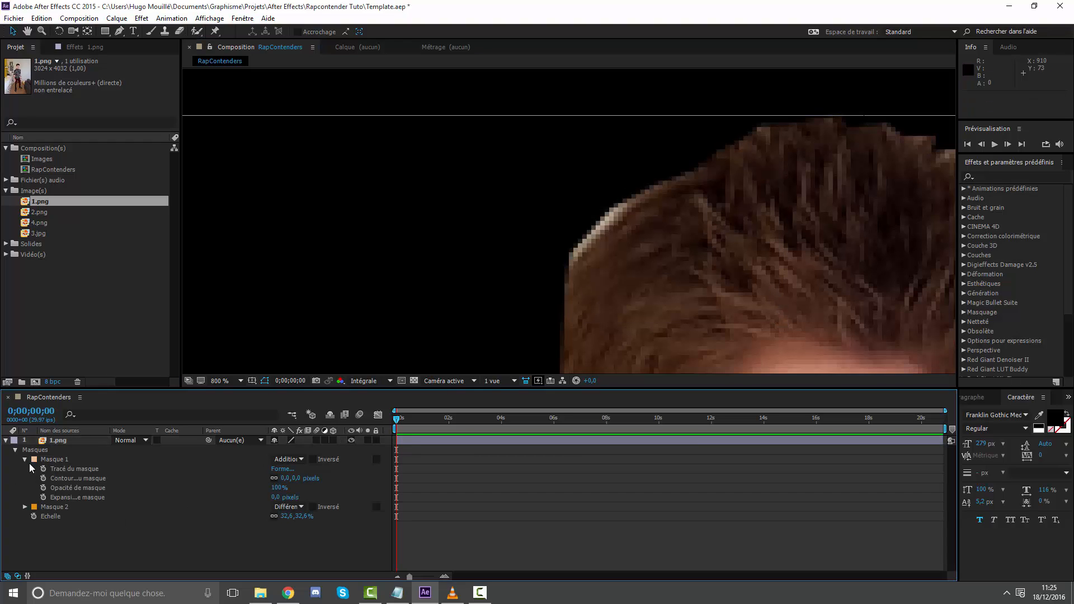
left_click(69, 476)
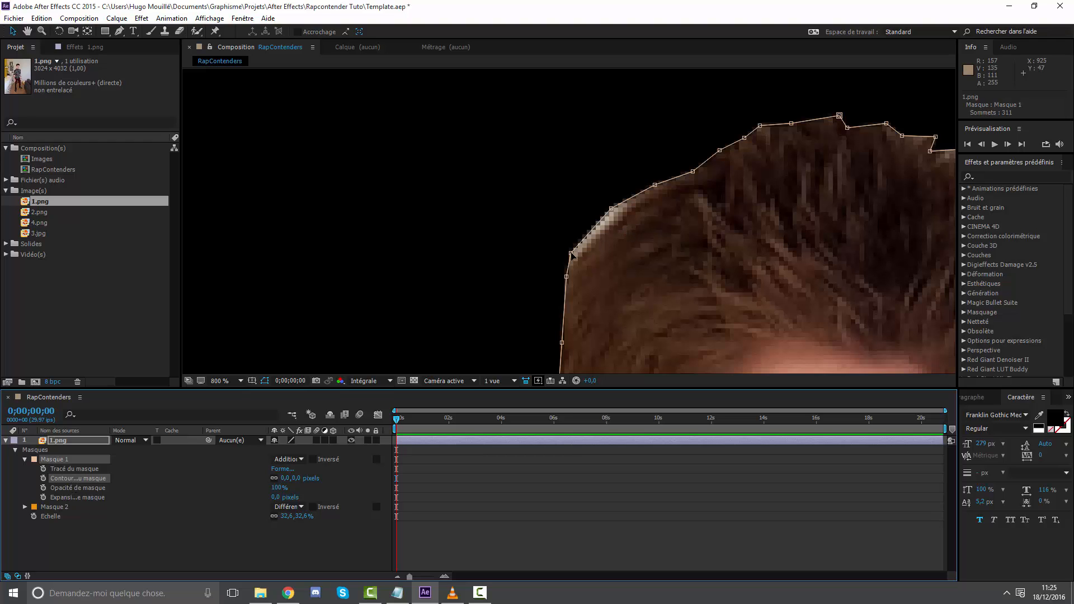
left_click_drag(570, 253, 578, 260)
left_click_drag(610, 209, 616, 215)
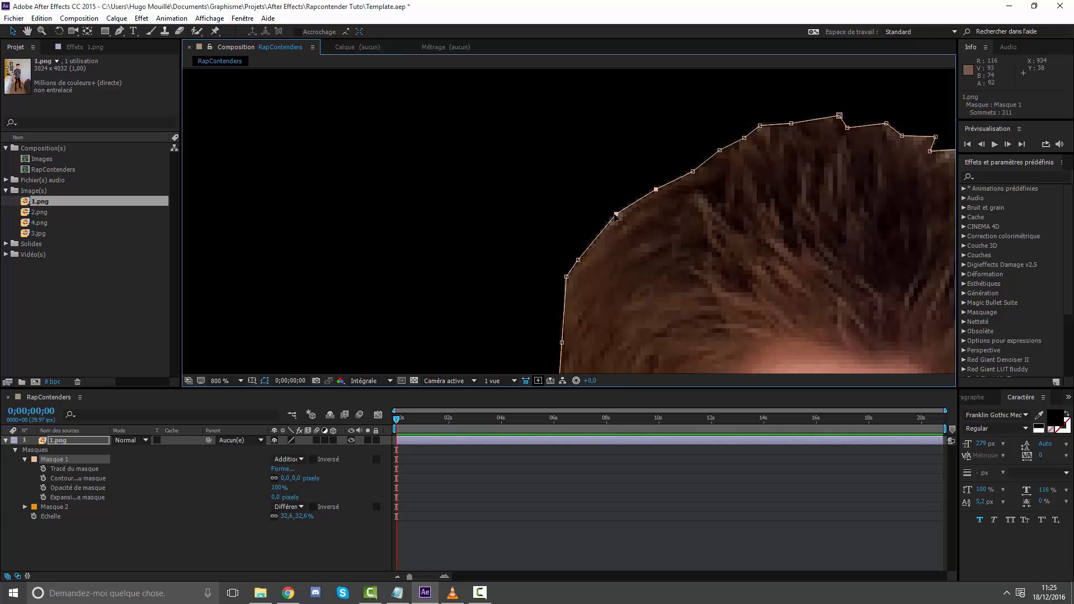
Step: Pull the vertices of Masque 1 inward at the front of the hair beside the forehead
left_click_drag(695, 254, 387, 212)
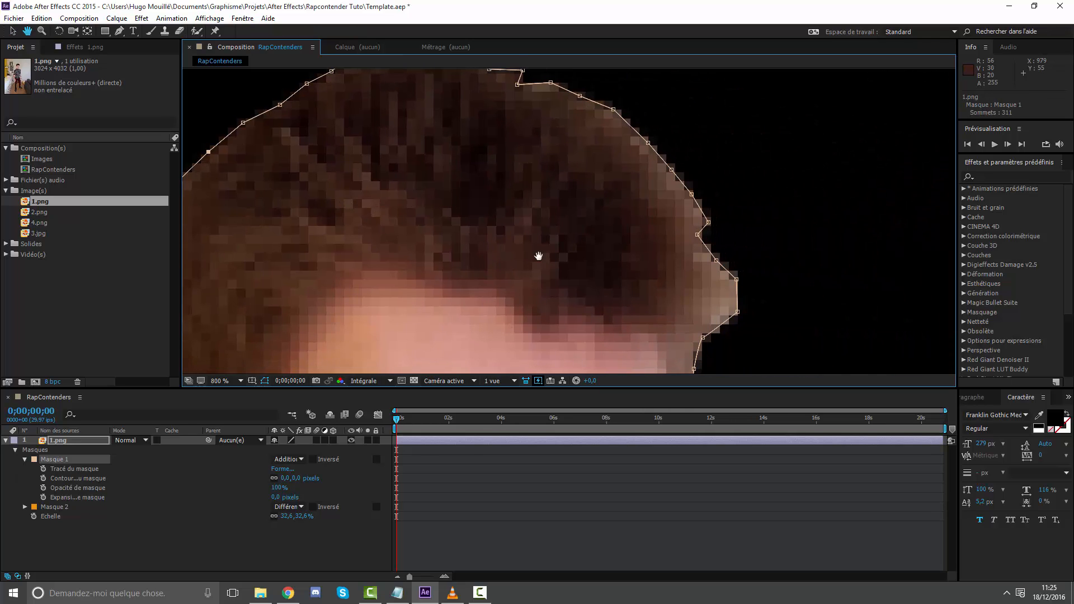
left_click(738, 278)
left_click_drag(736, 279, 710, 302)
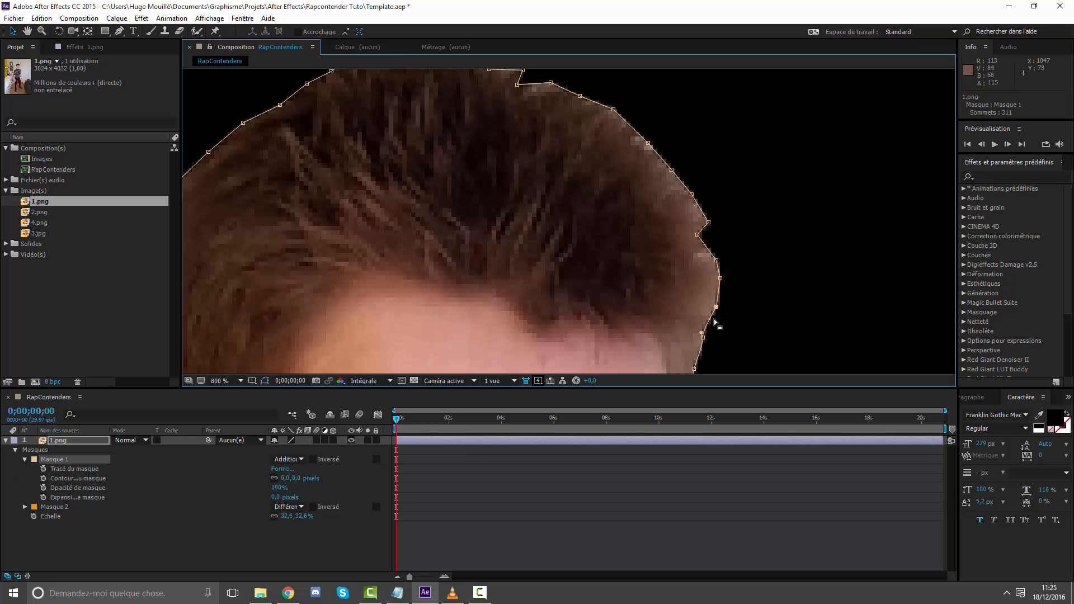
scroll(720, 271, "down", 1)
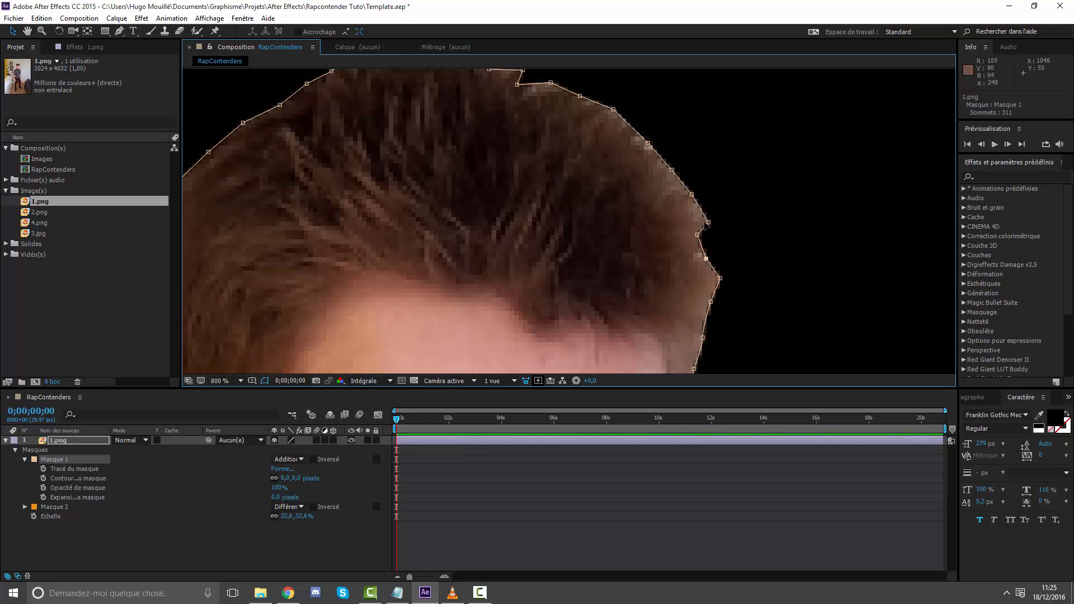
Step: Inspect the outline of Masque 1 from the head down to the shoes, then the whole figure with the layer deselected
scroll(694, 250, "down", 1)
scroll(694, 251, "down", 1)
left_click_drag(681, 234, 666, 98)
left_click_drag(643, 268, 644, 78)
left_click_drag(628, 269, 632, 81)
left_click_drag(607, 240, 609, 95)
left_click_drag(586, 294, 561, 96)
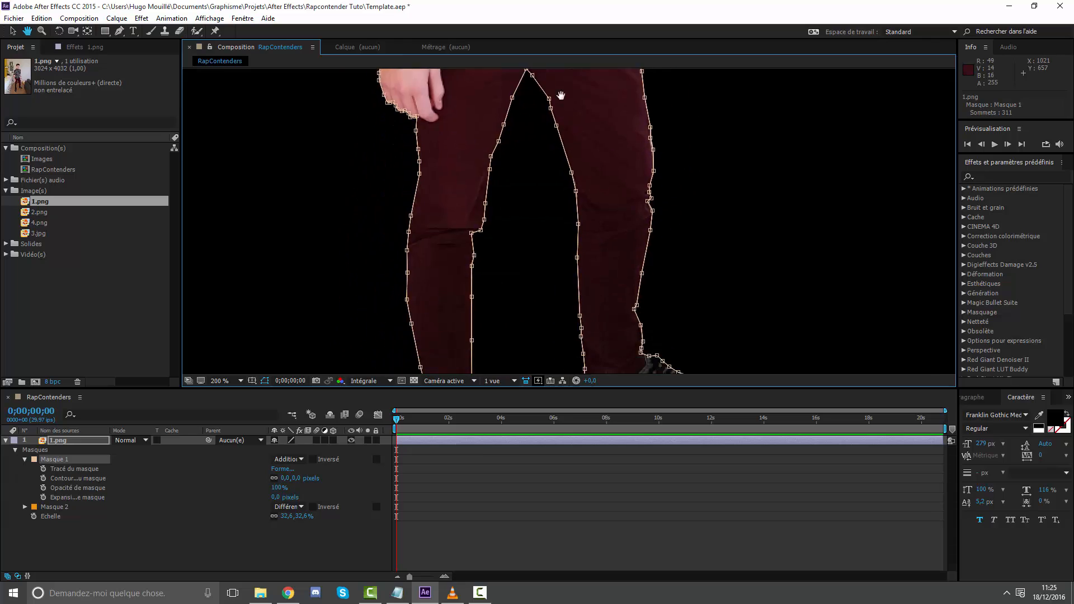
left_click_drag(551, 260, 537, 87)
left_click(488, 449)
scroll(524, 205, "down", 2)
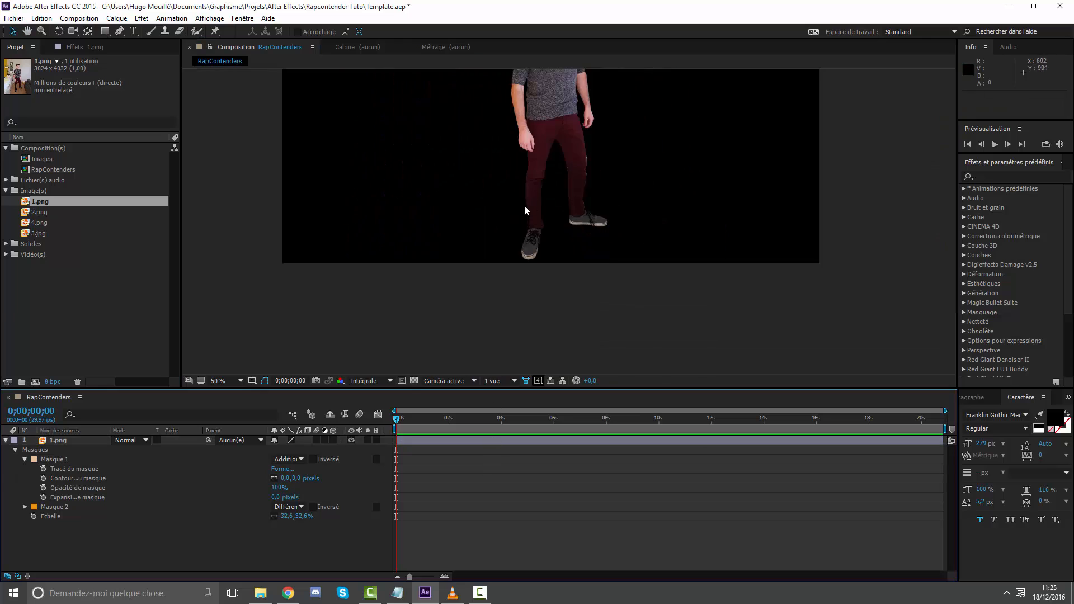
left_click_drag(524, 206, 554, 287)
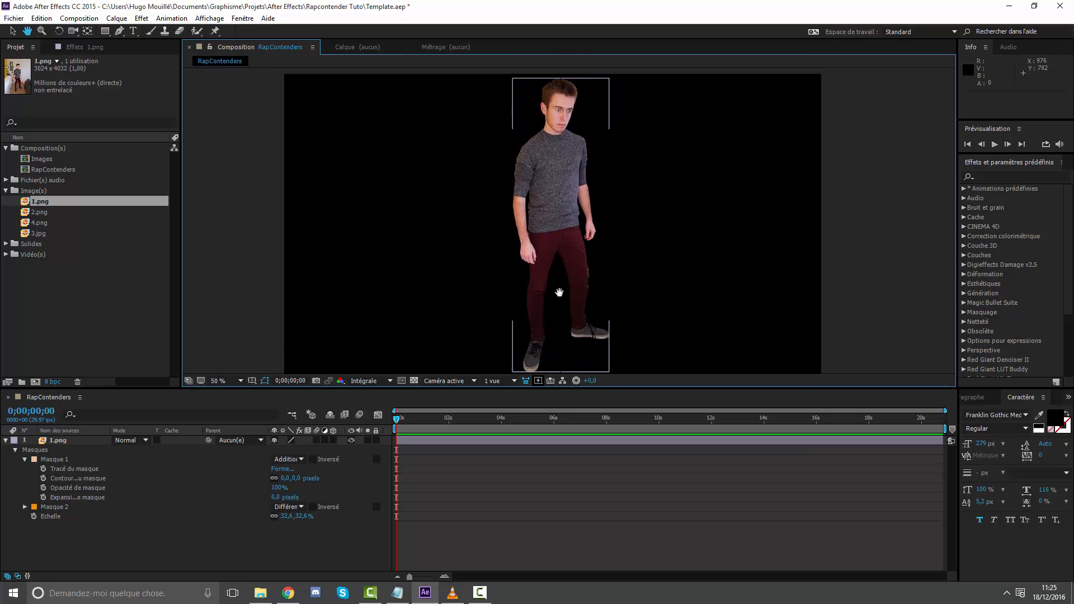
Step: Collapse the 1.png layer's properties, search the effects for "noir" and apply the Noir et blanc effect to the layer
left_click(6, 441)
left_click(1021, 186)
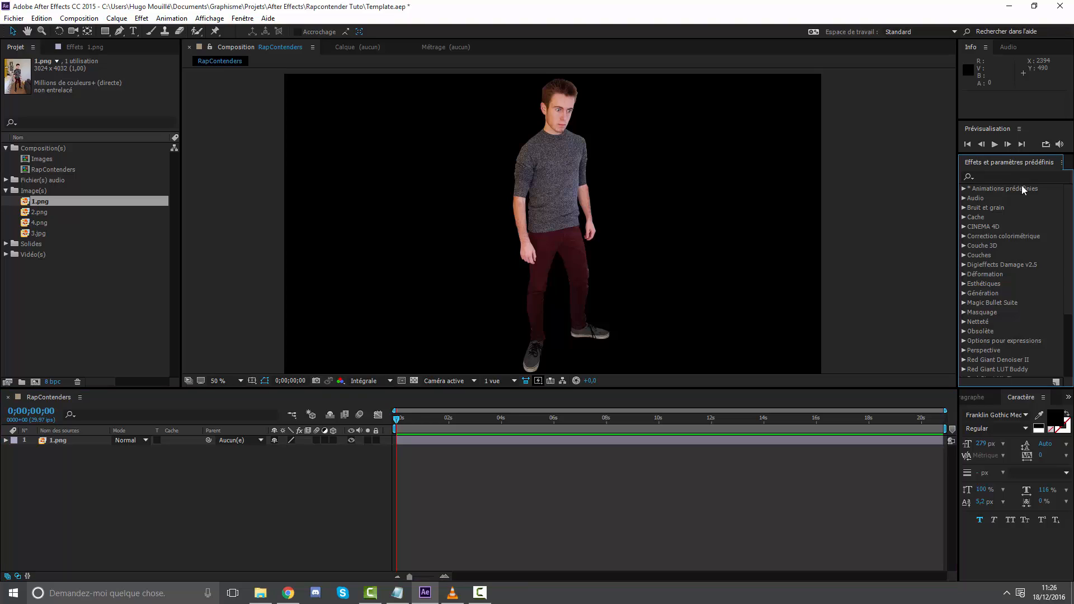
left_click(1019, 175)
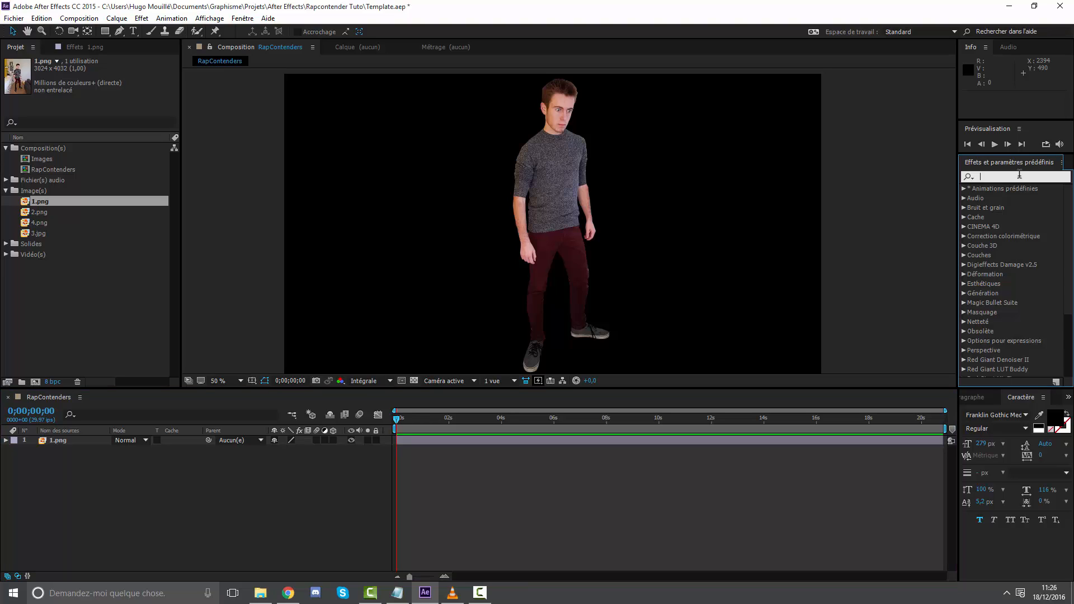
type("noir")
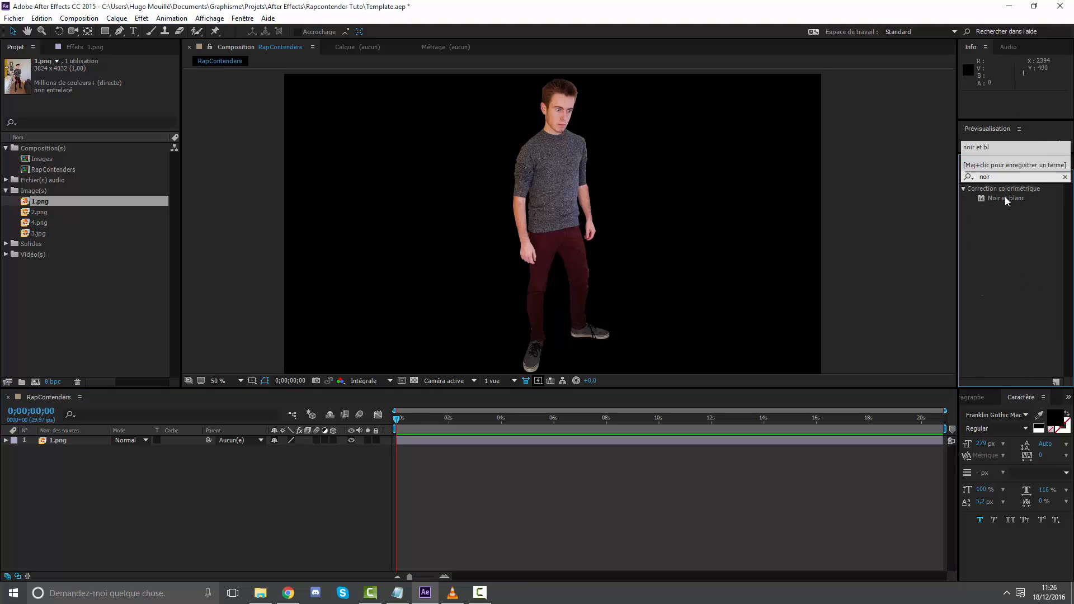
left_click(1019, 199)
left_click_drag(1019, 200, 492, 440)
left_click(515, 483)
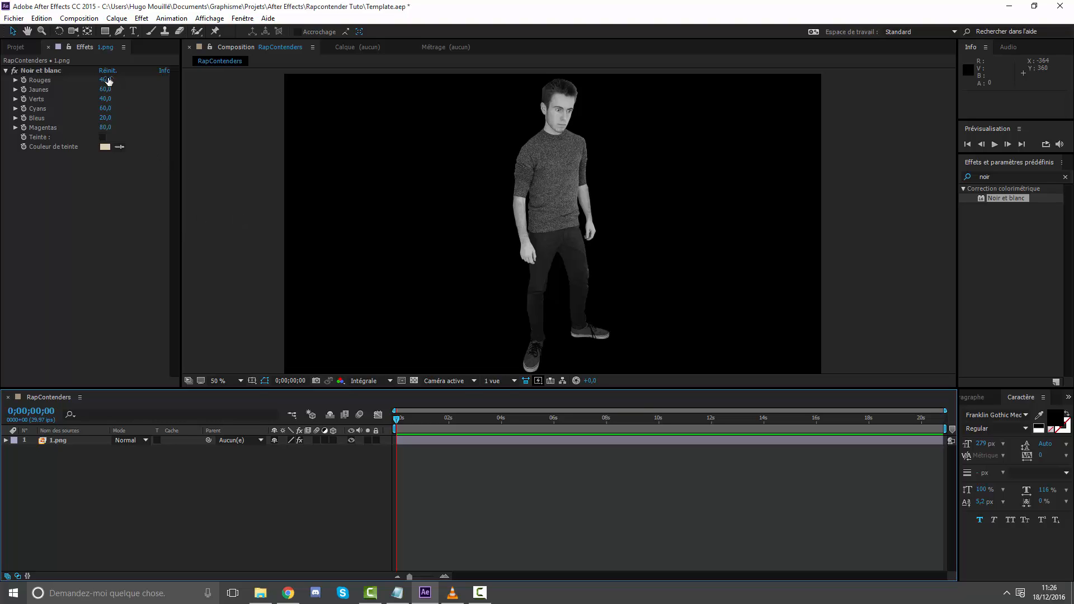
left_click_drag(106, 80, 5, 92)
left_click(95, 215)
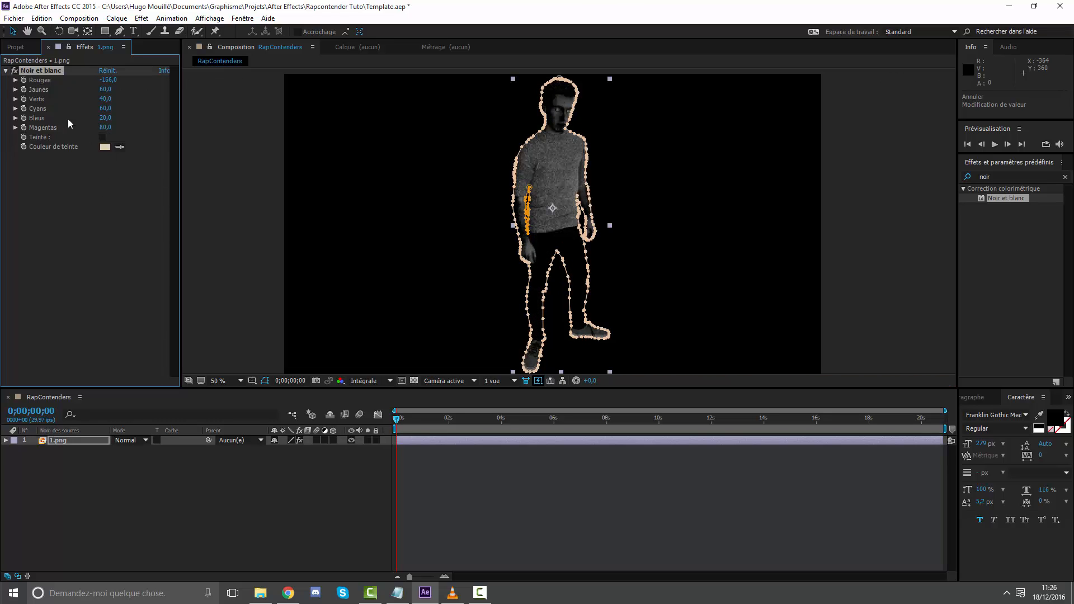
key("ctrl+z")
key("ctrl+z")
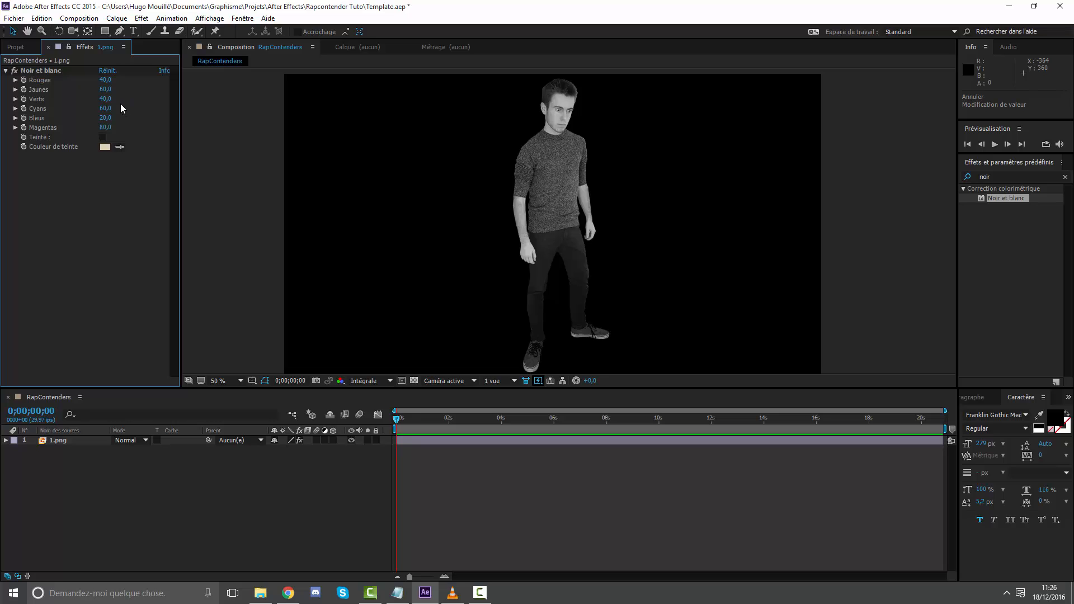
Step: Search the effects for "contr", apply Luminosité et contraste after Noir et blanc, and set Luminosité to -7 and Contraste to 13
left_click(991, 178)
key("BackSpace")
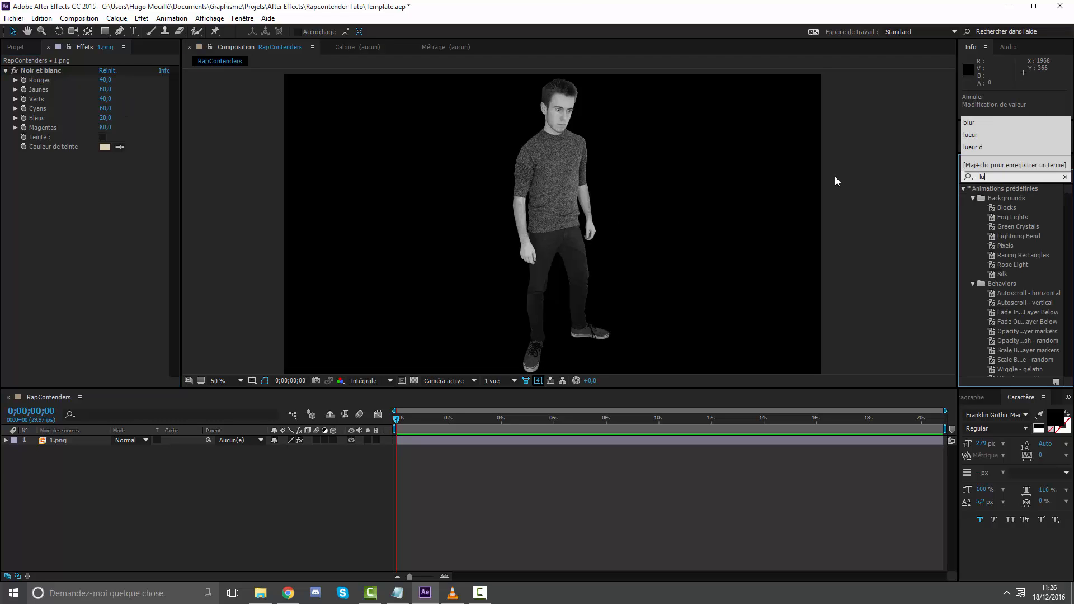
type("contr")
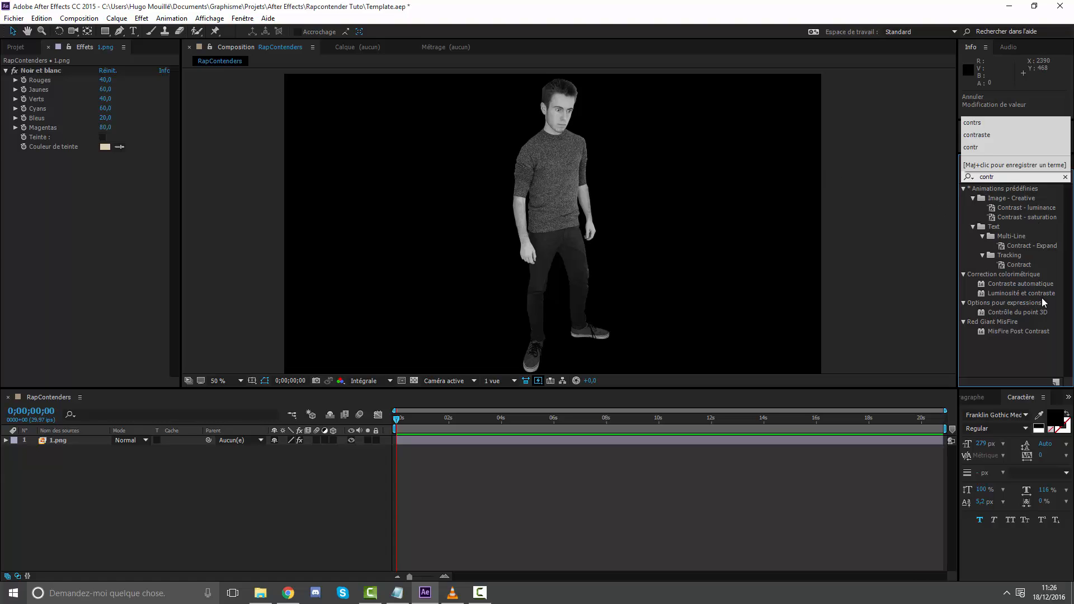
left_click_drag(1017, 293, 109, 177)
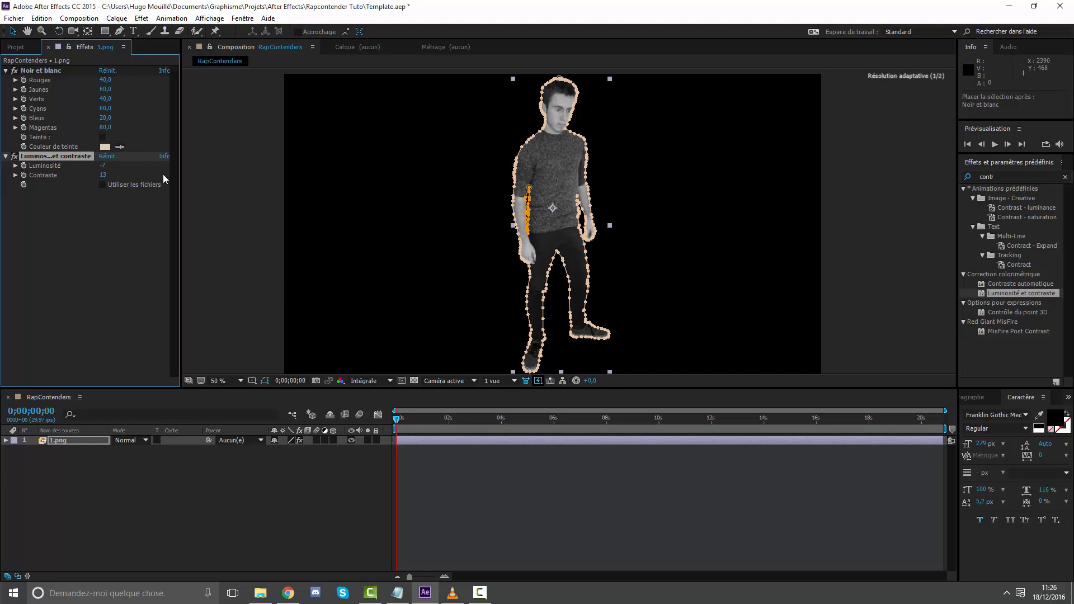
left_click(595, 570)
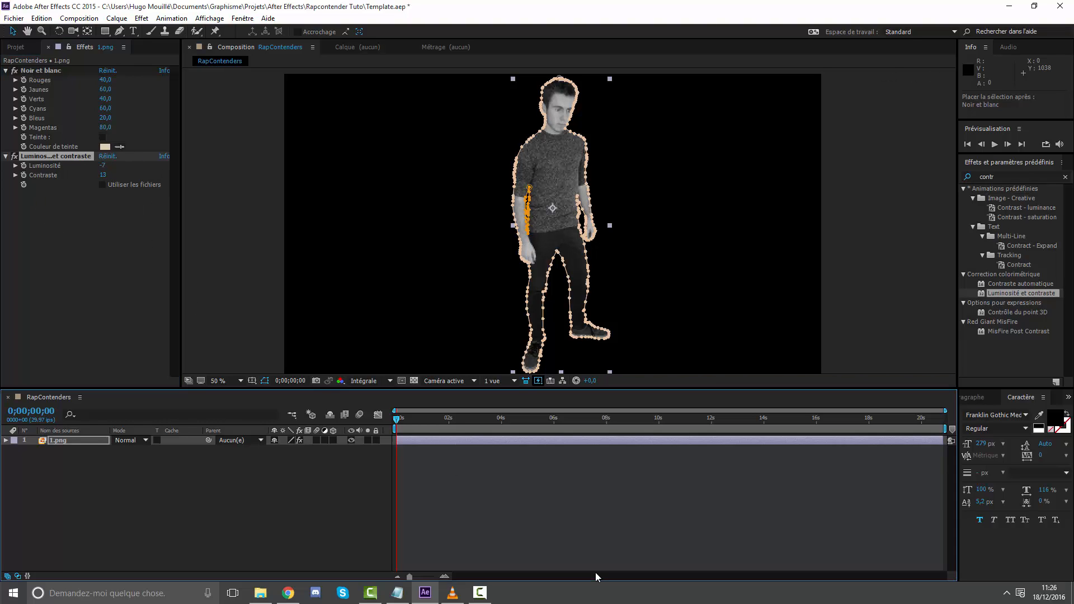
Step: Turn the Luminosité et contraste effect off and on to compare the figure with and without it
left_click(14, 156)
left_click(15, 157)
left_click(15, 156)
left_click(14, 156)
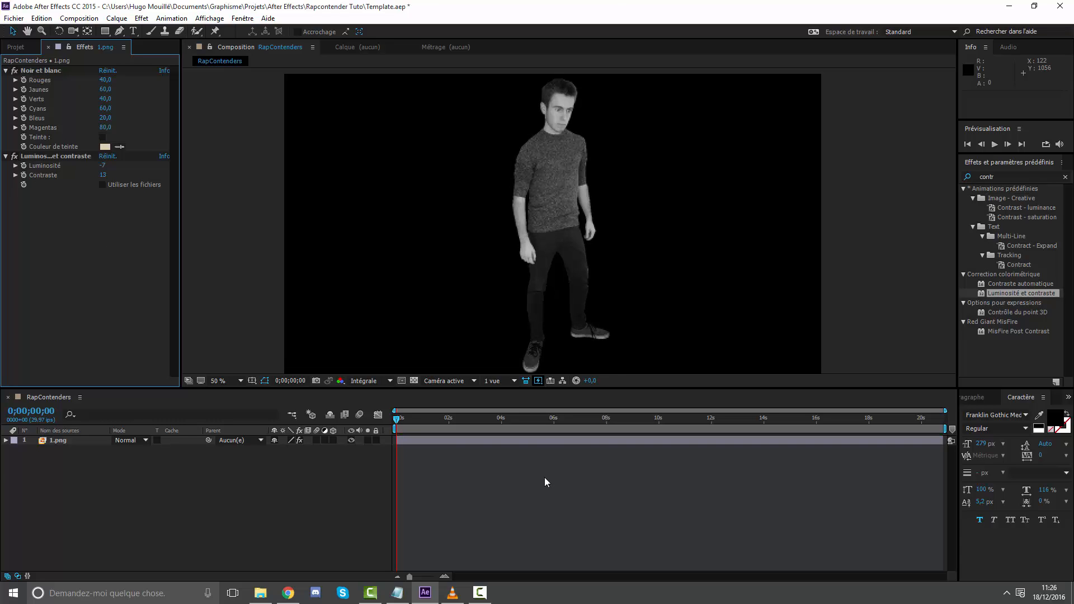
Step: Shift the 1.png figure slightly to the left in the composition and deselect the layer
key("period")
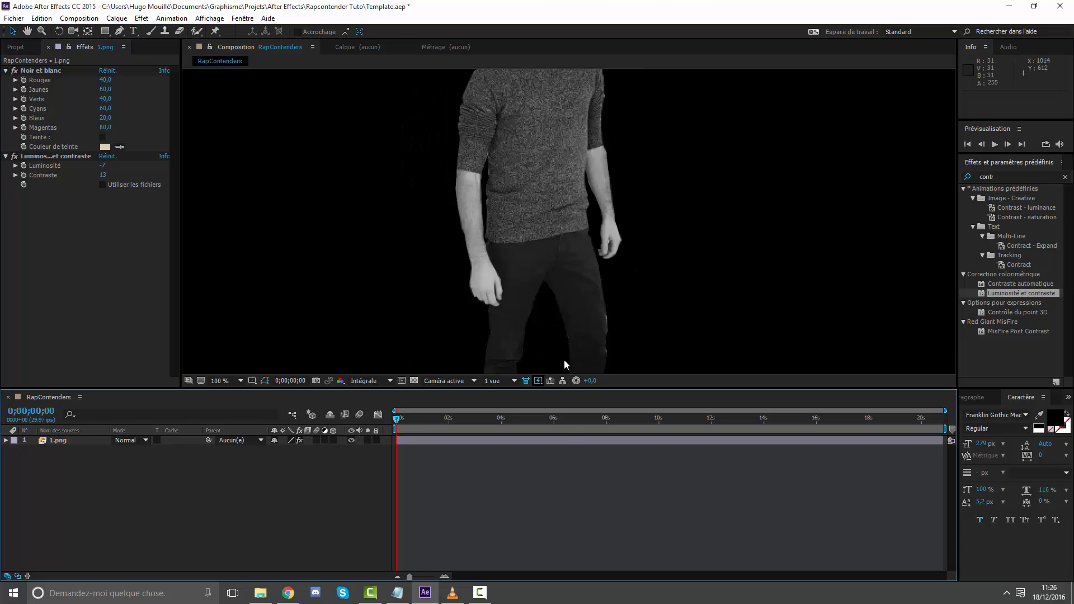
left_click(570, 431)
left_click(575, 441)
key("comma")
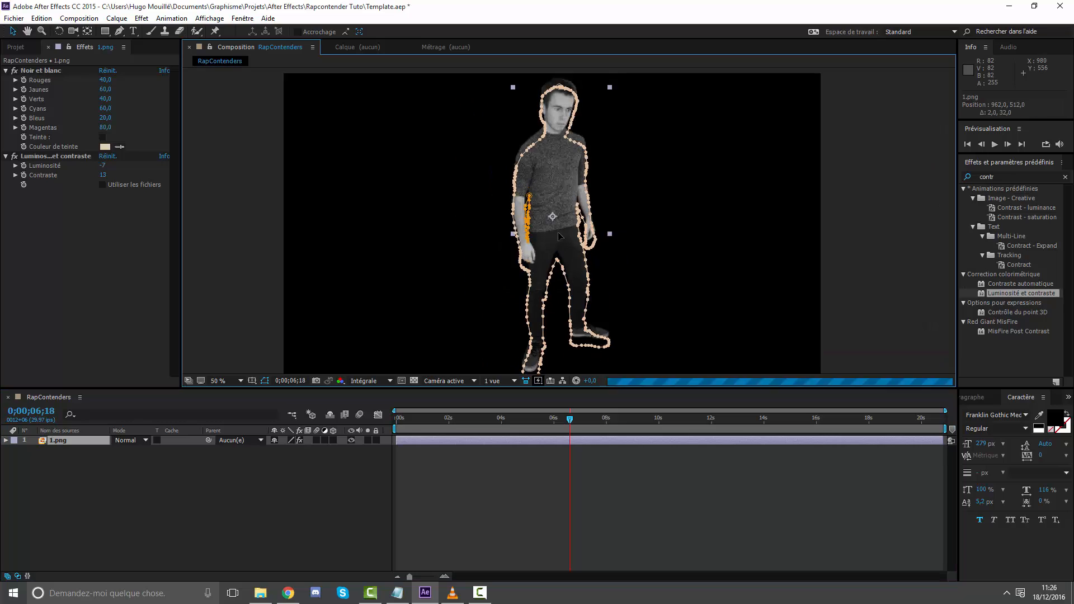
left_click(634, 419)
left_click(702, 488)
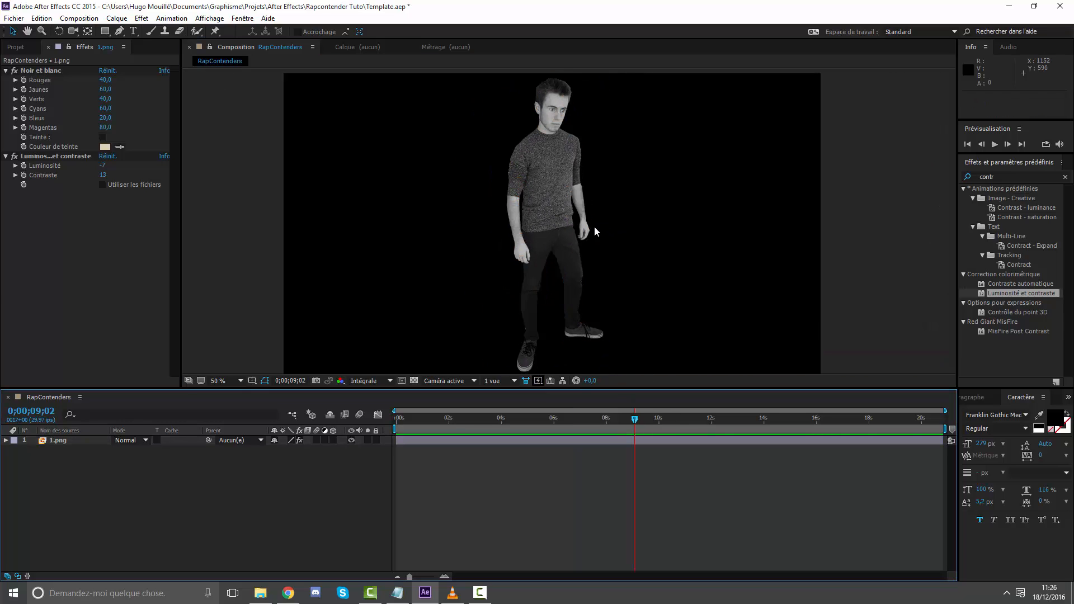
Step: Fit the composition view with Ajuster jusqu'à 100 % and return the playhead to 0;00;00;00
scroll(554, 207, "down", 1)
scroll(538, 200, "up", 1)
left_click(217, 381)
left_click(258, 192)
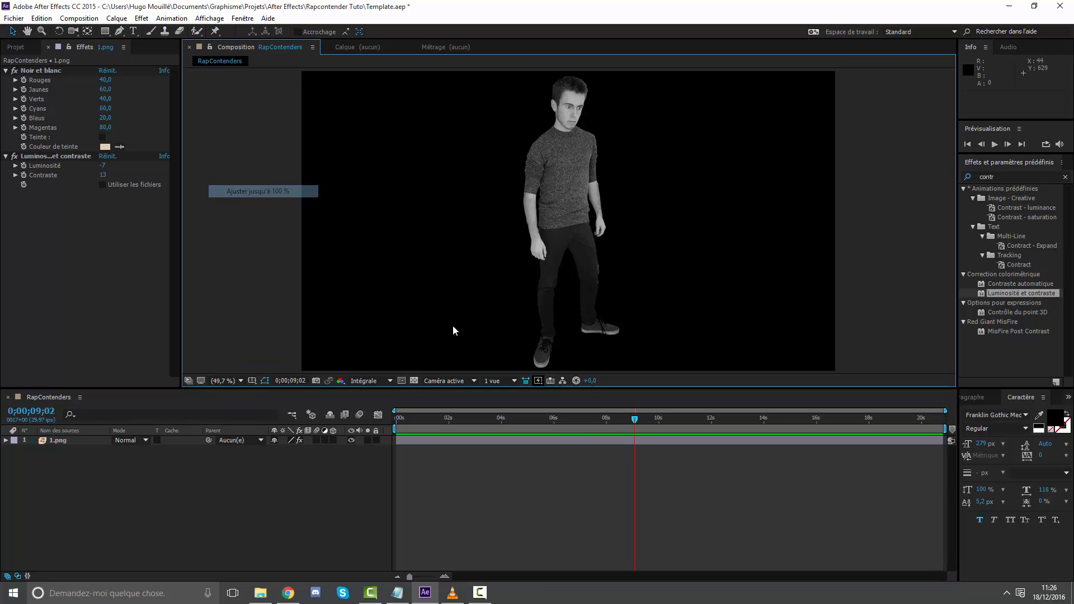
left_click_drag(559, 429, 395, 444)
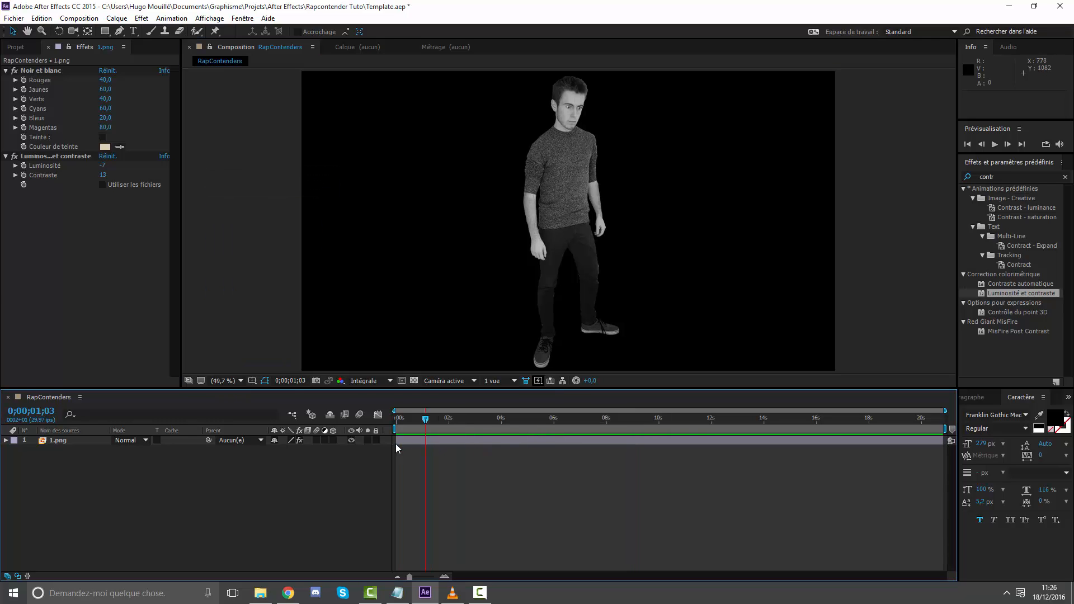
Step: Create a two-node camera with the 50 mm preset, named "Camera OBERSVATION"
right_click(466, 473)
mouse_move(499, 364)
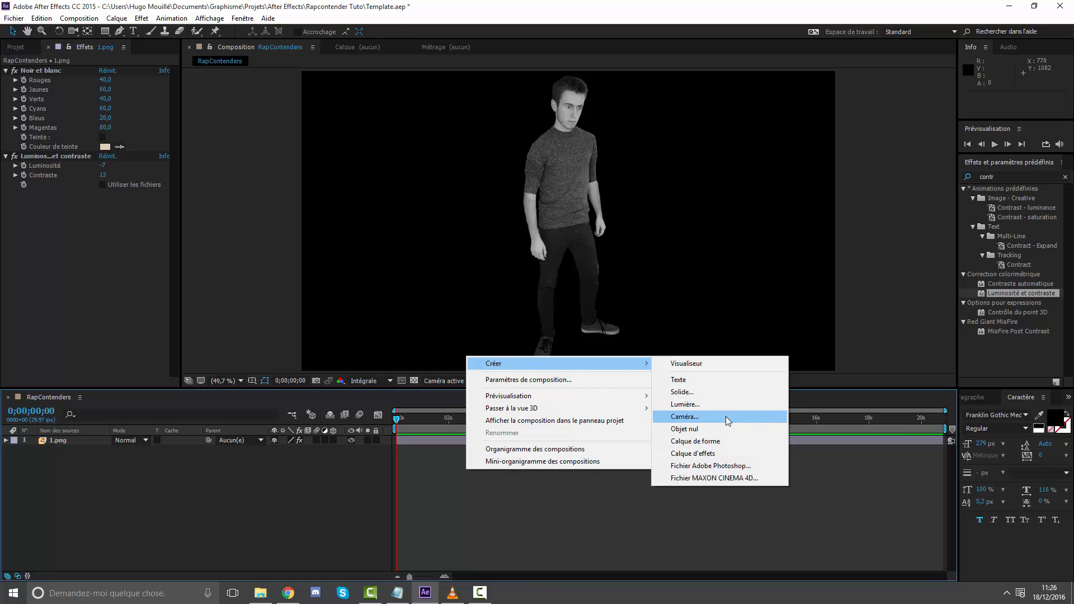
left_click(710, 416)
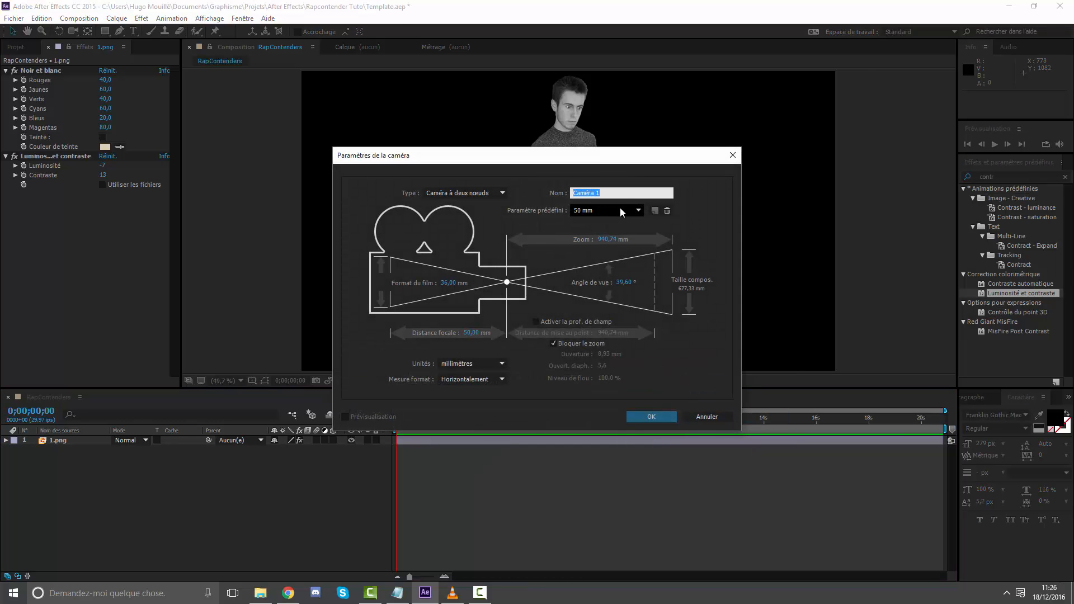
type("Camera OBERSVATION")
left_click(643, 415)
Step: Set the label colour of the camera layer to Bleu and that of the 1.png layer to Cyan
left_click(14, 440)
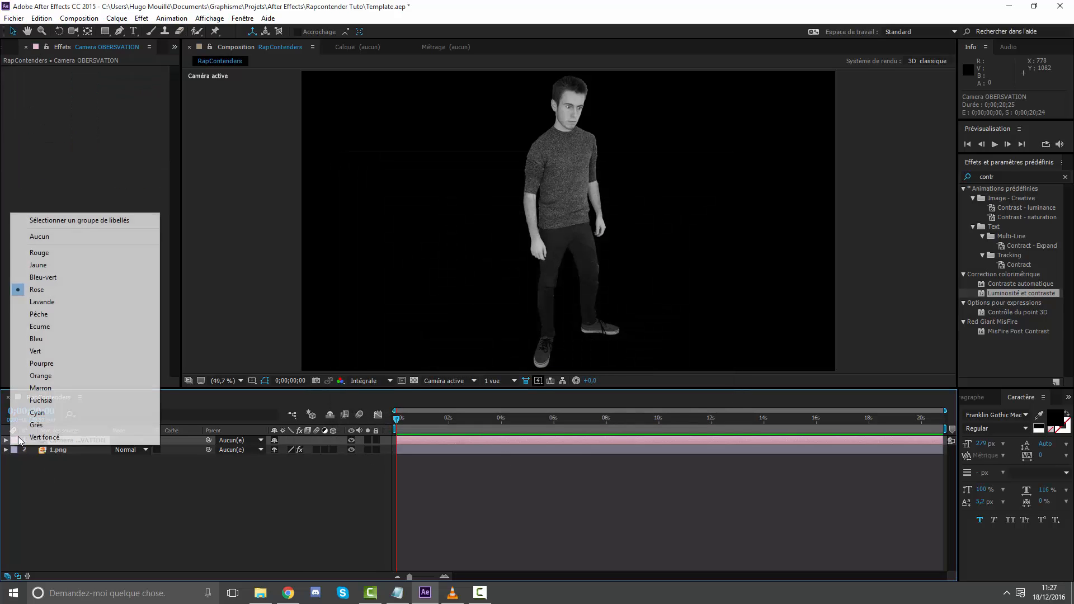
left_click(45, 339)
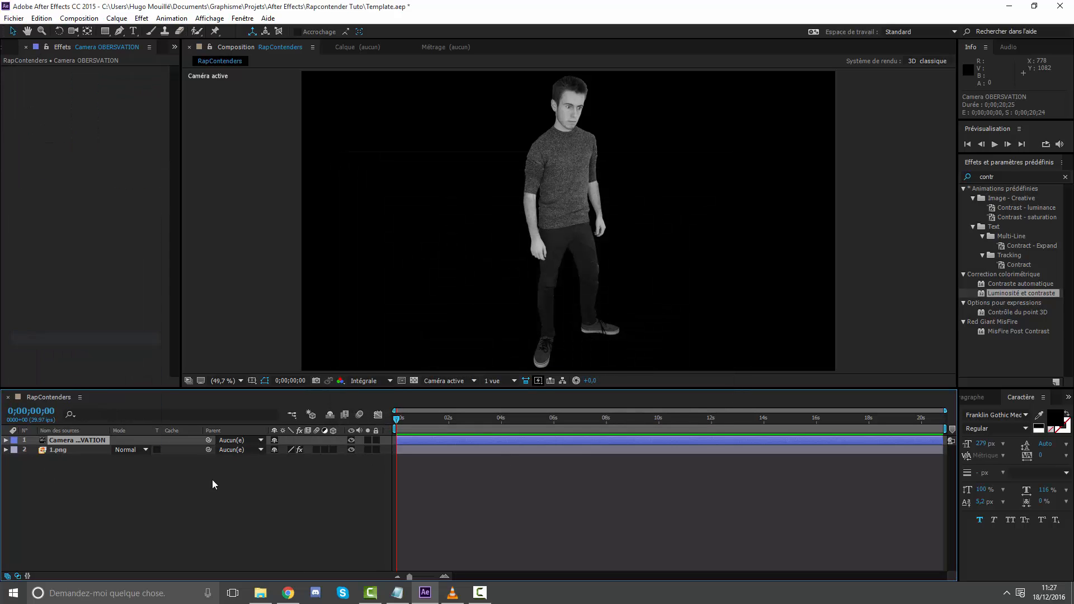
left_click(74, 440)
left_click(54, 449)
left_click(15, 450)
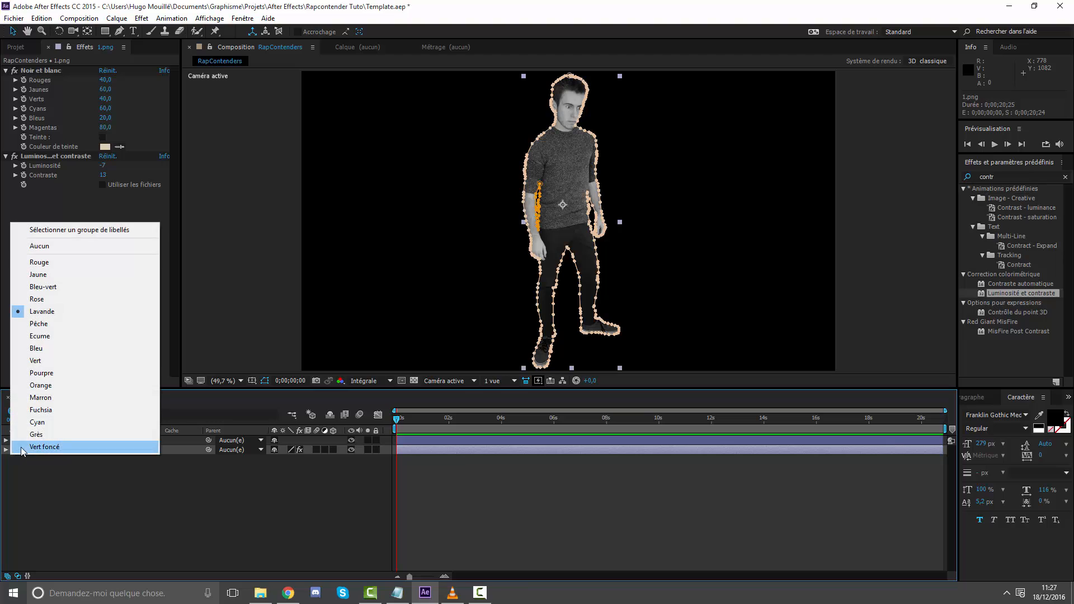
left_click(44, 425)
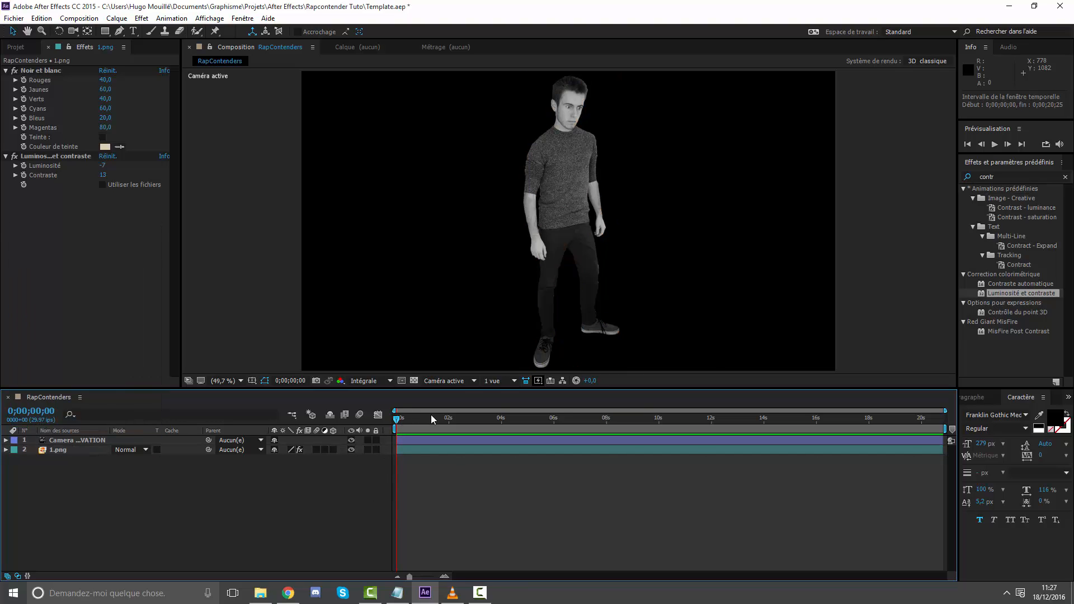
Step: Examine 2.png, 4.png and the Images composition with the other cut-out figures, and return to the RapContenders composition
left_click(21, 48)
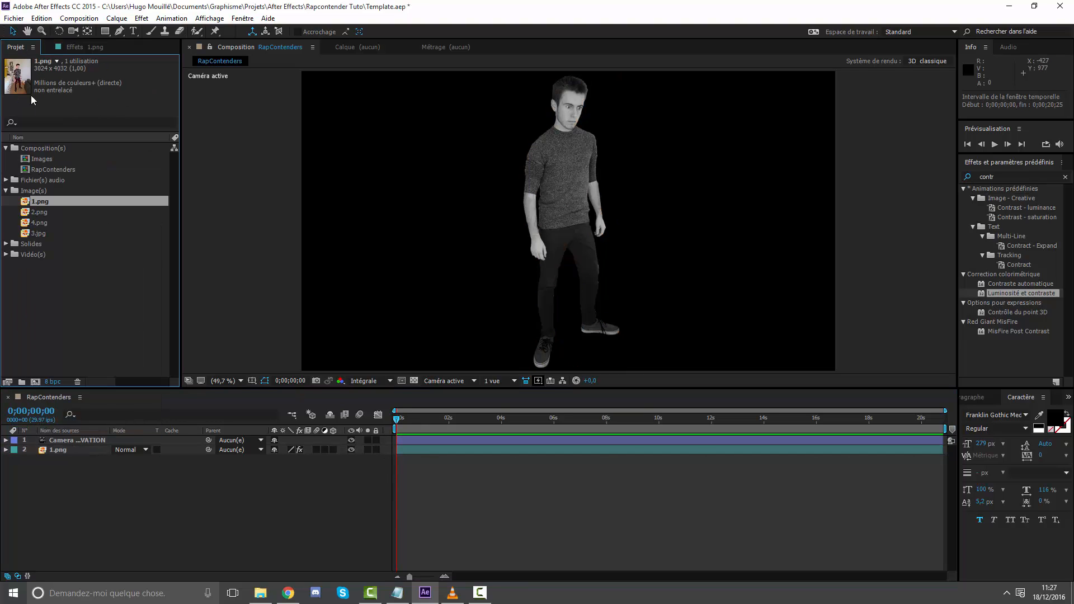
left_click(38, 213)
left_click(39, 224)
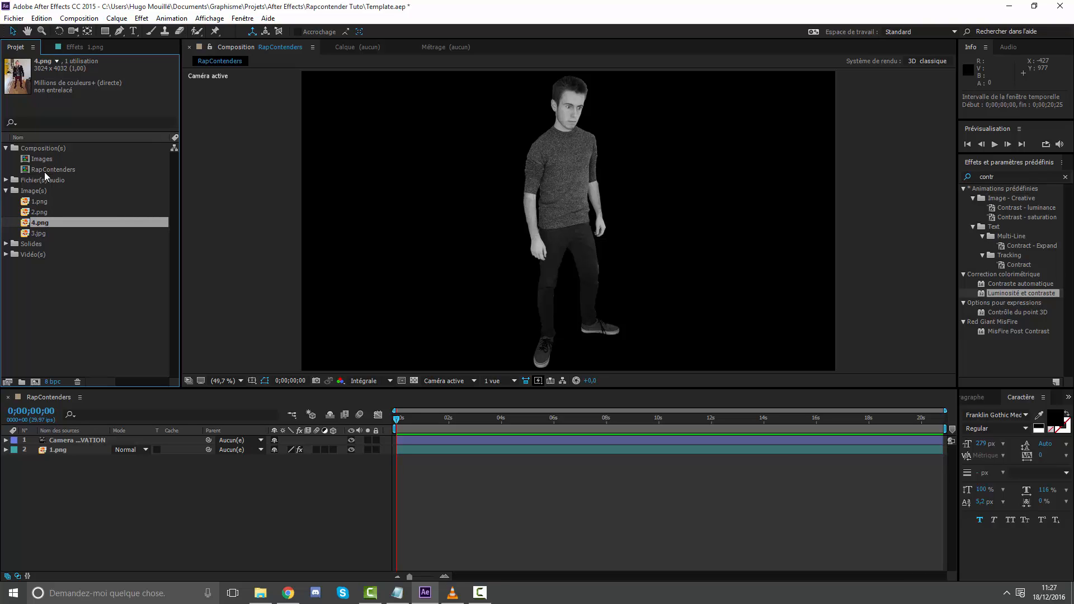
left_click(45, 211)
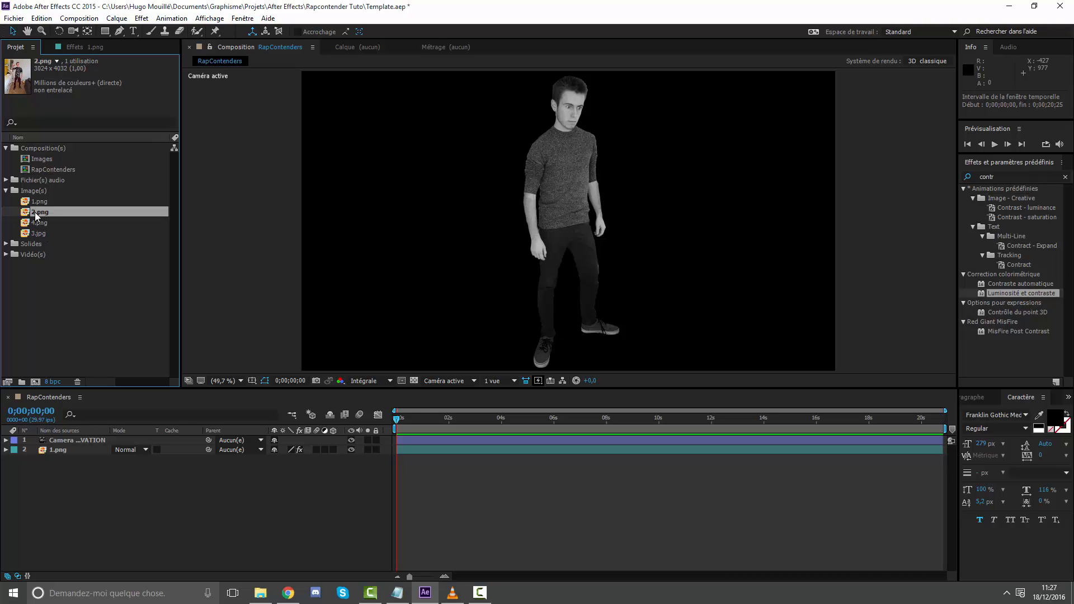
double_click(47, 159)
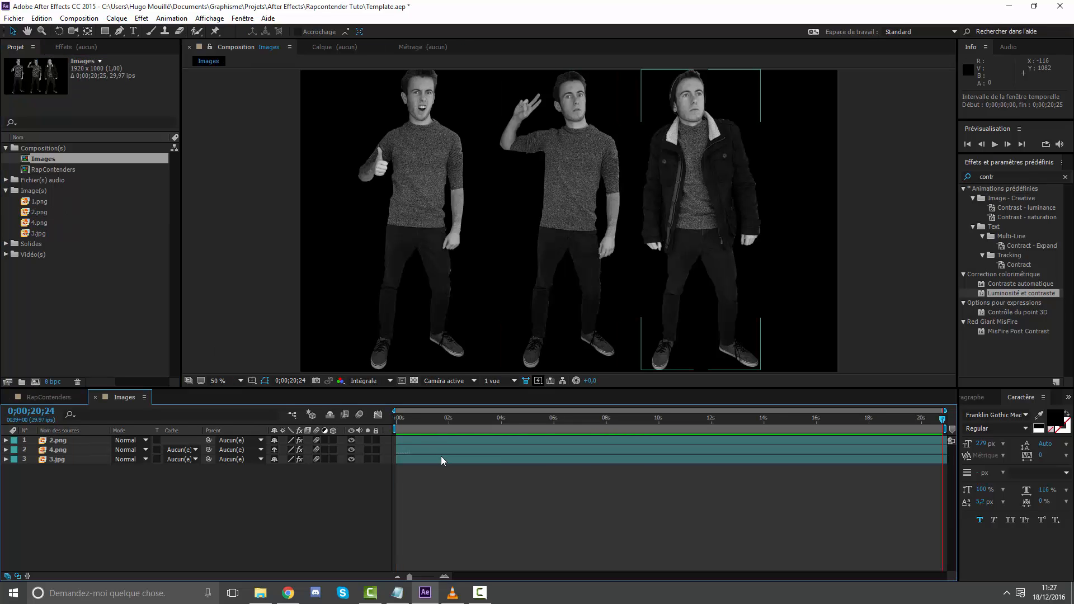
left_click_drag(135, 523, 72, 346)
left_click(32, 394)
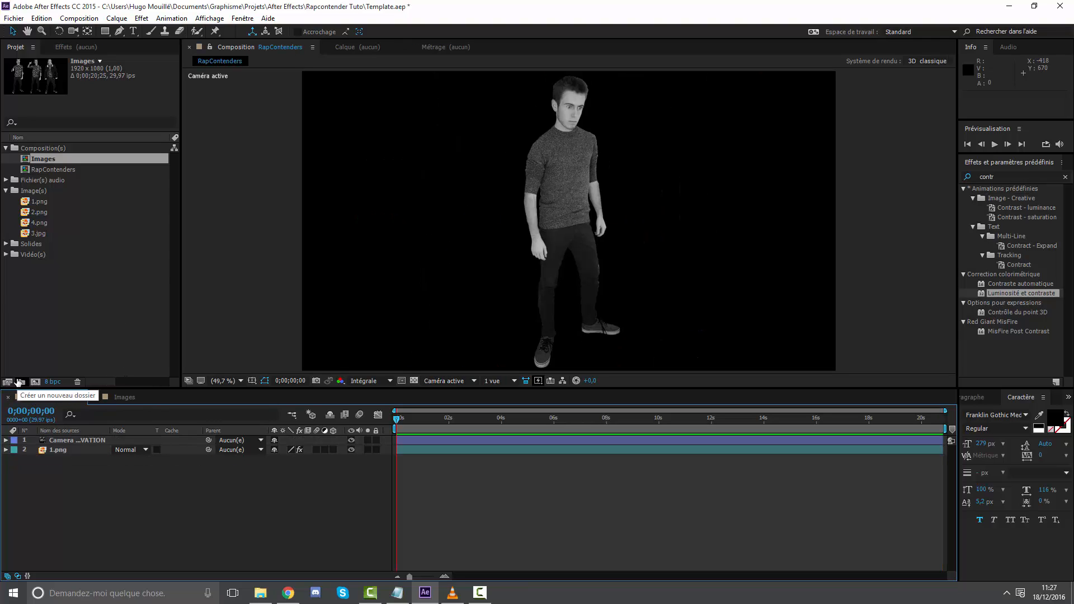
Step: Widen the layer name column in the timeline to fit the full camera name, and deselect the layers
left_click(78, 439)
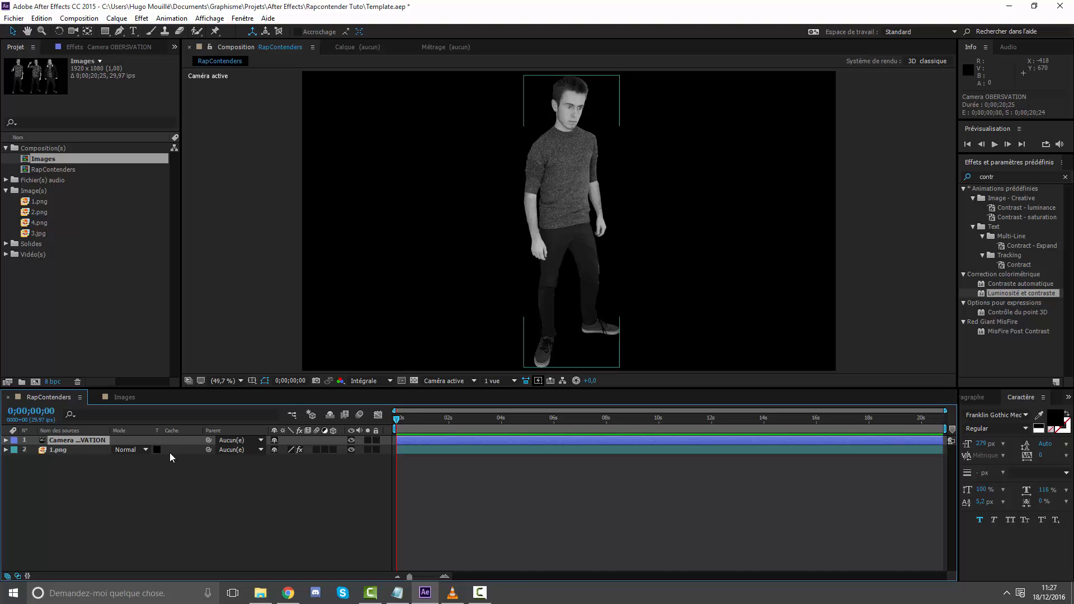
left_click_drag(108, 430, 132, 430)
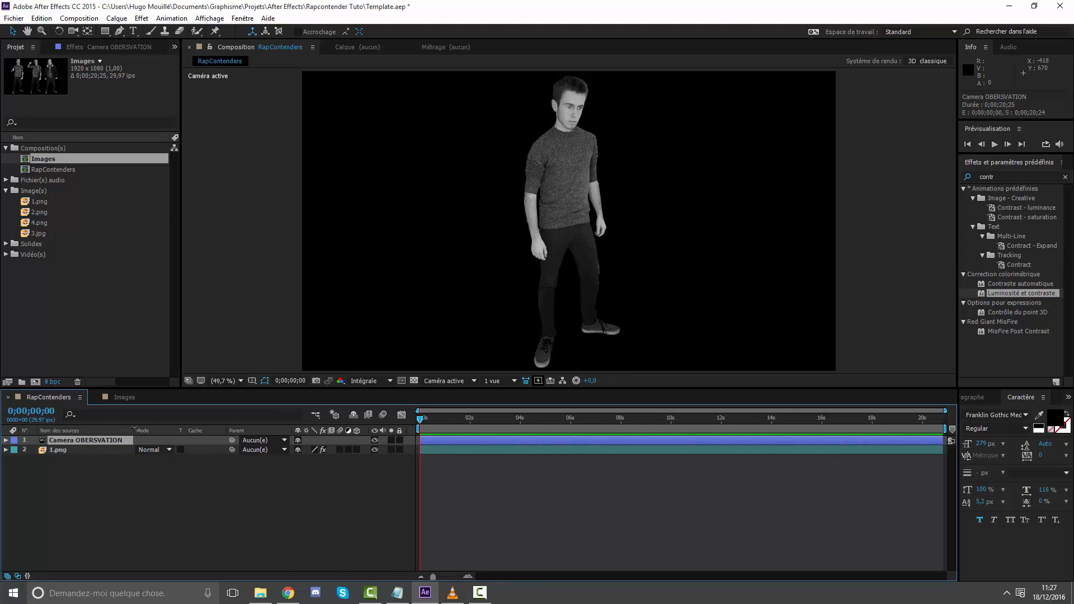
left_click(518, 509)
left_click(454, 449)
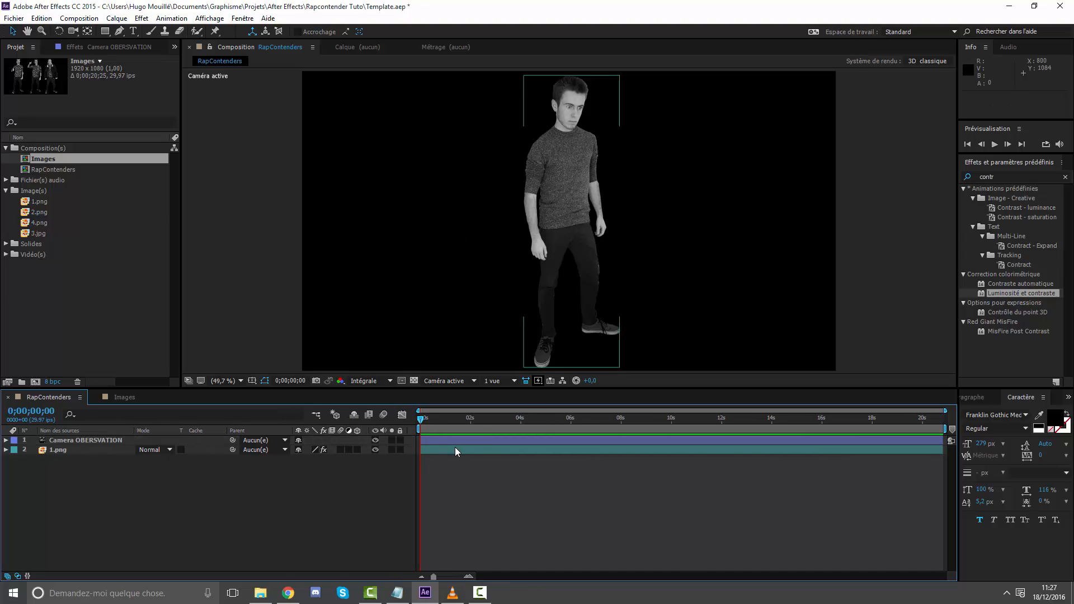
Step: Select the camera layer and try to orbit the view with the Camera tool while 1.png is still a 2D layer
left_click(456, 443)
left_click(74, 31)
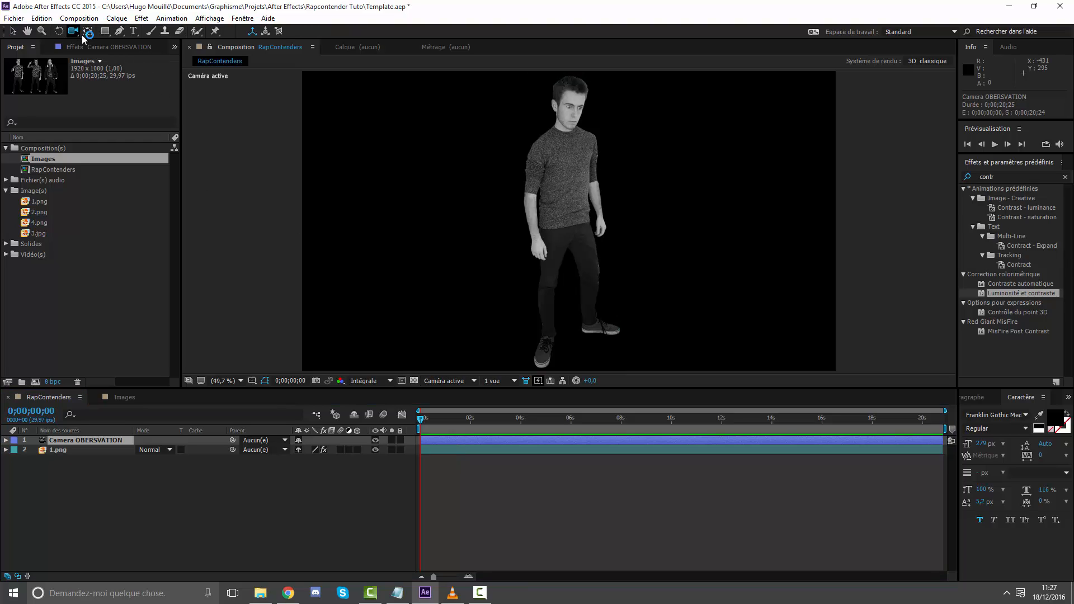
mouse_move(556, 190)
left_mouse_down()
mouse_move(541, 173)
mouse_move(536, 206)
mouse_move(556, 201)
left_mouse_up()
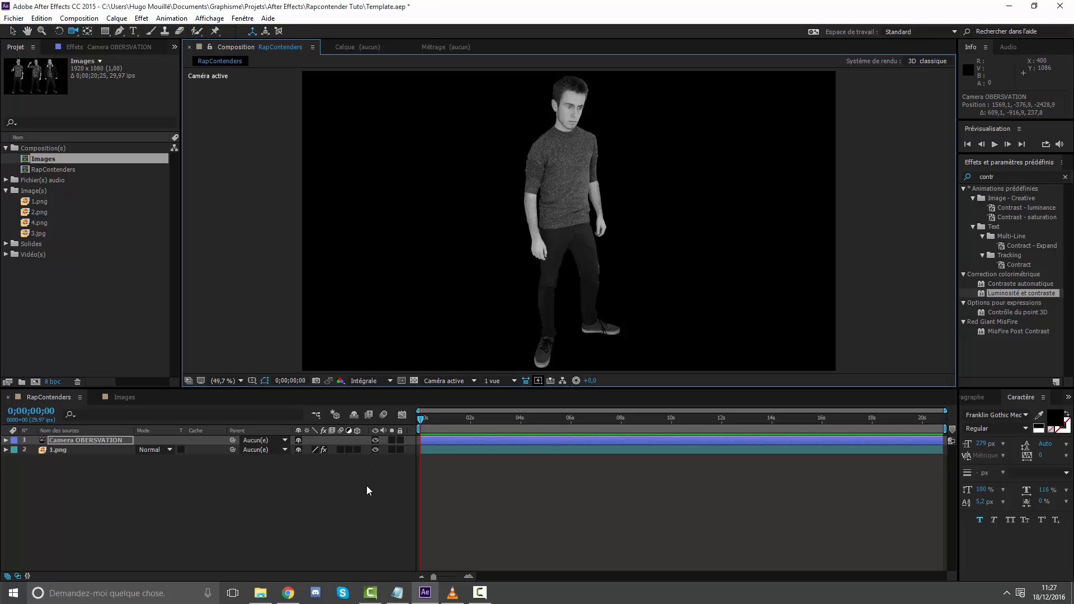
Step: Turn 1.png into a 3D layer and move the camera around the figure to about 1076, 667, -2052
left_click(57, 451)
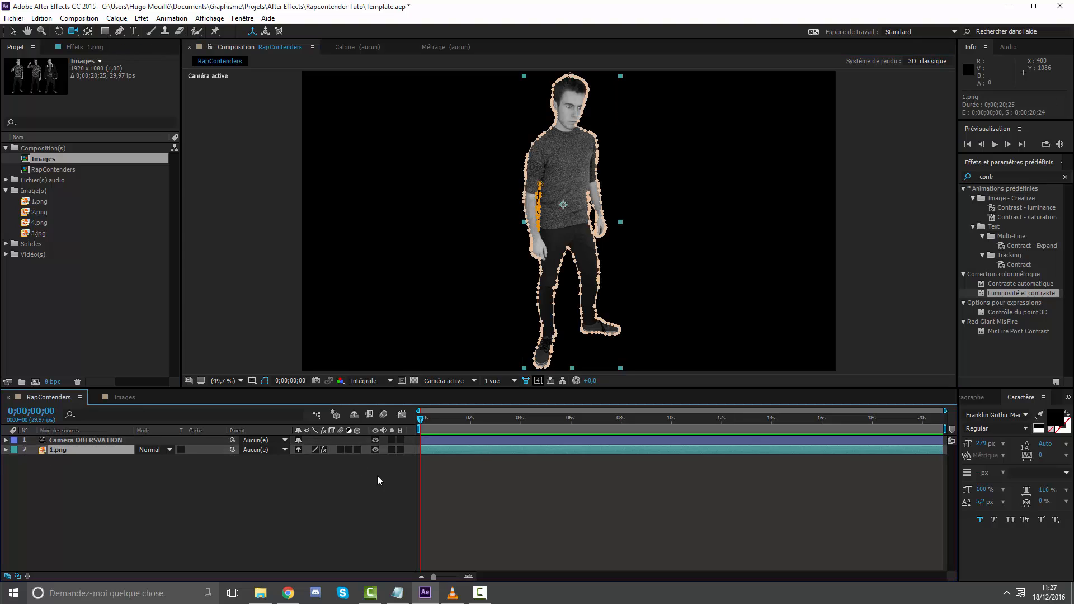
left_click(357, 450)
left_click(536, 498)
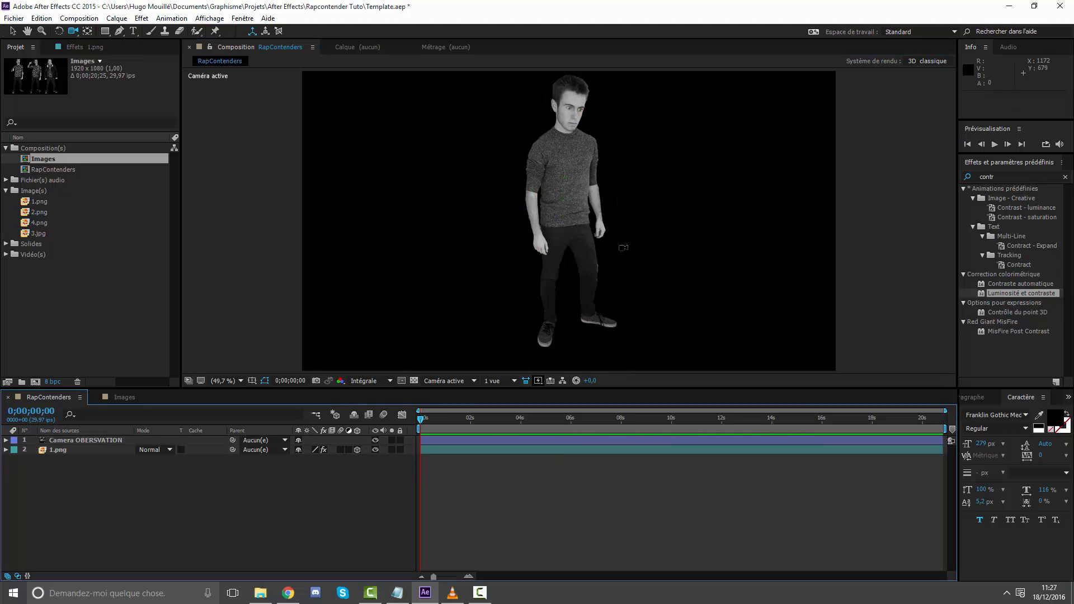
left_click_drag(557, 189, 624, 212)
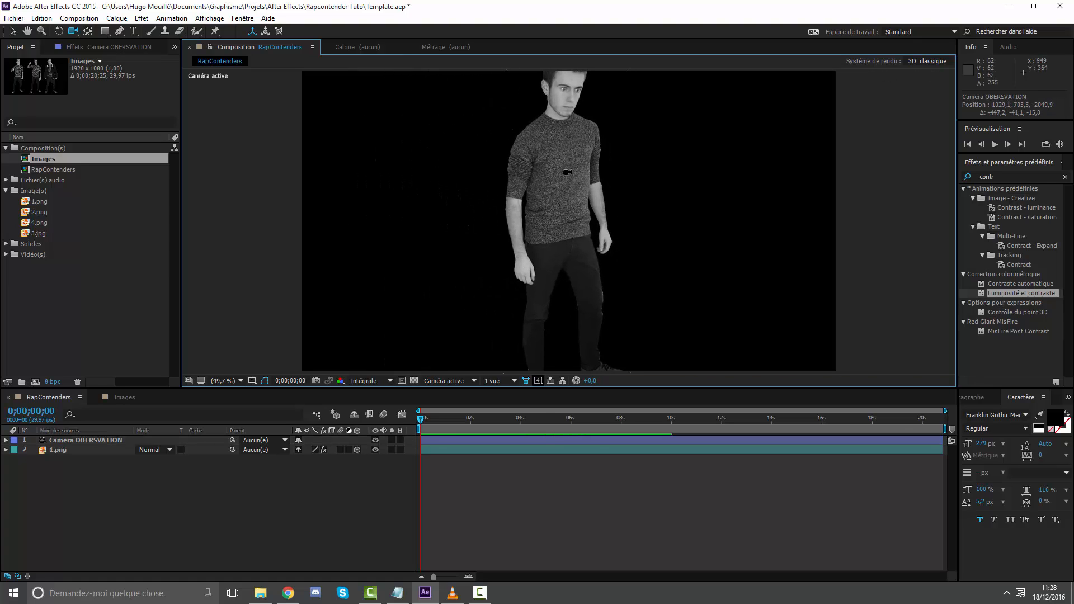
left_click_drag(567, 172, 520, 179)
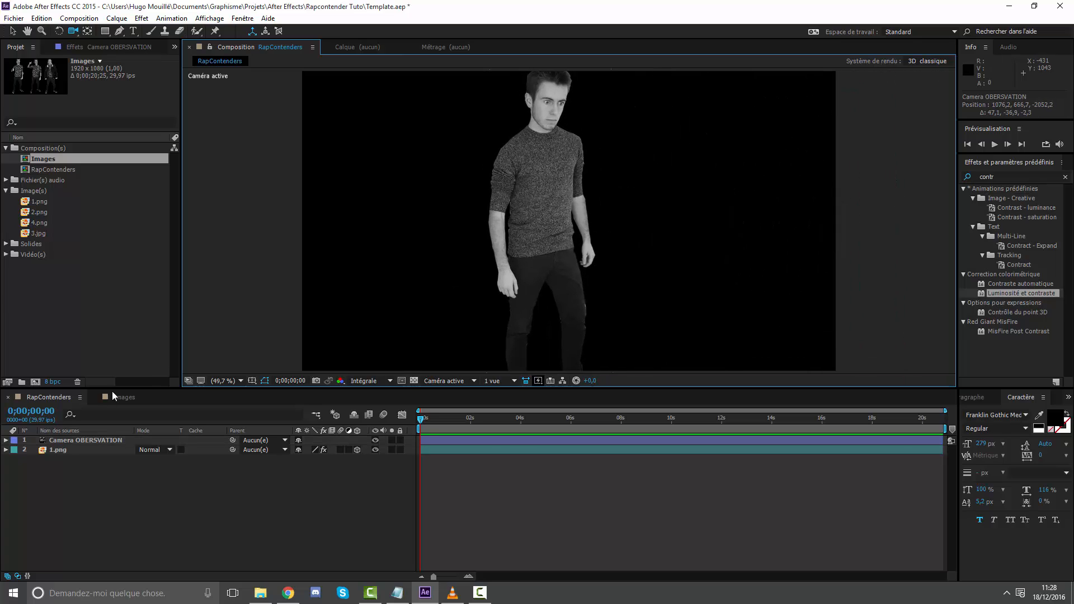
Step: Expand the camera's Transformer properties, select Position and orbit the camera to about 799, 155, -2019
left_click(6, 440)
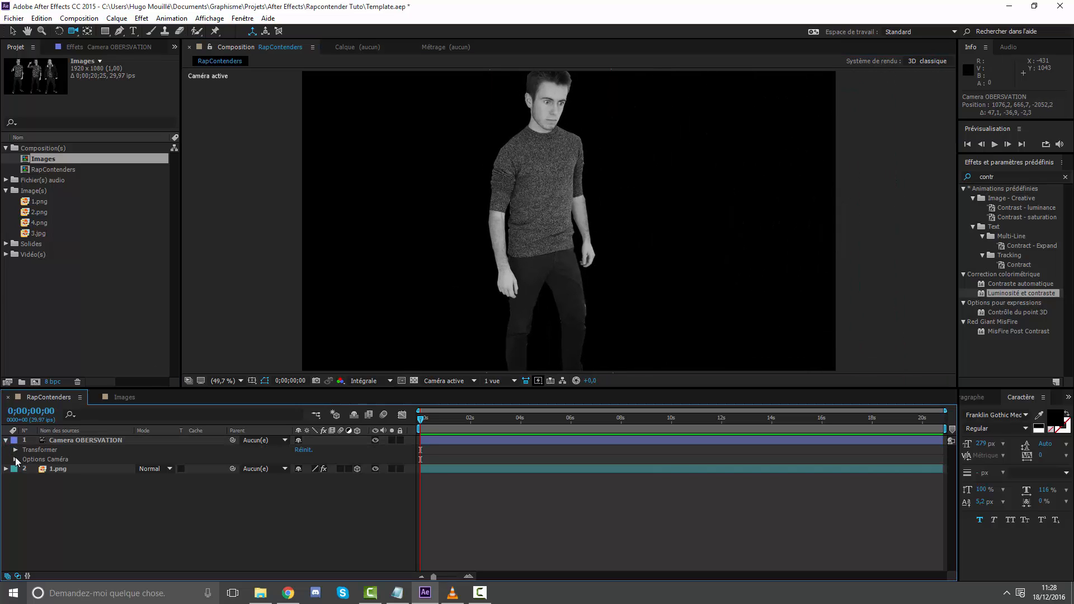
left_click(16, 450)
left_click(48, 469)
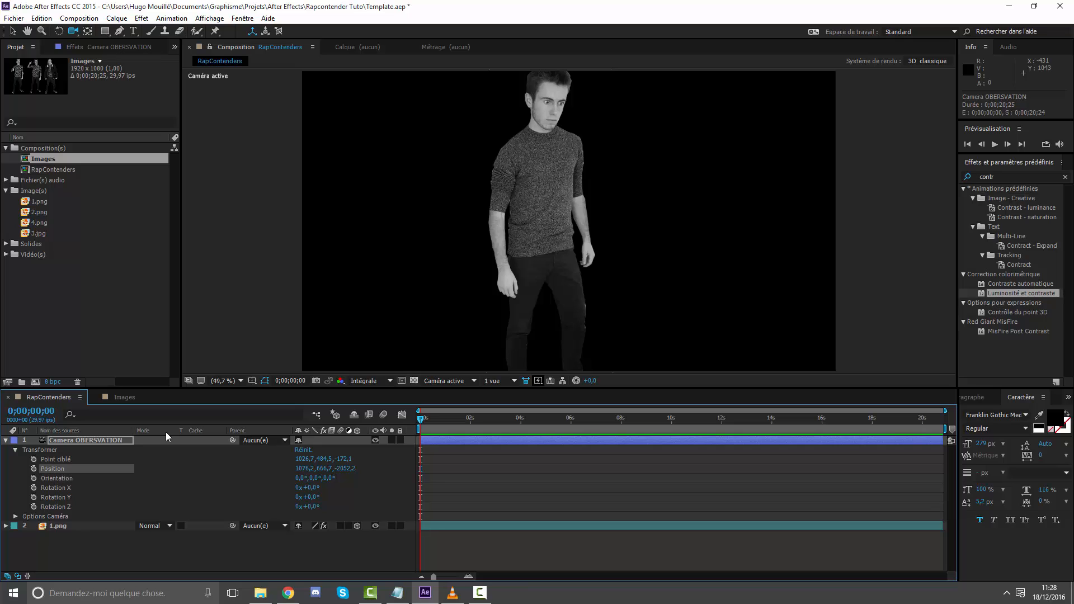
left_click_drag(579, 197, 593, 223)
left_click(50, 463)
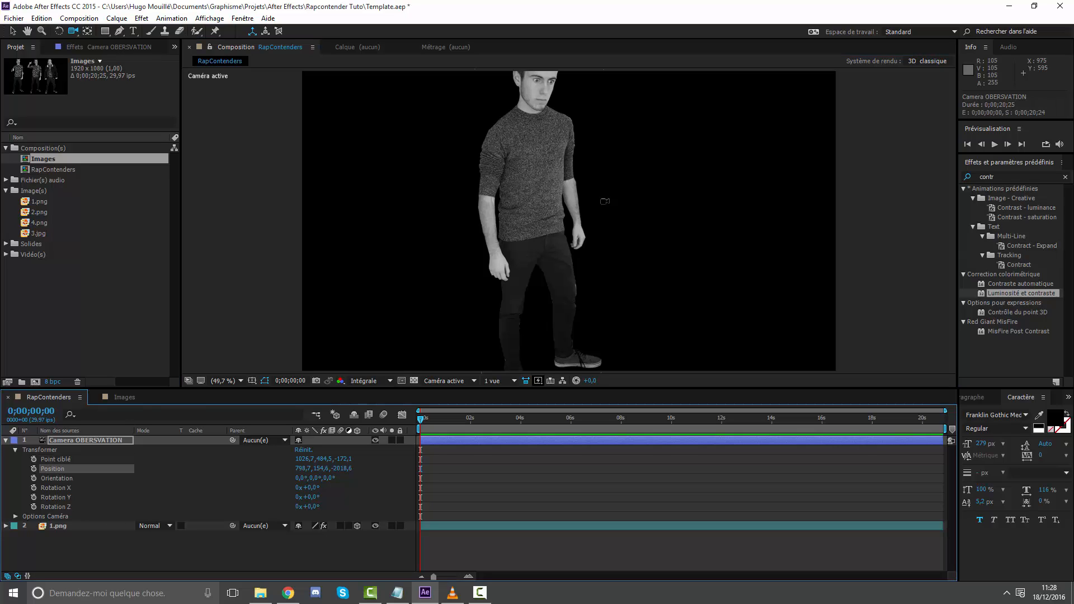
Step: Orbit the camera around the figure to about 907, 11, -2515, and collapse the camera layer's properties
left_click_drag(577, 124, 474, 149)
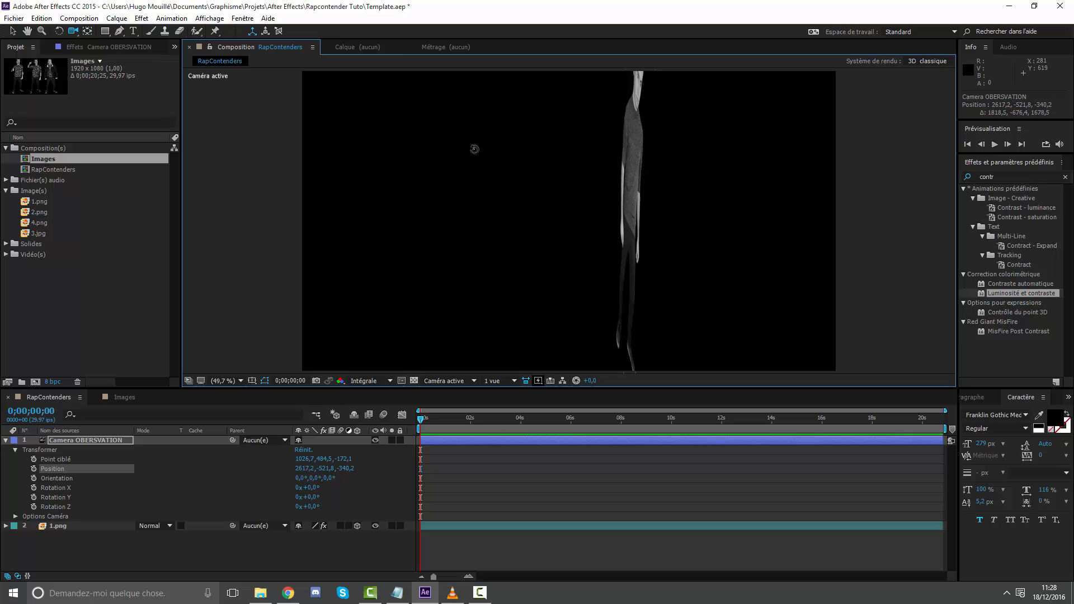
left_click_drag(516, 195, 645, 280)
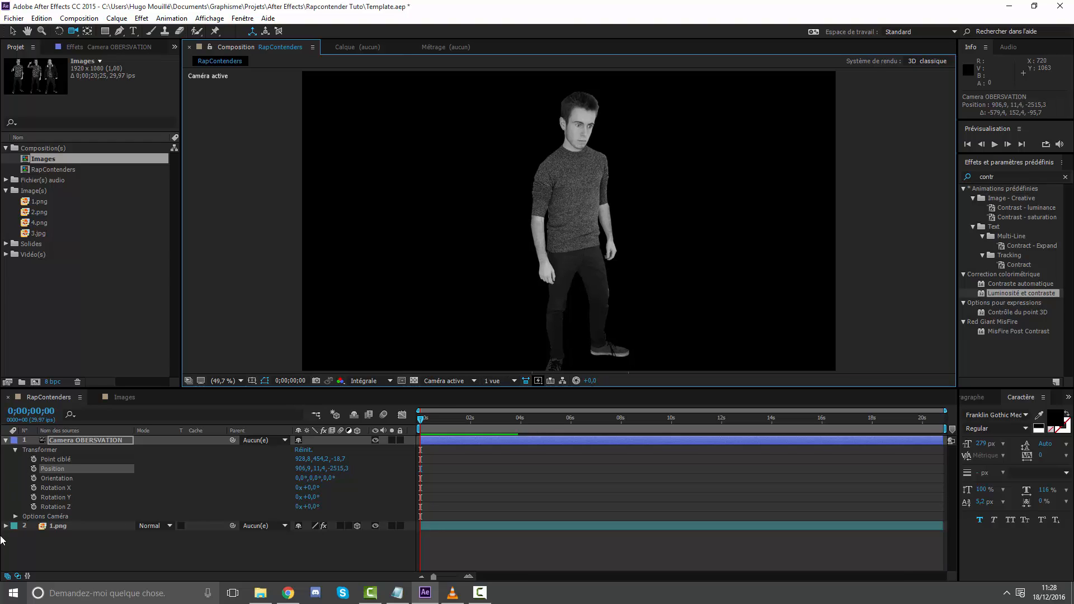
left_click(5, 440)
left_click(480, 517)
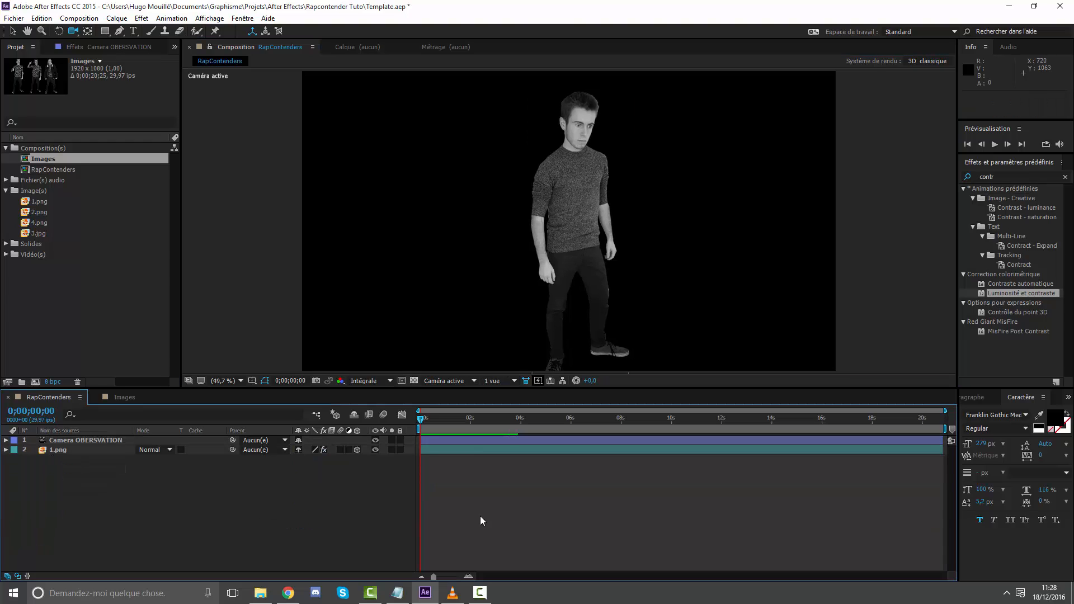
right_click(458, 479)
mouse_move(492, 372)
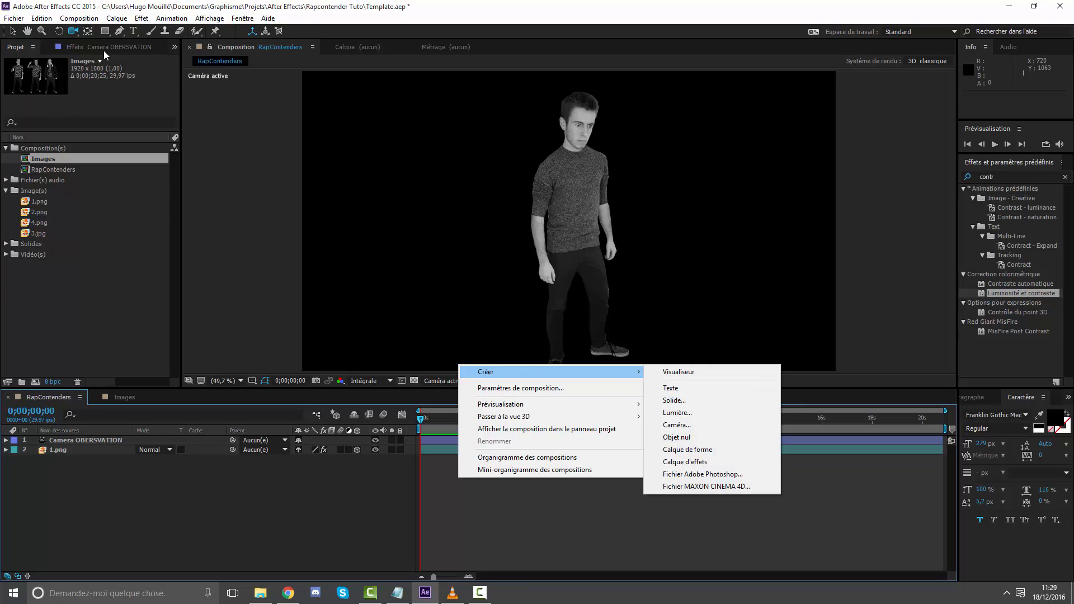
key("Escape")
Step: With no layer selected, draw a closed downward-pointing triangle with the Pen tool from the empty area left of the figure to his shoulder
key("g")
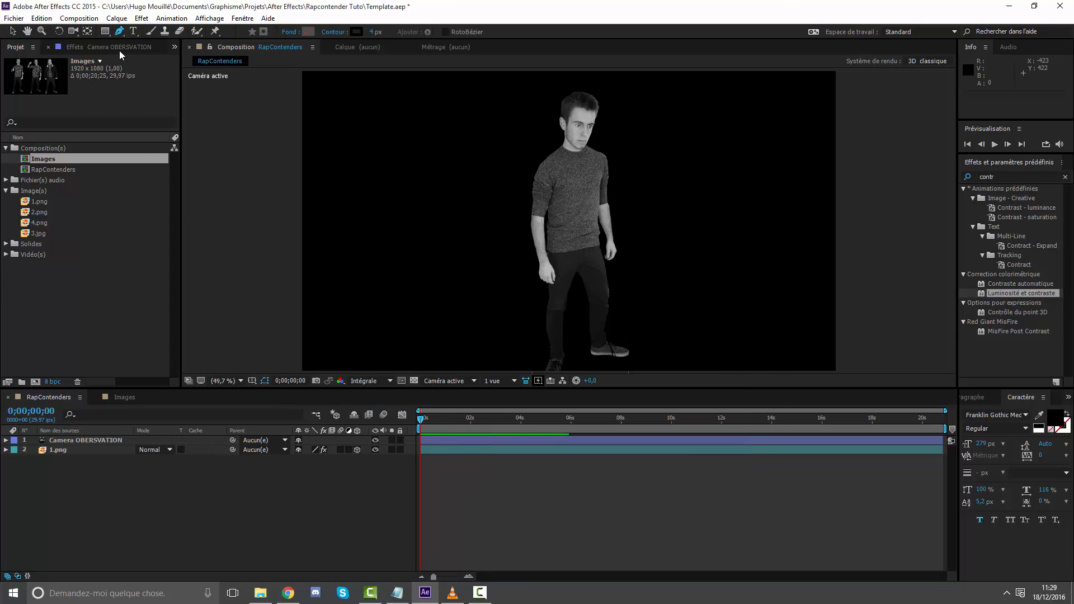
left_click(502, 509)
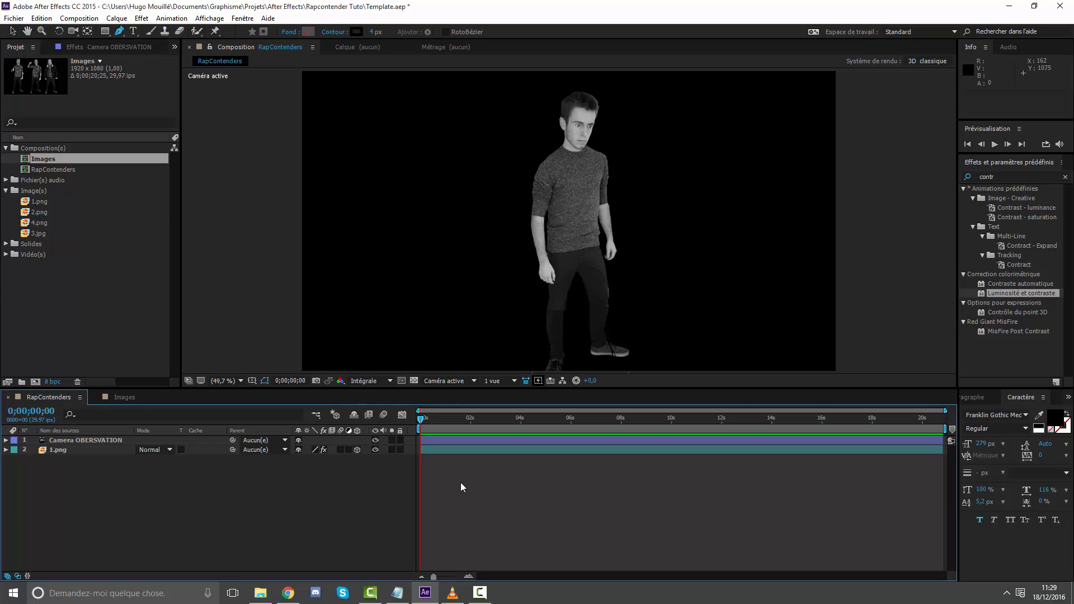
left_click(401, 168)
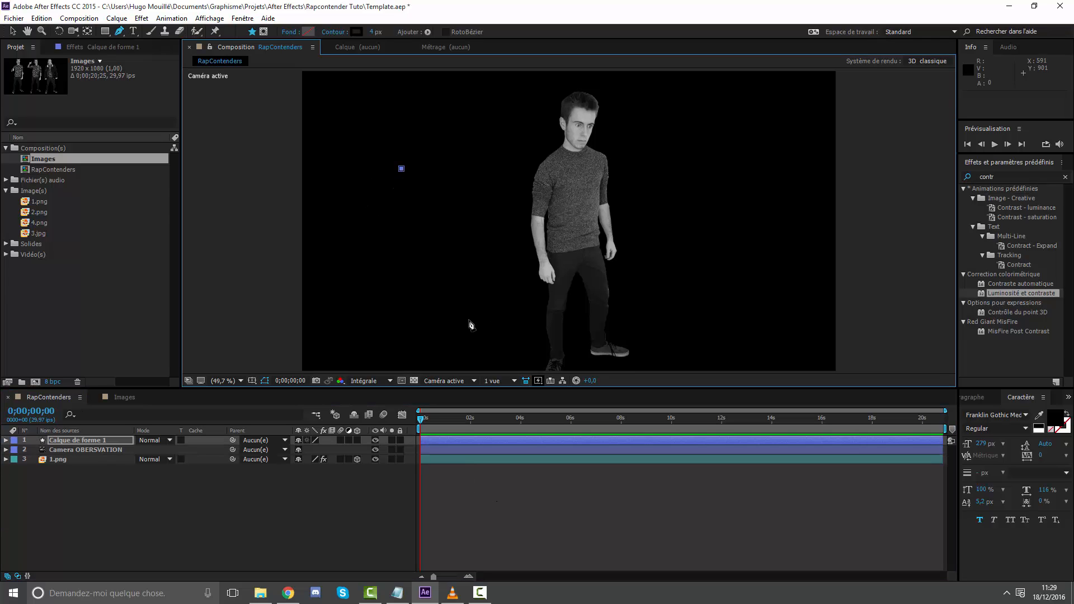
left_click(474, 303)
left_click(559, 156)
left_click(401, 169)
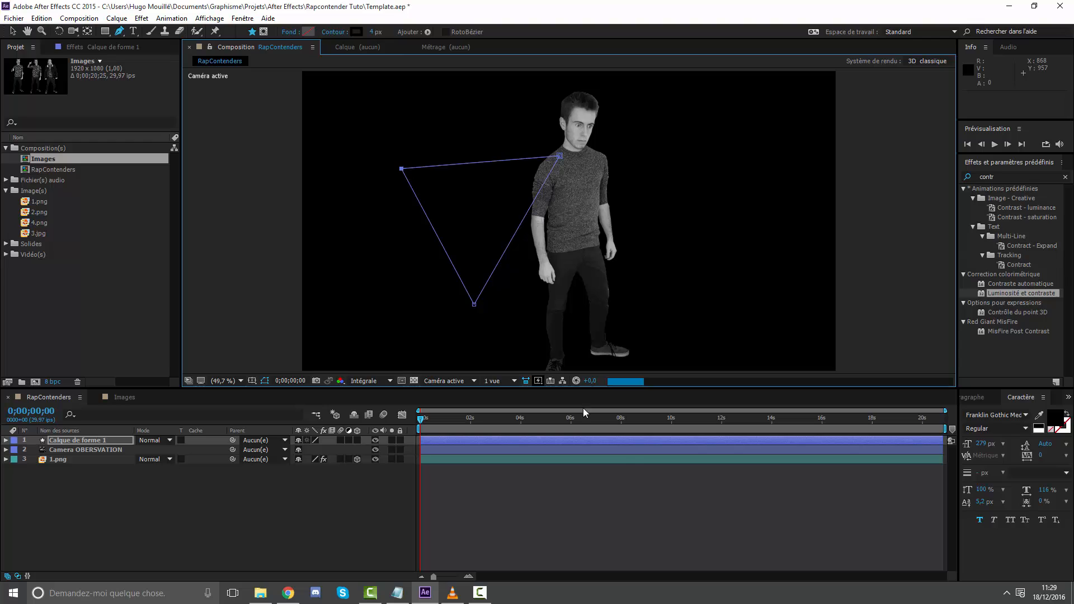
Step: Enlarge the triangle by moving its lower corner down, its left corner outward and its right corner slightly up
left_click_drag(474, 304, 487, 328)
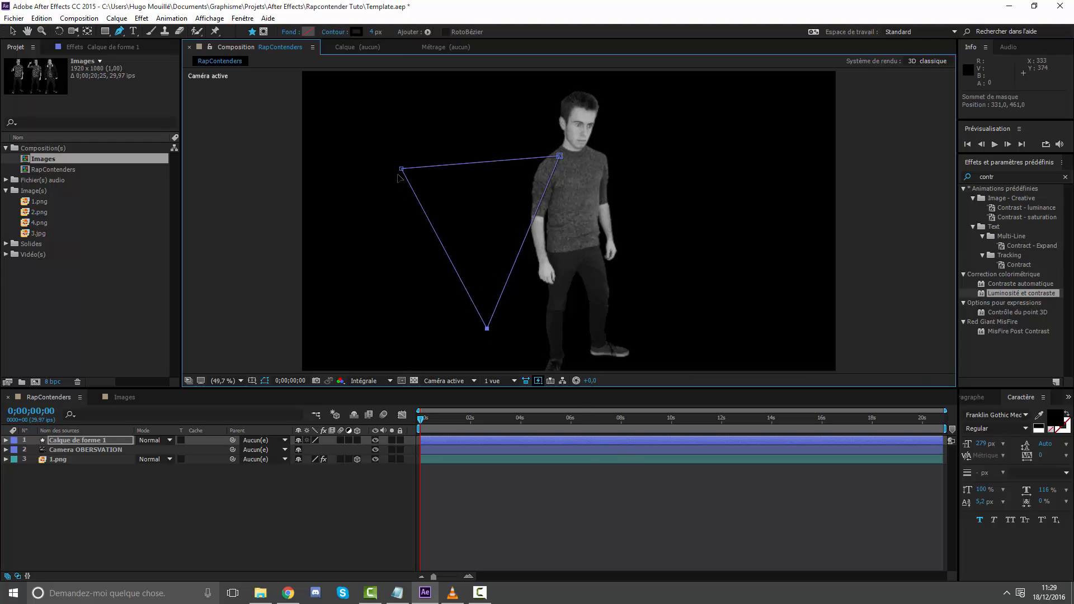
left_click_drag(401, 169, 375, 166)
left_click_drag(559, 157, 560, 149)
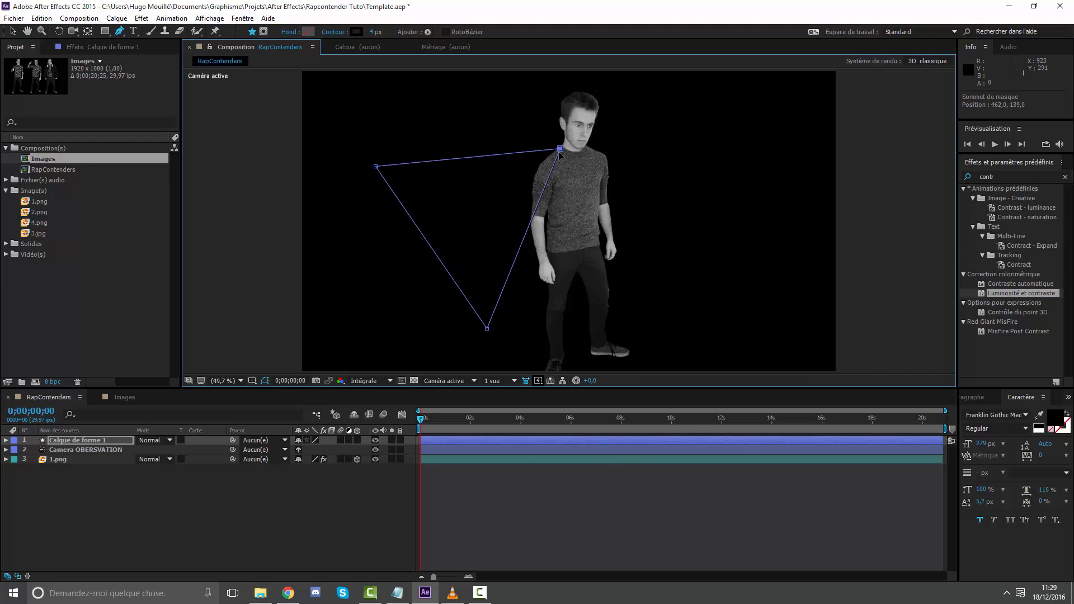
Step: Set the triangle's stroke colour to white and deselect the shape layer
left_click(356, 32)
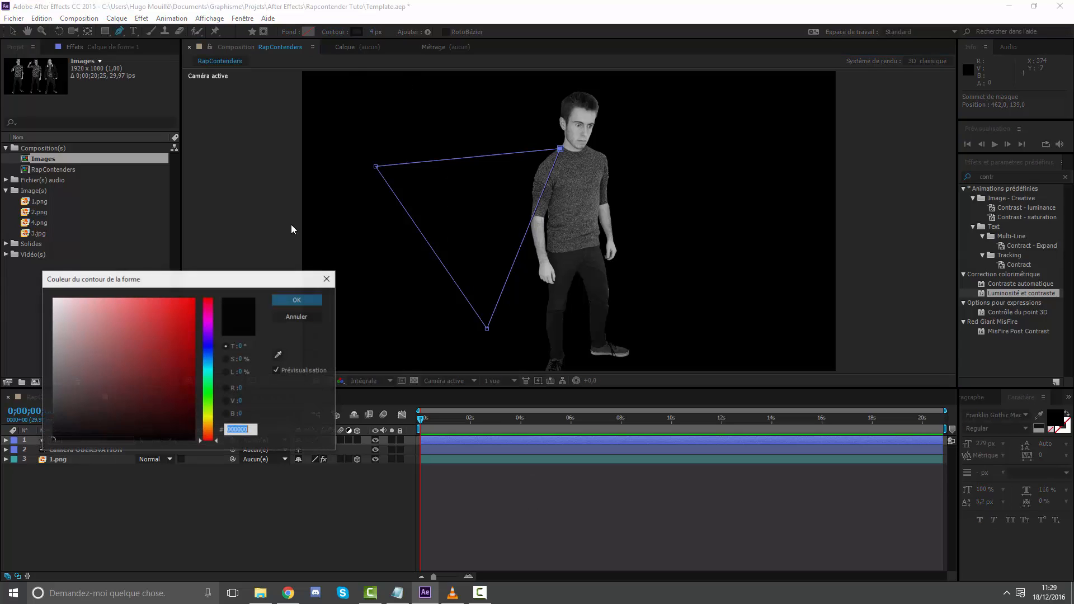
left_click(307, 315)
left_click(486, 524)
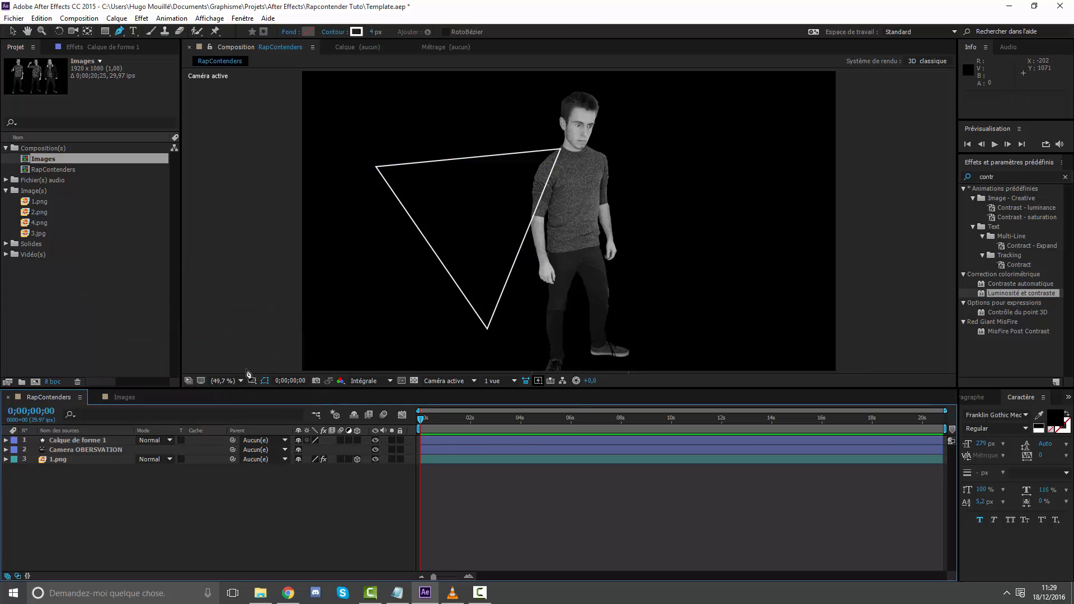
Step: Move the shape layer Calque de forme 1 directly beneath the camera layer and turn it into a 3D layer
left_click(71, 441)
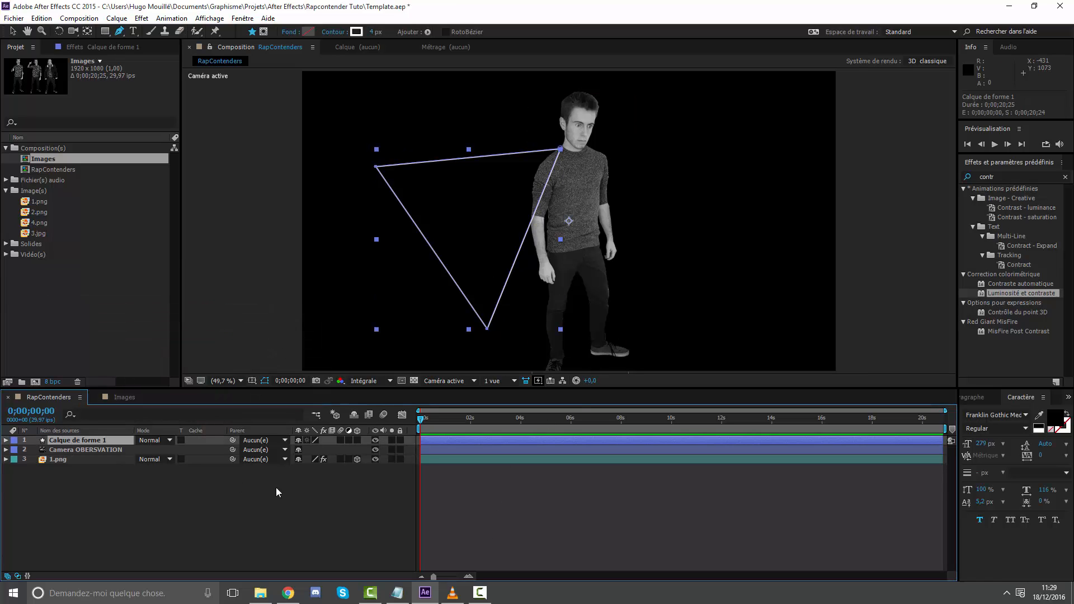
left_click_drag(116, 450, 115, 454)
left_click(357, 450)
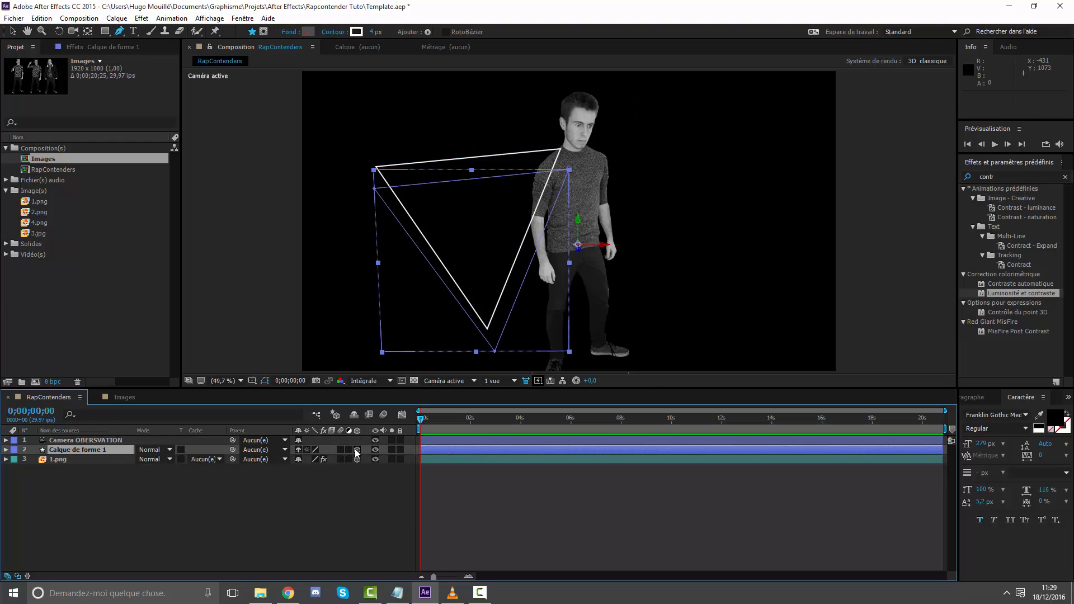
Step: Deselect the layers and orbit the camera around the figure and triangle to about 1283, 563, -3110
left_click(602, 534)
left_click(75, 31)
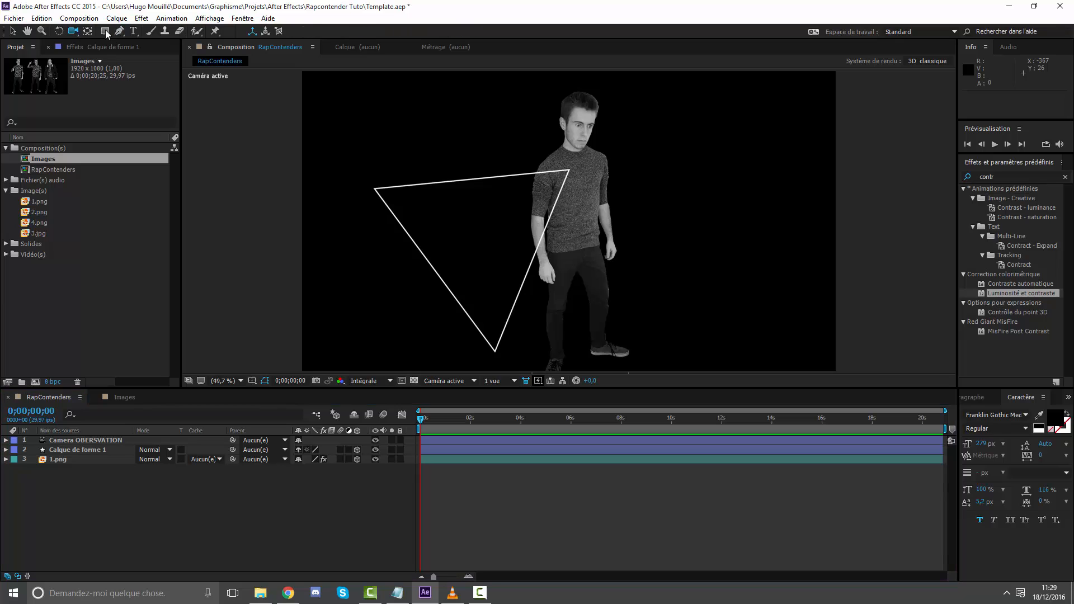
mouse_move(625, 194)
left_mouse_down()
mouse_move(489, 182)
mouse_move(643, 172)
mouse_move(610, 221)
mouse_move(607, 205)
left_mouse_up()
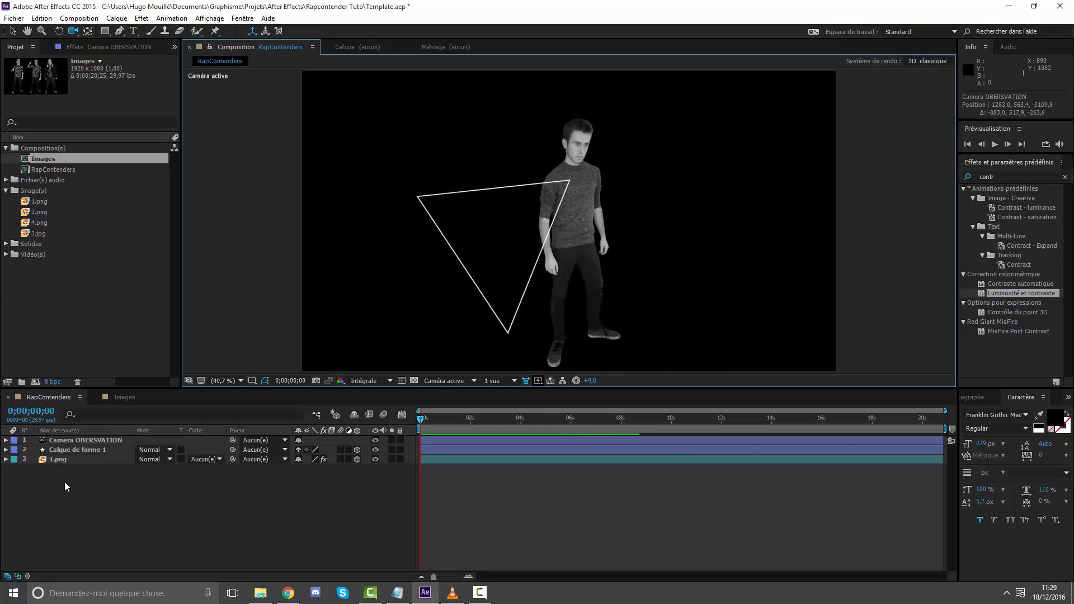
Step: Rename the shape layer Calque de forme 1 as Triangle 1
left_click(81, 451)
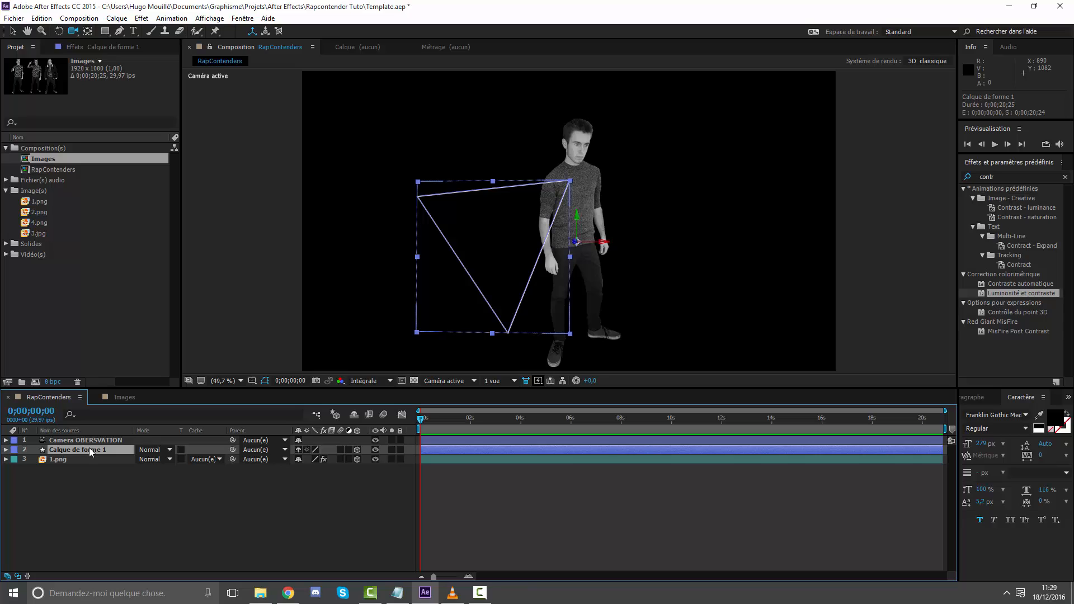
key("Return")
type("Triangle")
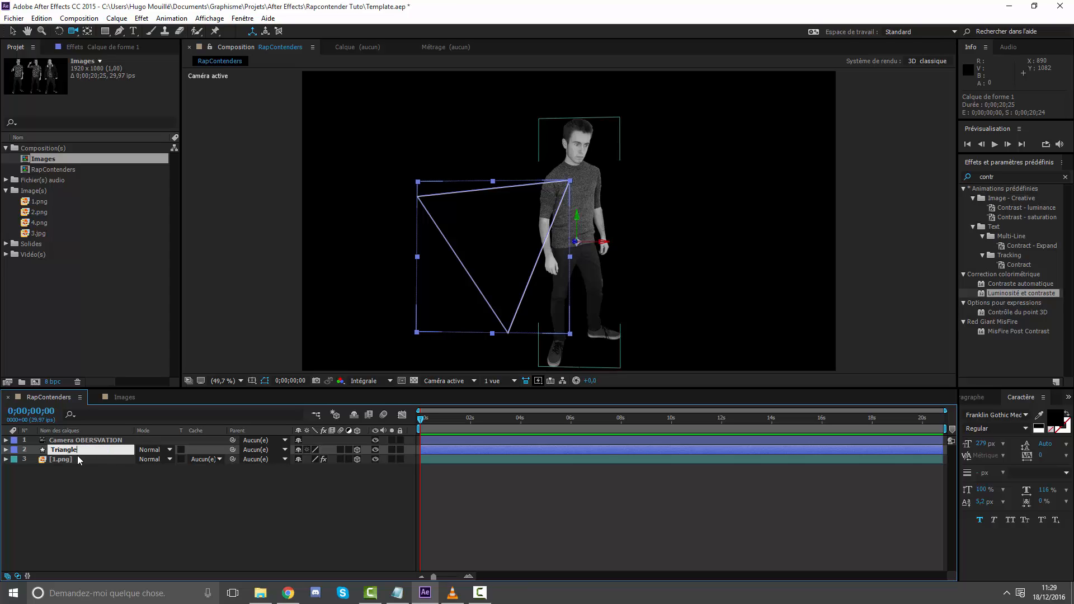
type(" 1")
key("Return")
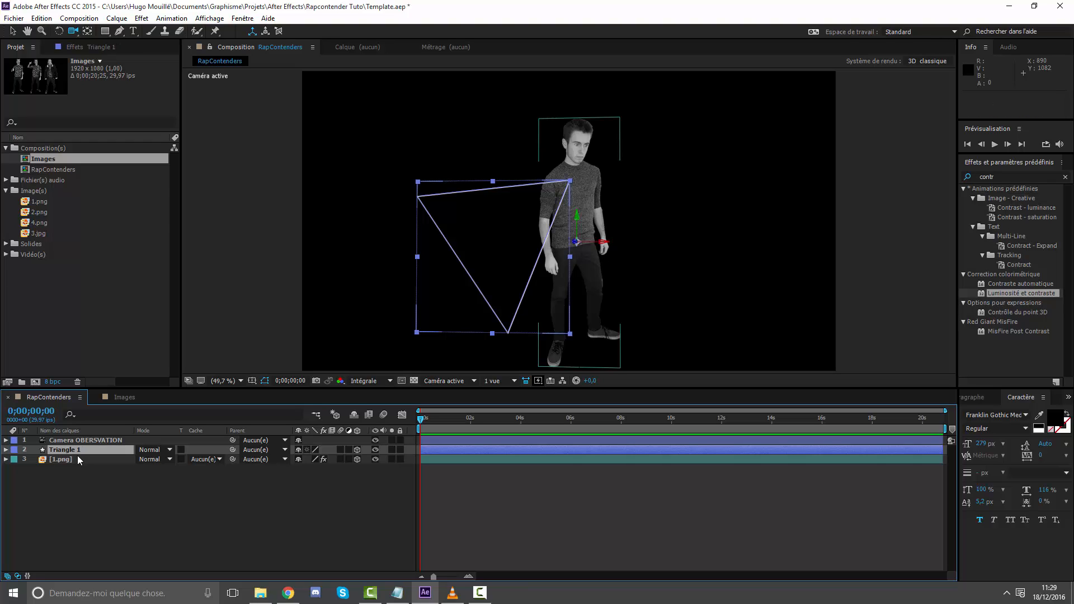
Step: Set Triangle 1's Rotation X to 111°, undo the trial rotations on other axes, and orbit the camera around the tilted triangle
key("r")
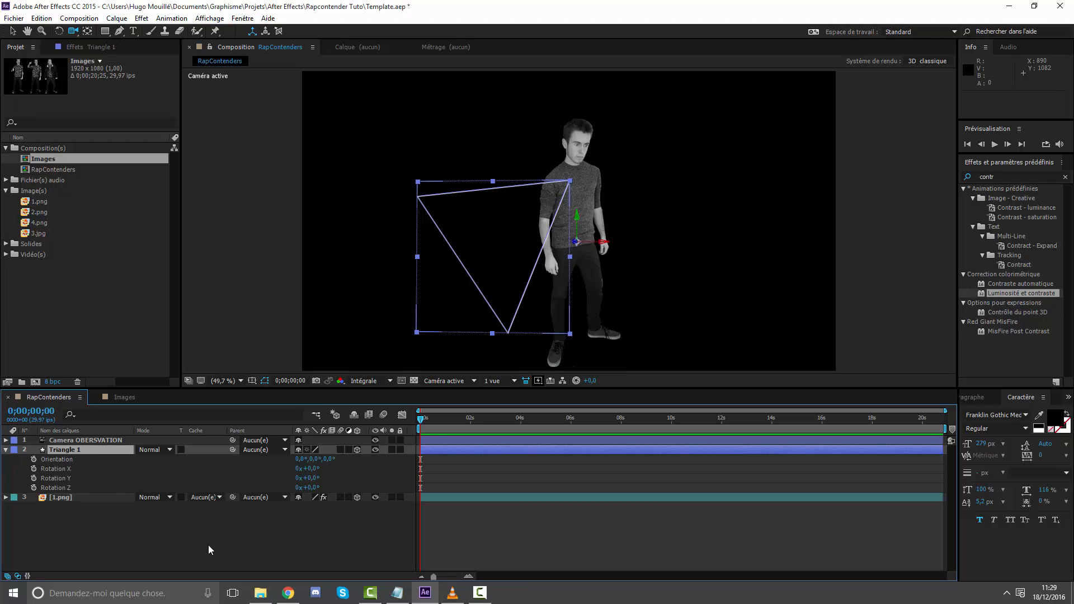
left_click_drag(589, 273, 489, 370)
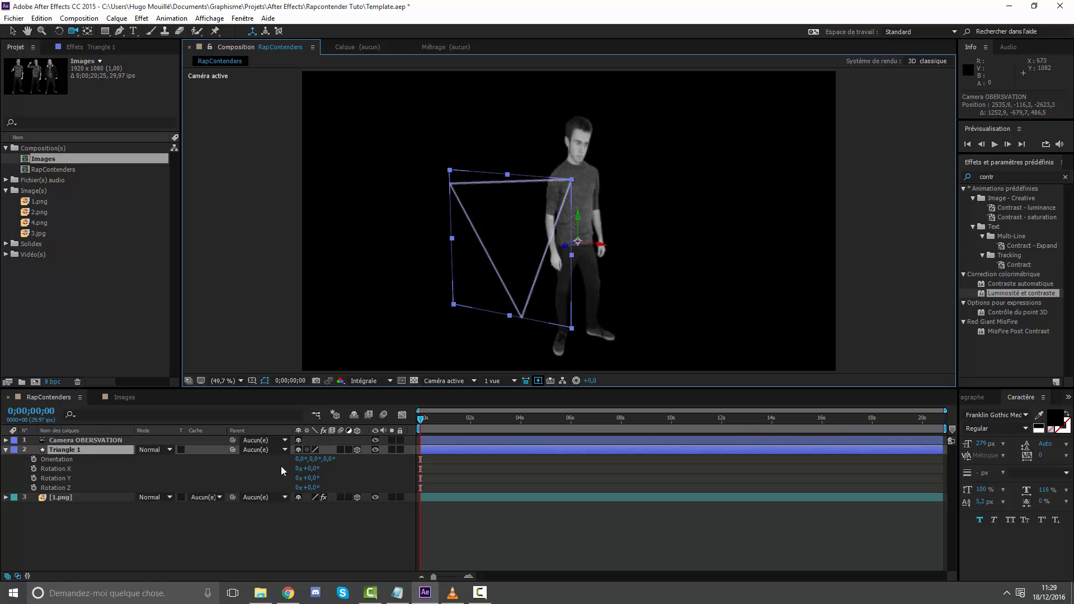
left_click_drag(311, 478, 374, 466)
key("ctrl+z")
key("ctrl+z")
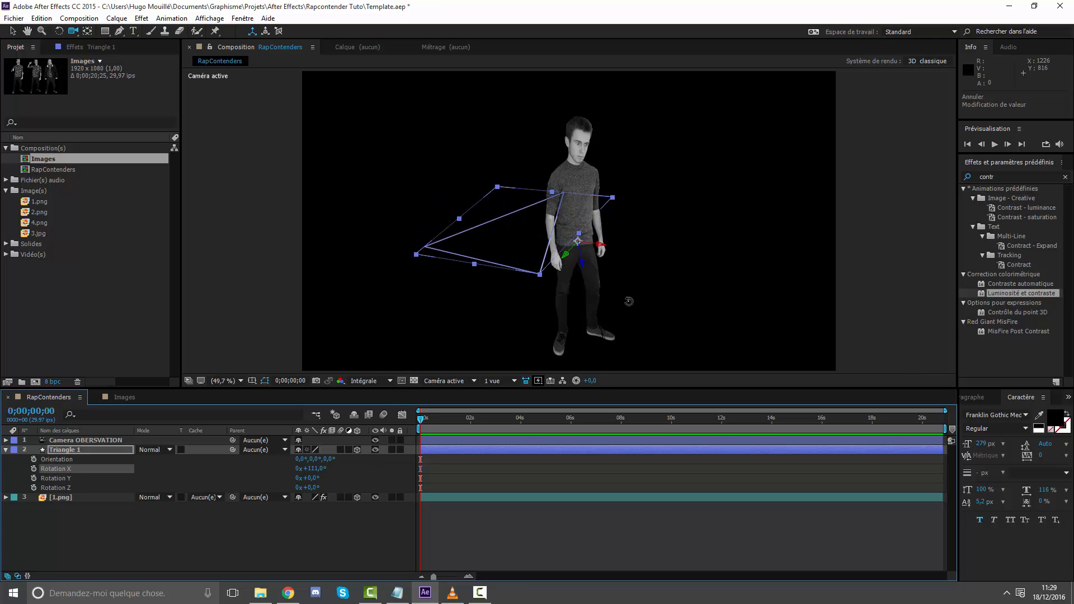
left_click_drag(630, 301, 662, 302)
left_click_drag(573, 311, 608, 302)
left_click(536, 545)
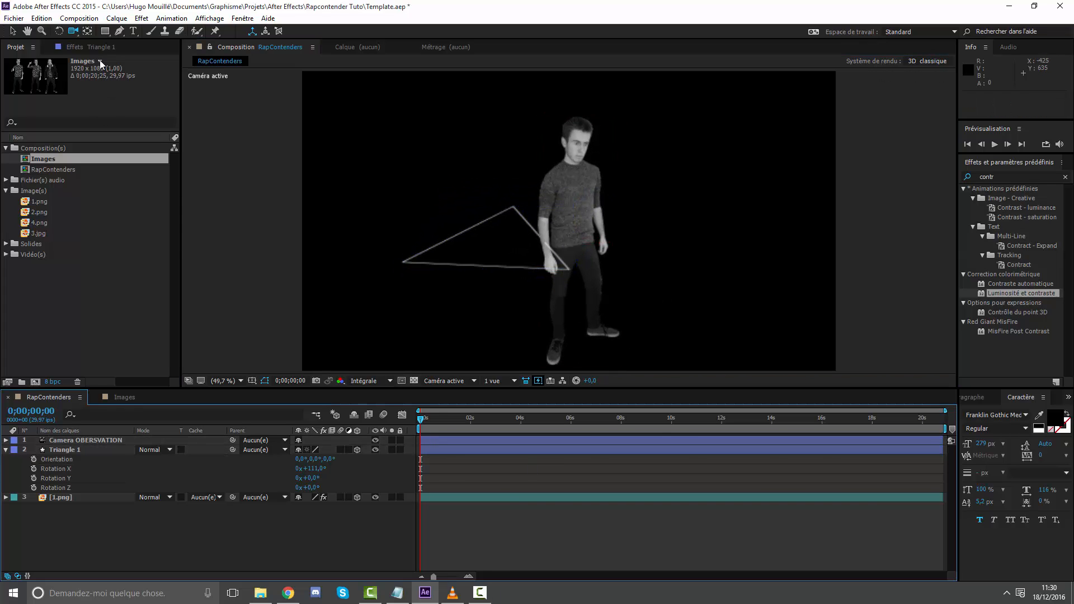
Step: Add a text layer with the person's first name in capitals beside the figure and colour the text white
left_click(612, 221)
type("HUGO")
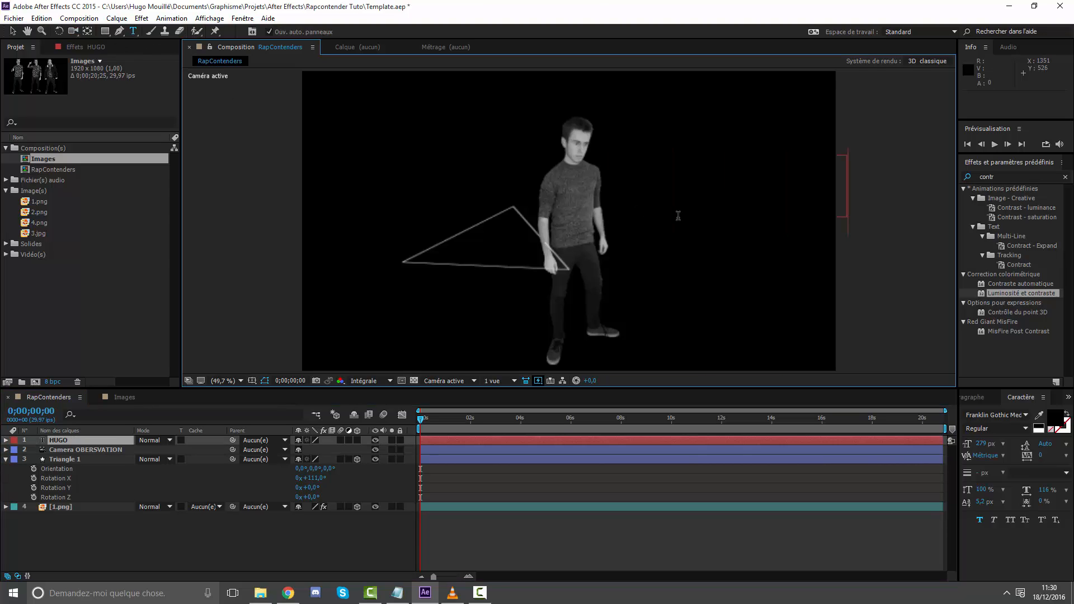
key("ctrl+a")
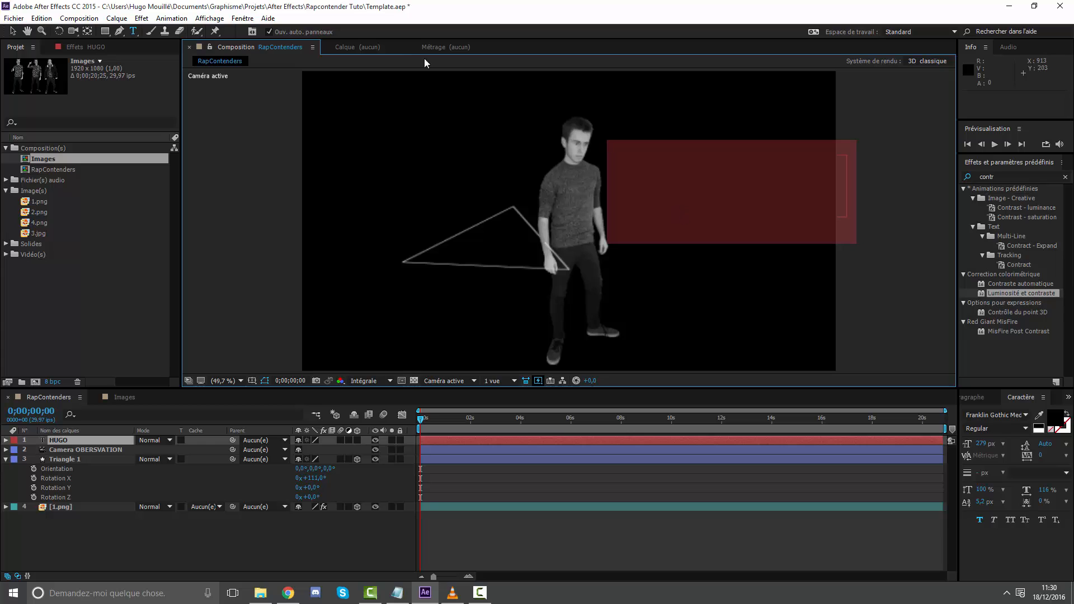
left_click(1055, 418)
left_click(53, 299)
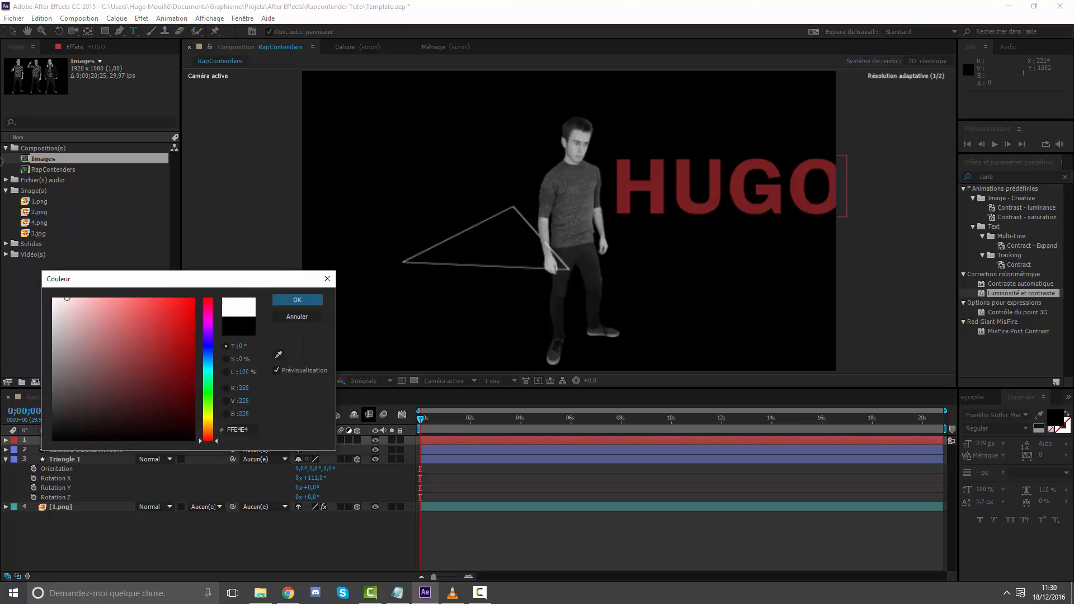
left_click(297, 299)
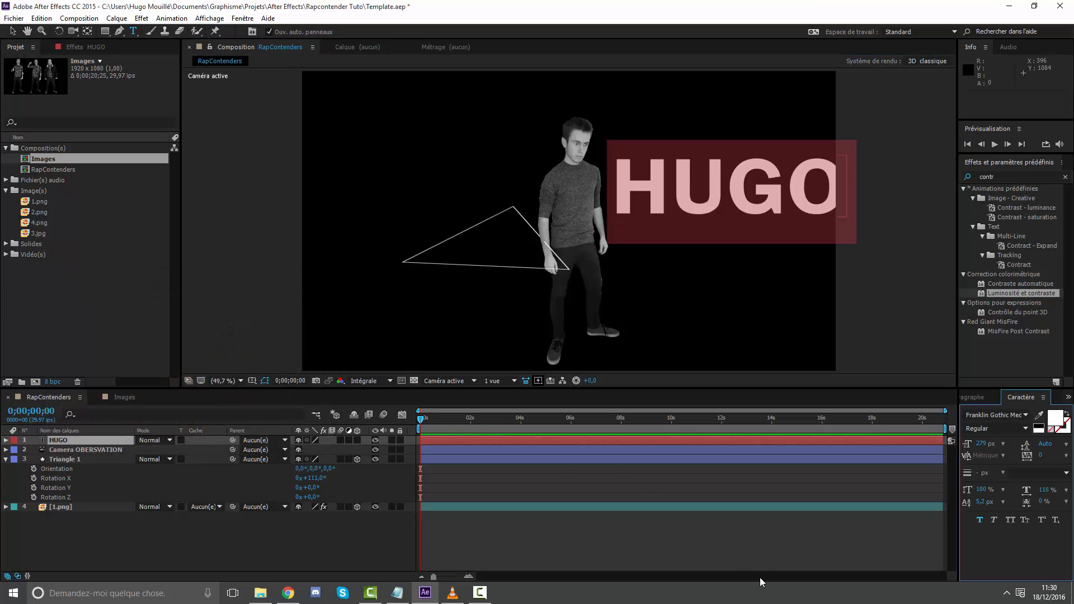
left_click(551, 510)
Step: Move the name text layer directly beneath the camera layer and make it a 3D layer
left_click(66, 439)
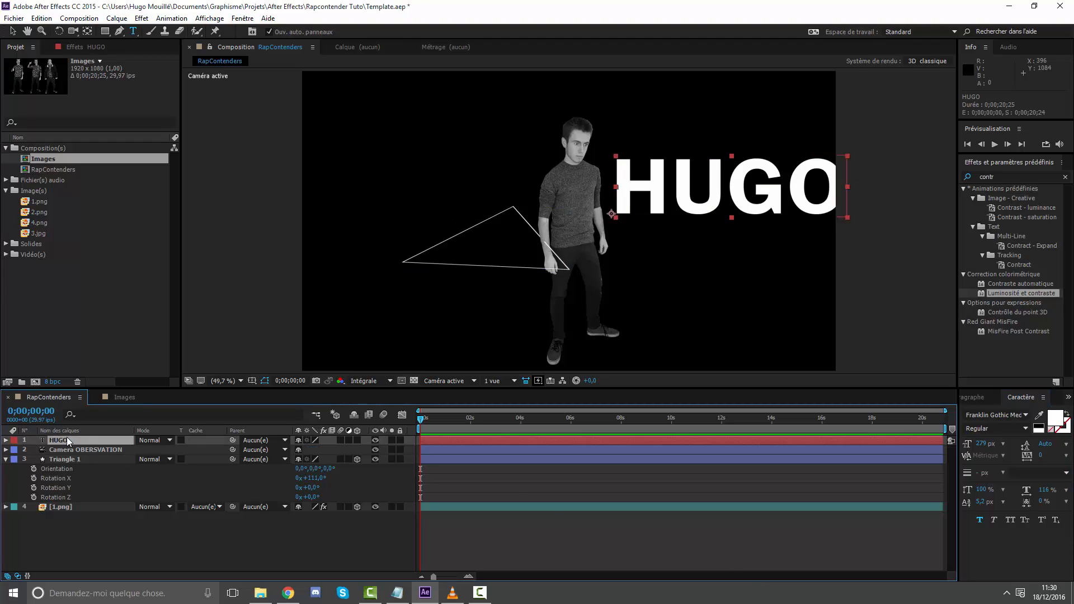
left_click_drag(66, 439, 66, 448)
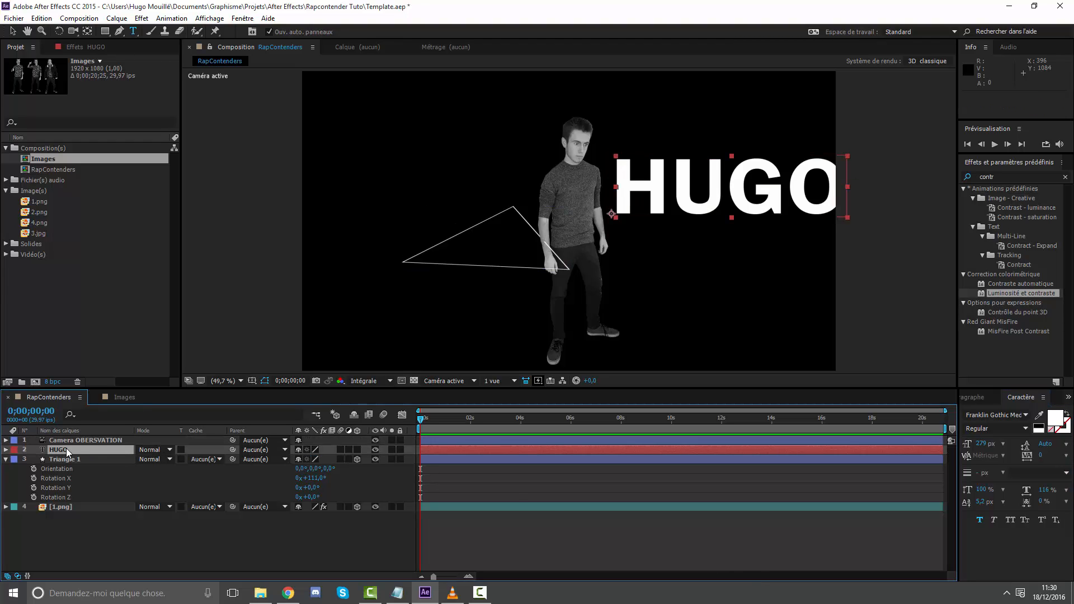
left_click(357, 450)
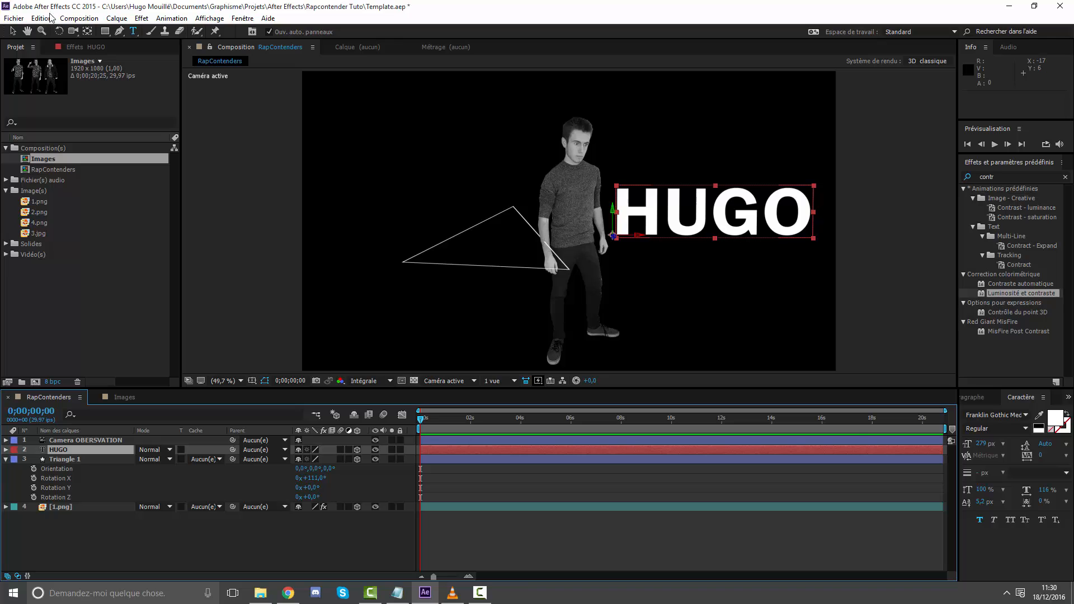
Step: Orbit the camera to about 2295, -1053, -1654 to view the name text in depth from the side
left_click(72, 31)
left_click_drag(667, 225, 621, 75)
left_click_drag(571, 196, 406, 232)
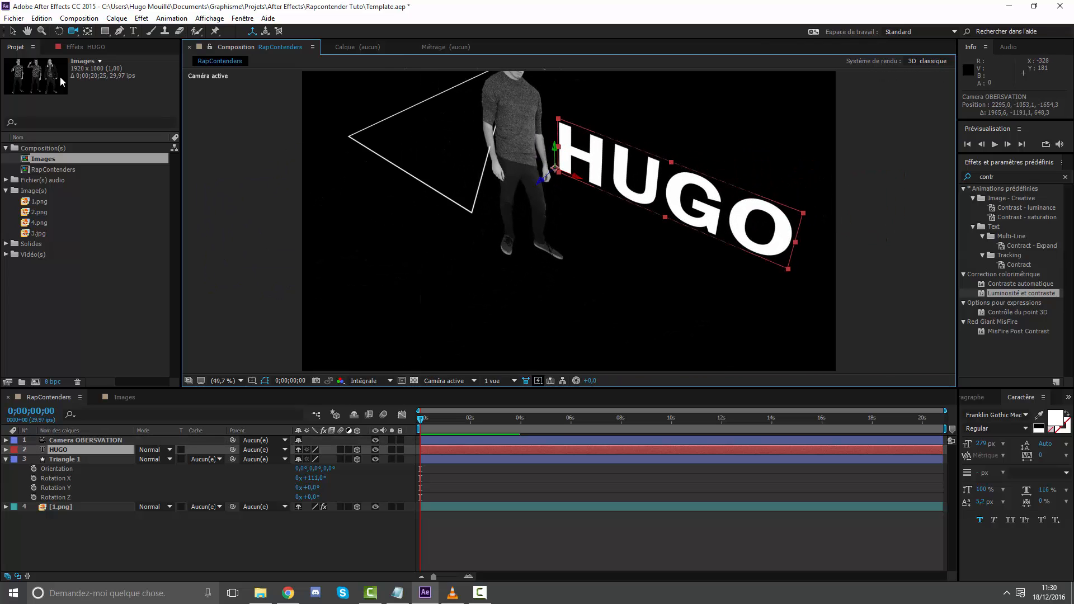
Step: Move the name text in depth to about Z -72 and shift it along its X axis beside the figure
left_click(11, 32)
left_click_drag(541, 179, 516, 165)
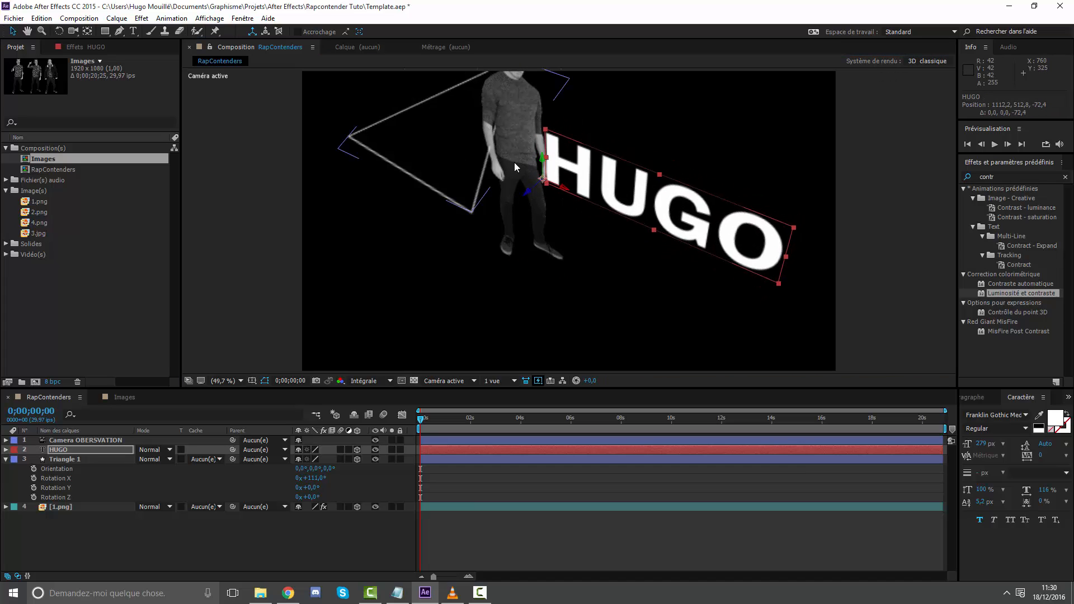
left_click_drag(564, 190, 746, 279)
Step: Orbit the camera to about -13, -1053, -1349, set the name text's Rotation Y to 11° and undo the trial rotation beyond it
left_click(72, 32)
key("r")
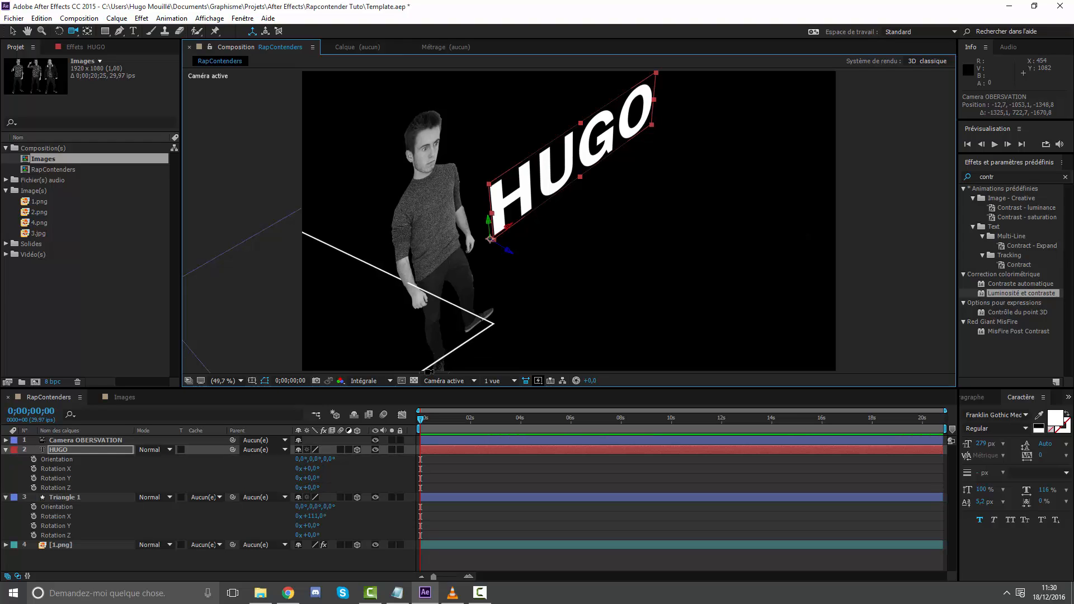
left_click_drag(320, 488, 322, 482)
key("ctrl+z")
Step: Move the name text along its Z axis and orbit the camera to about 380, 206, -2383
key("v")
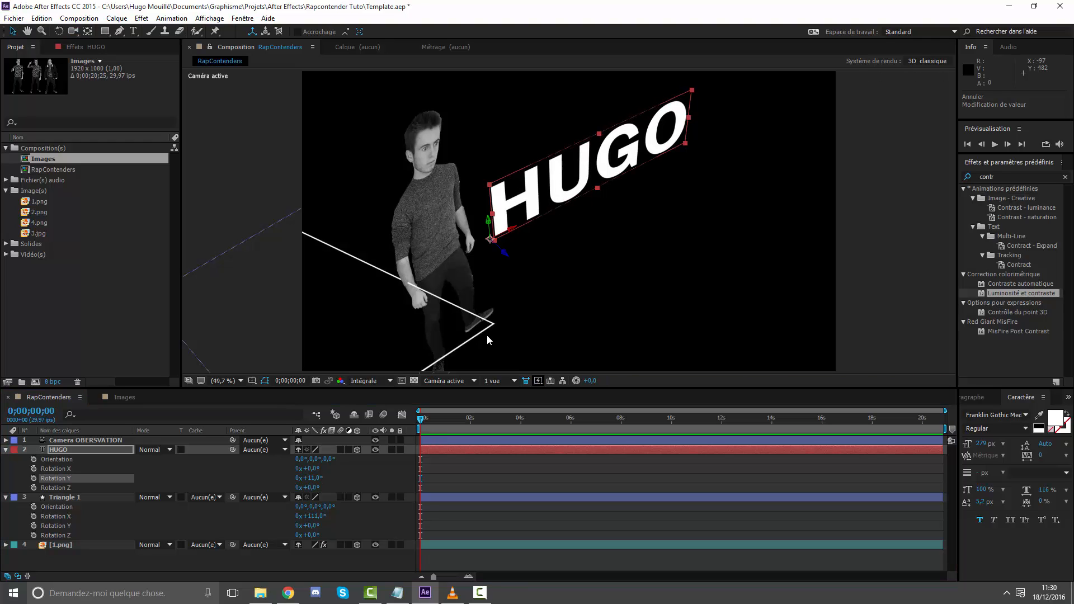
left_click_drag(504, 254, 491, 171)
left_click(74, 32)
left_click_drag(510, 123, 539, 227)
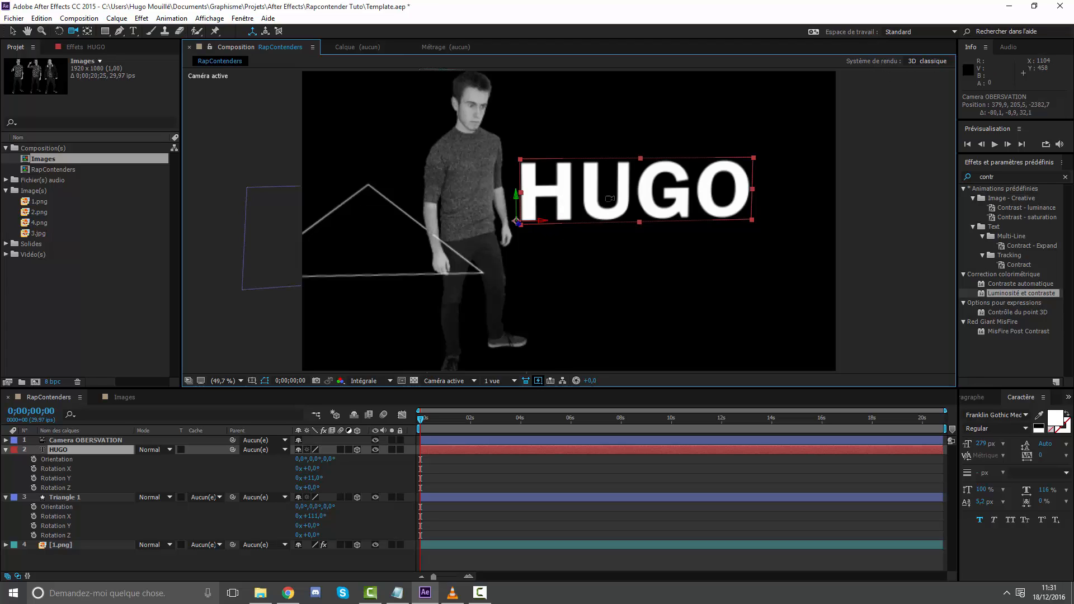
Step: Set Triangle 1's Position to about 1581, 502, 0 and orbit the camera to about 3220, -754, -583
left_click_drag(609, 198, 591, 213)
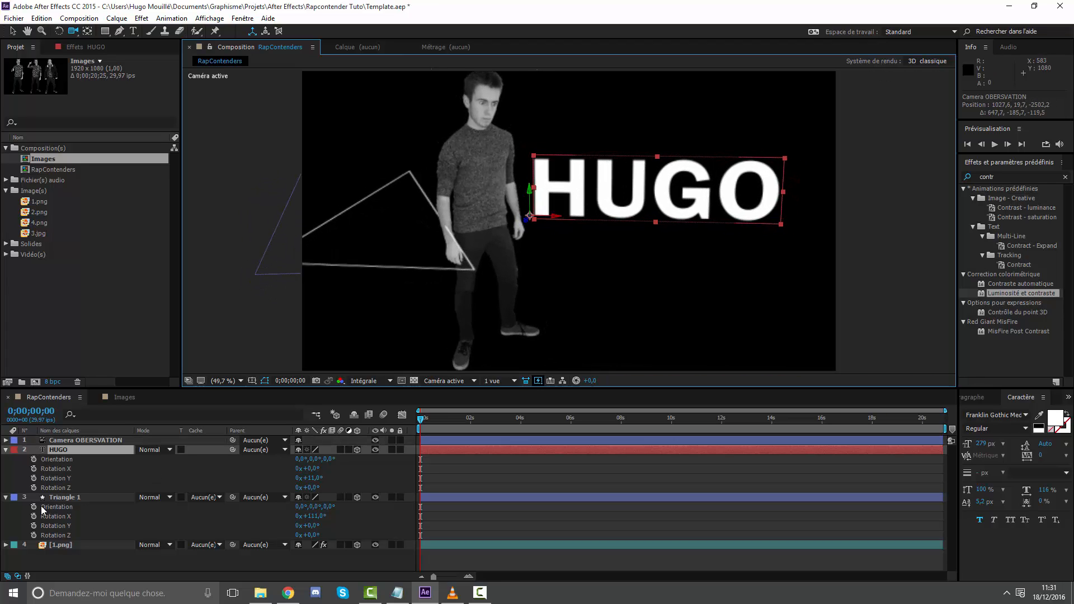
left_click(3, 450)
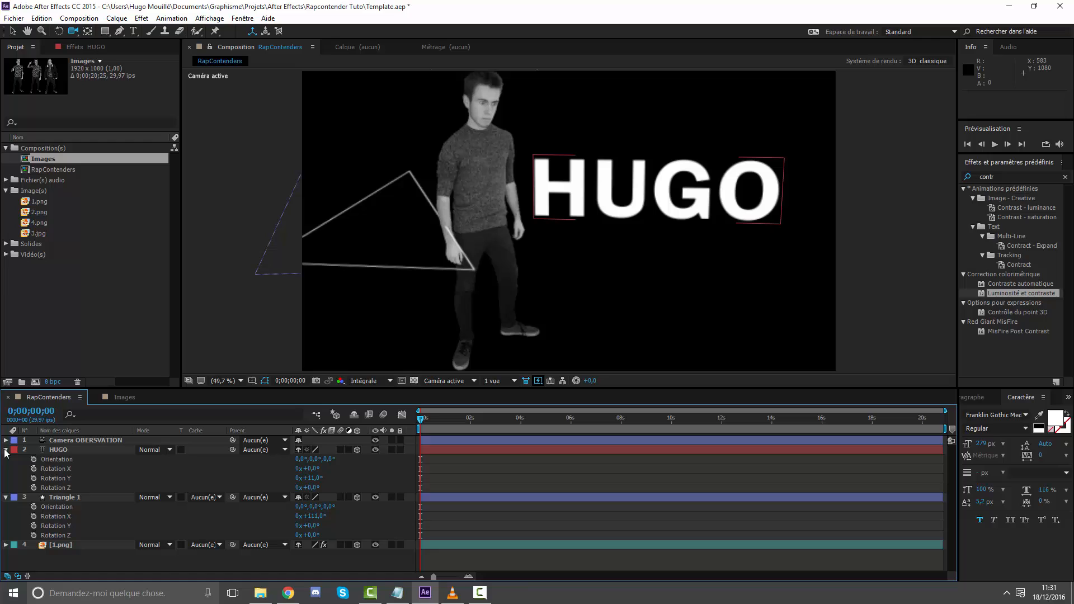
left_click(47, 495)
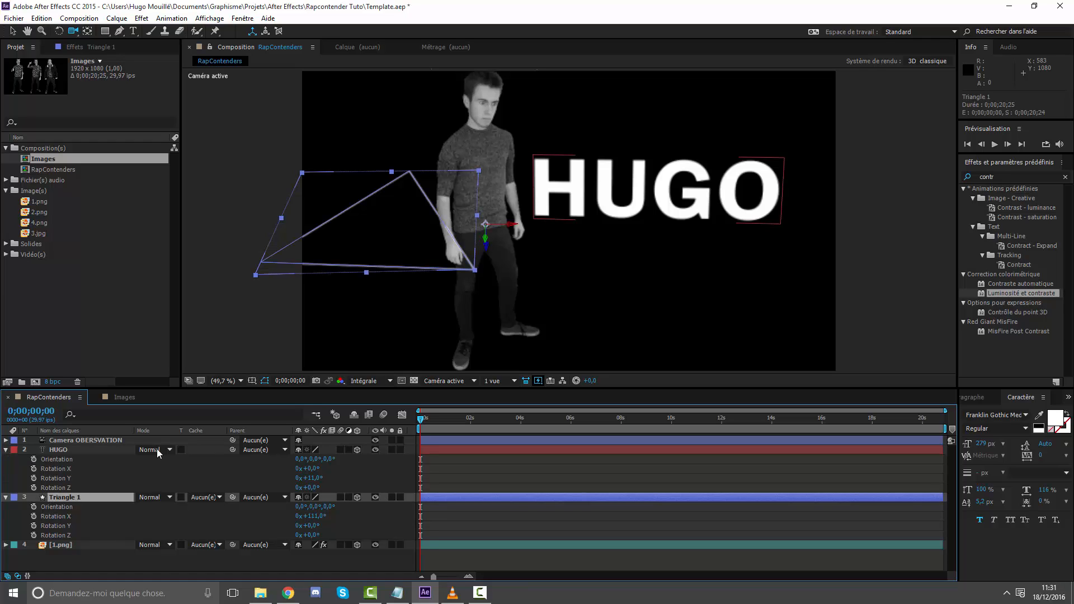
key("p")
left_click_drag(316, 506, 751, 201)
left_click(73, 30)
left_click_drag(592, 203, 506, 220)
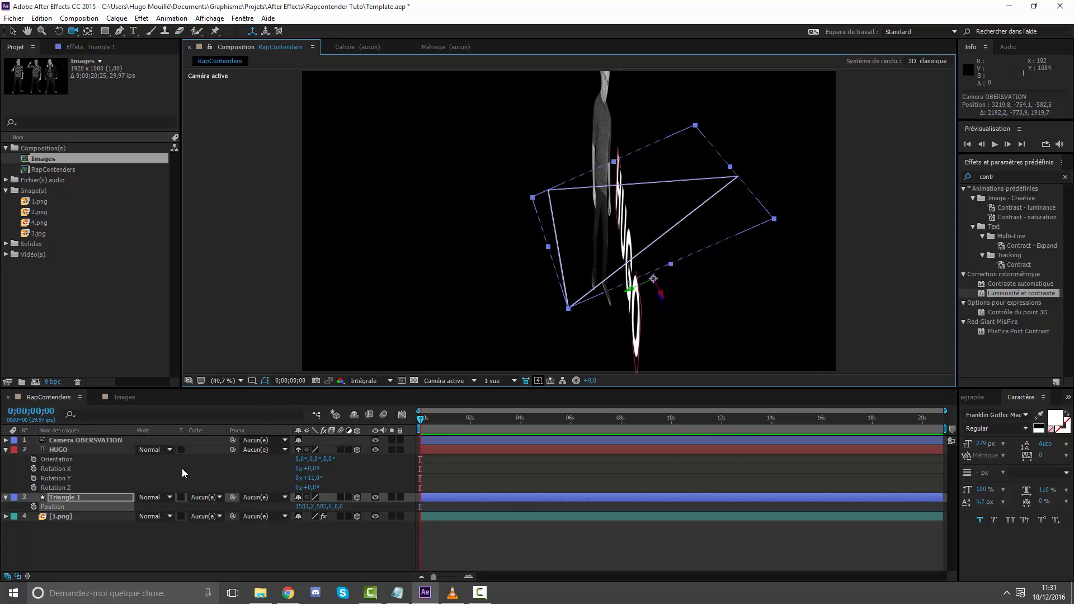
Step: Set Triangle 1's Rotation X to 113° and Rotation Z to 5°, undoing the trial Rotation Y change
key("r")
left_click_drag(314, 529, 330, 525)
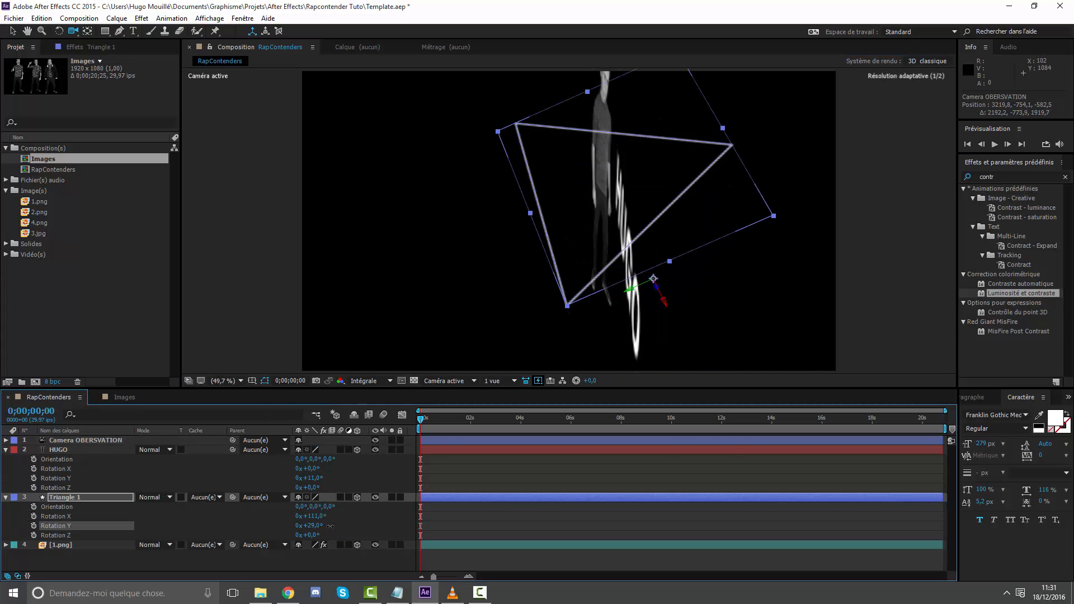
key("ctrl+z")
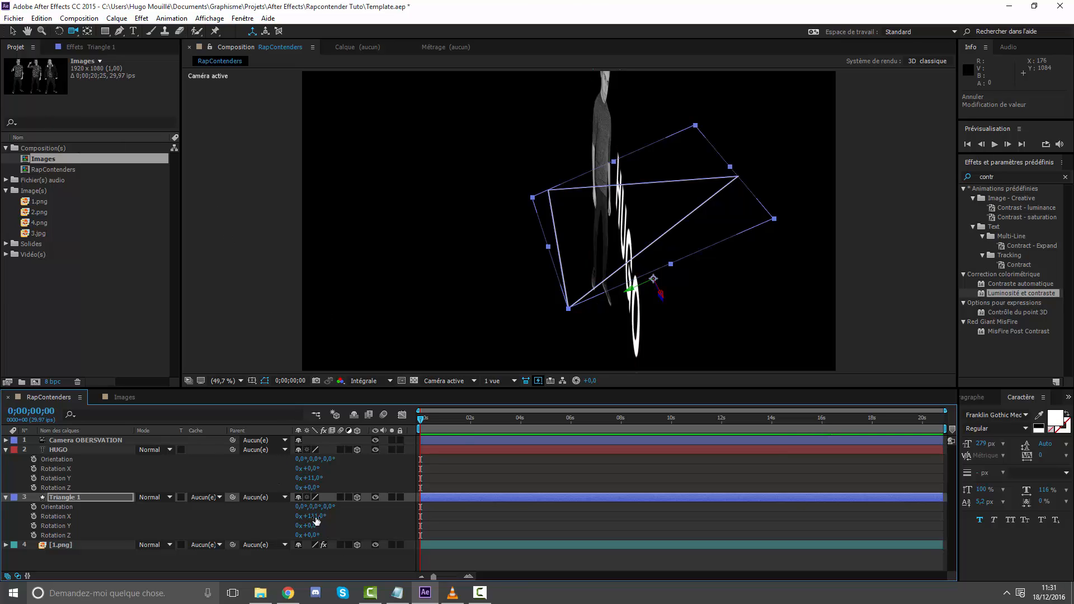
mouse_move(308, 516)
left_mouse_down()
mouse_move(317, 516)
mouse_move(312, 536)
left_mouse_up()
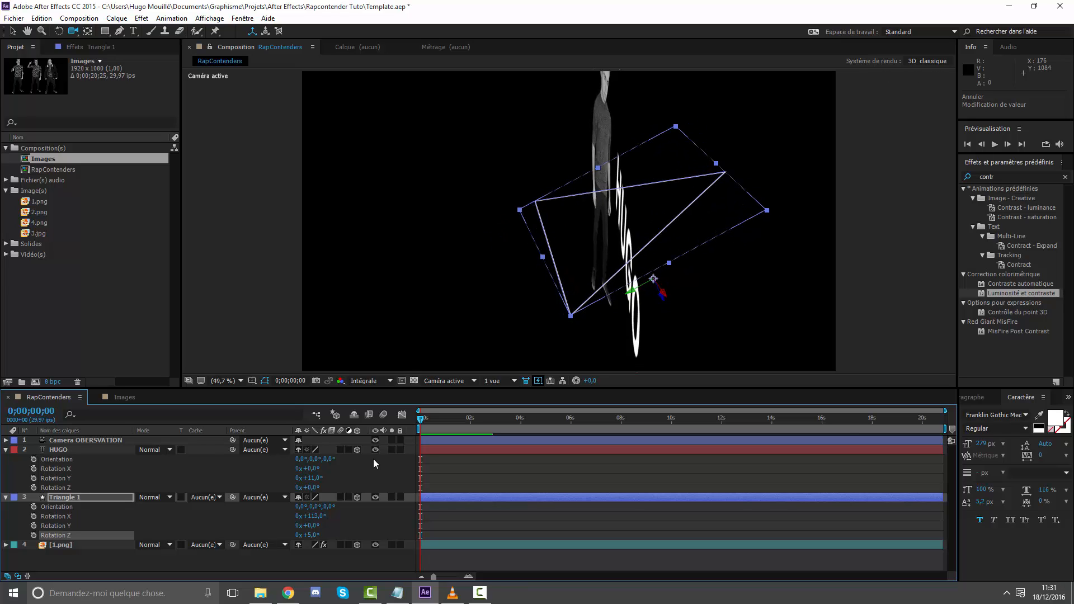
Step: Scale Triangle 1 uniformly to 111%
scroll(681, 300, "up", 3)
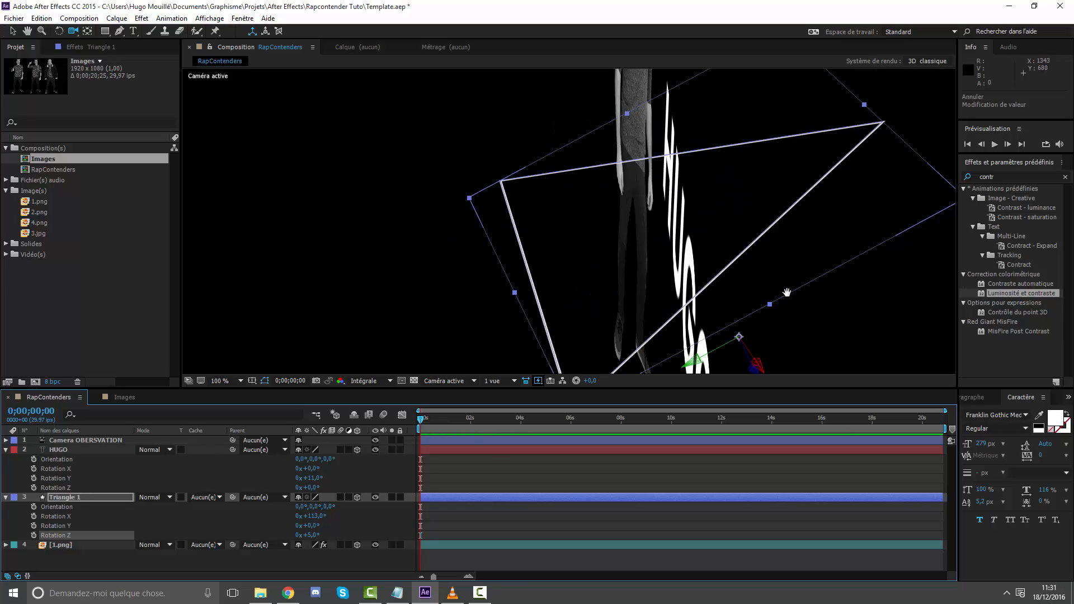
left_click_drag(627, 163, 627, 175)
key("c")
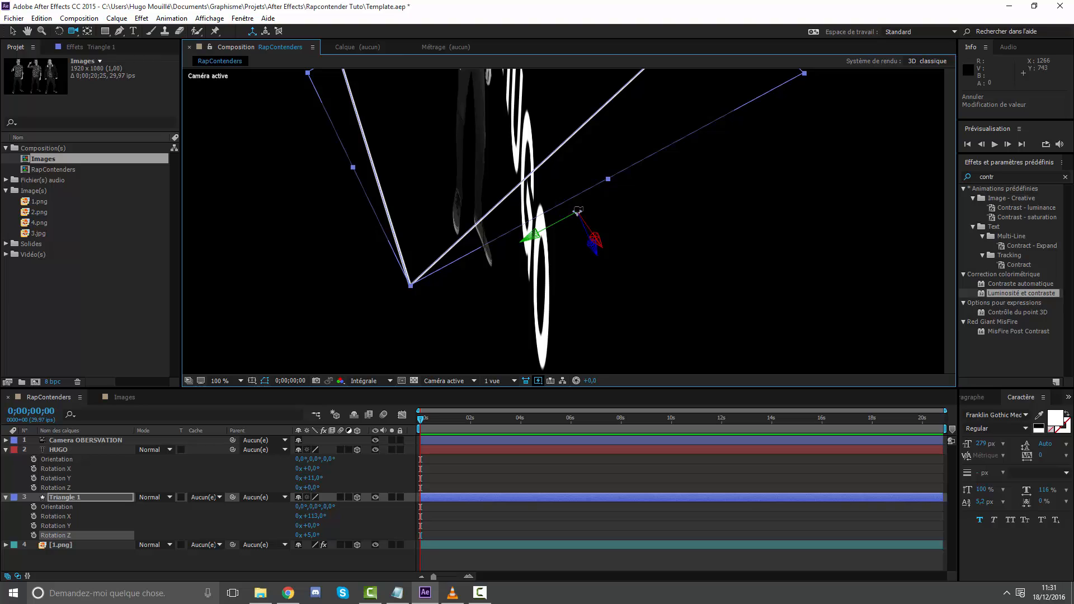
scroll(582, 204, "down", 2)
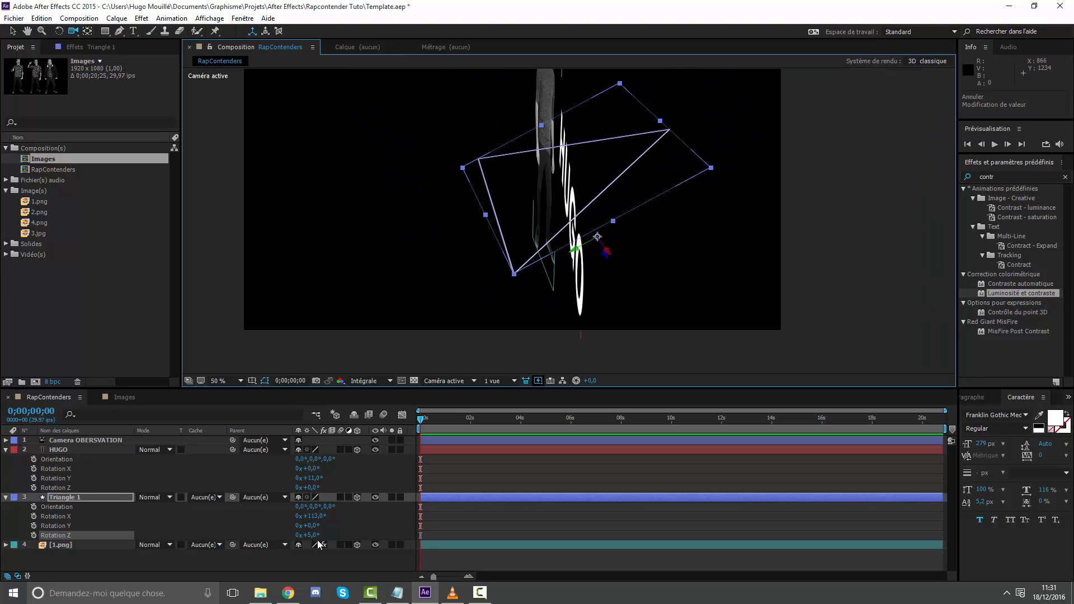
key("s")
left_click_drag(327, 508, 390, 506)
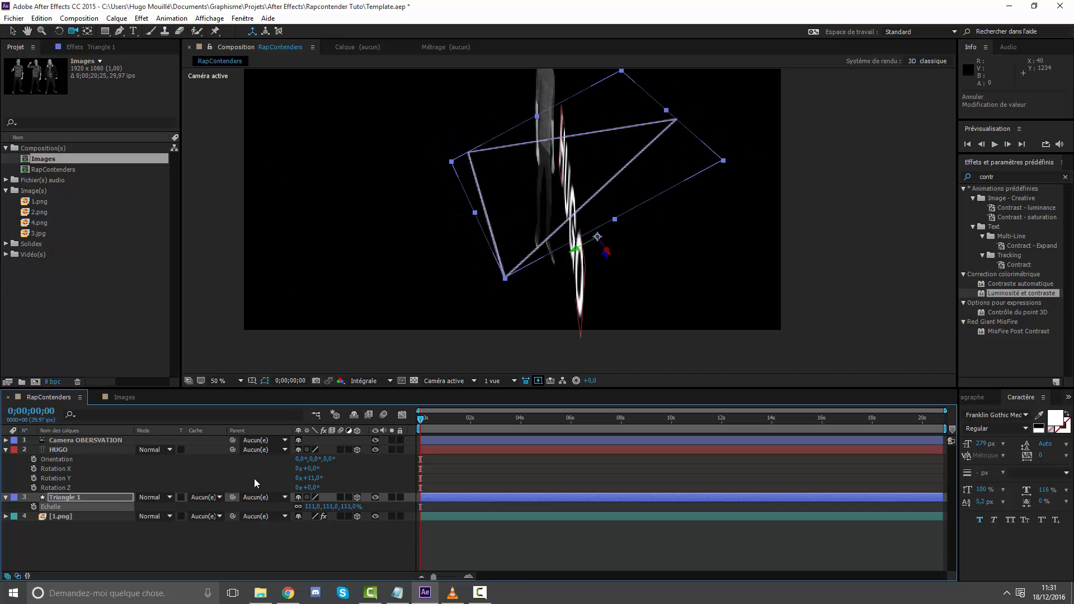
Step: Try rotating Triangle 1 about its Y axis and undo the change
key("r")
left_click_drag(306, 517, 351, 523)
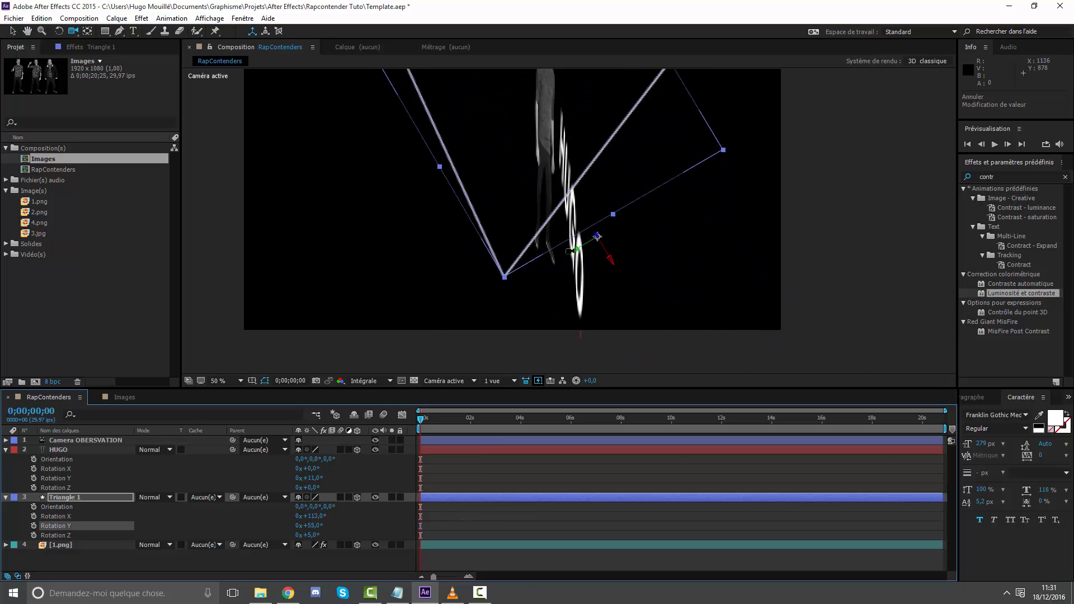
key("ctrl+z")
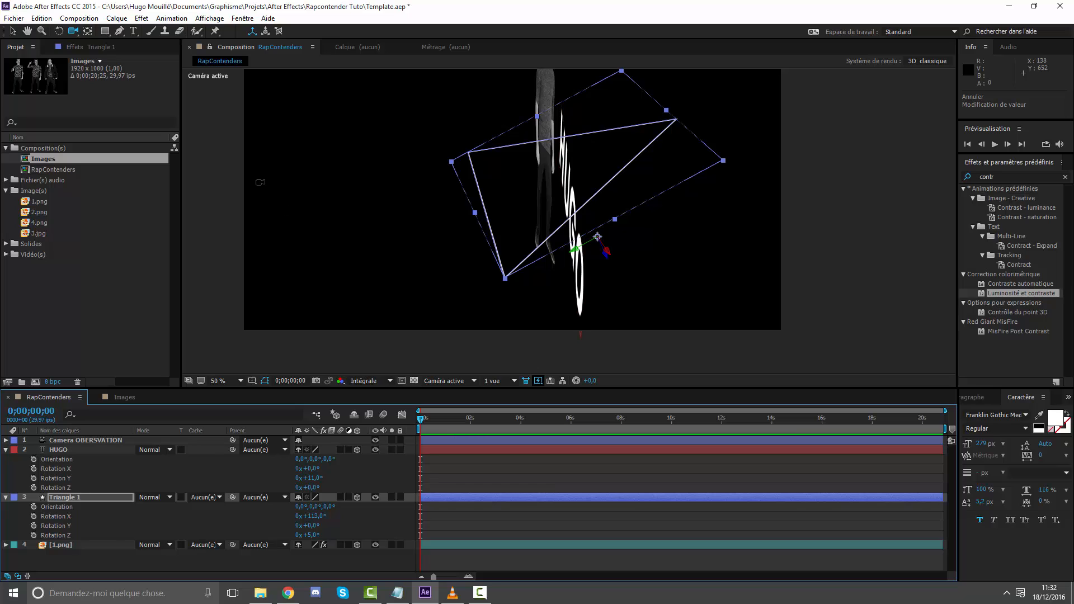
Step: Run the Move Anchor Point.jsx script and choose the centre anchor position for Triangle 1
left_click(21, 20)
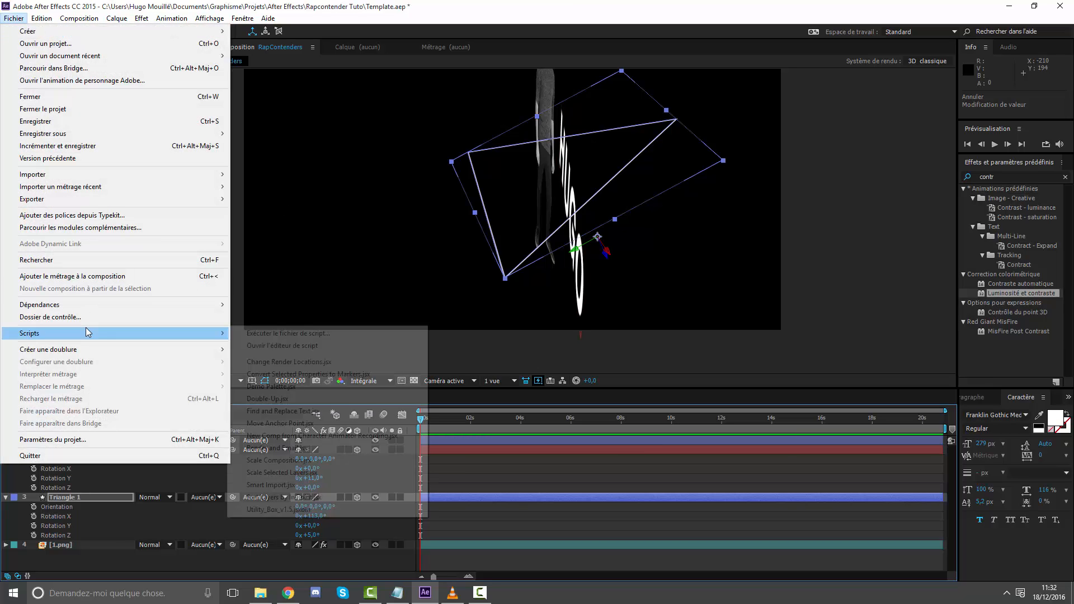
mouse_move(89, 333)
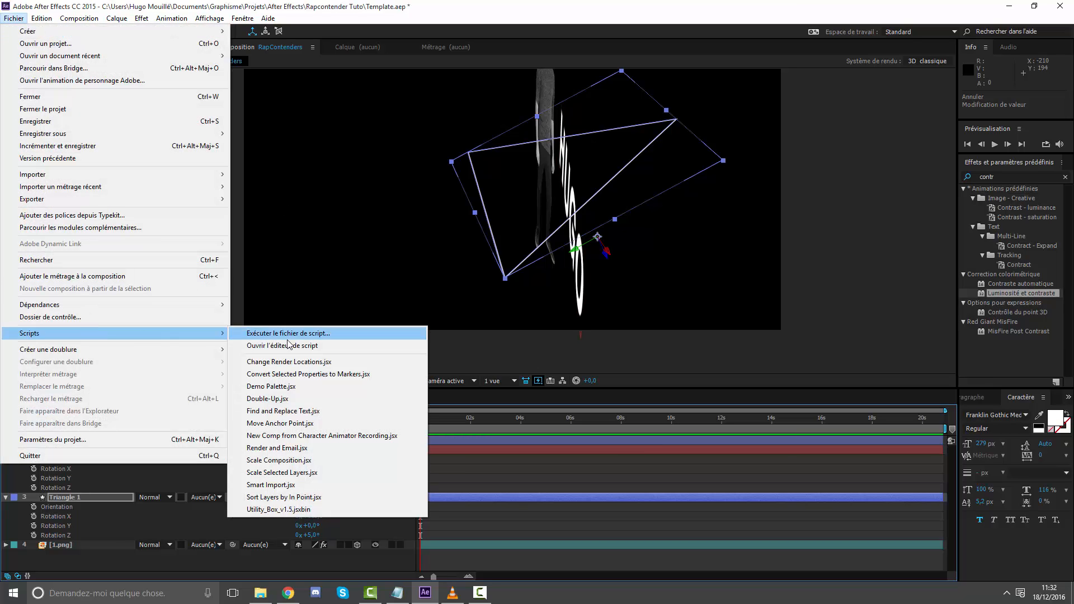
left_click(287, 424)
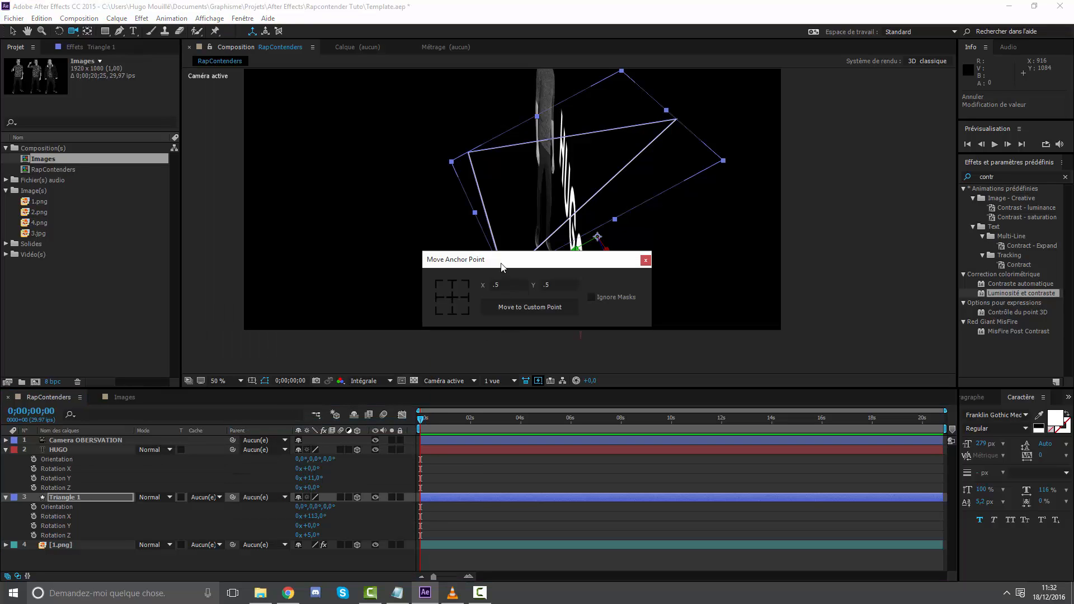
left_click_drag(502, 261, 717, 292)
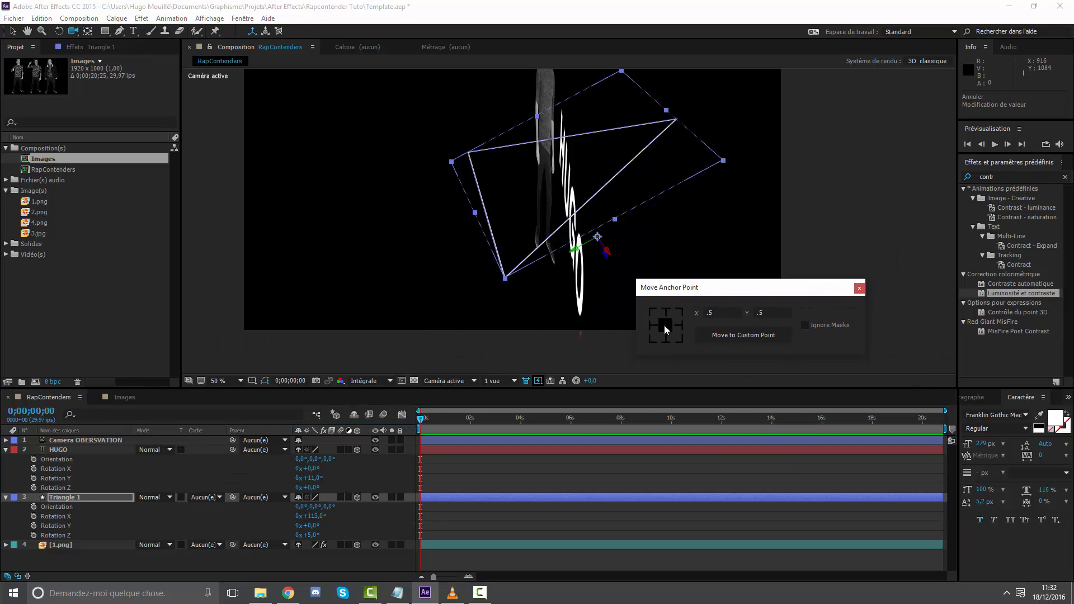
left_click(666, 326)
left_click_drag(726, 291, 802, 324)
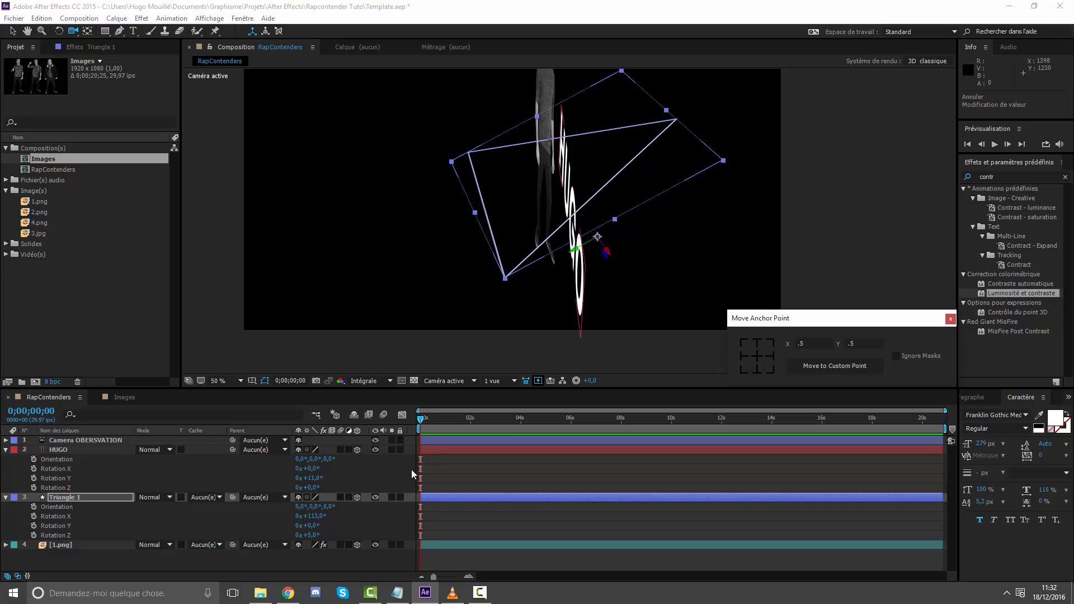
left_click_drag(780, 323, 694, 304)
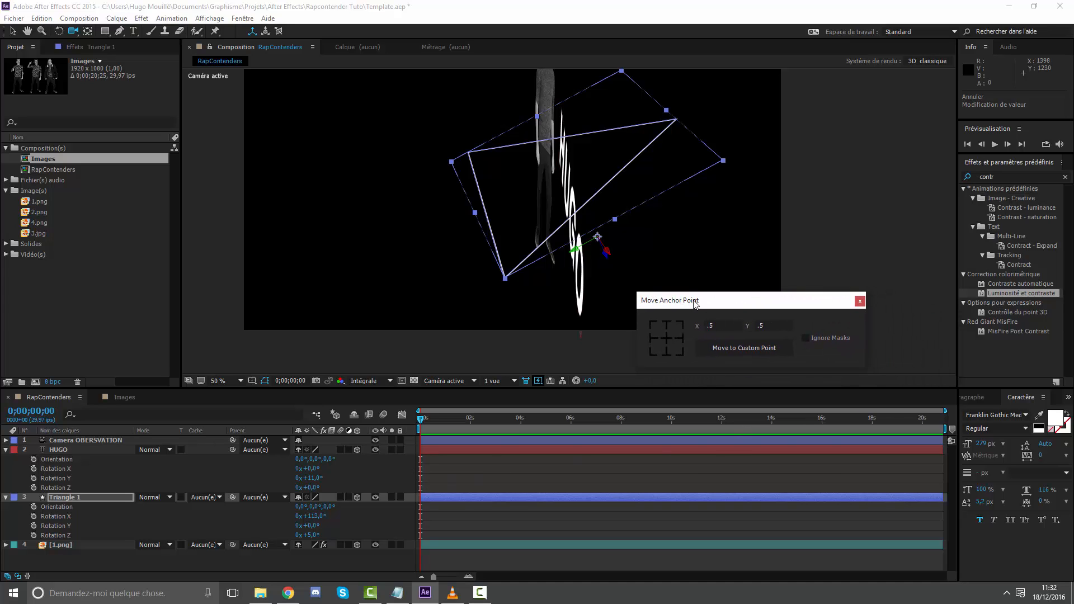
Step: Reselect Triangle 1, move its anchor point to the shape's centre and close the script window
left_click(75, 497)
left_click(75, 497)
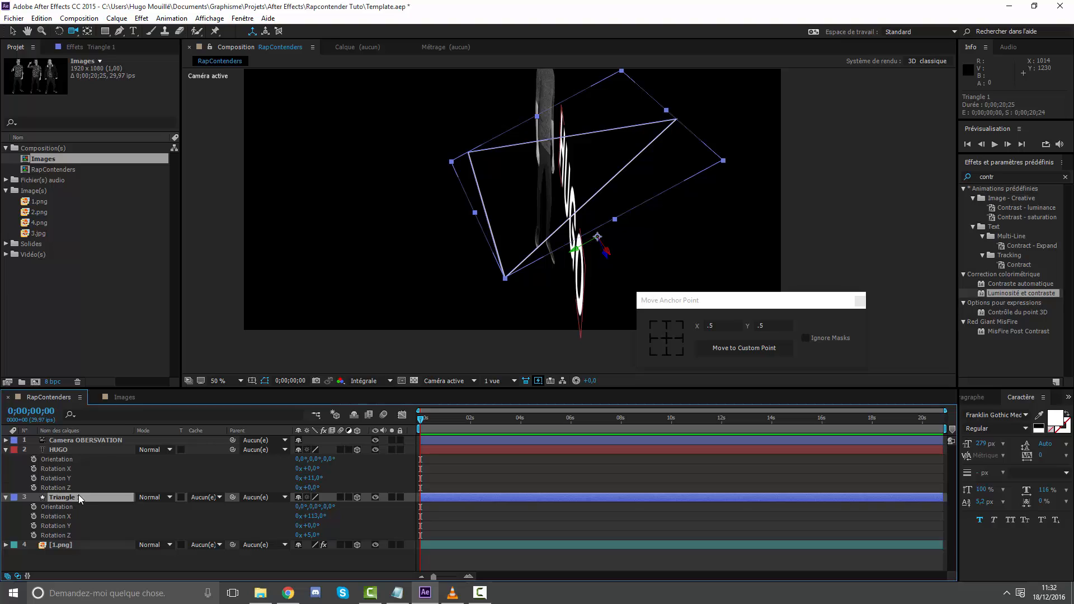
left_click(703, 300)
left_click(667, 340)
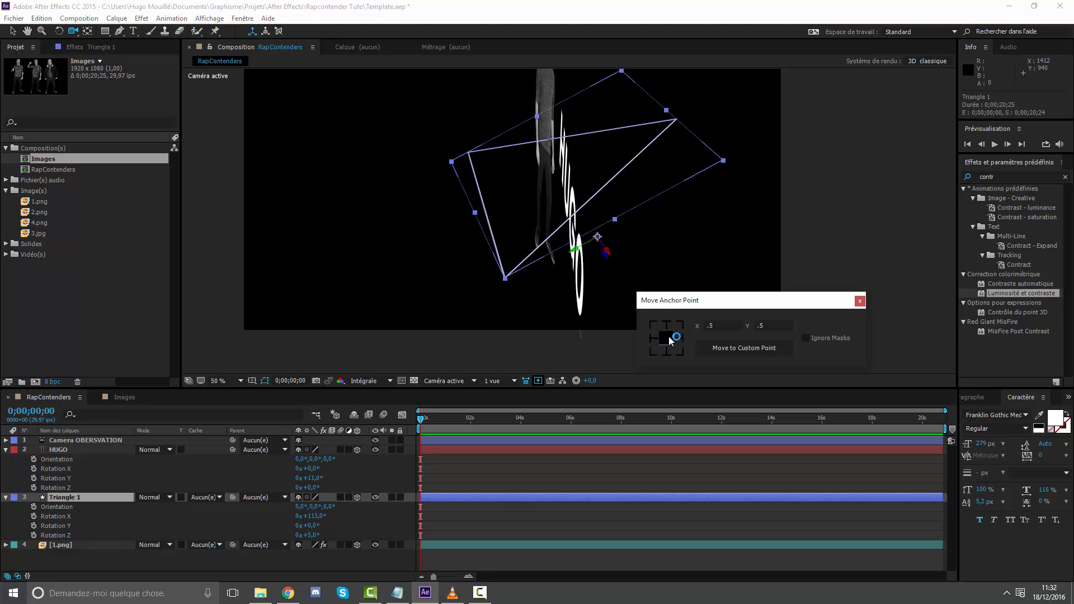
left_click(860, 302)
Step: Orbit the camera around the triangle, try a Rotation Y change about its centred anchor point and undo it
scroll(572, 167, "up", 3)
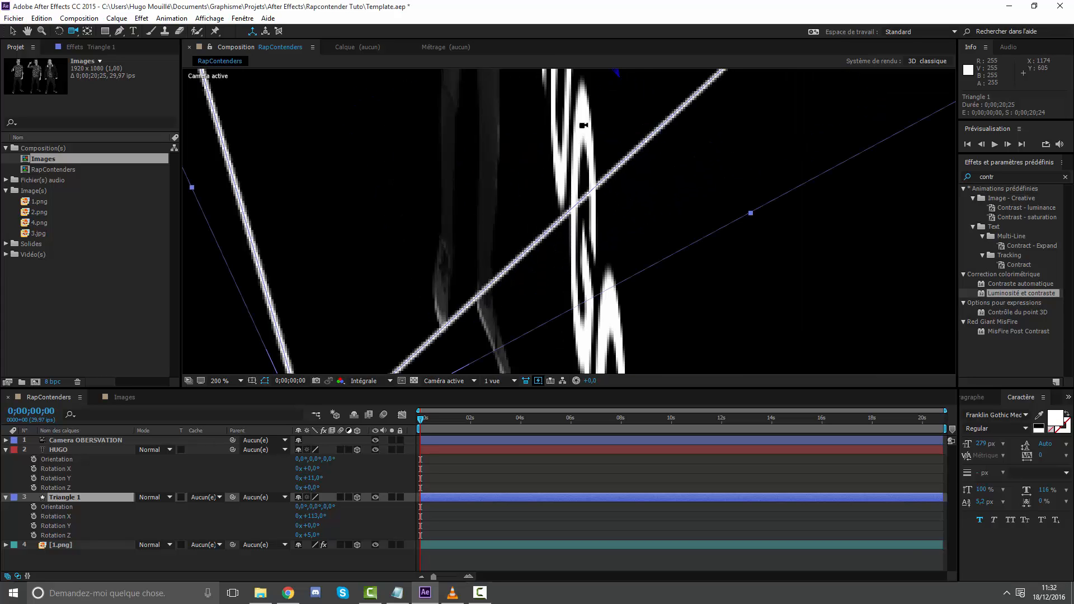
left_click_drag(588, 180, 627, 213)
scroll(618, 204, "down", 3)
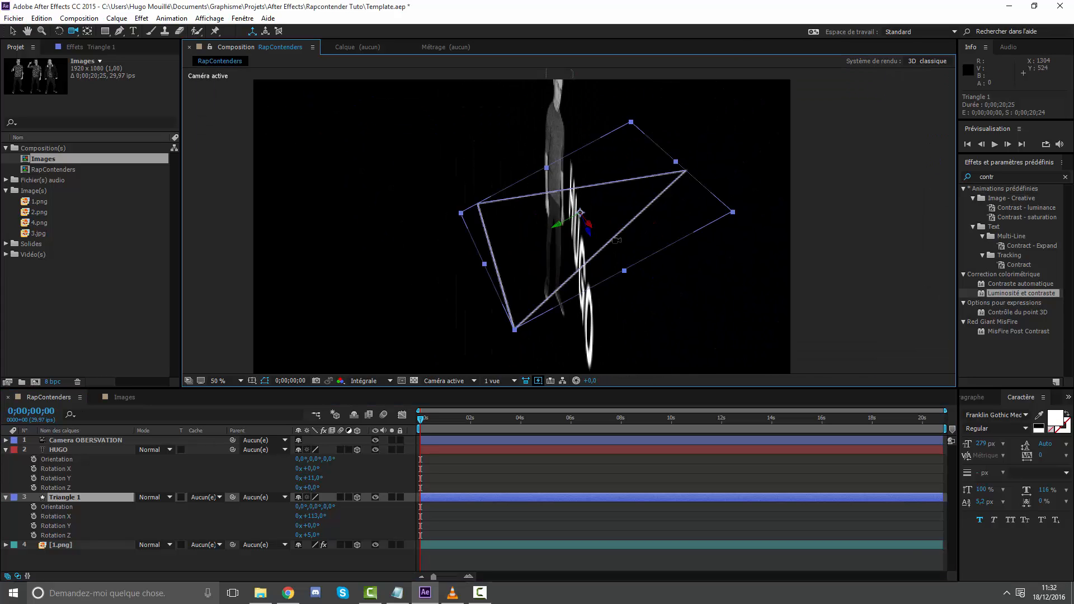
left_click(75, 33)
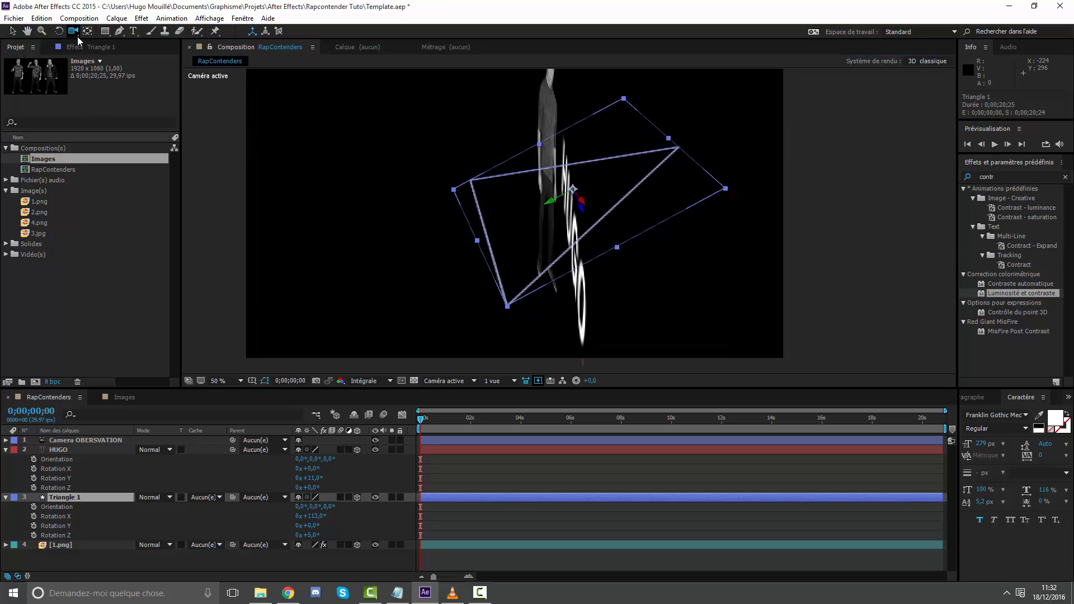
left_click_drag(475, 193, 564, 179)
left_click(440, 503)
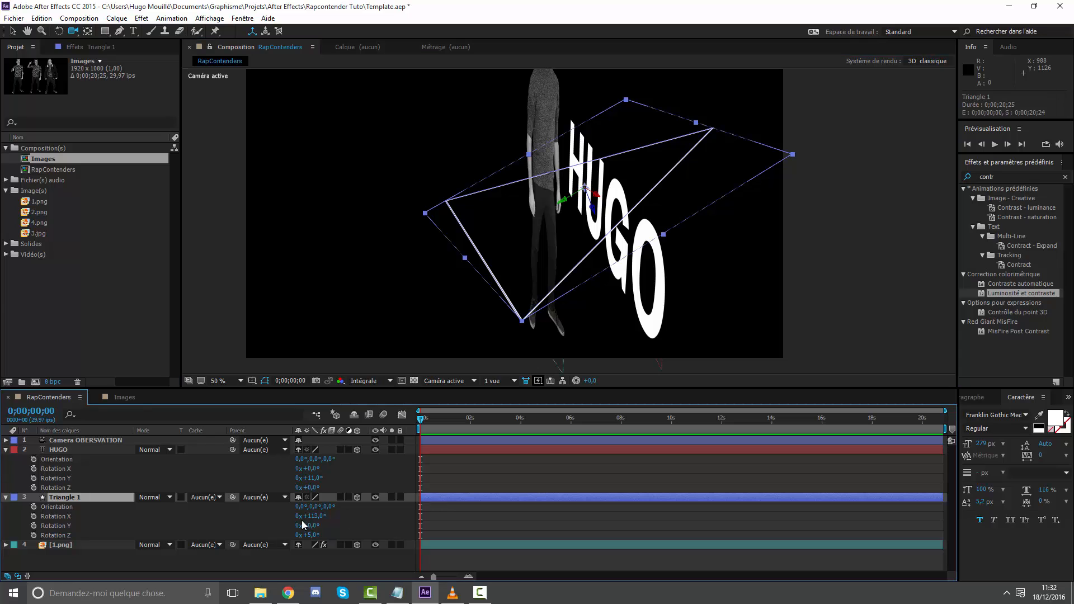
left_click_drag(307, 526, 775, 499)
key("ctrl+z")
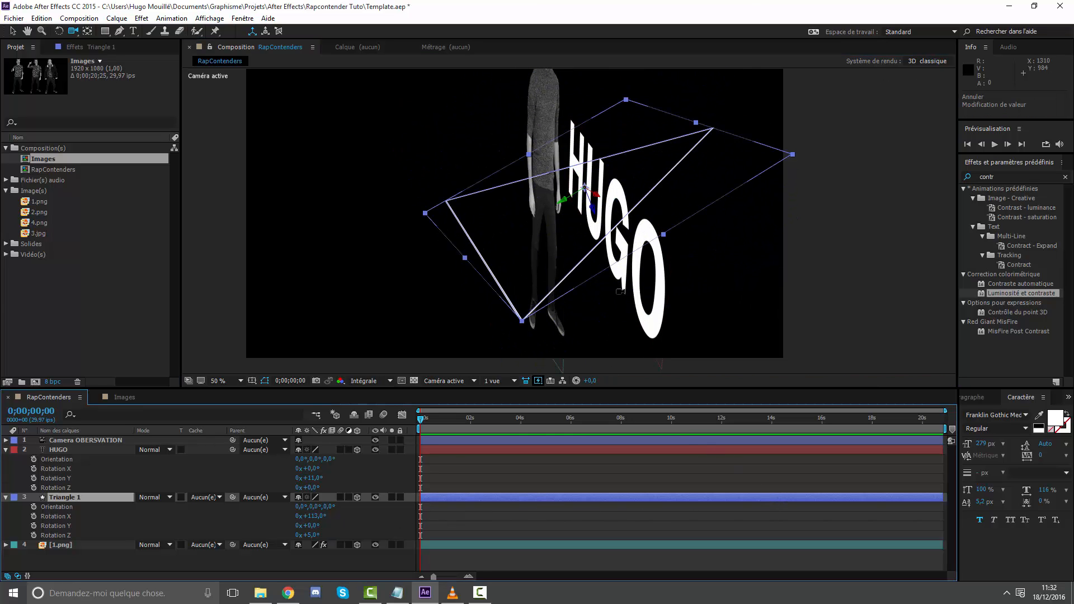
Step: Orbit the camera to about 1261, 98, -1953 and move Triangle 1 across the figure to about 848, 463, 92
left_click_drag(647, 221, 718, 216)
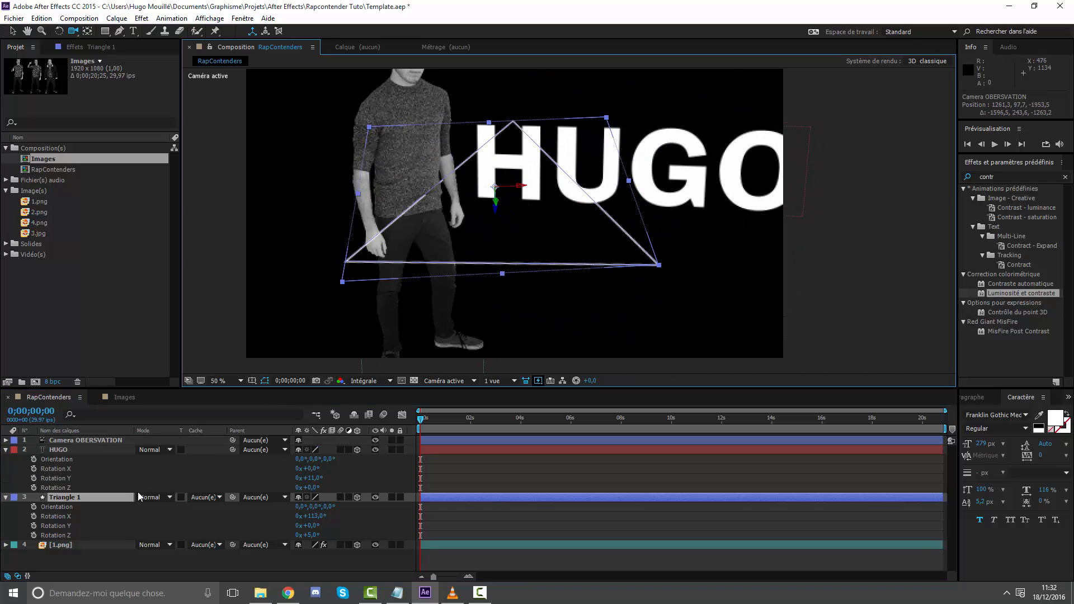
left_click(17, 32)
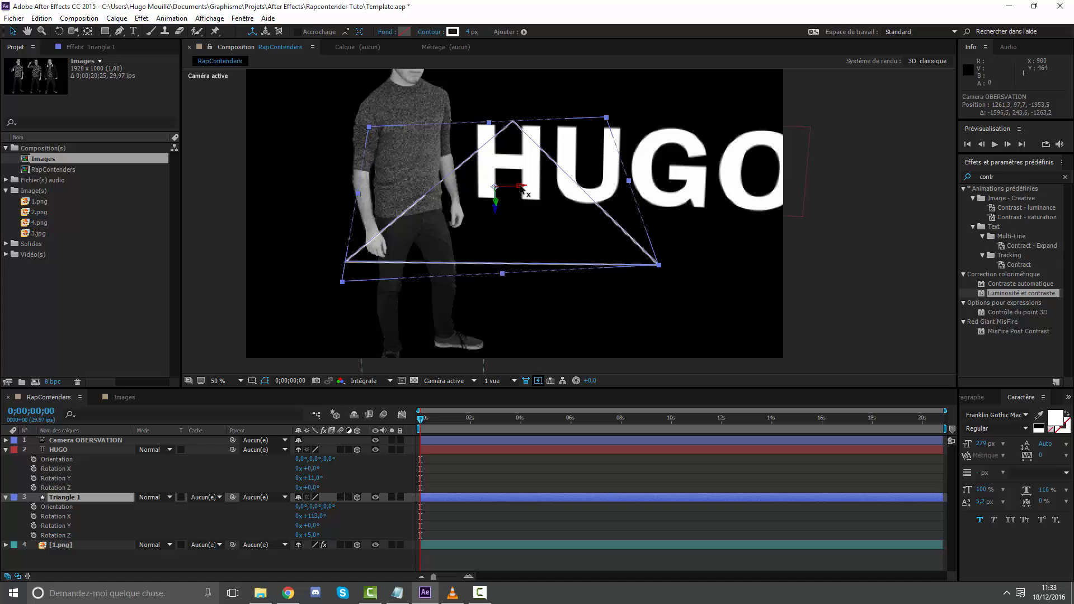
left_click_drag(512, 189, 374, 174)
Step: Orbit the camera to about 2858, -56, -786 and move Triangle 1 around the figure to about 852, 483, 46
left_click(72, 31)
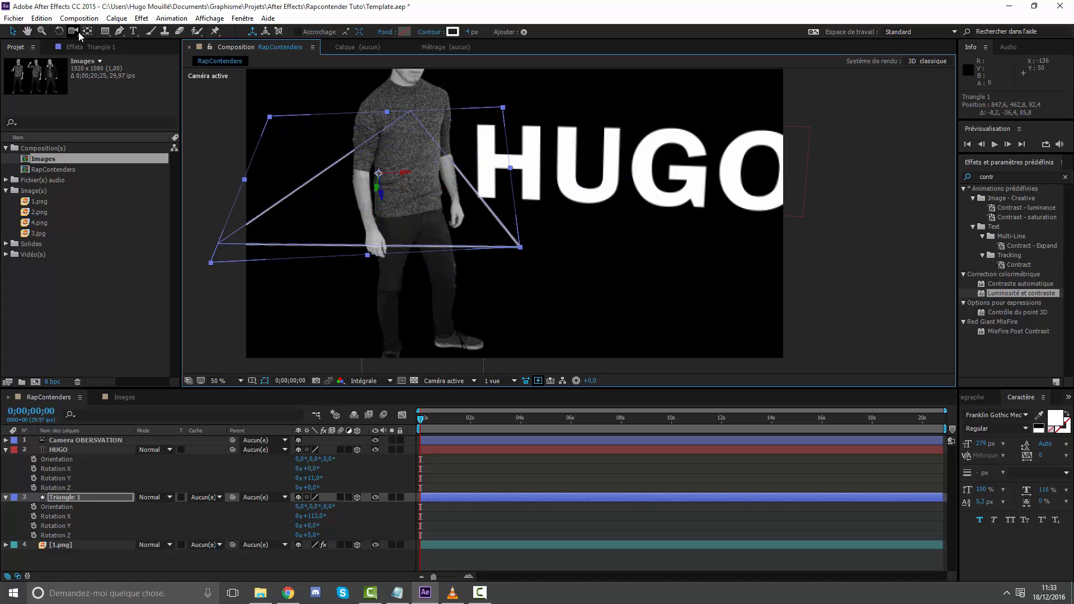
mouse_move(269, 139)
left_mouse_down()
mouse_move(314, 143)
mouse_move(287, 139)
left_mouse_up()
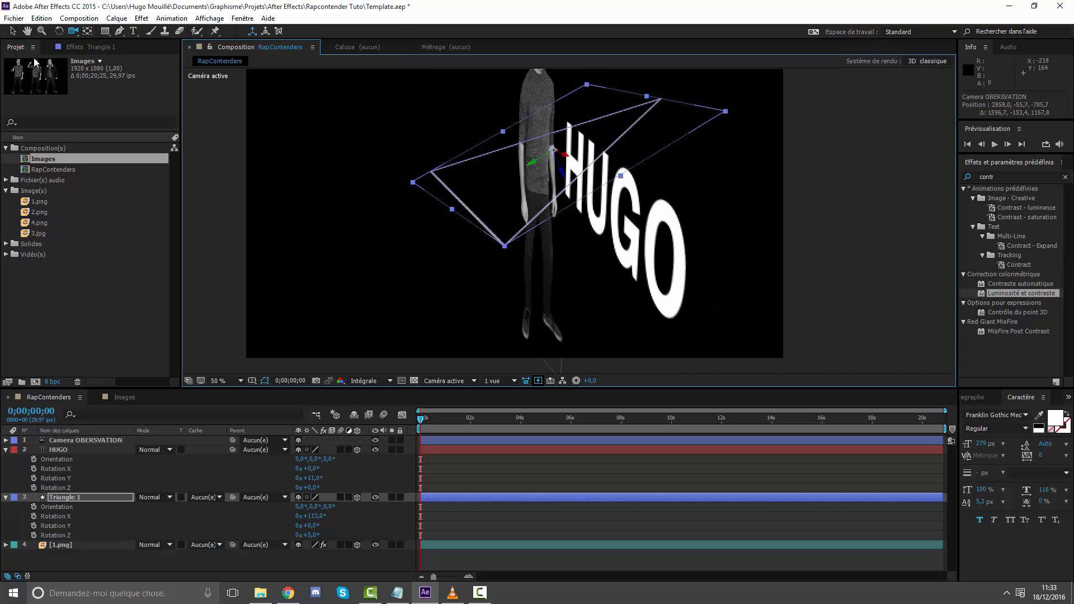
left_click_drag(5, 30, 14, 23)
left_click_drag(92, 20, 184, 11)
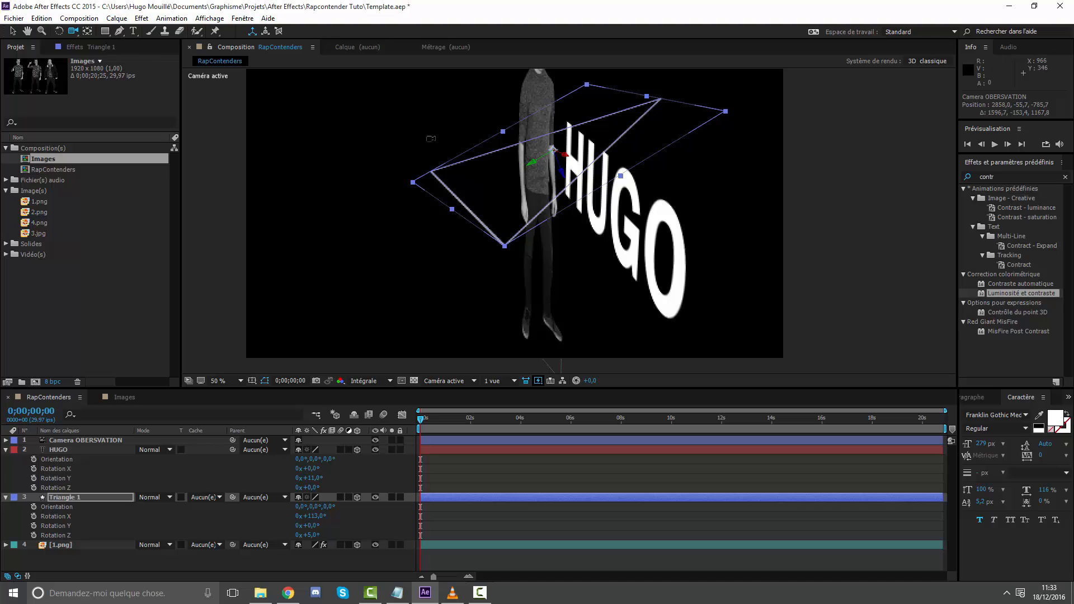
left_click(12, 30)
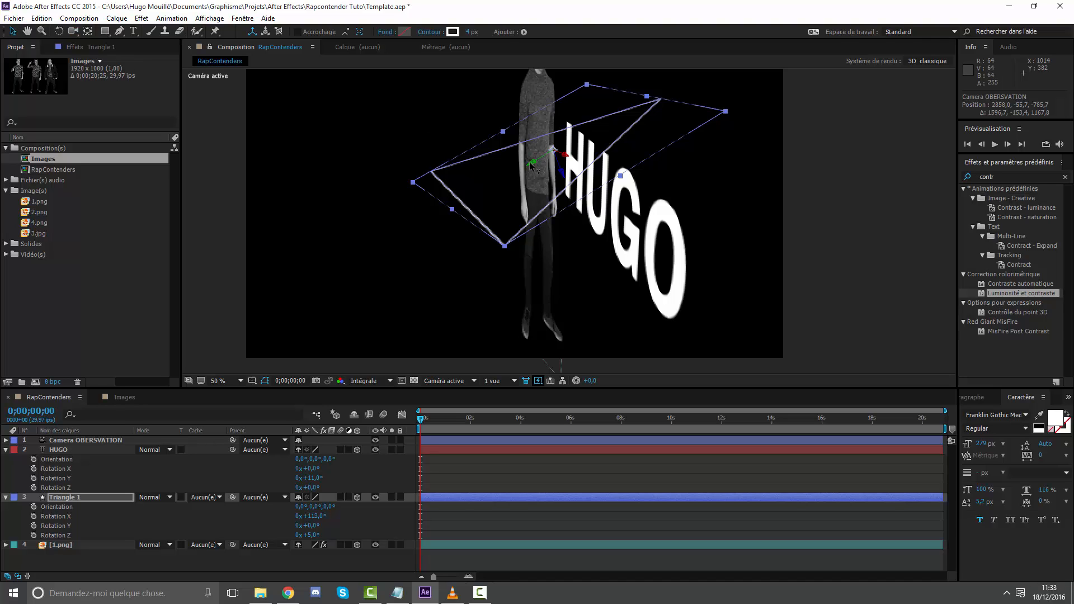
left_click_drag(530, 164, 516, 173)
Step: Set Triangle 1's Rotation Y to 16° and Rotation Z to -9°
key("r")
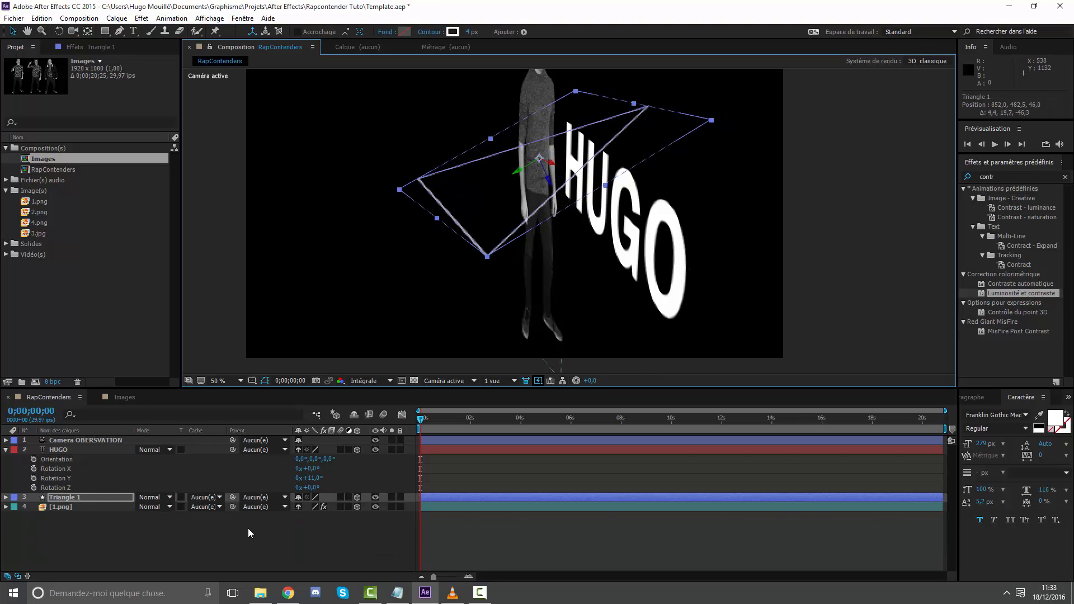
left_click(91, 495)
key("r")
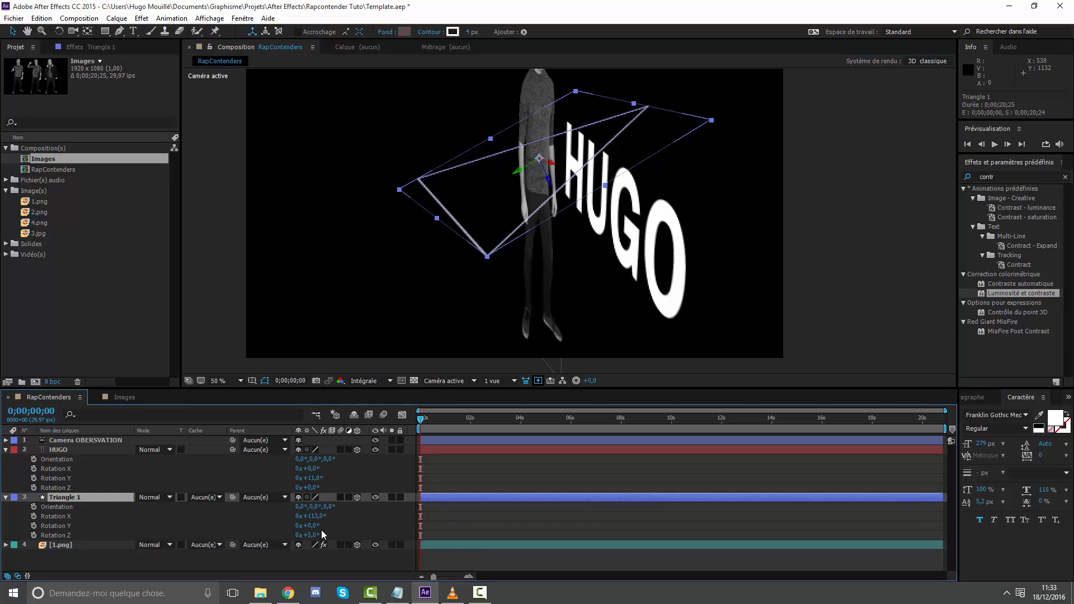
mouse_move(323, 534)
left_mouse_down()
mouse_move(316, 540)
mouse_move(321, 531)
left_mouse_up()
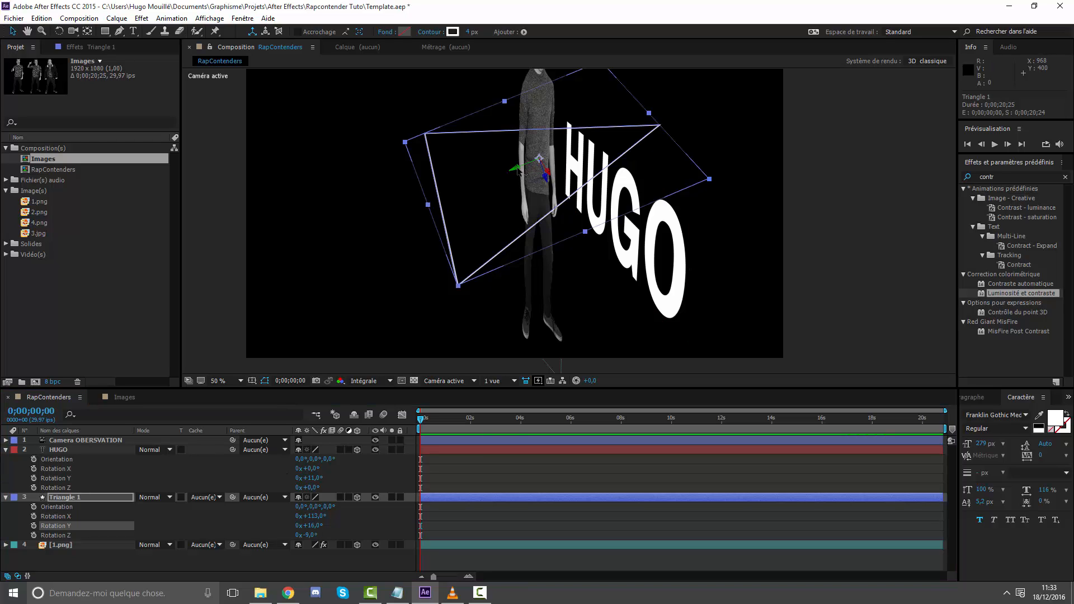
Step: Orbit the camera to about 1341, 397, -1992 and set Triangle 1's rotation to X 122°, Y 17° and Z -25°
left_click_drag(519, 172, 537, 134)
left_click(86, 33)
left_click(73, 32)
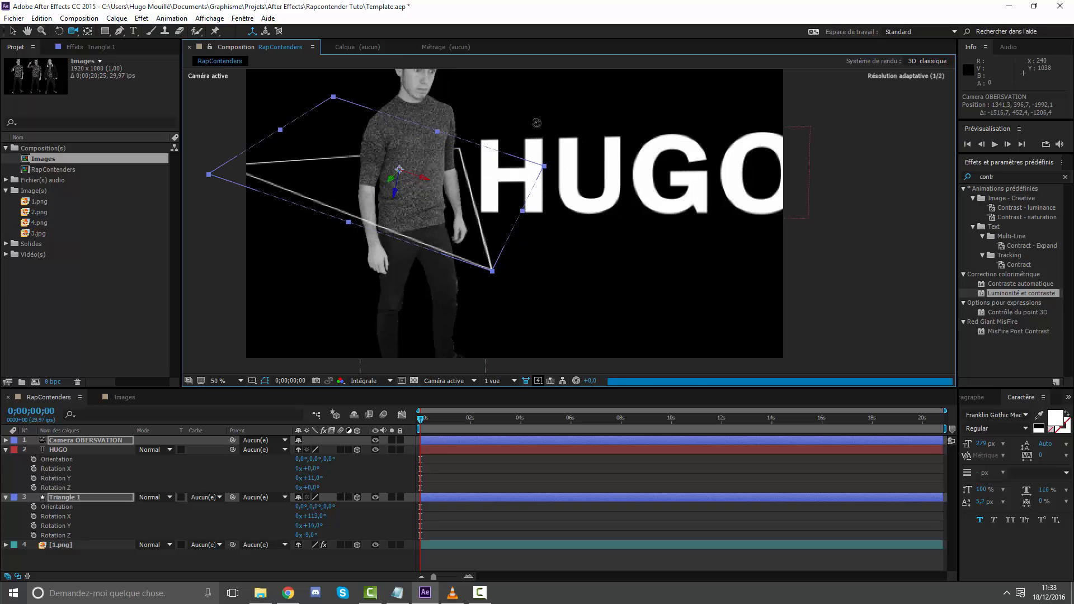
mouse_move(307, 527)
left_mouse_down()
mouse_move(336, 515)
mouse_move(295, 535)
left_mouse_up()
Step: Orbit the camera to about 3045, 381, -320 and move Triangle 1 closer around the figure to about 880, 415, 93
left_click(15, 34)
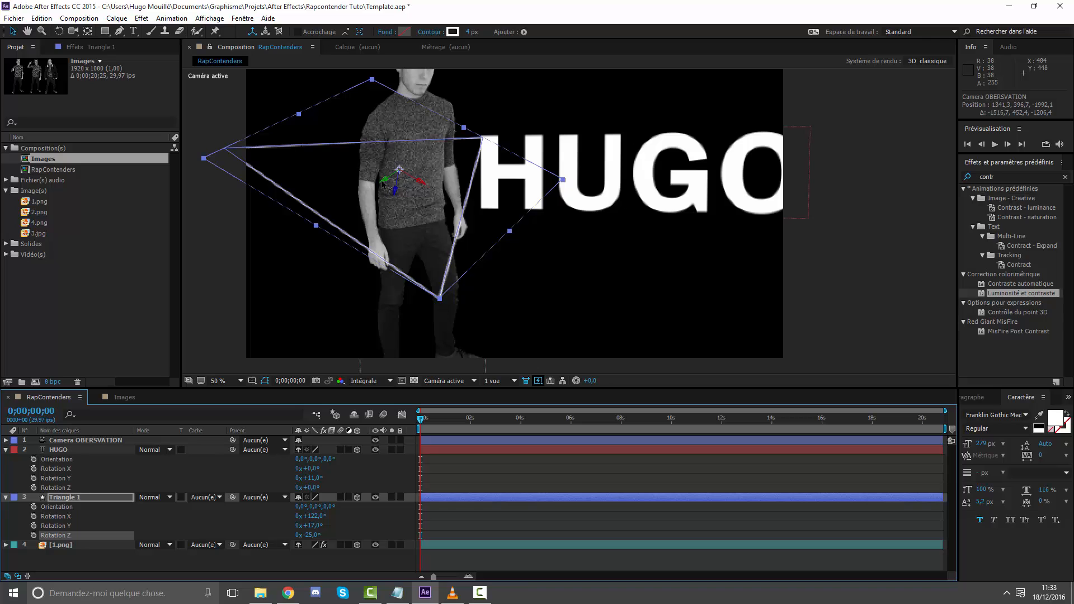
left_click_drag(383, 183, 645, 196)
left_click(74, 32)
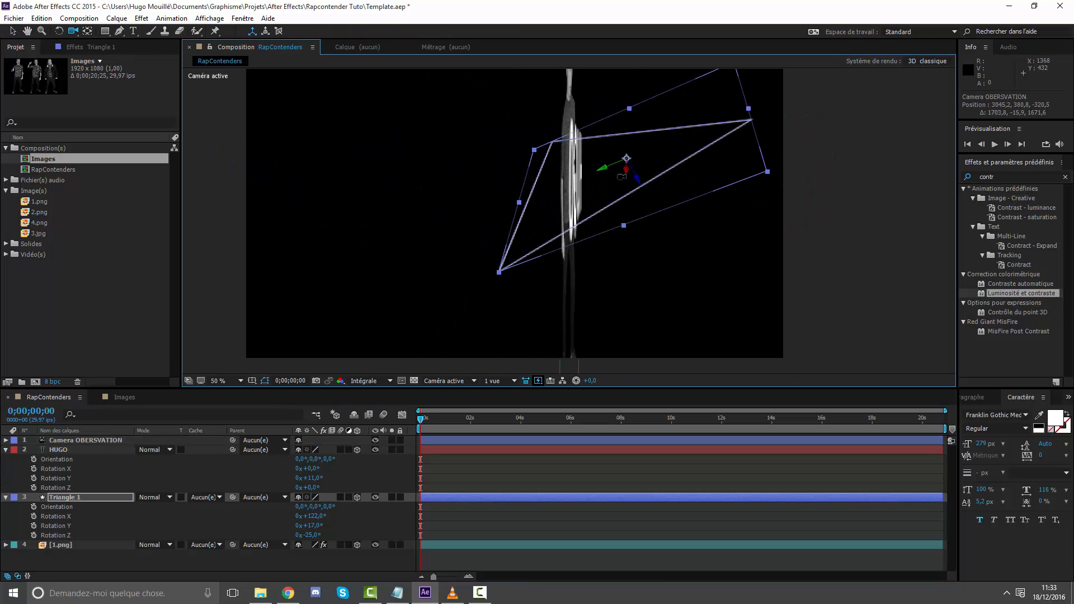
left_click(13, 31)
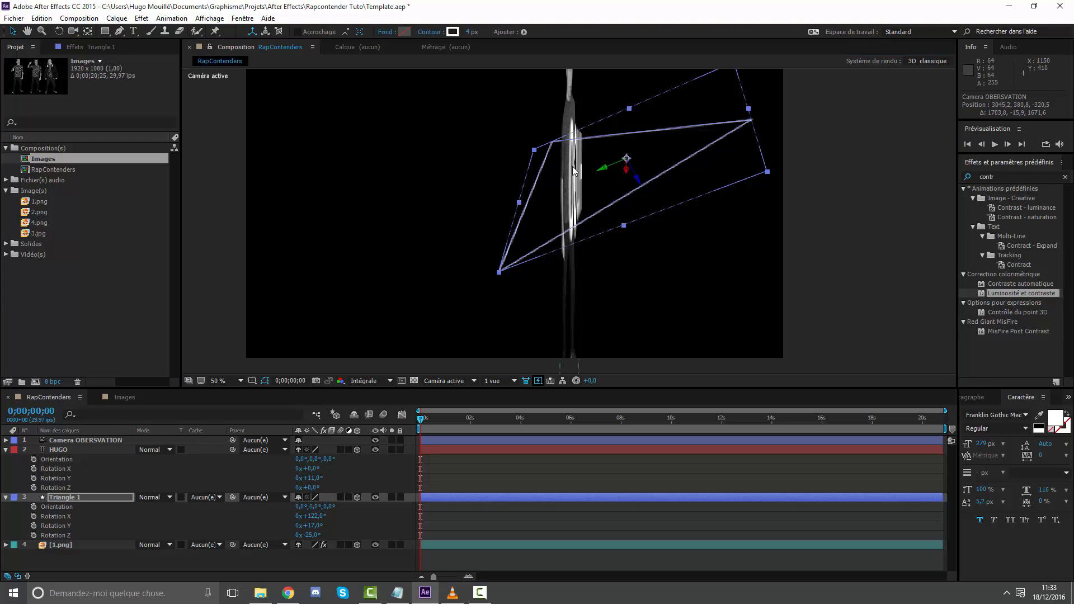
left_click_drag(601, 171, 593, 191)
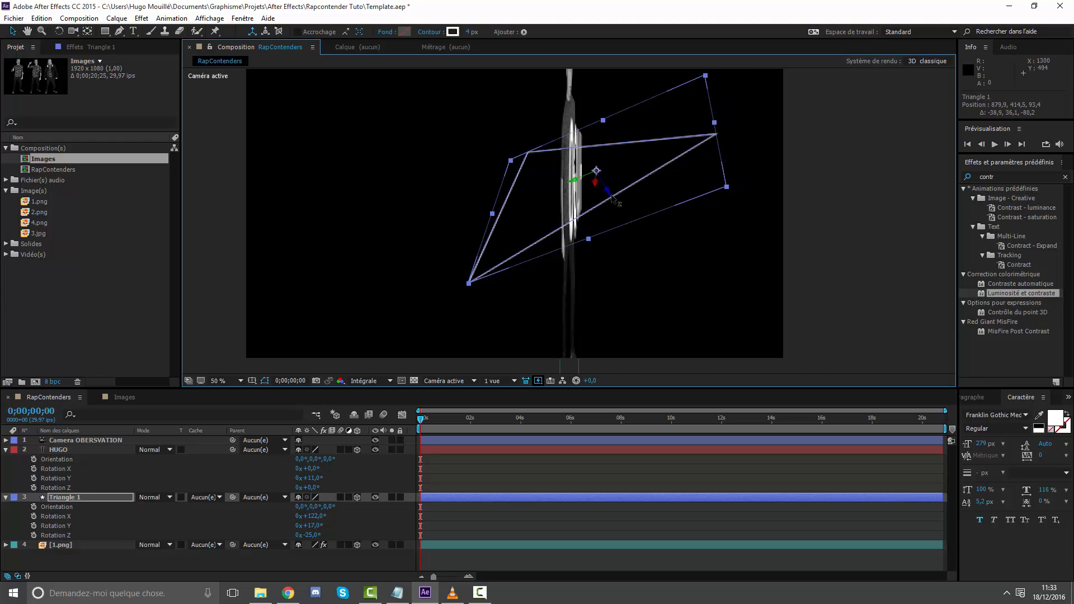
Step: Orbit the camera to about 1990, 191, -1805 and shift Triangle 1 to about 929, 414, 82
key("c")
left_click_drag(601, 194, 544, 189)
left_click(12, 30)
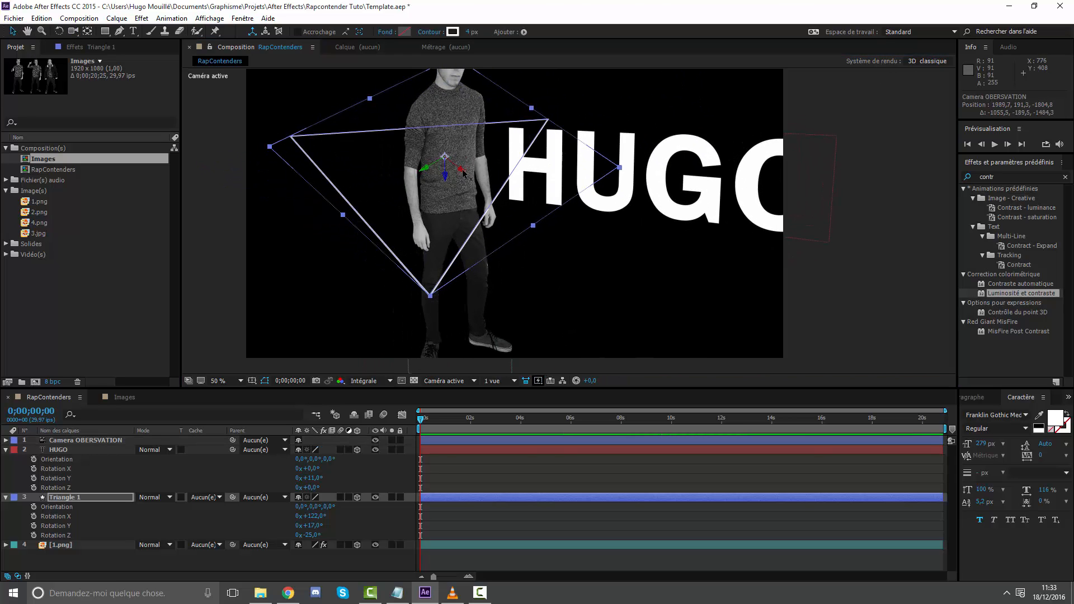
mouse_move(463, 175)
left_mouse_down()
mouse_move(472, 182)
mouse_move(438, 174)
mouse_move(457, 175)
left_mouse_up()
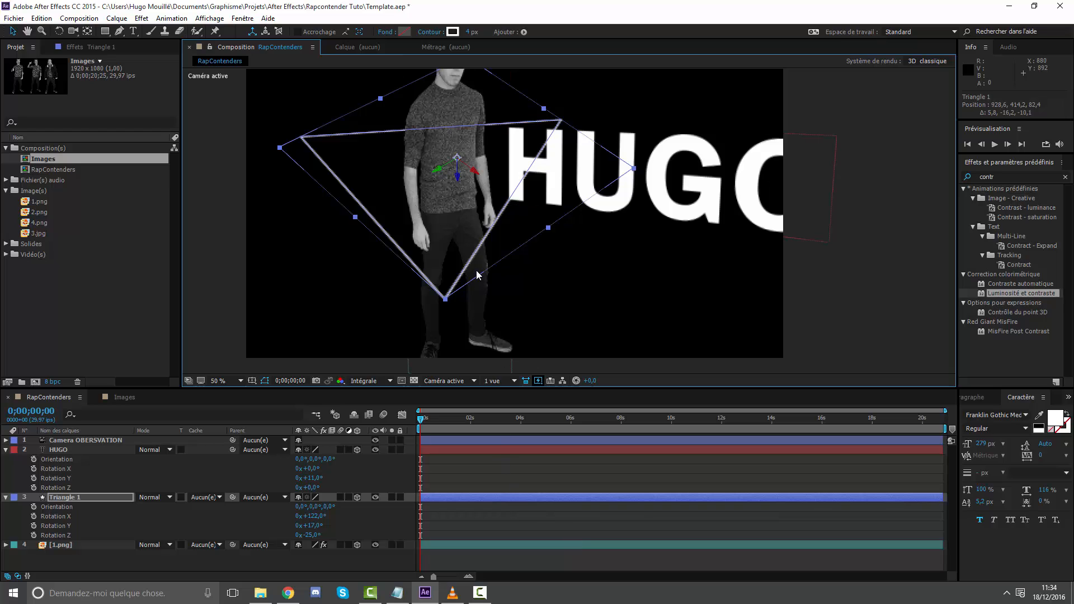
Step: Orbit the camera to about 1733, 492, -1928 and move the current time to 0;00;02;01
left_click(73, 31)
left_click_drag(425, 171, 472, 418)
left_click(471, 419)
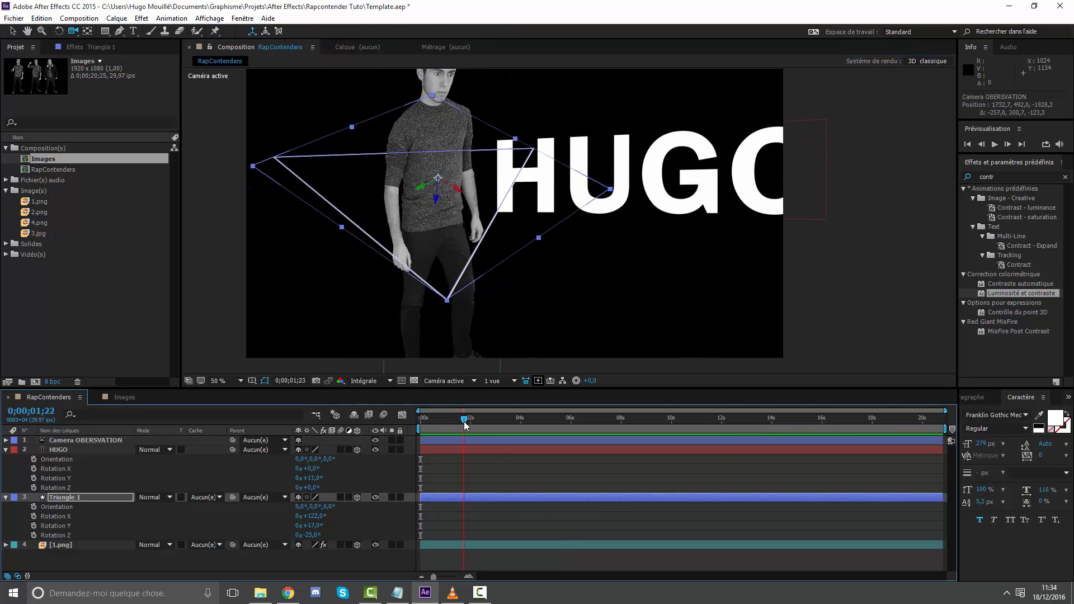
Step: Deselect everything and collapse the rotation properties of Triangle 1 and the name text layer
left_click(399, 481)
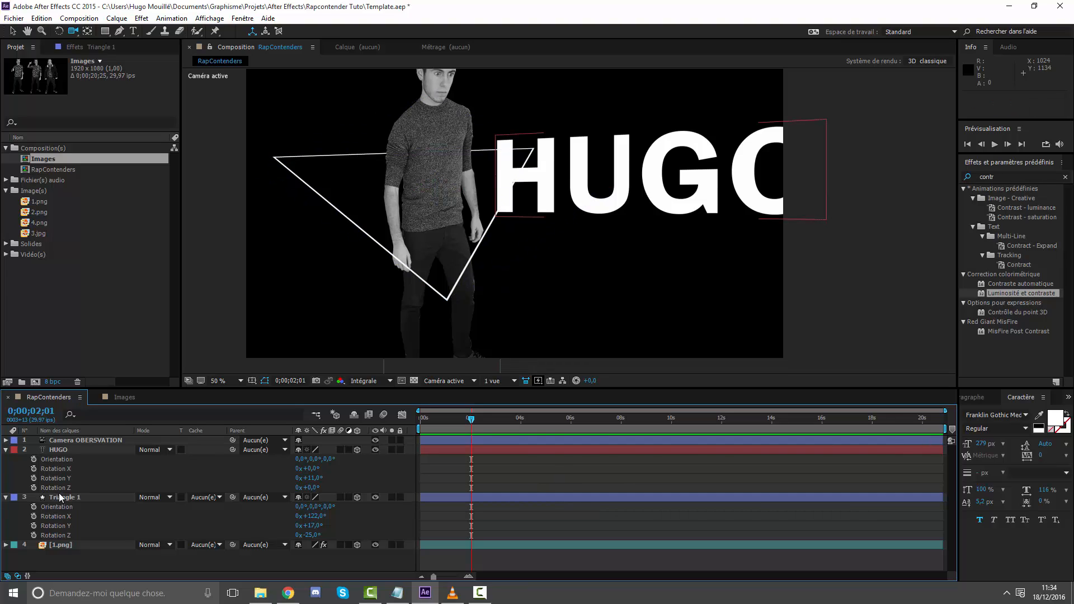
left_click(5, 497)
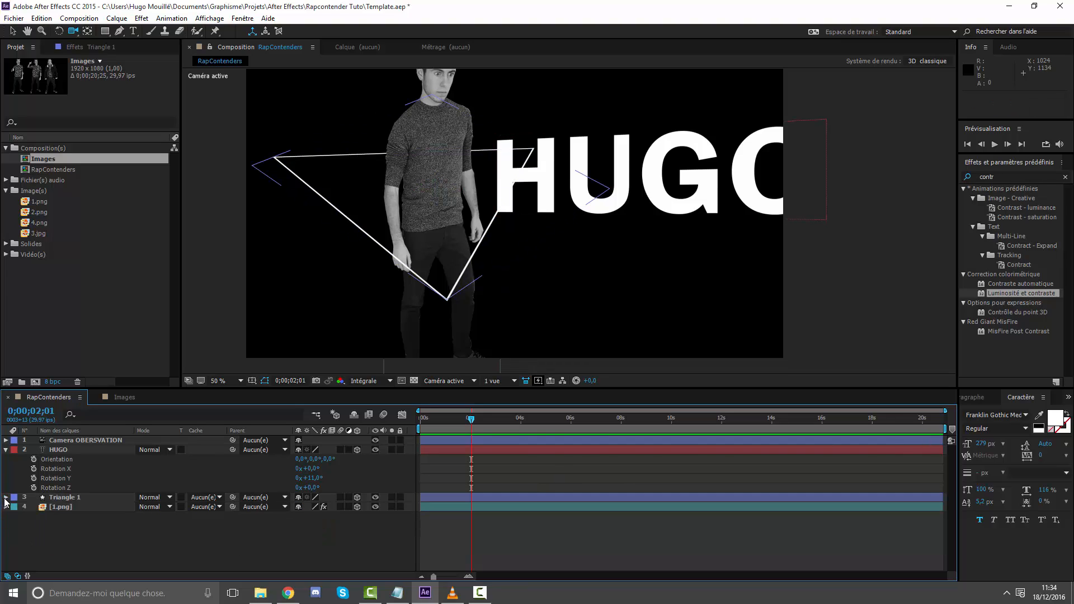
left_click(6, 449)
Step: Change Triangle 1's label colour to Orange
left_click(12, 460)
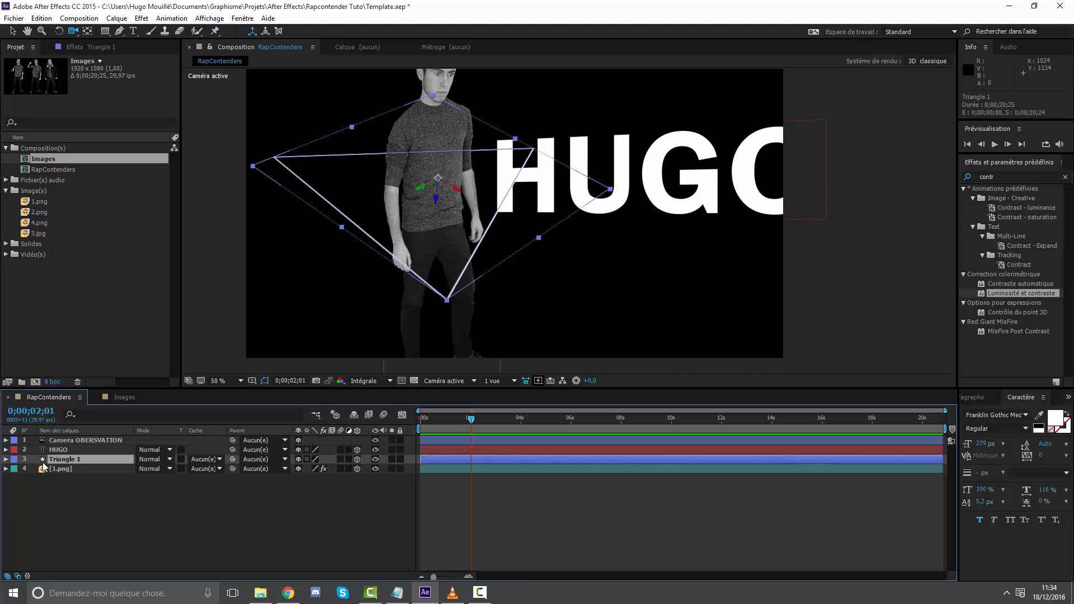
left_click(14, 459)
left_click(40, 442)
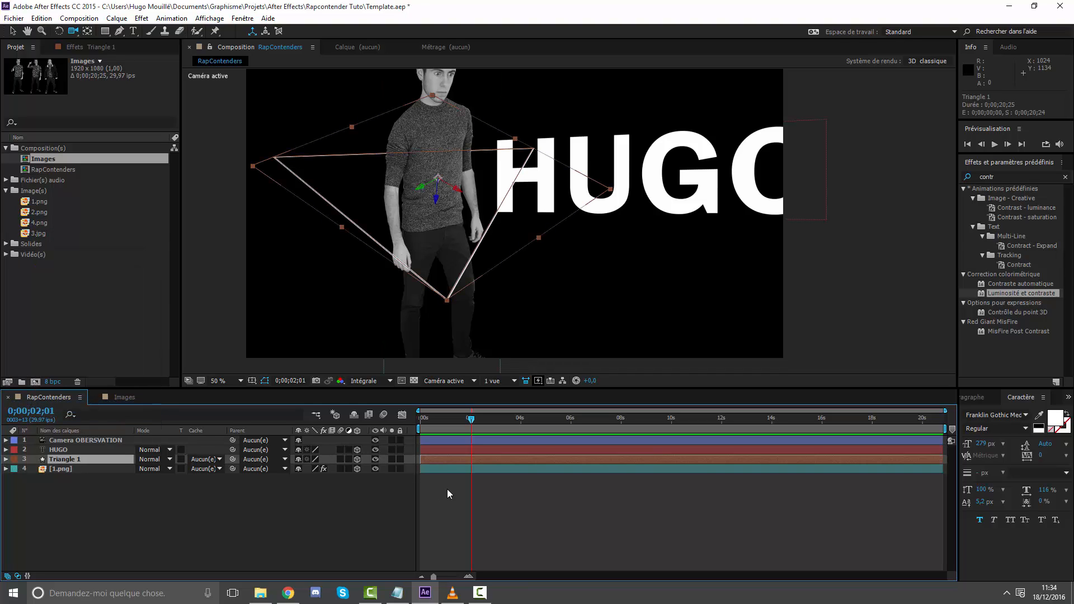
left_click(447, 489)
left_click(428, 456)
left_click(13, 460)
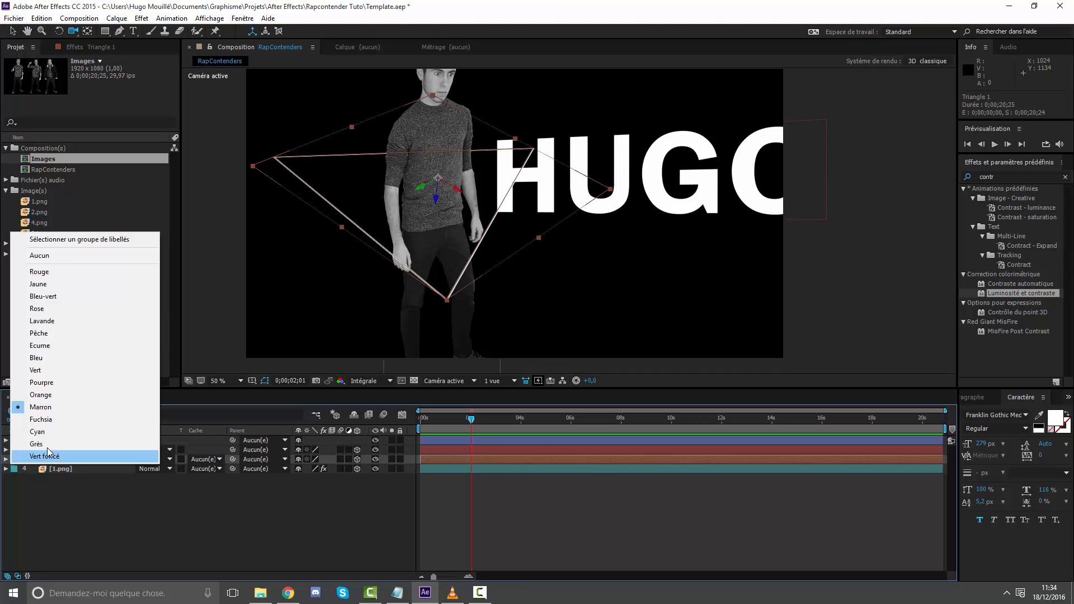
left_click(61, 396)
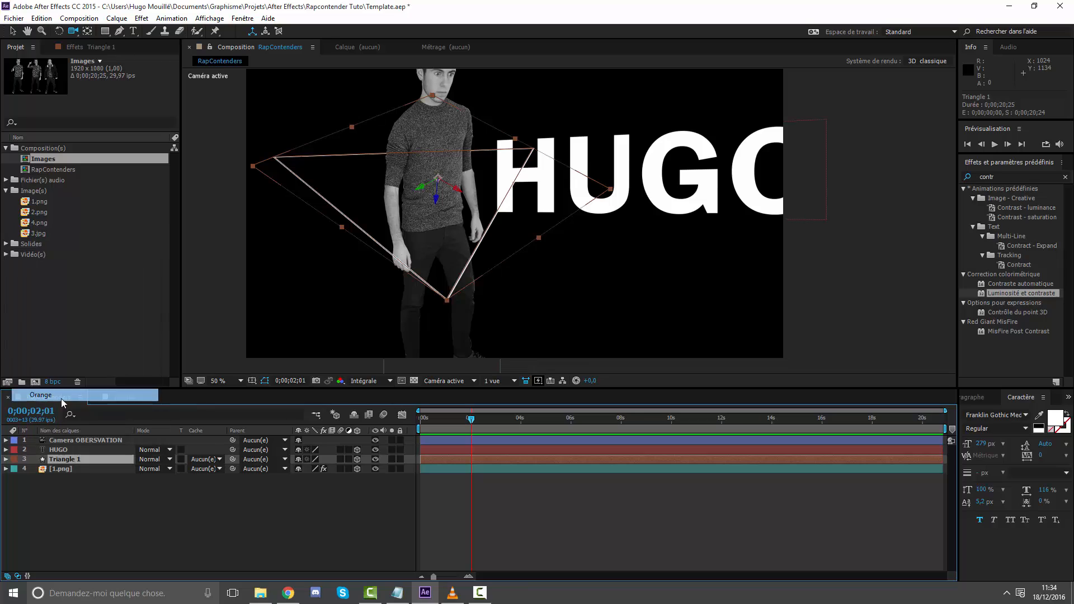
left_click(477, 511)
Step: Keyframe Triangle 1's current scale at 0;00;01;00 and set its scale to 0% at 0;00;00;00
left_click(429, 458)
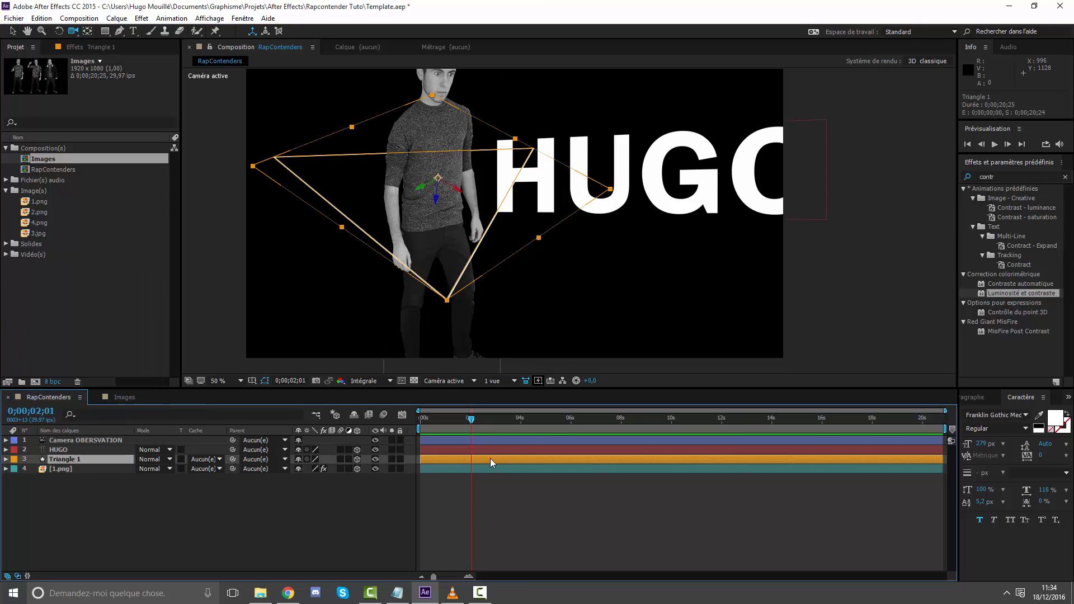
key("s")
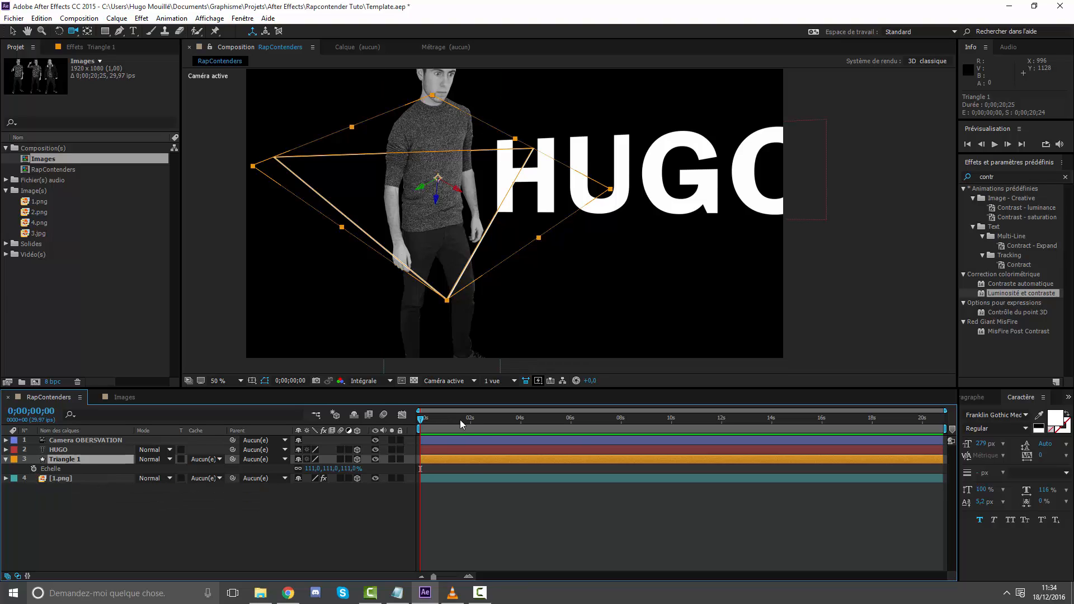
left_click_drag(942, 410, 660, 411)
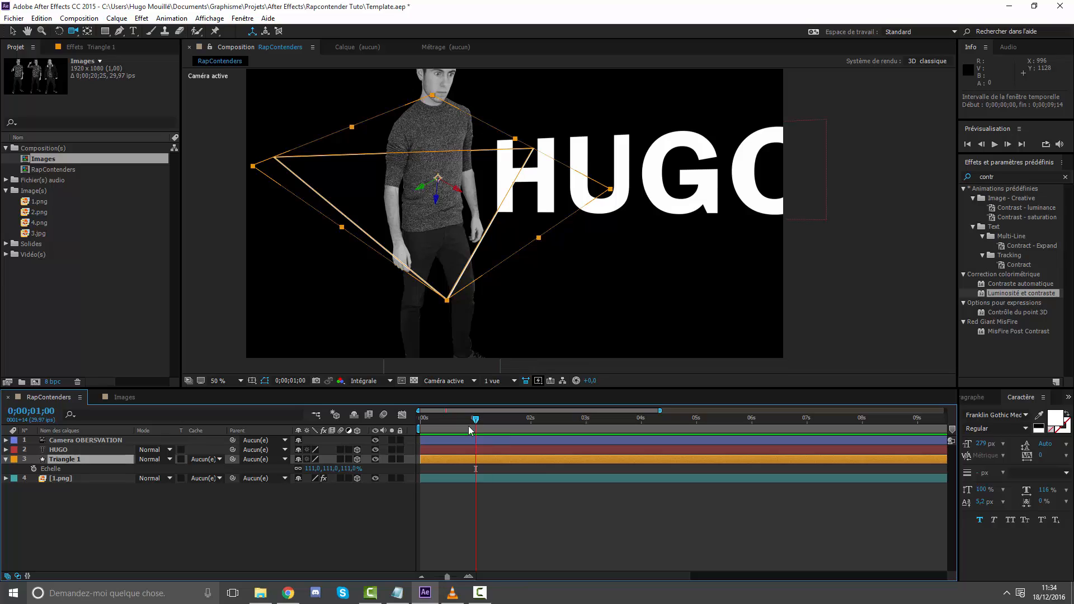
left_click(33, 469)
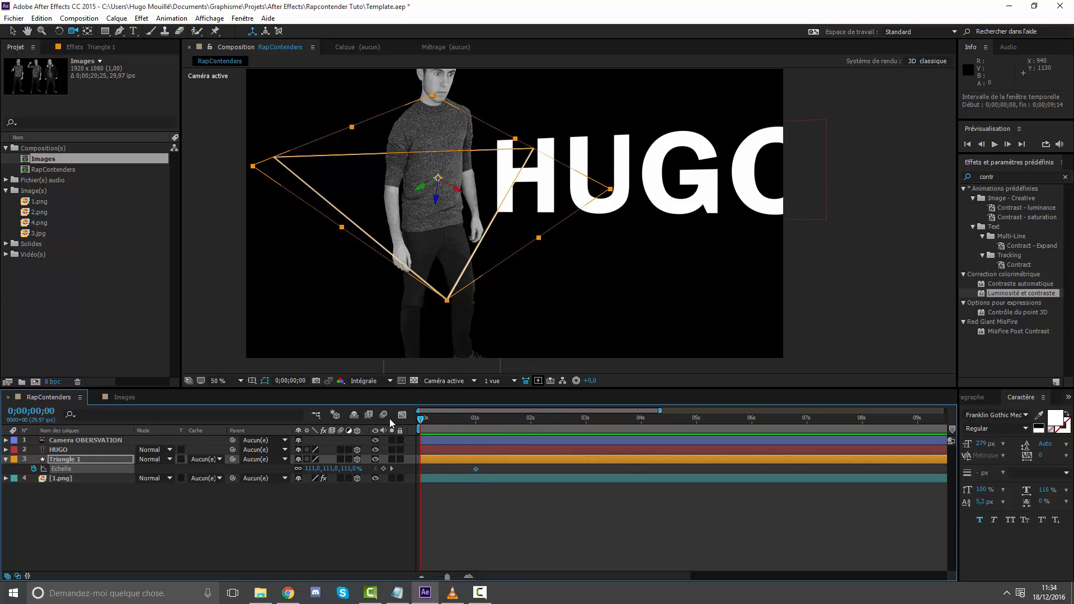
left_click(352, 469)
type("0")
key("Return")
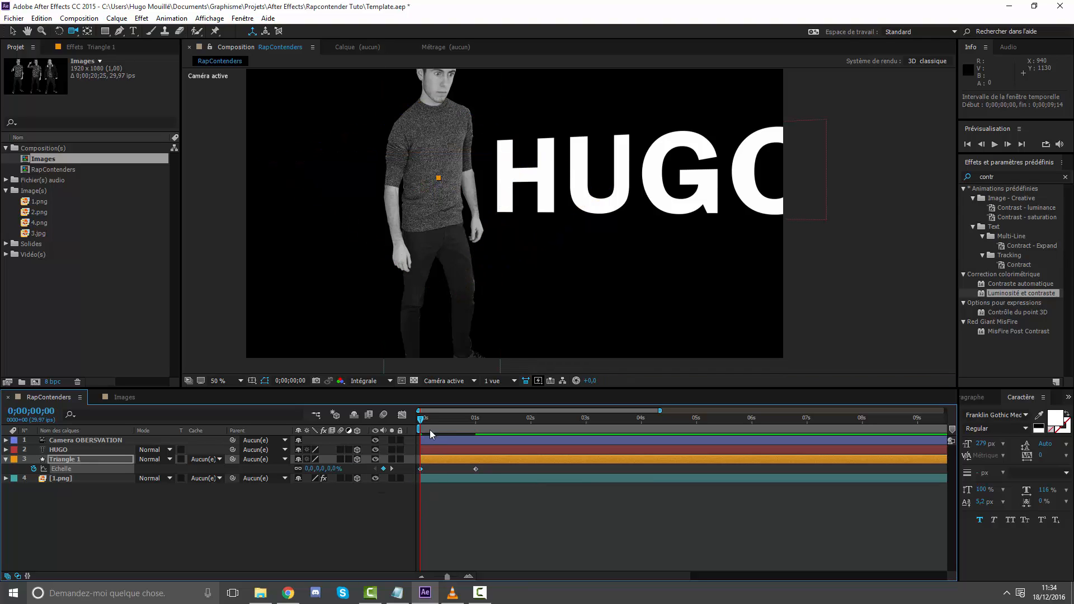
Step: Scrub through and play back the triangle's scale animation from the start
mouse_move(420, 420)
left_mouse_down()
mouse_move(503, 429)
mouse_move(421, 428)
left_mouse_up()
left_click(511, 561)
left_click(475, 429)
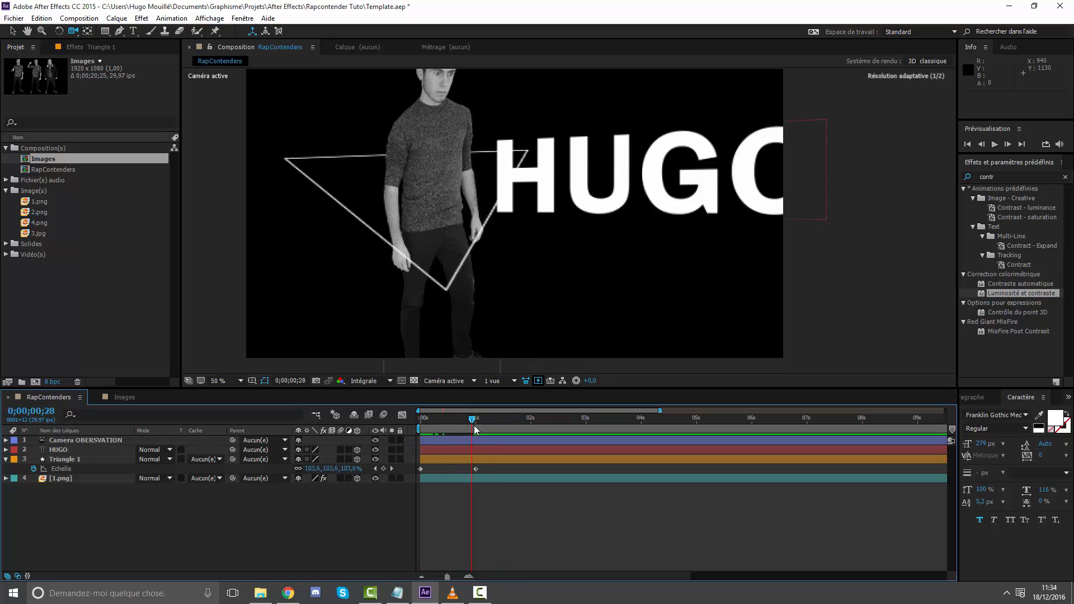
key("space")
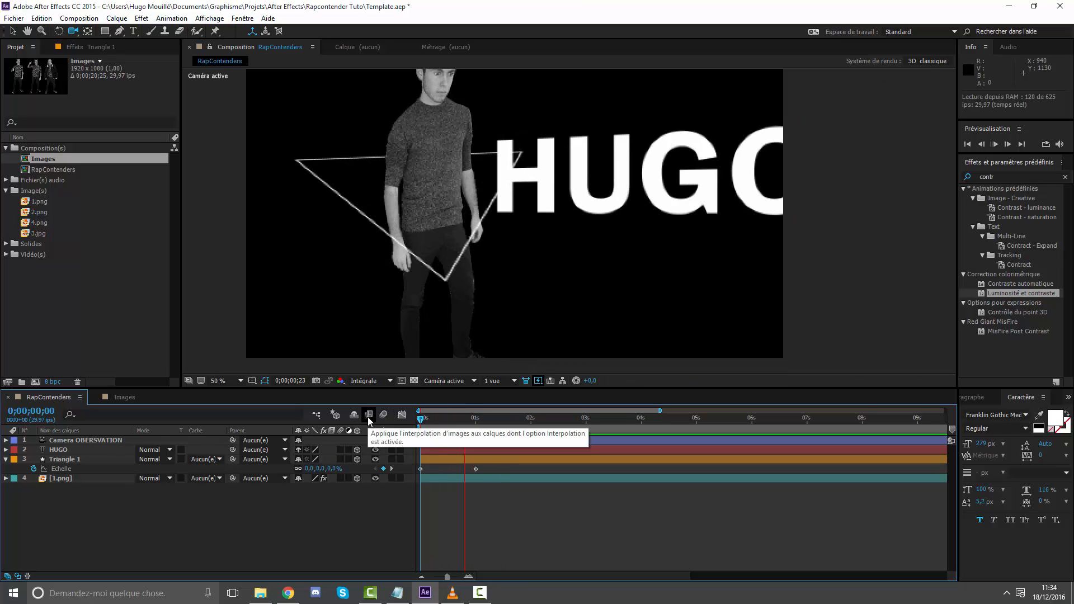
key("space")
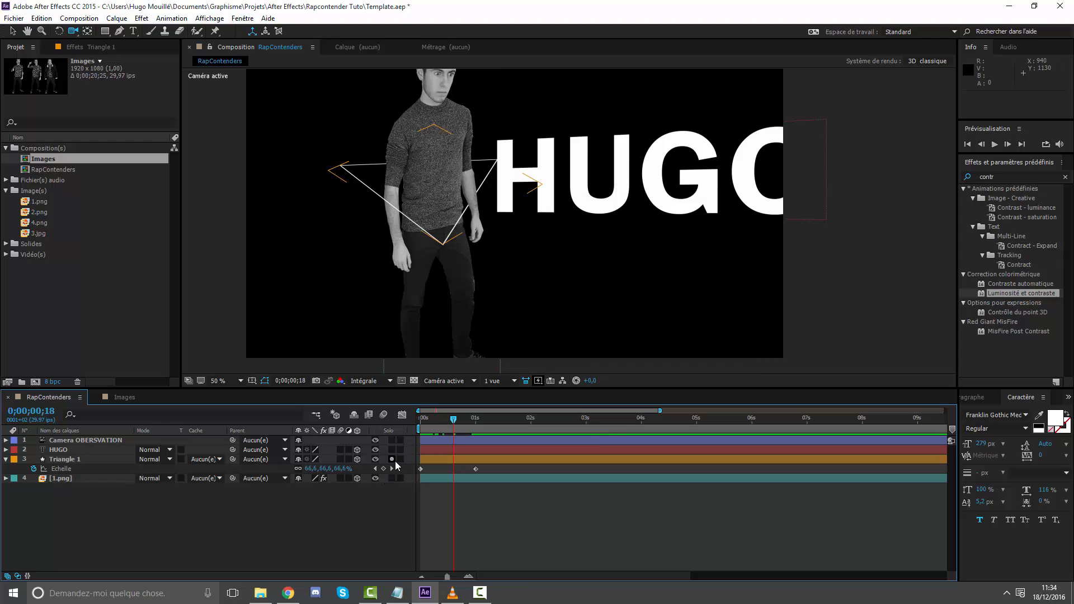
Step: Solo Triangle 1 and preview its growth on its own
left_click(391, 459)
key("space")
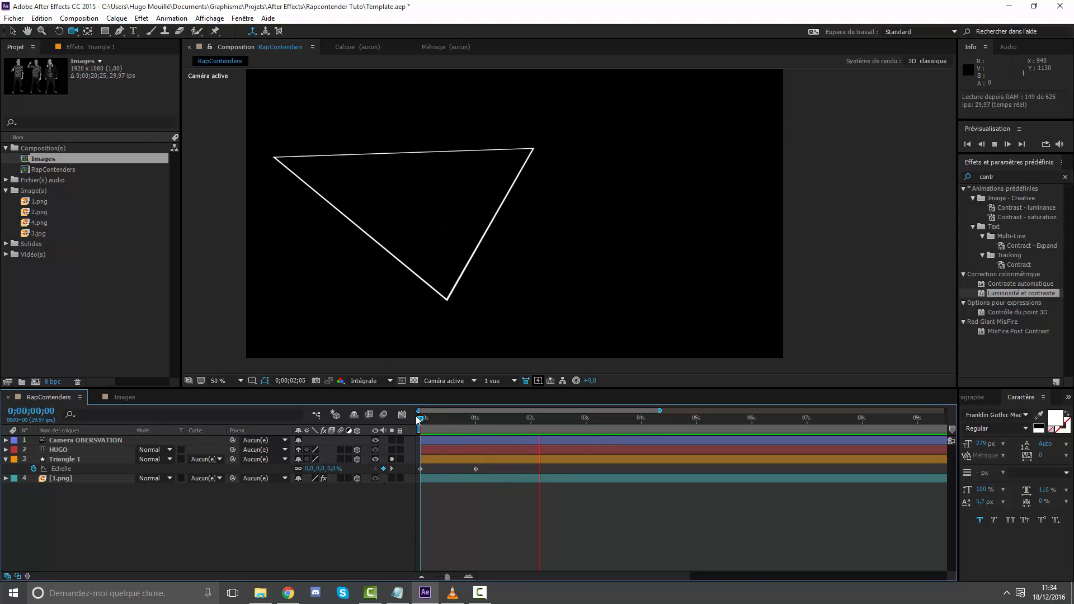
key("space")
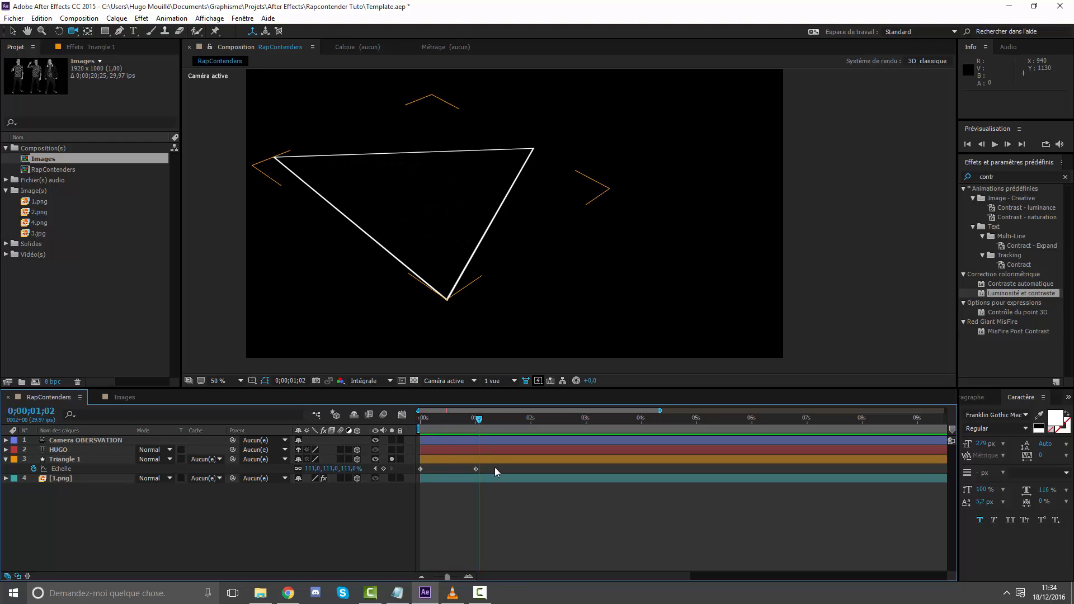
Step: Display Triangle 1's Scale curve in the graph editor, with the time range narrowed to end at 0;00;02;14
left_click(401, 414)
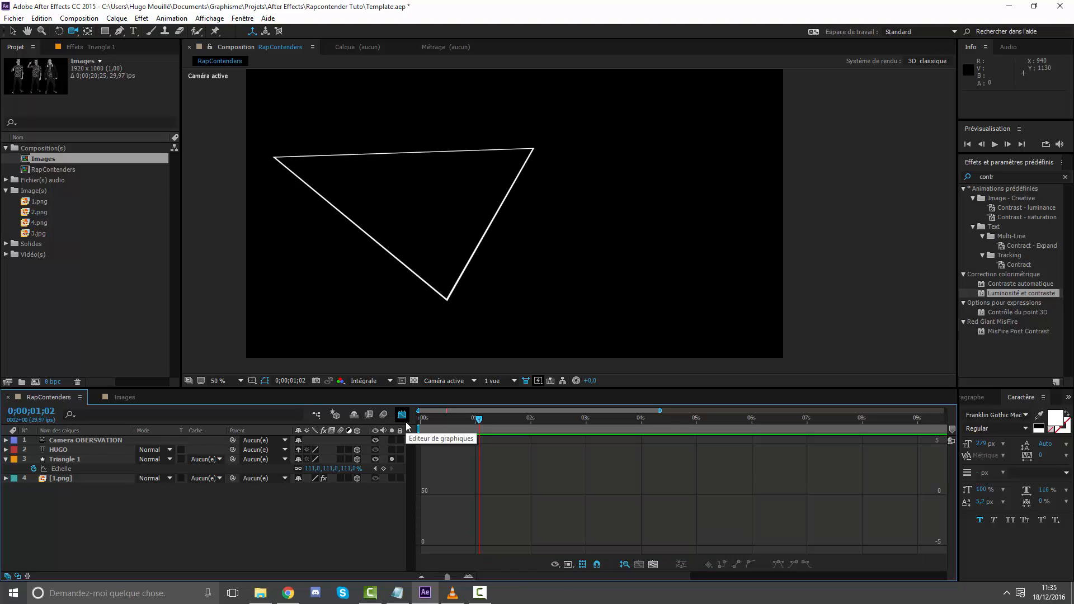
left_click(62, 471)
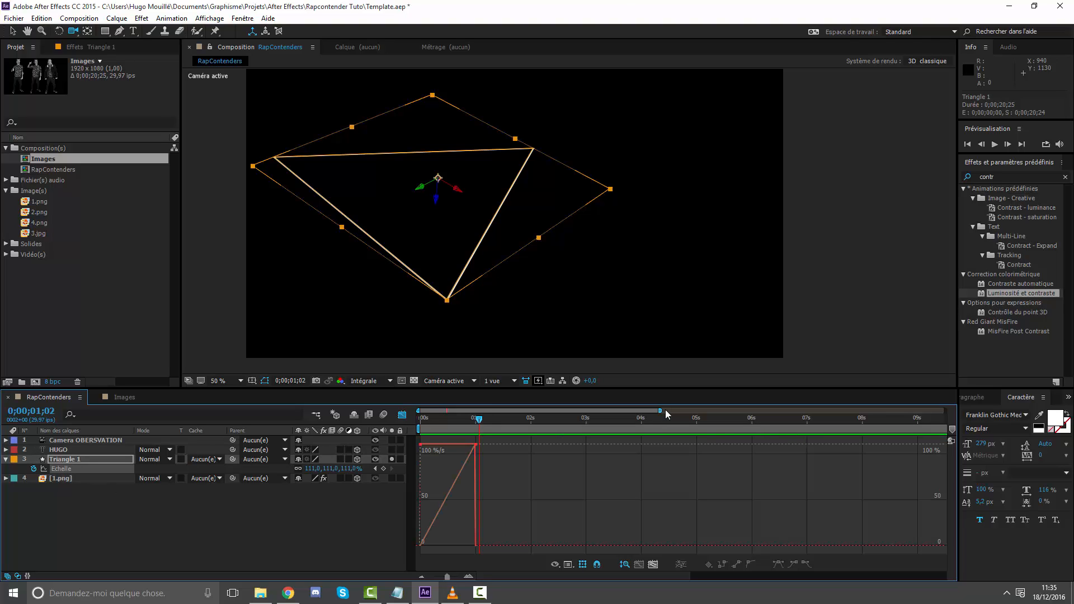
left_click_drag(666, 414, 484, 414)
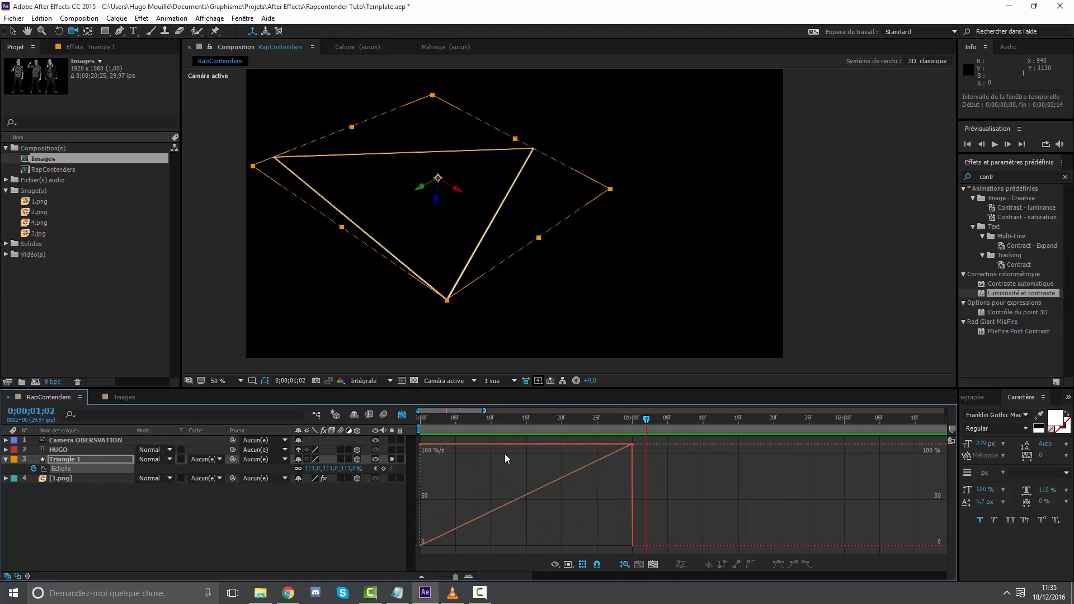
mouse_move(526, 496)
mouse_move(630, 447)
Step: Select both of Triangle 1's Scale keyframes and apply Easy Ease to them
left_click(89, 468)
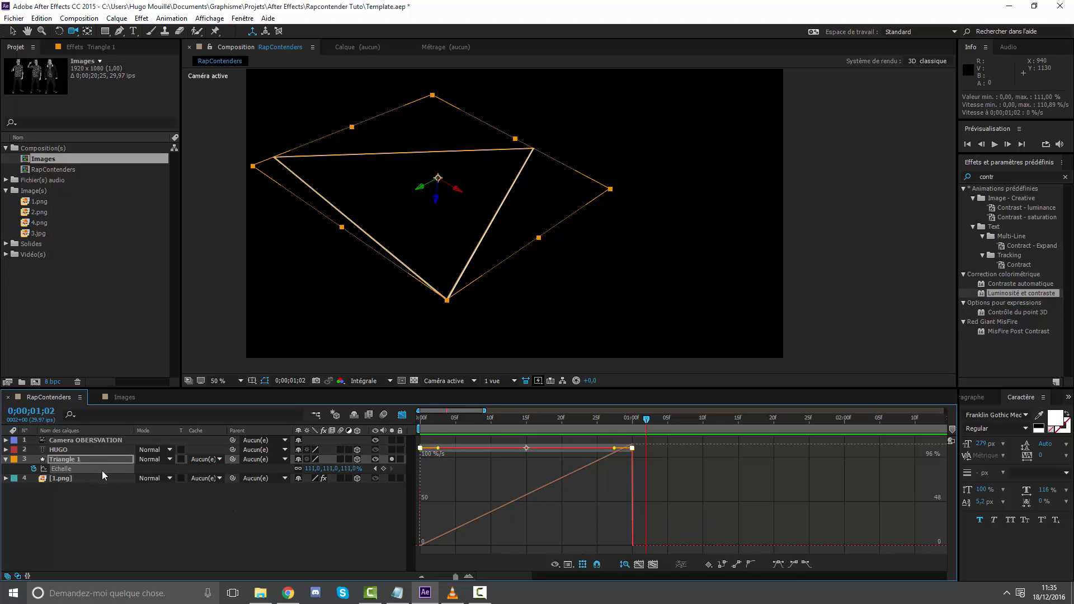
left_click(783, 568)
left_click(783, 568)
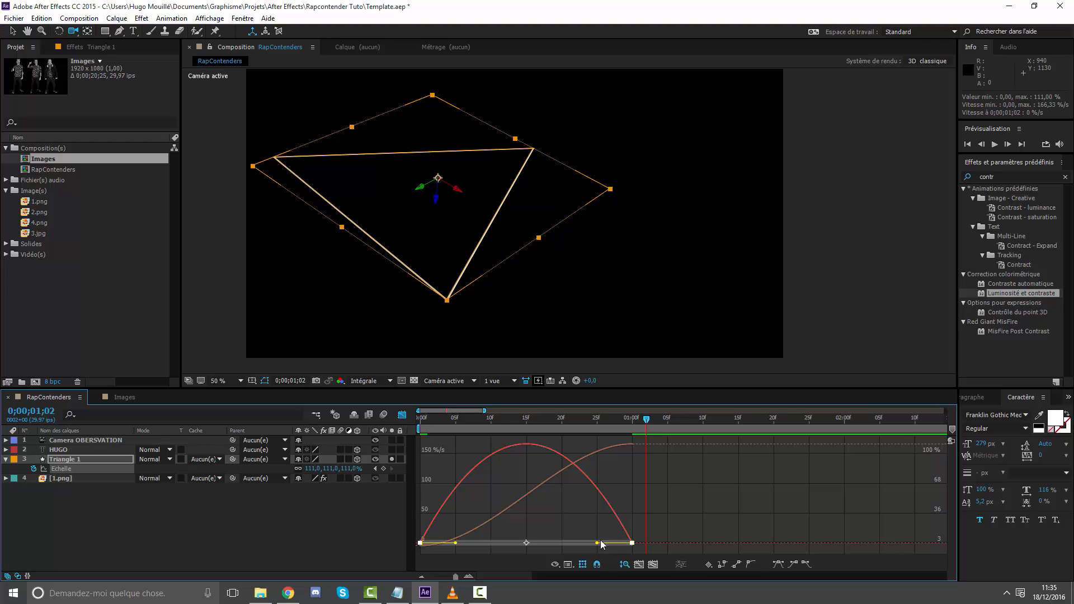
Step: Preview and scrub the eased scale animation, then return to 0;00;00;00
key("space")
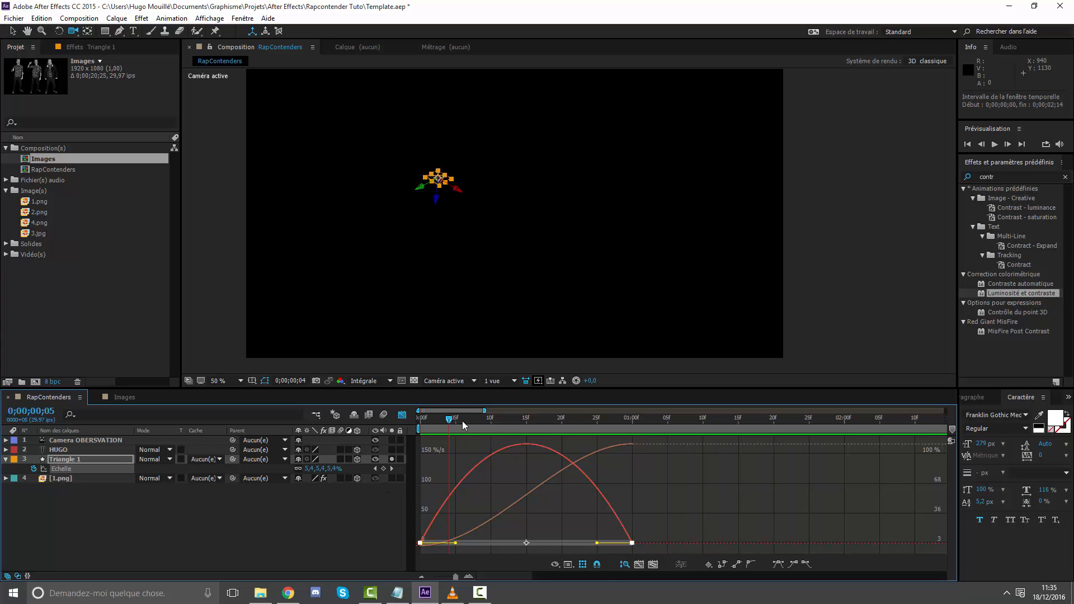
left_click(519, 419)
left_click_drag(539, 418, 376, 490)
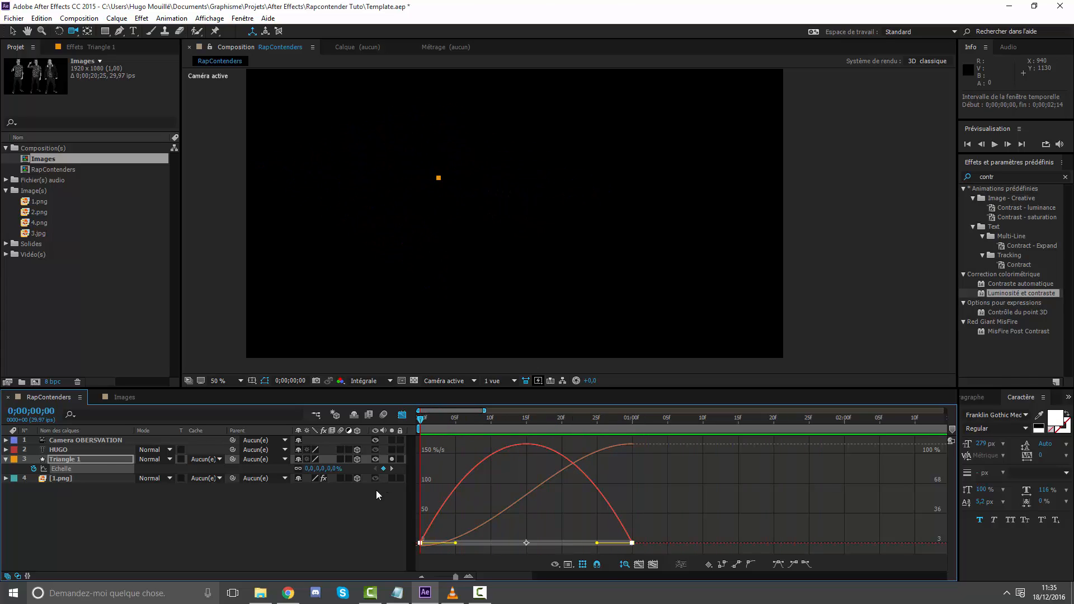
left_click(376, 490)
Step: Reselect the Scale keyframes and hide the reference graph, leaving only the speed graph shown
left_click(93, 469)
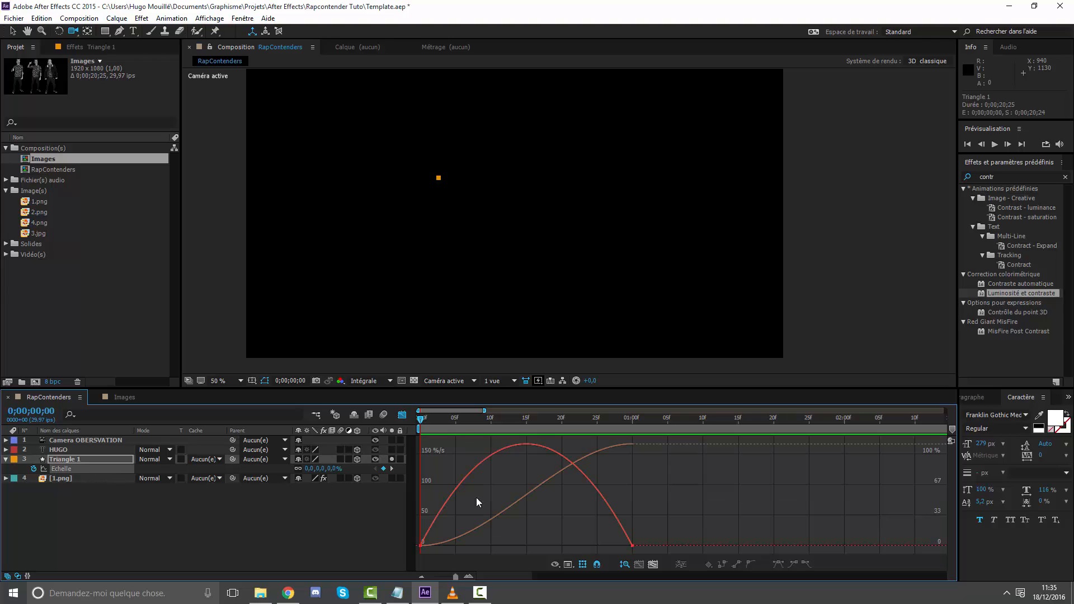
left_click(619, 530)
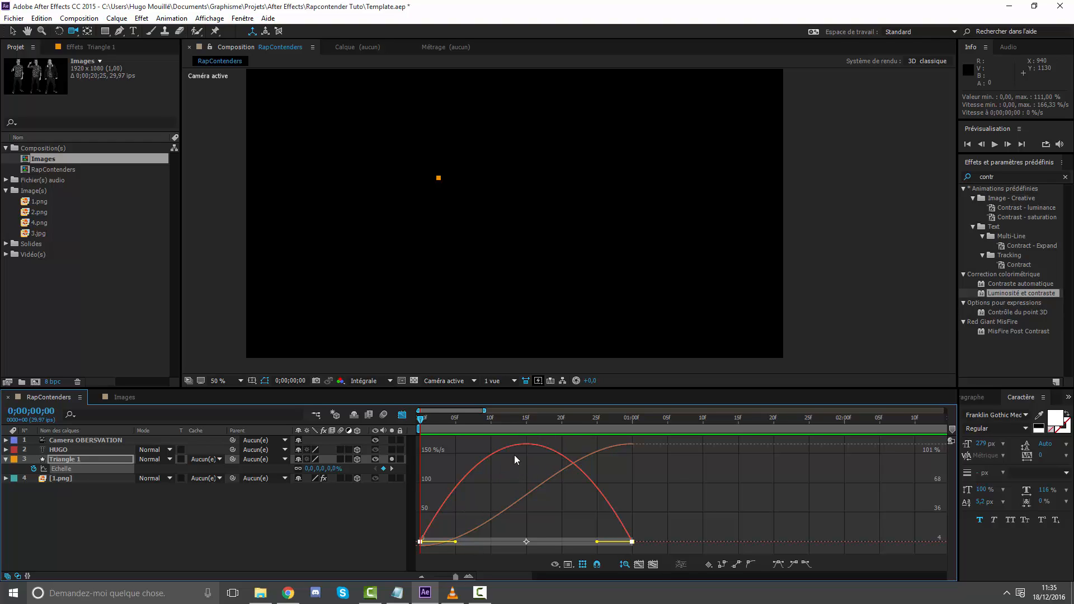
left_click(568, 565)
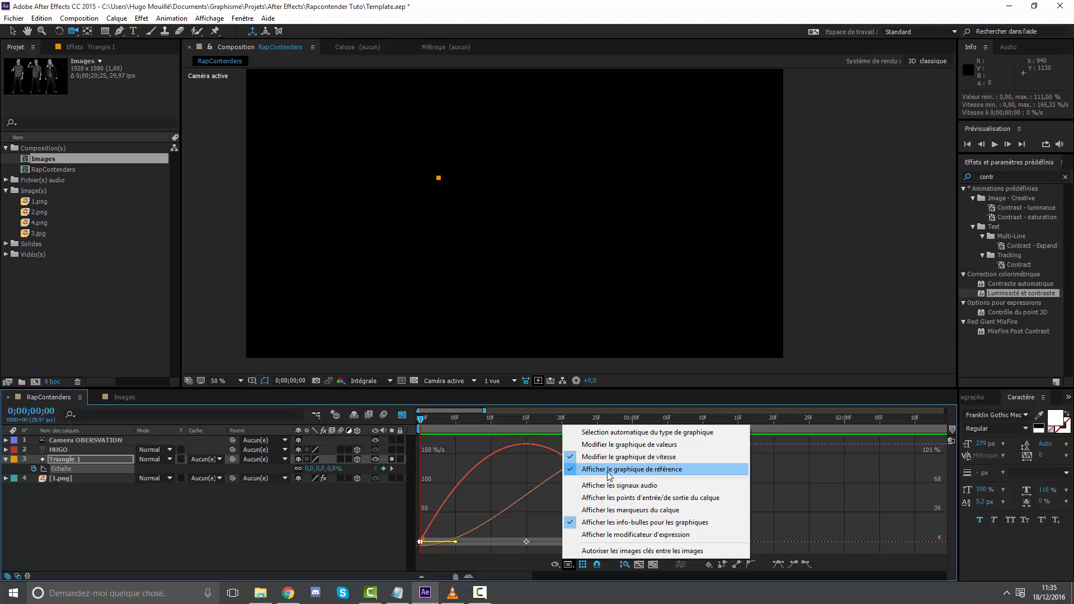
left_click(628, 472)
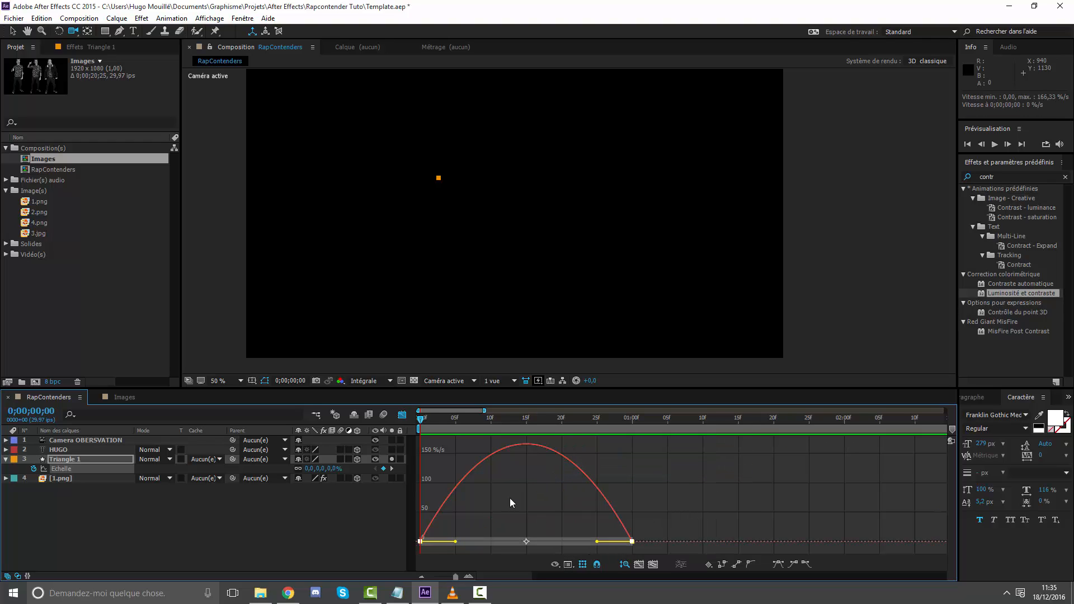
Step: Show the reference graph and pull Triangle 1's last Scale keyframe handle toward the first keyframe, making the growth start fast and slow down
left_click(569, 565)
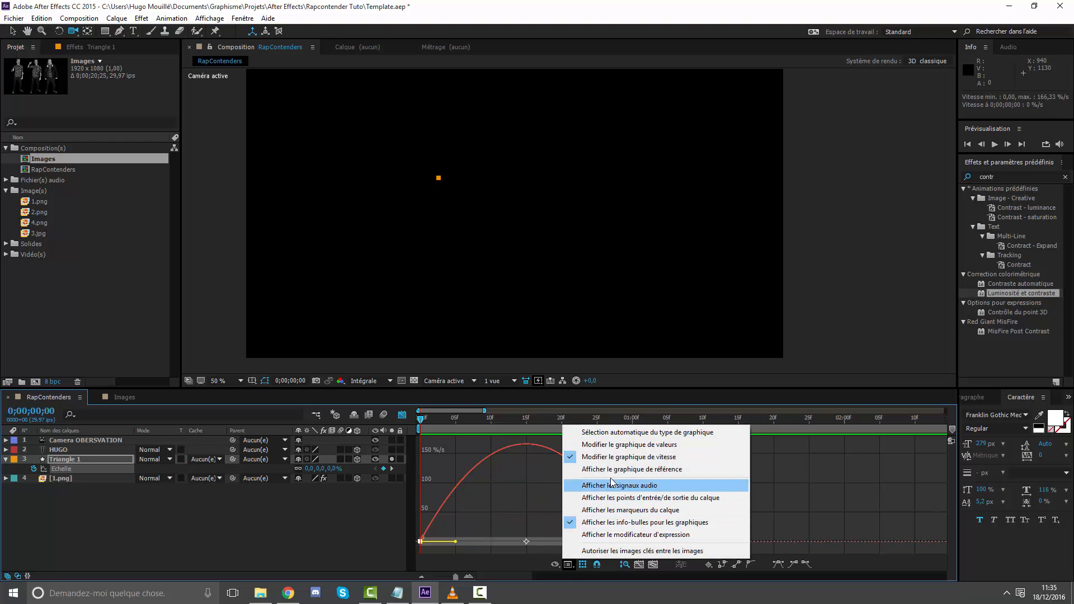
left_click(614, 473)
left_click(568, 565)
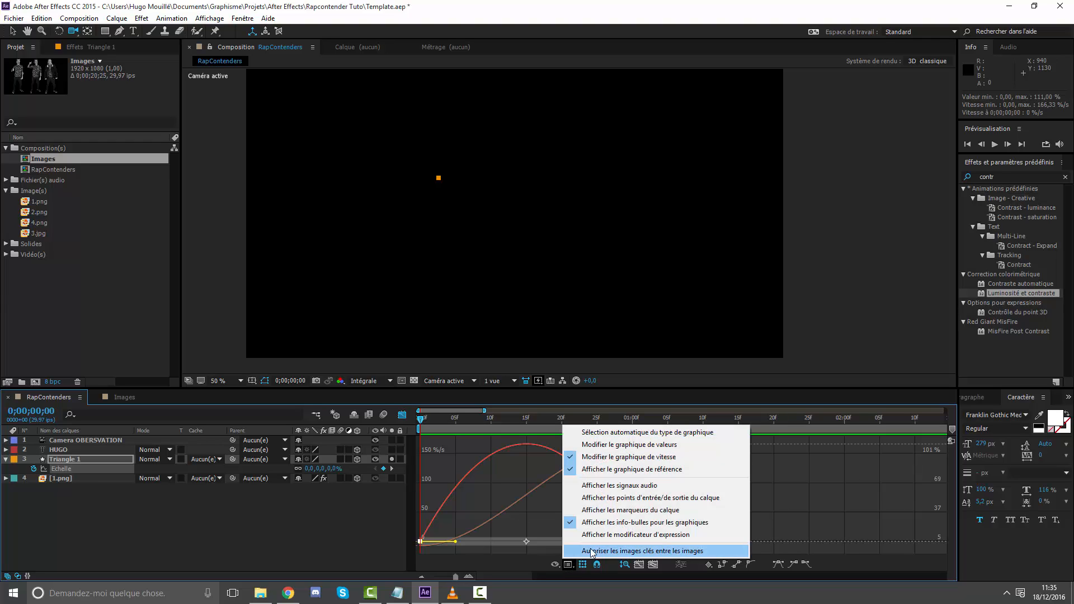
left_click(464, 485)
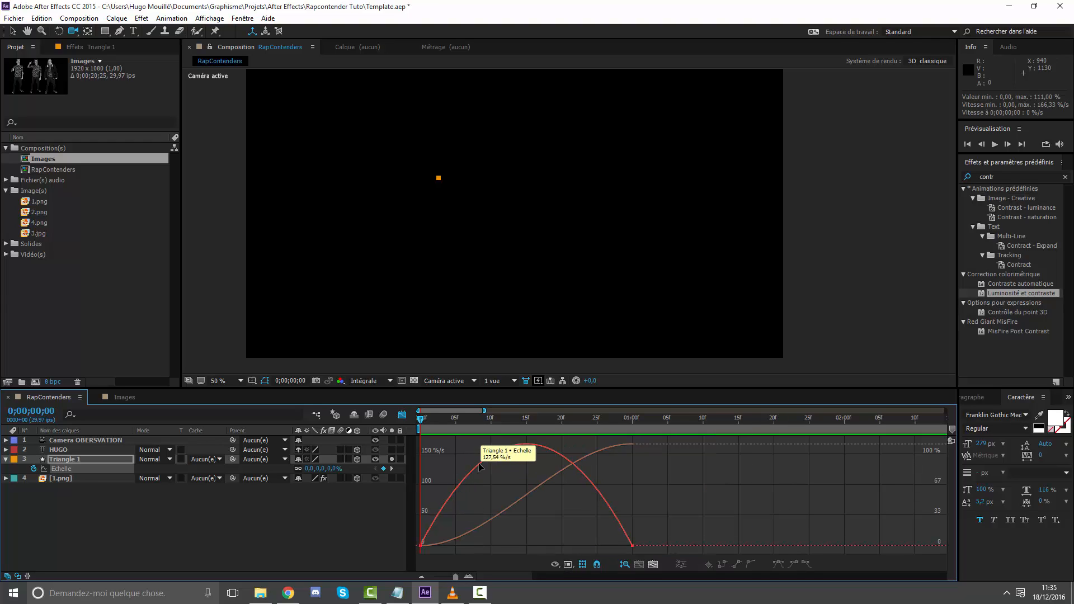
left_click(479, 464)
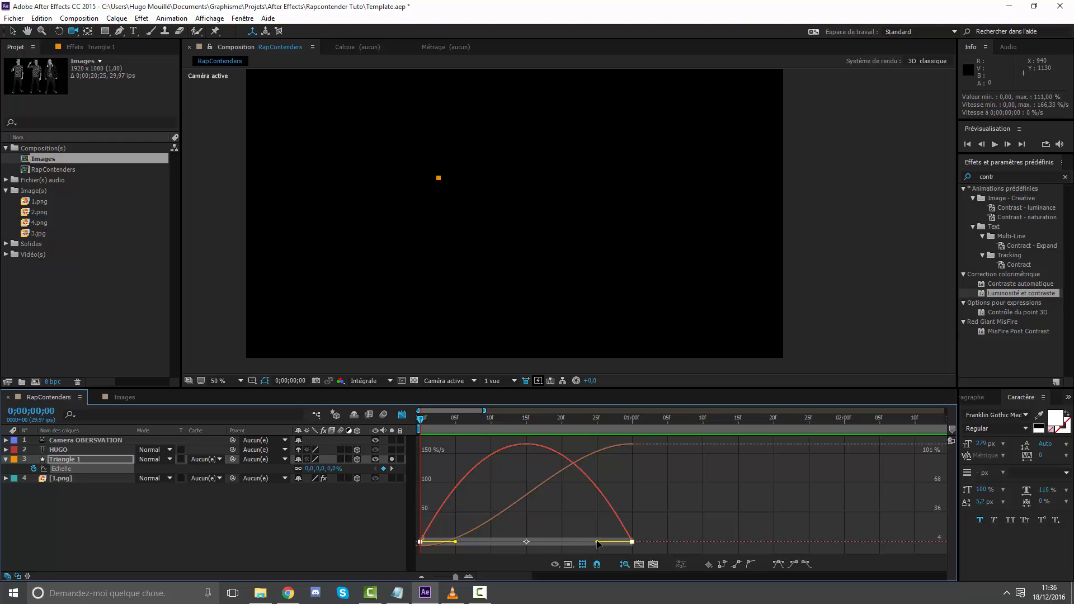
left_click_drag(597, 543, 512, 543)
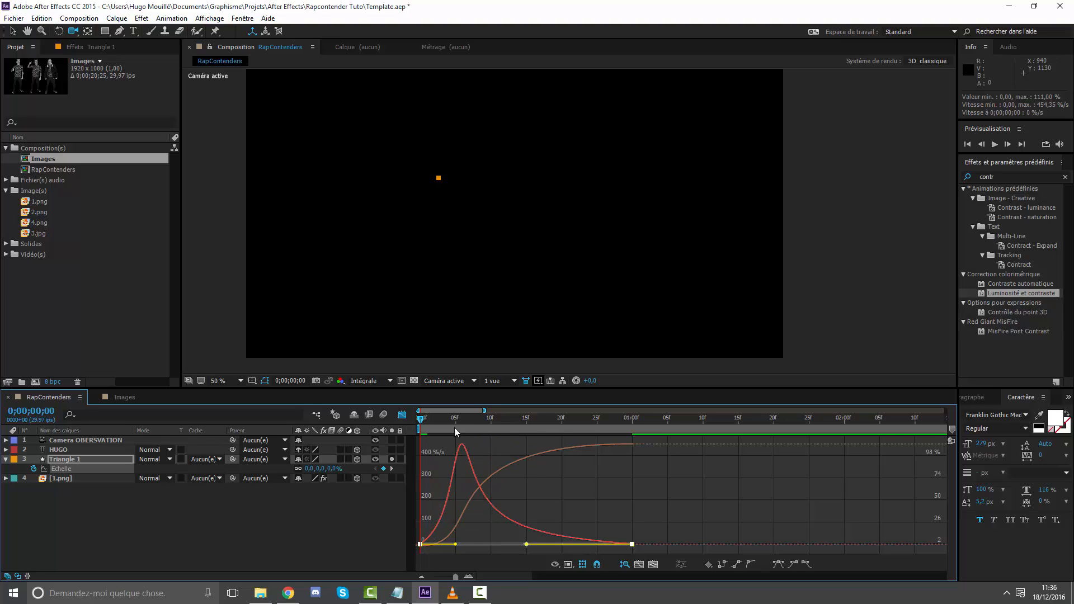
Step: Preview Triangle 1's reshaped scale animation and return to 0;00;00;00
left_click(298, 505)
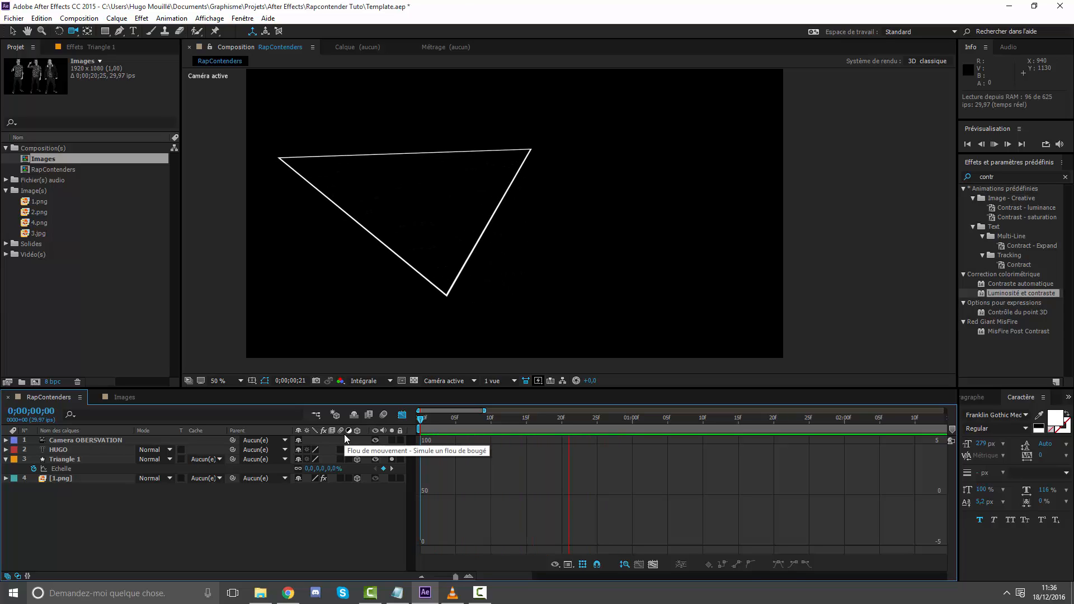
left_click(383, 415)
mouse_move(436, 418)
left_mouse_down()
mouse_move(554, 425)
mouse_move(441, 429)
mouse_move(581, 422)
mouse_move(434, 419)
left_mouse_up()
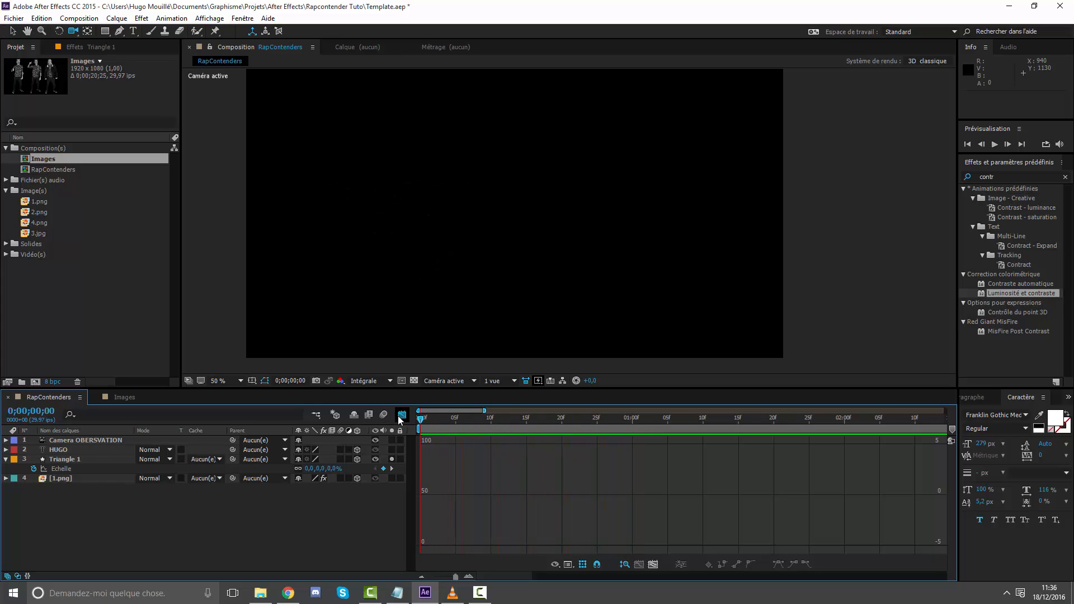
Step: Close the graph editor, turn off Solo for Triangle 1, and preview its animation together with the photo and name text
left_click(401, 415)
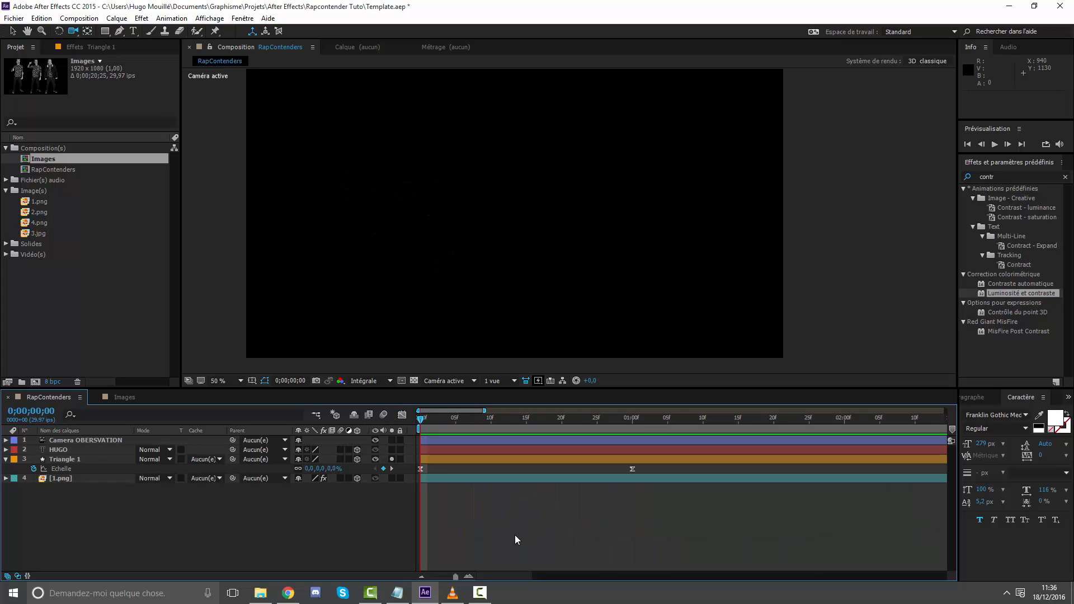
left_click(391, 459)
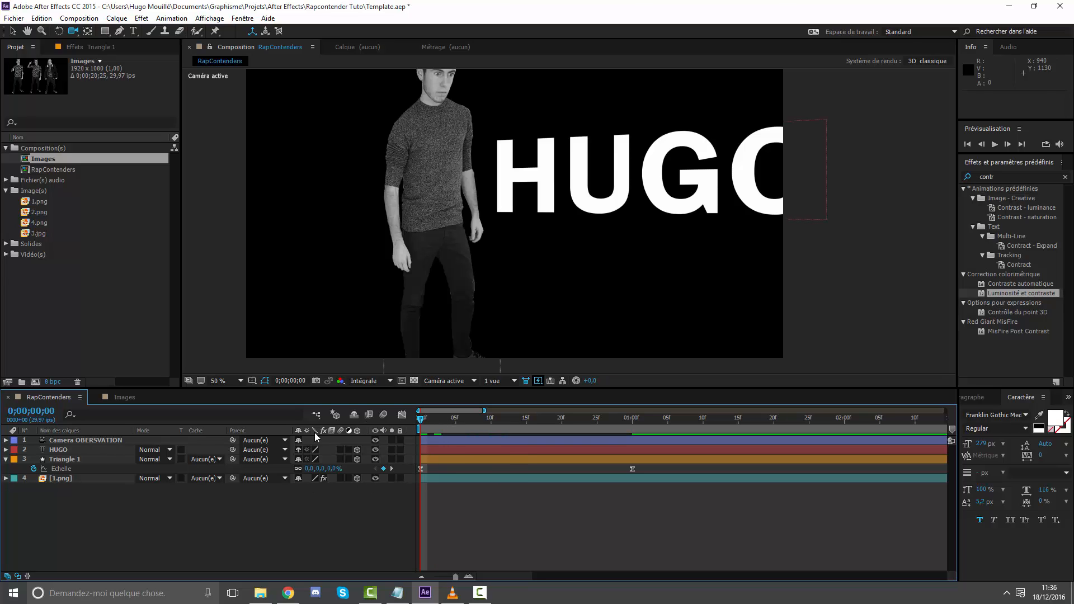
key("space")
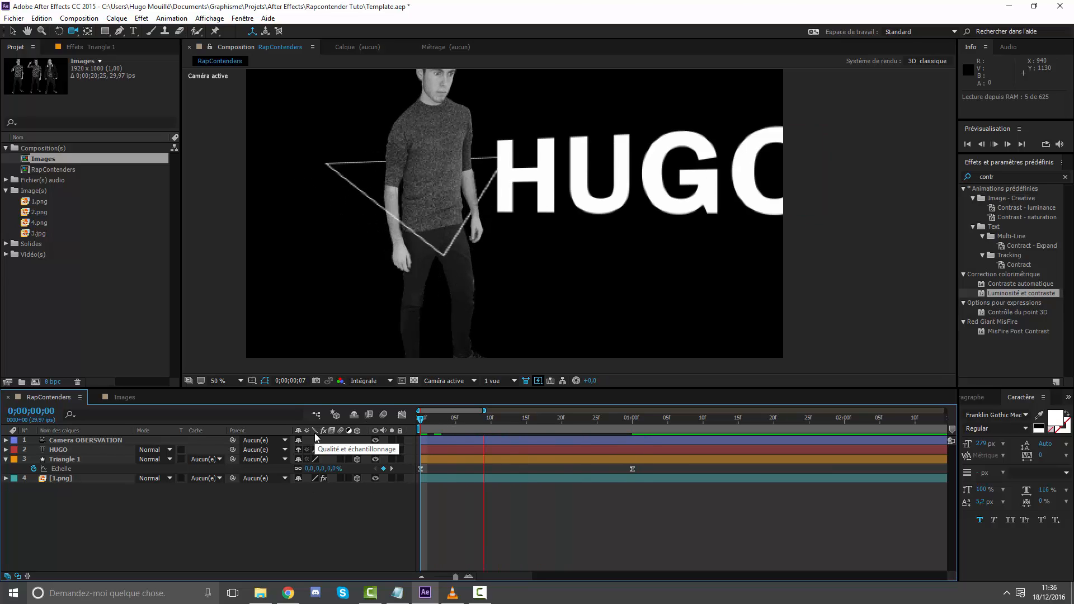
left_click(448, 420)
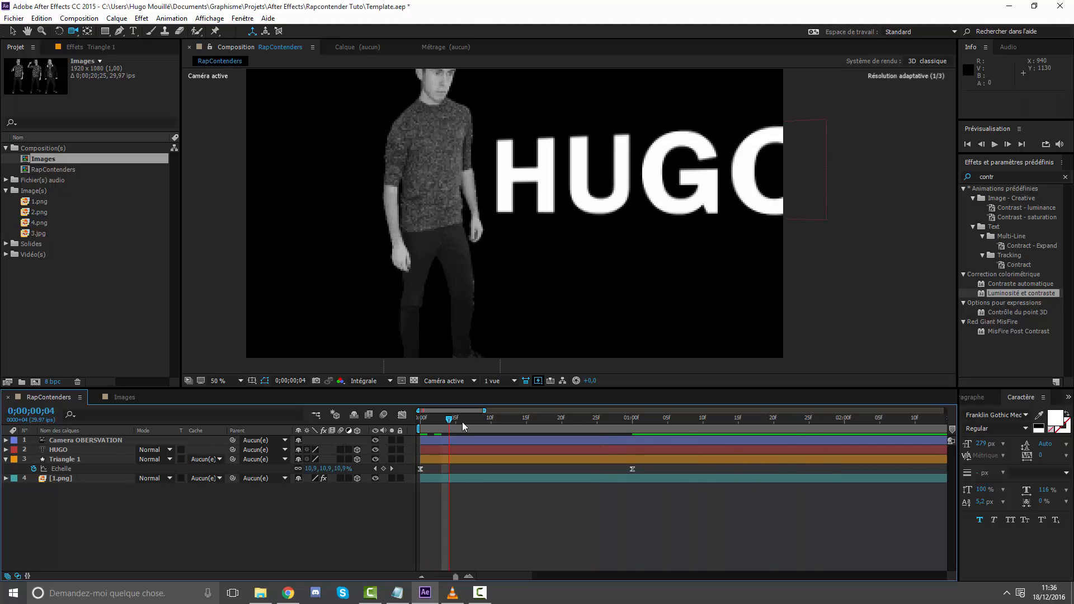
left_click_drag(462, 422, 370, 422)
Step: Duplicate Triangle 1 and, at 0;00;01;00, move the copy over the name text to about 1572.8, 407.2, 71.3
left_click(432, 459)
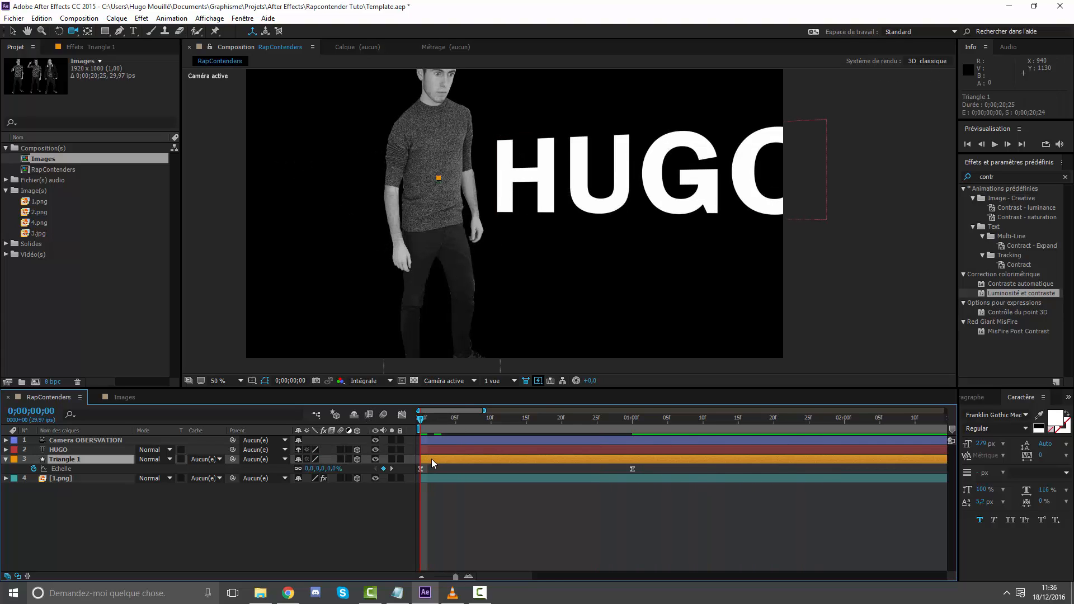
key("ctrl+d")
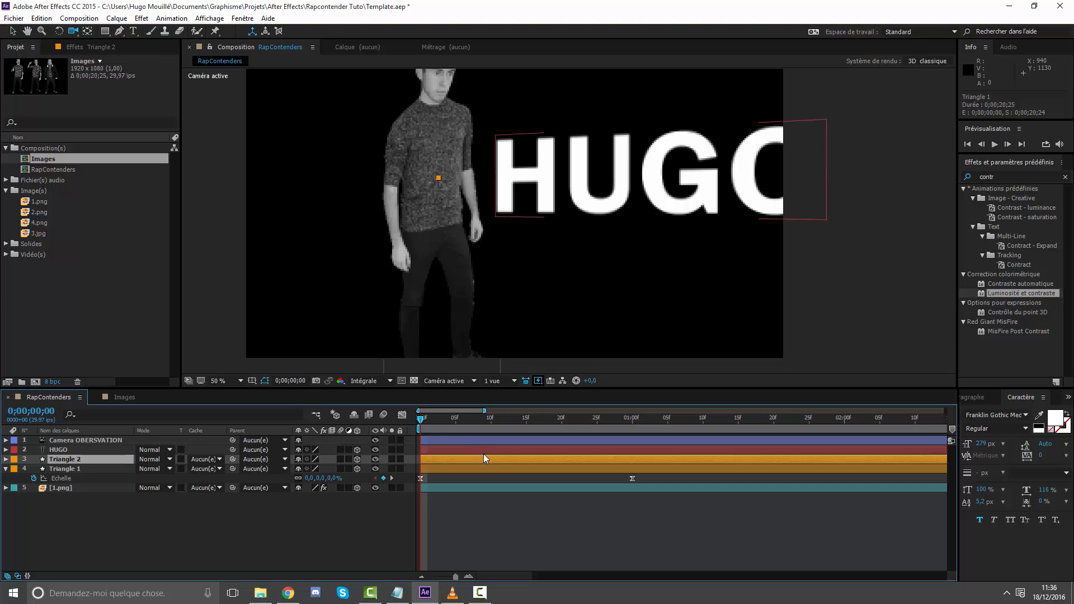
left_click(13, 31)
left_click(546, 537)
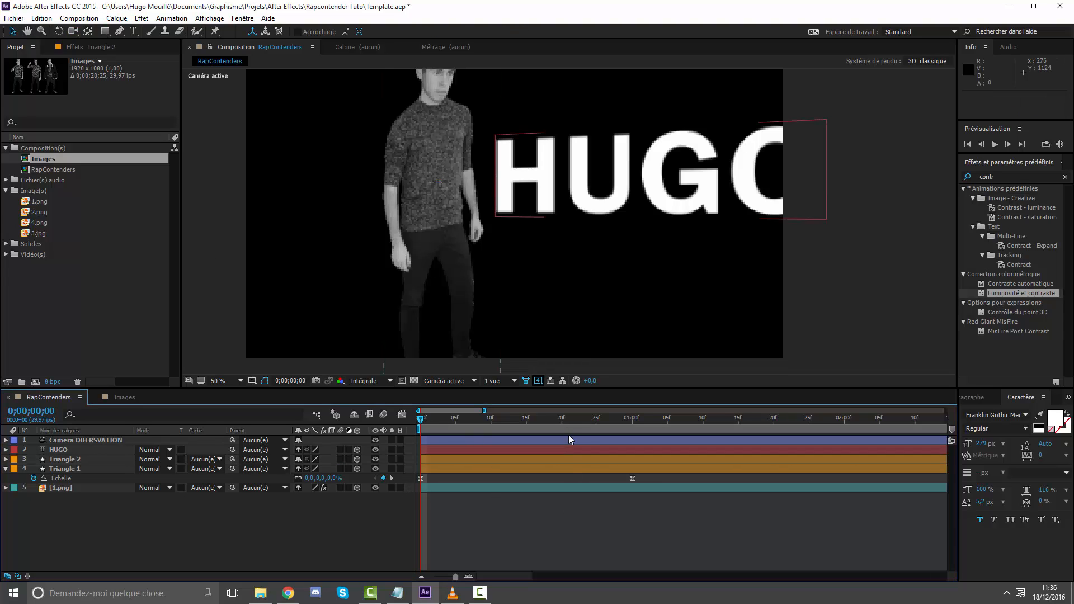
left_click_drag(593, 419, 633, 429)
left_click(620, 461)
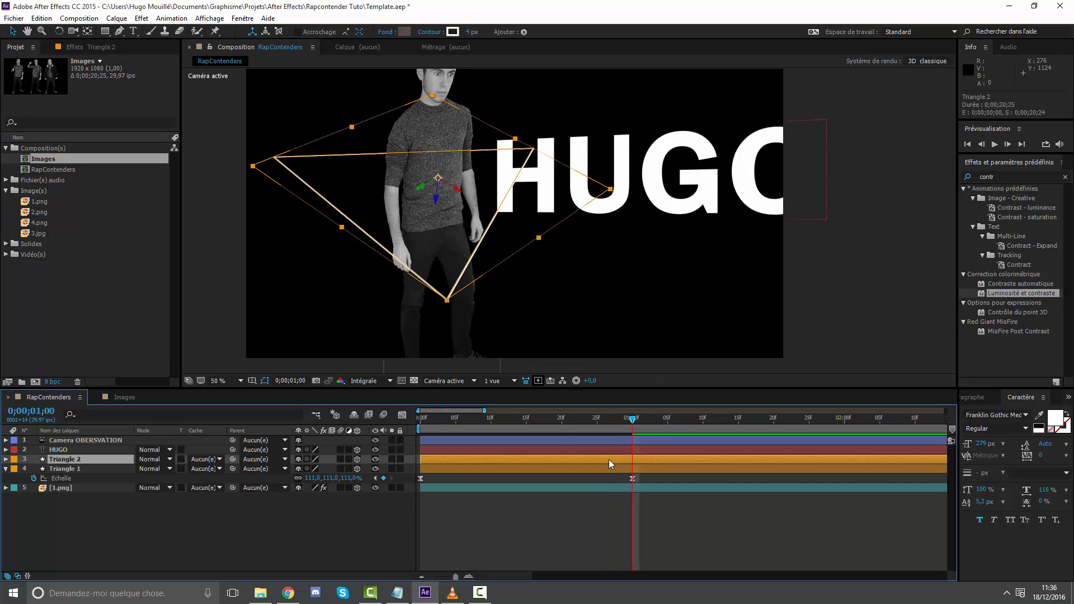
left_click_drag(461, 193, 646, 198)
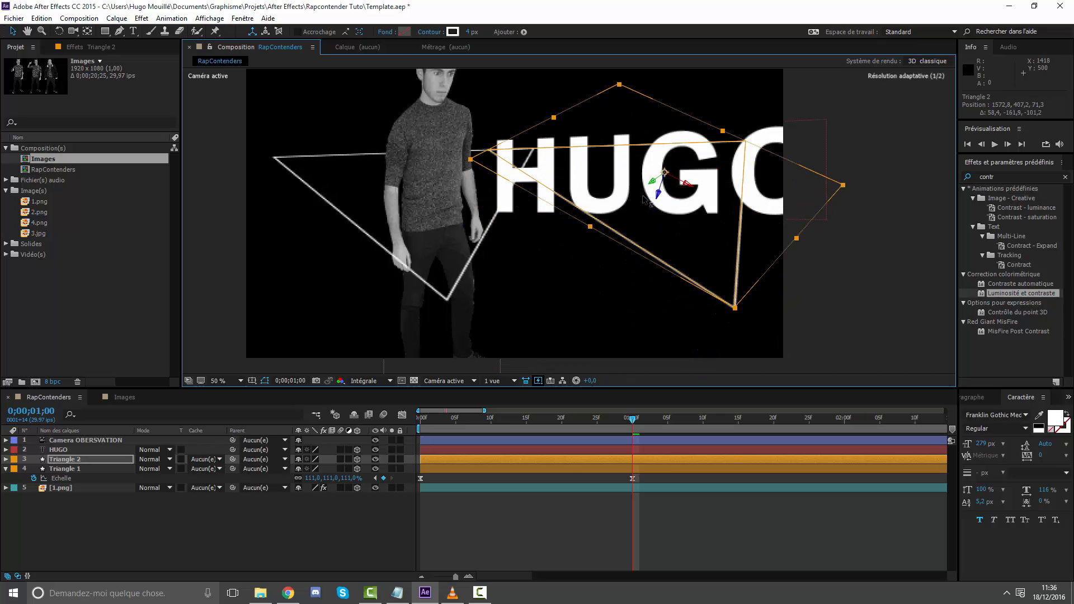
Step: Reveal Triangle 2's Scale and set its keyframe at 0;00;01;00 to 82%
key("s")
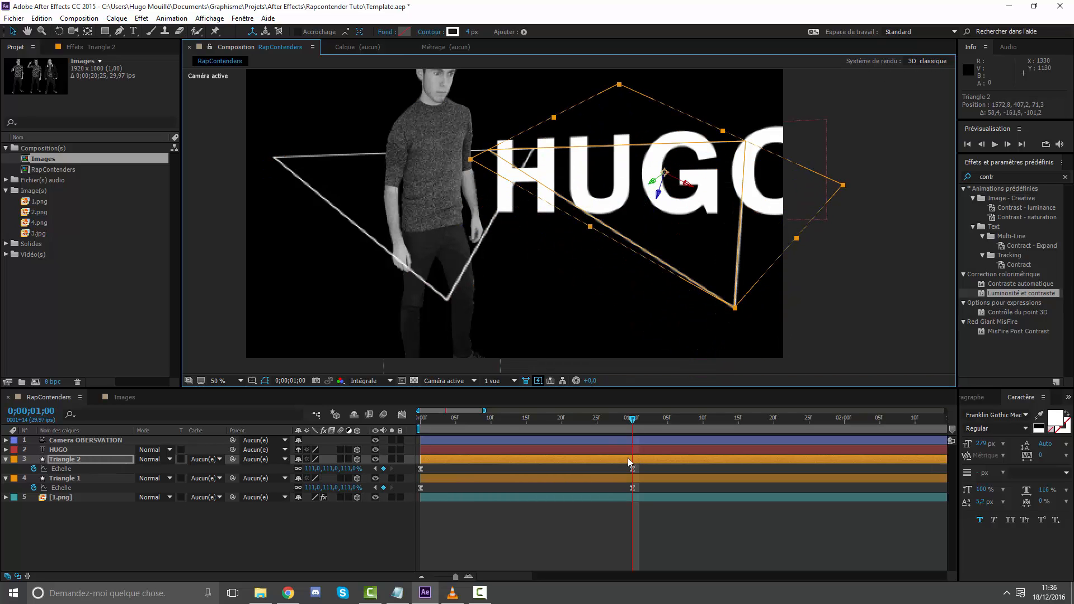
left_click(539, 526)
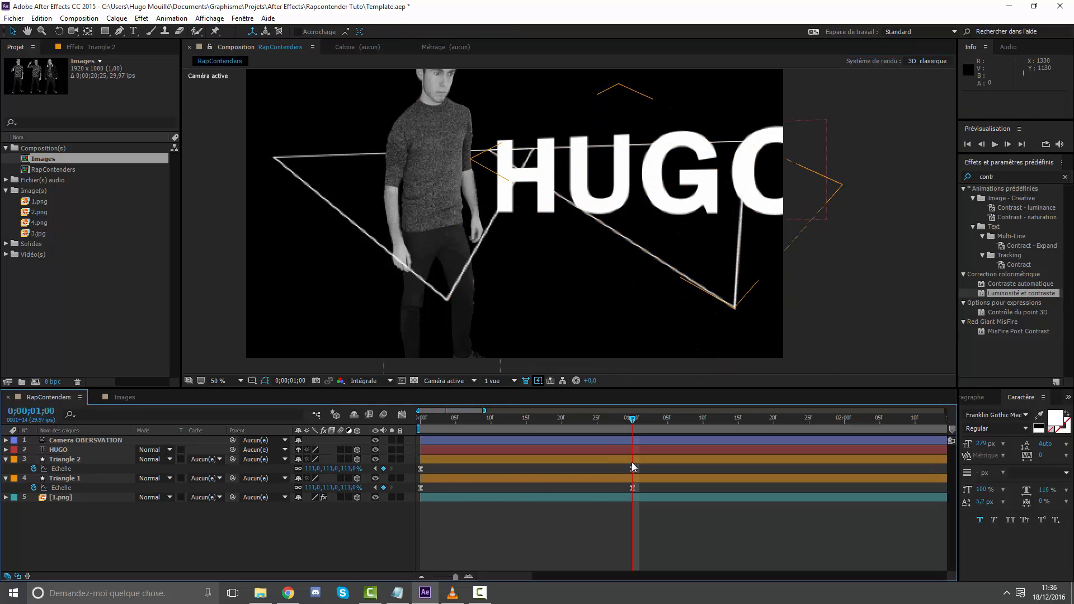
left_click(633, 469)
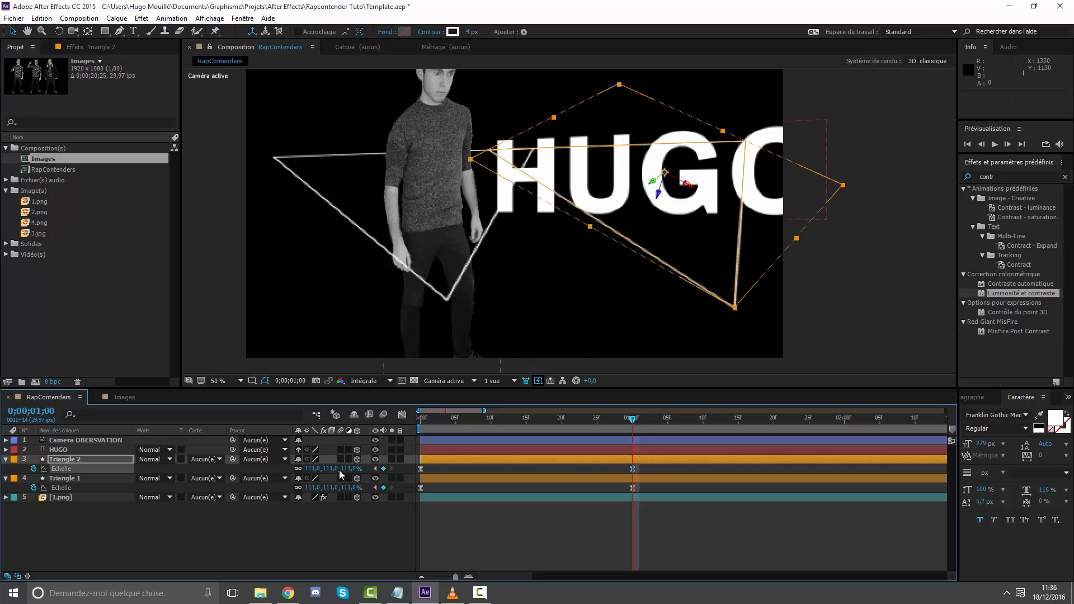
left_click_drag(339, 470, 171, 477)
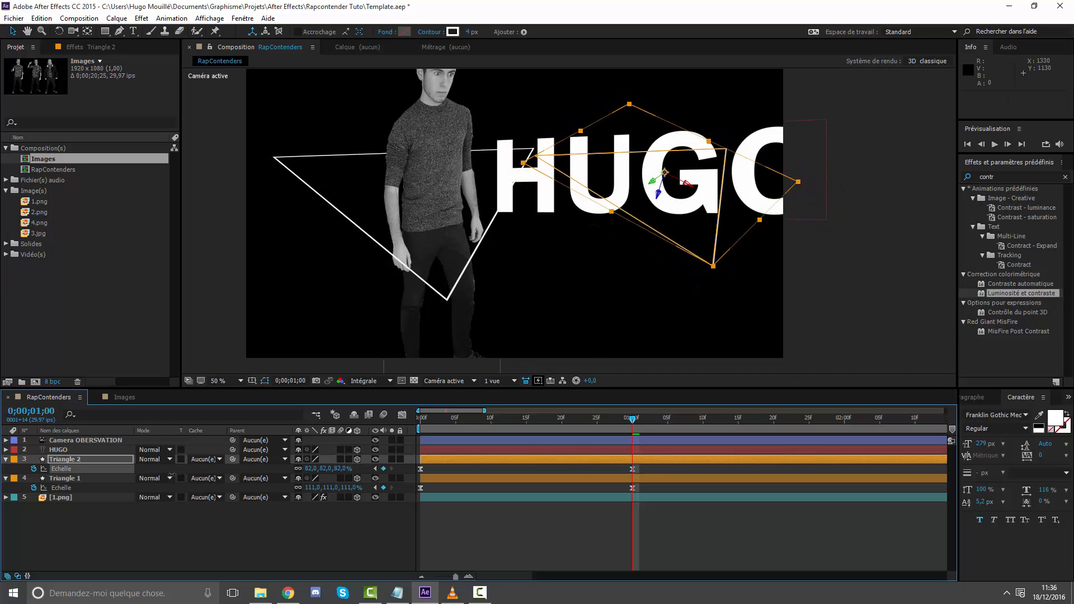
Step: Tilt Triangle 2 in 3D by setting its Rotation X to 98°, Rotation Y to 44° and Rotation Z to 15°
key("r")
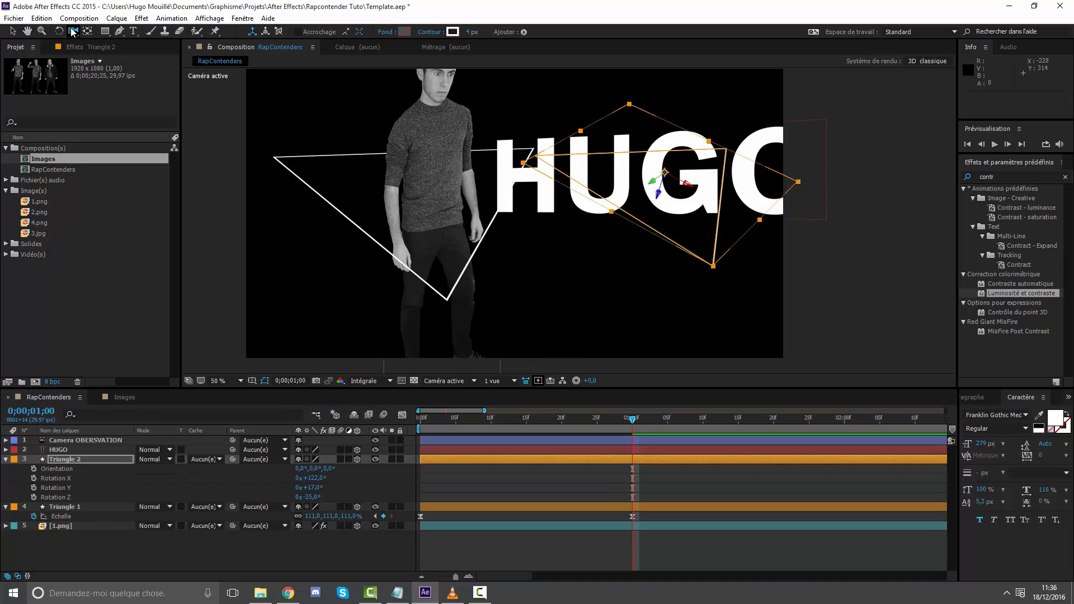
left_click_drag(576, 217, 591, 235)
left_click_drag(591, 235, 526, 244)
key("r")
left_click(76, 468)
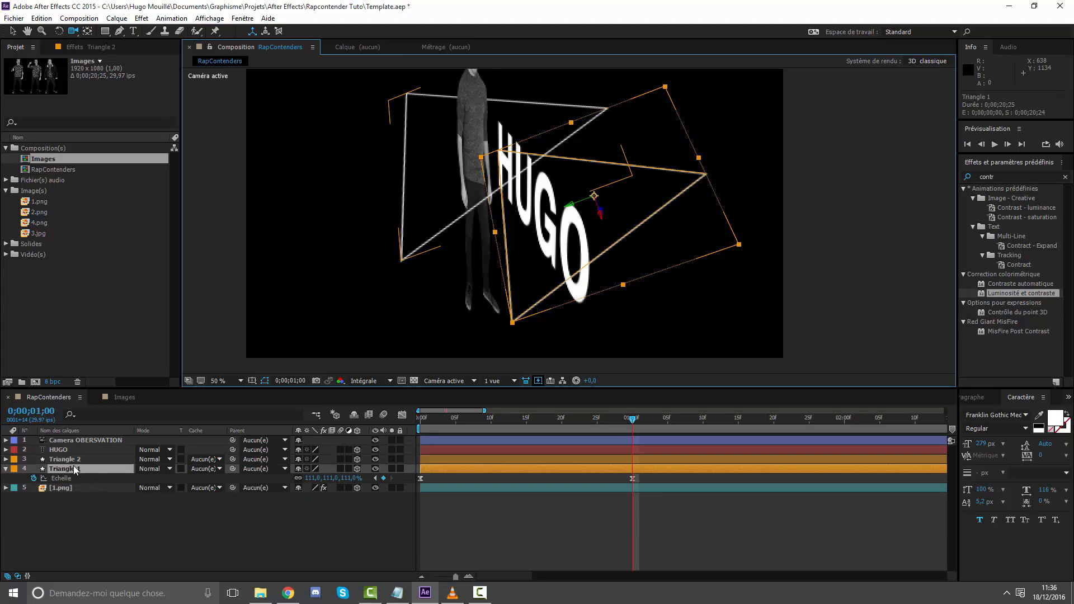
left_click(77, 459)
key("r")
mouse_move(309, 490)
left_mouse_down()
mouse_move(323, 487)
mouse_move(319, 499)
mouse_move(315, 481)
mouse_move(307, 486)
left_mouse_up()
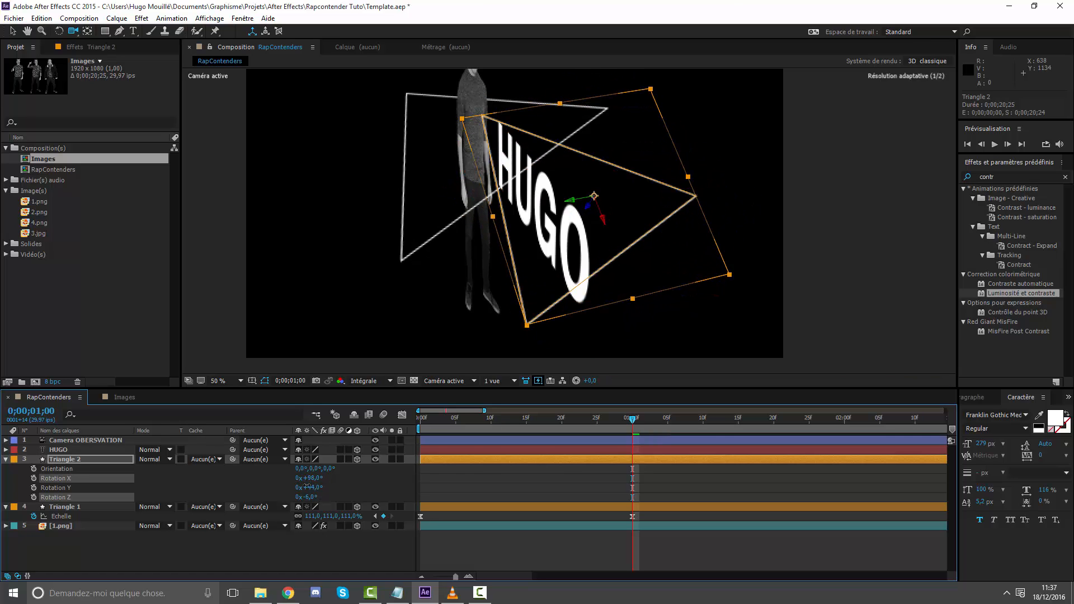
left_click_drag(542, 181, 319, 367)
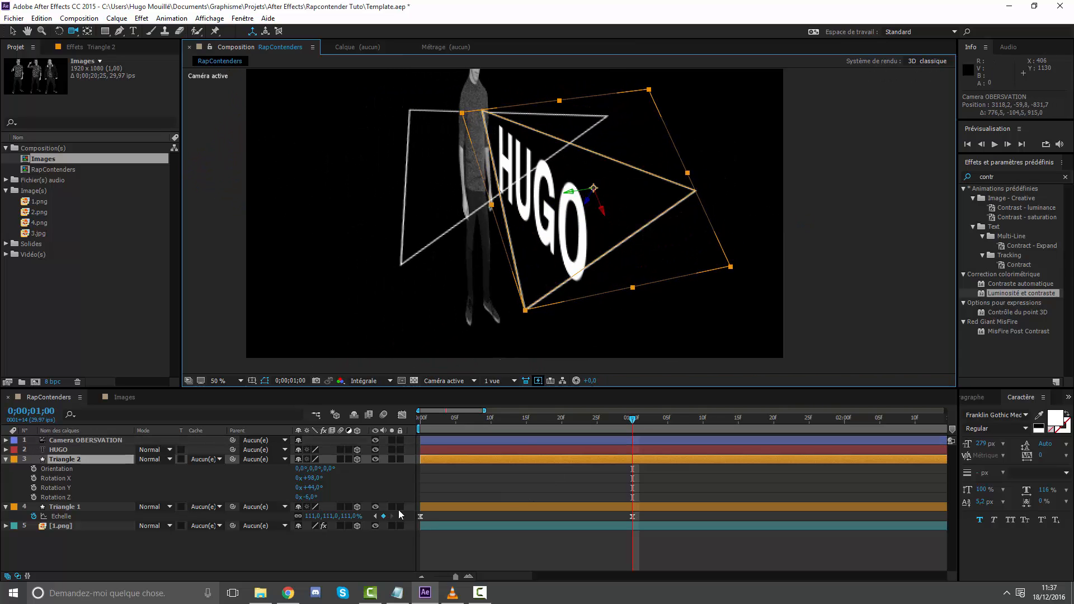
left_click_drag(310, 498, 318, 496)
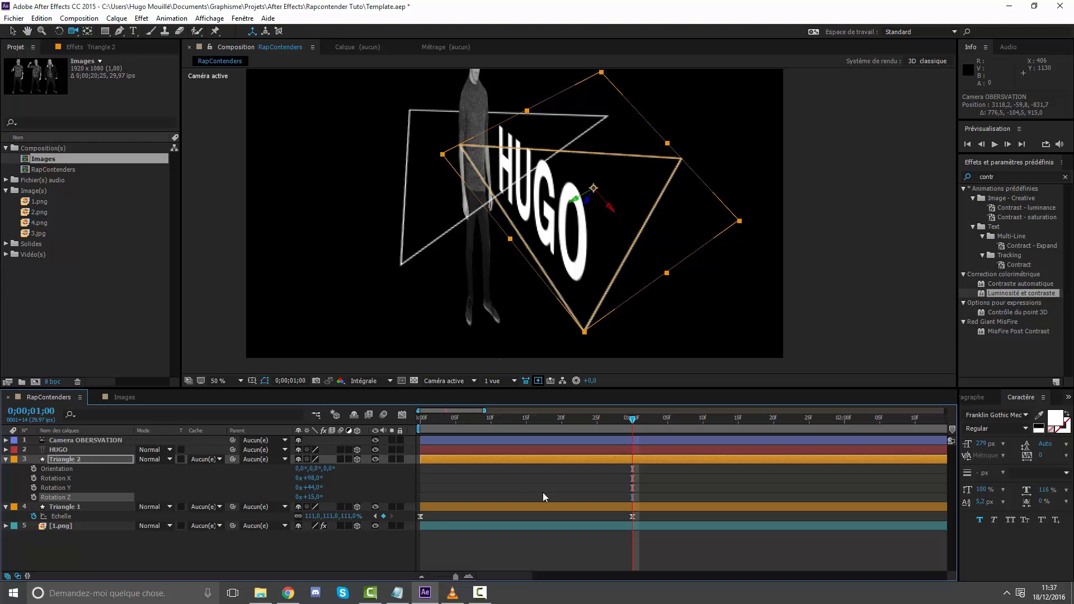
Step: Move Triangle 2 to about 1595.8, 320.6, -28.5 and reduce its Scale keyframe at 0;00;01;00 to 67.3%
left_click(12, 31)
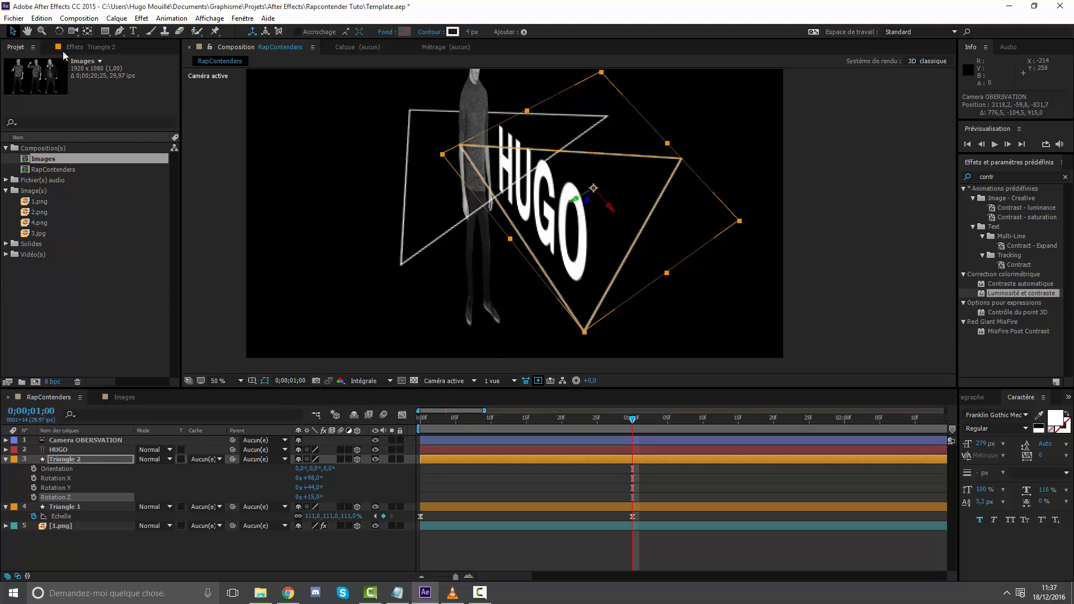
left_click_drag(577, 204, 578, 176)
key("s")
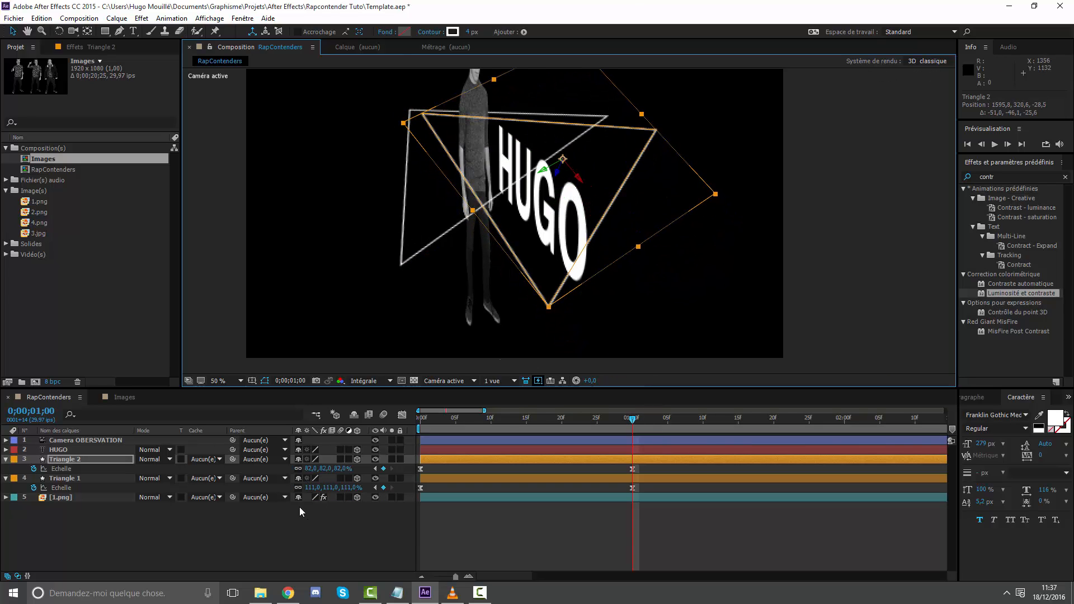
left_click_drag(329, 469, 241, 453)
Step: Orbit the observation camera back toward the front and review both triangles' growth from 0;00;00;00 to 0;00;01;01
left_click(74, 32)
left_click_drag(324, 247, 437, 134)
left_click_drag(494, 259, 509, 239)
left_click_drag(564, 423, 419, 428)
left_click(509, 547)
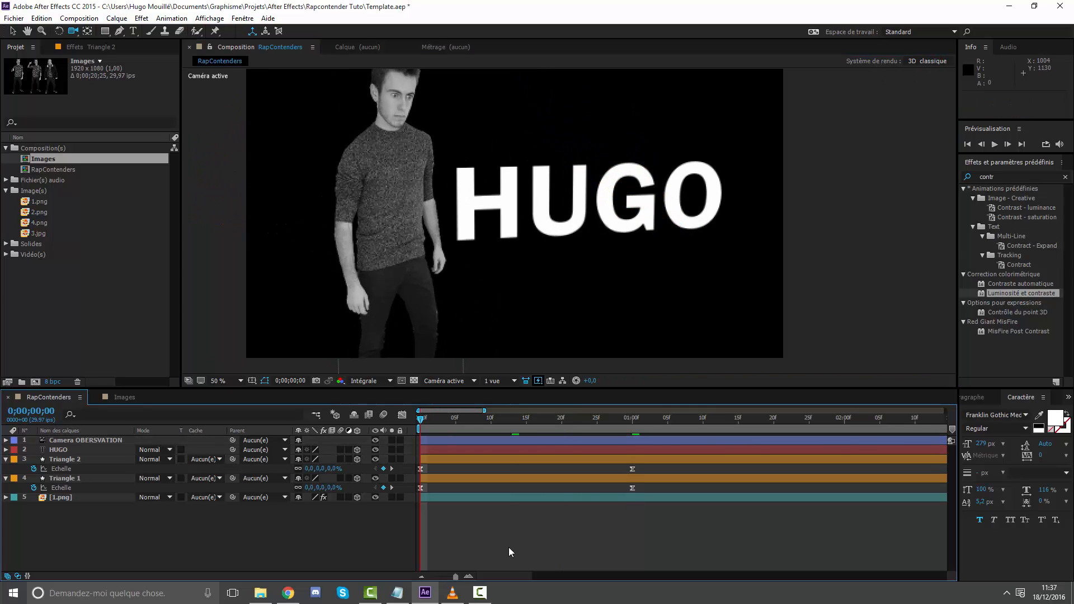
key("space")
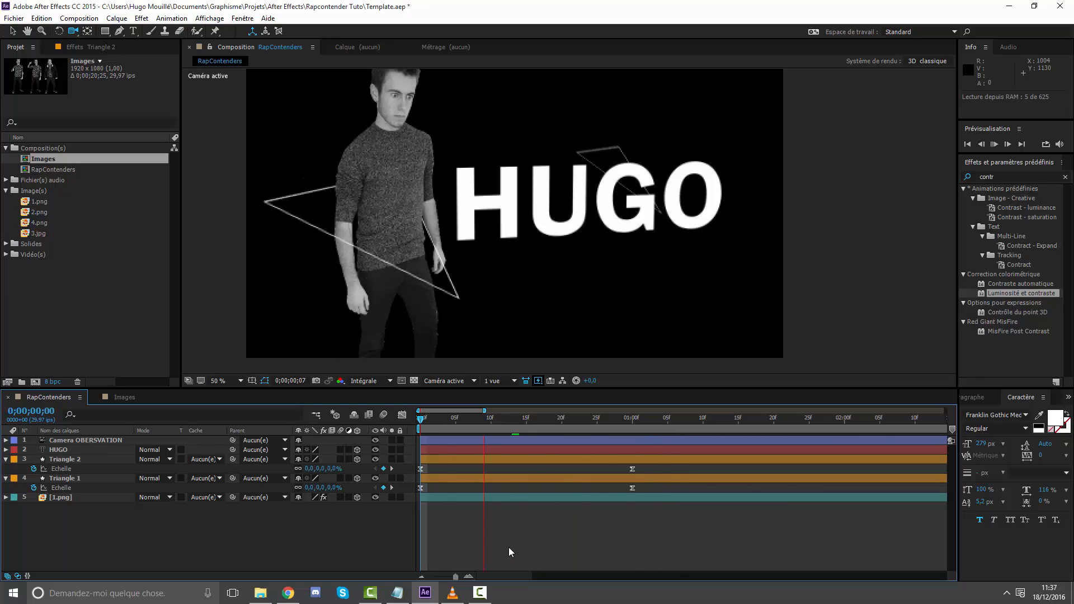
left_click_drag(492, 427, 639, 424)
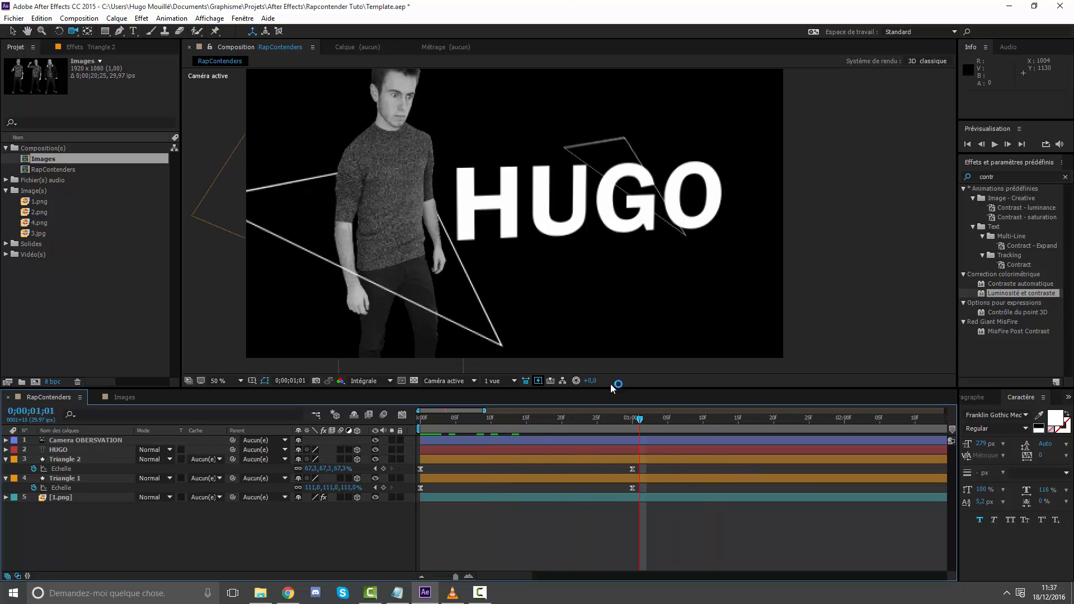
mouse_move(495, 143)
left_mouse_down()
mouse_move(407, 150)
mouse_move(409, 135)
mouse_move(525, 134)
mouse_move(504, 131)
left_mouse_up()
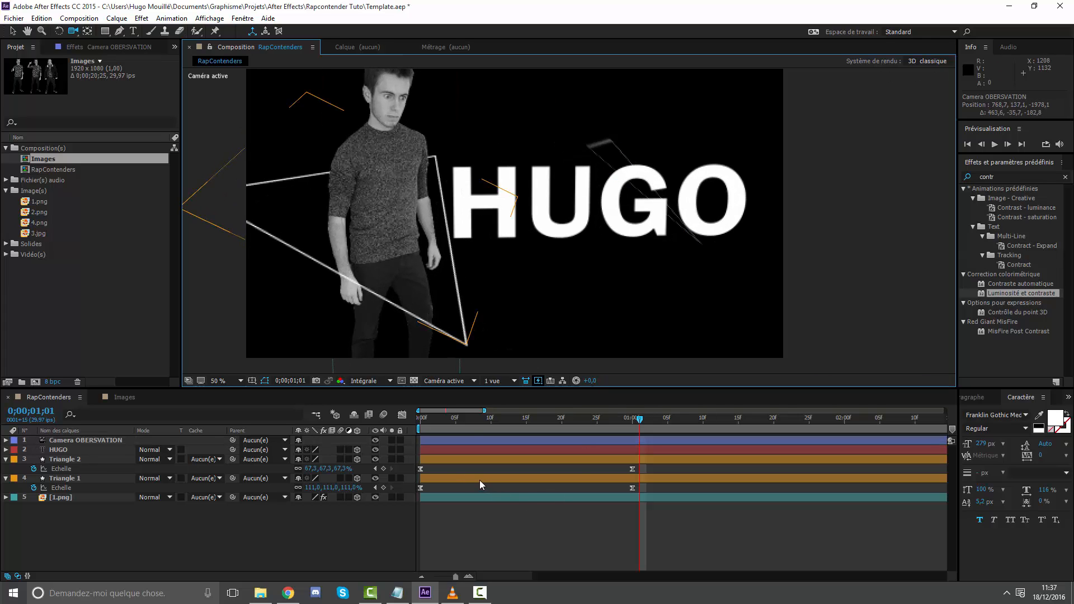
Step: Shift the Triangle 2 layer to start at 0;00;00;04 and preview the staggered triangles from the beginning
left_click_drag(472, 419, 475, 458)
left_click(495, 436)
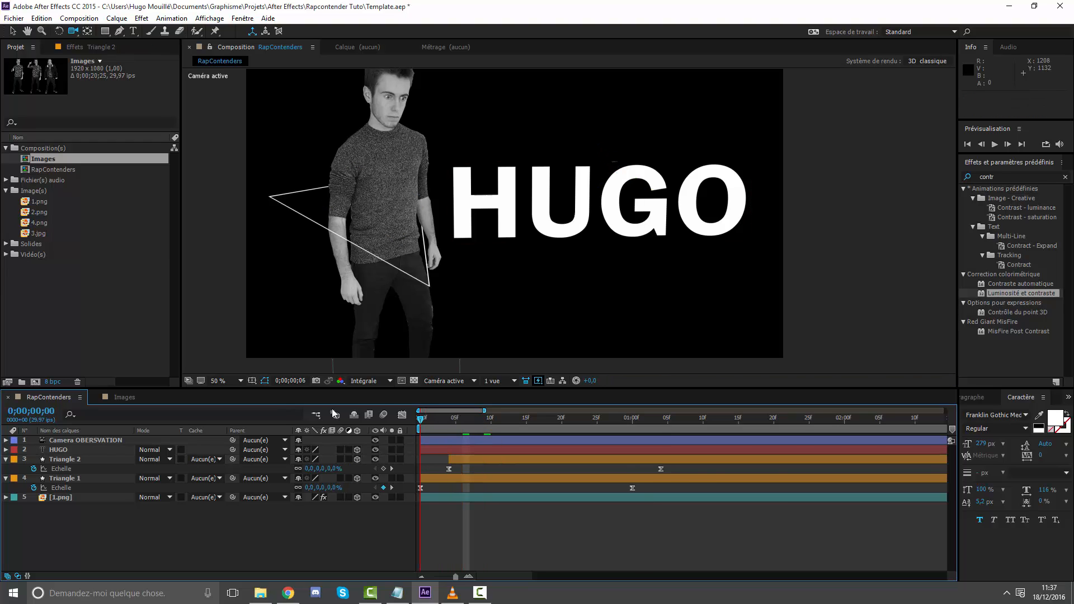
key("space")
key("space")
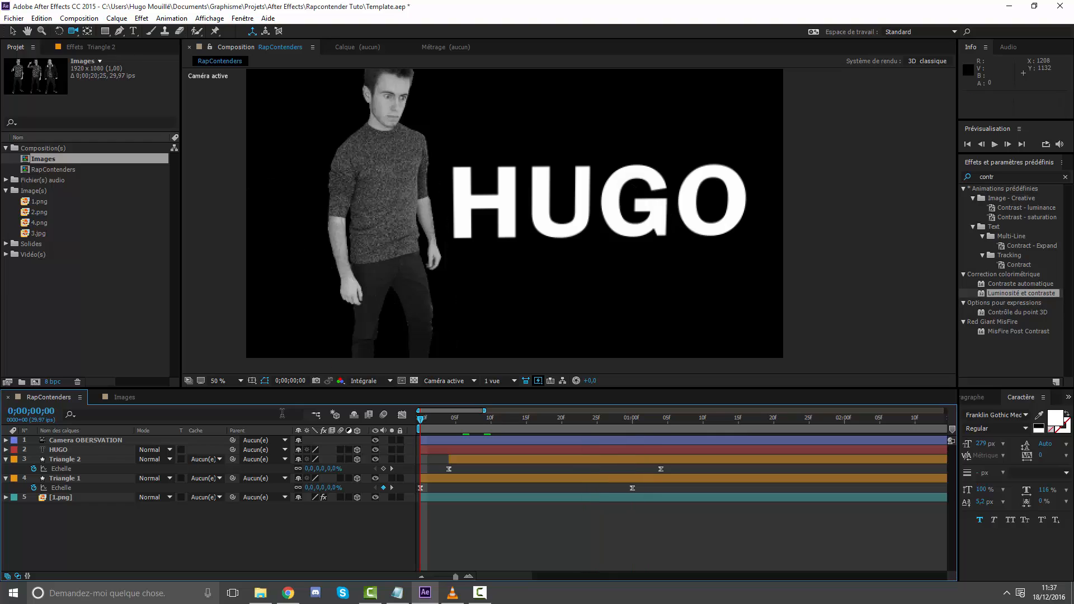
key("space")
key("space")
Step: Duplicate Triangle 2 and shift the copy's layer to start at 0;00;00;08
left_click(511, 463)
key("ctrl+d")
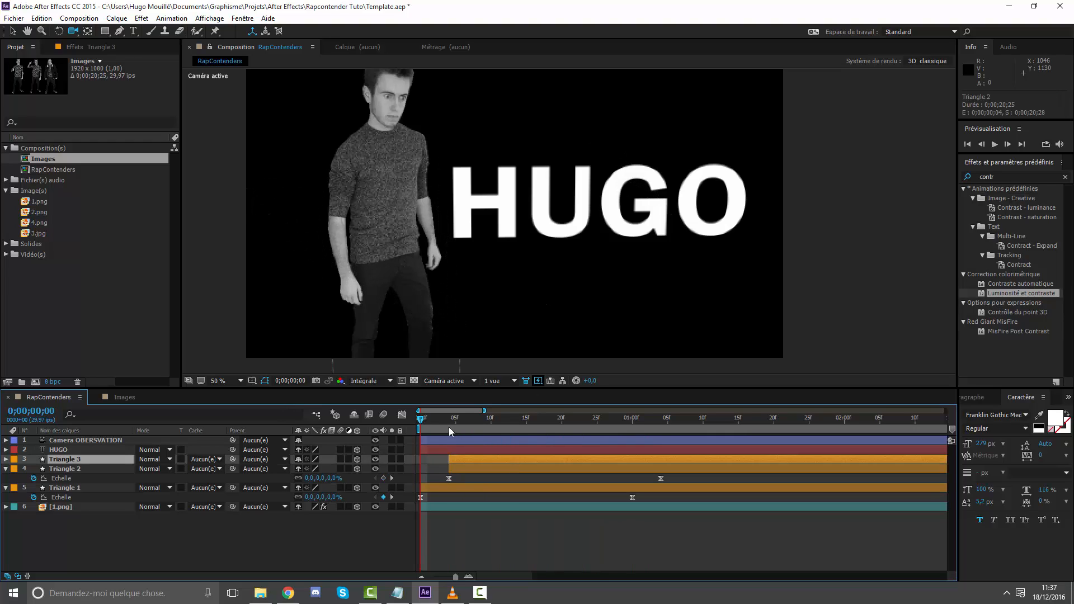
left_click_drag(449, 427, 527, 463)
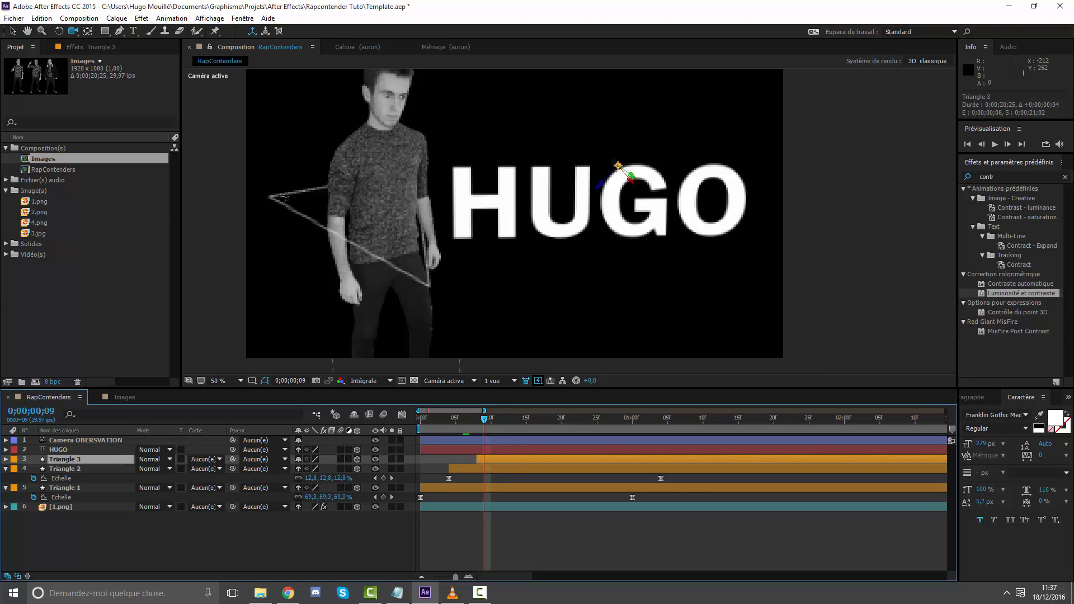
Step: At 0;00;01;04, view the scene from the side and move Triangle 3 to about 1706.5, 428.5, -28.0
left_click(74, 32)
left_click_drag(482, 207, 458, 173)
left_click_drag(629, 429, 659, 430)
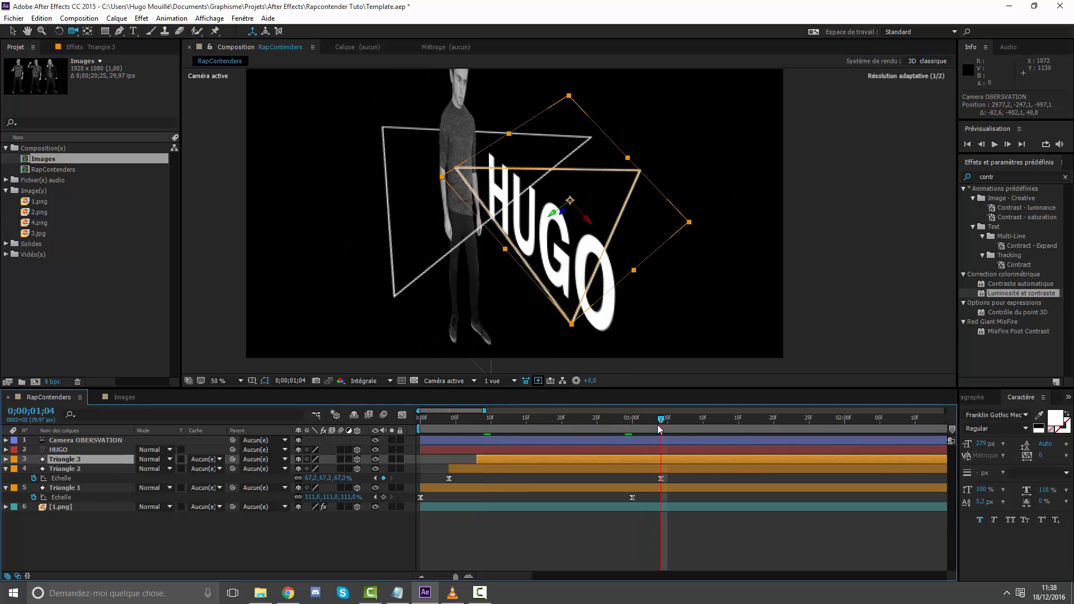
left_click_drag(460, 203, 481, 208)
key("v")
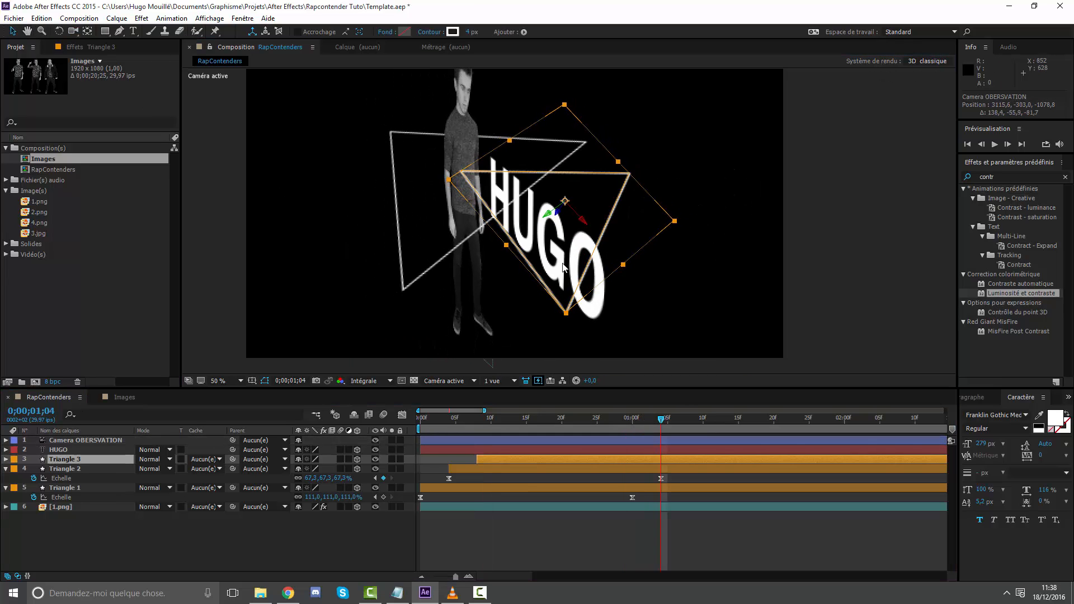
left_click_drag(582, 222, 574, 273)
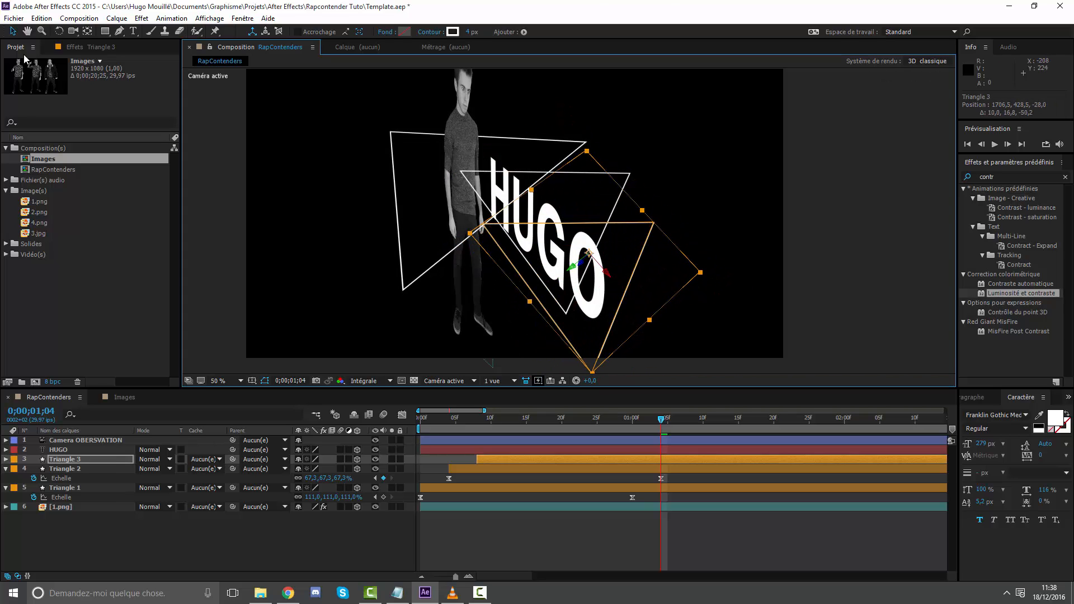
Step: Set Triangle 3's Y rotation to 88° and Z rotation to 25° while viewing it from behind
left_click(72, 31)
left_click_drag(392, 167, 327, 175)
key("r")
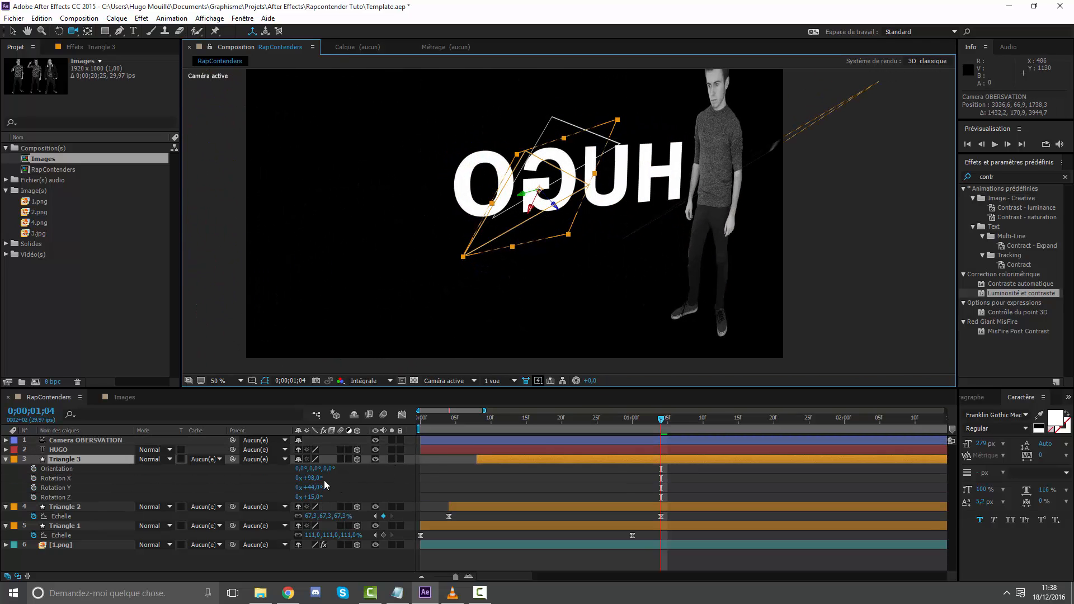
left_click_drag(319, 490, 323, 497)
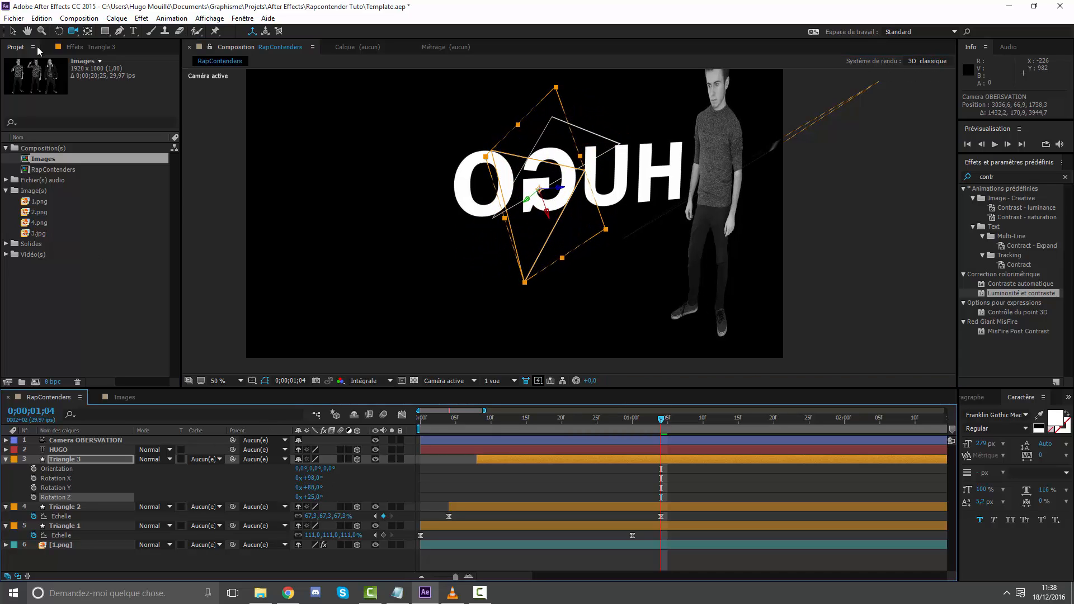
Step: Shift Triangle 3 along the name text to about 1834.4, 424.1, -28.6
left_click_drag(365, 152, 348, 339)
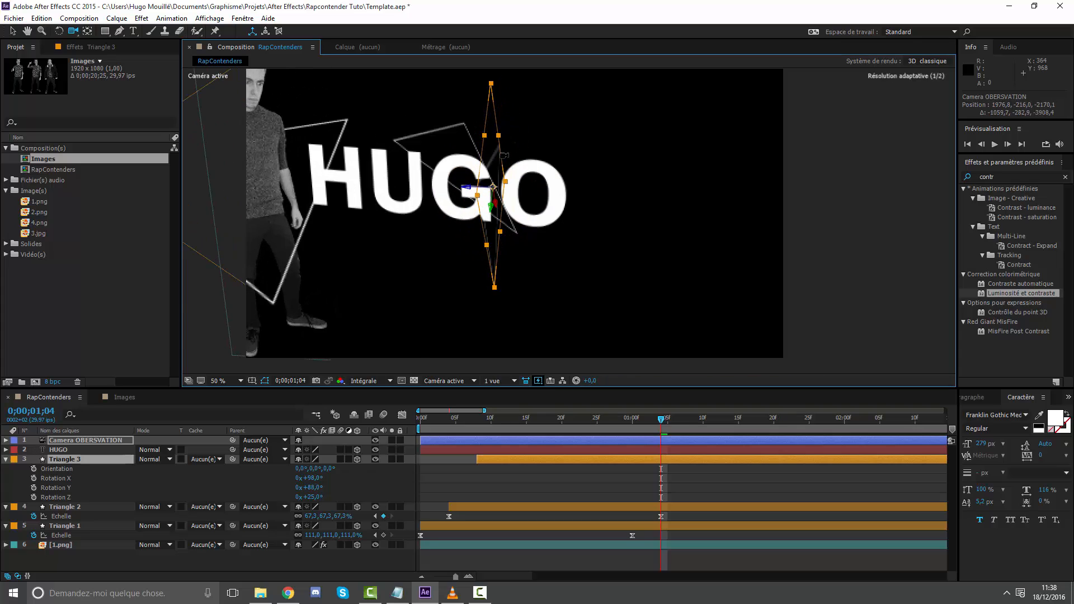
key("ctrl+shift+a")
left_click(12, 31)
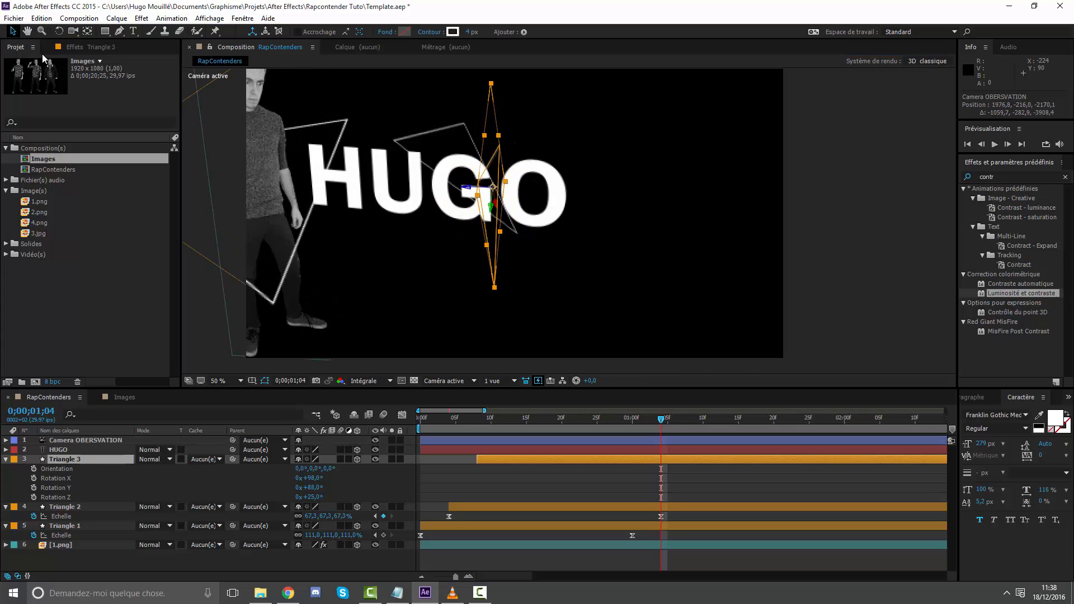
left_click(467, 193)
left_click(586, 453)
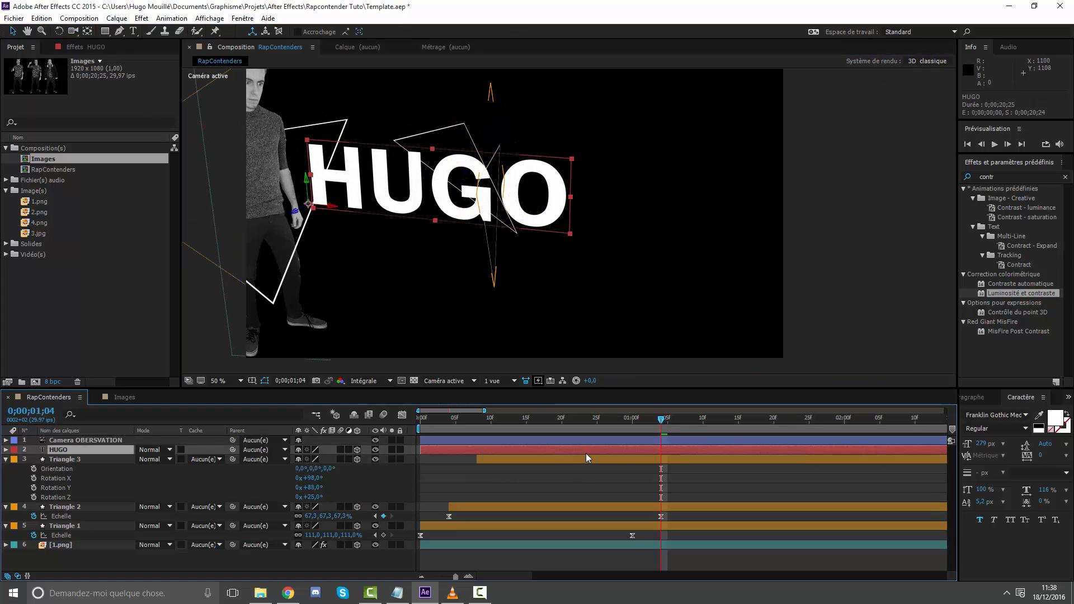
left_click(576, 459)
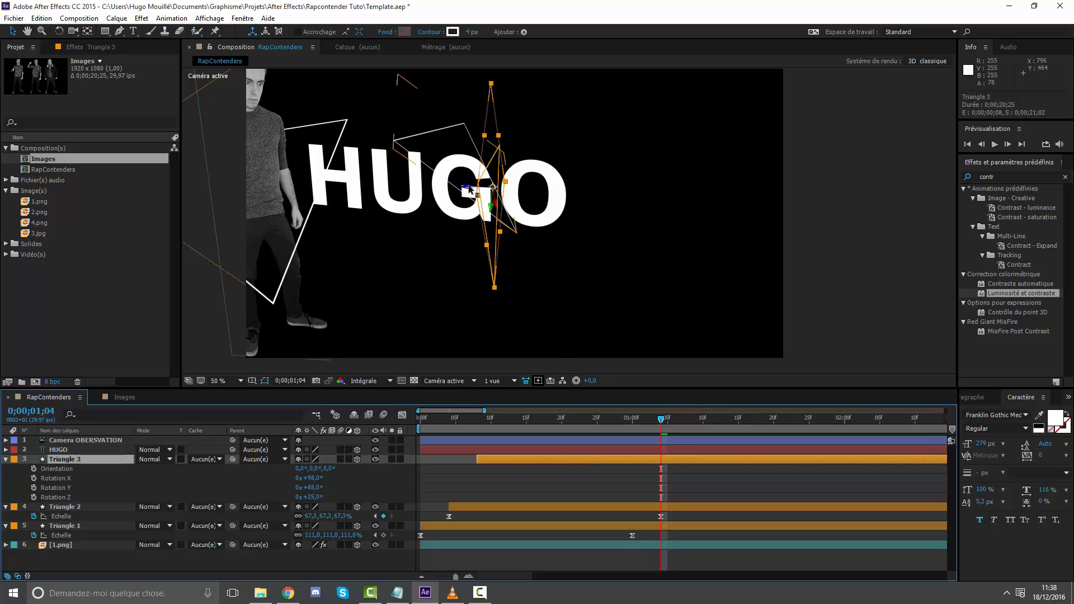
left_click_drag(469, 190, 505, 192)
Step: Raise Triangle 3 to about 1828, 354, -47 and set its Y rotation to 132°
left_click(73, 30)
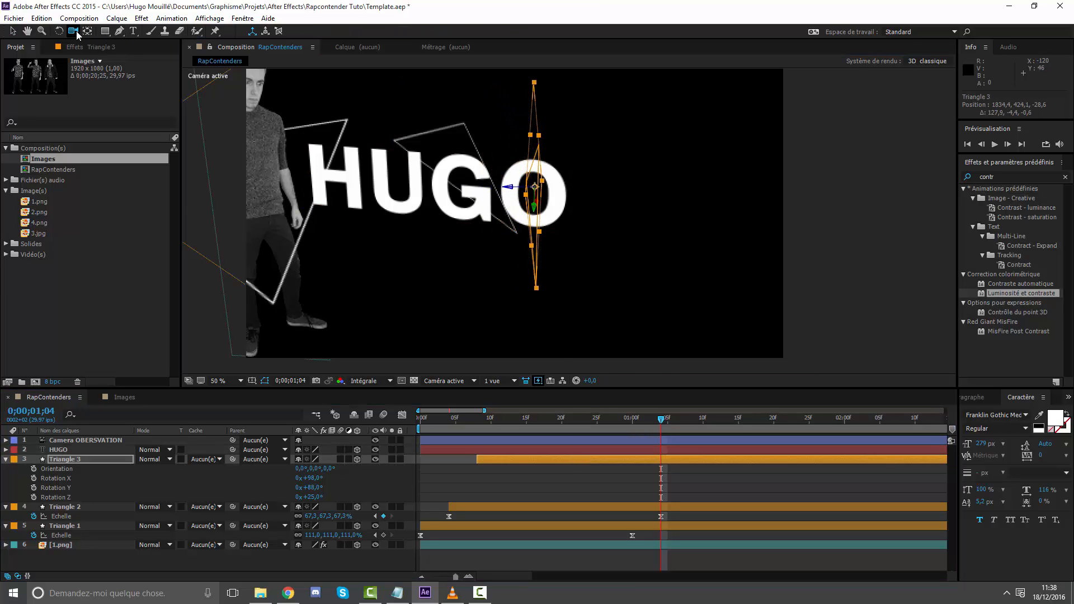
left_click_drag(358, 184, 335, 190)
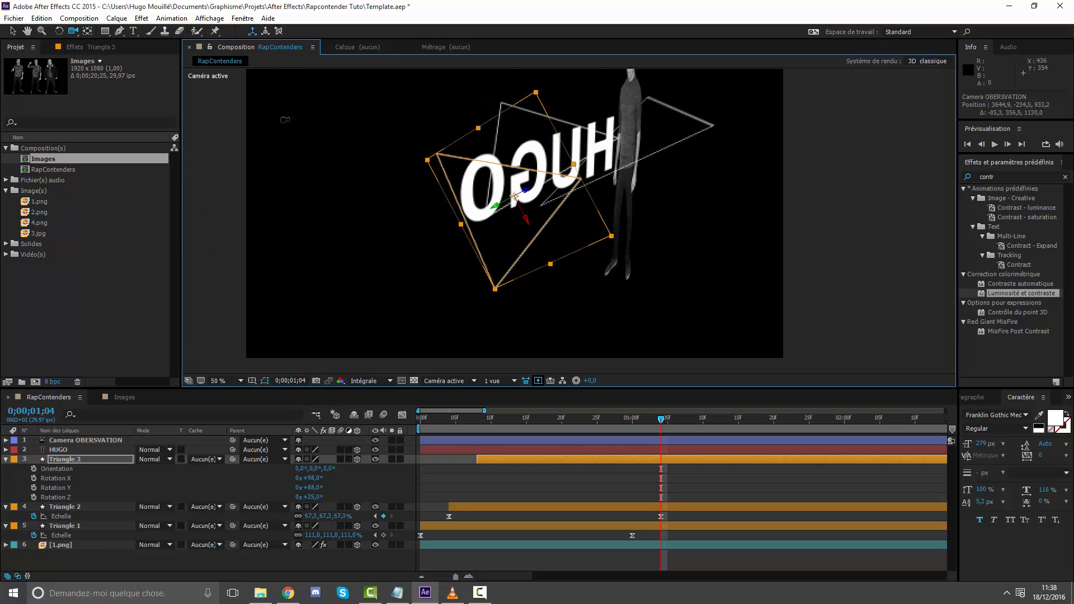
left_click(12, 31)
left_click_drag(528, 226, 495, 186)
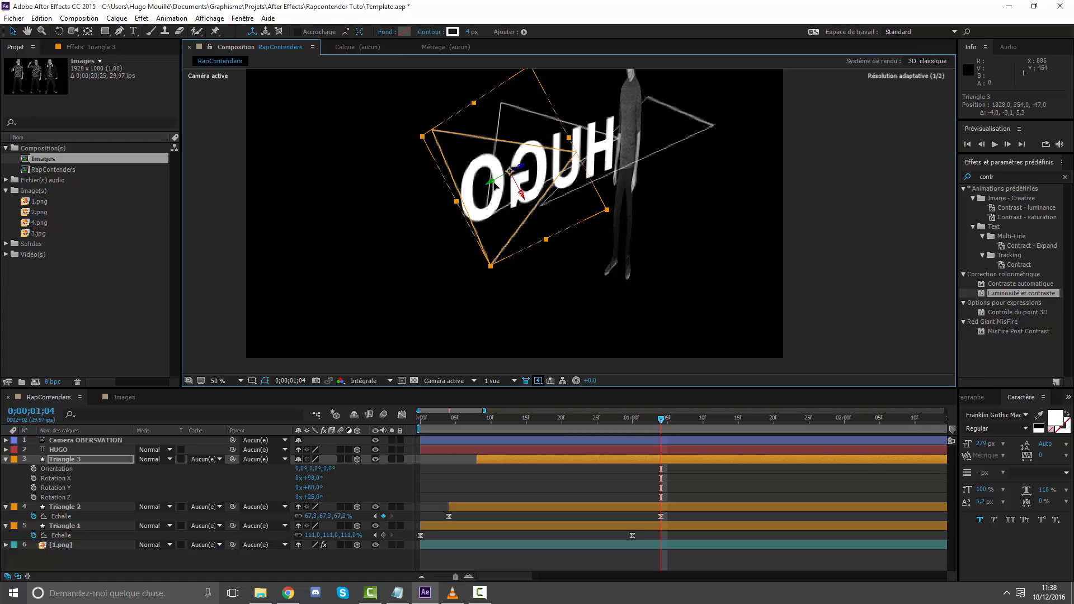
left_click(89, 461)
left_click_drag(312, 487, 340, 490)
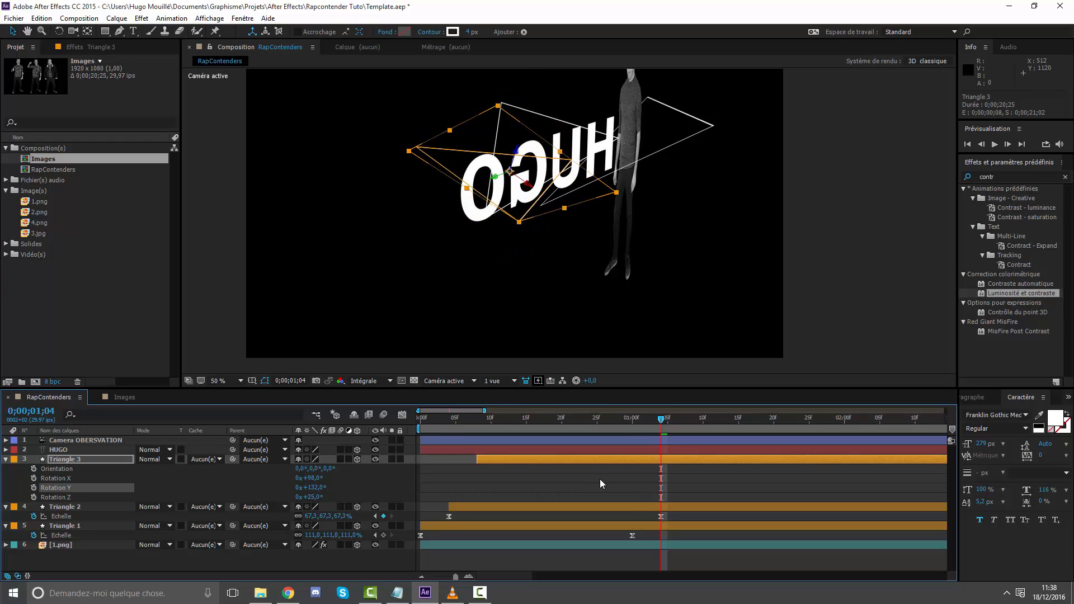
Step: Reduce Triangle 3's Scale keyframe at 0;00;01;08 to 65.3%
key("s")
key("Page_Down")
key("Page_Down")
key("Page_Down")
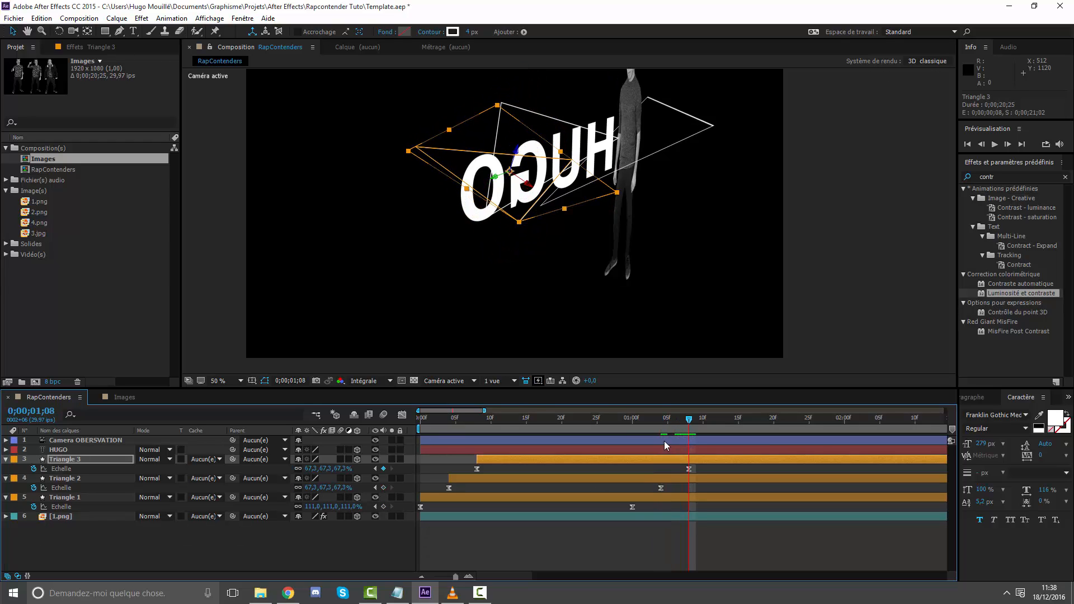
mouse_move(341, 471)
left_mouse_down()
mouse_move(357, 466)
mouse_move(335, 467)
left_mouse_up()
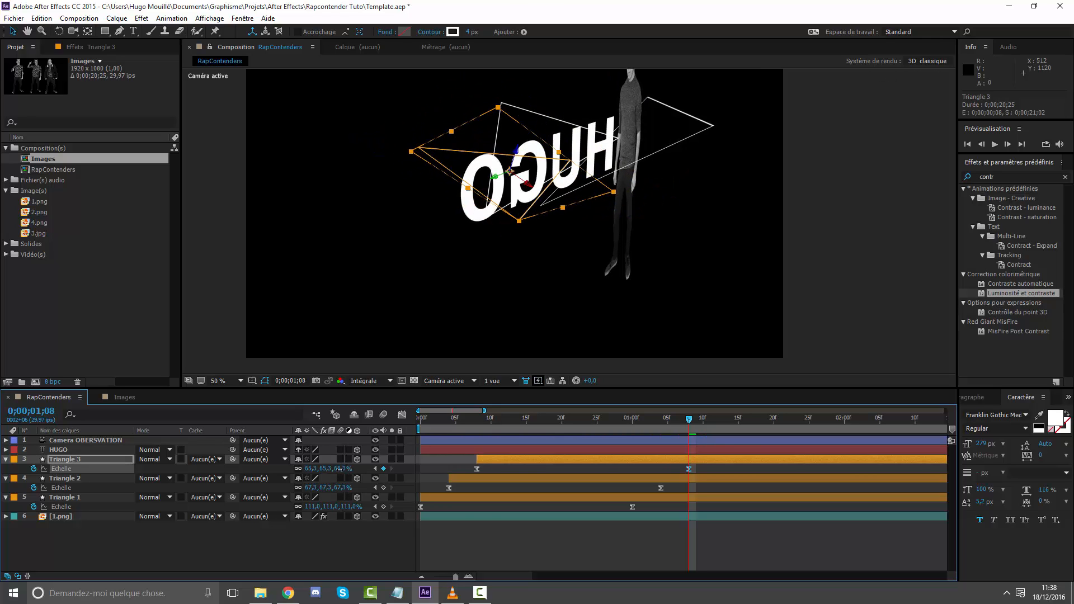
left_click(485, 485)
Step: Orbit the observation camera back to the front and preview the three staggered triangles from the beginning
left_click(483, 414)
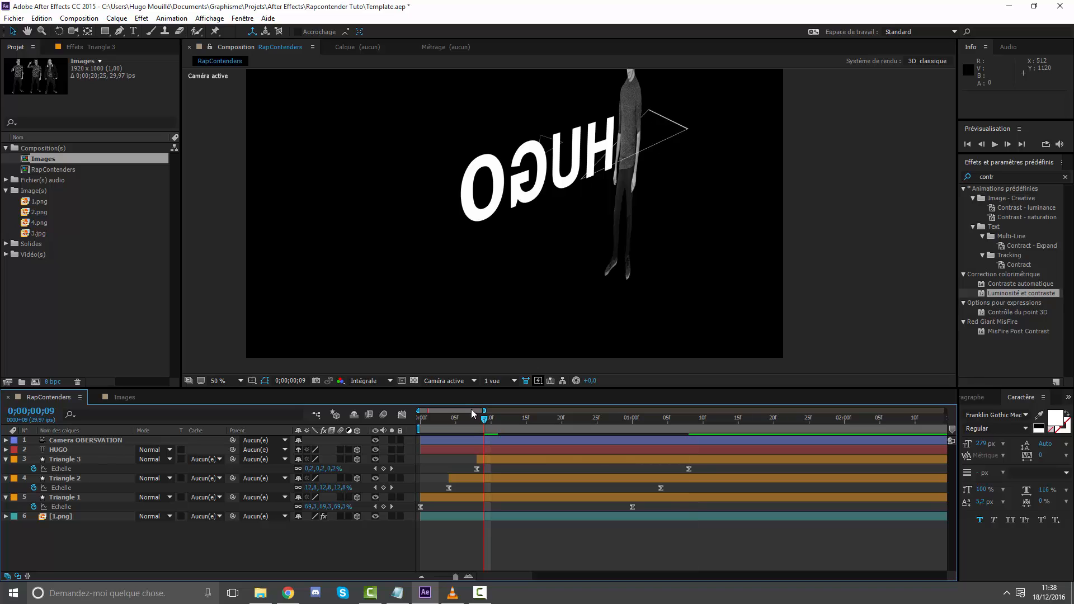
left_click(73, 31)
left_click_drag(359, 112, 565, 336)
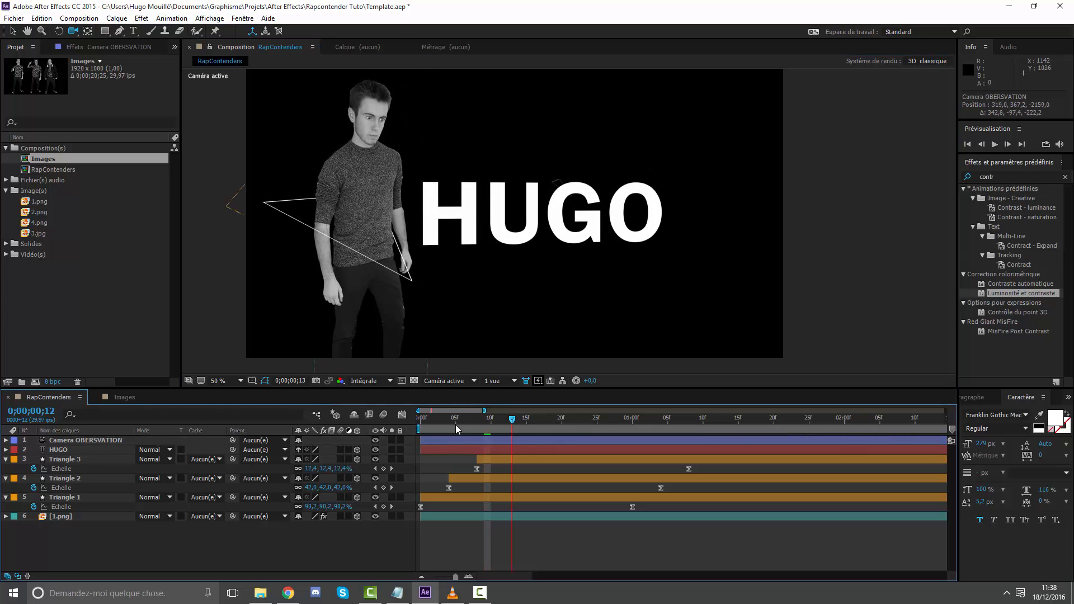
key("Home")
key("space")
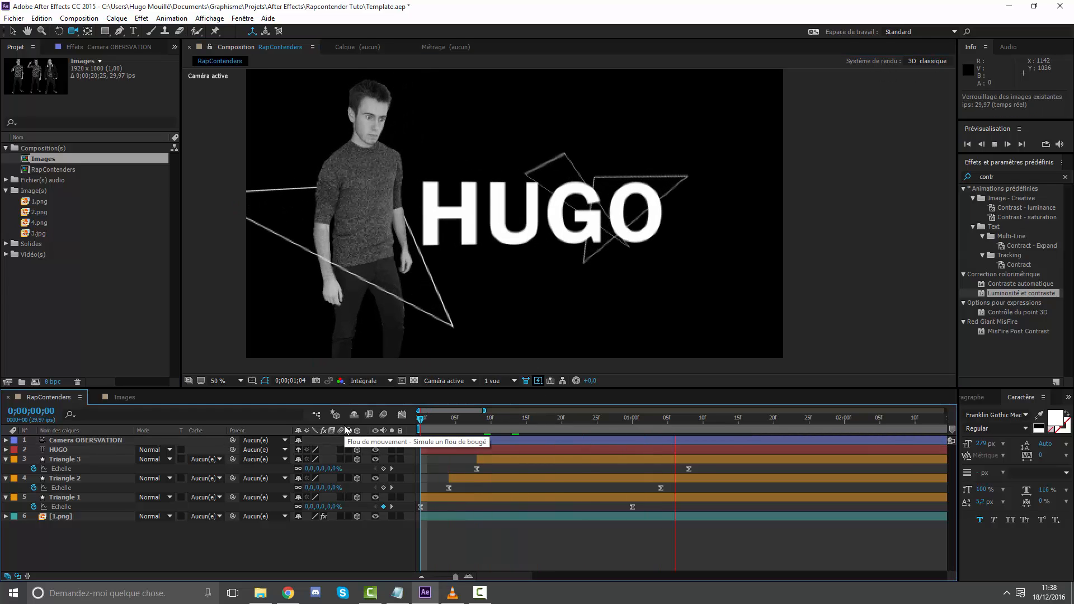
key("space")
key("space")
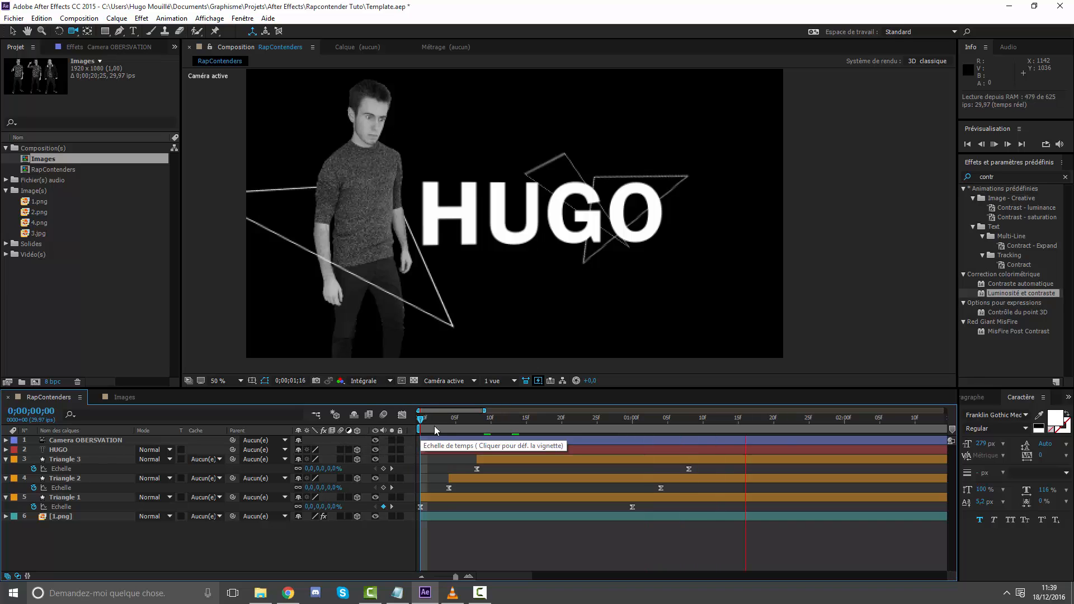
left_click(456, 418)
left_click_drag(478, 420, 533, 419)
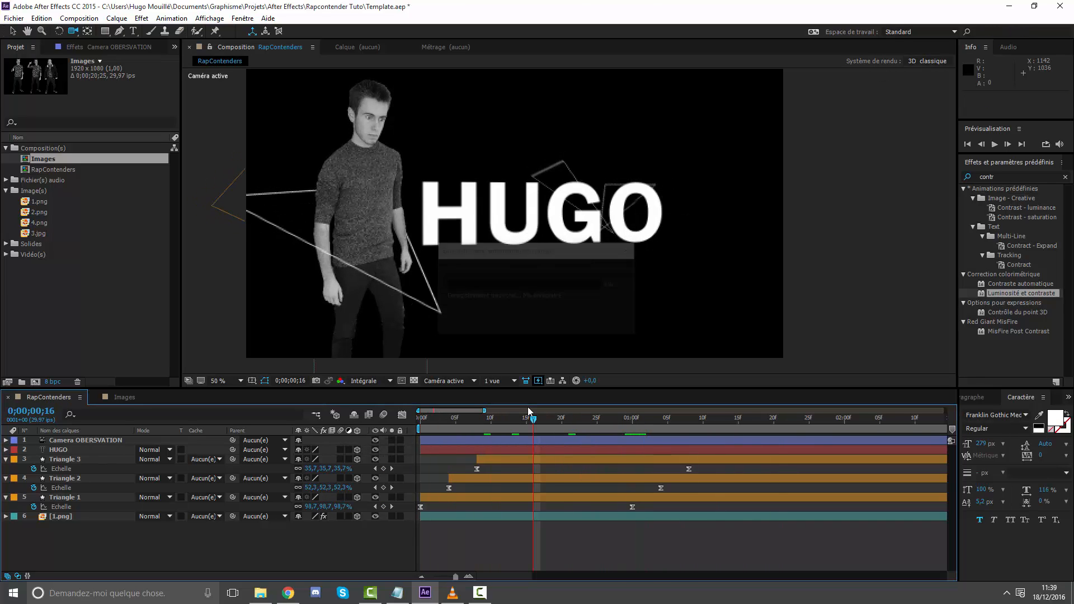
Step: Duplicate Triangle 3 and shift the copy's layer to start at 0;00;00;01
left_click(524, 460)
key("ctrl+d")
left_click_drag(524, 459, 473, 449)
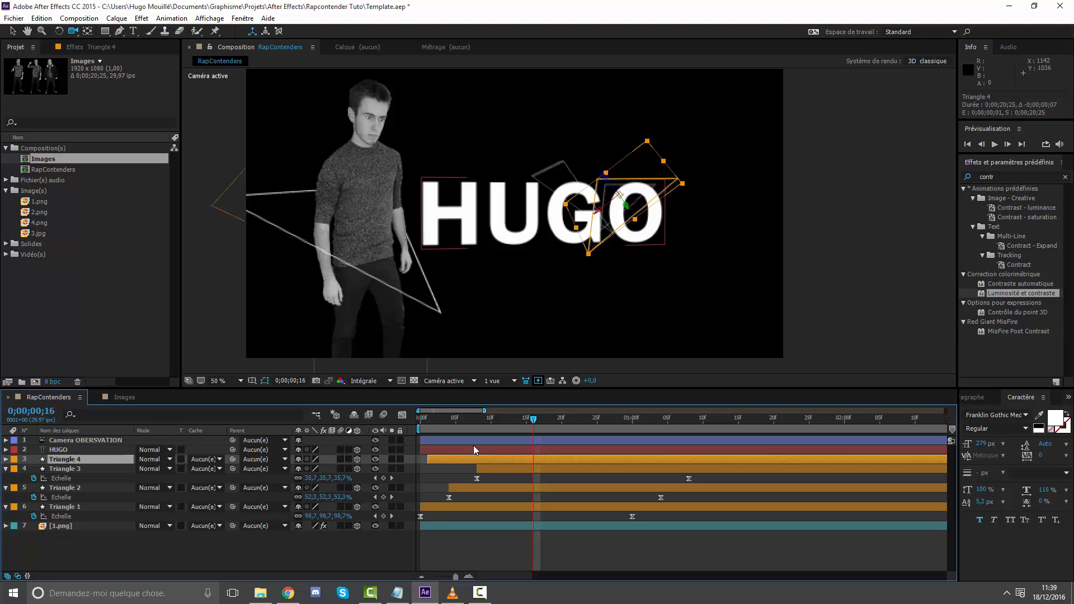
Step: View the scene from above and move Triangle 4 away from the name text, toward the front of the scene
left_click(10, 33)
left_click(74, 32)
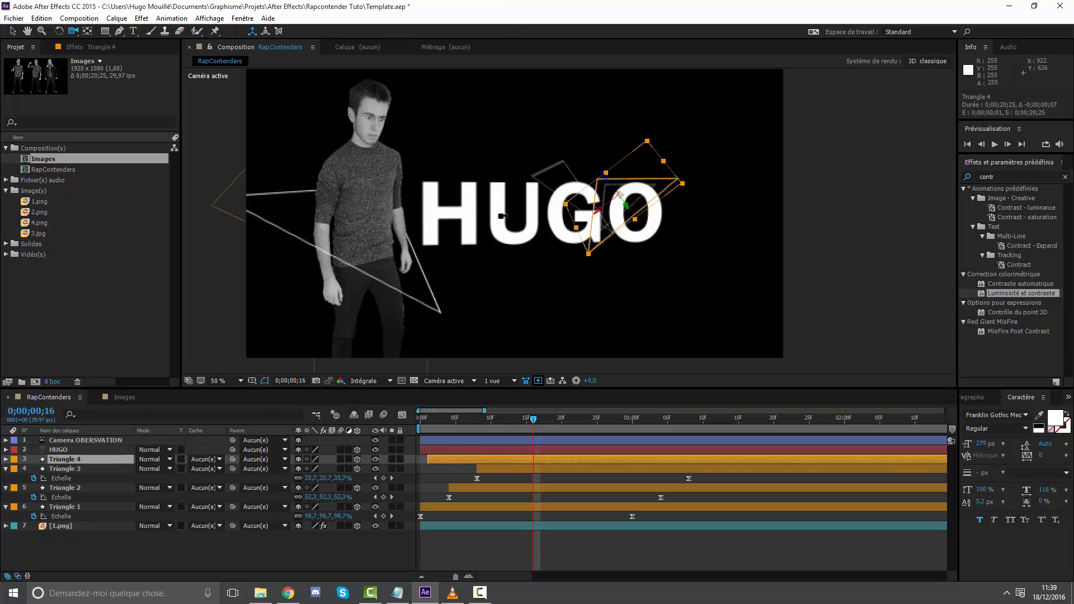
left_click_drag(506, 219, 482, 281)
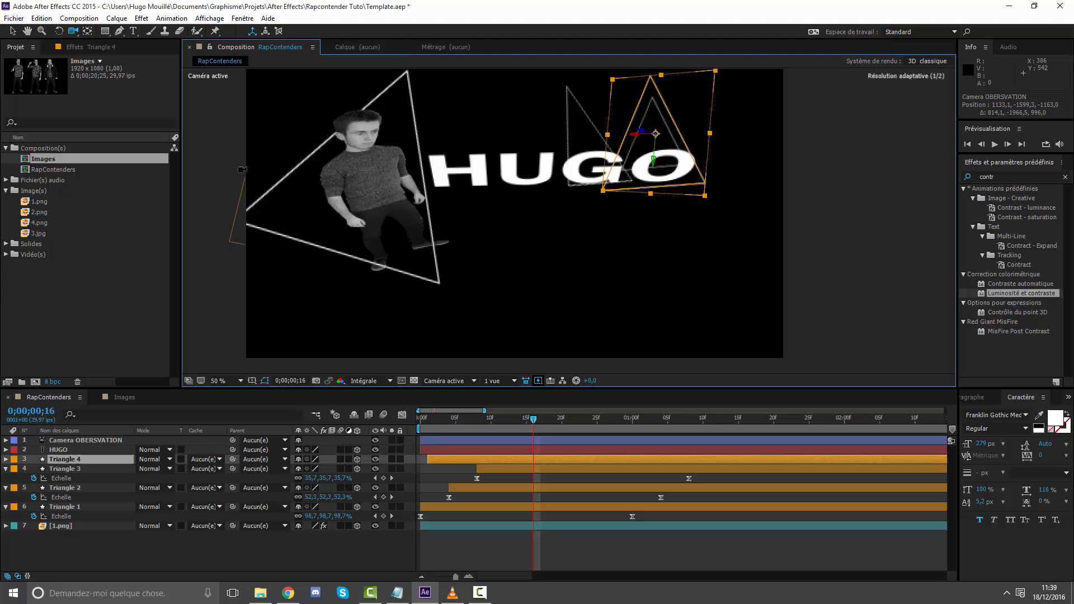
left_click(13, 32)
left_click_drag(632, 141, 511, 230)
Step: View the scene from the side and move Triangle 4 across toward the man's cut-out photo
left_click(74, 32)
left_click_drag(320, 160, 343, 113)
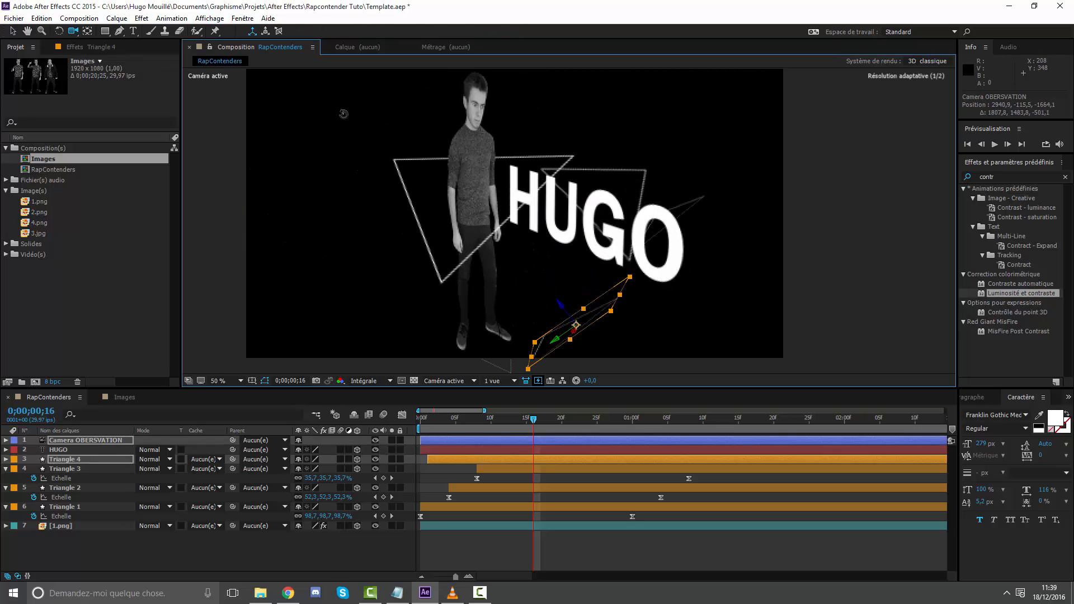
left_click(14, 32)
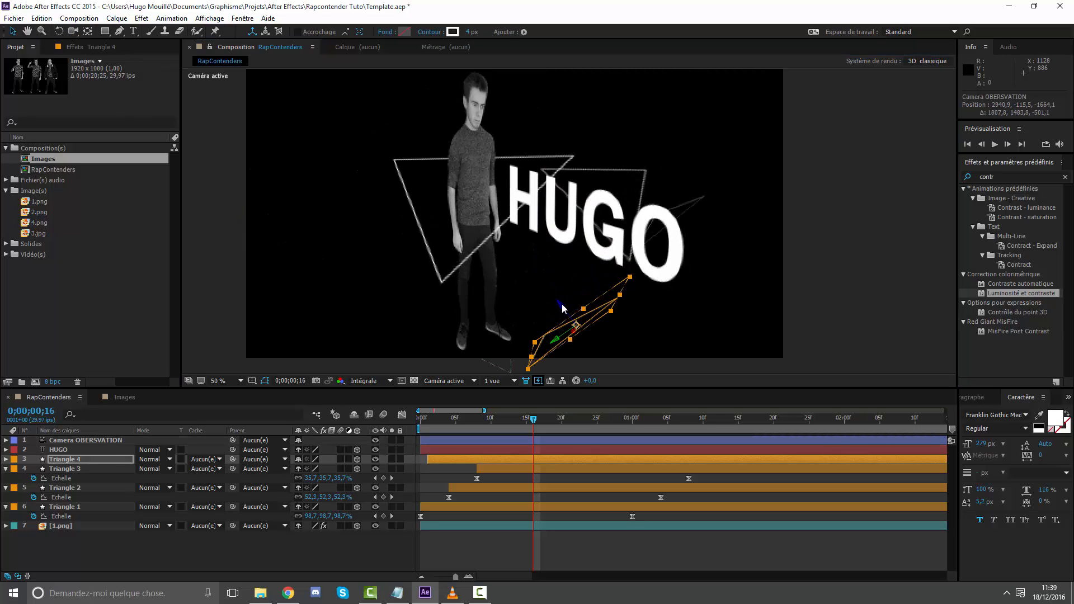
left_click_drag(562, 308, 507, 209)
Step: Check Triangle 4 from behind and from above, and reposition it between the man's cut-out photo and the name text
left_click(61, 34)
left_click(75, 33)
left_click(12, 32)
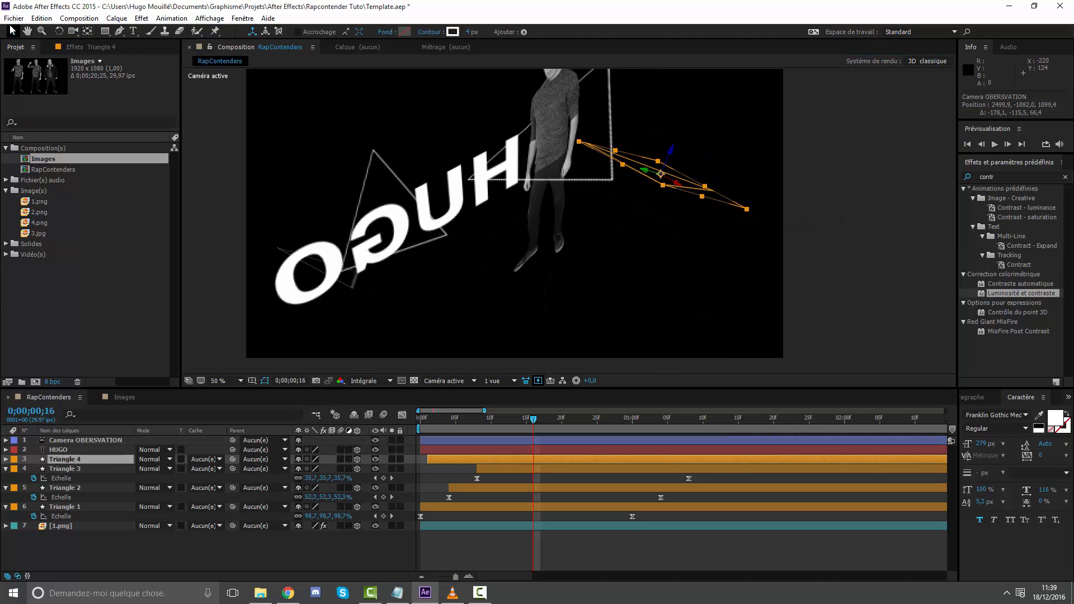
left_click_drag(536, 151, 304, 123)
left_click(72, 32)
left_click_drag(382, 205, 494, 216)
left_click(11, 32)
left_click(75, 31)
left_click_drag(358, 213, 491, 134)
left_click(13, 33)
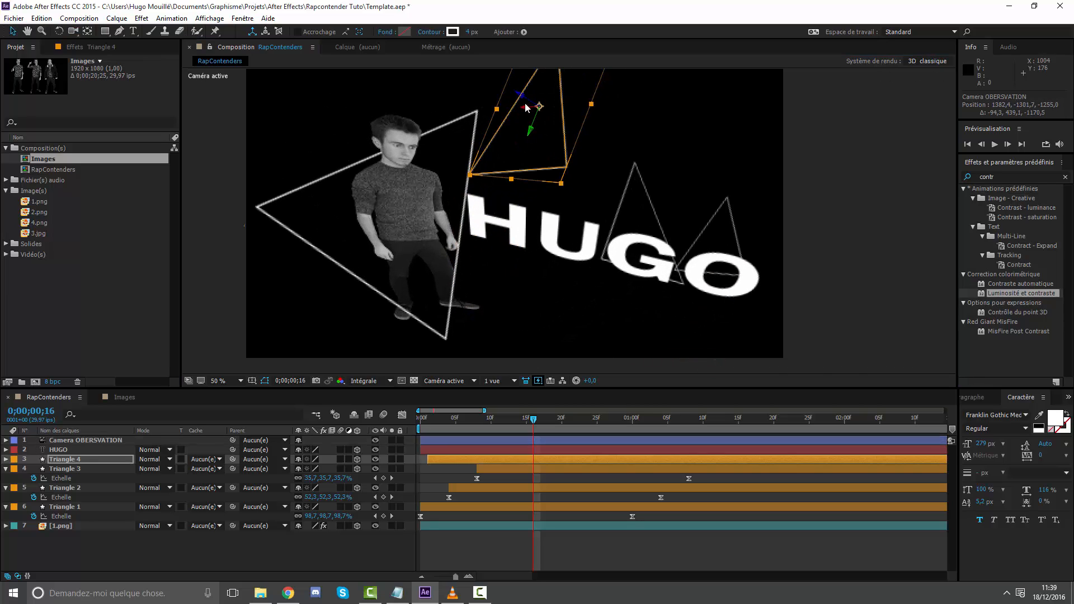
Step: Move Triangle 4 along its depth axis and lower it to the height of the title text
left_click_drag(519, 95, 319, 126)
left_click(74, 32)
left_click_drag(330, 185, 375, 106)
left_click(12, 32)
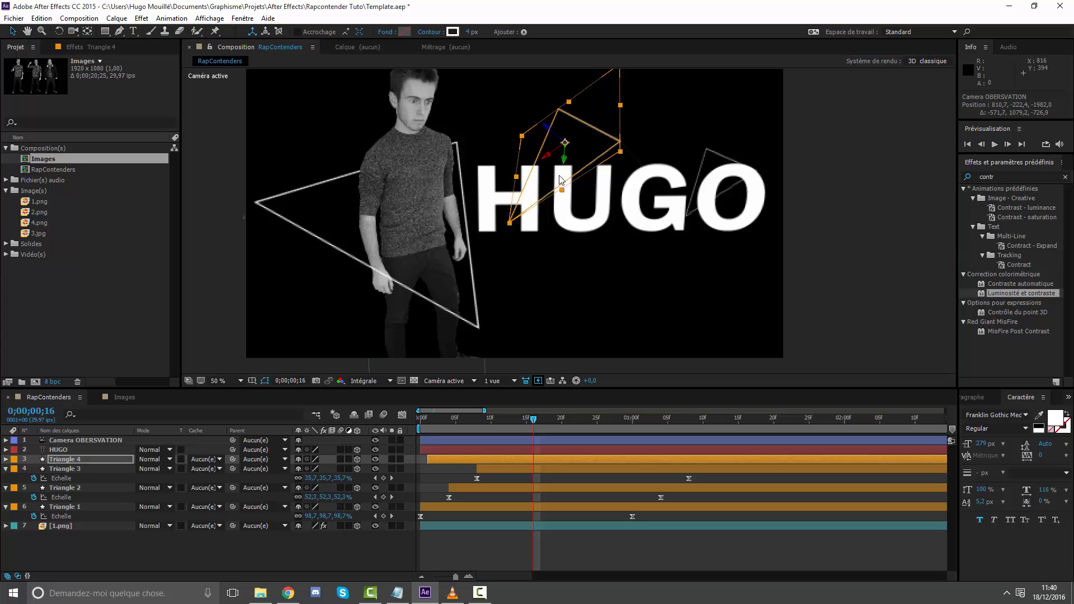
left_click_drag(548, 158, 546, 197)
left_click(73, 32)
left_click_drag(356, 313, 474, 210)
left_click(15, 31)
Step: Shift Triangle 4 sideways onto the first two letters of the title, at about 1381, 408, -4
left_click(86, 32)
left_click(74, 32)
left_click_drag(336, 184, 486, 198)
left_click(13, 31)
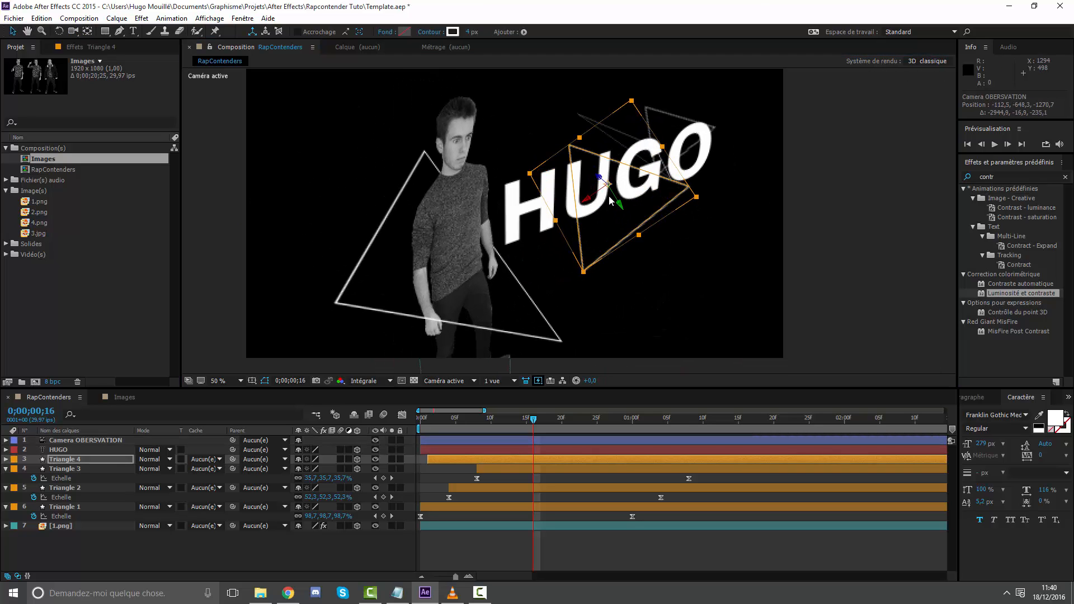
left_click_drag(590, 203, 548, 195)
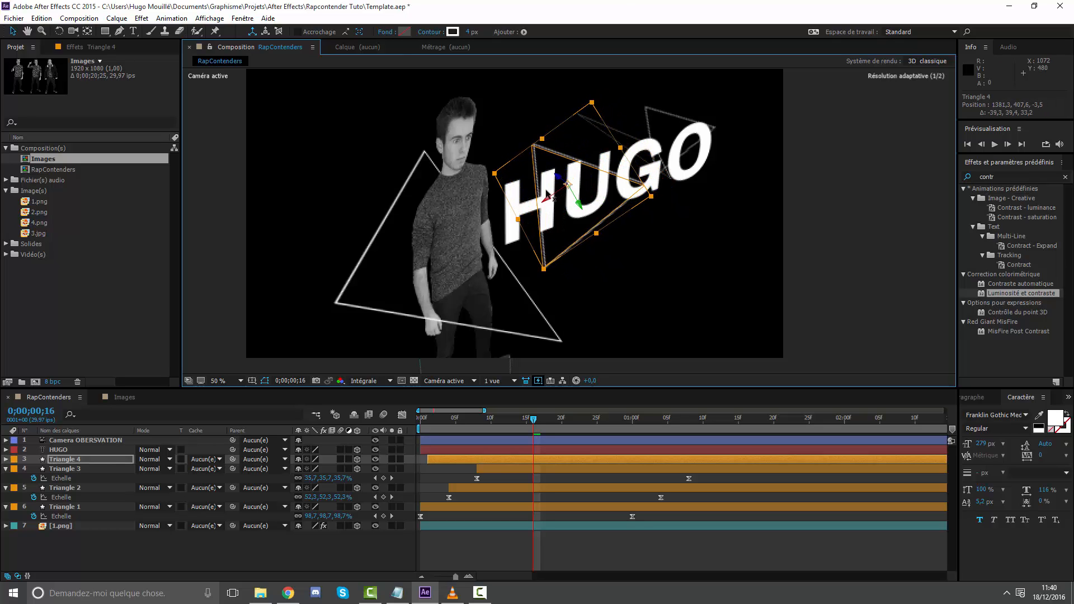
left_click(73, 35)
left_click_drag(318, 281, 407, 230)
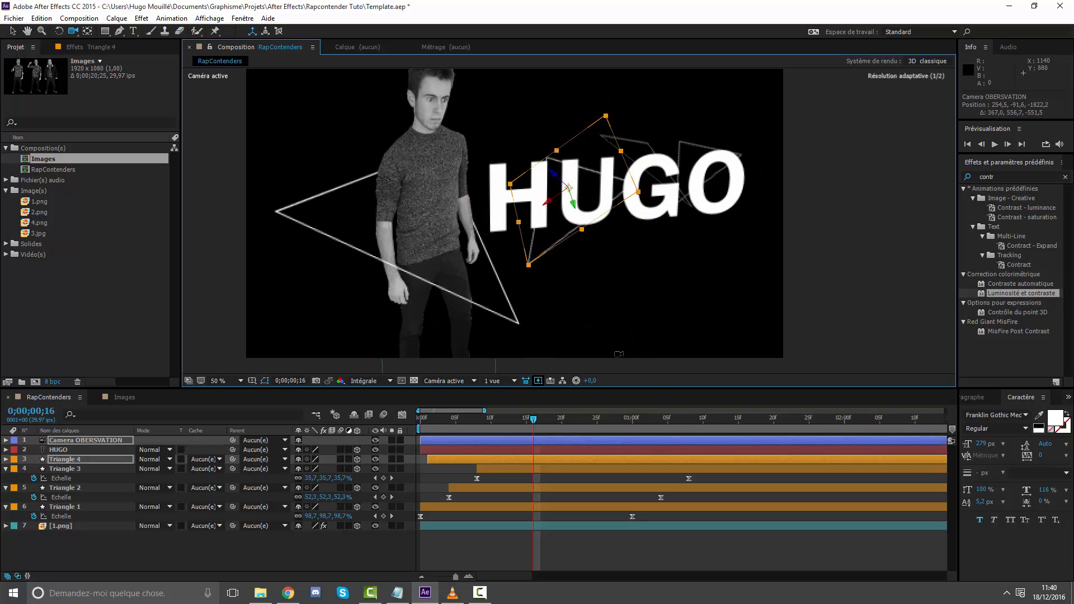
Step: Set Triangle 4's scale to 90.3% at its 0;00;01;01 keyframe and nudge the layer to about 1391, 392, 27
key("s")
left_click(633, 423)
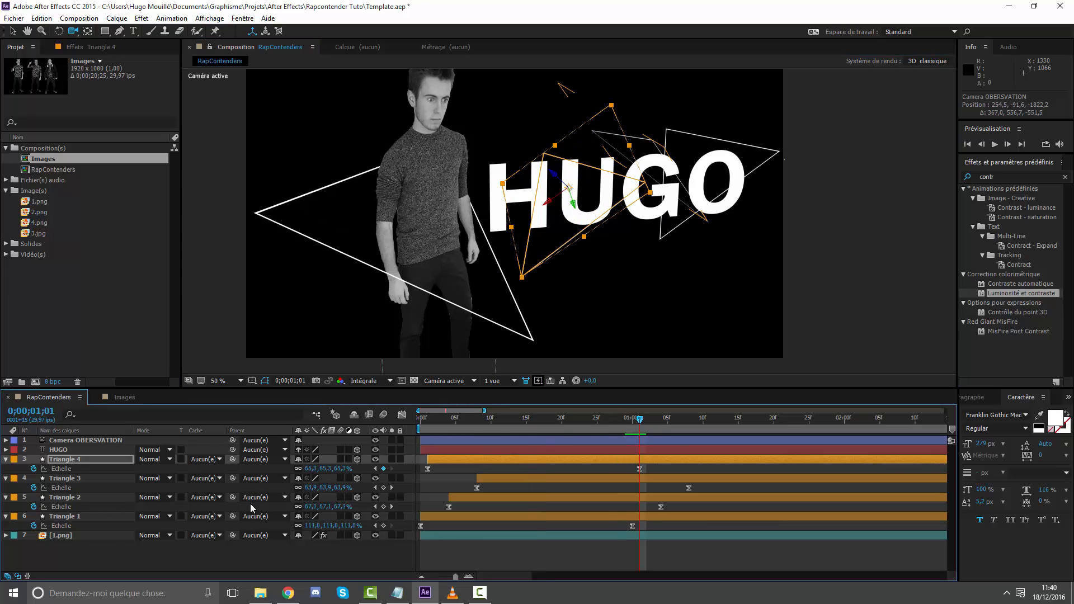
left_click_drag(327, 469, 340, 469)
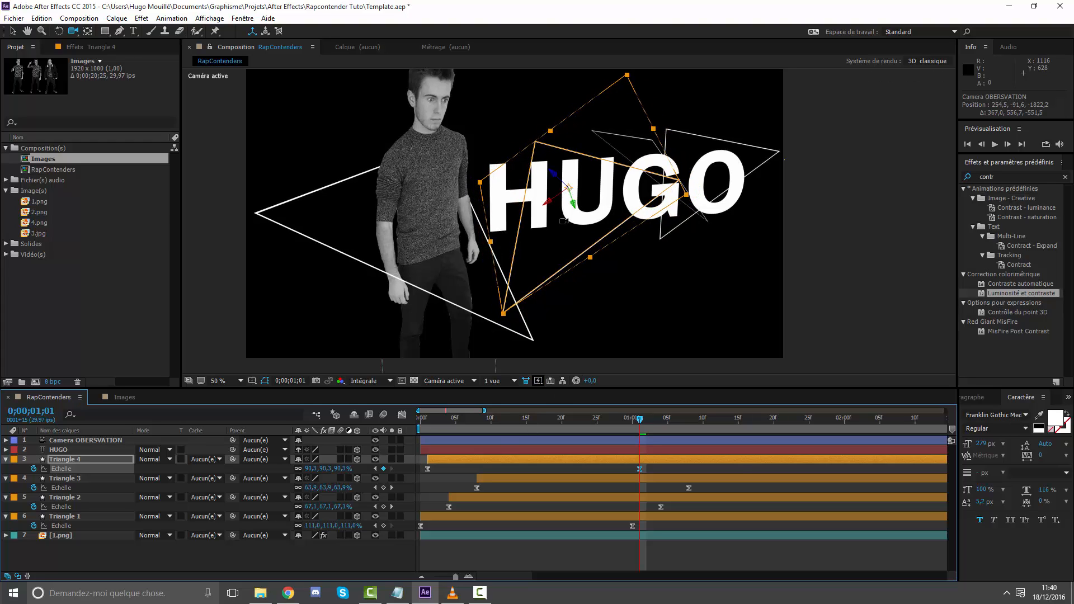
left_click(14, 31)
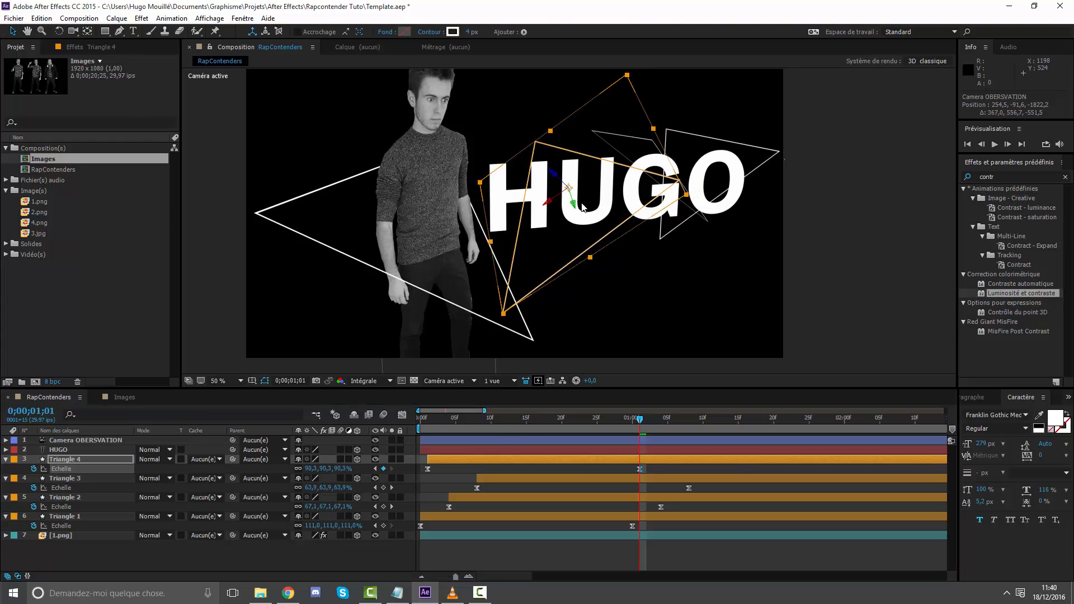
left_click_drag(577, 206, 572, 197)
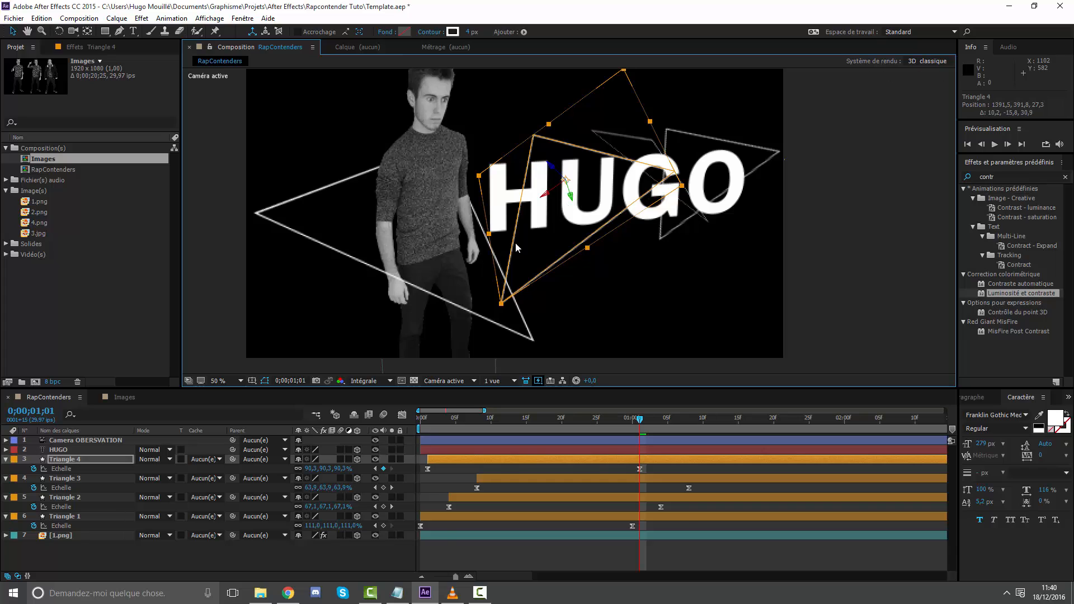
Step: Rotate Triangle 4 to 111° on X and 62° on Z
key("r")
mouse_move(316, 492)
left_mouse_down()
mouse_move(329, 493)
mouse_move(325, 480)
left_mouse_up()
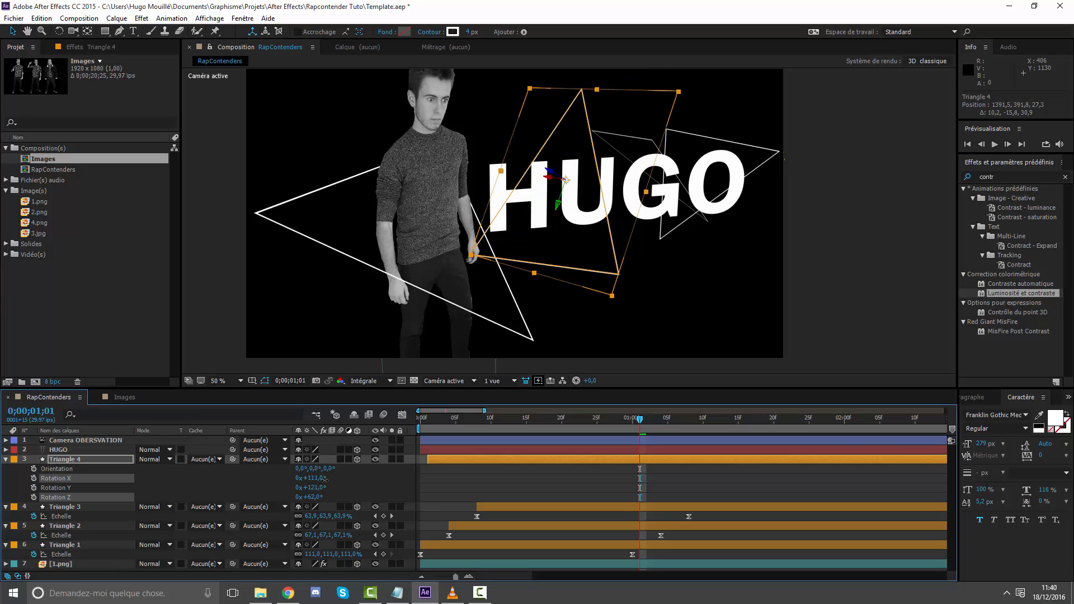
left_click(521, 492)
Step: Preview the triangle animation from the start of the composition
left_click_drag(627, 432, 476, 418)
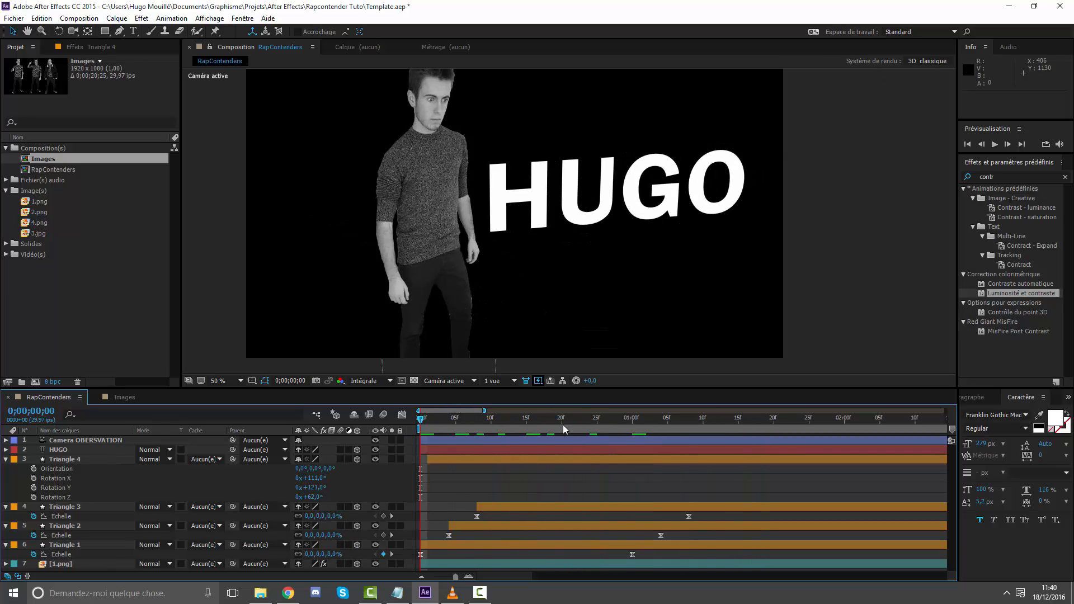
key("space")
key("space")
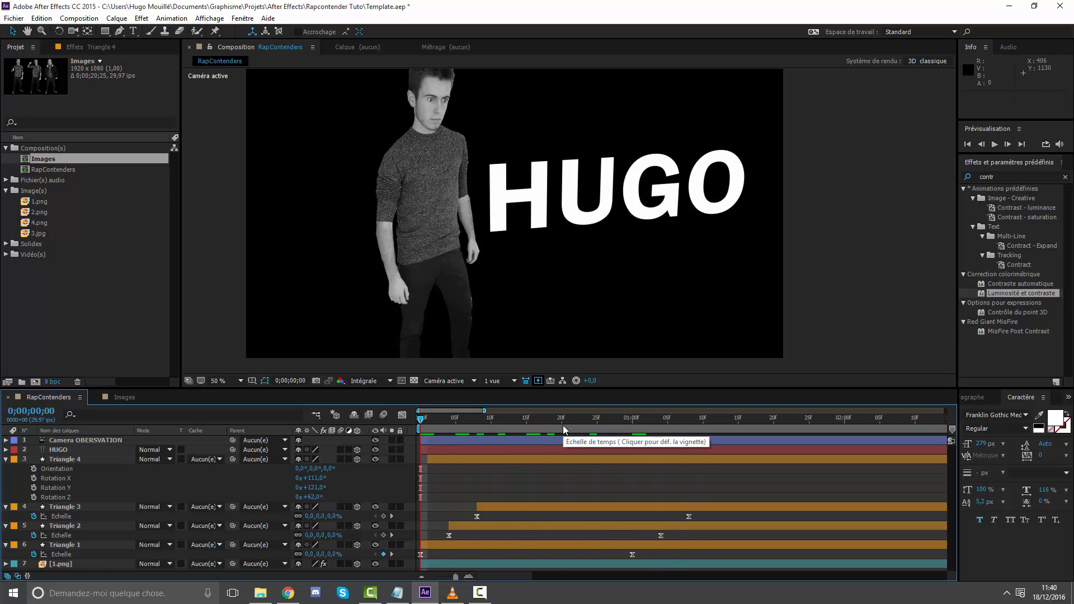
key("space")
Step: Duplicate the Triangle 2 layer and shift the copy one frame later, to start at 0;00;00;05
left_click_drag(559, 423, 505, 421)
left_click(518, 507)
left_click(514, 524)
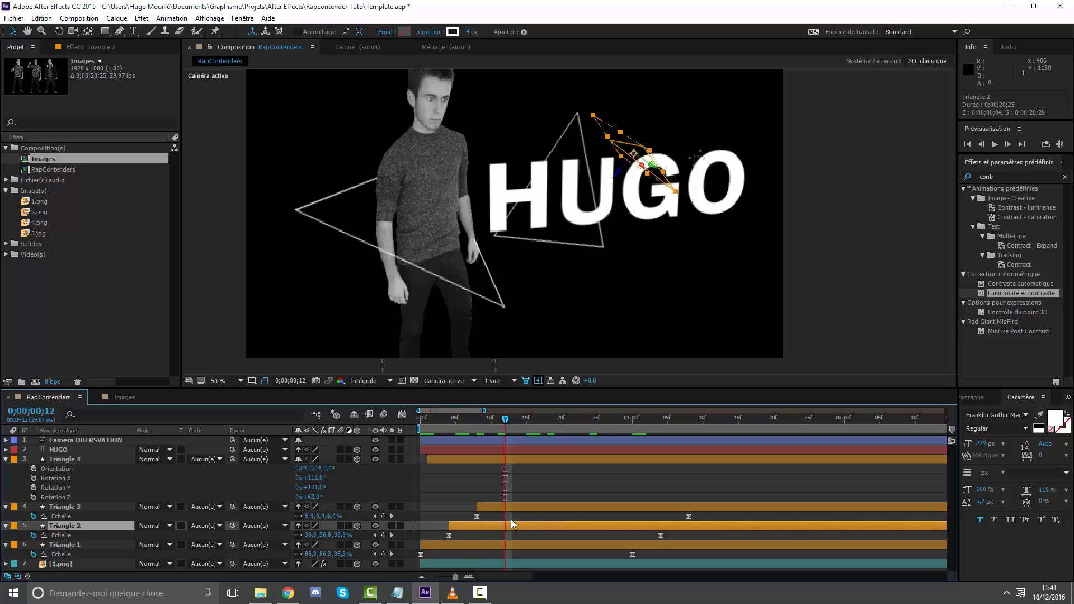
key("ctrl+d")
left_click_drag(499, 525, 503, 529)
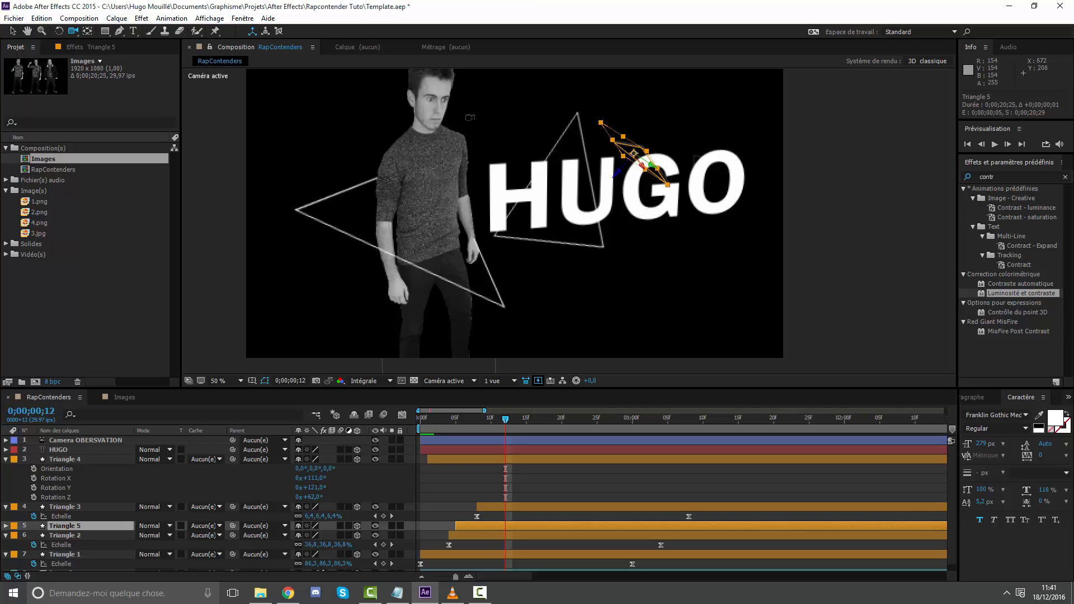
Step: Move Triangle 5 away from the title's third letter to the man's head
left_click_drag(470, 117, 265, 136)
left_click(13, 33)
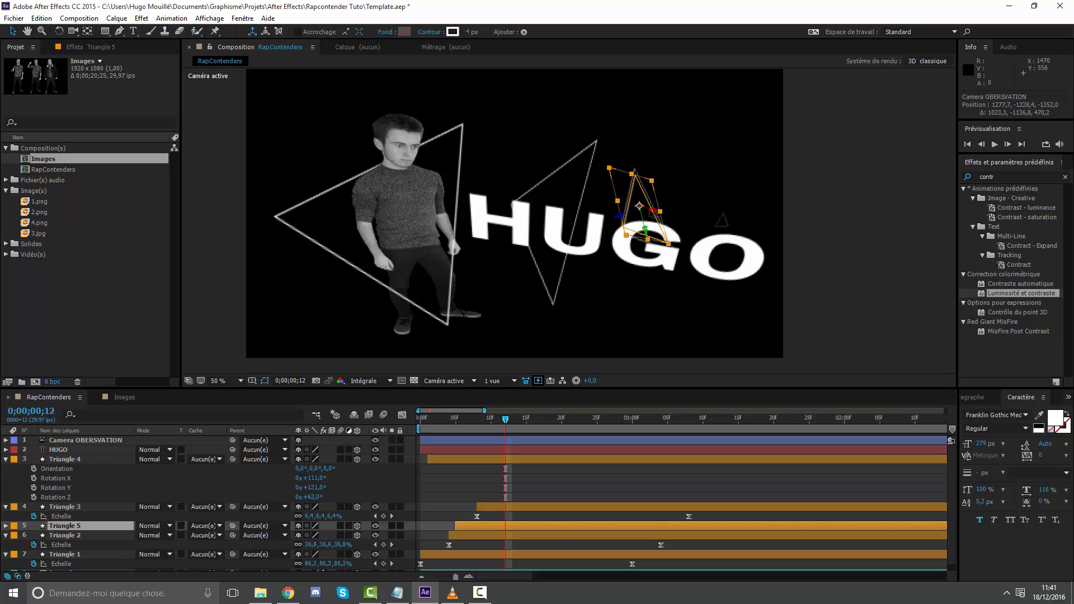
left_click_drag(650, 214, 435, 173)
left_click(73, 32)
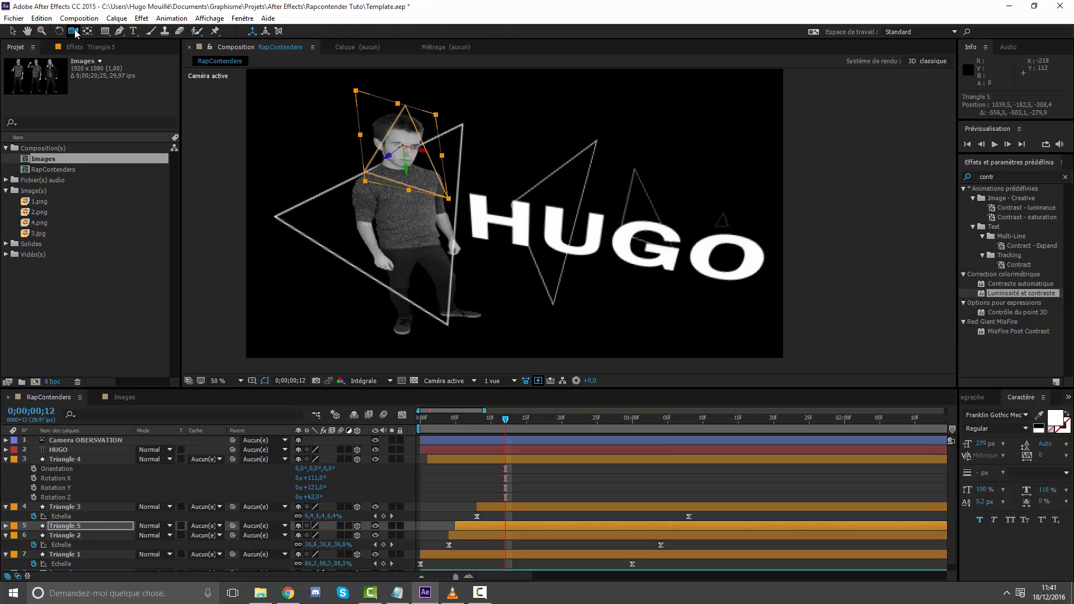
mouse_move(352, 209)
left_mouse_down()
mouse_move(431, 203)
mouse_move(390, 210)
left_mouse_up()
left_click(17, 32)
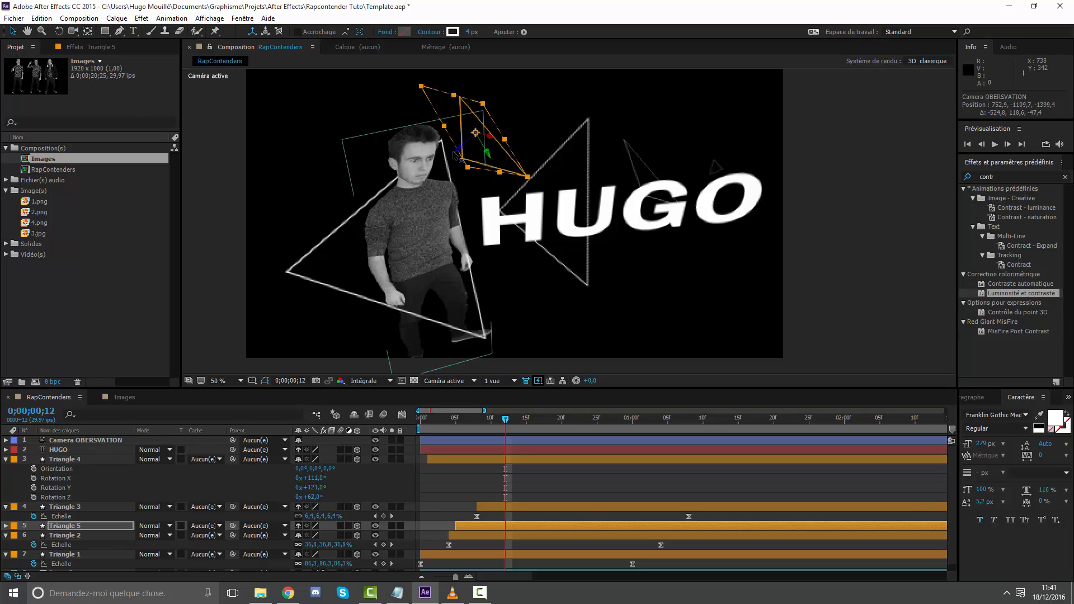
Step: Adjust Triangle 5's depth so that it sits beside the man's head
left_click_drag(454, 156, 387, 174)
left_click(73, 32)
left_click_drag(313, 104, 294, 223)
key("v")
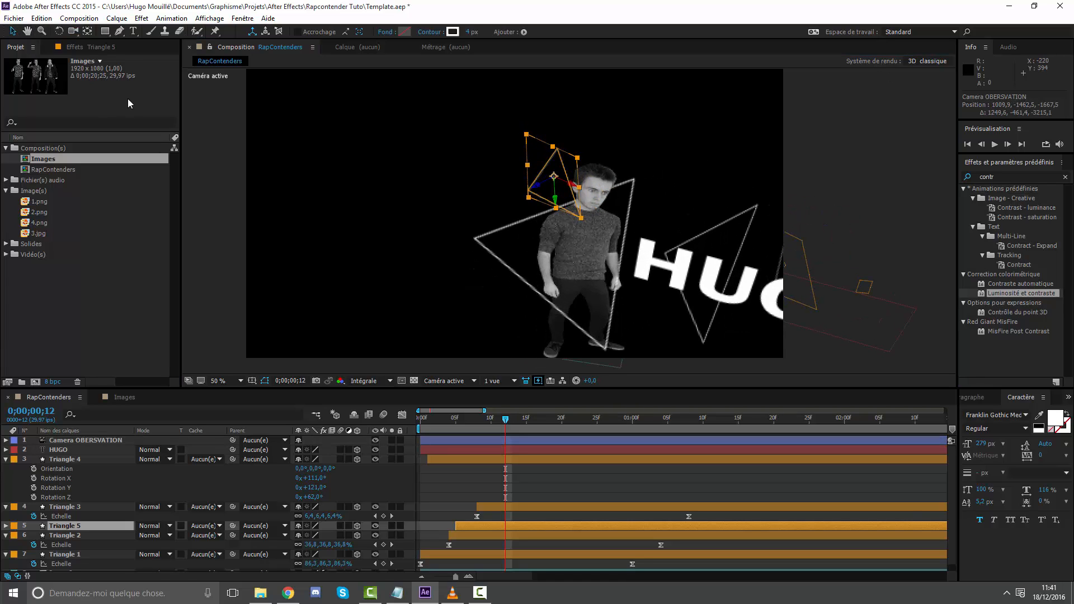
Step: Align Triangle 5 around the man's head at about 953, 122, 22 and reveal its Scale property
left_click_drag(572, 185, 425, 126)
left_click(86, 32)
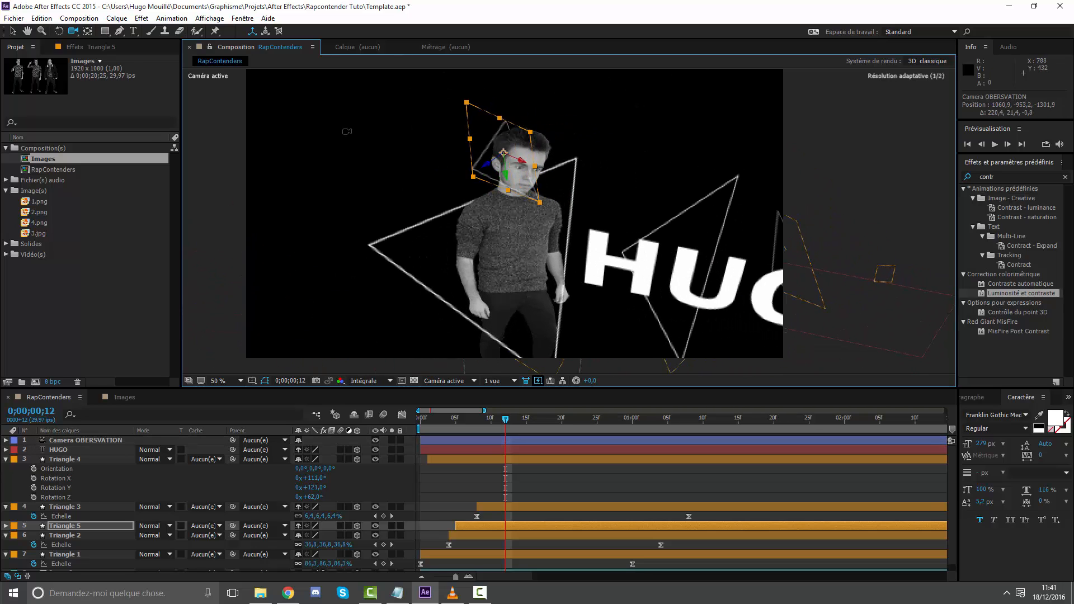
left_click(12, 32)
left_click_drag(520, 163, 535, 169)
key("s")
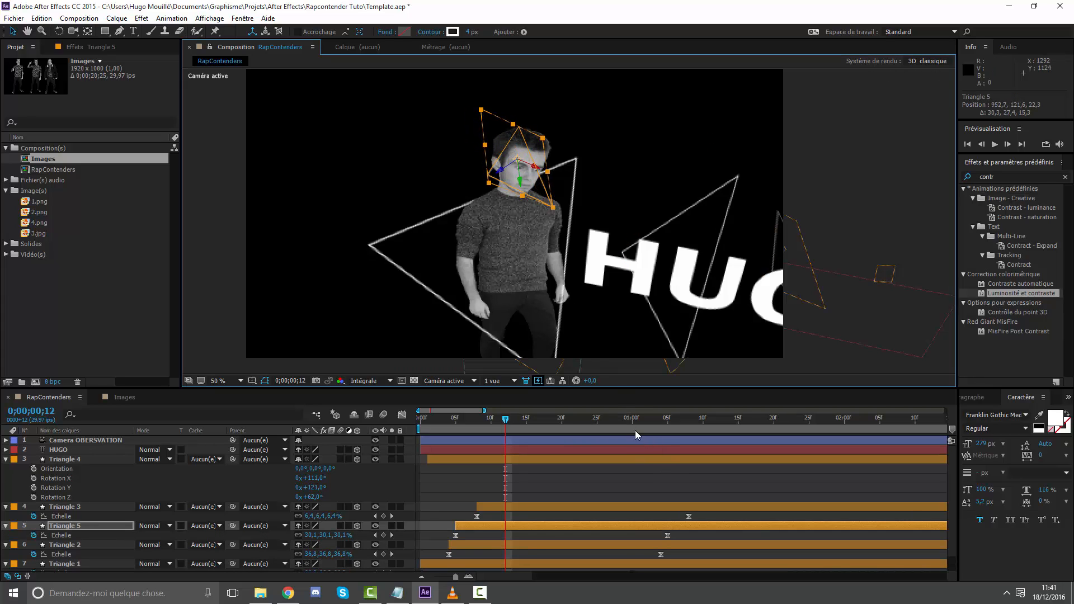
Step: At 0;00;00;28, lower Triangle 5 to the man's shoulders, at about 905, 228, 48
left_click_drag(525, 421, 615, 417)
left_click(642, 289)
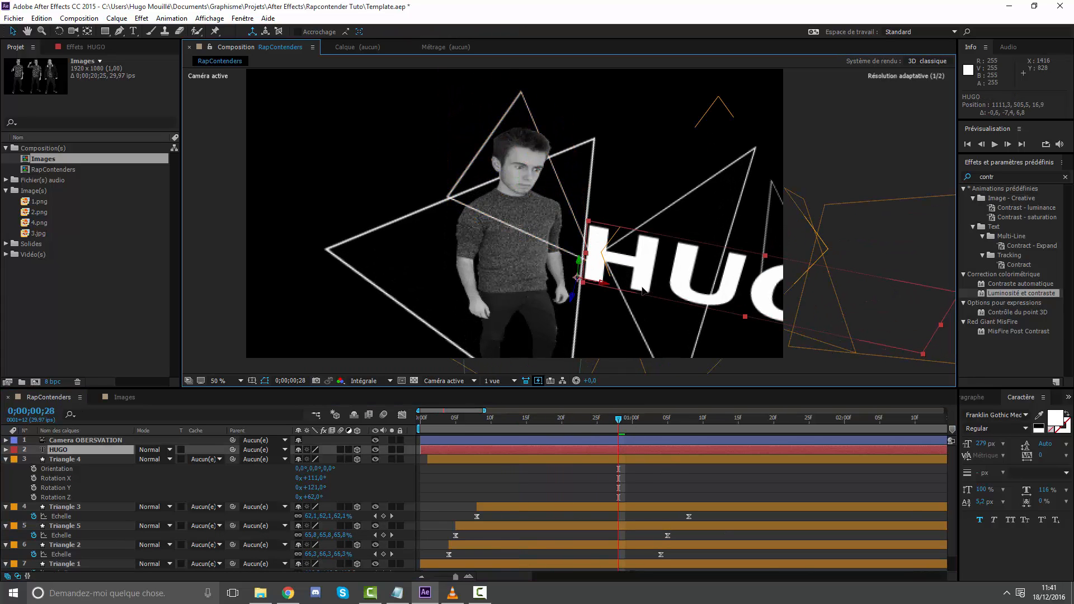
left_click(76, 32)
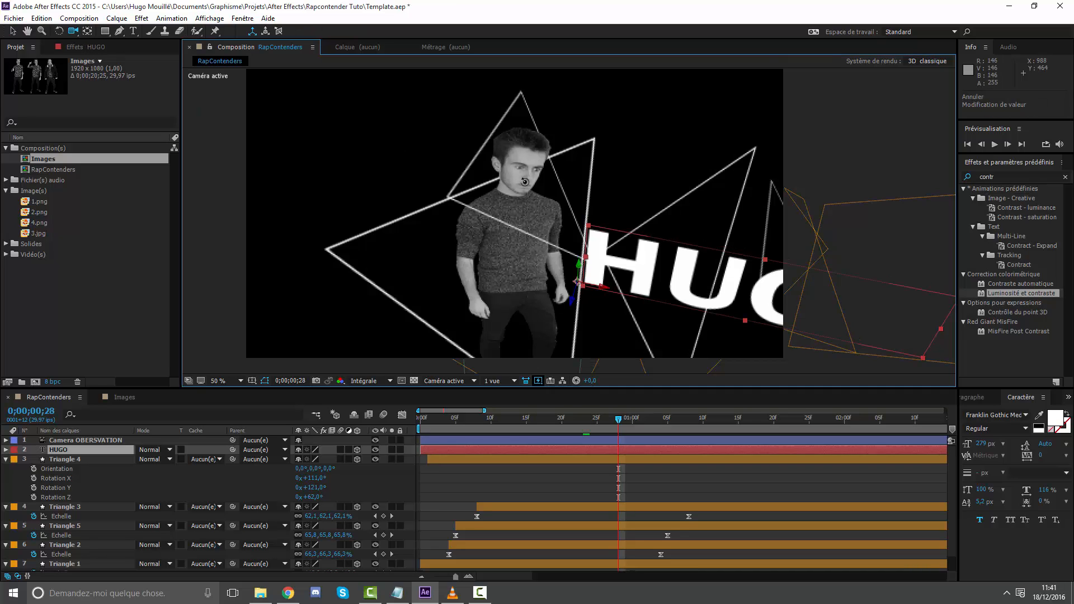
left_click_drag(458, 168, 509, 157)
key("v")
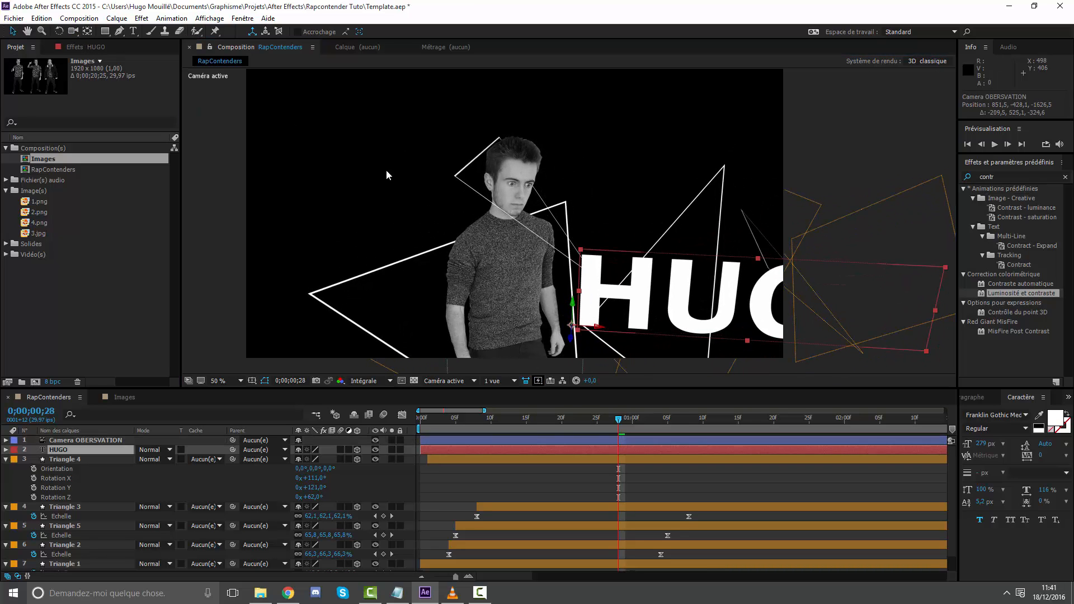
left_click(619, 508)
left_click(613, 526)
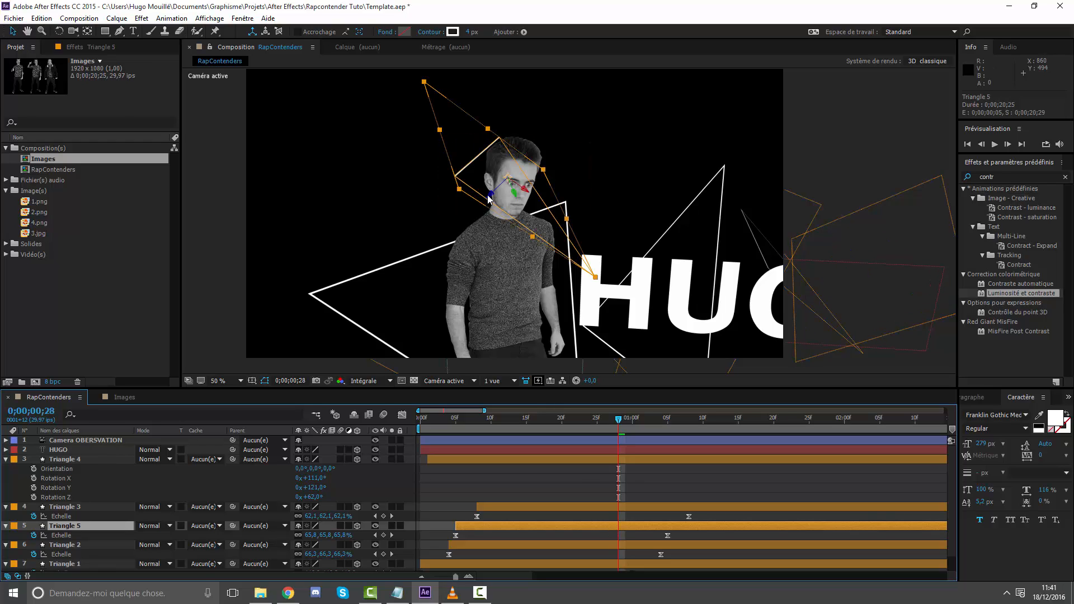
left_click_drag(490, 197, 497, 235)
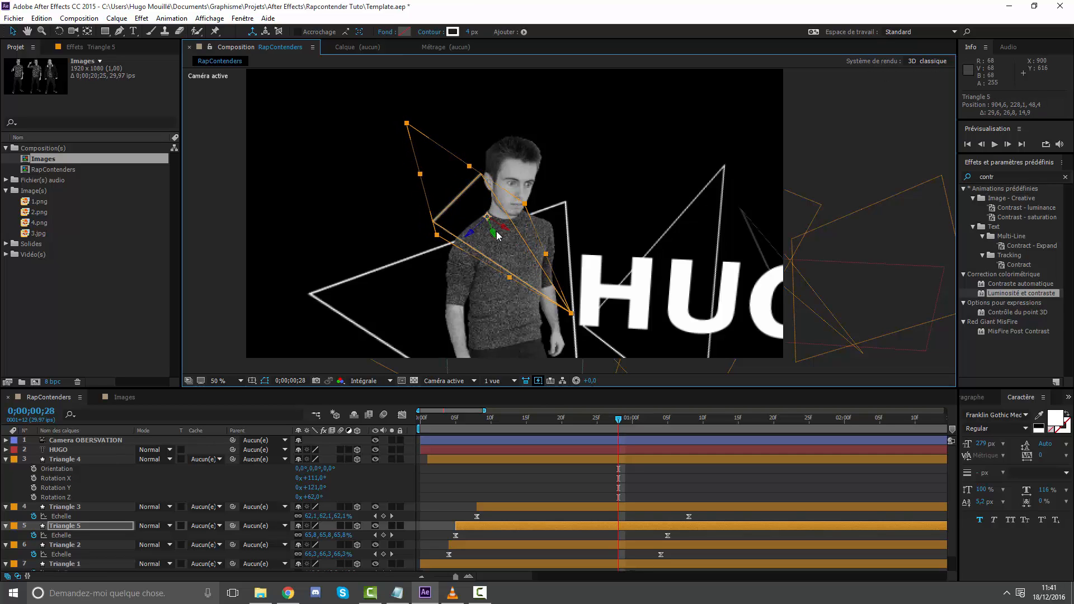
Step: At 0;00;01;07, fine-tune Triangle 5 around the man's upper body, at about 917, 236, 77
left_click(73, 31)
left_click_drag(481, 190, 597, 311)
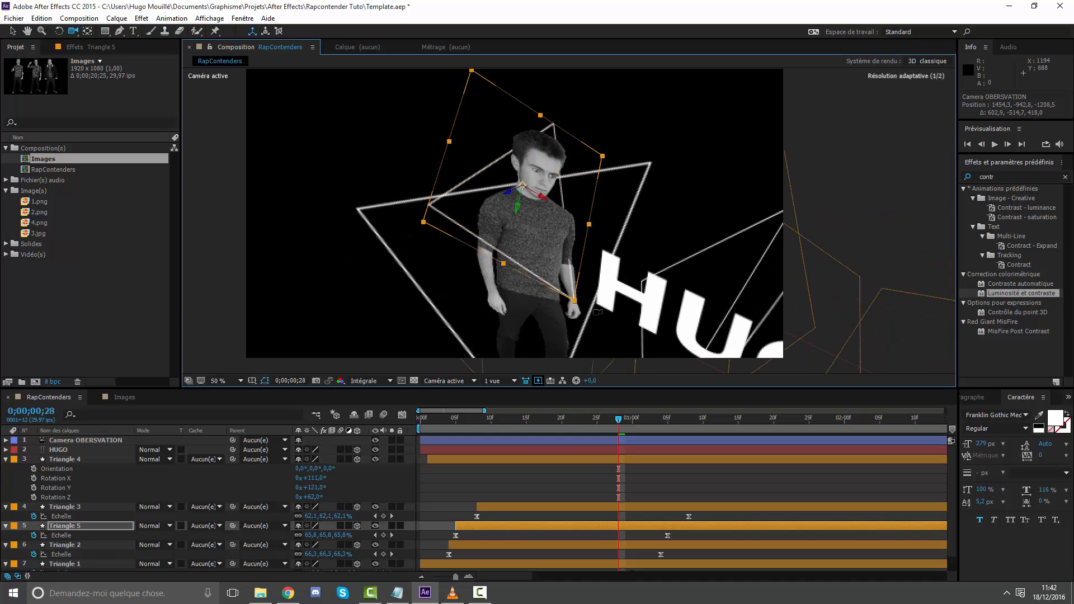
left_click_drag(630, 426, 675, 423)
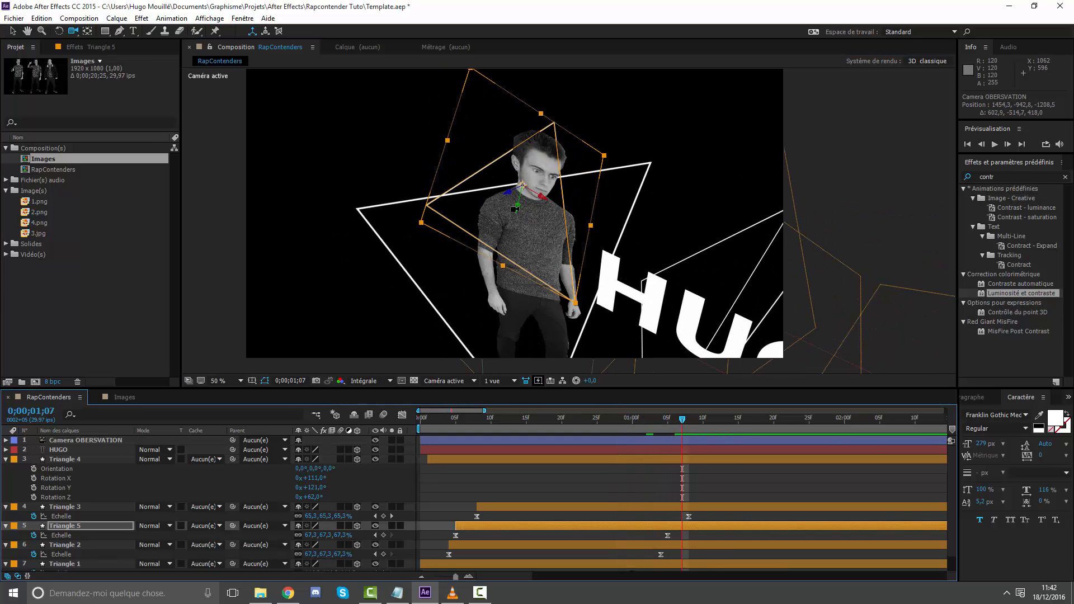
left_click(13, 32)
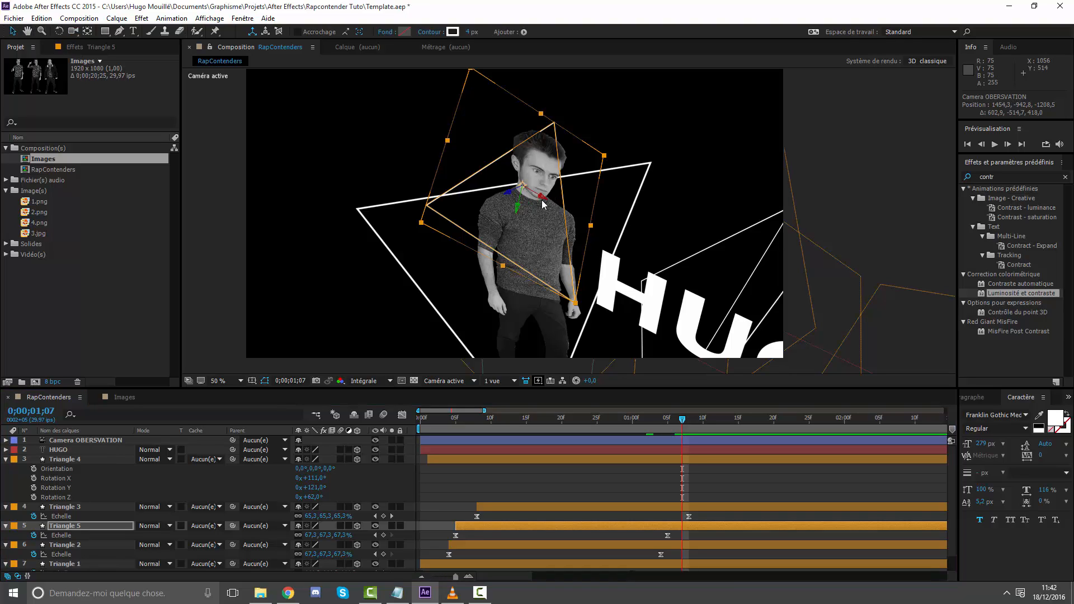
left_click_drag(542, 201, 532, 218)
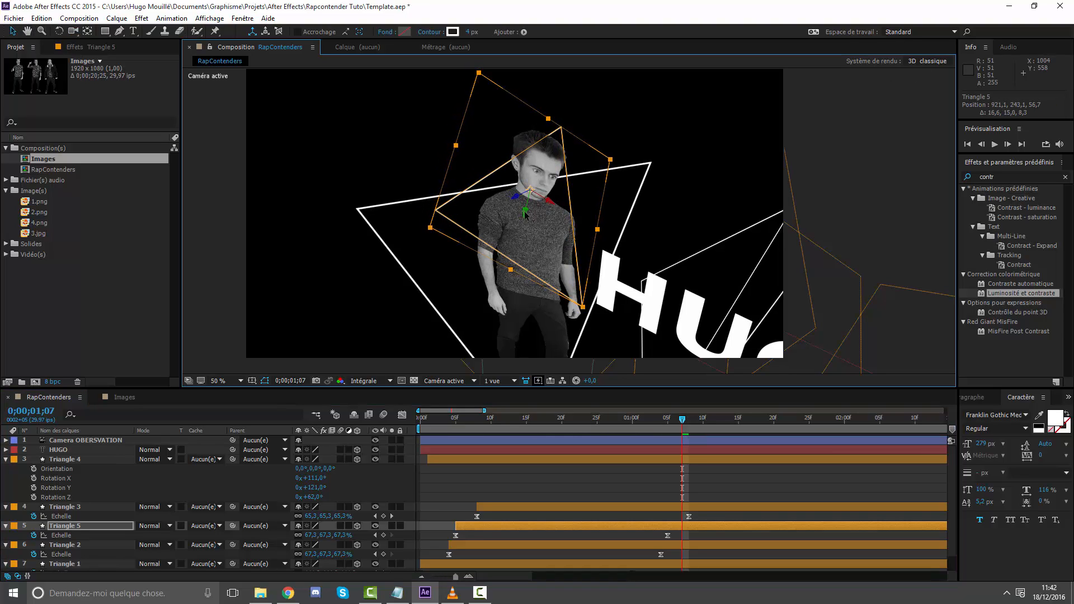
key("c")
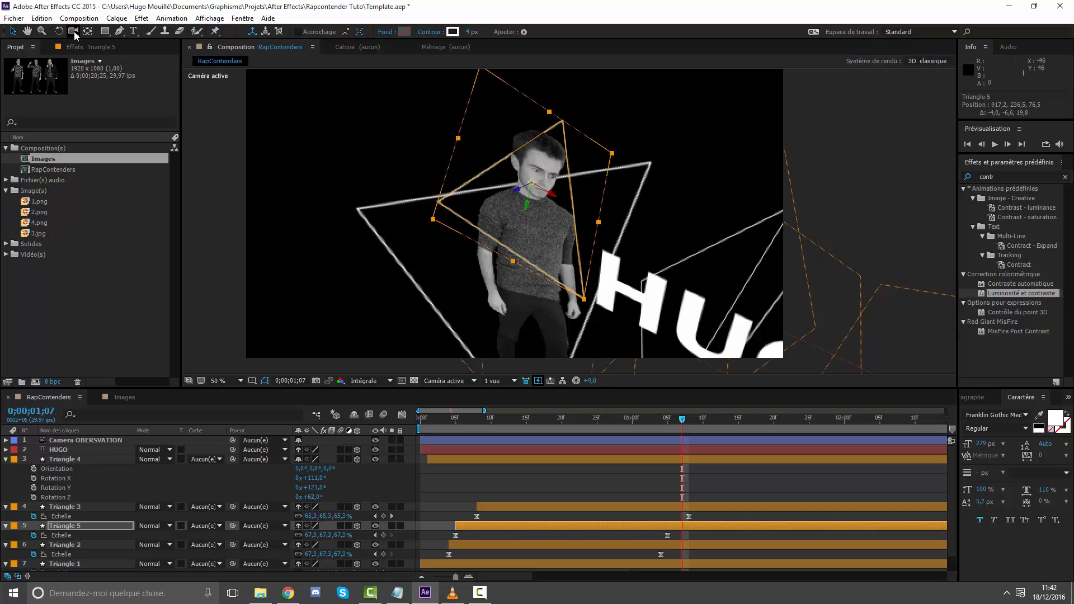
left_click_drag(324, 106, 547, 377)
left_click(546, 480)
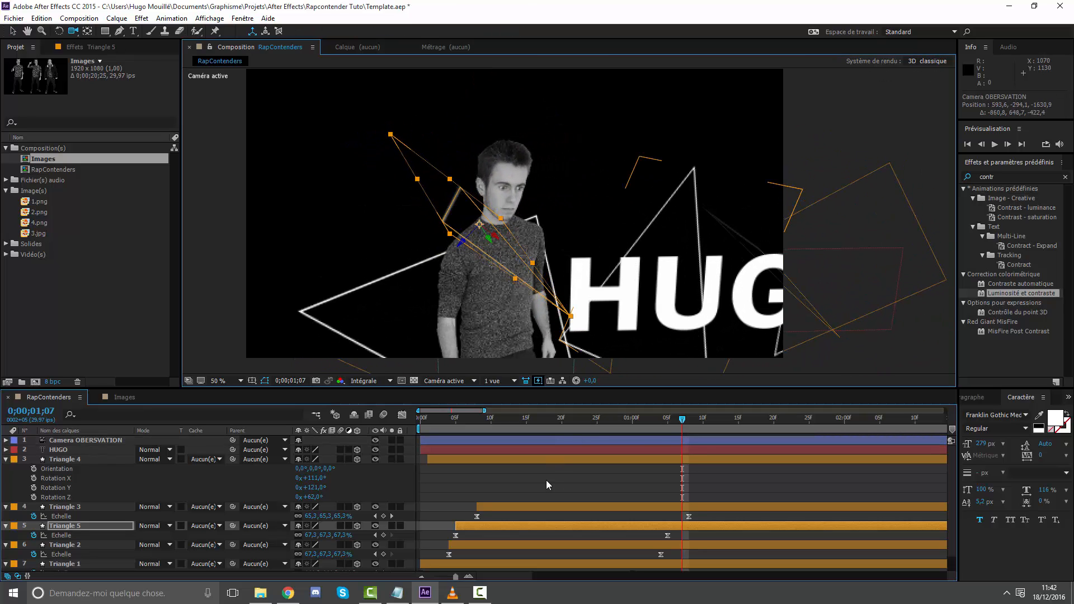
Step: Collapse the expanded properties of all five triangle layers in the timeline
left_click(6, 460)
left_click(7, 459)
left_click(5, 460)
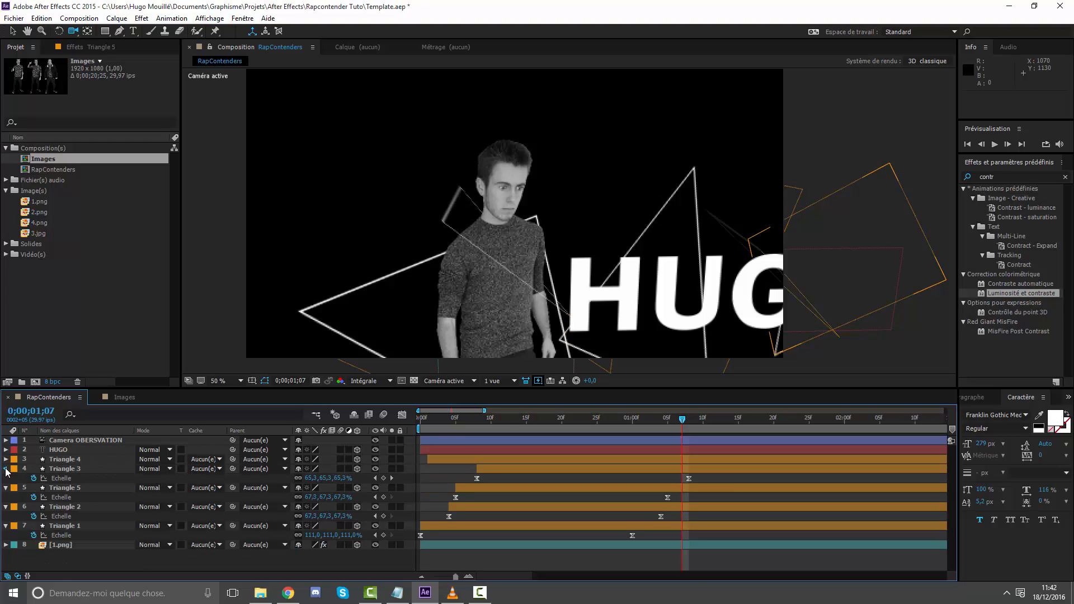
left_click(6, 469)
left_click(5, 478)
left_click(5, 488)
left_click(6, 497)
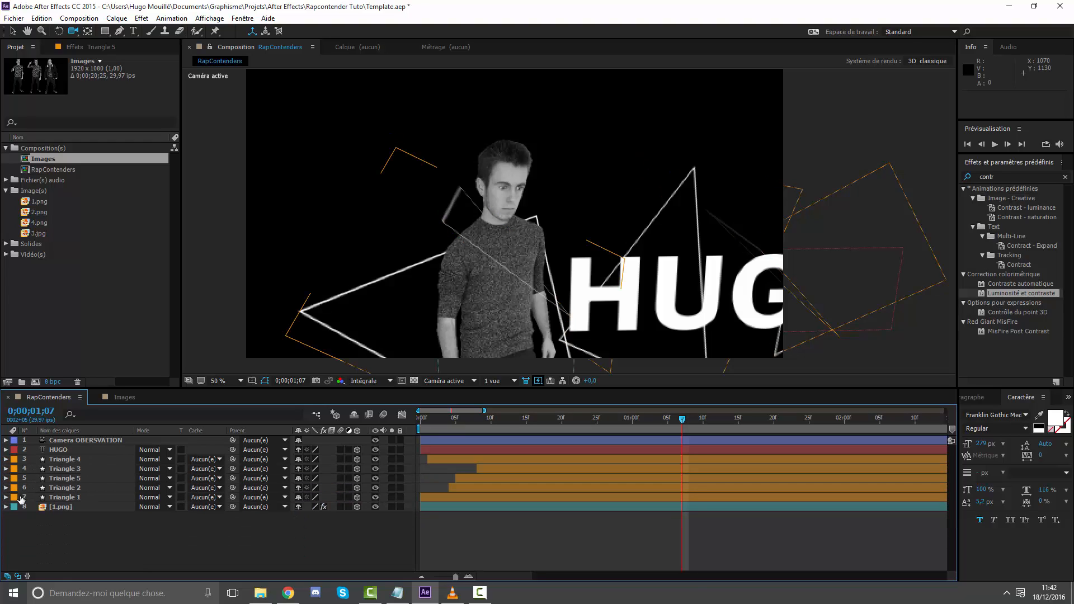
Step: Reframe the camera on the man and the whole title, and play the animation from the start
left_click_drag(527, 268, 496, 227)
left_click_drag(585, 418, 384, 503)
key("space")
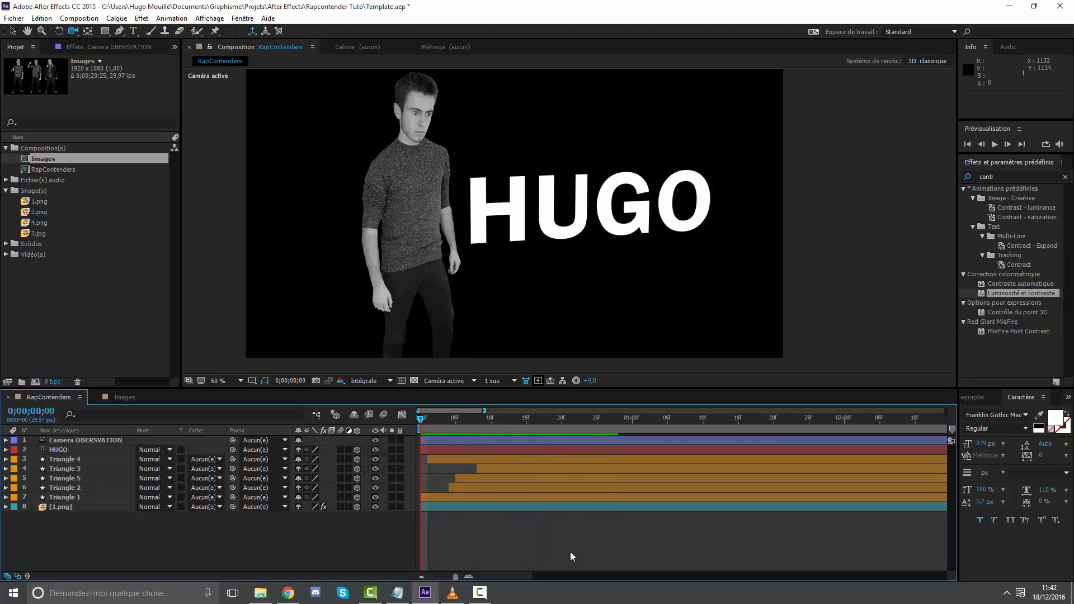
key("space")
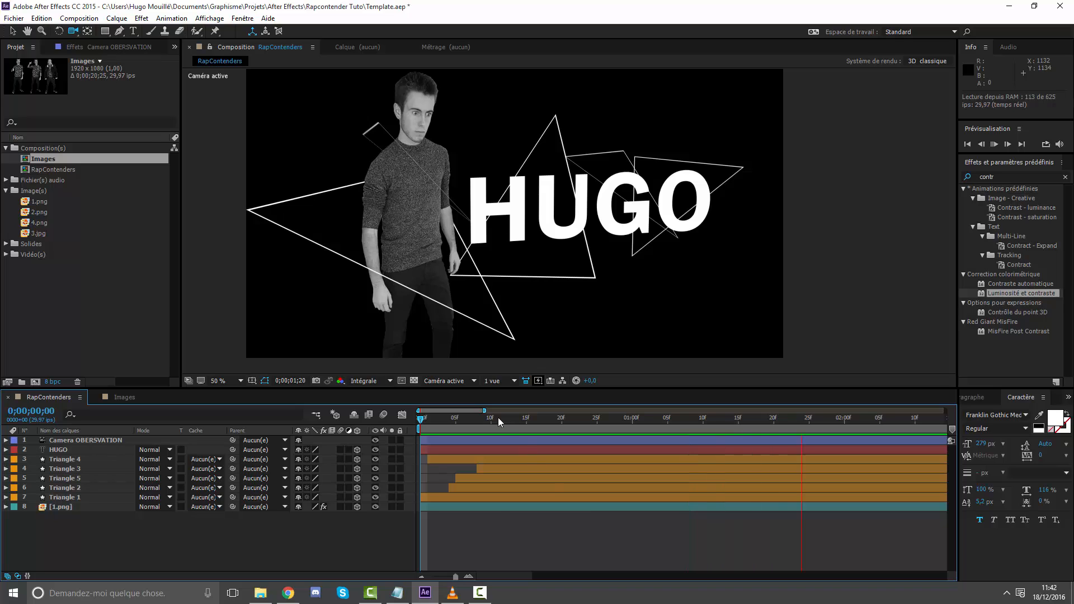
key("space")
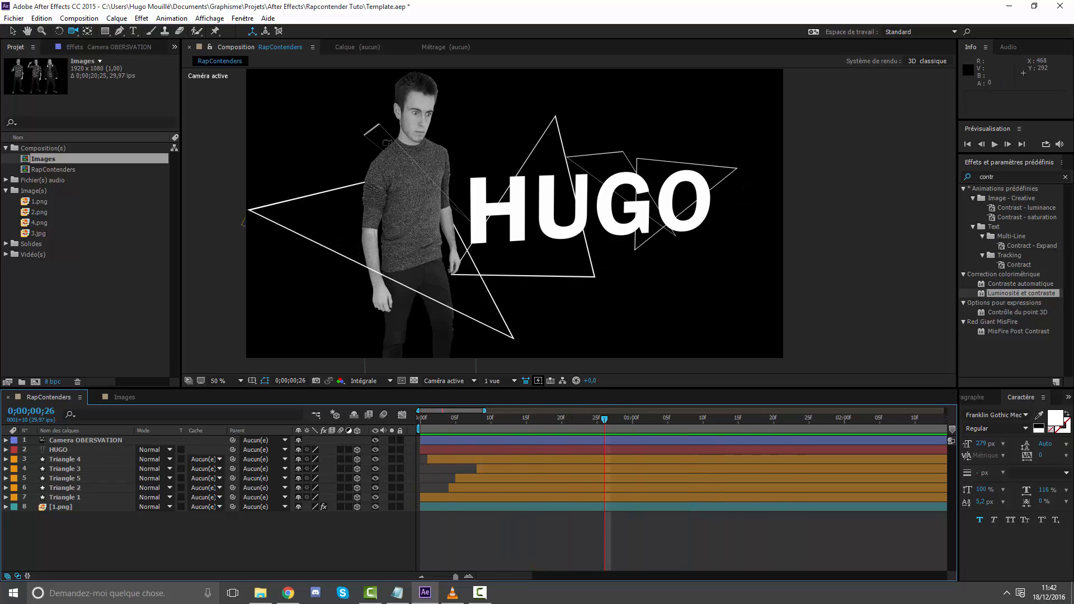
Step: Rotate Triangle 5 at the man's shoulder to 84° on X, 47° on Y and 65° on Z
left_click(12, 32)
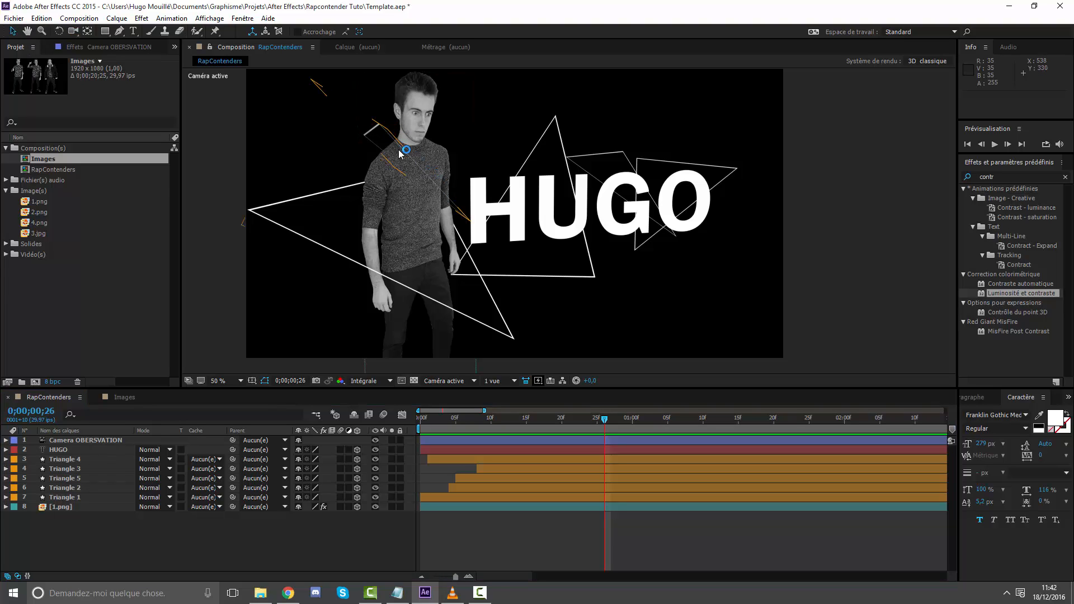
left_click(400, 155)
key("r")
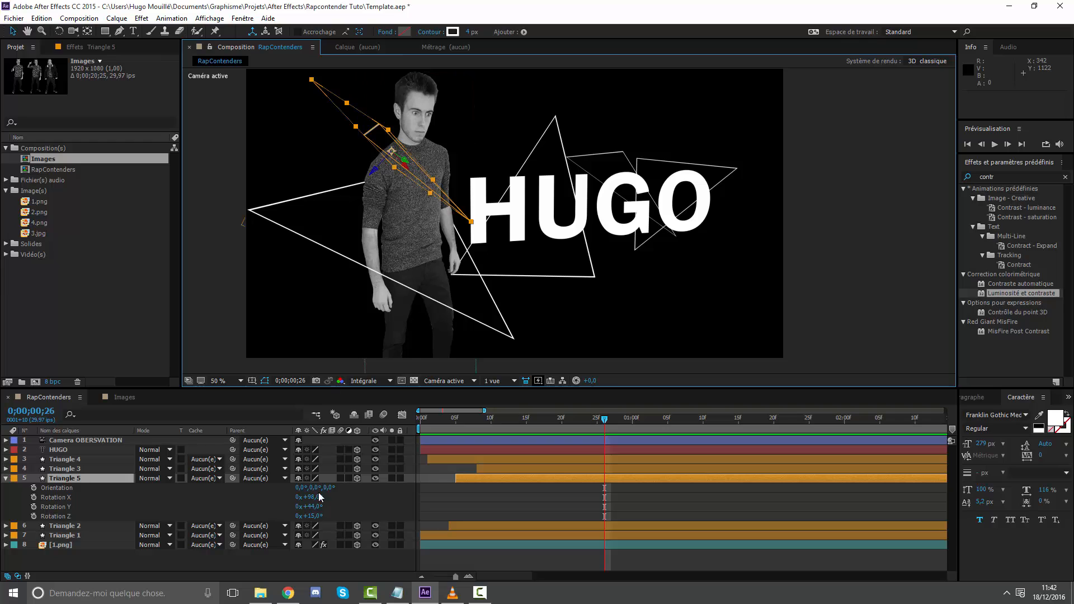
mouse_move(311, 515)
left_mouse_down()
mouse_move(316, 506)
mouse_move(300, 496)
mouse_move(313, 507)
left_mouse_up()
key("ctrl+z")
key("ctrl+z")
left_click(633, 506)
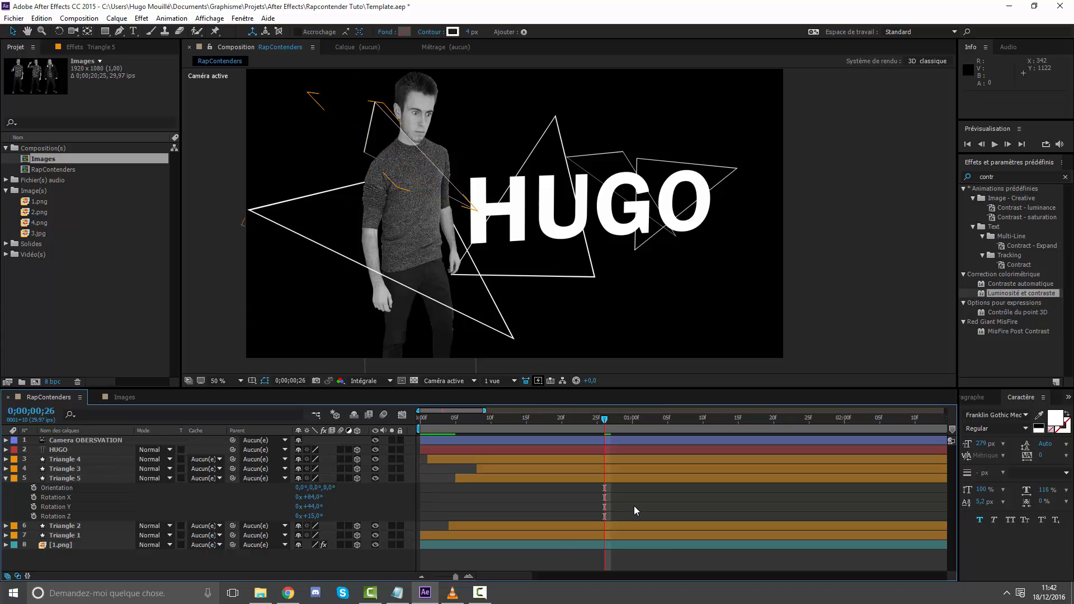
left_click(313, 505)
mouse_move(308, 506)
left_mouse_down()
mouse_move(299, 508)
mouse_move(314, 520)
mouse_move(318, 507)
mouse_move(323, 515)
mouse_move(316, 503)
mouse_move(335, 514)
mouse_move(327, 513)
left_mouse_up()
left_click(581, 516)
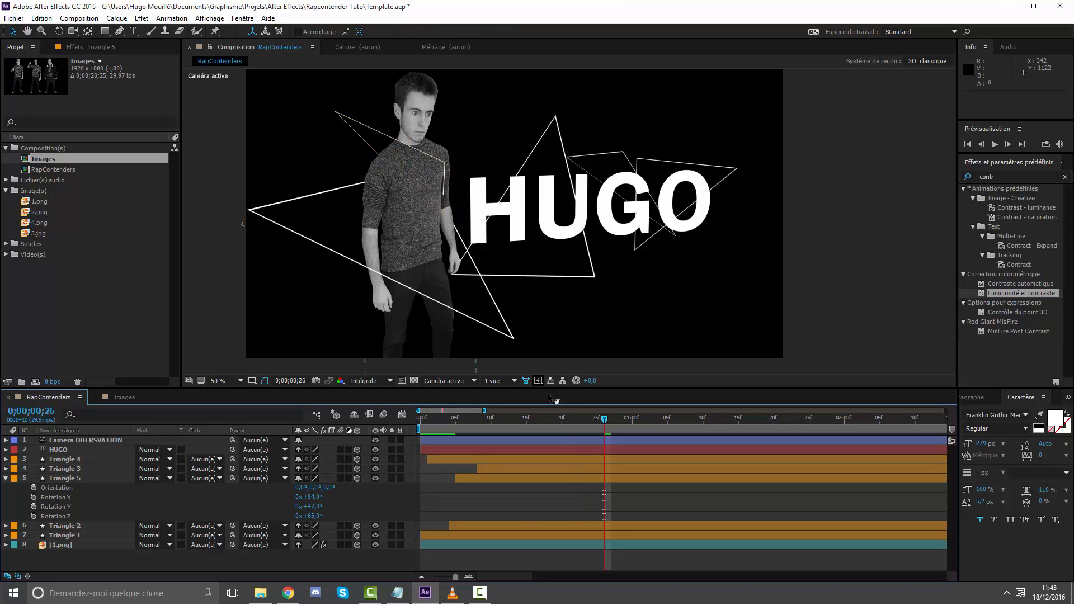
Step: From an elevated camera view, move Triangle 5 along its Y axis to about 947, 298, 38
left_click(72, 31)
left_click_drag(425, 212, 369, 227)
left_click(12, 31)
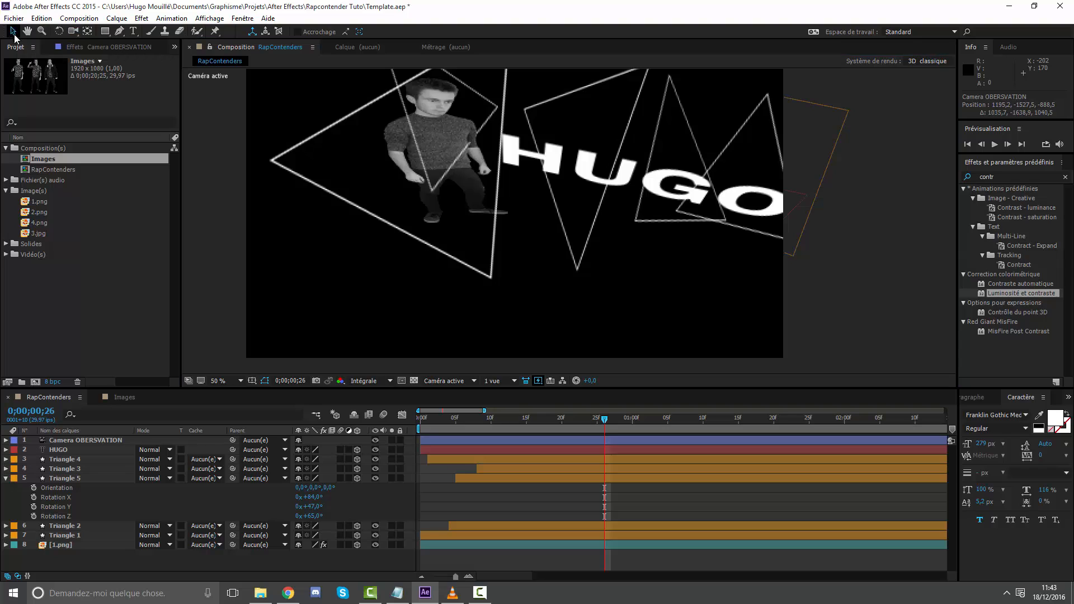
left_click(430, 187)
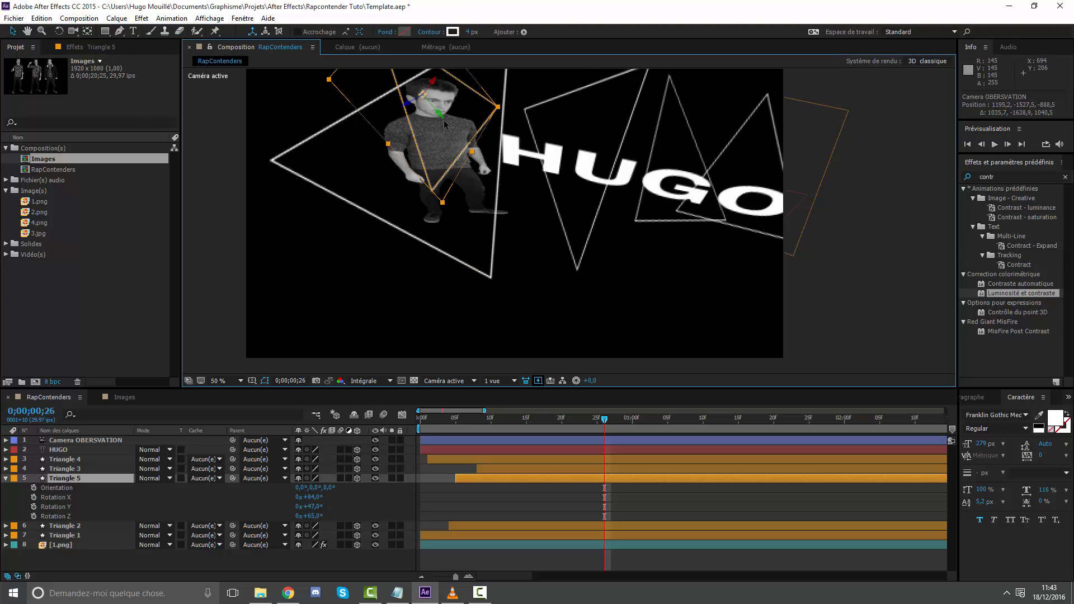
left_click_drag(445, 124, 398, 210)
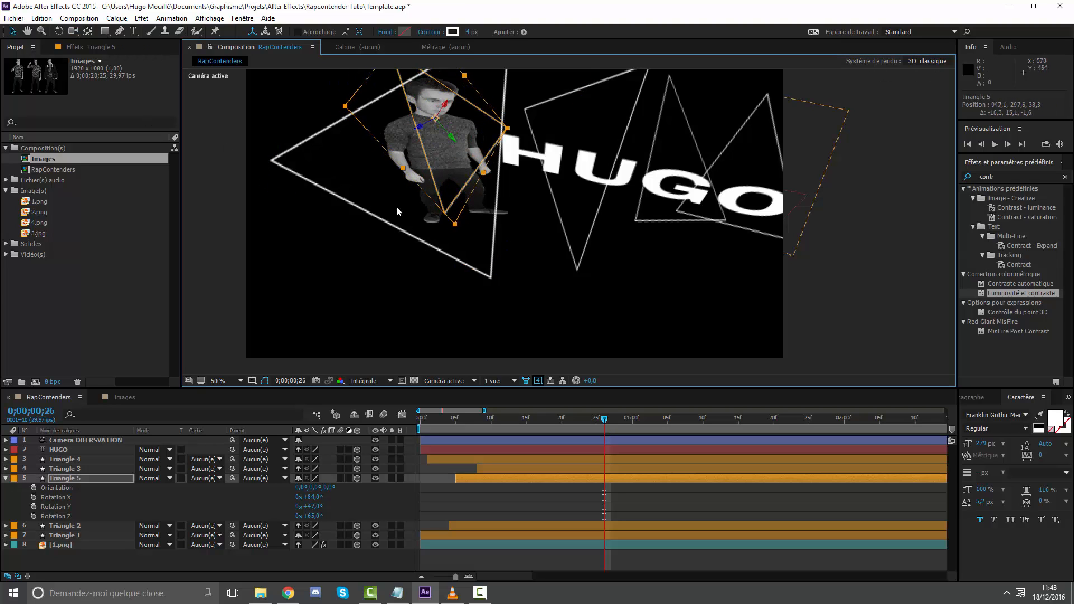
Step: Set Triangle 5's Y rotation to 35°
key("r")
left_click(121, 480)
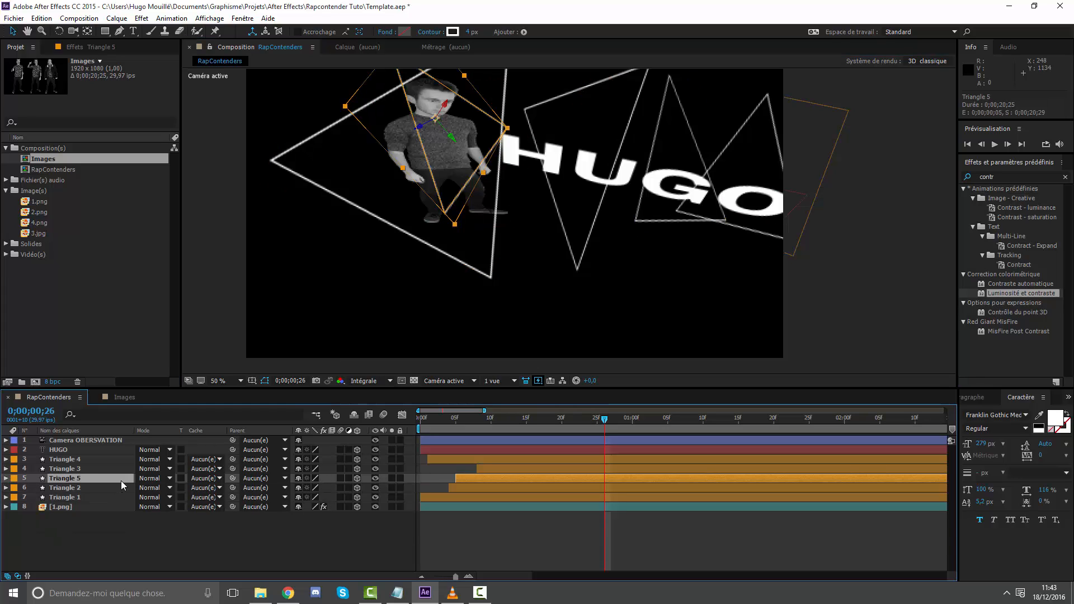
key("r")
left_click_drag(323, 506, 310, 507)
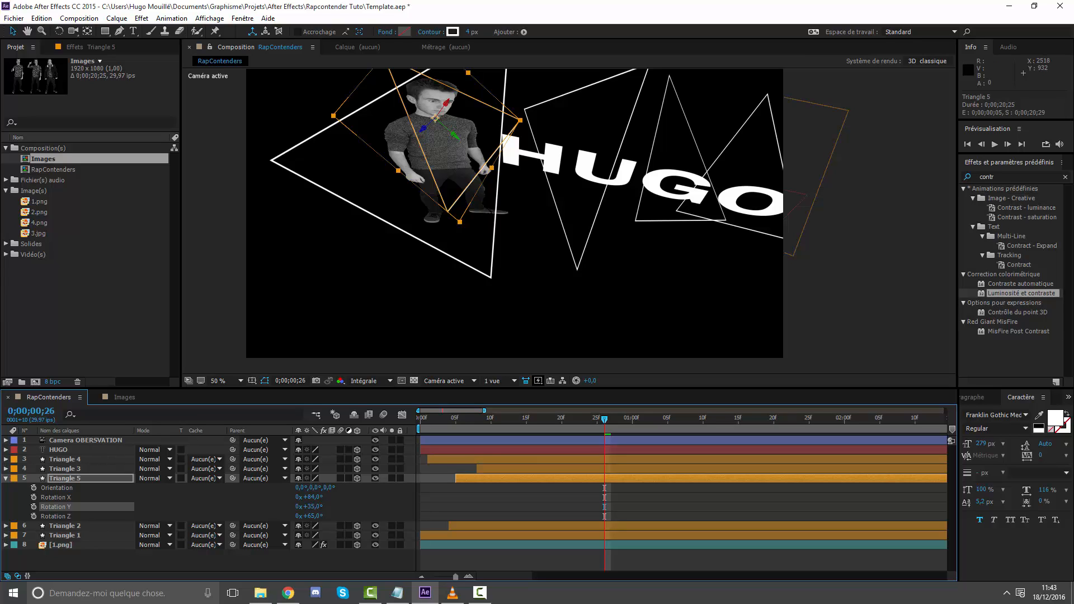
Step: Play back the animation and collapse Triangle 5's rotation properties
key("space")
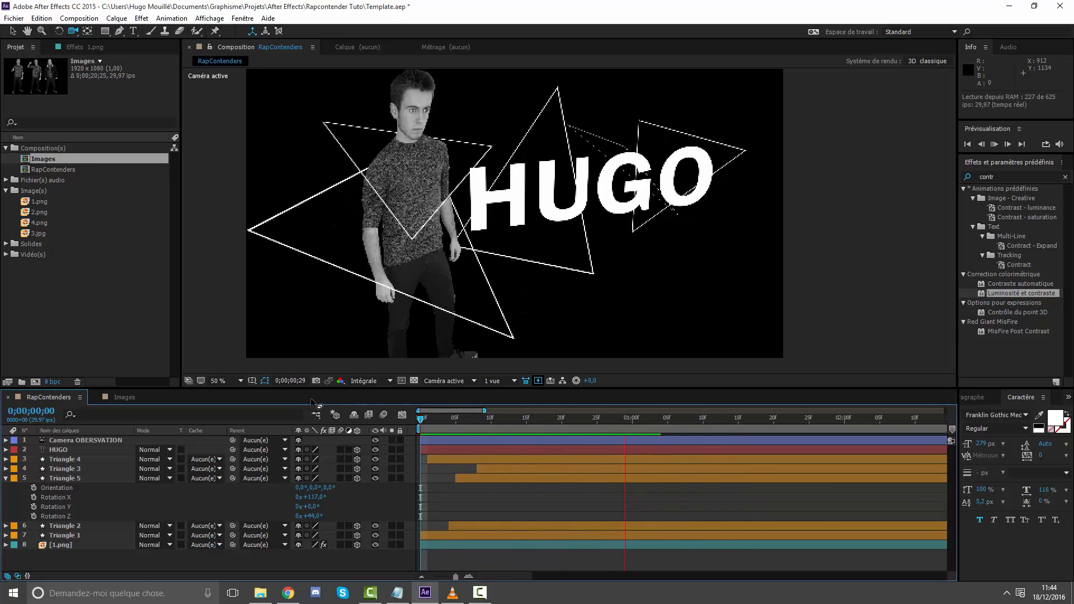
mouse_move(468, 422)
left_mouse_down()
mouse_move(570, 445)
mouse_move(467, 422)
left_mouse_up()
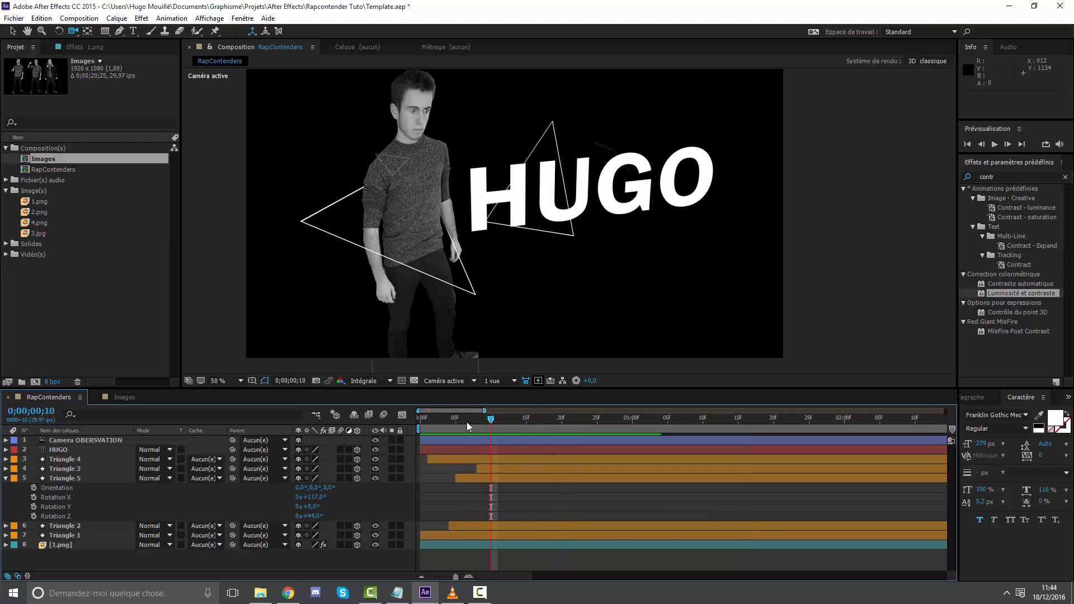
left_click(7, 480)
Step: Scrub through the opening frames to check the title with the growing triangles, stopping at 0;00;00;21
left_click(568, 196)
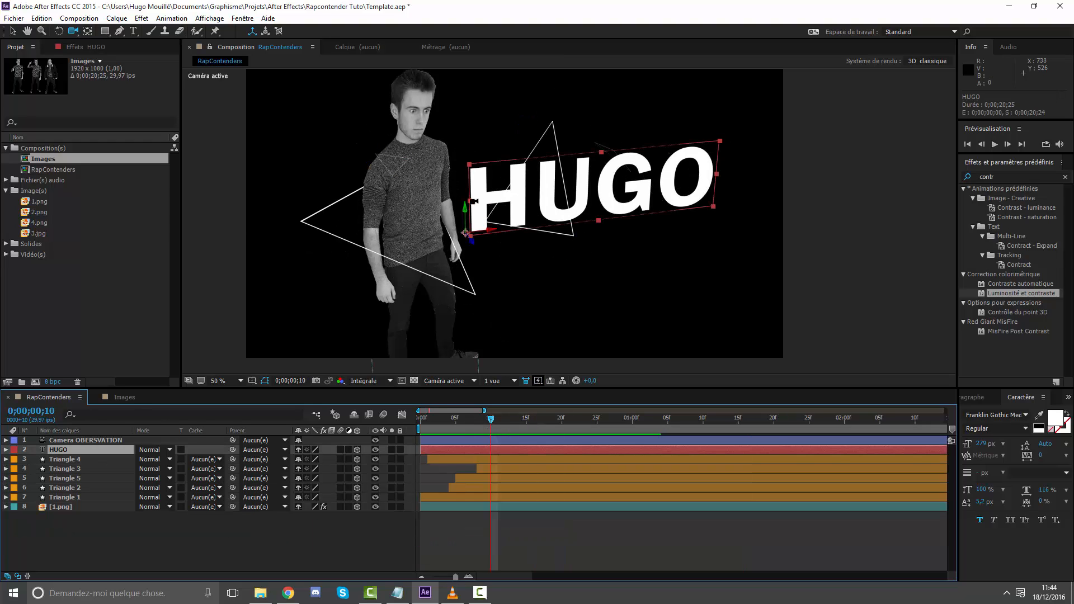
left_click(464, 422)
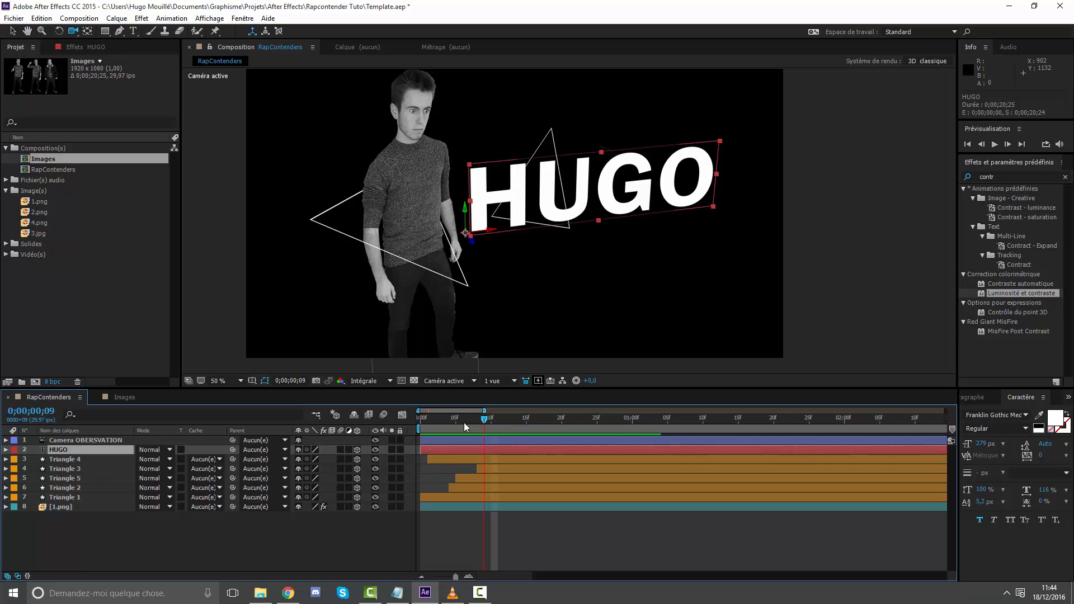
mouse_move(485, 422)
left_mouse_down()
mouse_move(608, 399)
mouse_move(426, 380)
mouse_move(569, 370)
left_mouse_up()
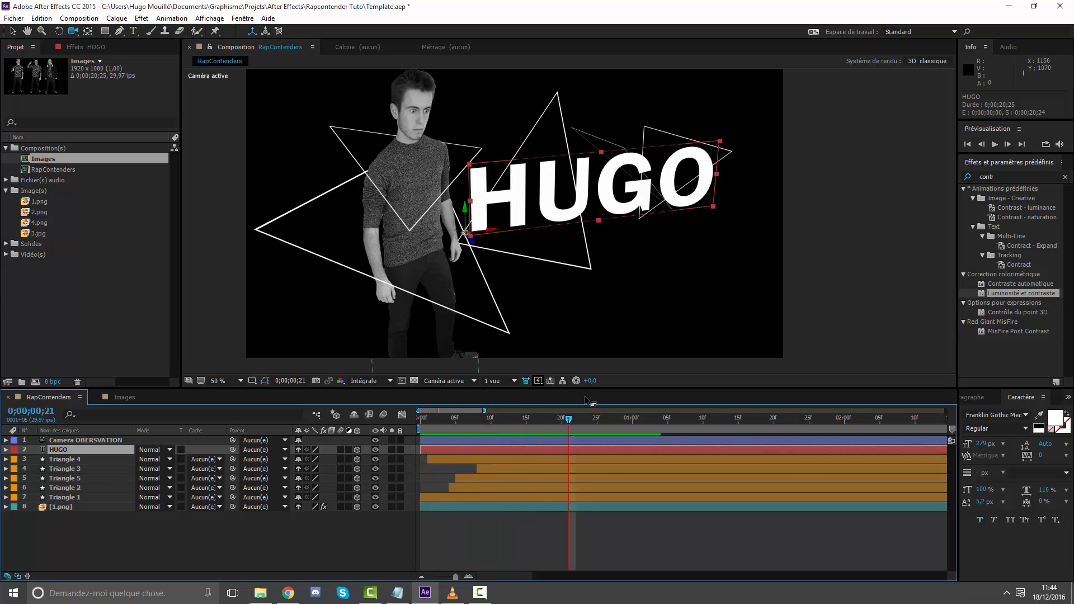
left_click(677, 565)
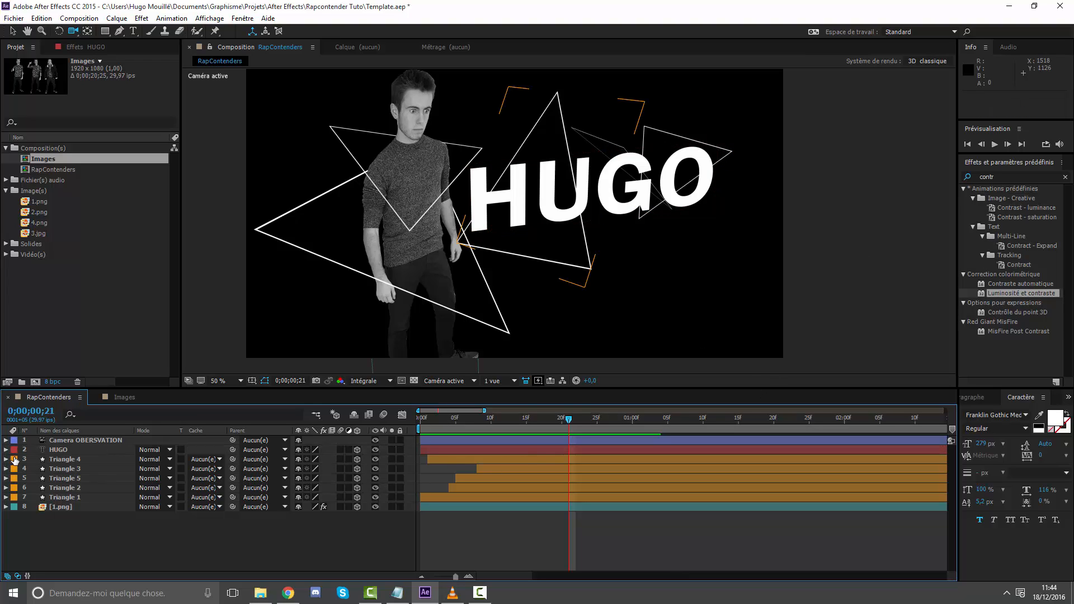
Step: With the title layer selected, clear the effects search and browse the Animate In text presets
left_click(53, 451)
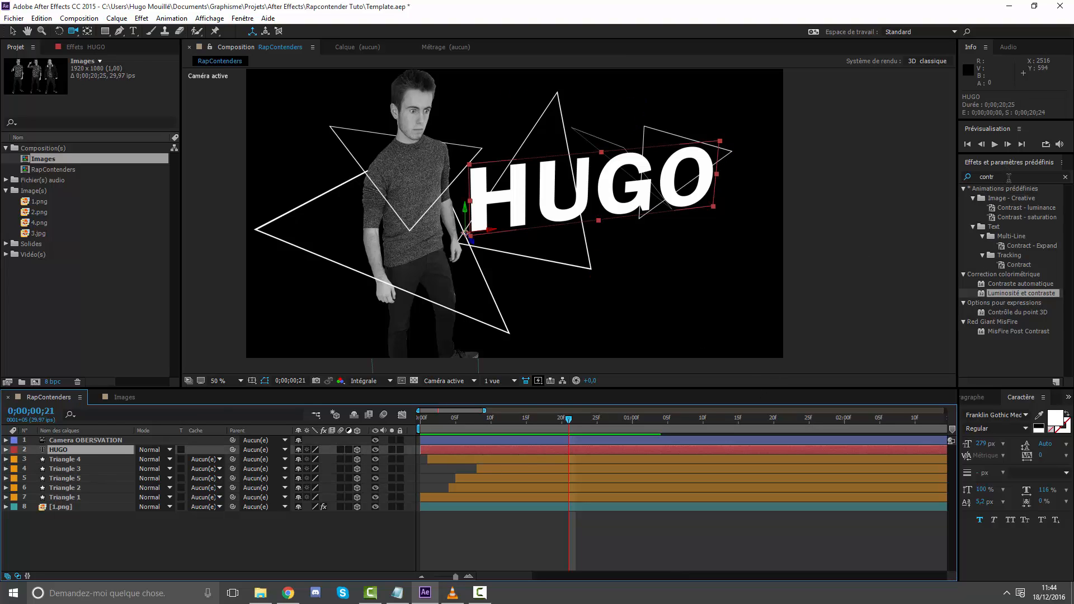
left_click(973, 198)
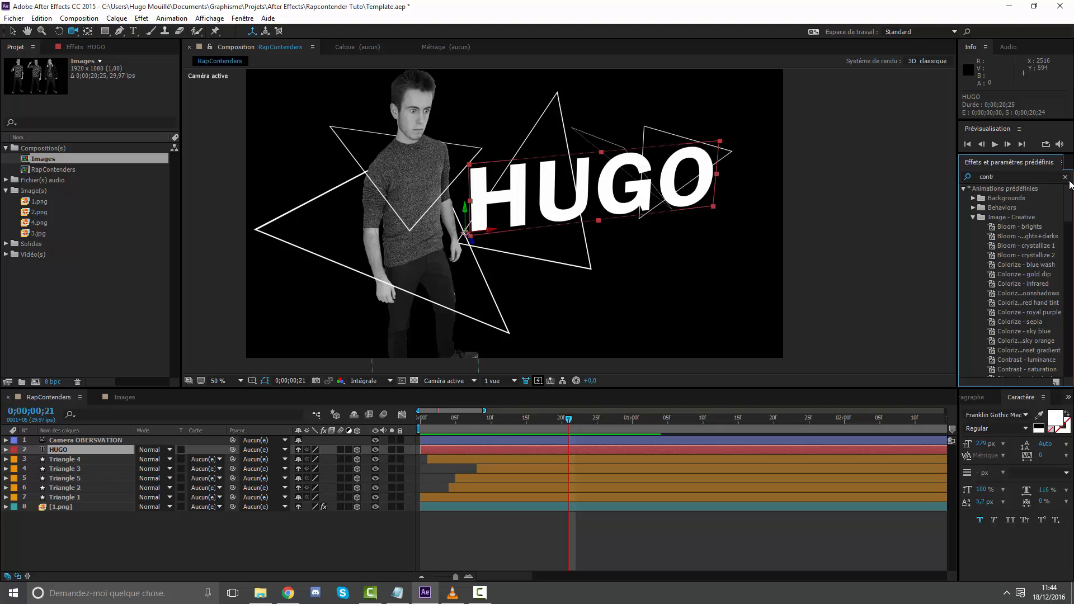
left_click(1066, 178)
left_click(964, 187)
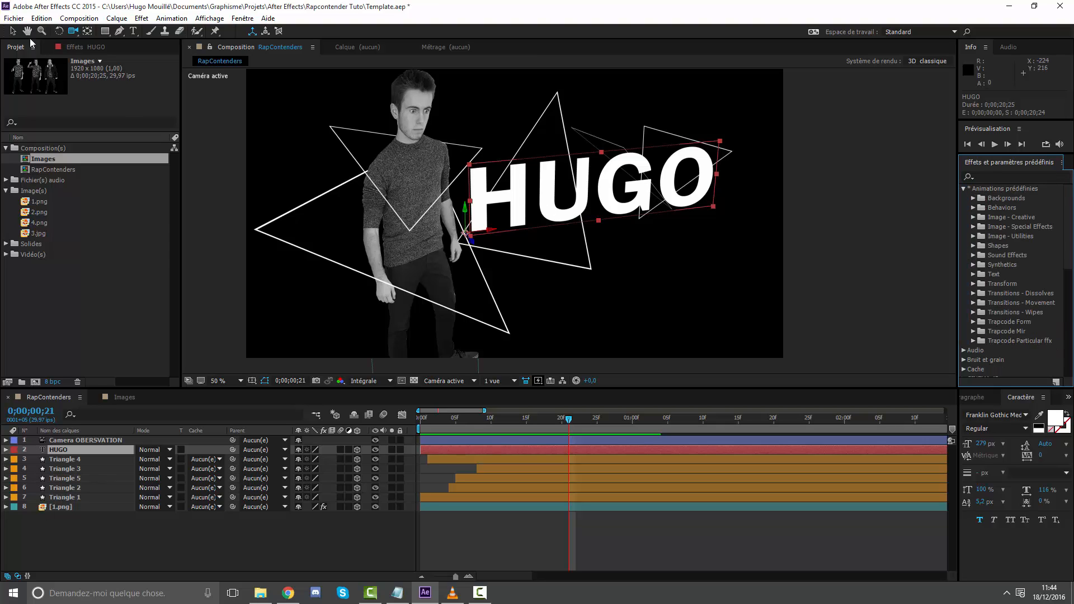
key("v")
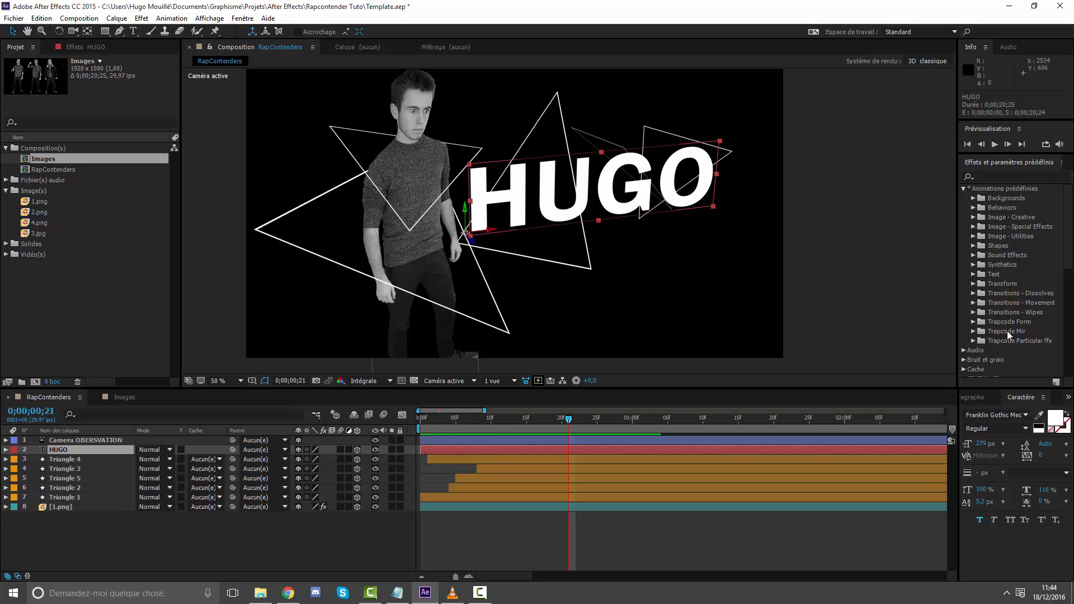
left_click(1000, 220)
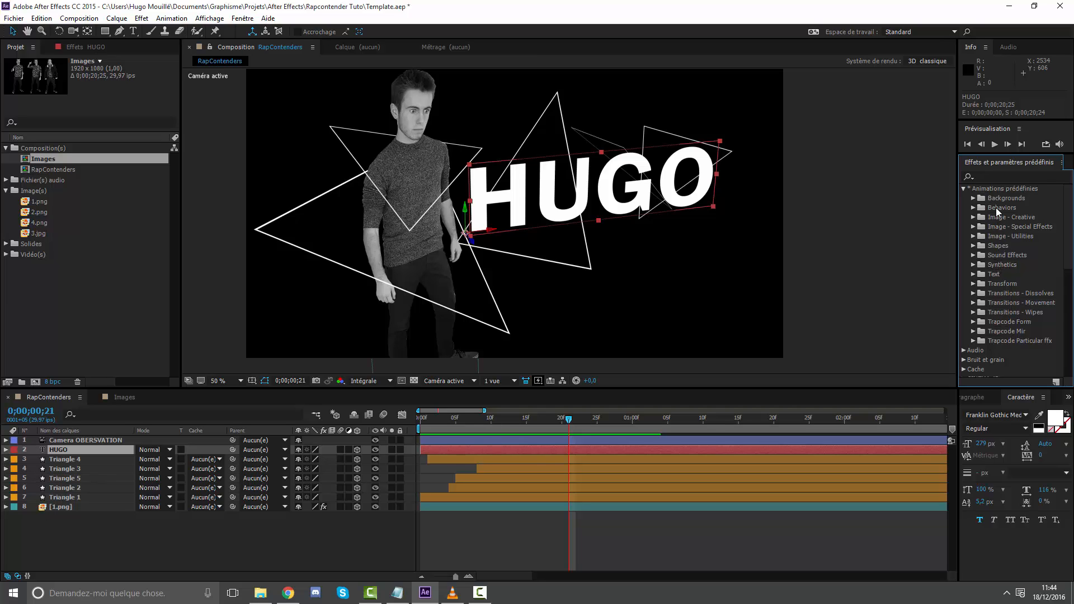
left_click(974, 274)
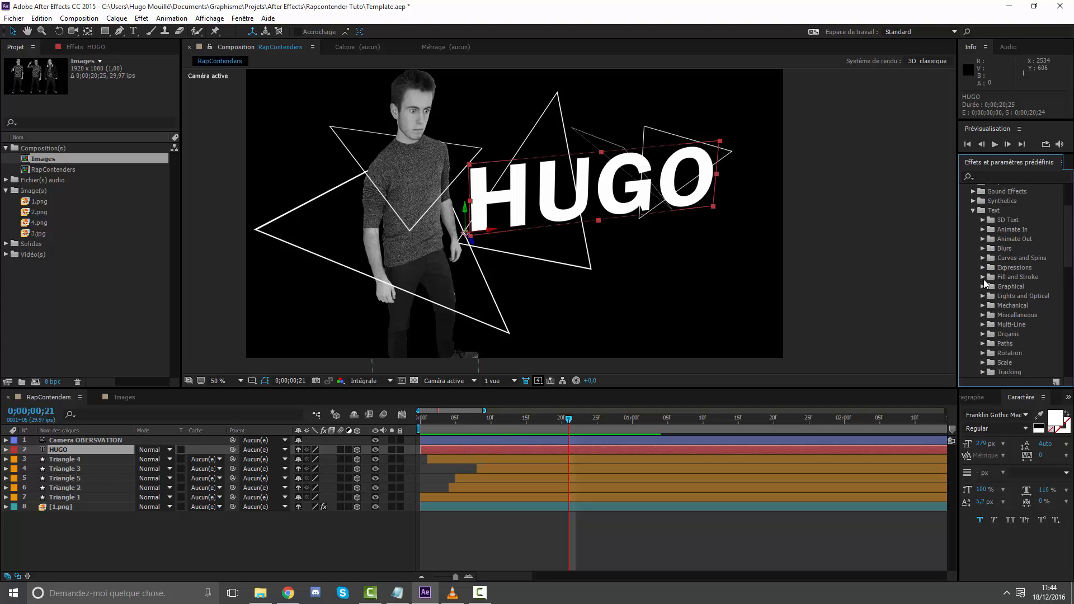
scroll(1008, 233, "down", 1)
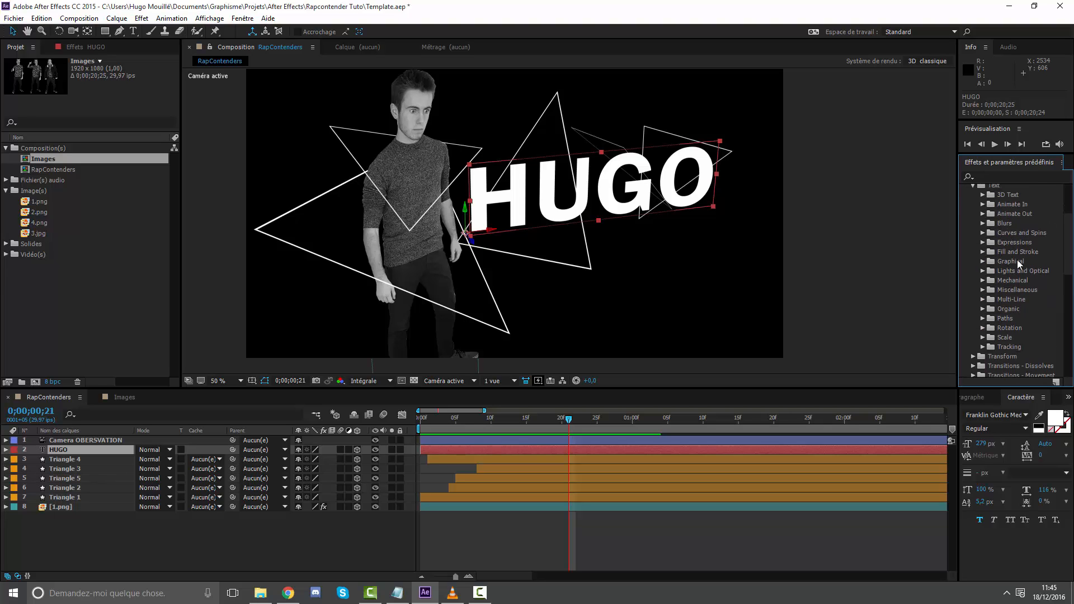
left_click(983, 205)
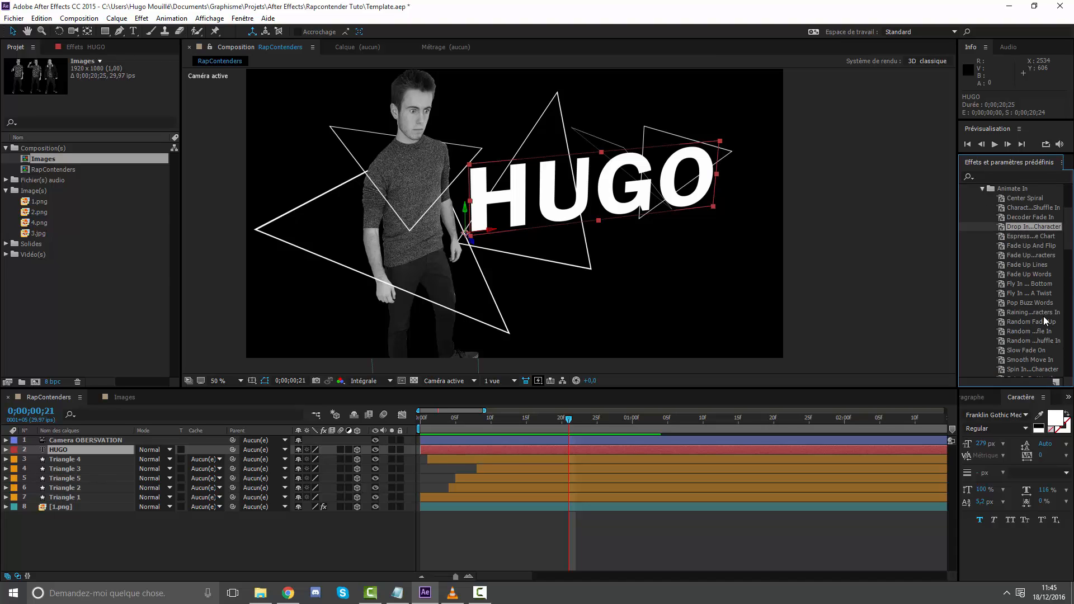
scroll(1040, 335, "down", 6)
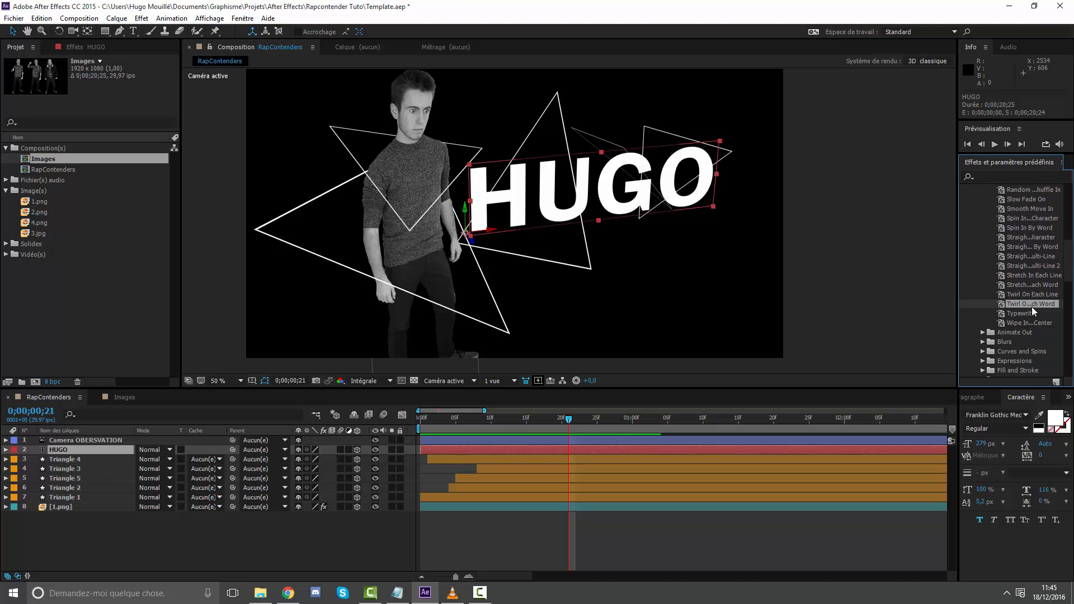
Step: Try the Twirl On Each Word preset on the title, scrub to 0;00;02;10, and undo the preset
left_click_drag(1029, 300, 915, 408)
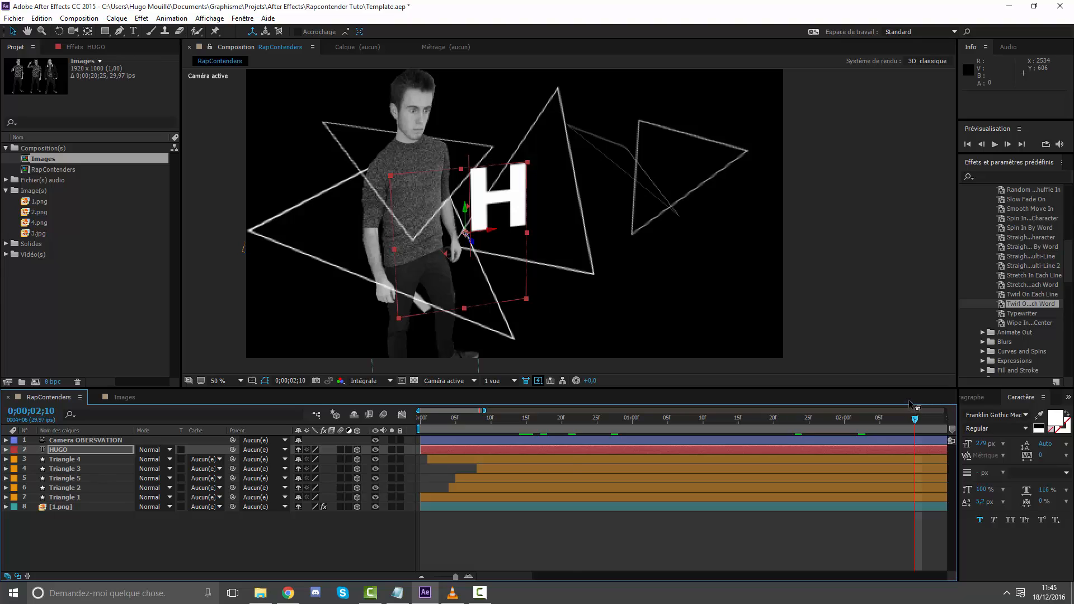
key("ctrl+z")
left_click(1032, 317)
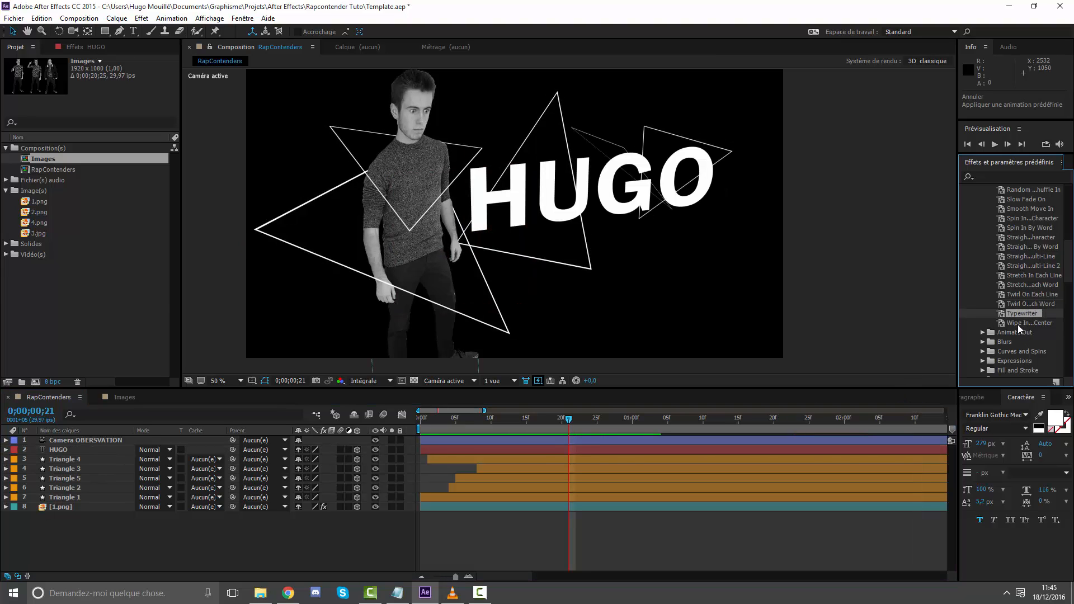
left_click_drag(1018, 326, 1019, 320)
Step: Search the presets for "eva", apply Evaporate to the title layer at 0;00;00;21, and scrub through the effect
key("ctrl+f")
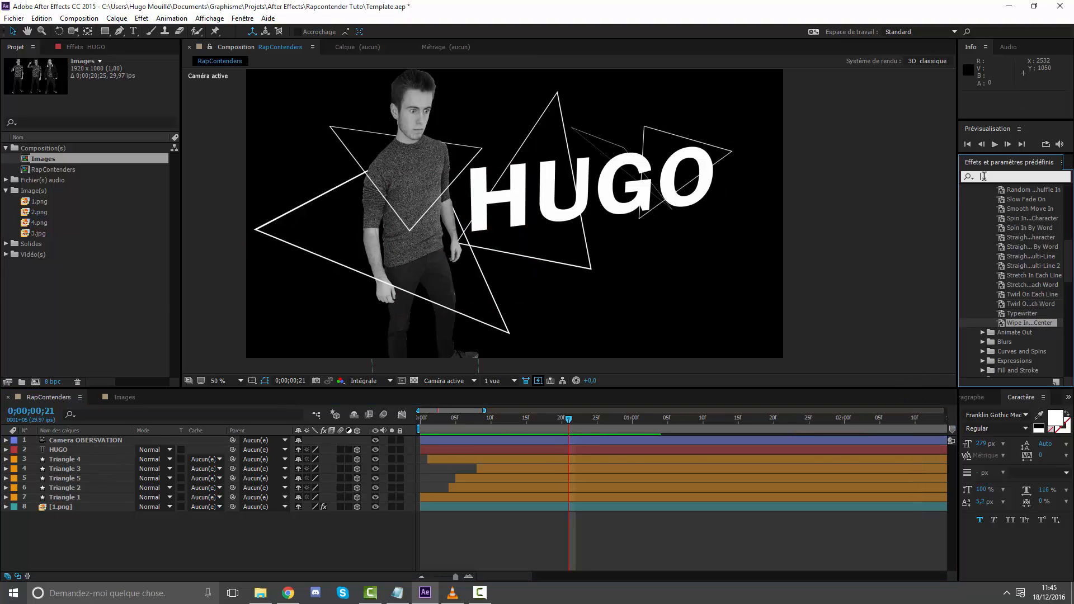
type("eva")
left_click_drag(1013, 220, 462, 451)
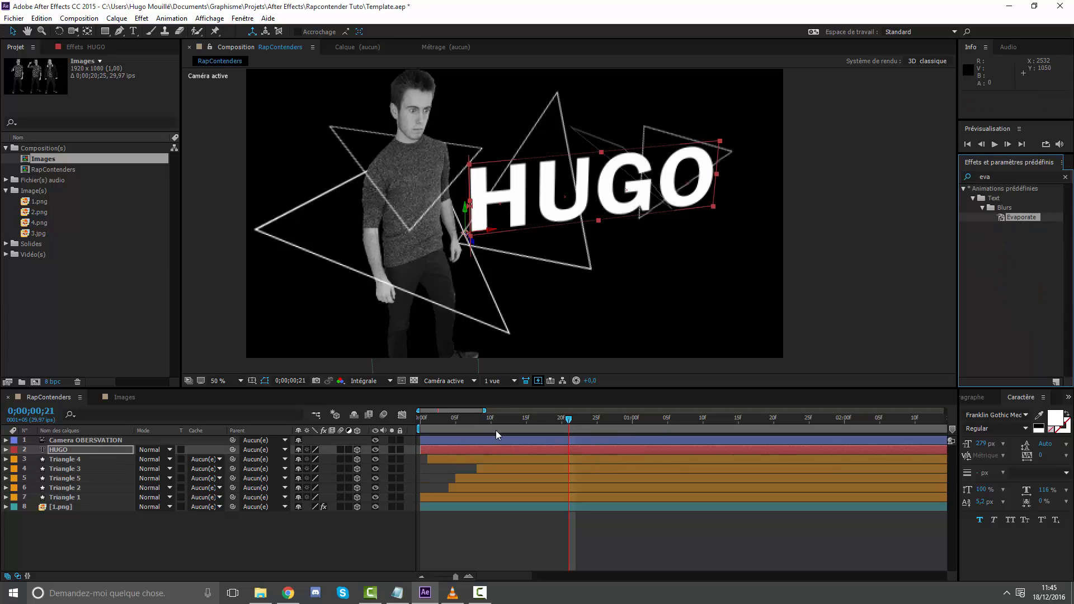
left_click_drag(541, 419, 744, 393)
left_click_drag(643, 418, 754, 385)
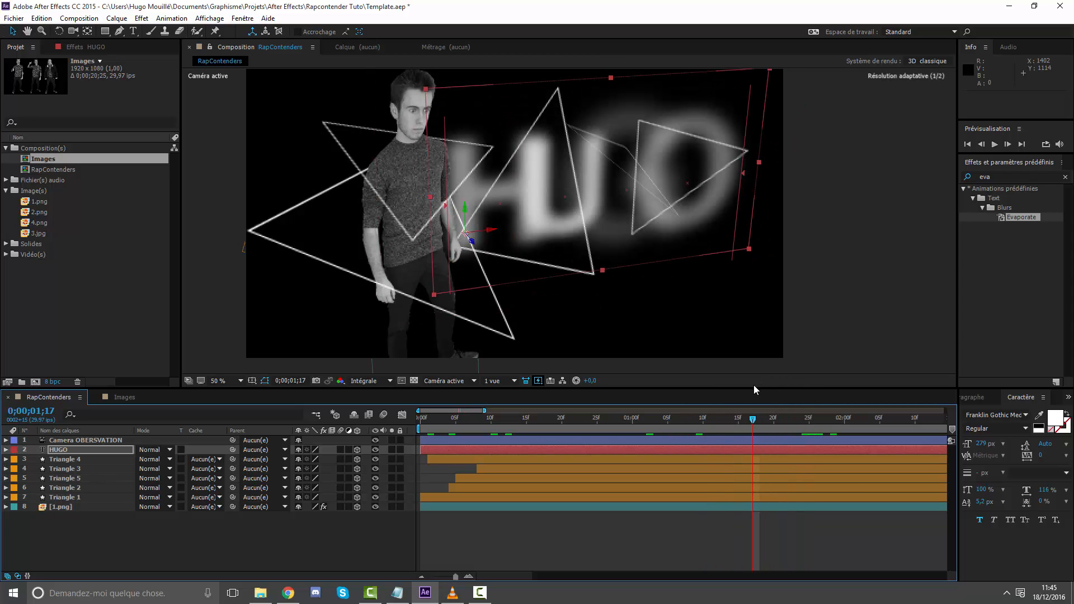
Step: Reveal the title's Range Selector offset keyframes and move the end keyframe to 0;00;01;19
key("u")
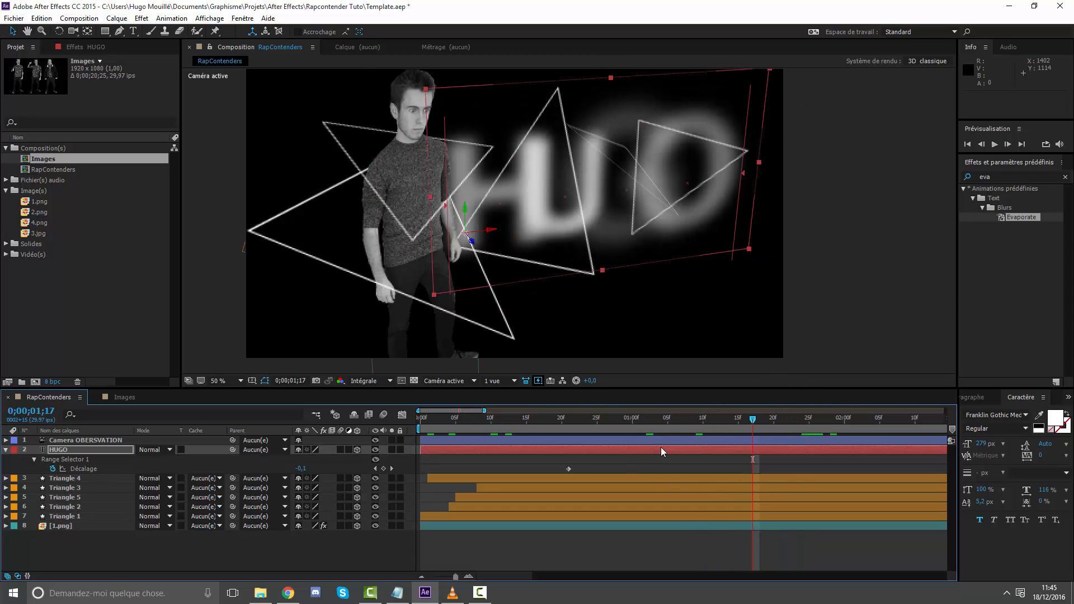
left_click_drag(477, 412, 492, 413)
left_click_drag(943, 471, 639, 470)
mouse_move(625, 420)
left_mouse_down()
mouse_move(475, 424)
mouse_move(638, 423)
mouse_move(534, 421)
mouse_move(610, 421)
left_mouse_up()
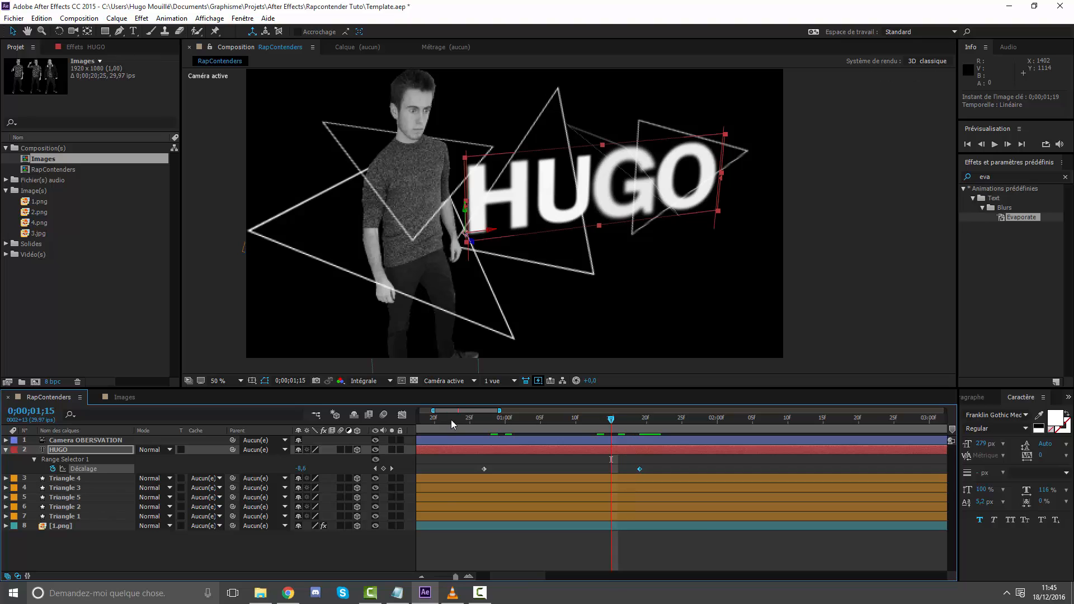
Step: Move both title offset keyframes together so the first sits at 0;00;00;01, and preview the animation
left_click_drag(457, 412, 443, 415)
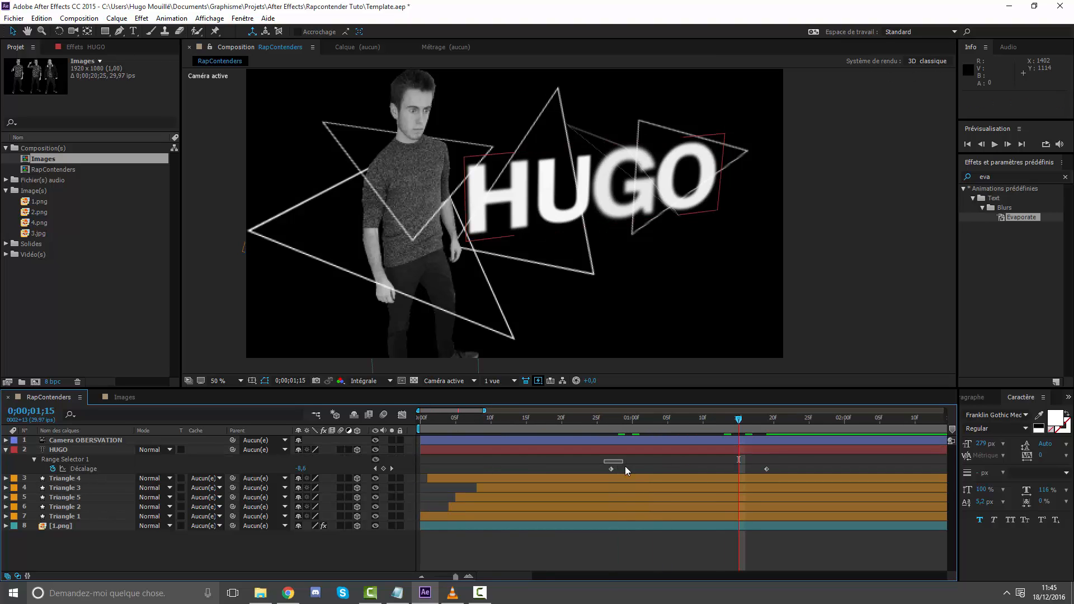
left_click_drag(786, 463, 428, 469)
left_click(449, 425)
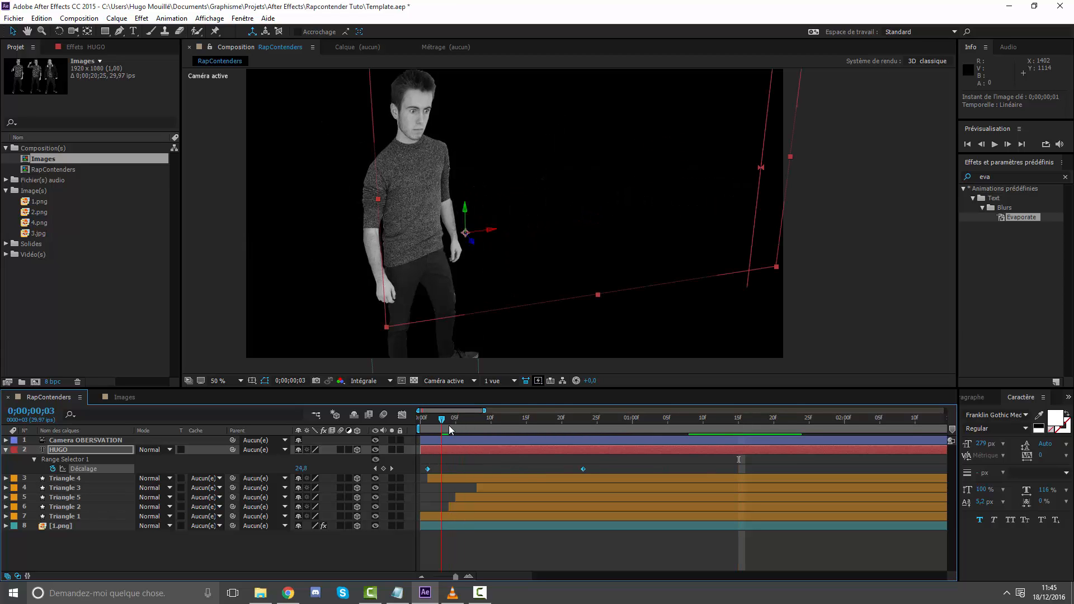
key("space")
Step: Shift the title's offset keyframes and layer earlier so the end keyframe sits at 0;00;00;20, and preview the animation
left_click(512, 418)
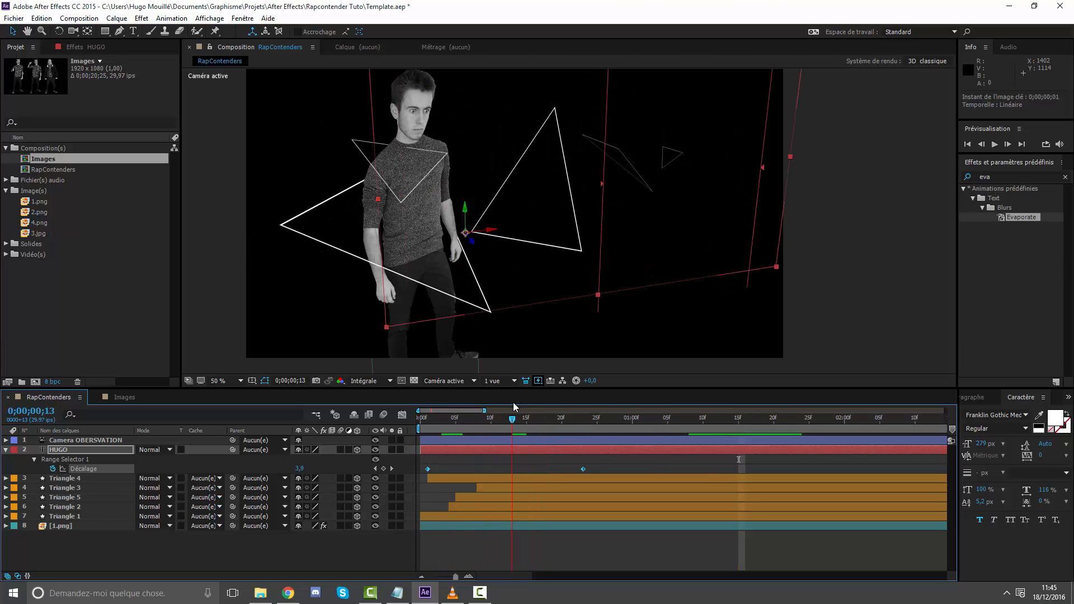
left_click_drag(592, 458, 544, 471)
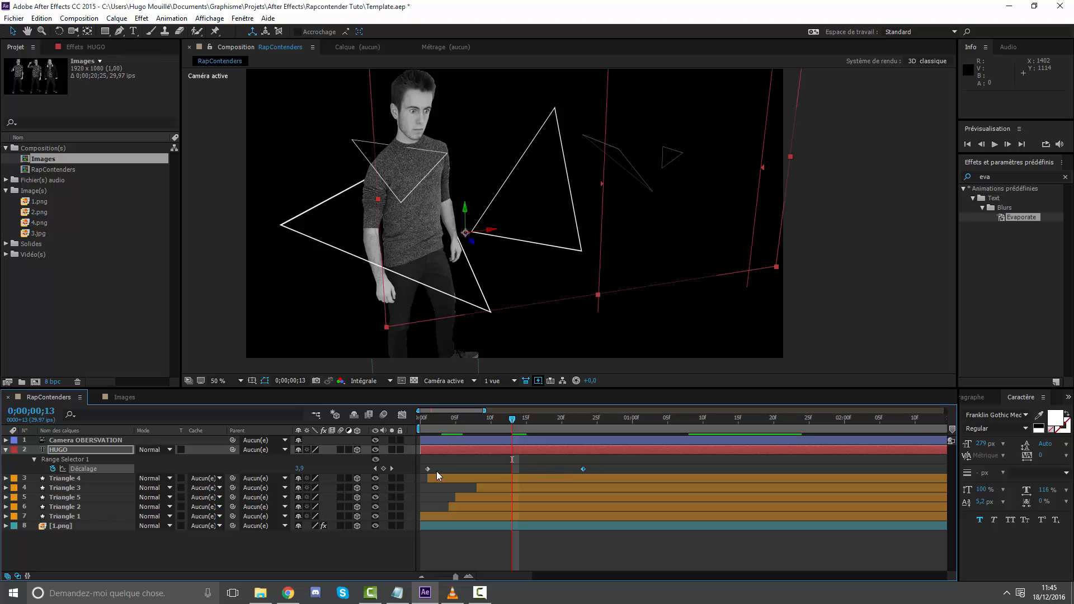
left_click_drag(424, 457, 593, 473)
left_click_drag(583, 474, 576, 451)
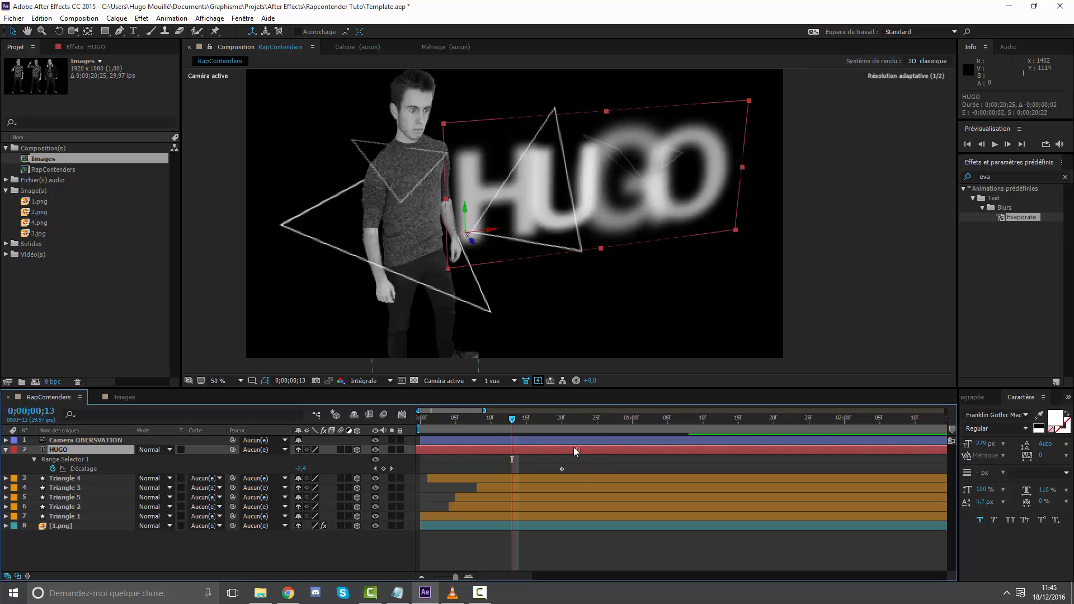
key("space")
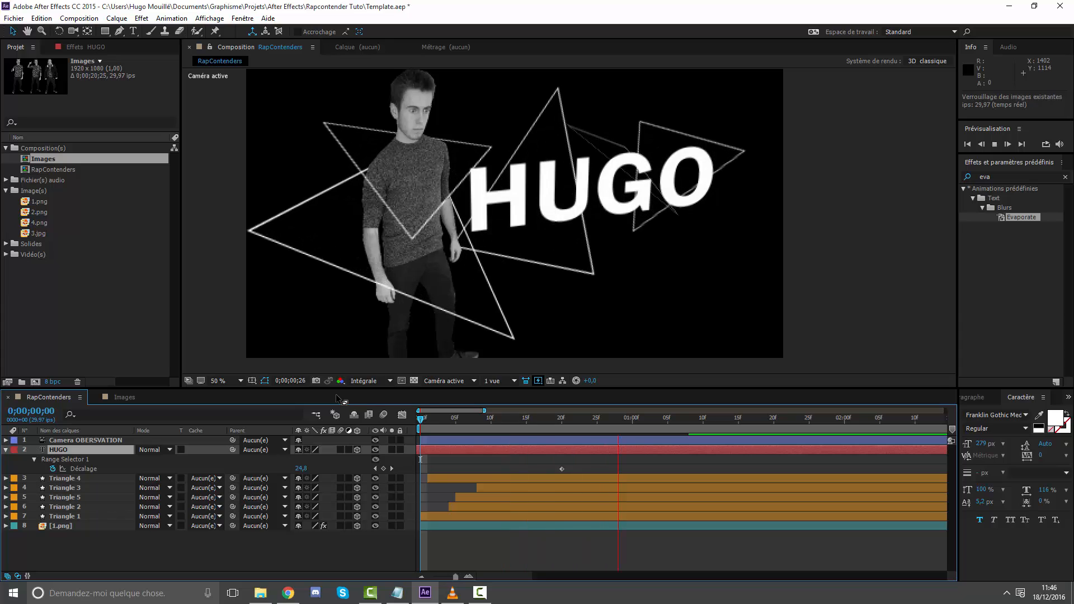
Step: Delay the title's end offset keyframe to about 0;00;00;26, then play and scrub through the slower reveal
left_click(470, 419)
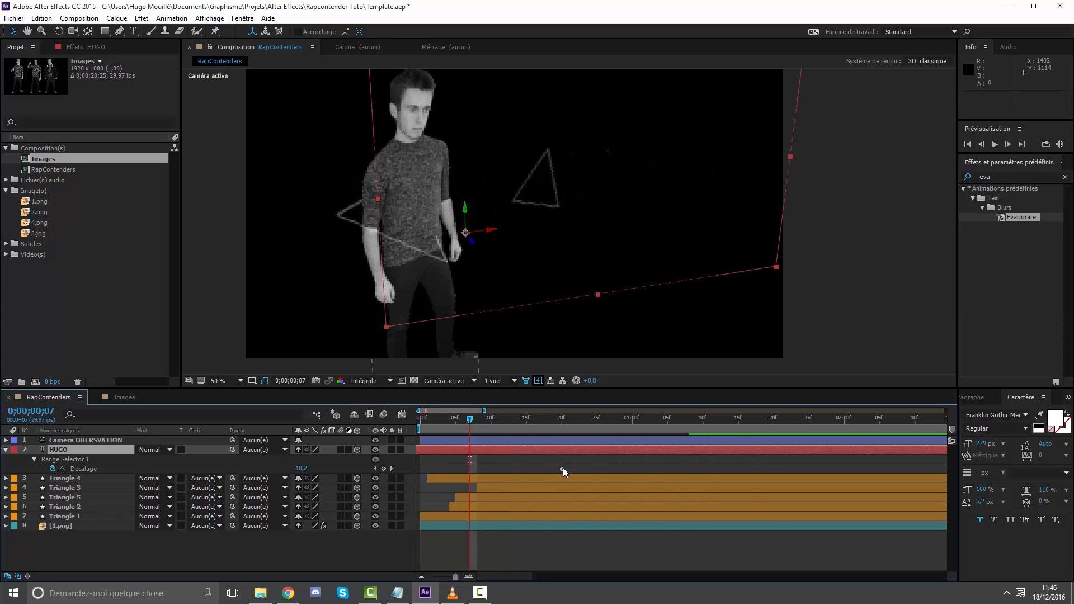
left_click_drag(561, 468, 624, 469)
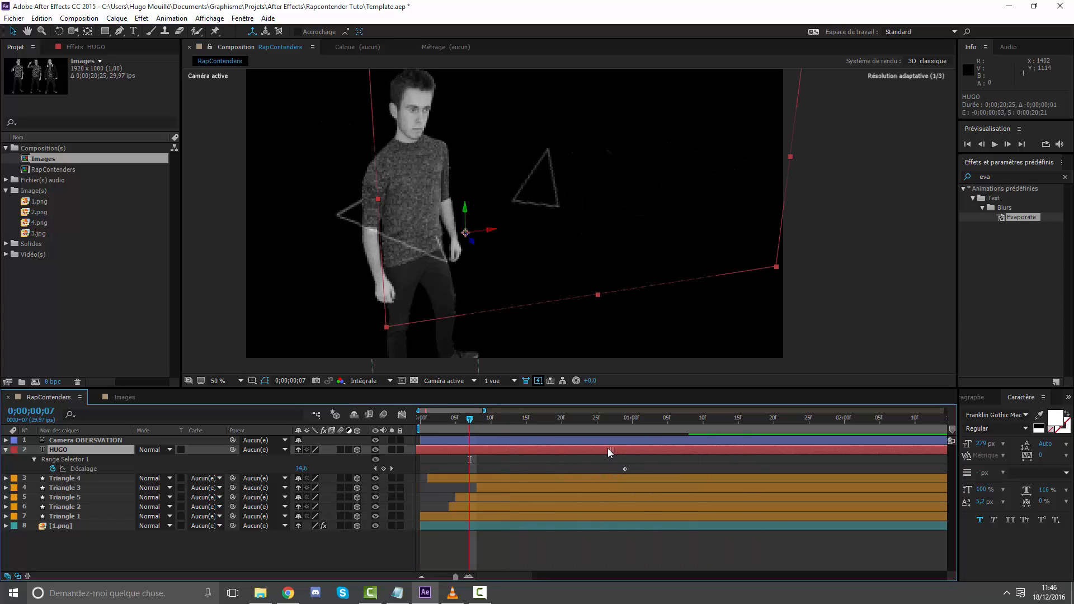
key("space")
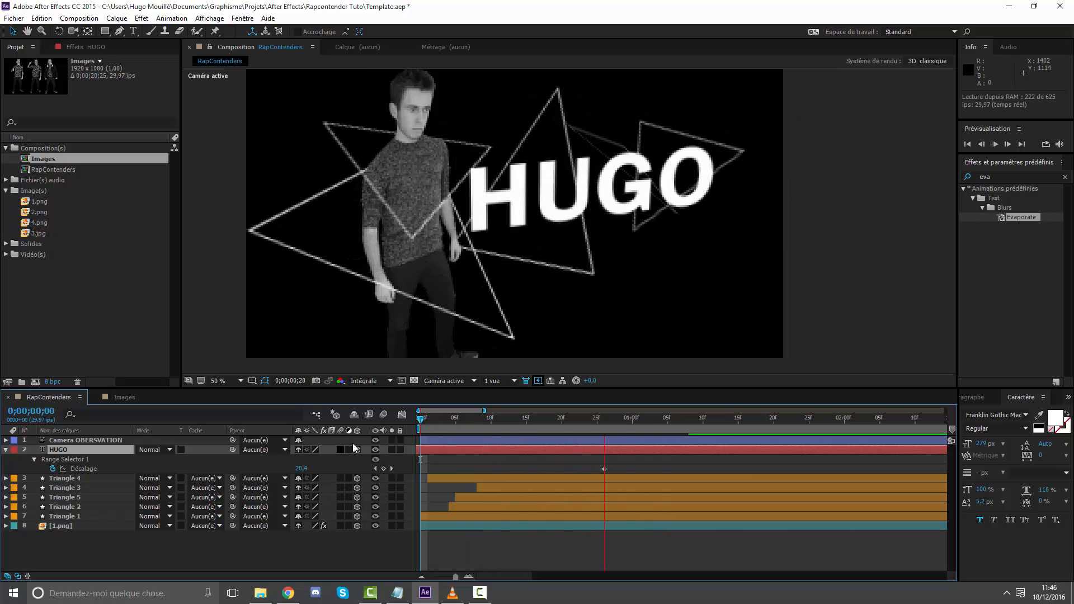
left_click(515, 429)
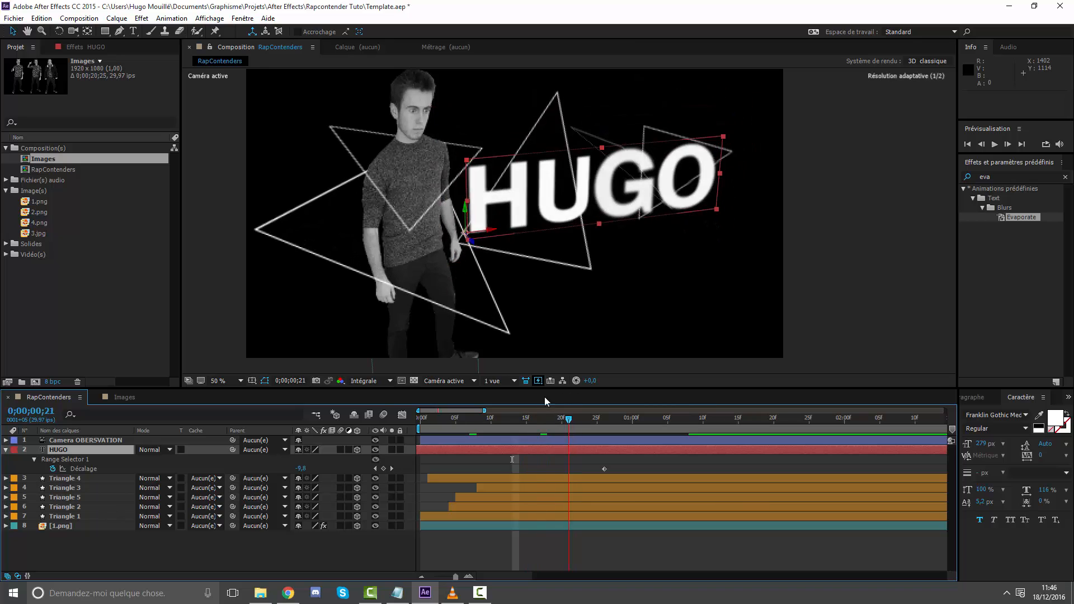
left_click_drag(523, 395, 317, 371)
Step: Collapse the title layer, orbit the observation camera to view the scene from another angle, and return the time to 0;00;02;01
scroll(544, 532, "right", 5)
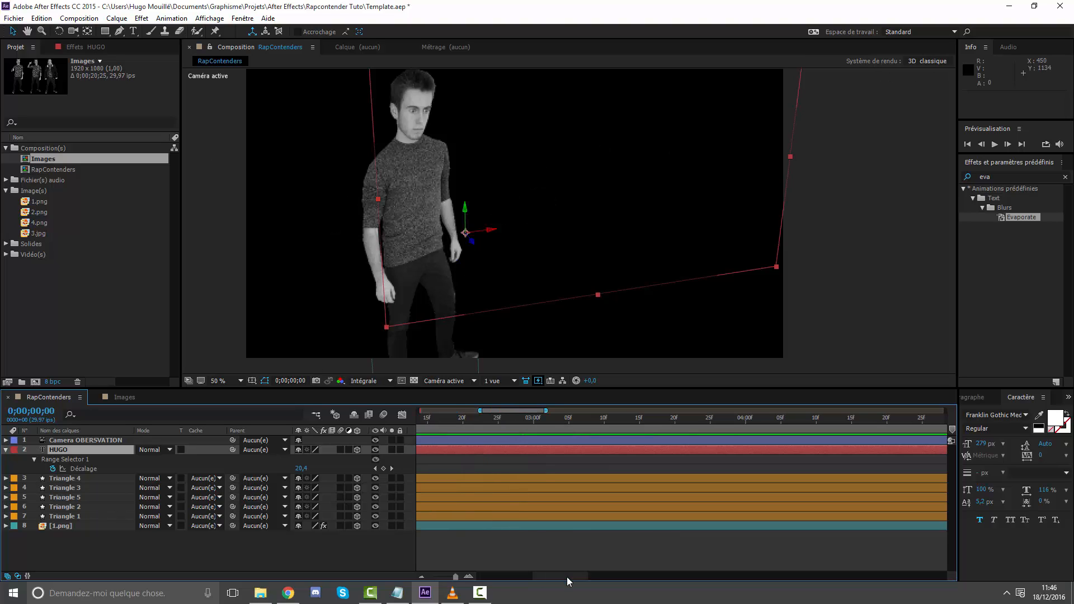
left_click(556, 567)
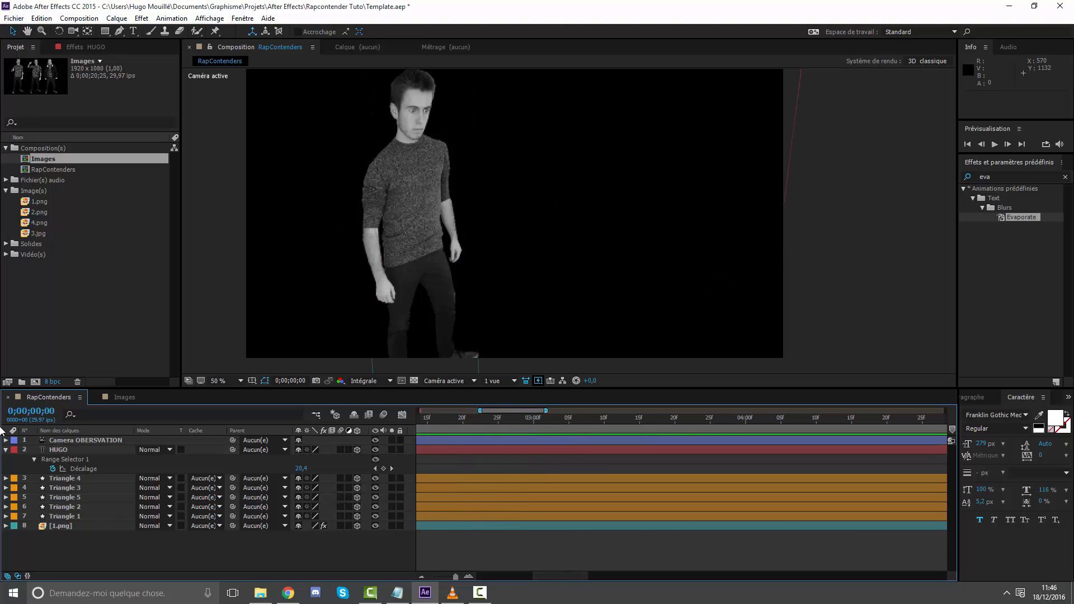
left_click(6, 449)
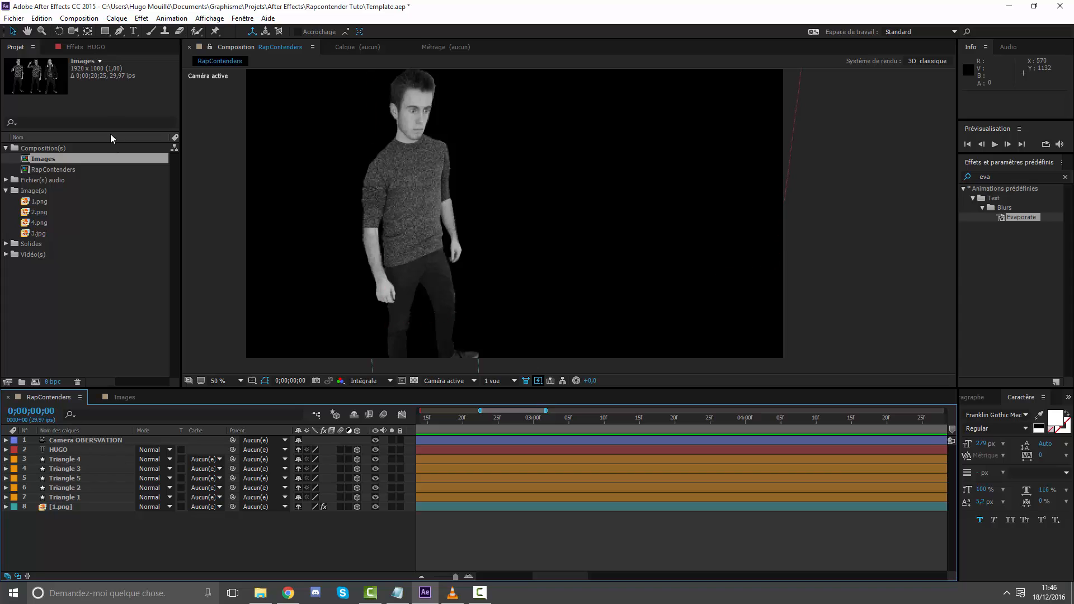
left_click(73, 31)
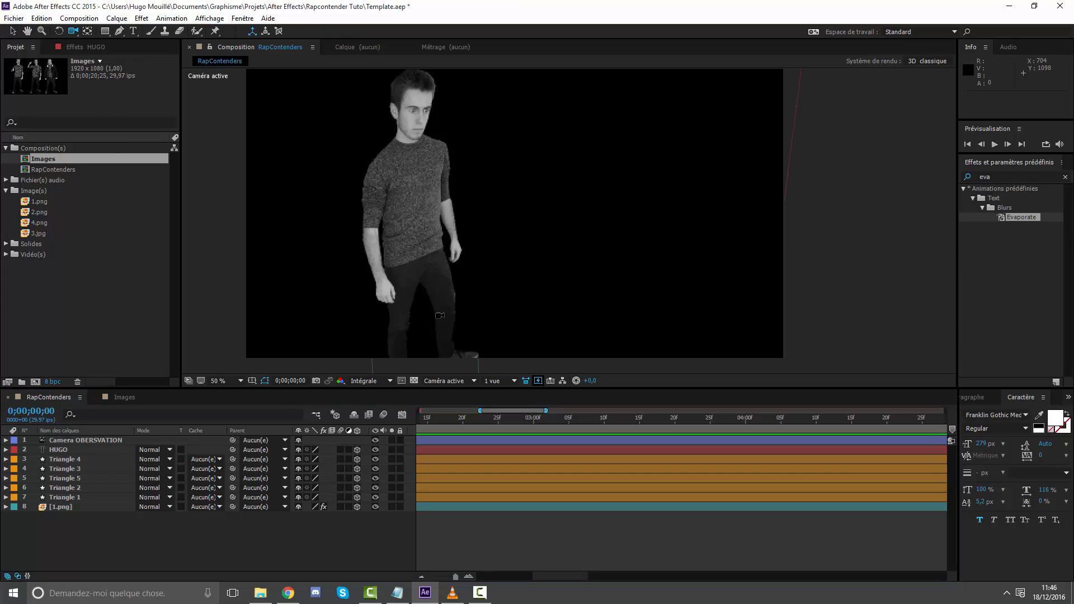
left_click_drag(439, 316, 422, 240)
left_click_drag(474, 418, 396, 430)
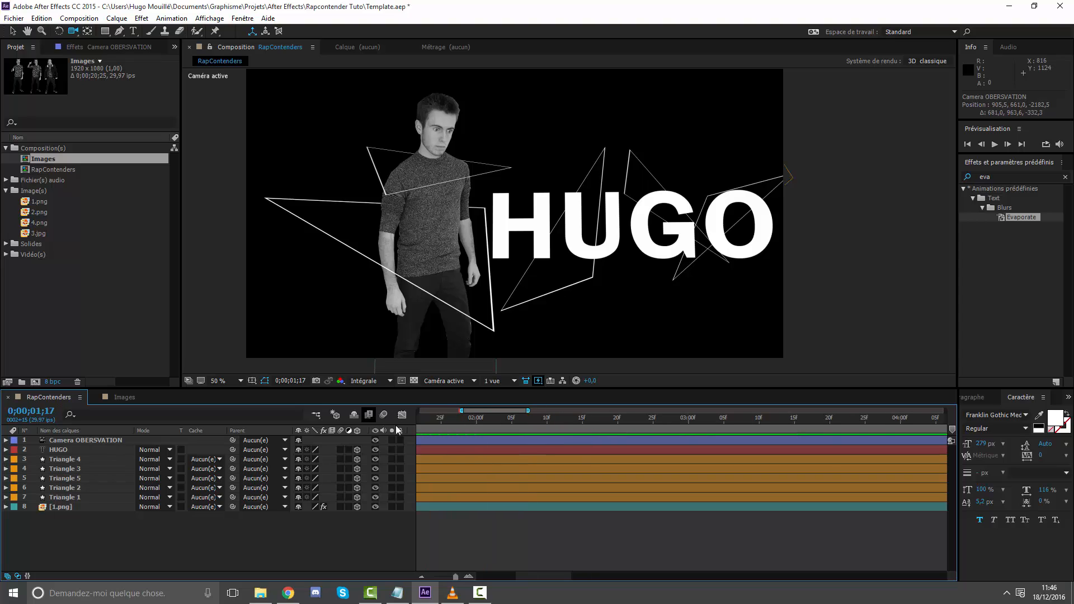
left_click(485, 418)
left_click_drag(487, 415, 403, 398)
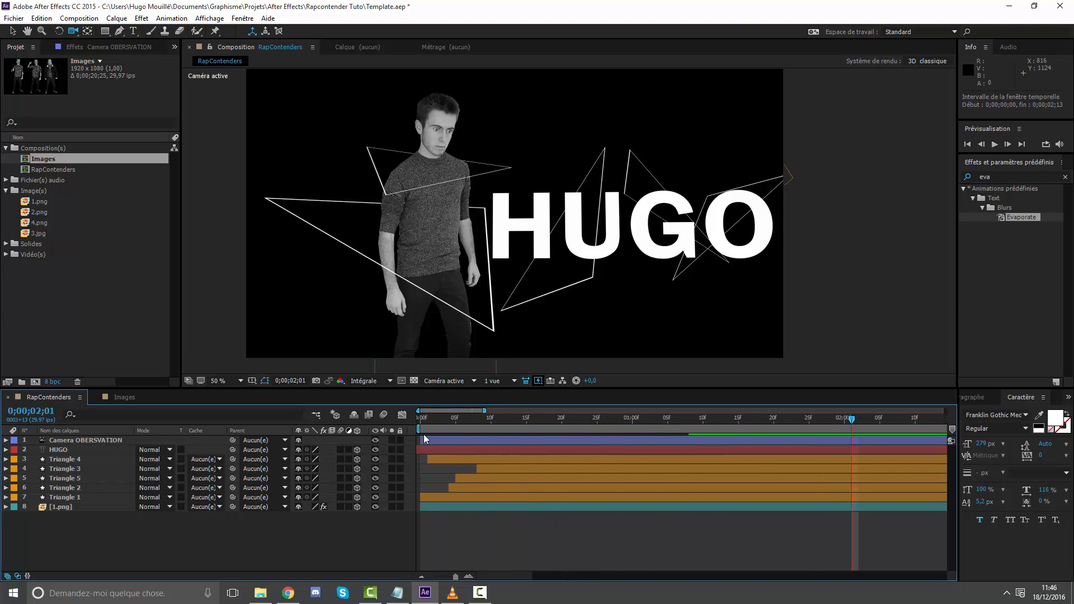
Step: Turn off the observation camera's visibility and create a two-node 50 mm camera named Camera Animation
left_click(79, 440)
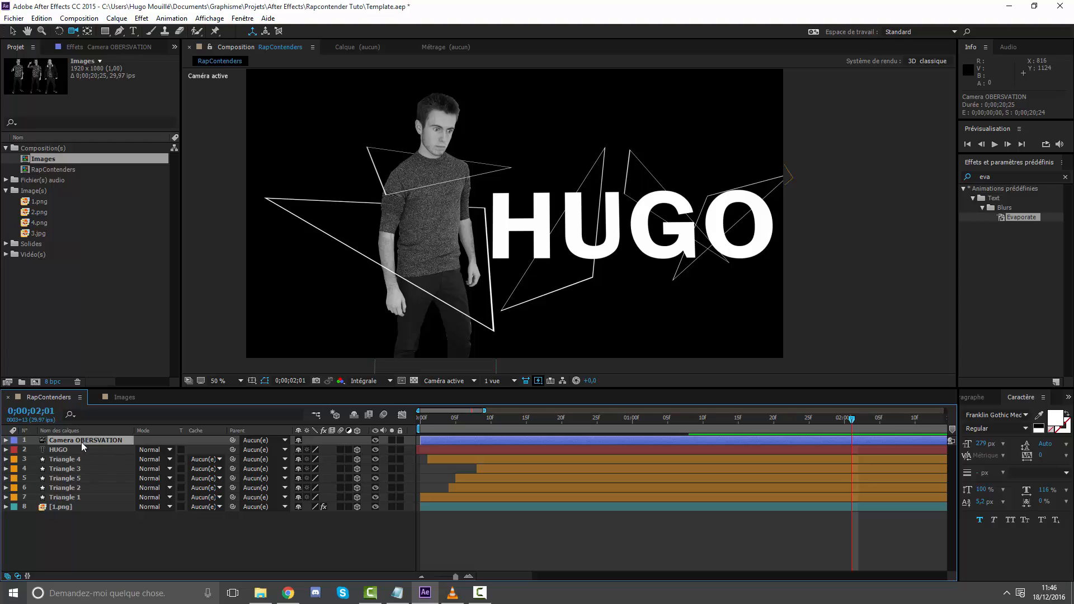
left_click(375, 441)
right_click(494, 549)
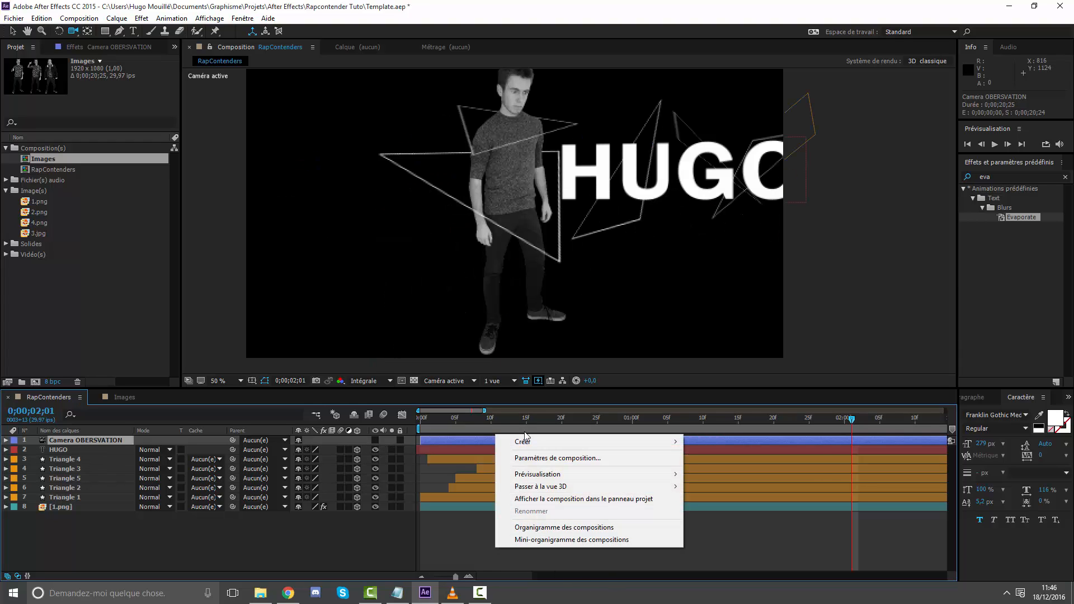
mouse_move(525, 442)
left_click(740, 493)
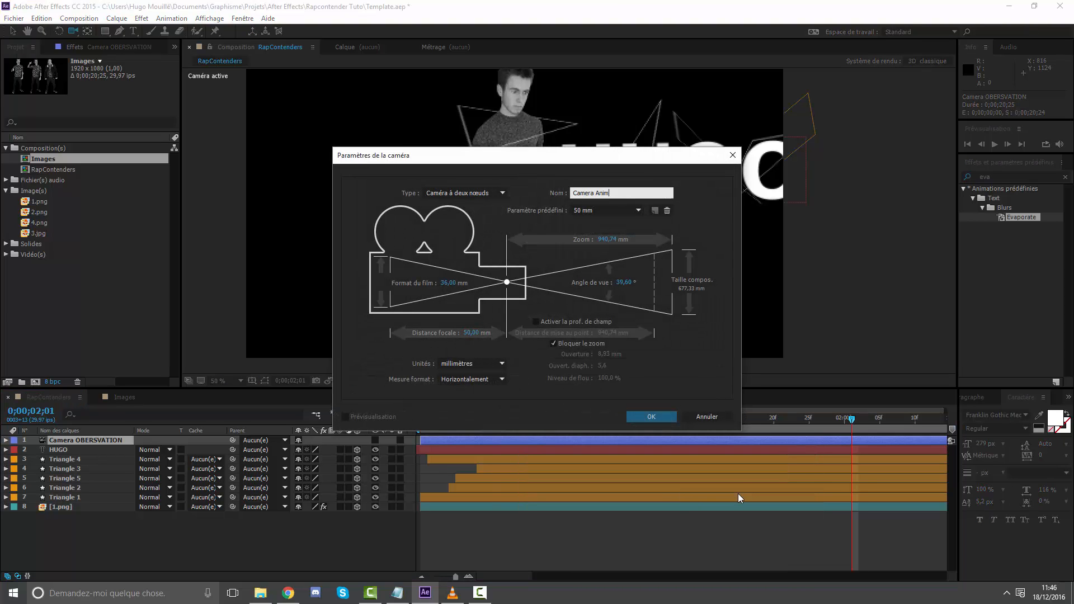
type("Camera Animation")
key("Return")
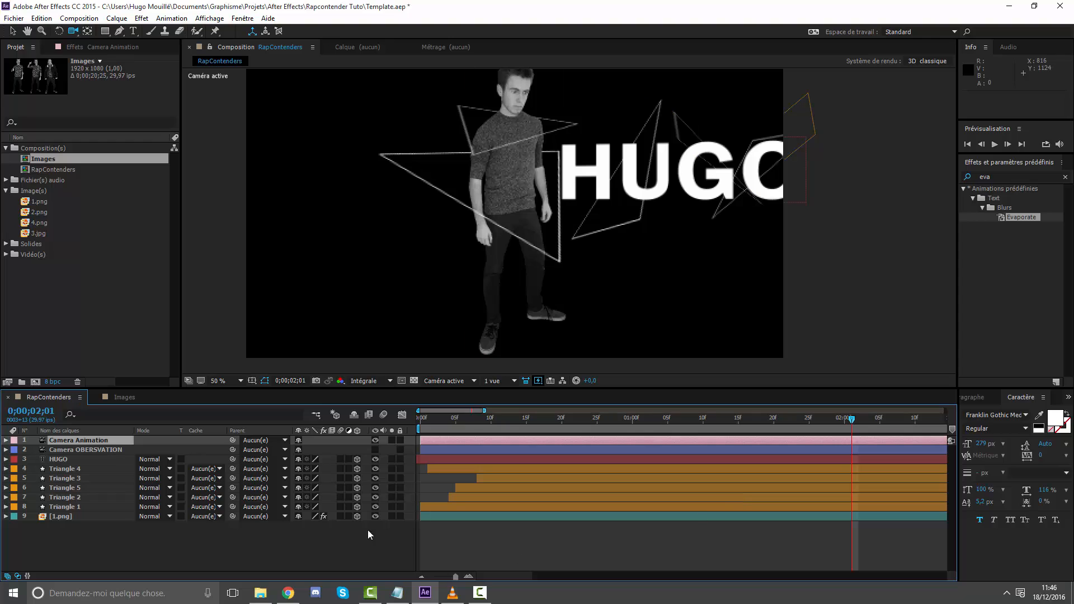
Step: Place Camera Animation below the observation camera in the layer stack and give it the Lavande label colour
mouse_move(95, 442)
left_mouse_down()
mouse_move(98, 457)
mouse_move(89, 447)
left_mouse_up()
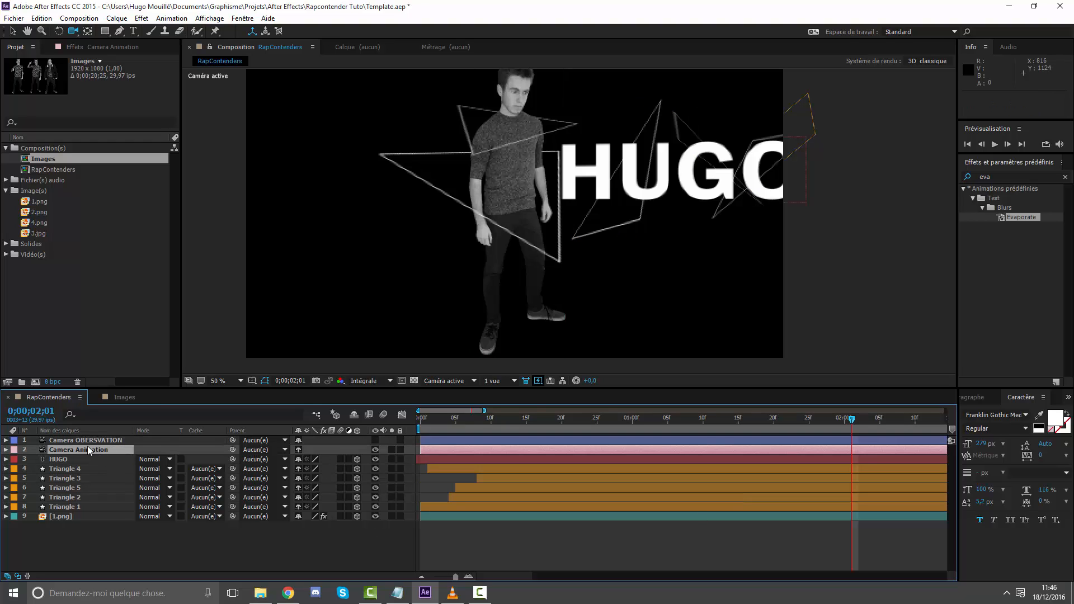
left_click(16, 449)
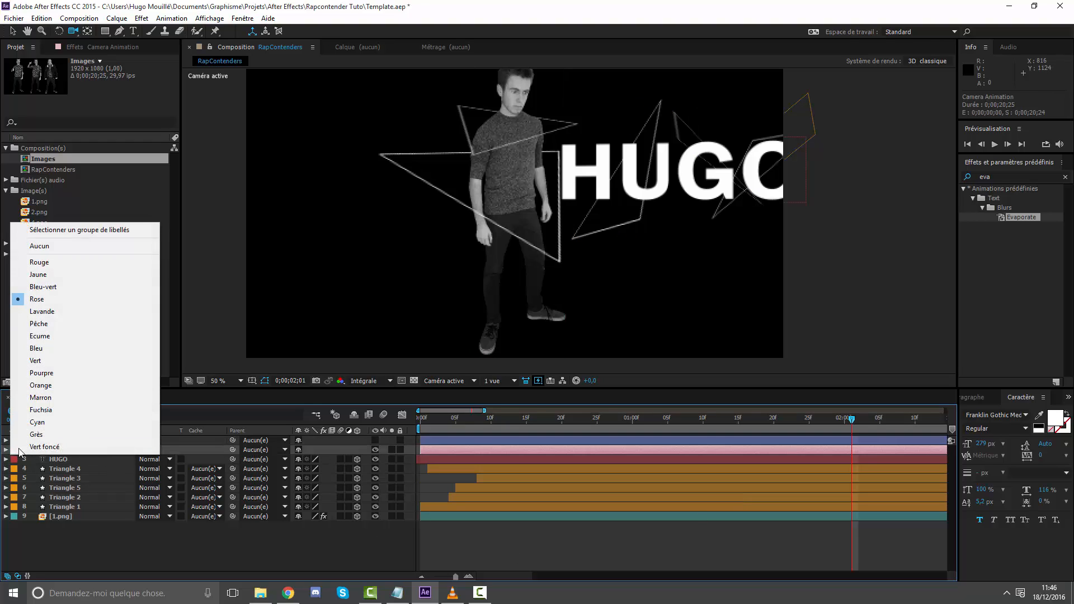
left_click(53, 314)
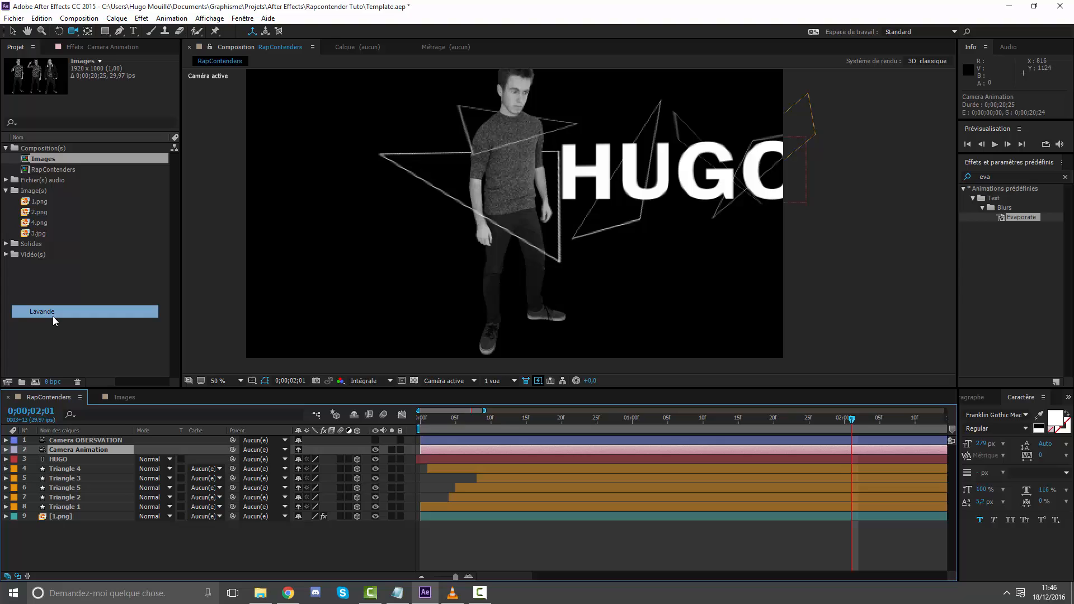
left_click(492, 459)
left_click(489, 449)
Step: Preview the opening, then at 0;00;00;24 move Camera Animation closer to frame the man and the full title
left_click_drag(485, 427, 449, 419)
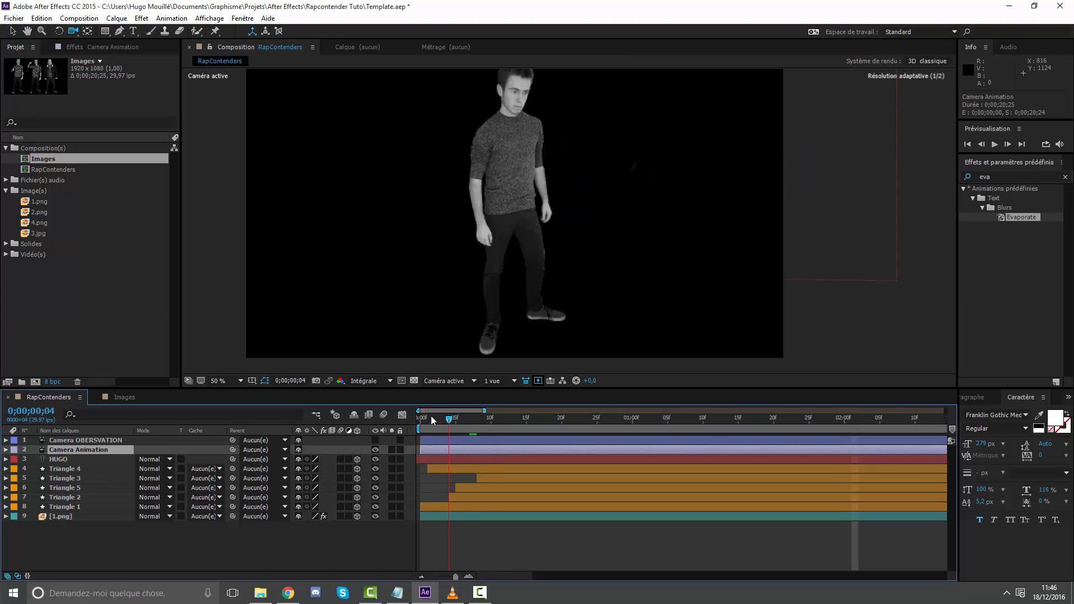
key("space")
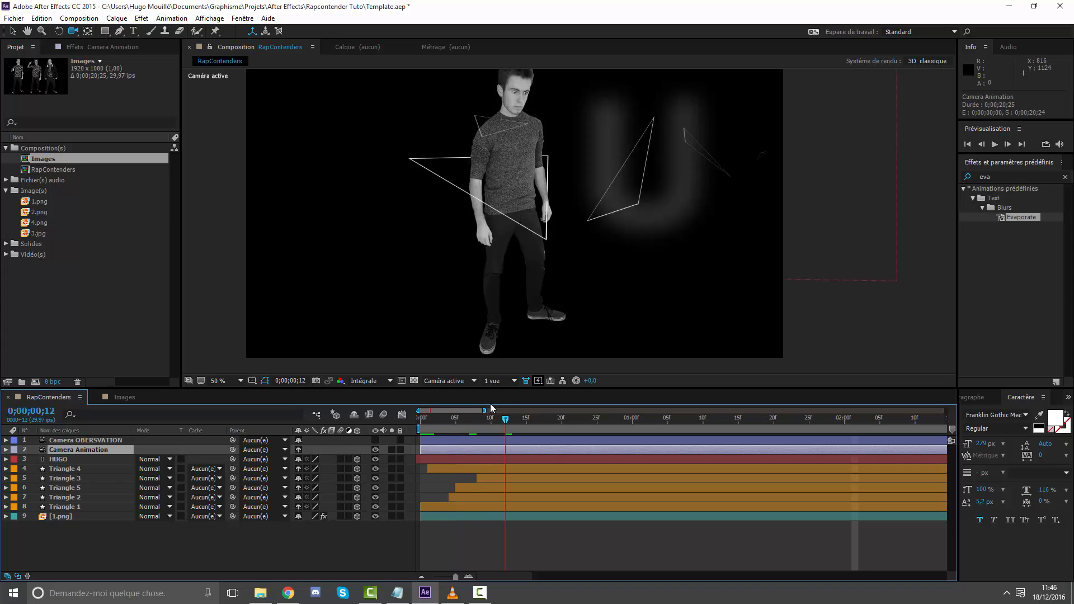
key("space")
left_click(72, 31)
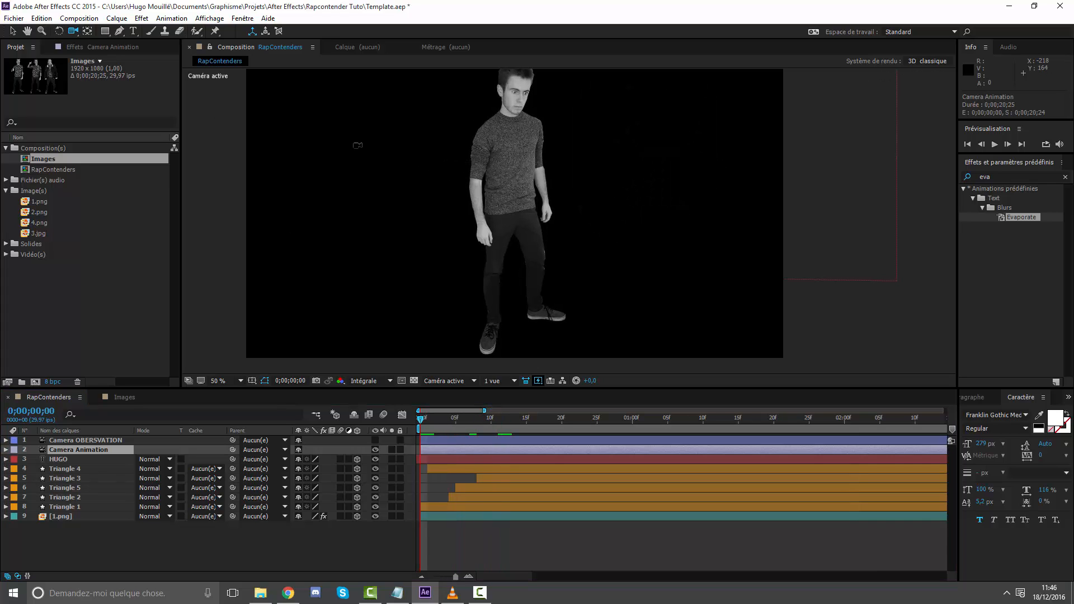
left_click_drag(484, 424, 591, 420)
left_click_drag(550, 253, 467, 112)
left_click_drag(442, 151, 478, 237)
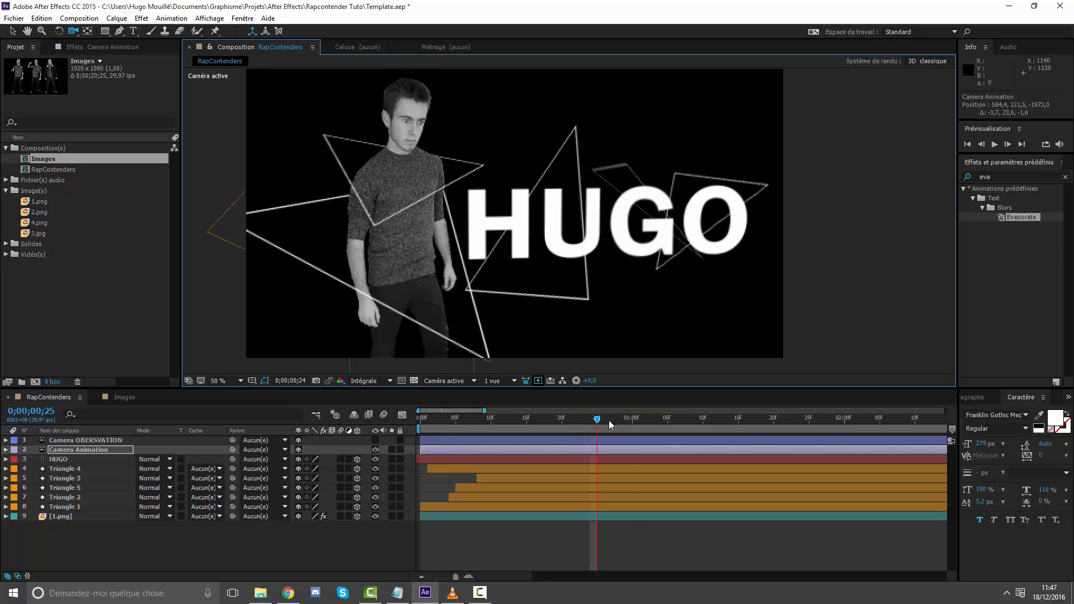
Step: At 0;00;01;09, enable keyframing for Camera Animation's Point ciblé and Position properties
left_click_drag(608, 421, 663, 426)
left_click_drag(484, 410, 712, 410)
left_click_drag(475, 421, 489, 425)
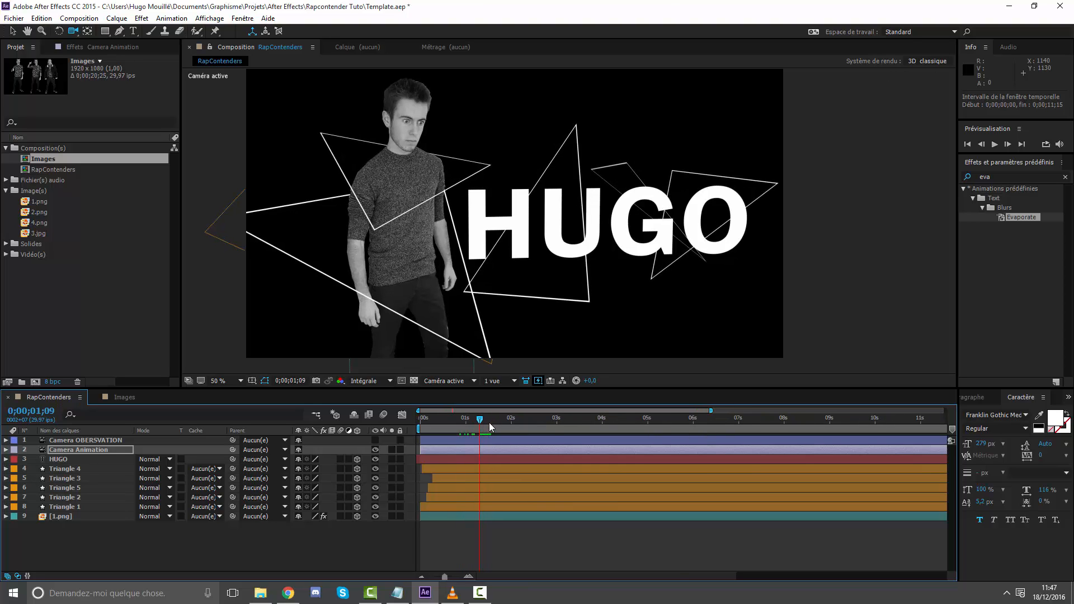
left_click_drag(709, 412, 552, 410)
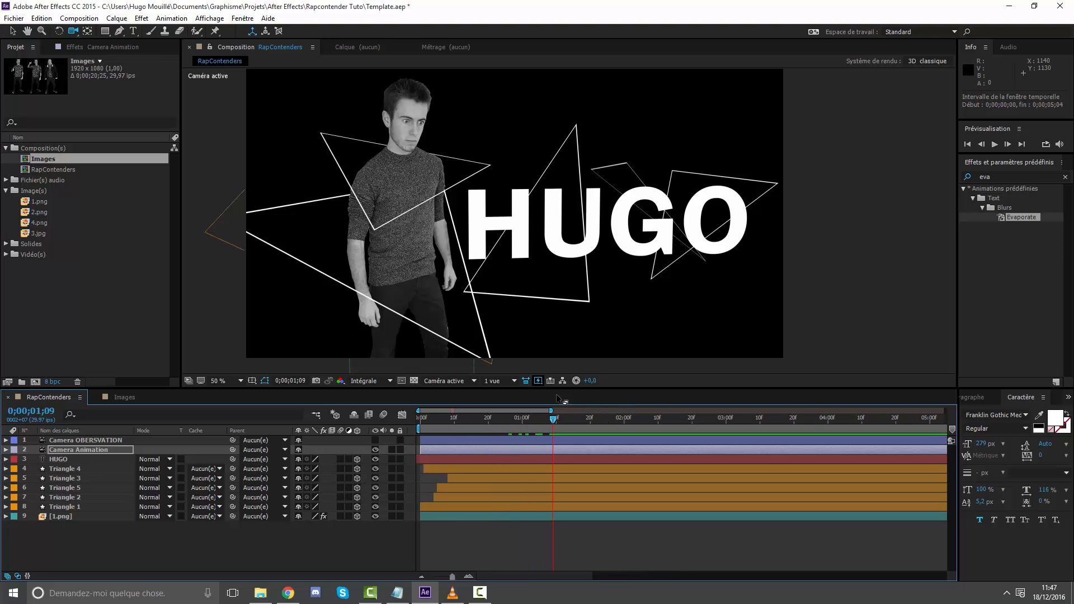
left_click(6, 450)
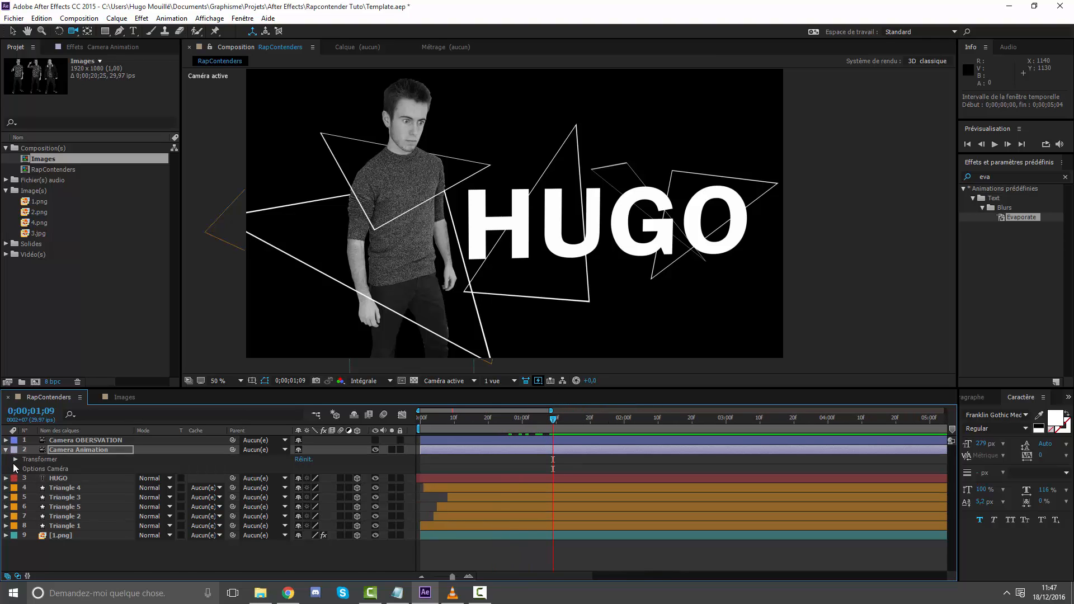
left_click(15, 459)
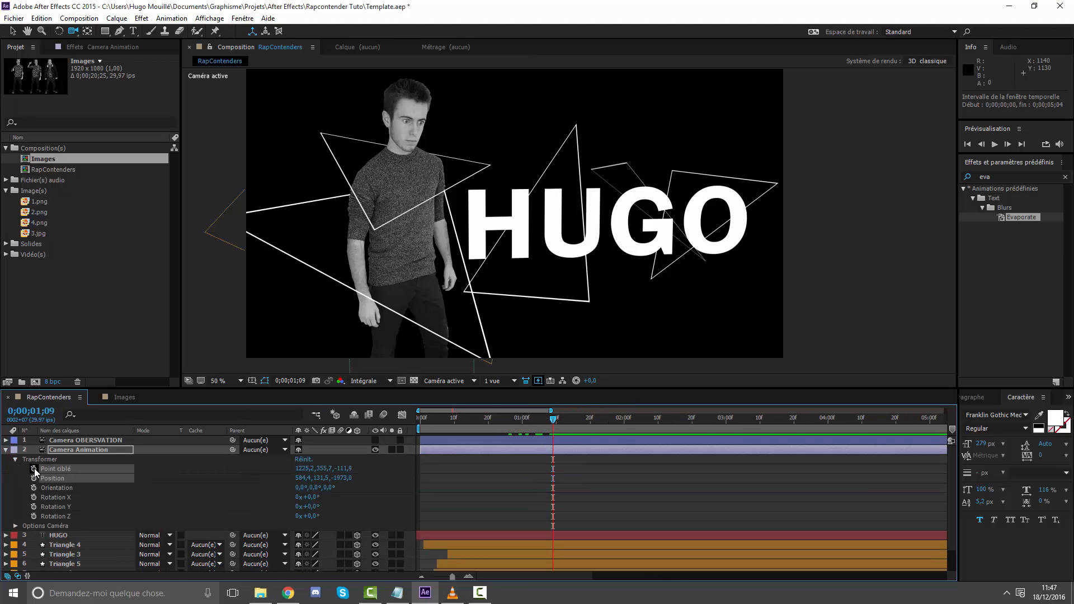
left_click(35, 468)
left_click(34, 478)
Step: At 0;00;00;00, dolly Camera Animation forward past the title to about position 1186,2, 342,1, -225,2
left_click_drag(543, 422, 420, 422)
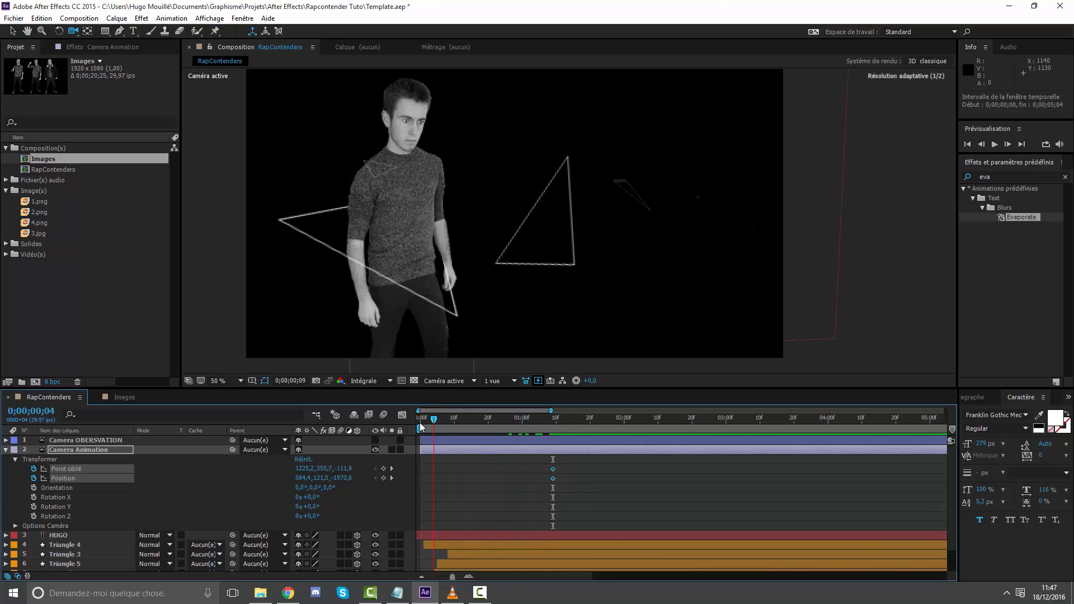
left_click_drag(530, 282, 502, 34)
left_click_drag(496, 223, 479, 37)
left_click_drag(499, 252, 498, 39)
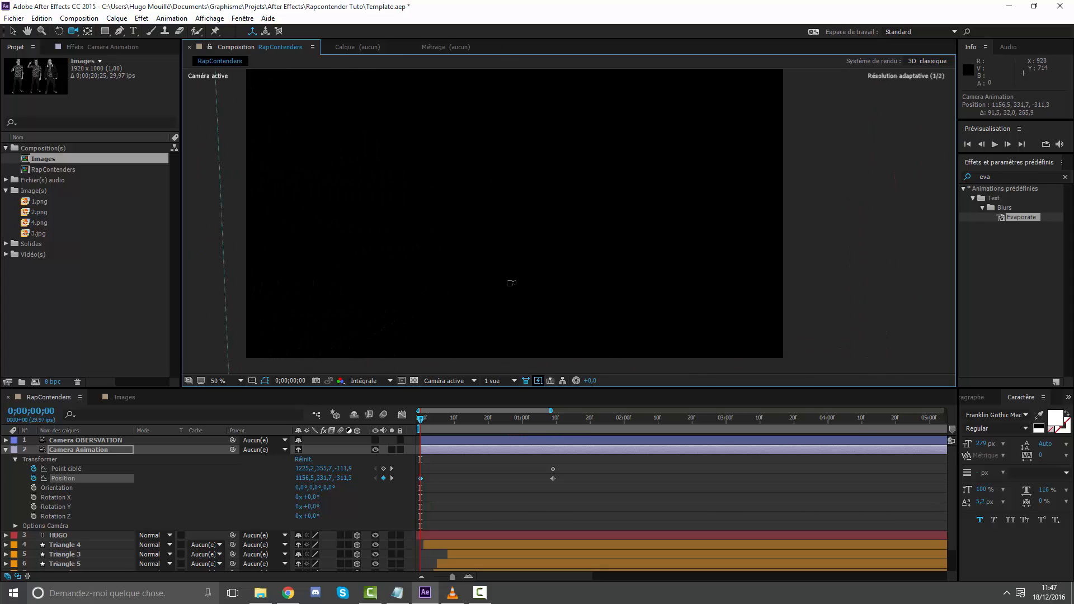
left_click_drag(510, 283, 512, 127)
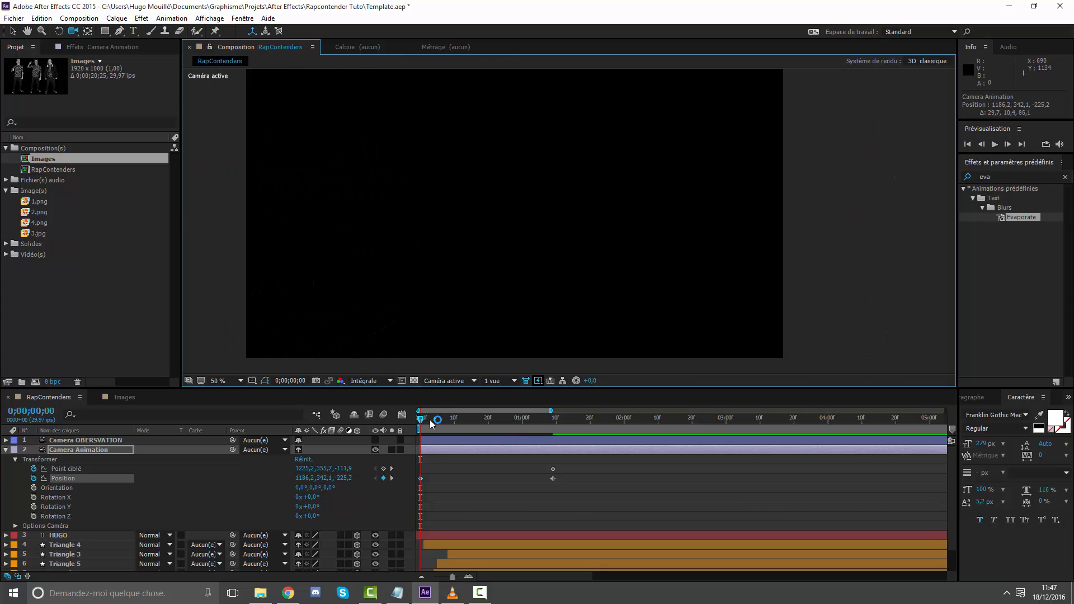
Step: Play and scrub through the camera's pull-back move, ending at 0;00;01;09
left_click_drag(421, 420, 552, 399)
key("space")
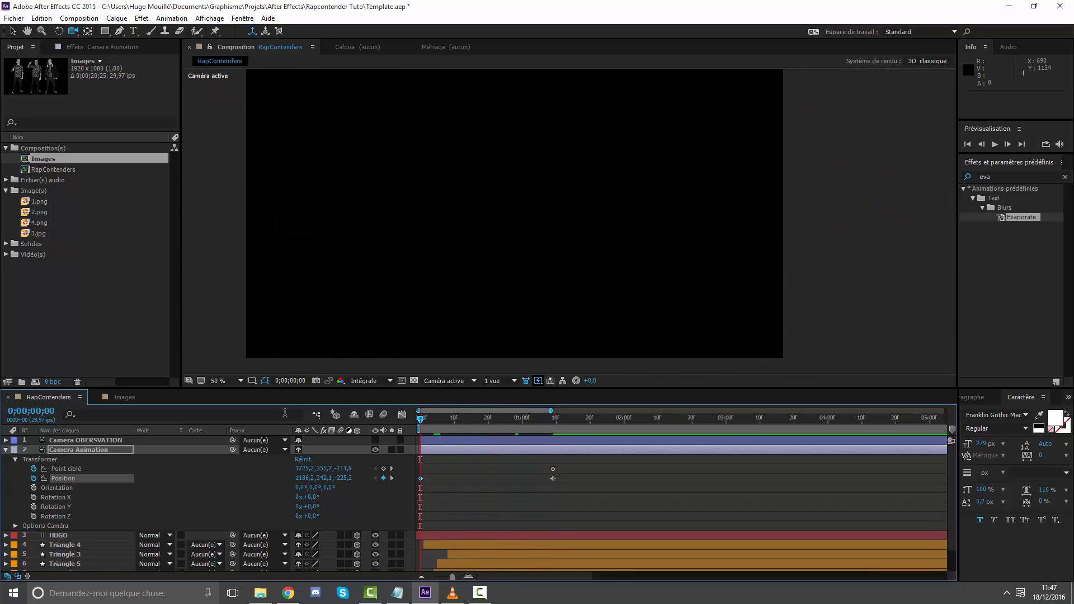
key("space")
key("space")
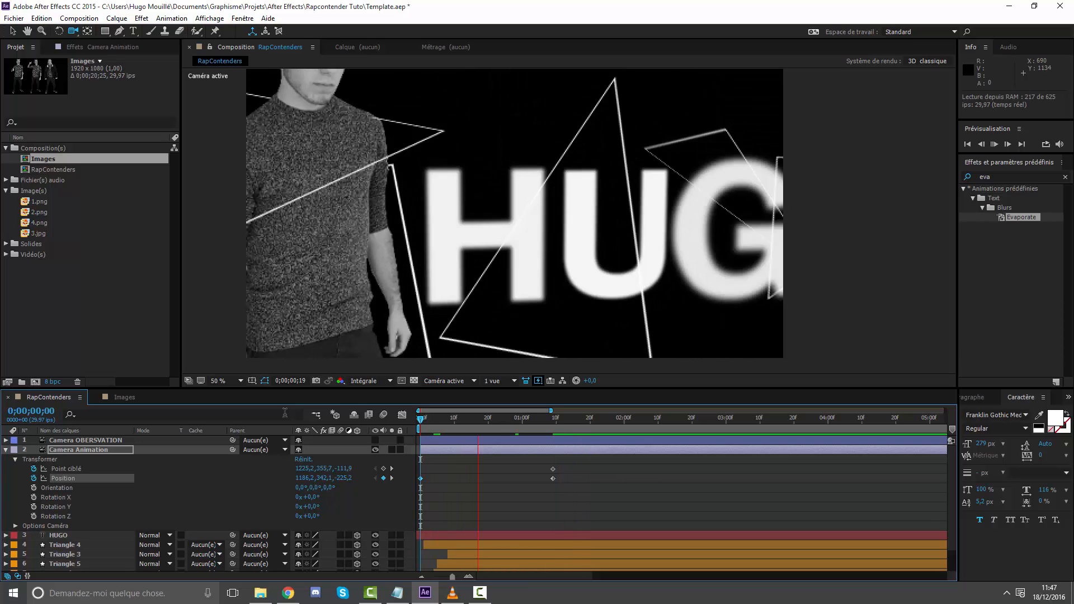
left_click(437, 419)
left_click_drag(436, 419, 553, 429)
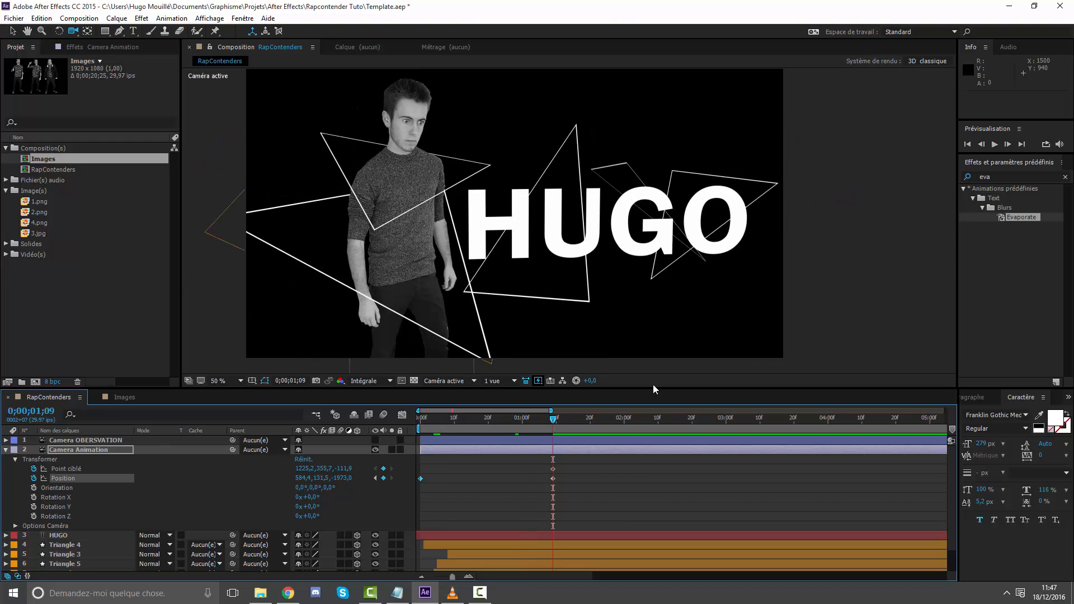
Step: Apply Easy Ease to Camera Animation's Position keyframes and lengthen the second keyframe's influence so the pull-back decelerates strongly
left_click(401, 416)
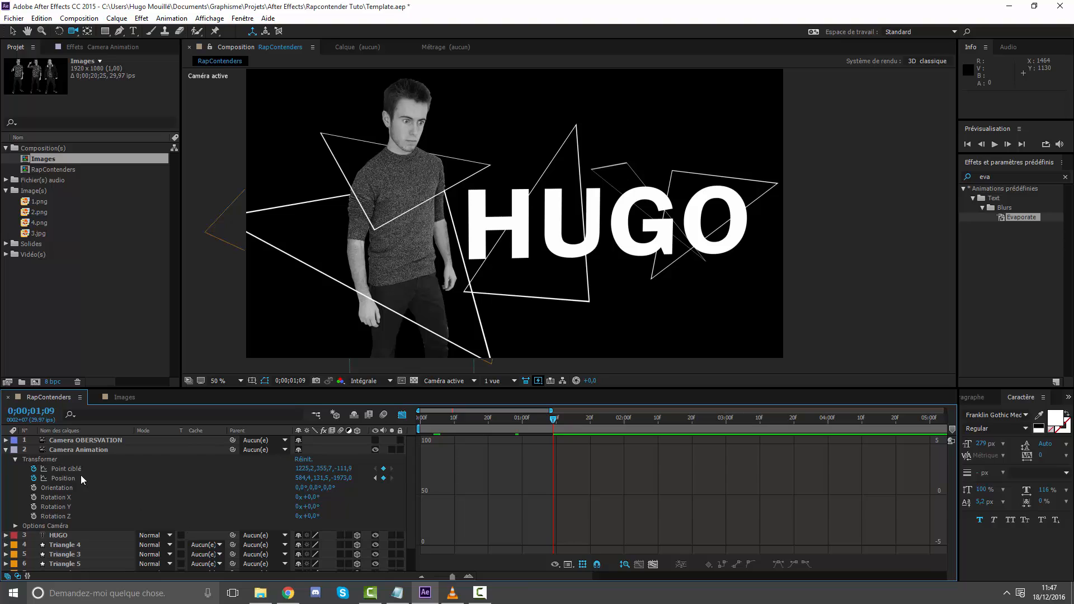
left_click(63, 479)
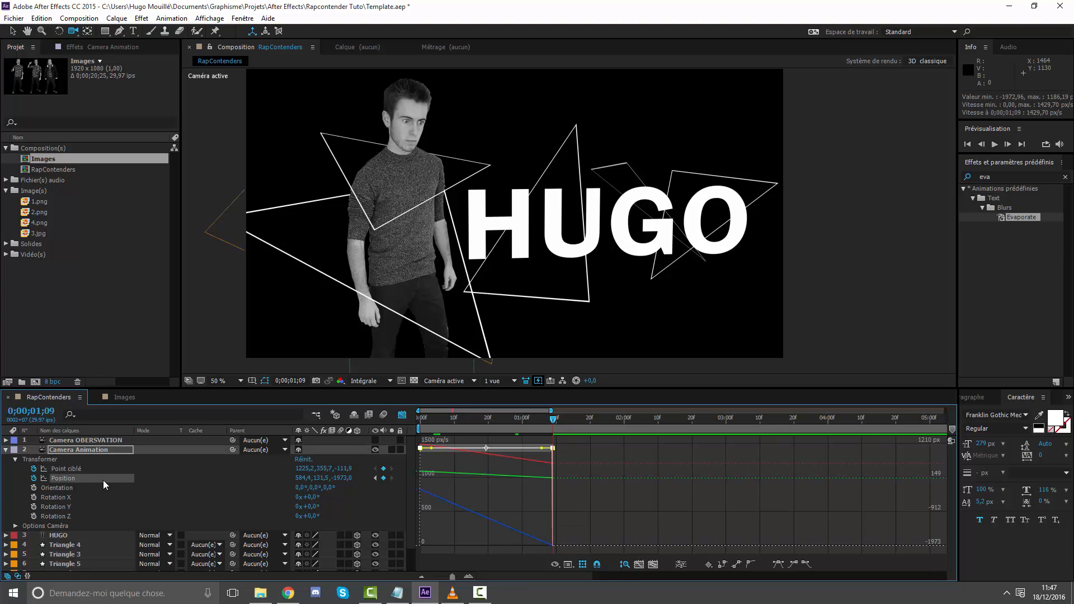
left_click(777, 568)
left_click_drag(554, 417, 501, 417)
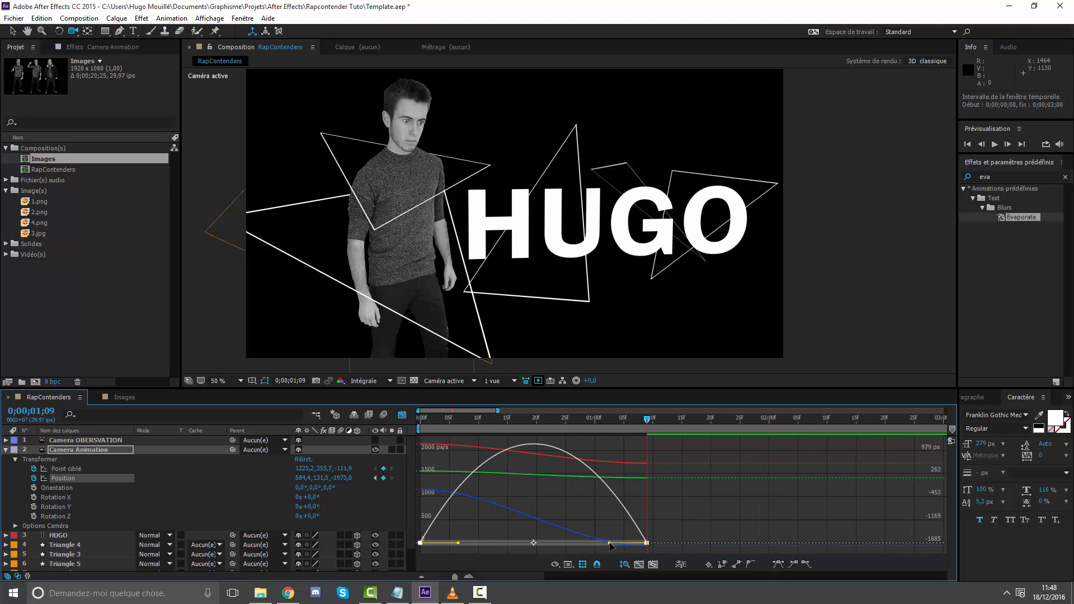
left_click_drag(607, 542, 547, 545)
left_click(401, 415)
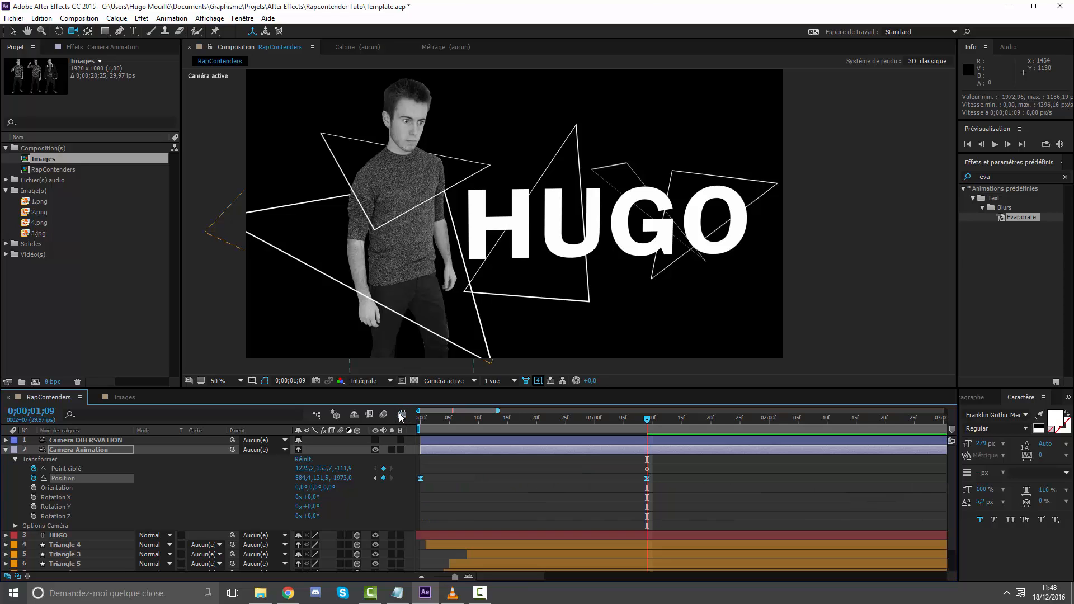
Step: Preview the eased camera pull-back from the start of the composition, stopping at 0;00;00;17
key("Home")
key("space")
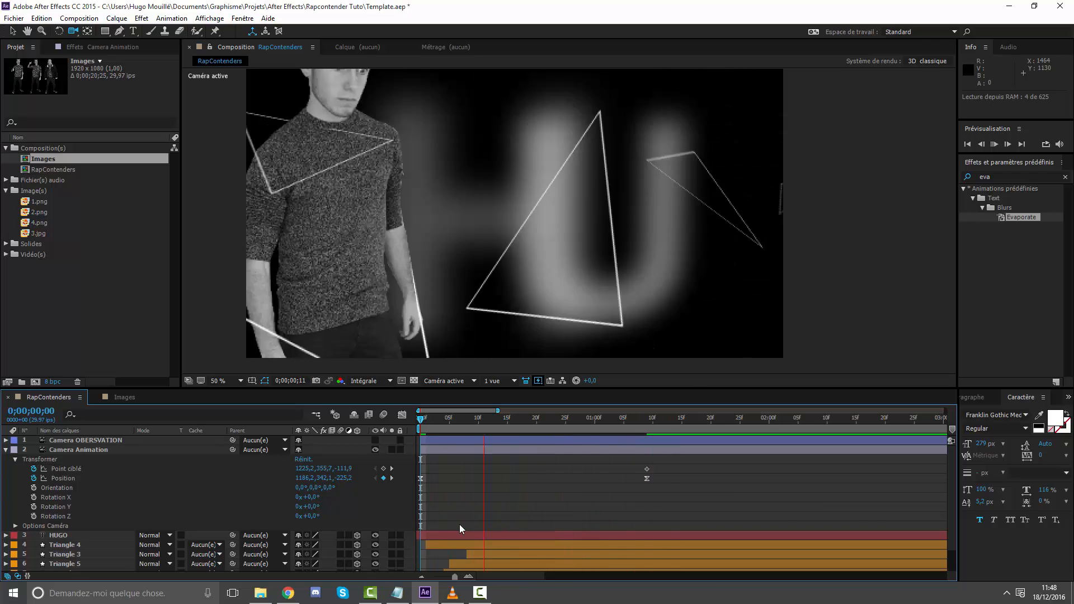
left_click_drag(441, 419, 469, 417)
key("space")
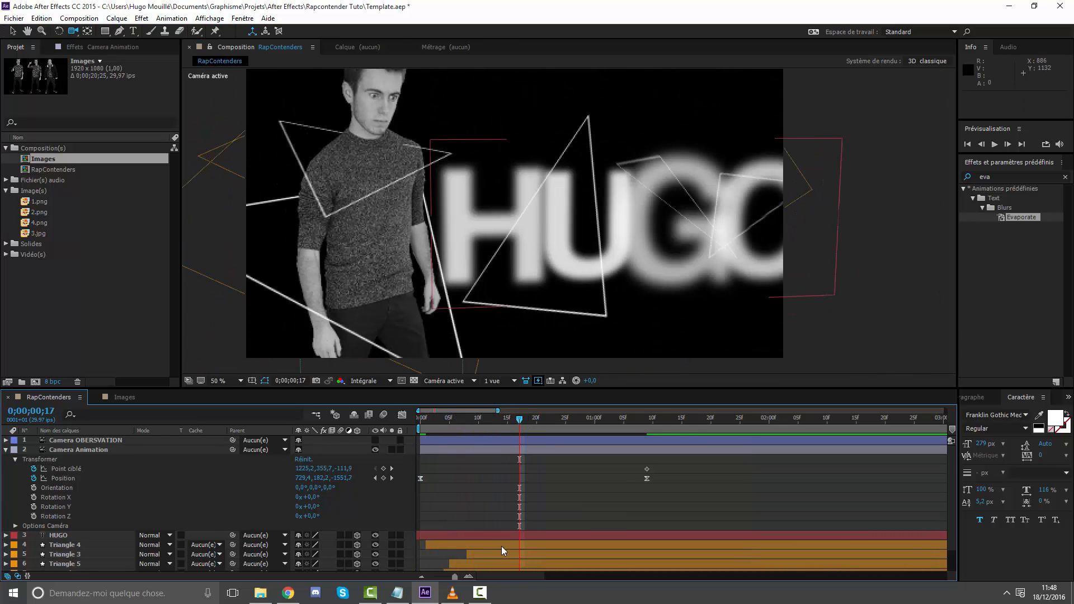
Step: Shift the five Triangle layers together about 7 frames later, with Triangle 1 starting at 0;00;00;07
scroll(501, 546, "down", 2)
left_click(471, 560)
left_click(444, 517, "shift")
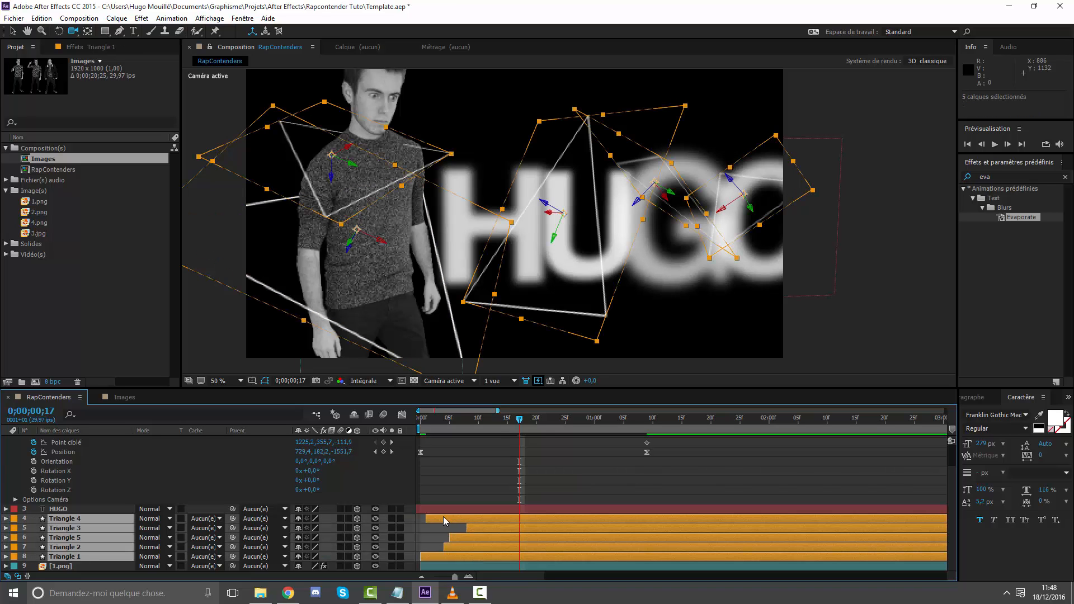
left_click_drag(444, 519, 485, 519)
left_click(518, 466)
Step: Preview the delayed triangles from the start through 0;00;01;07 and fit the composition view up to 100 %
left_click_drag(496, 418, 322, 415)
key("space")
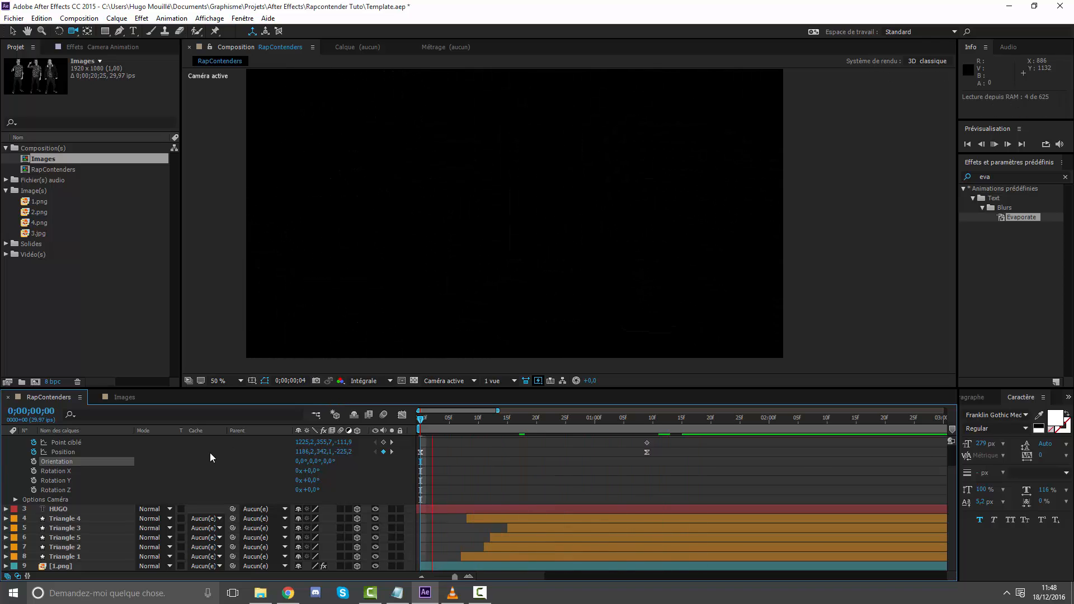
left_click(224, 381)
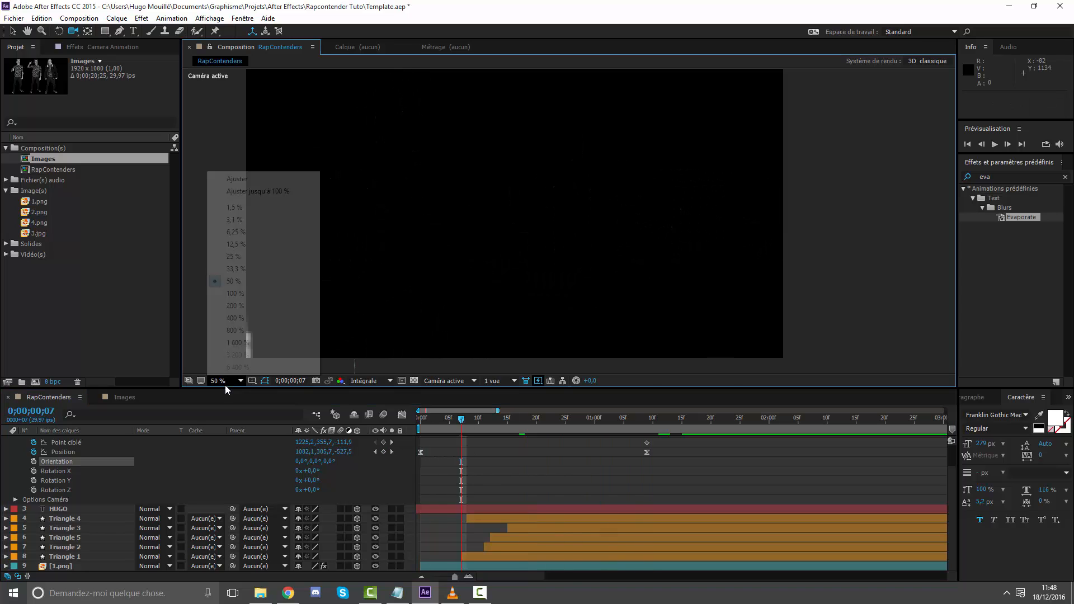
left_click(249, 191)
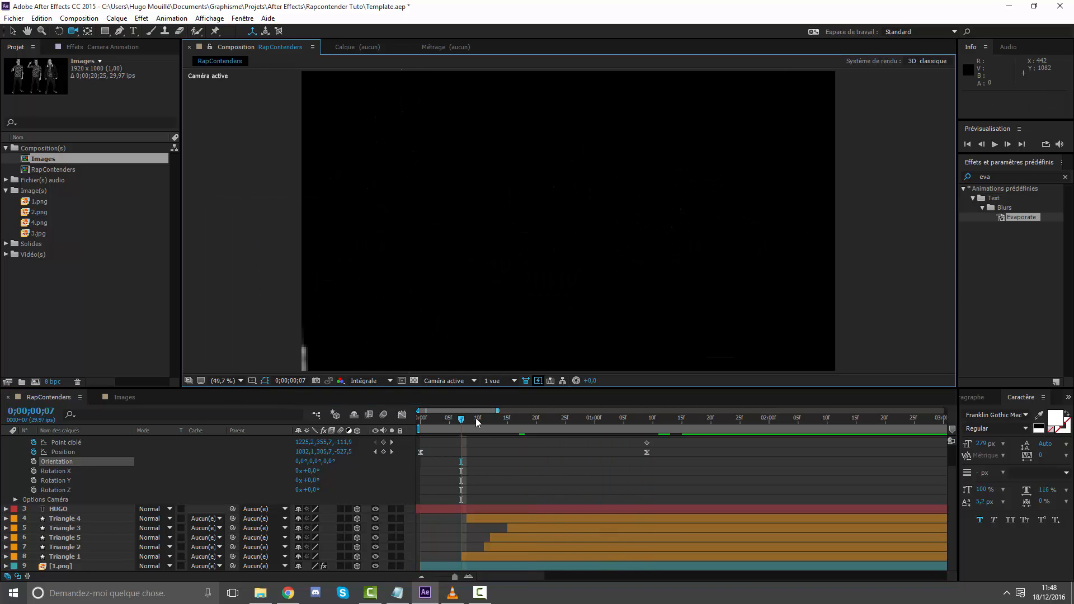
left_click_drag(476, 417, 635, 418)
scroll(441, 222, "up", 4)
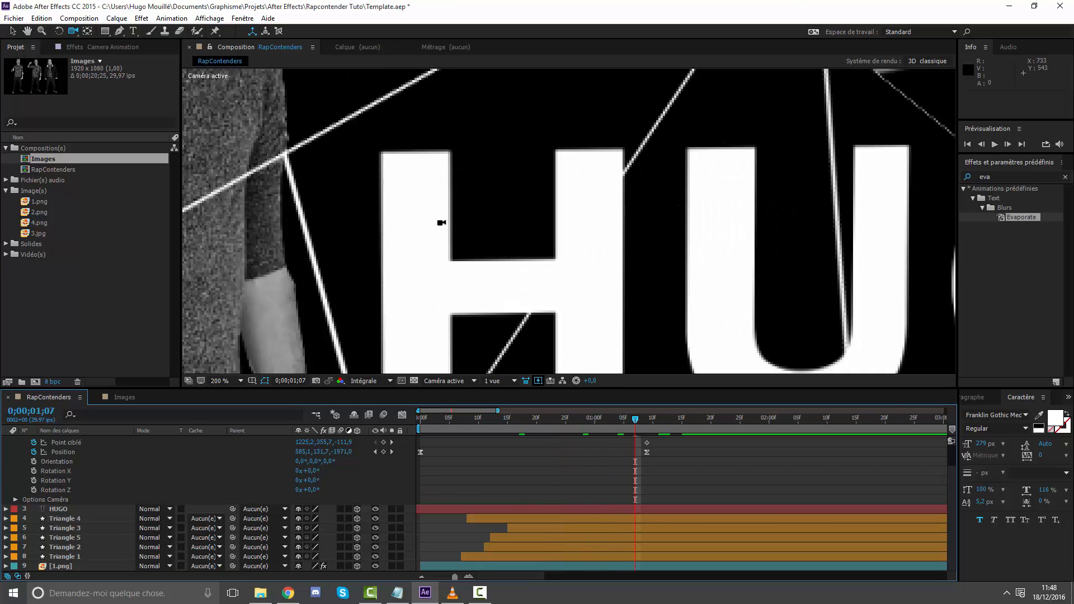
scroll(441, 223, "down", 4)
left_click(220, 385)
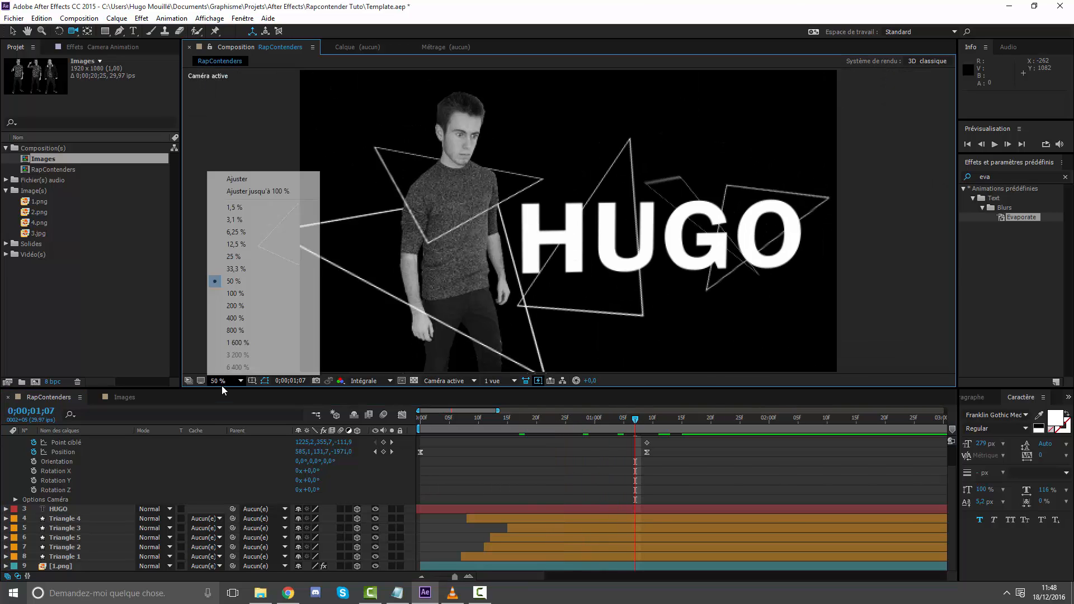
left_click(241, 190)
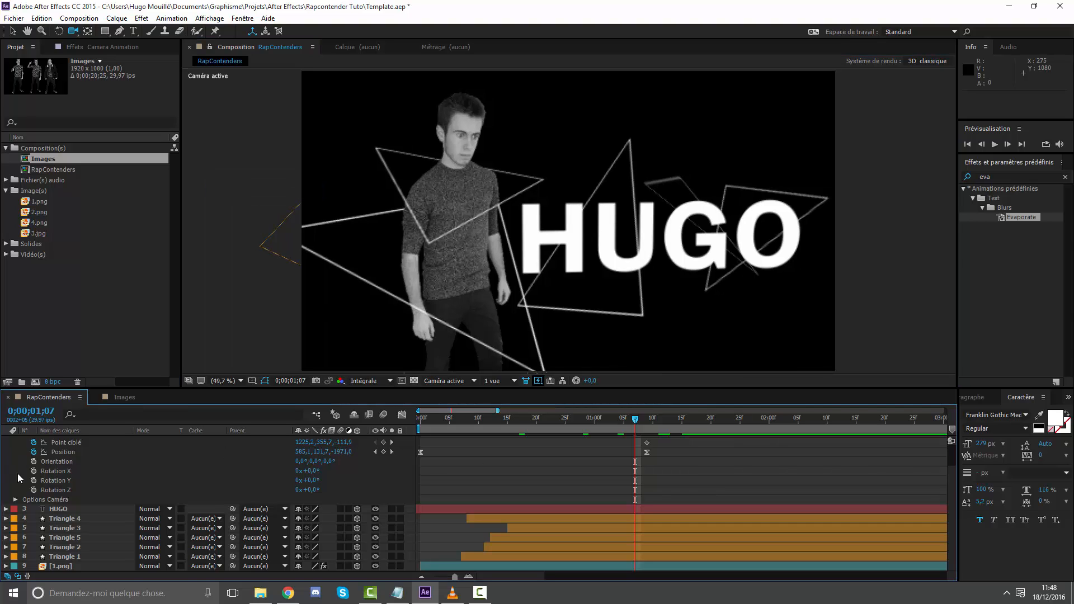
Step: Collapse Camera Animation's properties and scrub through the move to 0;00;01;09
scroll(17, 470, "up", 1)
left_click(7, 450)
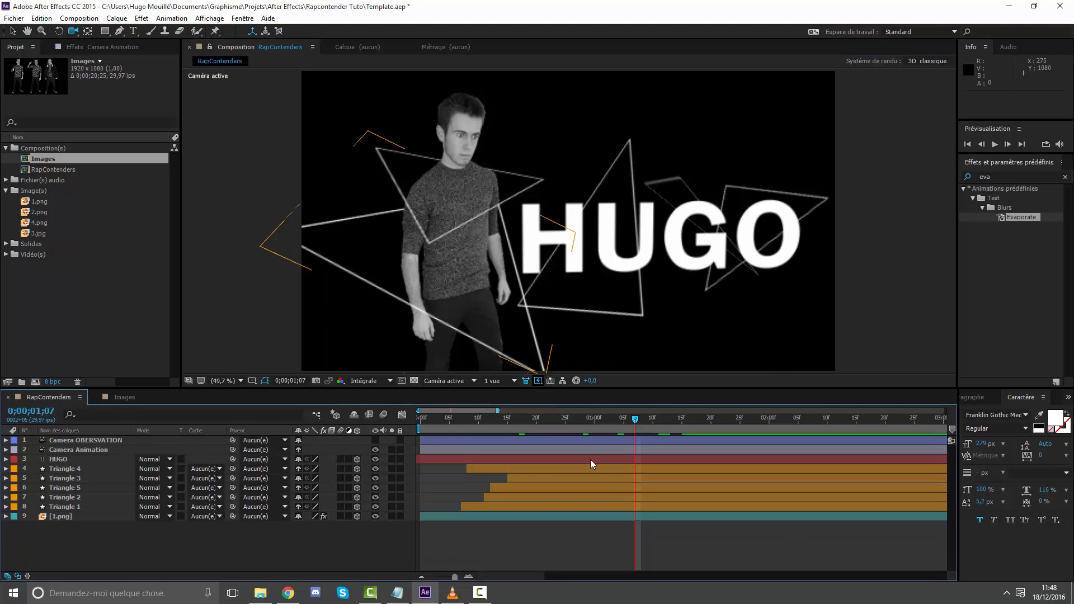
left_click_drag(520, 418, 648, 418)
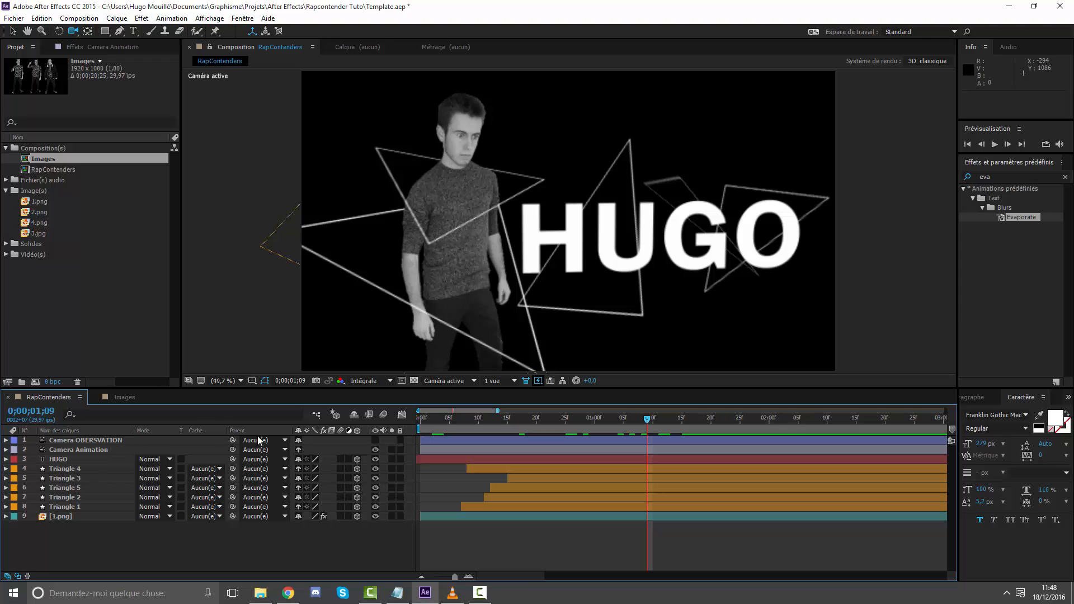
Step: Hide Camera Animation, show Camera OBERSVATION, and pull it back and orbit it for a wide angled view of the scene
left_click(93, 451)
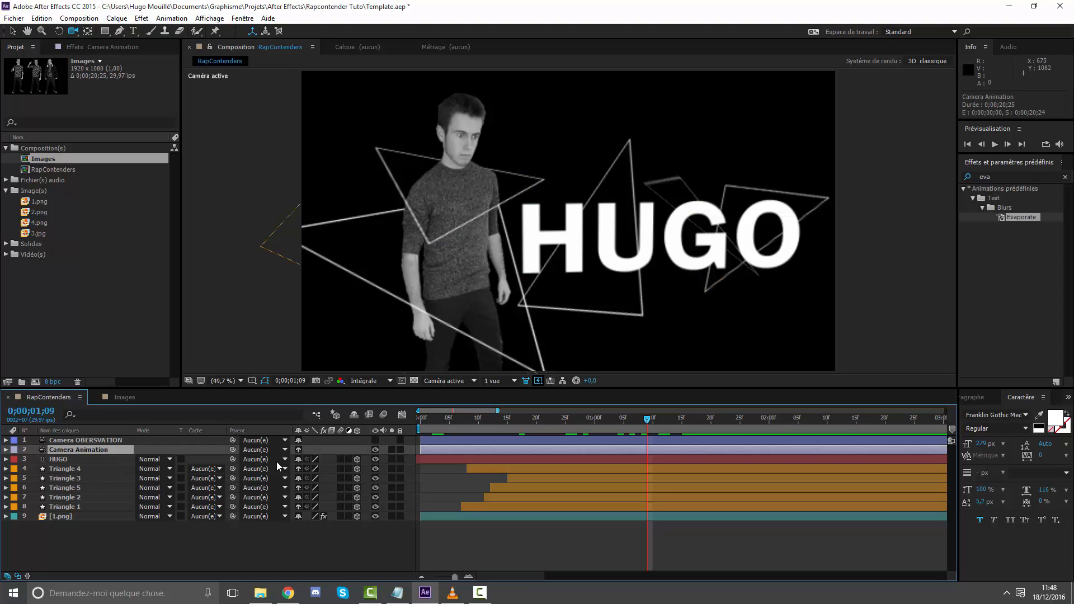
left_click(375, 450)
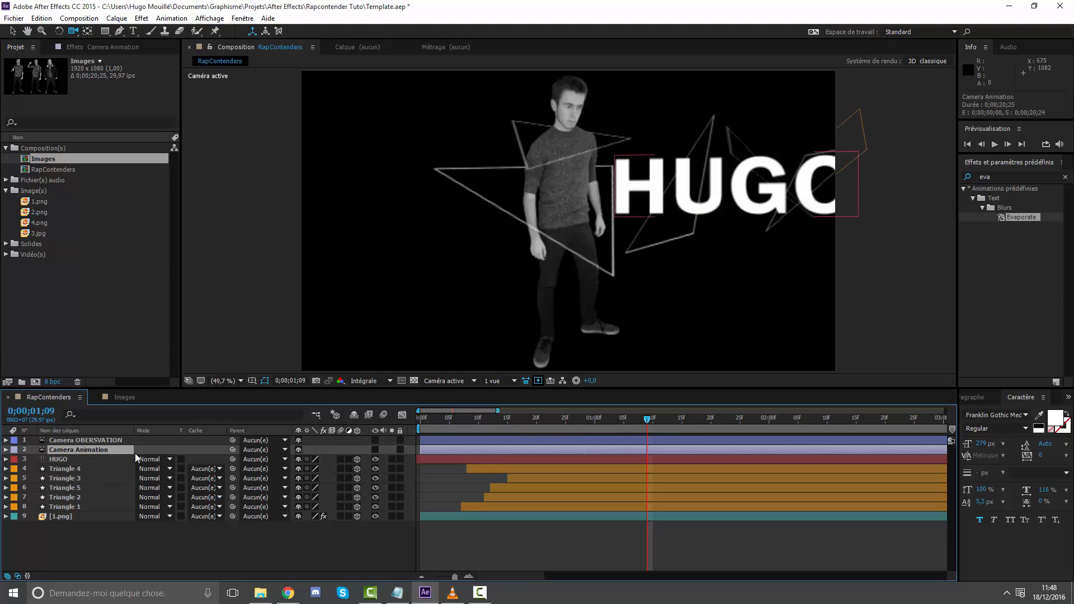
left_click(118, 440)
left_click(374, 440)
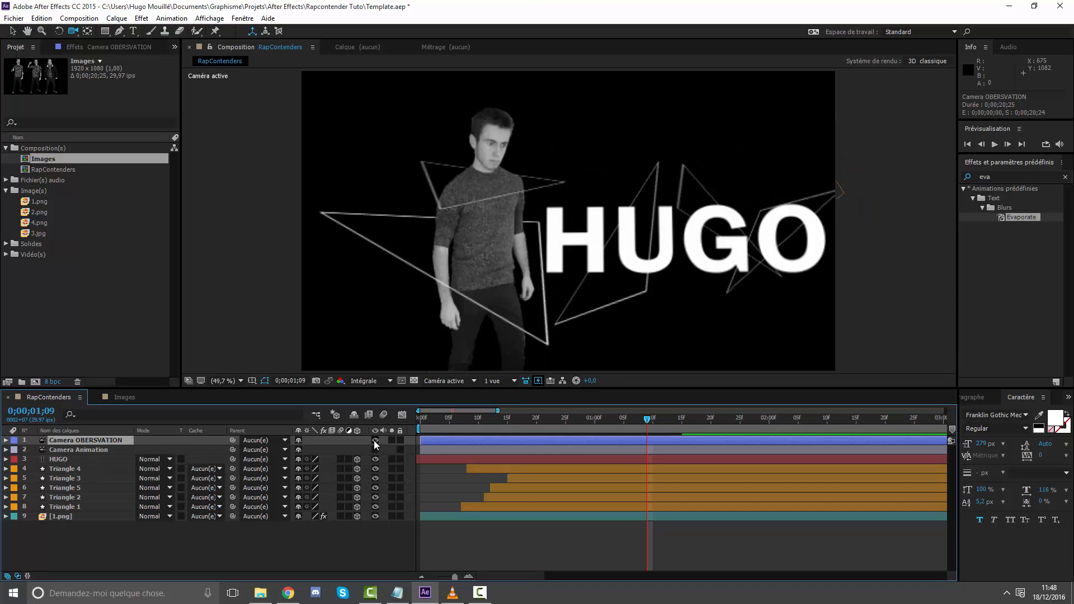
scroll(539, 227, "down", 10)
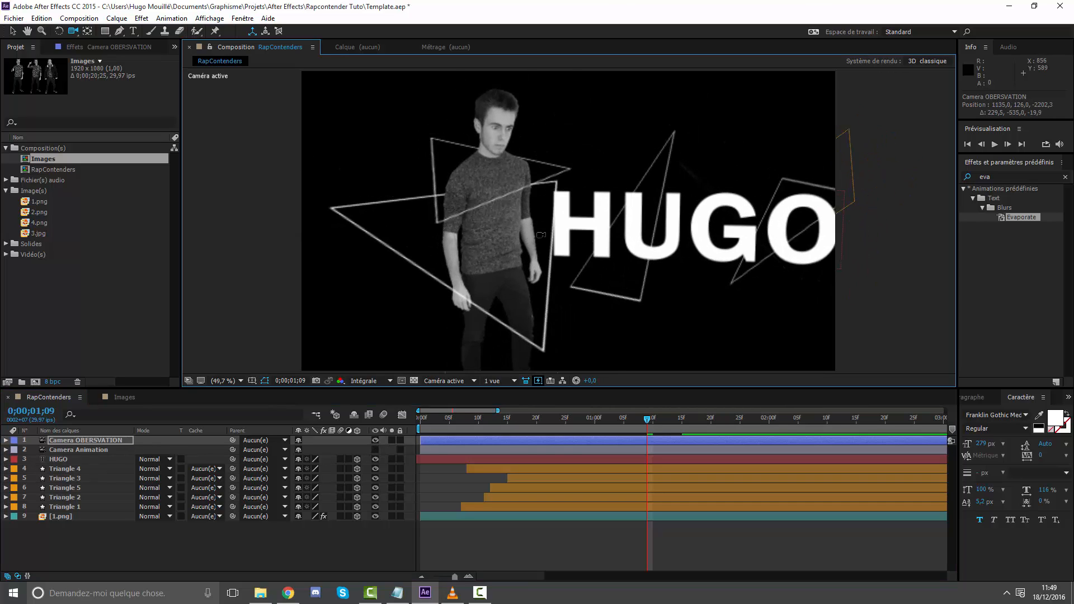
left_click_drag(558, 255, 361, 414)
Step: In the Images composition, select only 2.png and move it 18 px horizontally to position 928,9, 542,6
left_click(121, 398)
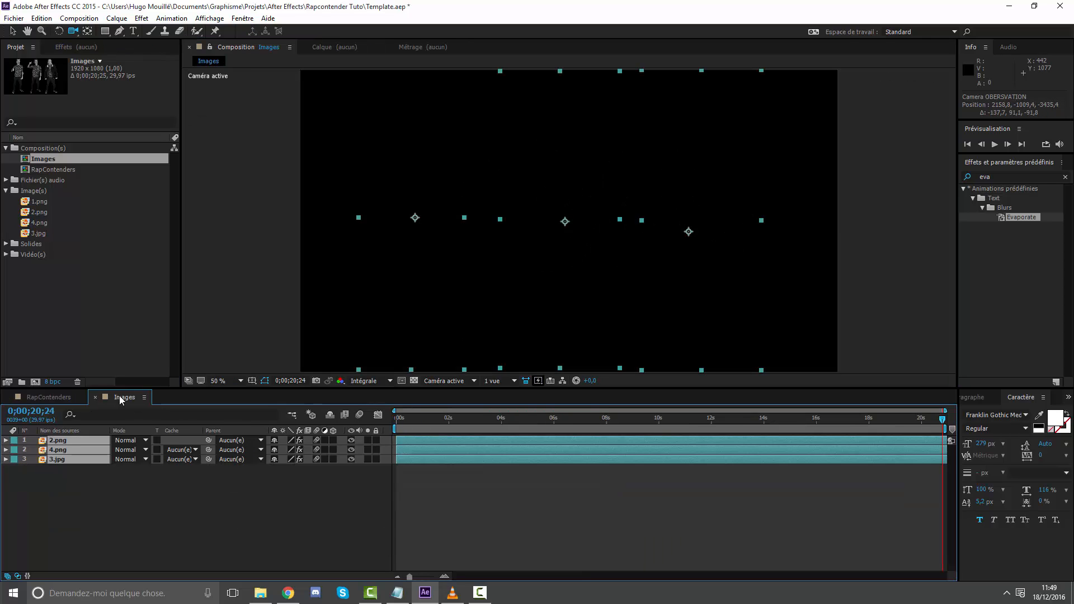
left_click(130, 504)
left_click(85, 440)
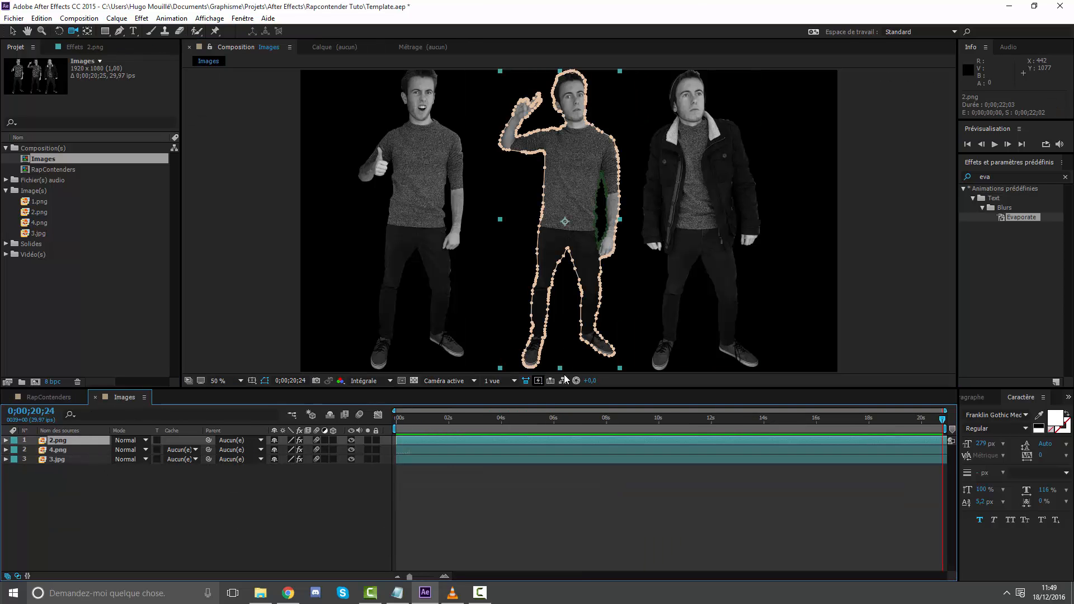
left_click(11, 33)
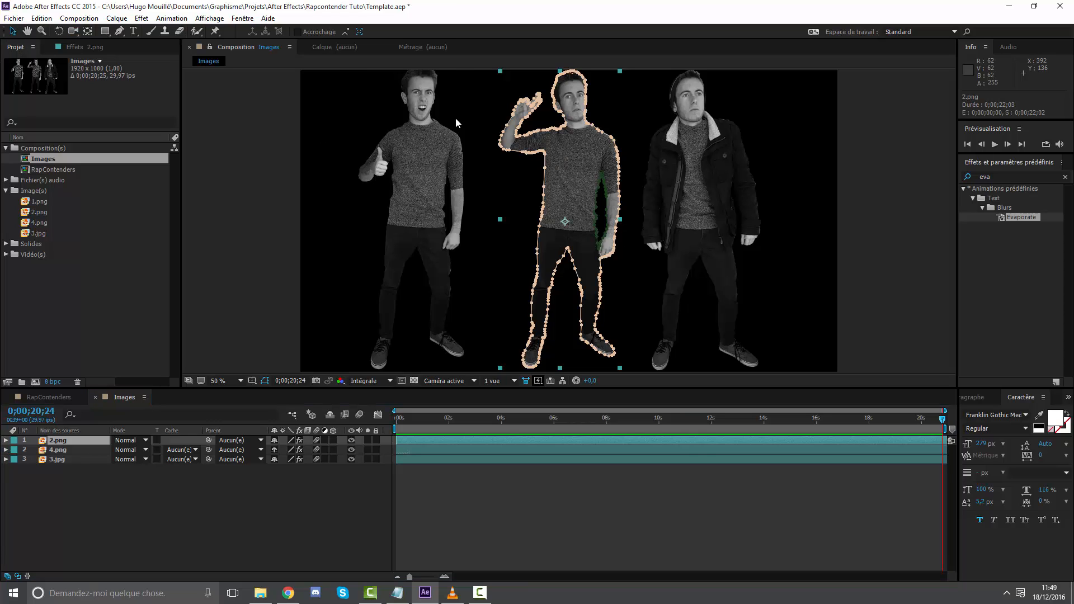
left_click_drag(579, 160, 570, 161)
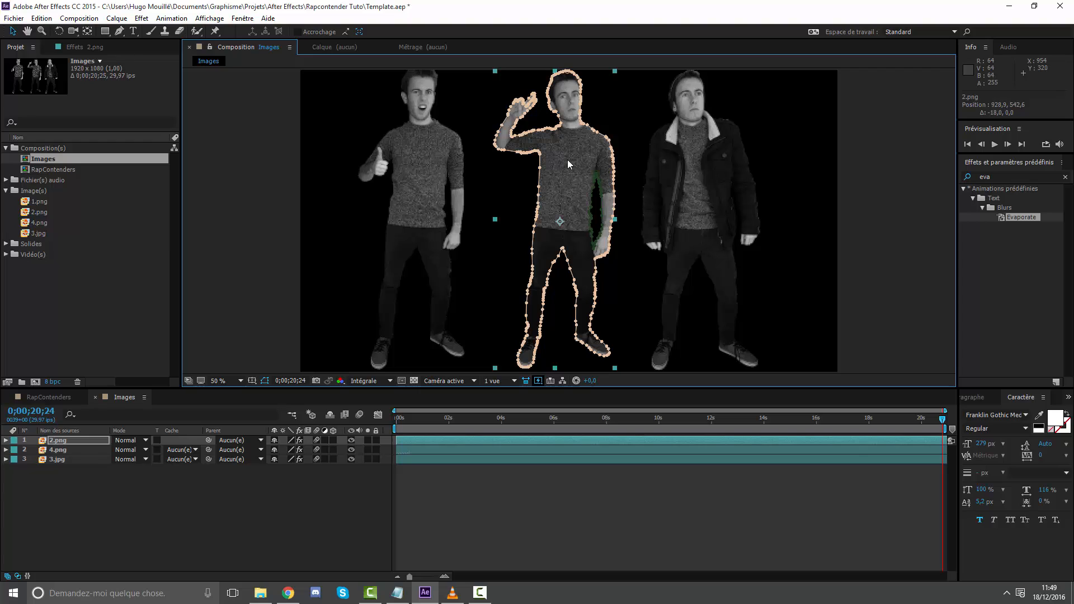
Step: Copy 2.png from Images into RapContenders and make it a 3D layer, with the current time at 0;00;00;09
left_click(49, 398)
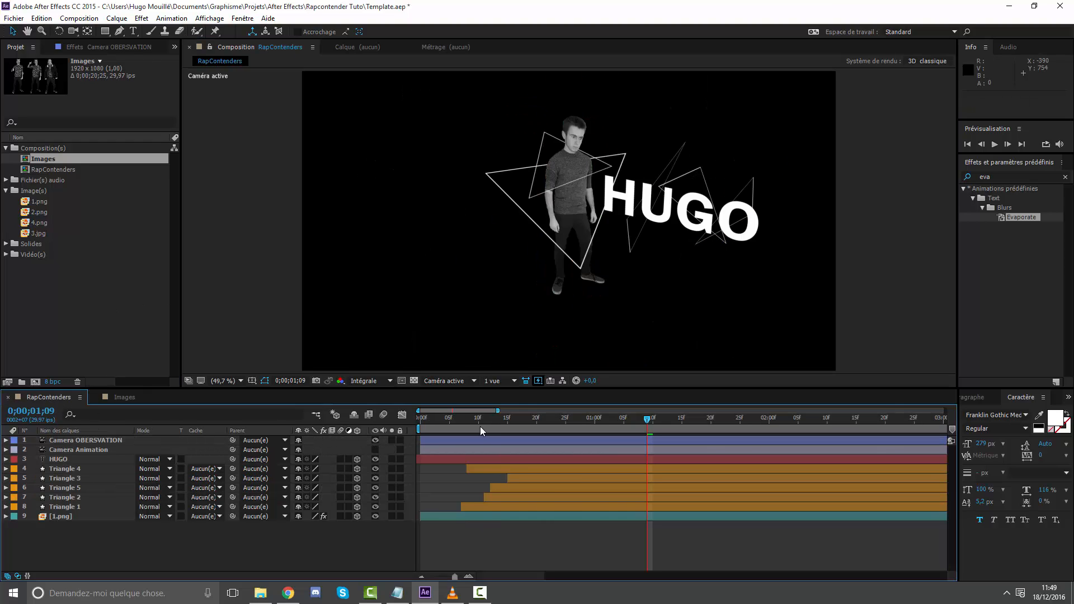
left_click(126, 398)
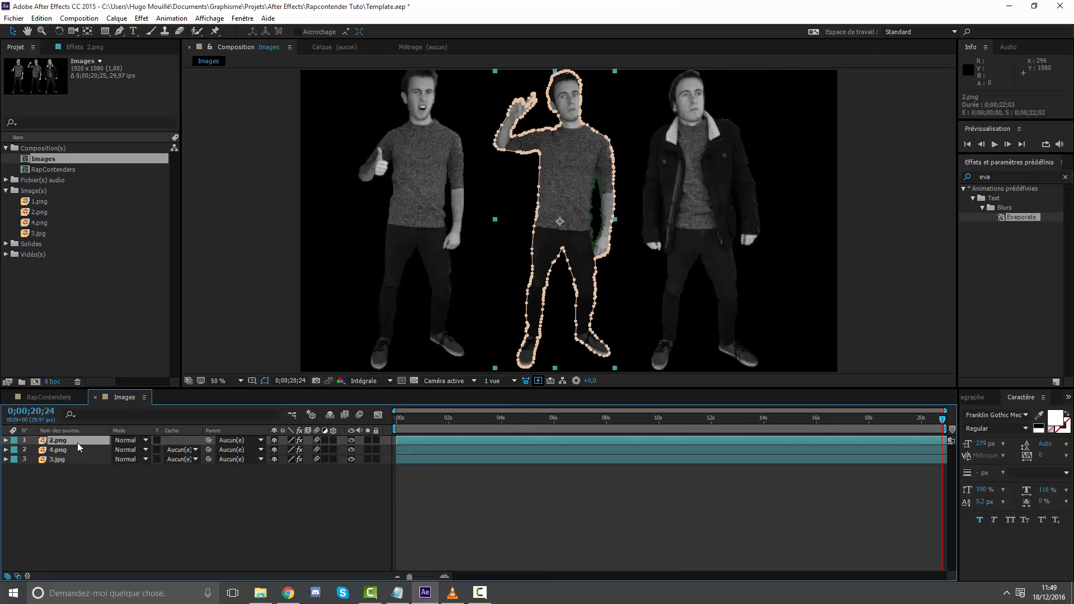
key("ctrl+c")
left_click(49, 398)
key("ctrl+v")
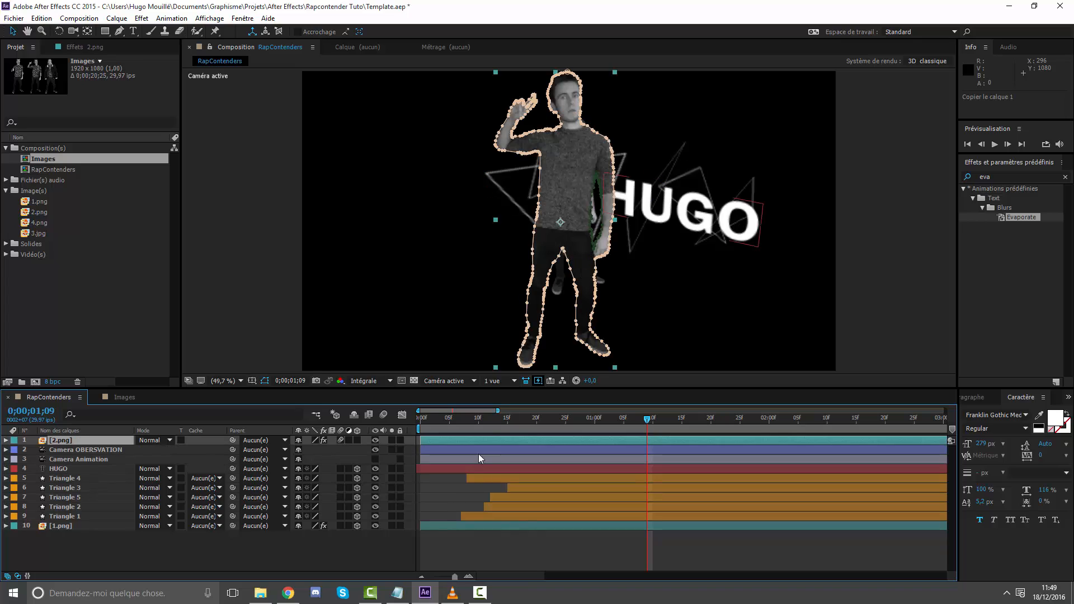
left_click(474, 426)
left_click(357, 441)
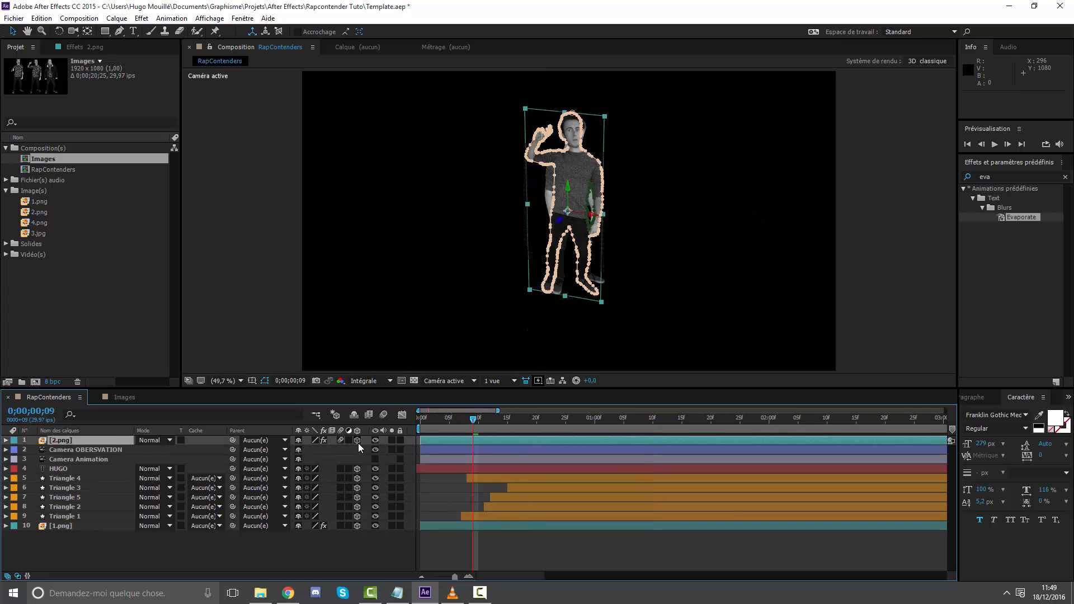
Step: Show the rotation properties of 2.png and set its Y rotation to about -80°
left_click(73, 32)
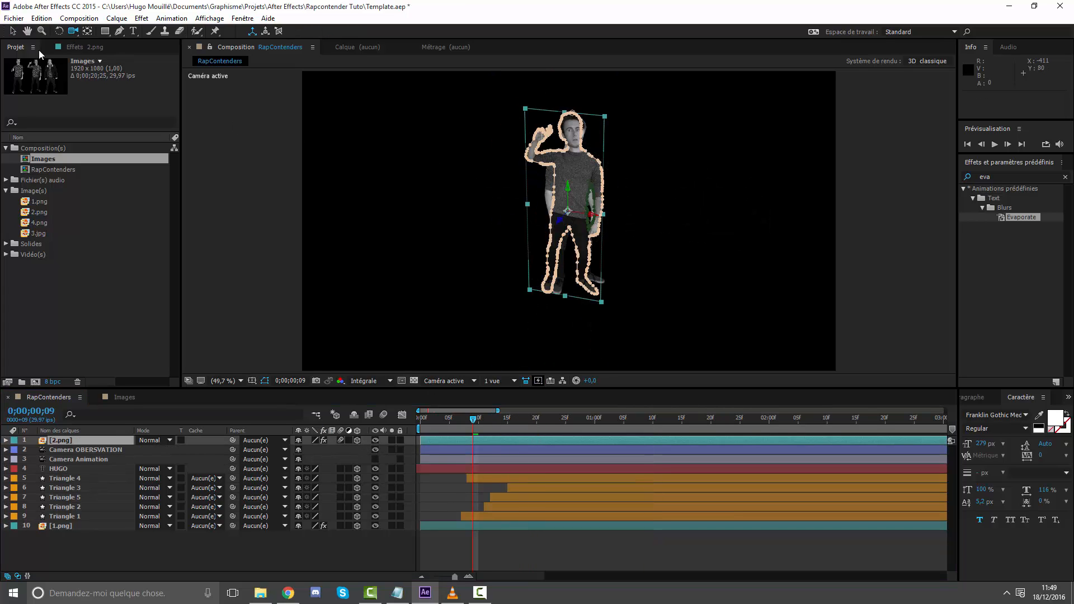
key("r")
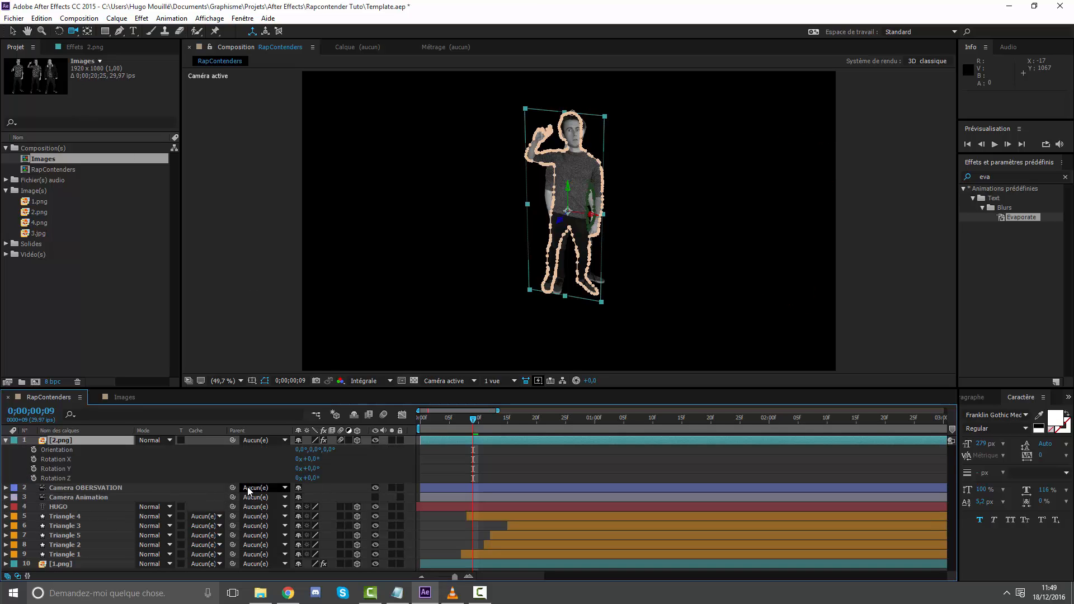
left_click_drag(311, 469, 262, 465)
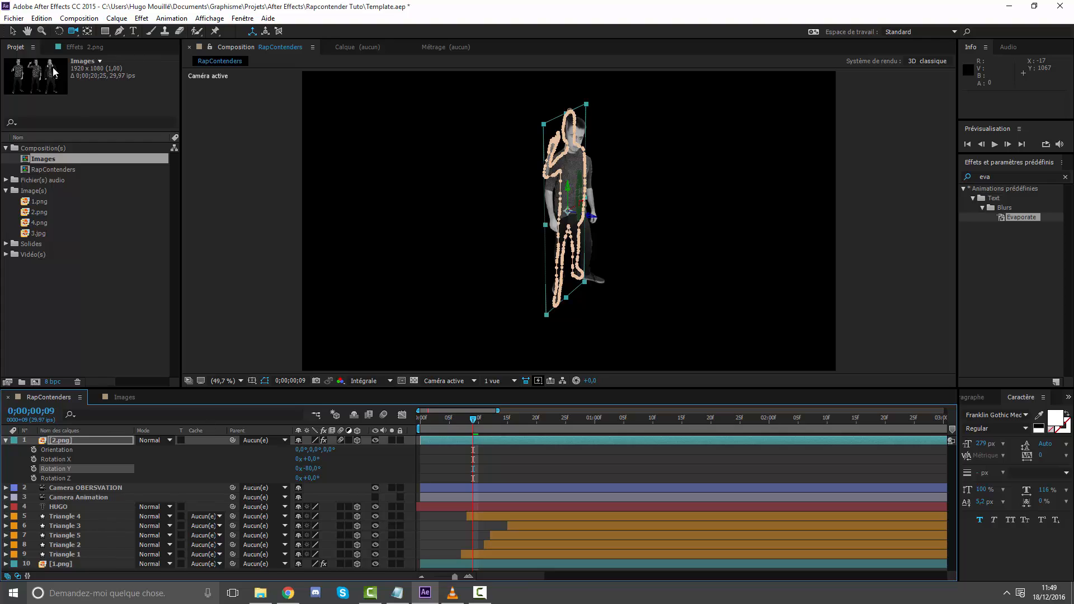
Step: From a higher observation angle, move 2.png away from the first man in 3D space, undoing one shift and repositioning it
left_click(73, 31)
left_click_drag(633, 182, 548, 234)
left_click(12, 30)
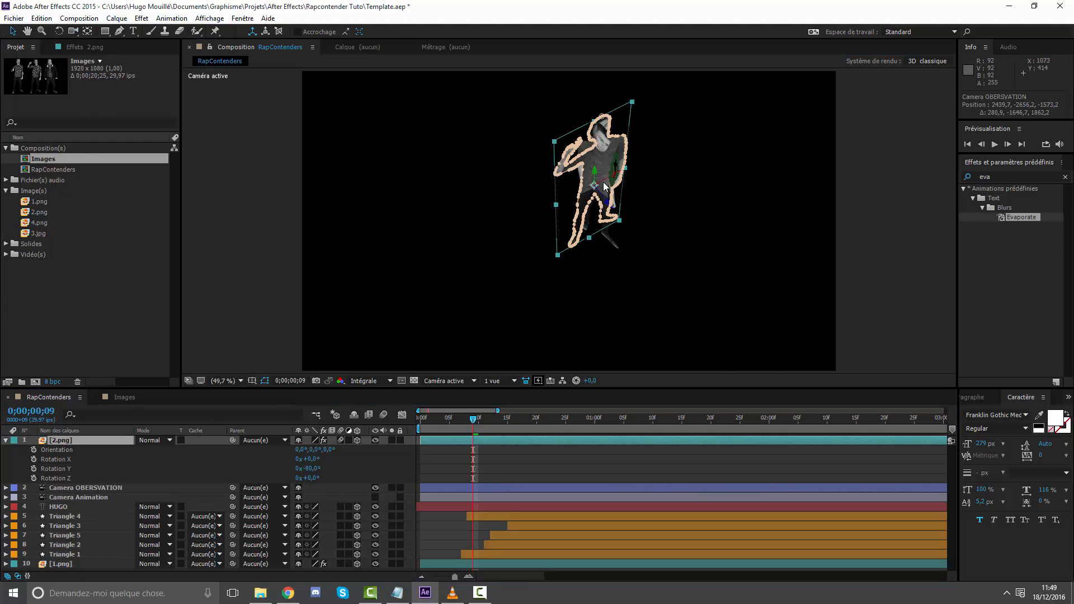
left_click_drag(616, 181, 387, 226)
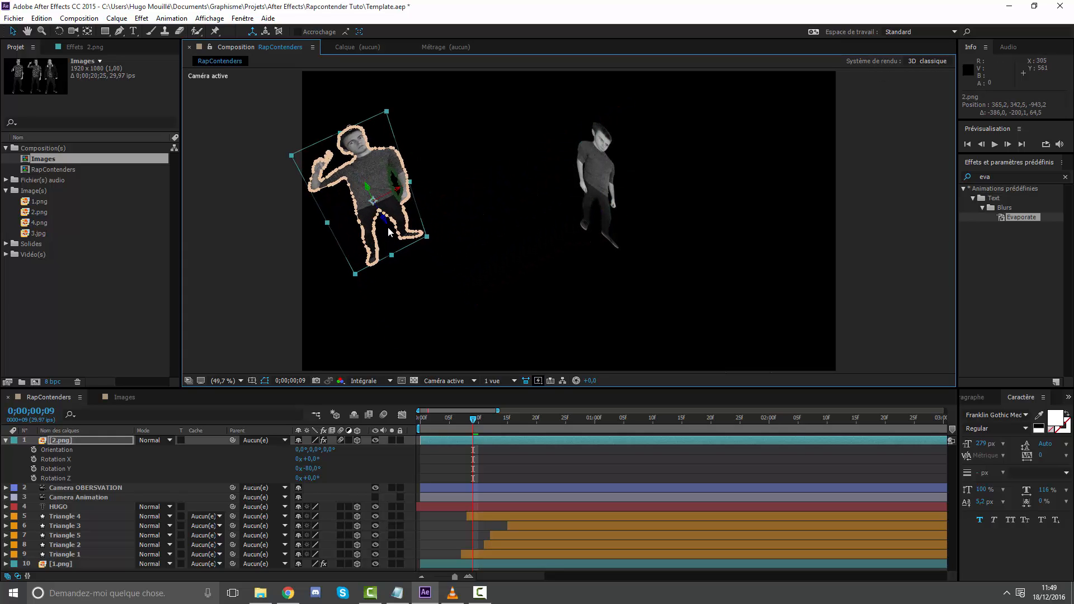
key("ctrl+z")
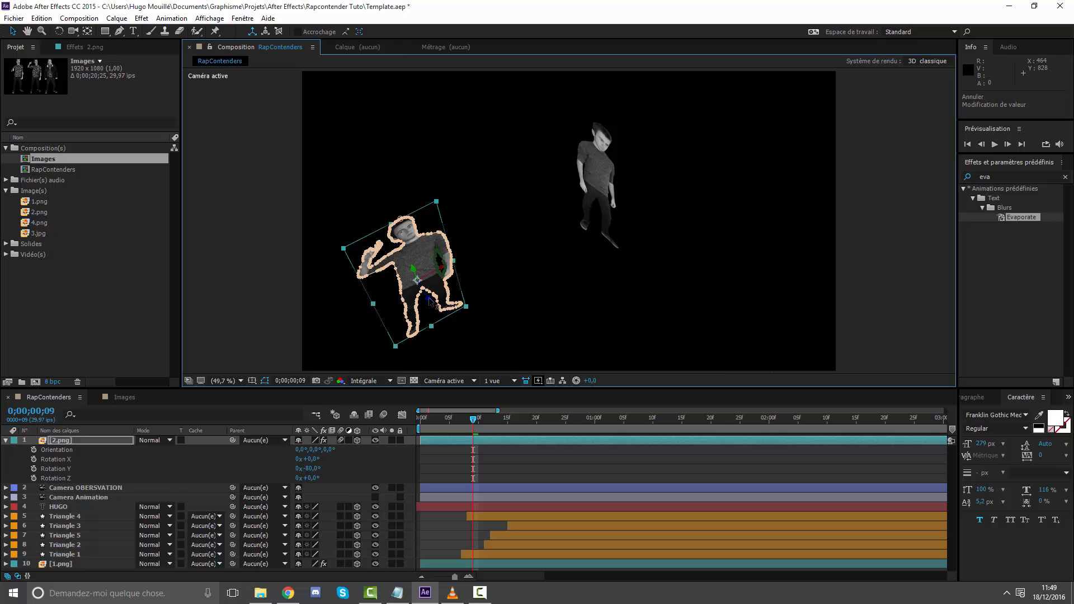
left_click_drag(430, 303, 389, 234)
Step: Move 2.png further away from the first man to about -312, 543, -1580, checking its placement from several observation angles
key("c")
left_click_drag(354, 148, 659, 226)
left_click(13, 32)
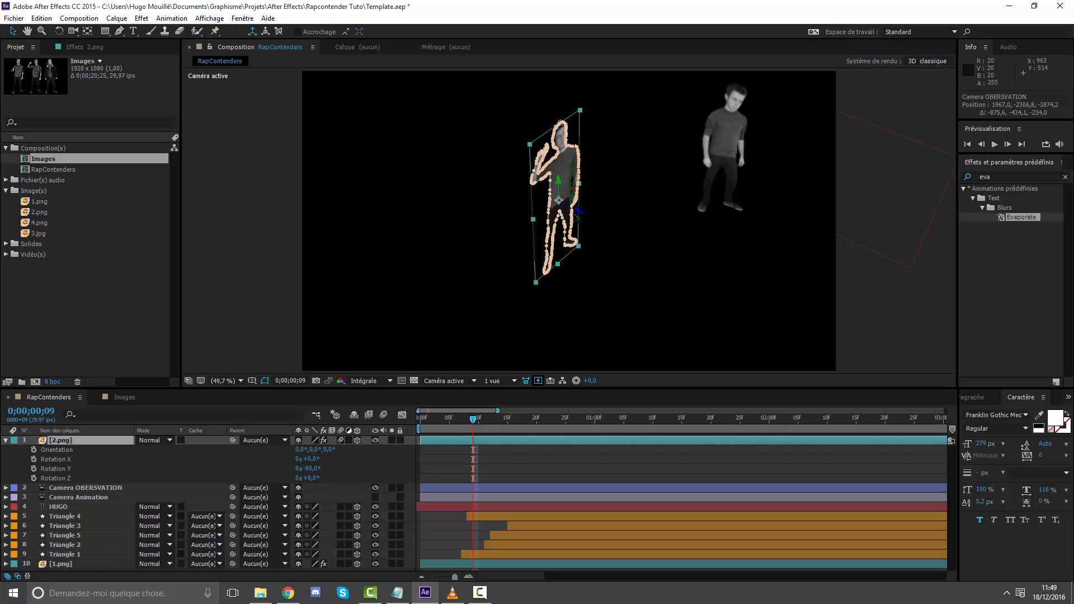
key("c")
left_click_drag(583, 217, 506, 203)
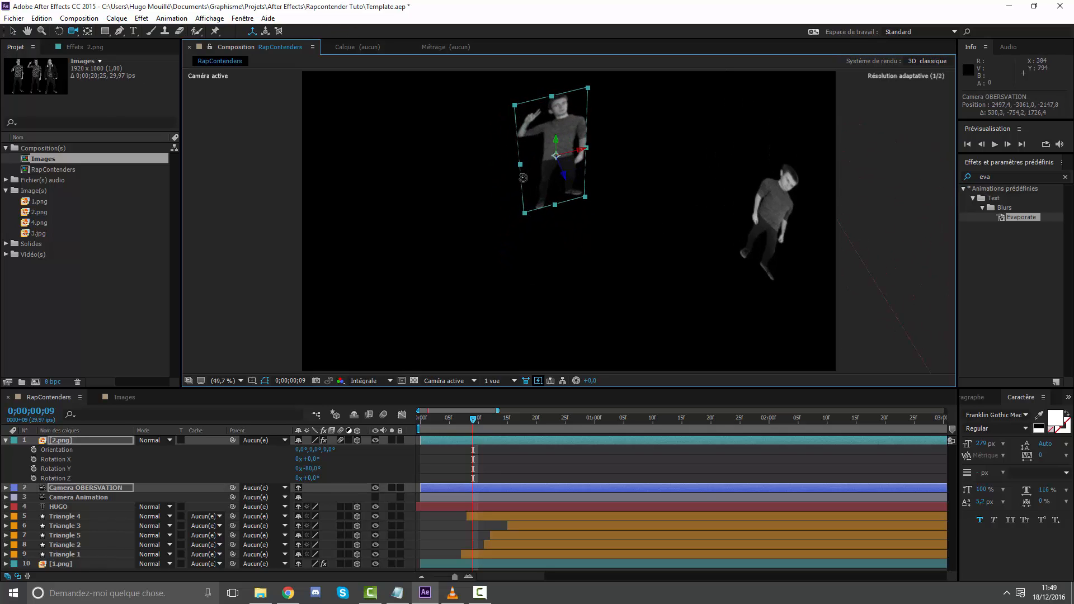
left_click(13, 32)
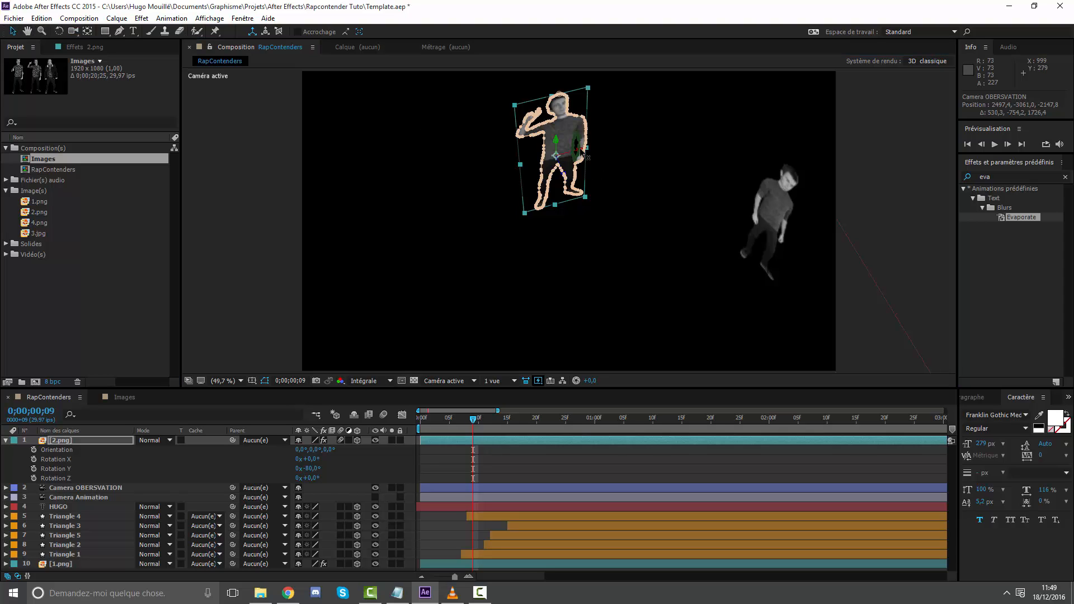
left_click_drag(581, 152, 797, 240)
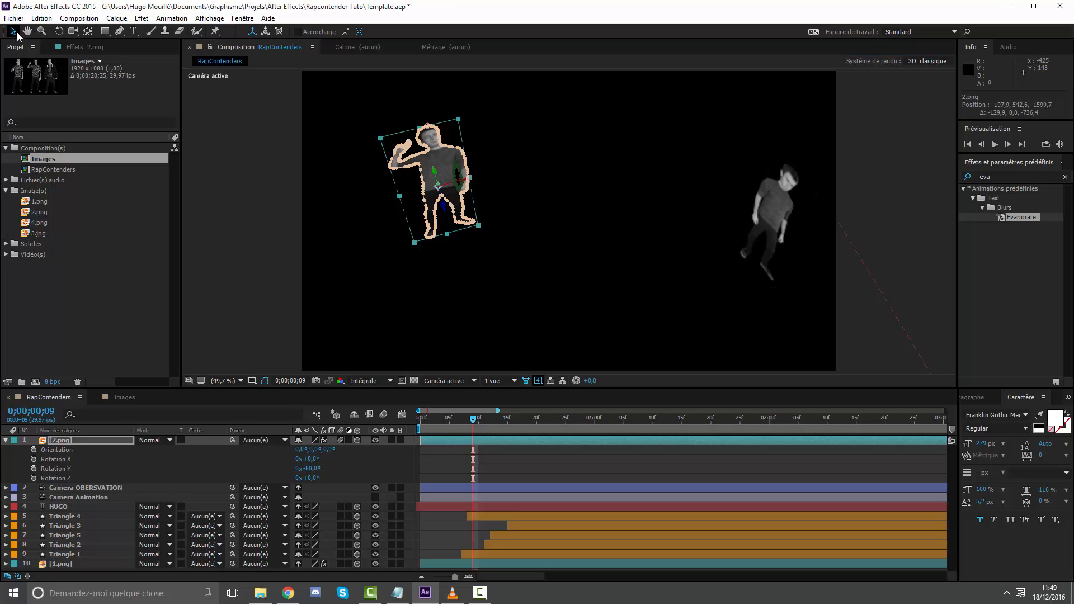
left_click_drag(371, 202, 519, 244)
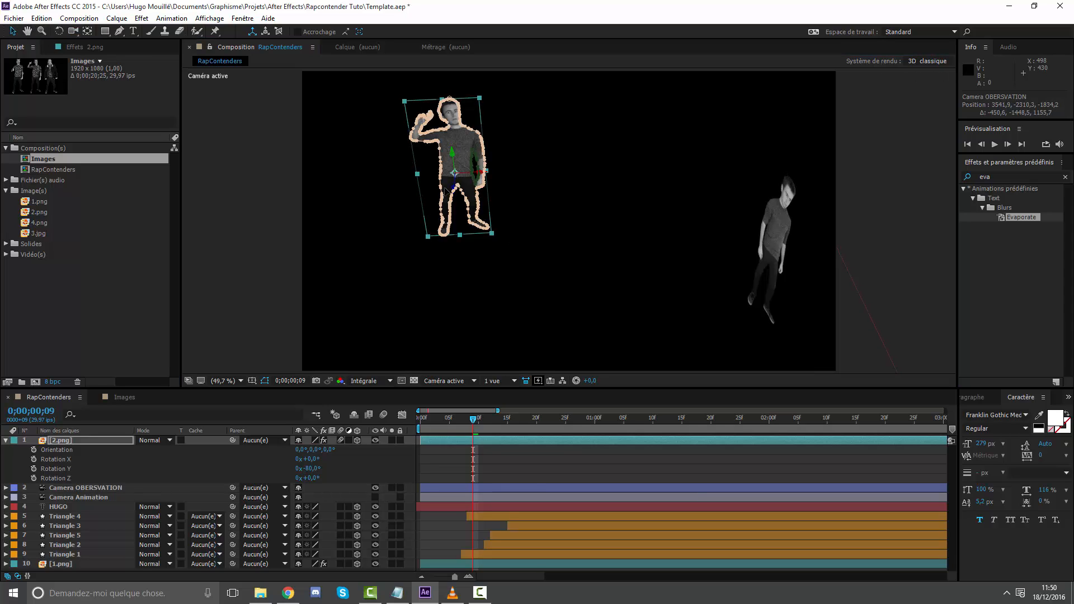
left_click_drag(459, 189, 460, 179)
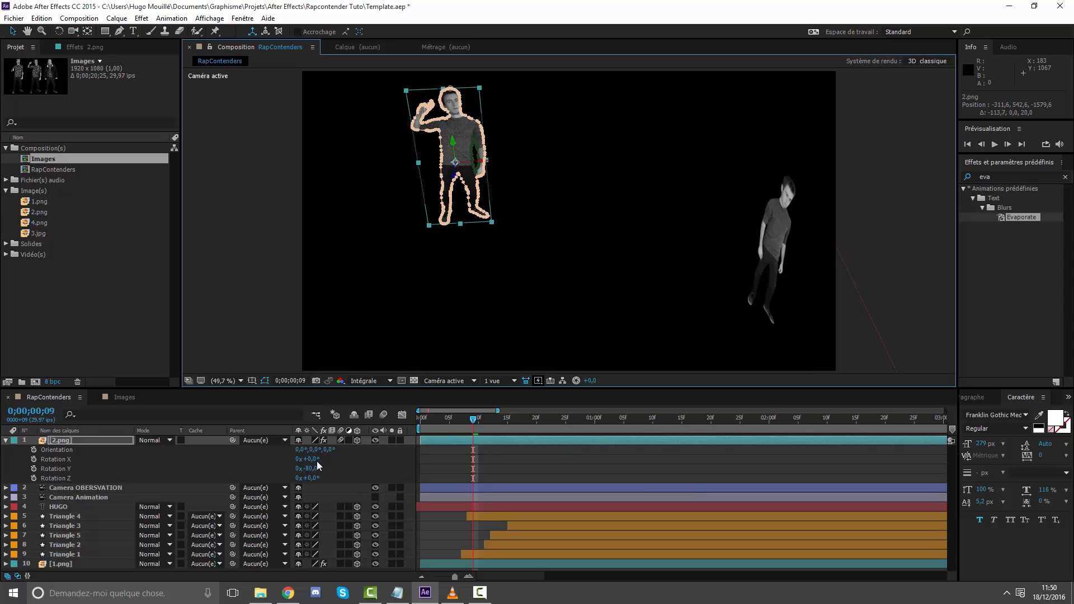
Step: Set the Y rotation of 2.png to -93° and shift it to about -304, 543, -1720
left_click_drag(317, 468, 303, 469)
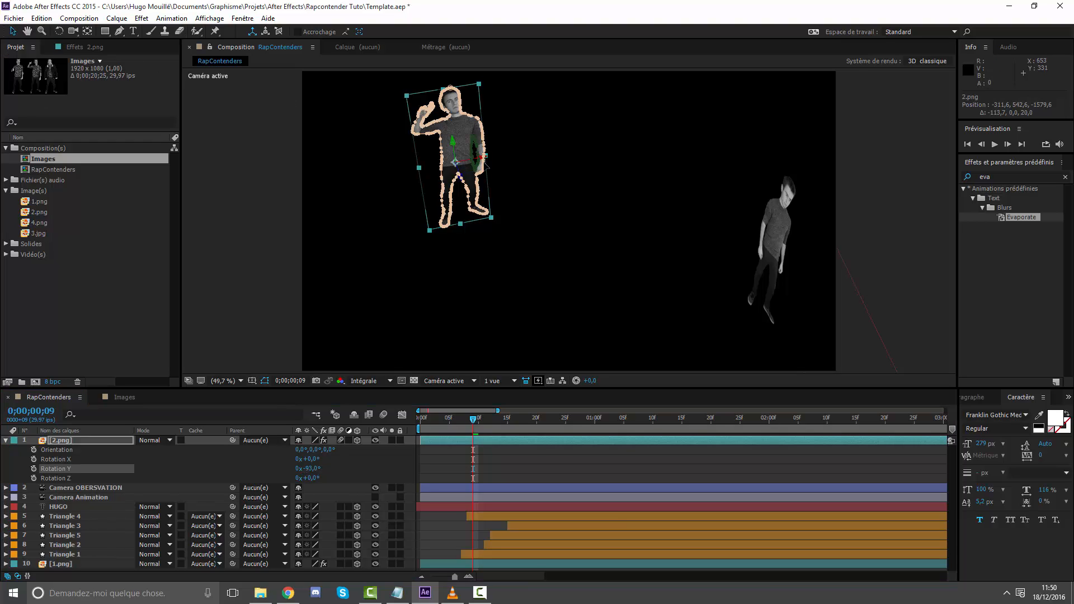
left_click_drag(477, 158, 454, 162)
left_click(73, 32)
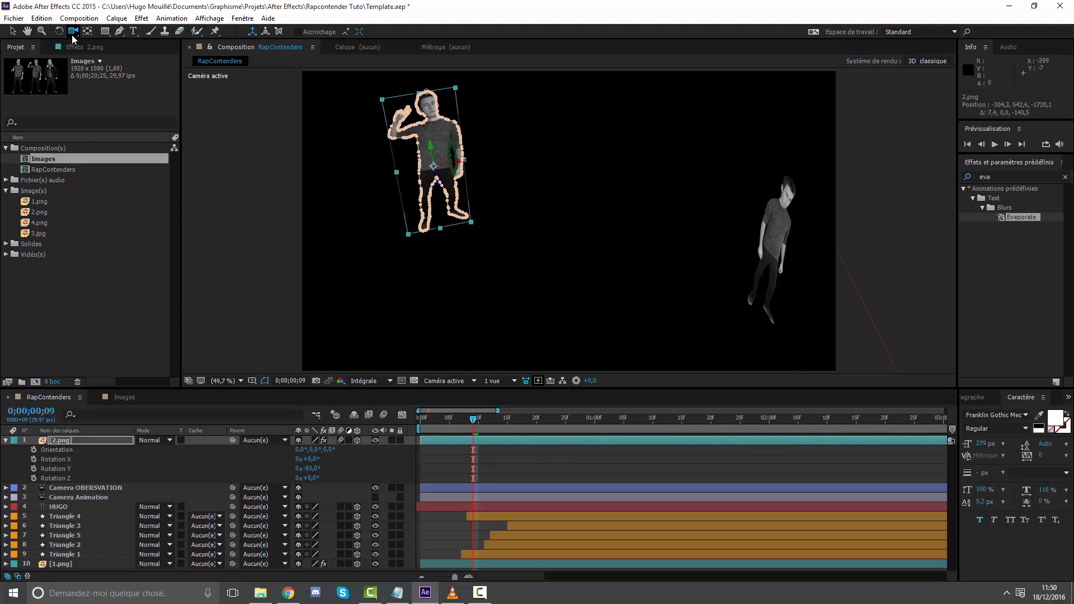
left_click_drag(399, 185, 376, 312)
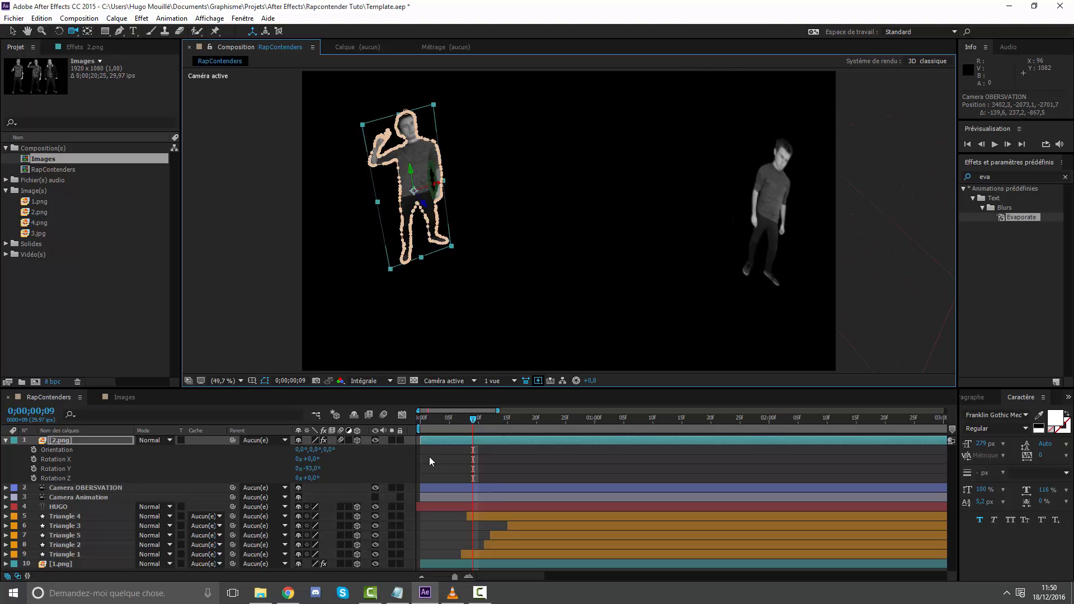
Step: Duplicate the name title text layer and place the copy above 2.png in the layer stack
left_click(479, 503)
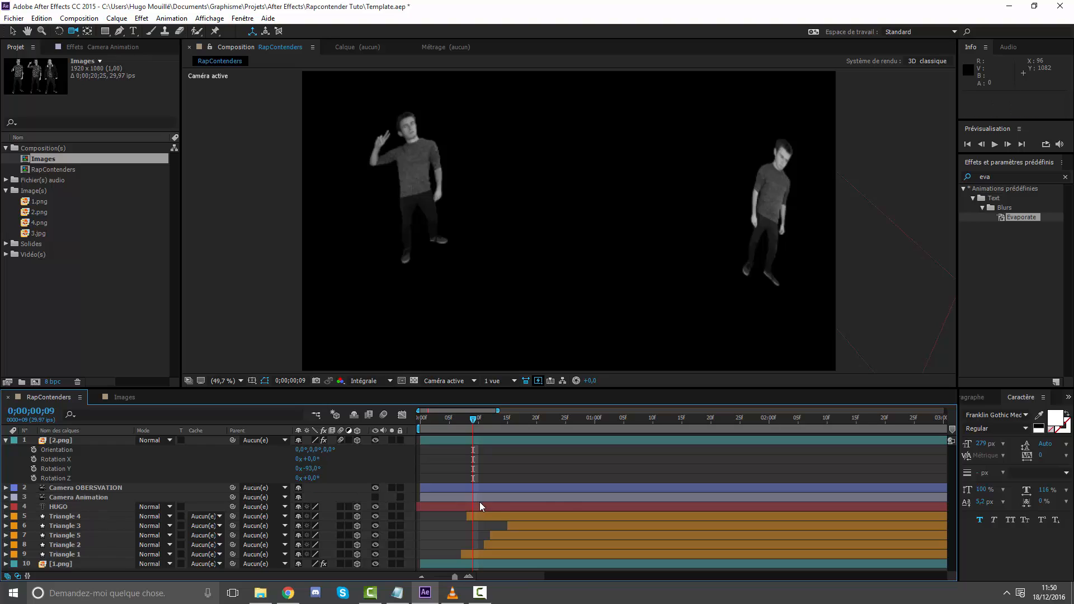
key("ctrl+d")
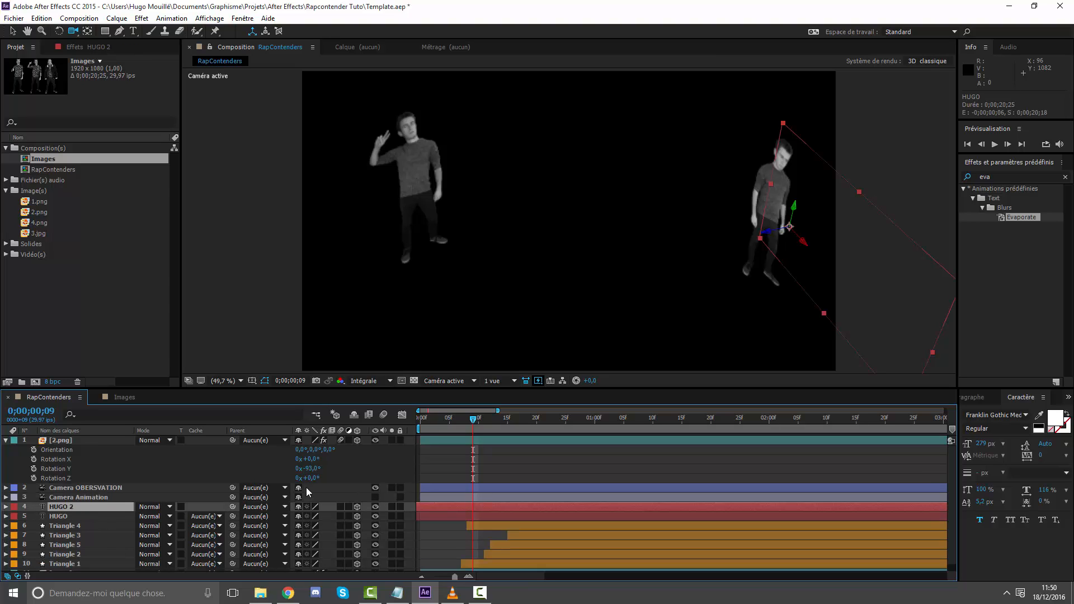
left_click_drag(57, 505, 46, 436)
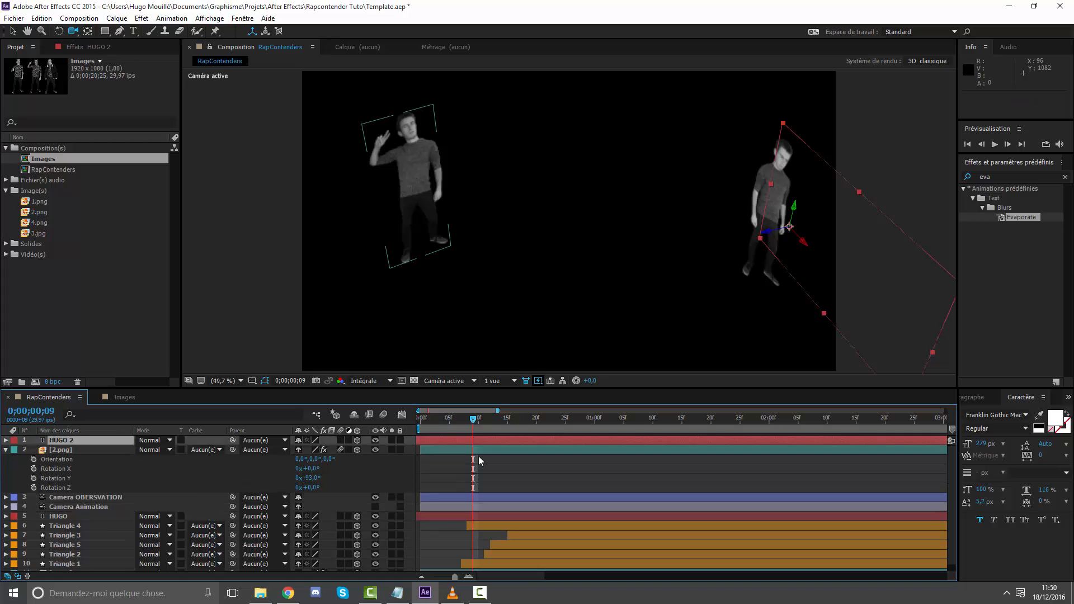
Step: Move the title copy to about 761, 513, -1795, set its Y rotation to -62° and go to 0;00;01;00
left_click(12, 32)
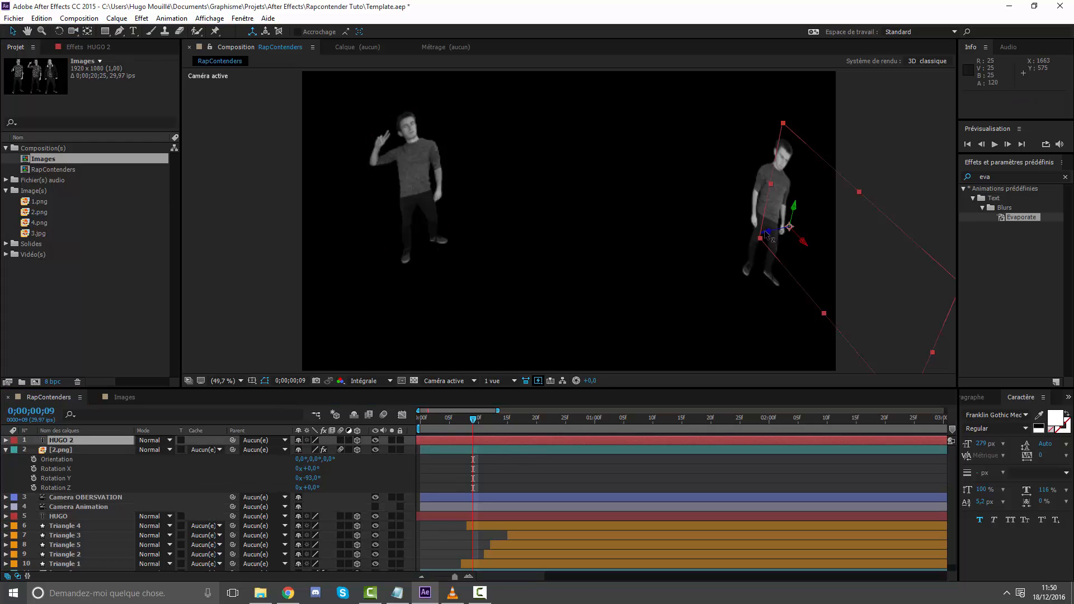
left_click_drag(766, 234, 443, 301)
key("r")
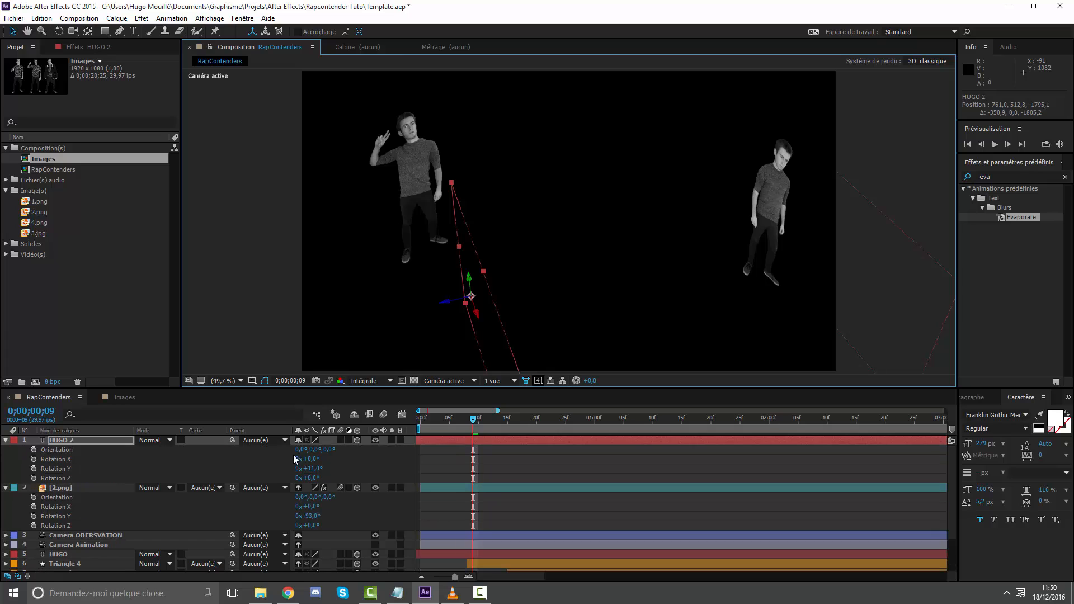
left_click_drag(309, 468, 268, 468)
left_click_drag(508, 419, 595, 419)
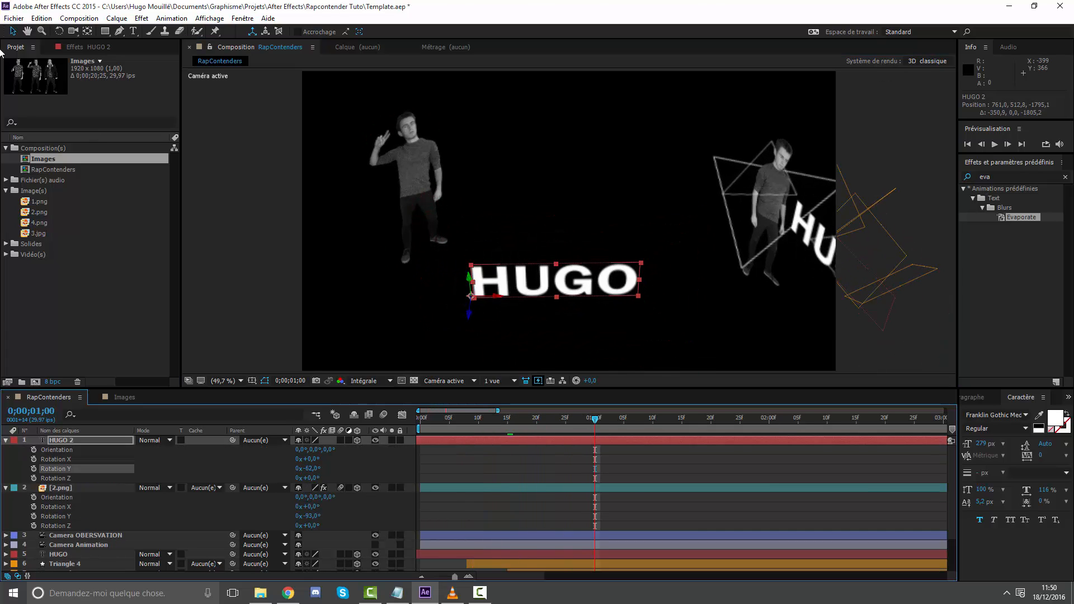
Step: Shift the title copy towards the second man along its depth axis, undoing the first attempt and reselecting the layer
left_click(11, 33)
left_click_drag(470, 315, 414, 59)
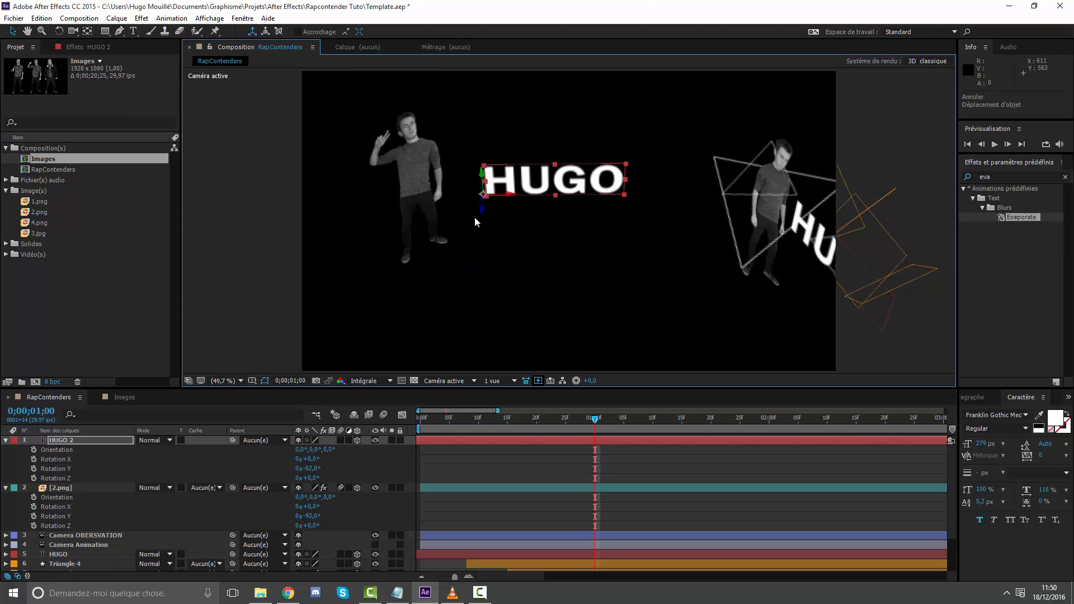
key("ctrl+z")
left_click(467, 313)
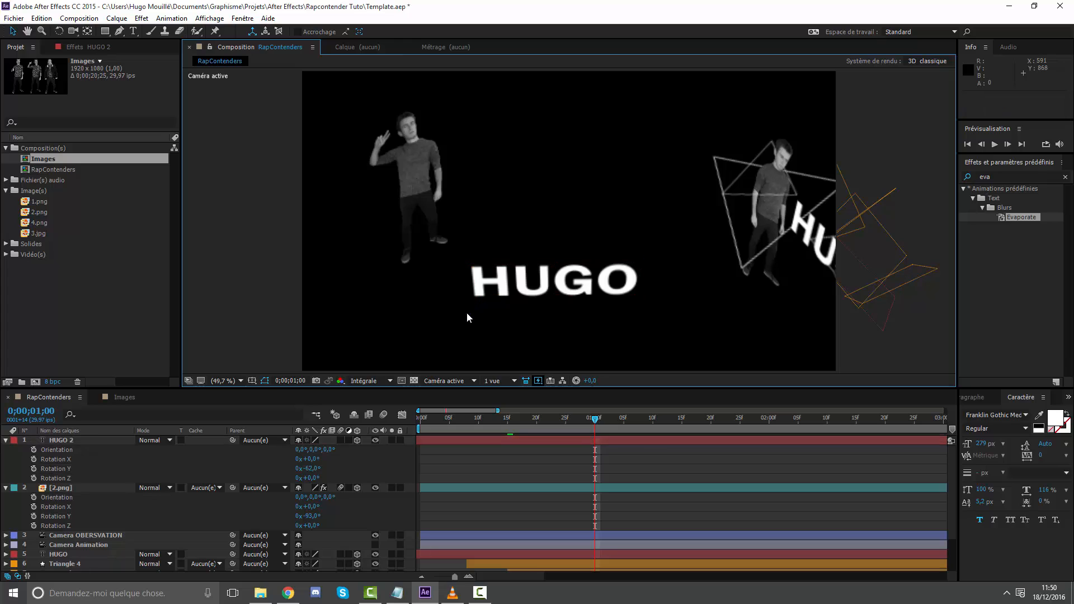
left_click(485, 288)
left_click_drag(474, 319, 467, 288)
Step: From rear and overhead observation angles, move the title copy close to 2.png, to about -416, 513, -1491
left_click(73, 31)
left_click_drag(526, 151, 291, 172)
left_click_drag(667, 220, 291, 229)
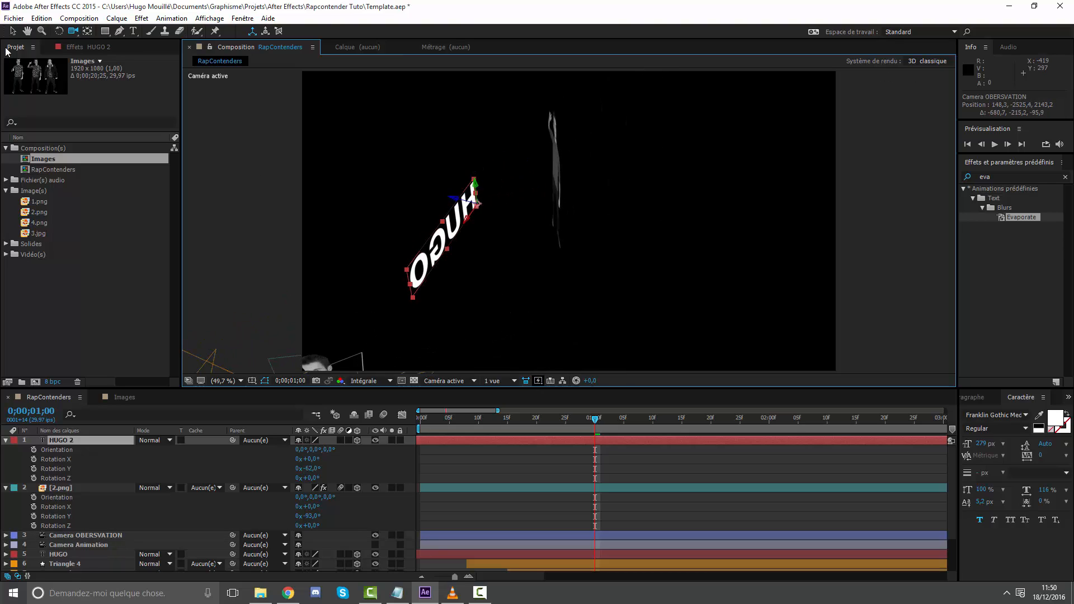
key("v")
left_click_drag(457, 203, 614, 237)
left_click(73, 32)
left_click_drag(503, 142, 468, 222)
left_click(12, 33)
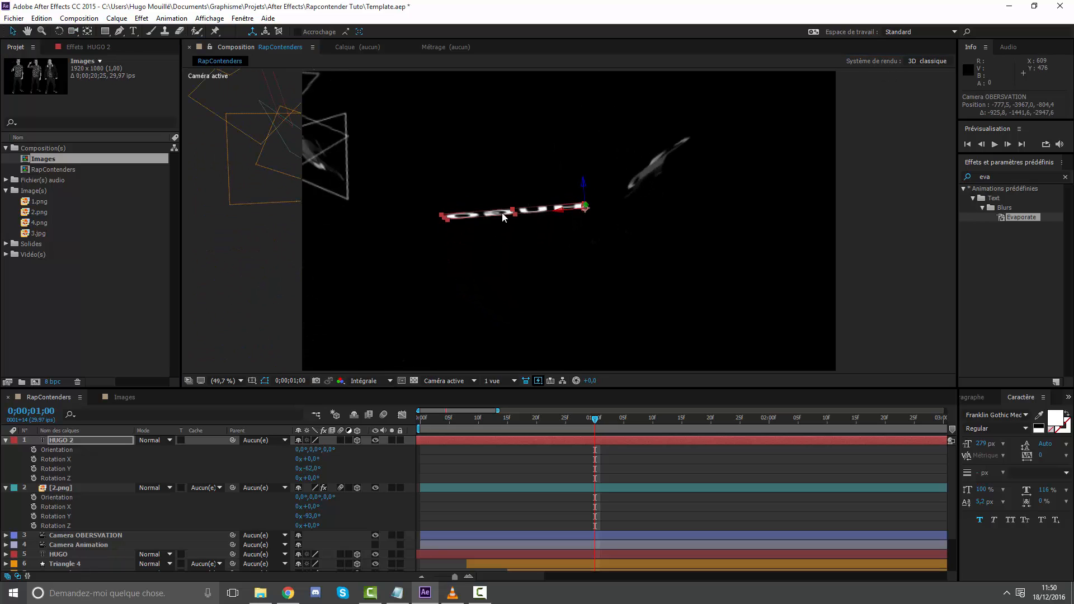
left_click_drag(558, 213, 607, 208)
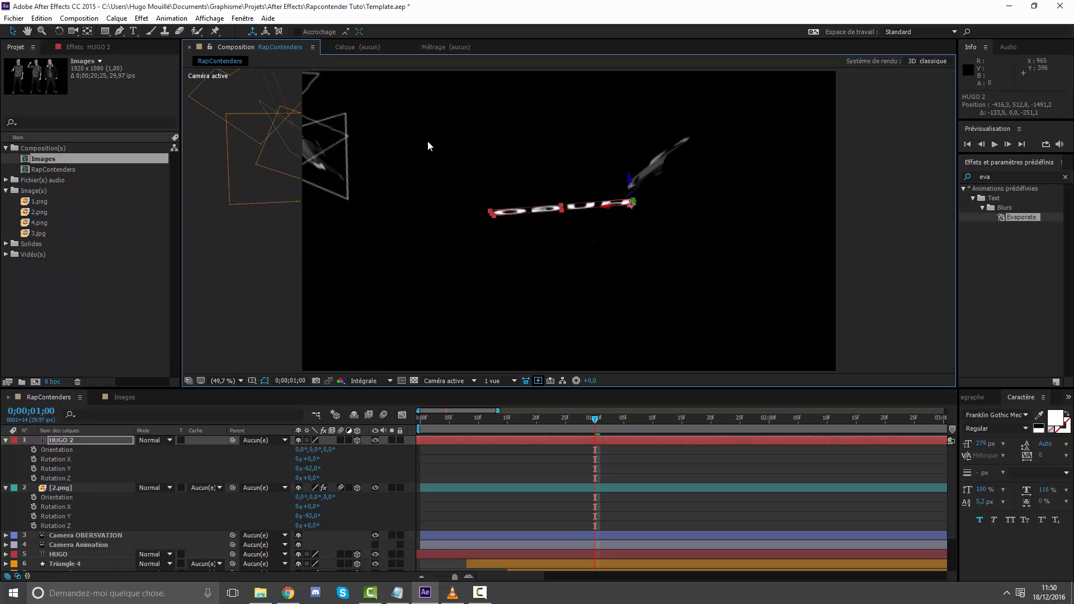
Step: Set the title copy's Y rotation to -74° and check it beside 2.png from the front
left_click_drag(320, 474, 309, 470)
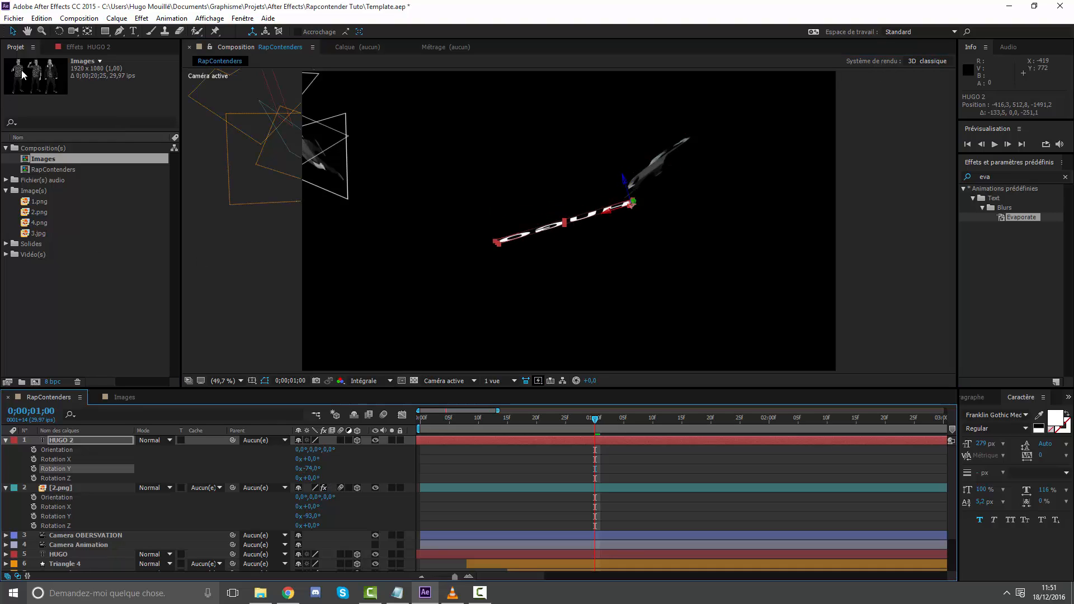
left_click(72, 31)
left_click_drag(434, 146, 606, 240)
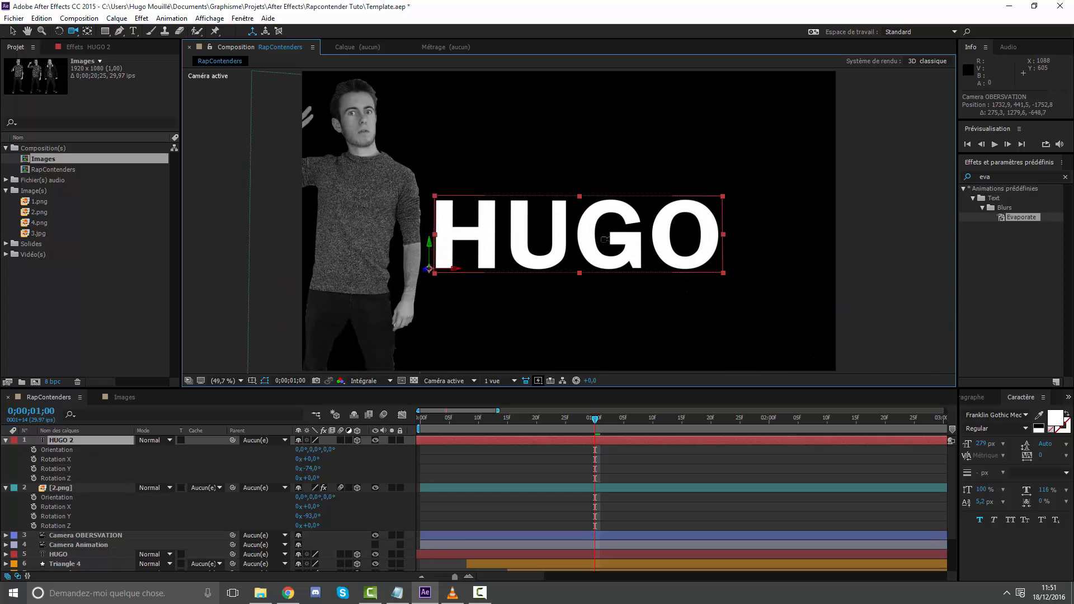
Step: Replace the title copy's text with MSDESIGN
left_click(137, 31)
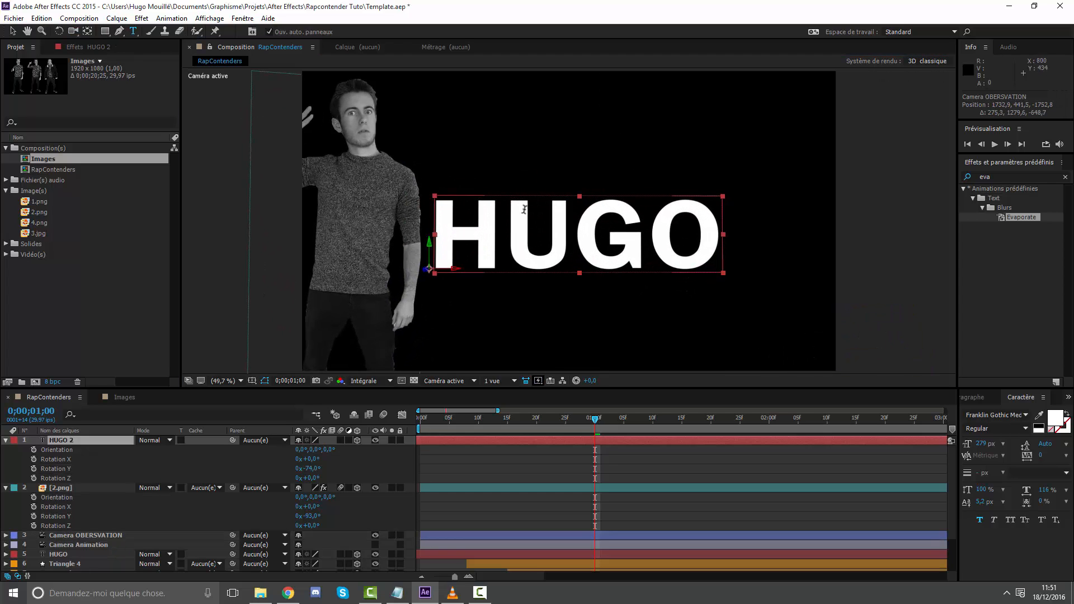
left_click(522, 213)
key("ctrl+a")
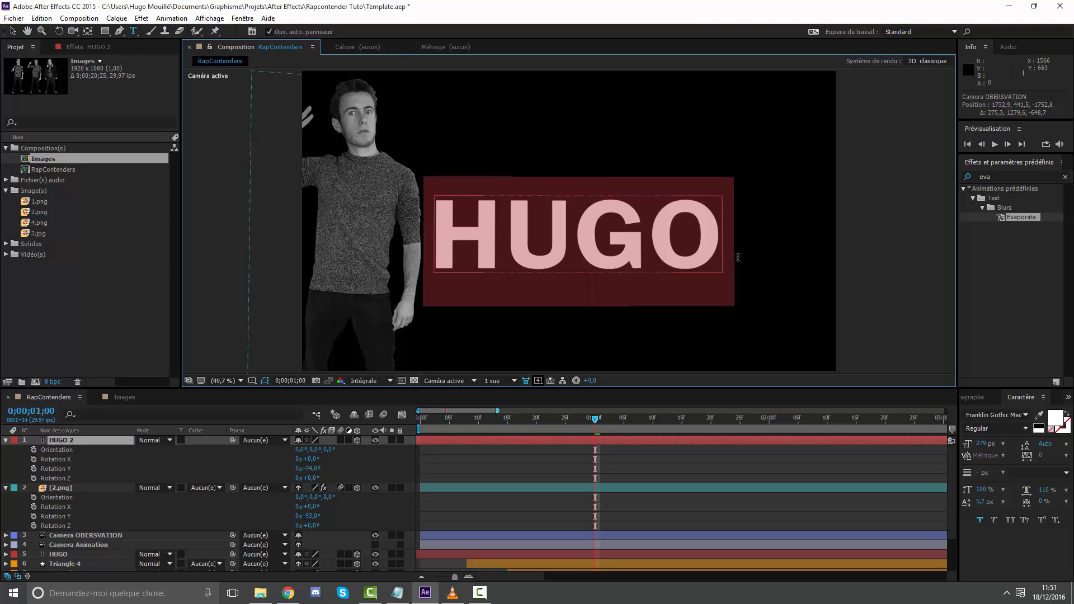
type("M")
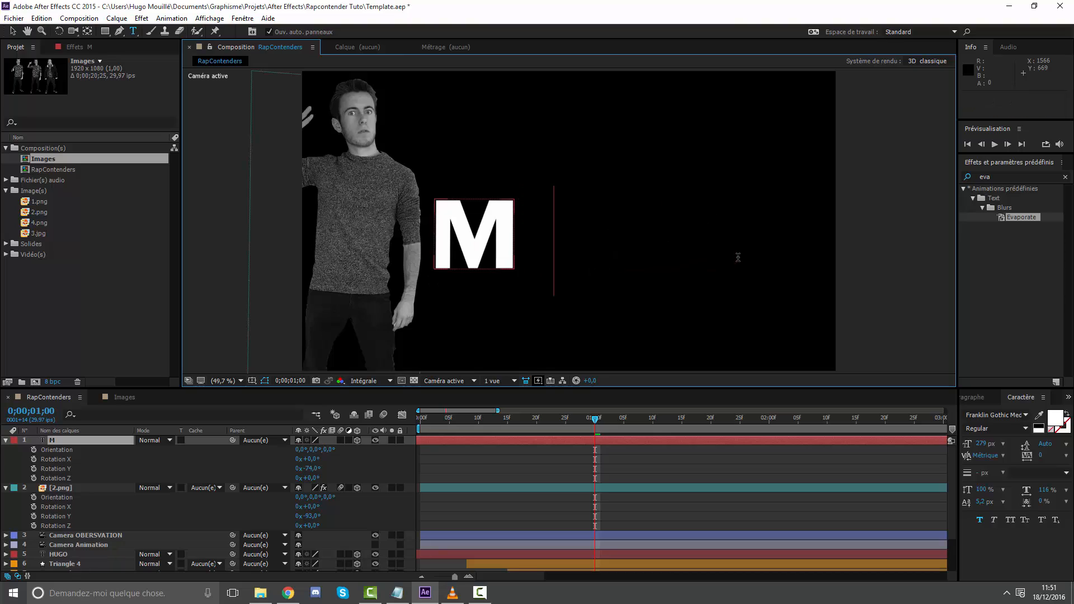
type("SDESIGN")
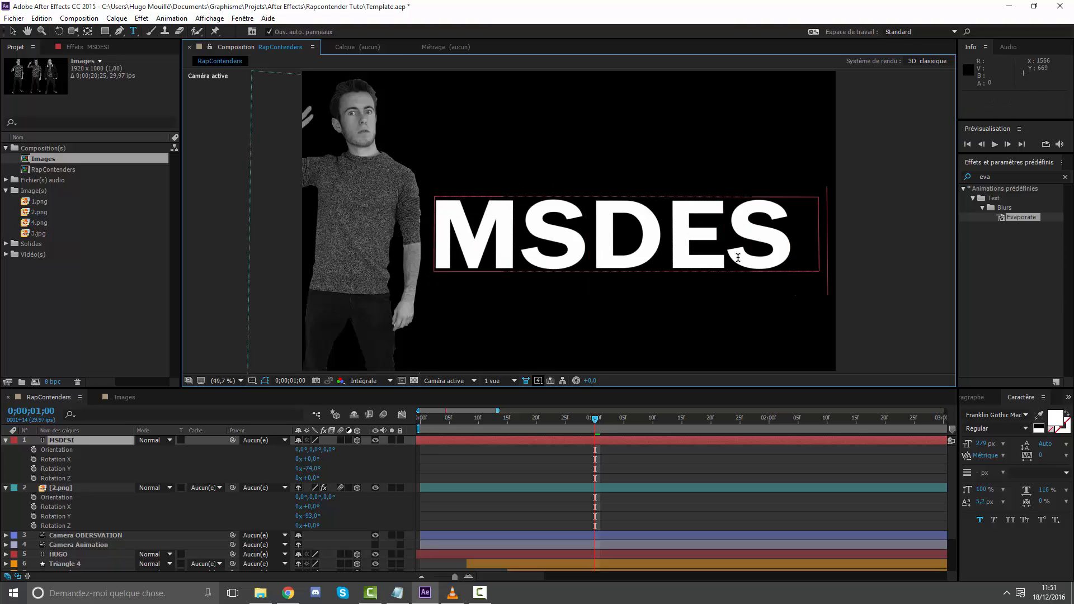
left_click(13, 31)
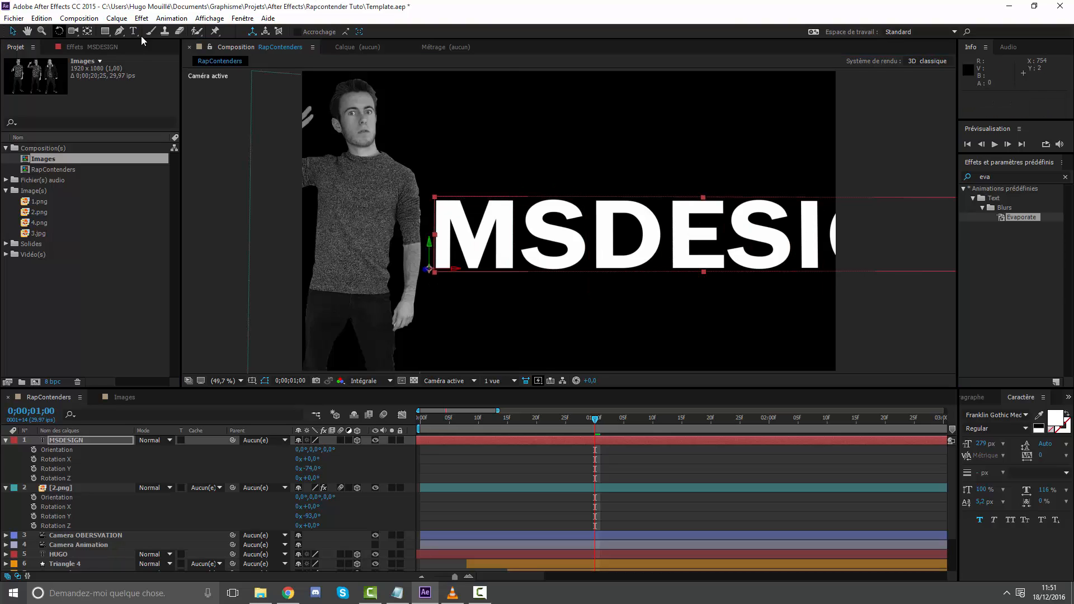
Step: Replace the text of the title next to 2.png with YOUTUBE in capital letters
left_click_drag(477, 170, 568, 319)
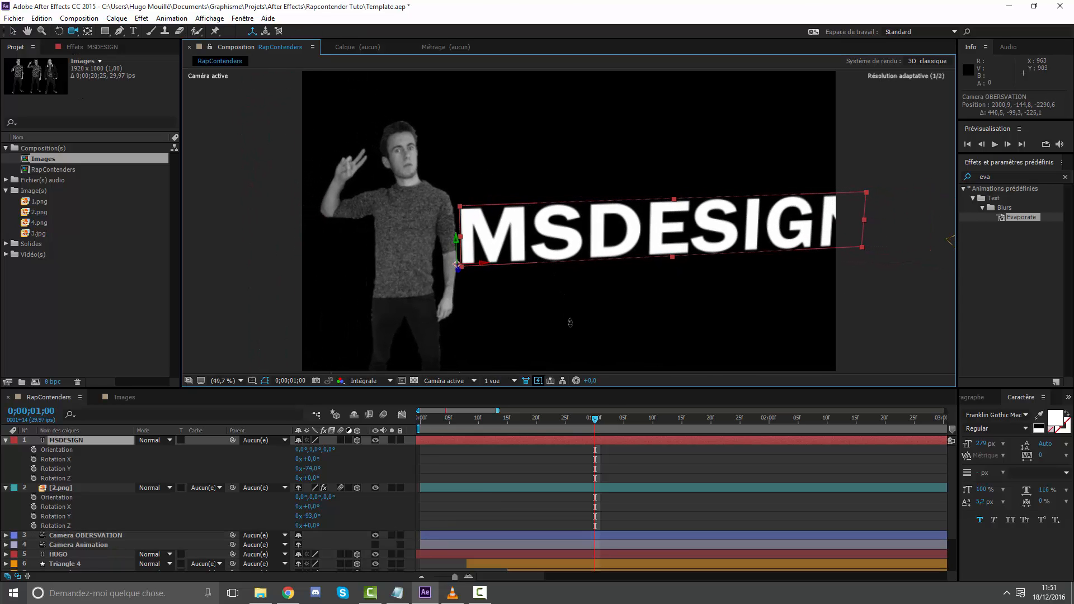
left_click(137, 31)
left_click_drag(475, 222, 900, 235)
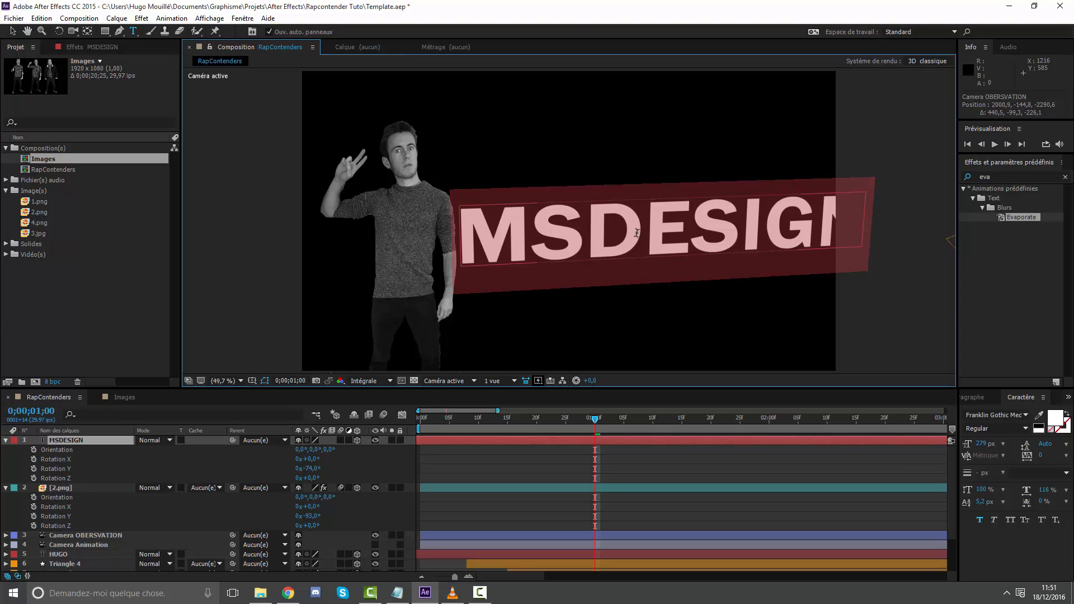
type("Youtube")
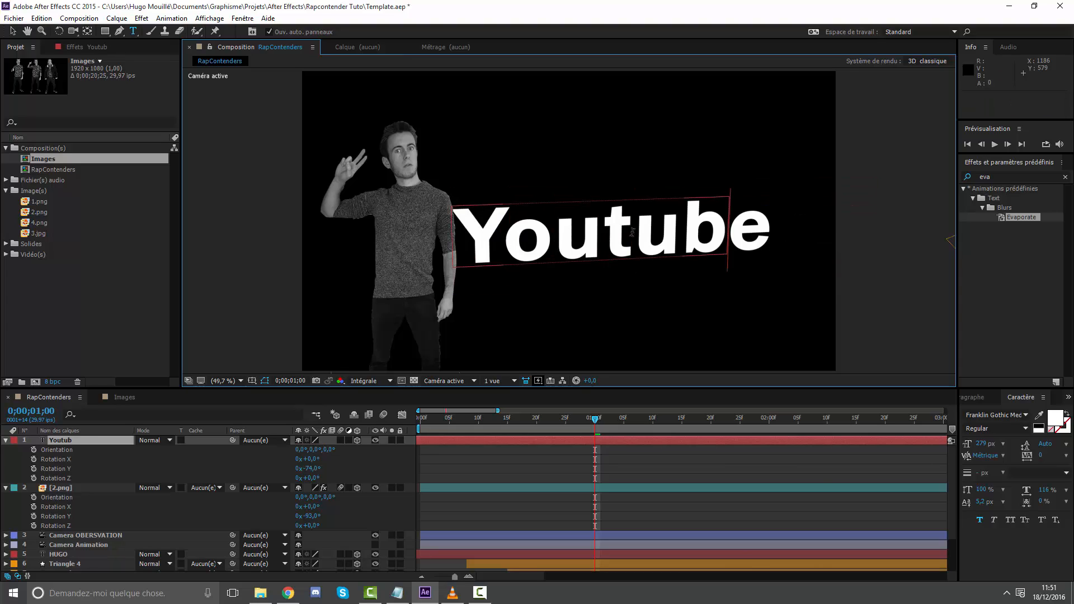
key("BackSpace")
key("BackSpace")
key("BackSpace")
key("BackSpace")
key("BackSpace")
key("BackSpace")
type("OUTUBE !")
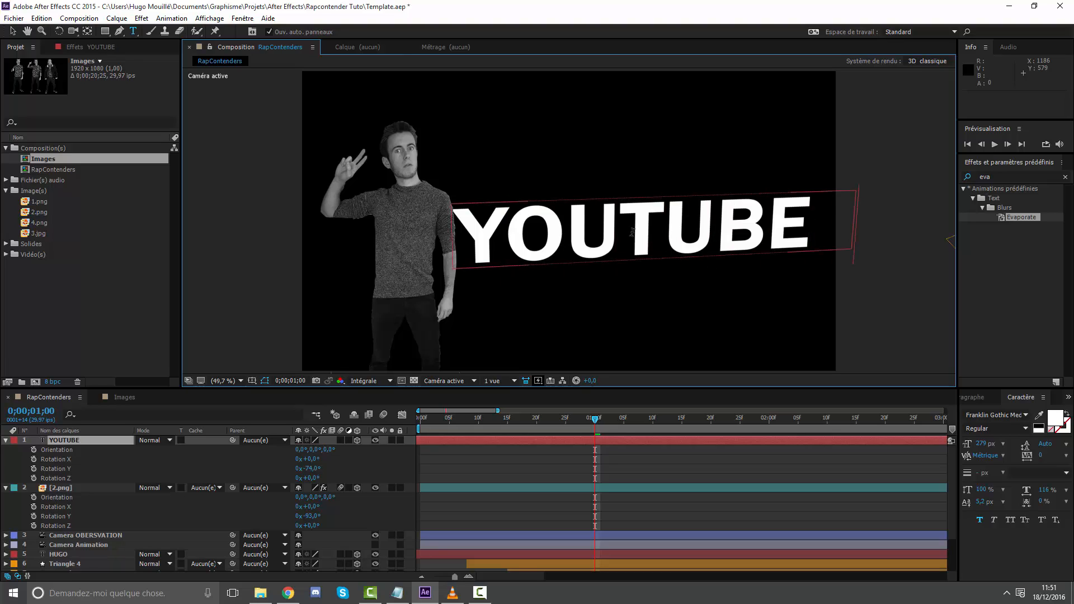
key("BackSpace")
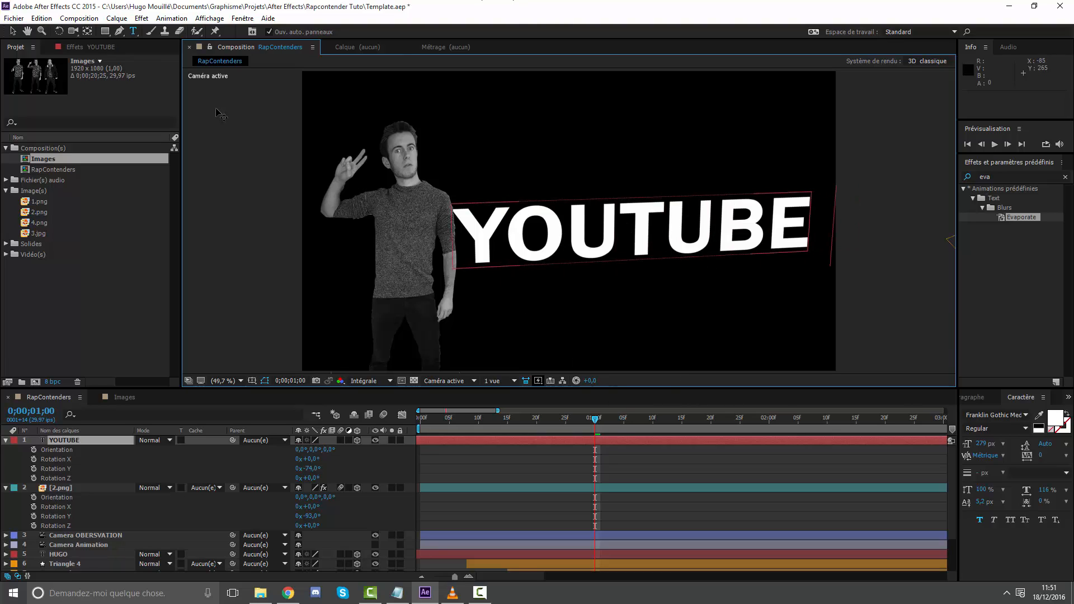
Step: Scale the YOUTUBE title up to 111%
left_click(73, 33)
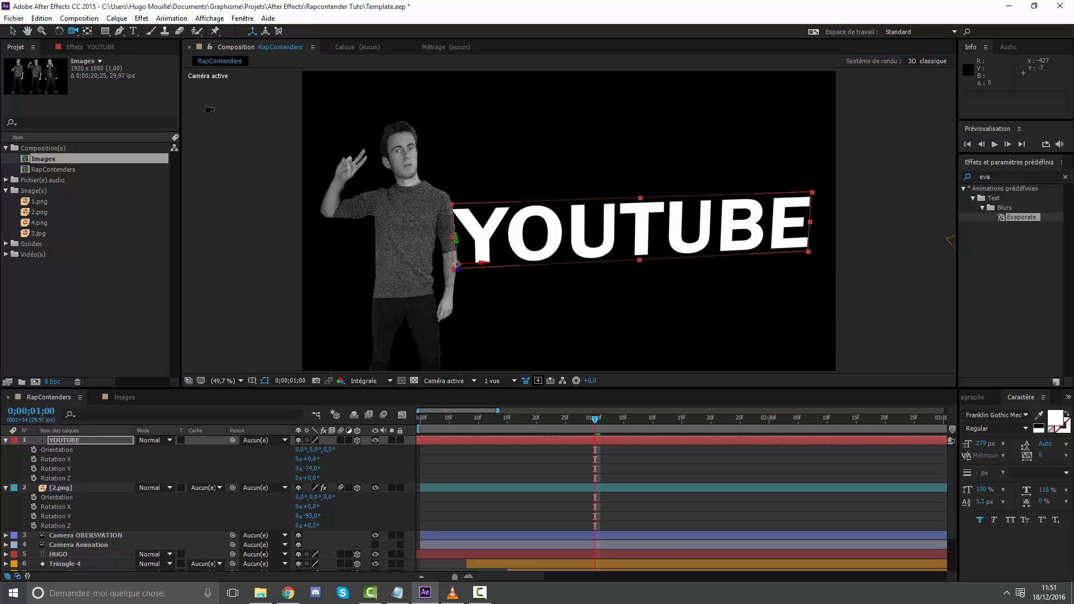
mouse_move(404, 173)
left_mouse_down()
mouse_move(412, 181)
mouse_move(405, 165)
left_mouse_up()
key("s")
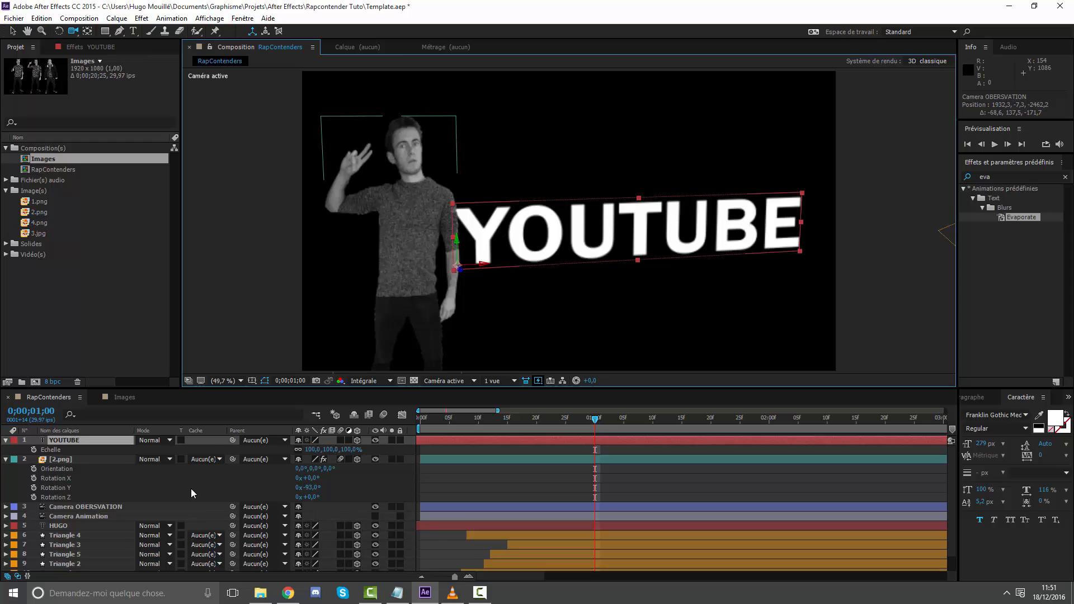
key("s")
key("s")
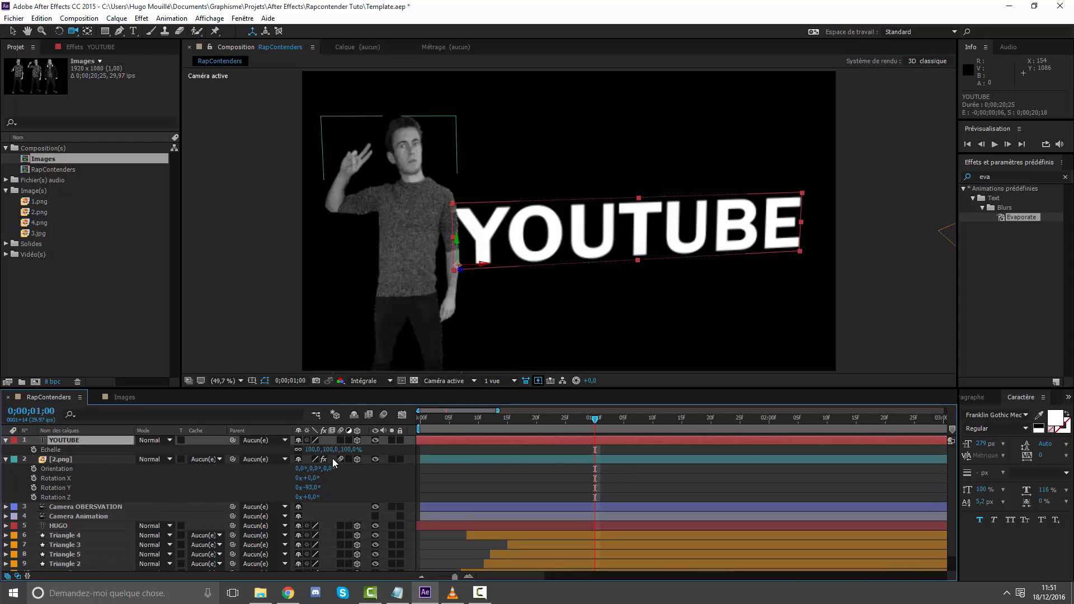
left_click_drag(333, 451, 336, 451)
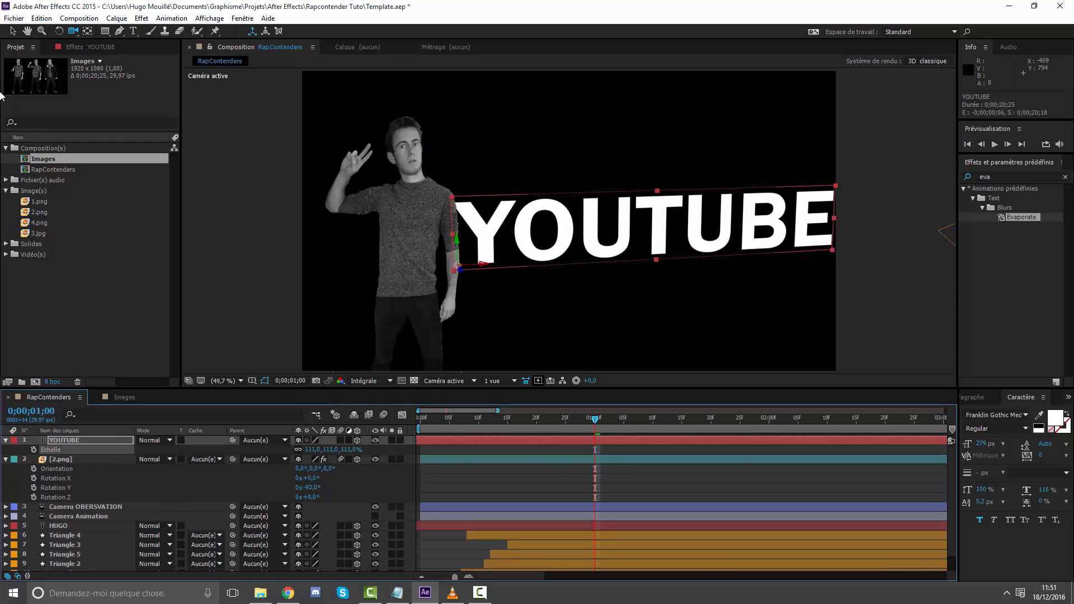
Step: Shift the YOUTUBE title so it starts behind the man in 2.png, at about -438, 513, -1566
key("v")
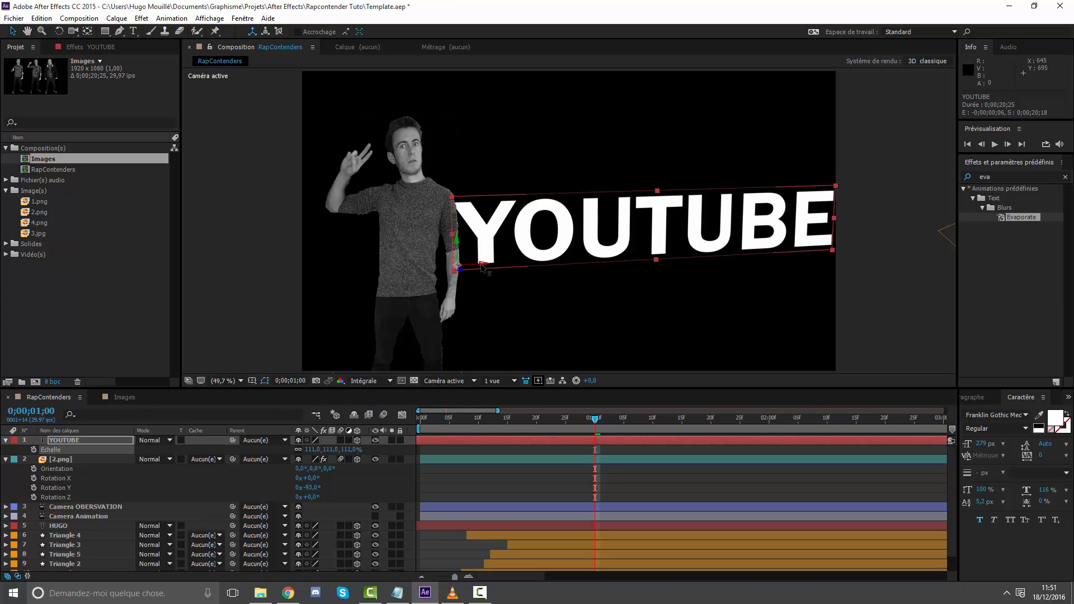
left_click_drag(481, 264, 460, 262)
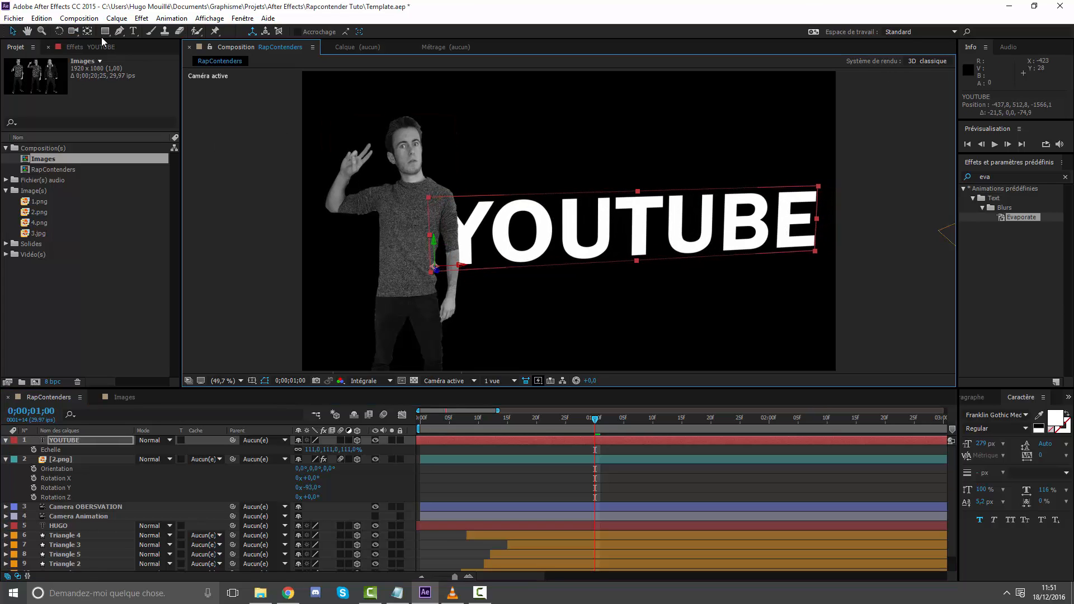
left_click(74, 33)
left_click_drag(482, 164, 382, 231)
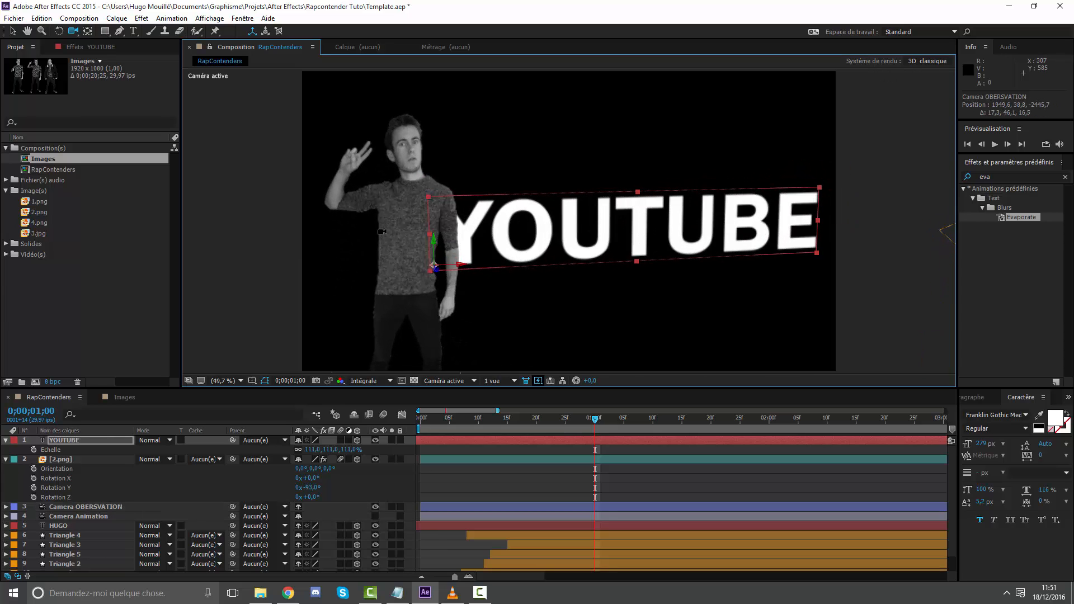
Step: Duplicate the layers Triangle 1 to Triangle 5 and move the copies directly below the YOUTUBE layer
left_click(12, 32)
left_click_drag(511, 200, 741, 316)
left_click(567, 541)
scroll(566, 538, "down", 1)
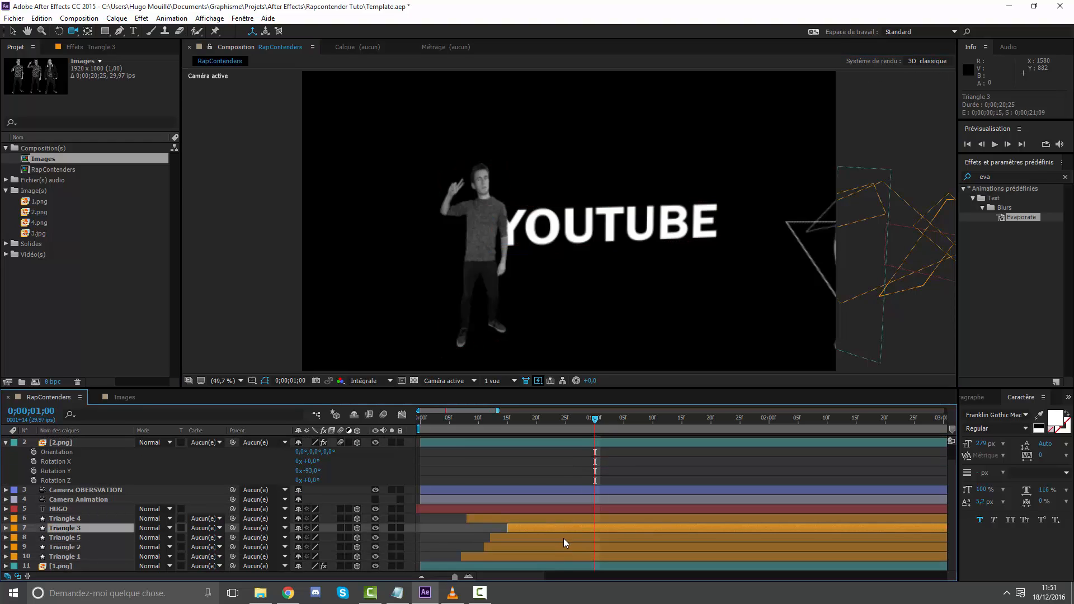
left_click(561, 554)
left_click(549, 519, "shift")
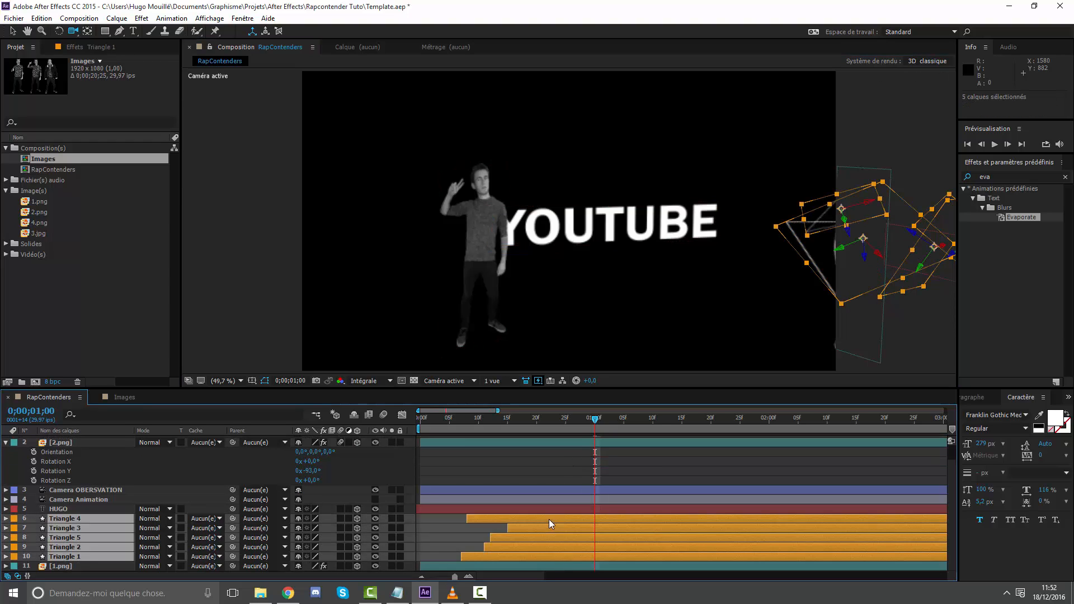
key("ctrl+d")
left_click_drag(95, 519, 90, 440)
Step: Give the five duplicated triangle layers the Pourpre label colour
left_click(12, 460)
left_click(67, 412)
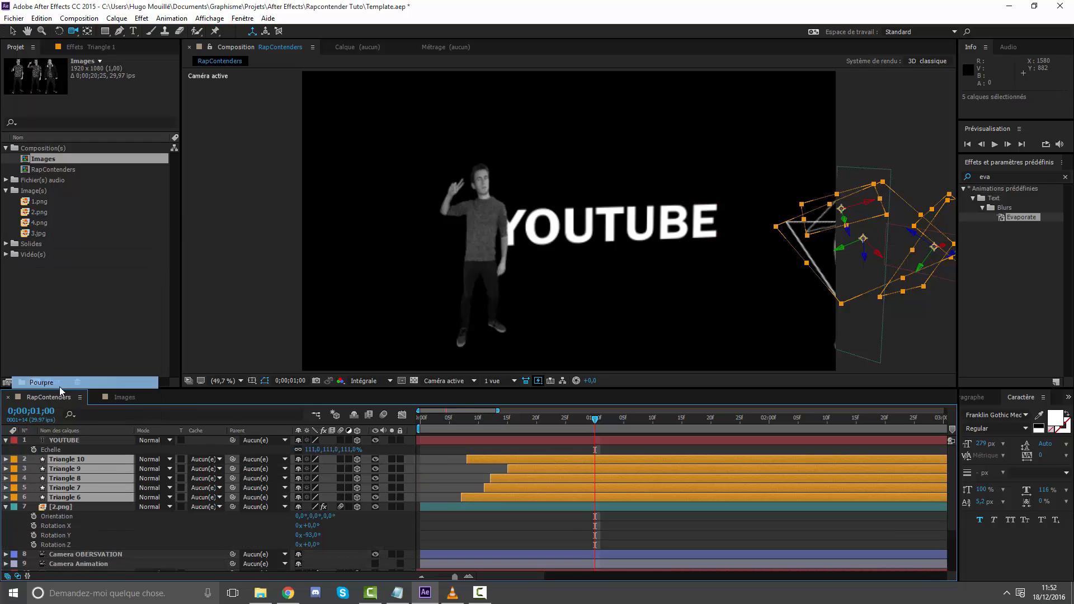
left_click(13, 31)
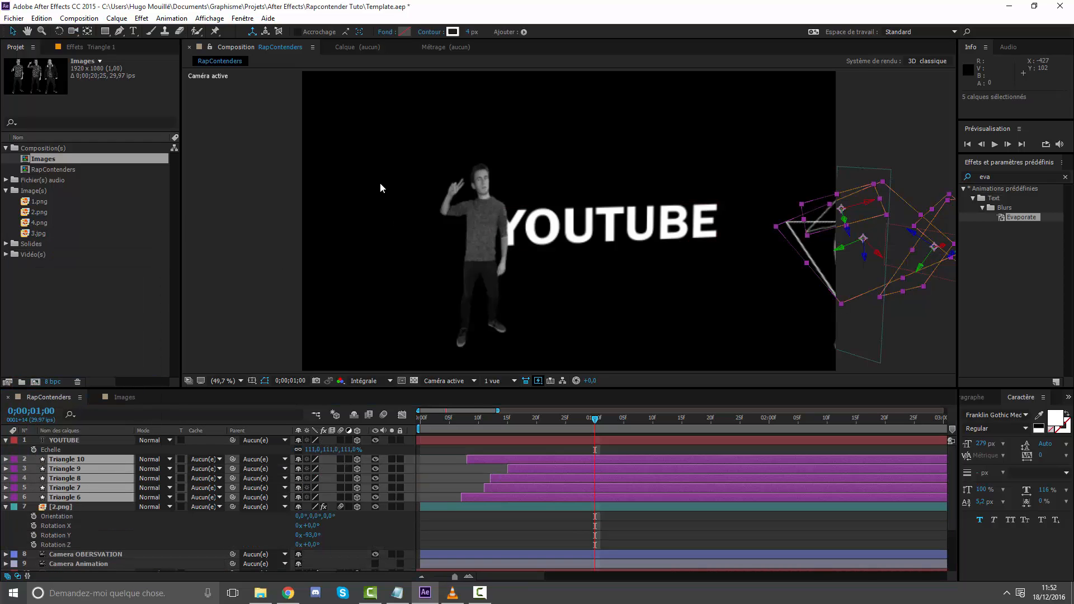
Step: Move the five triangle copies together away from the first image, bringing Triangle 6 to about 335, 966, -1143
left_click(72, 31)
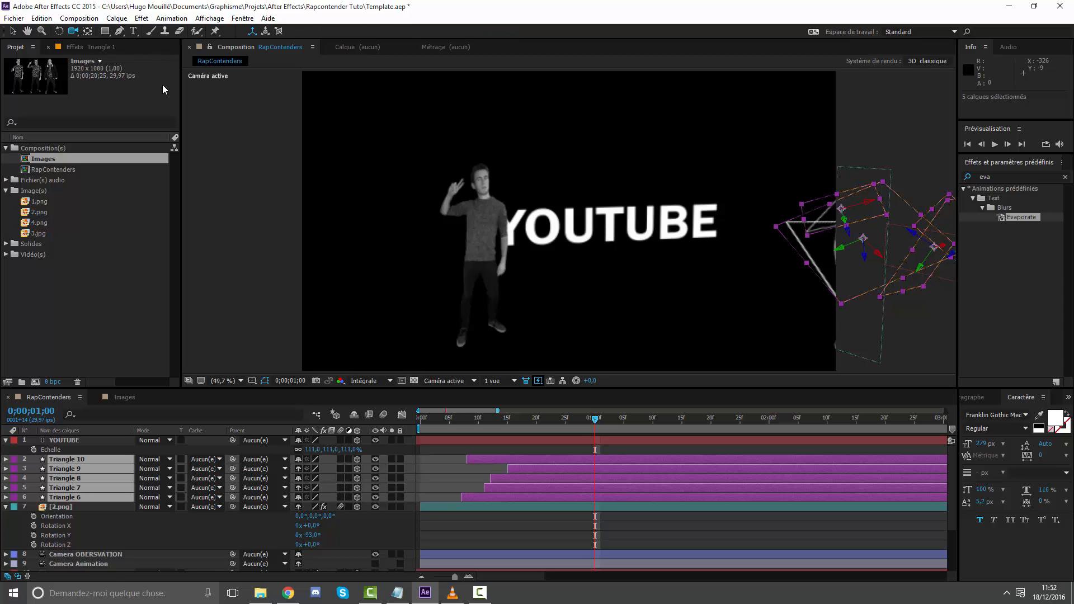
left_click_drag(313, 162, 369, 168)
left_click(13, 31)
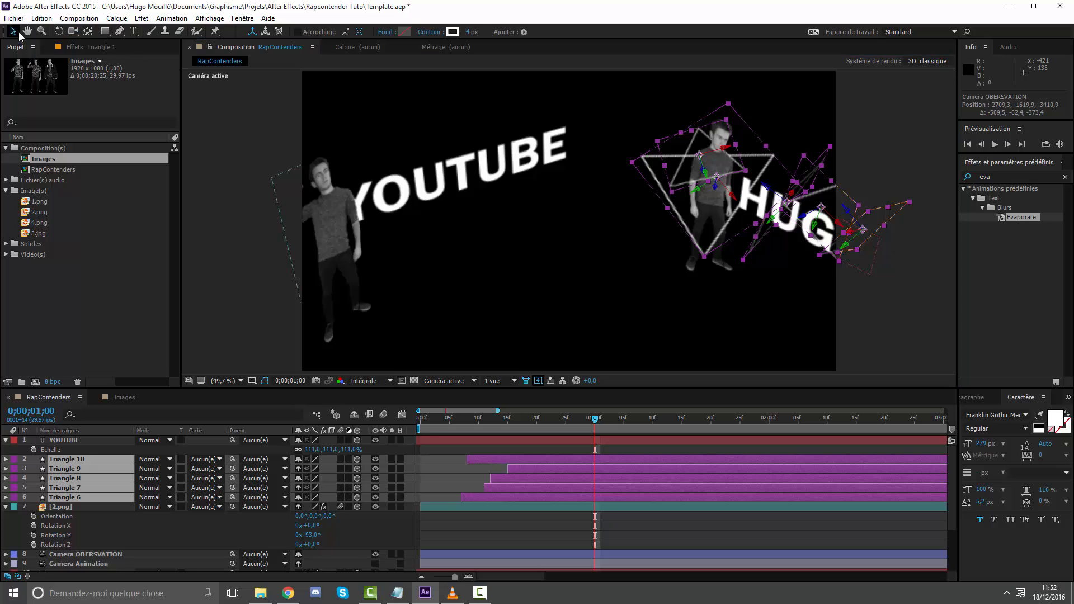
left_click_drag(699, 193, 319, 369)
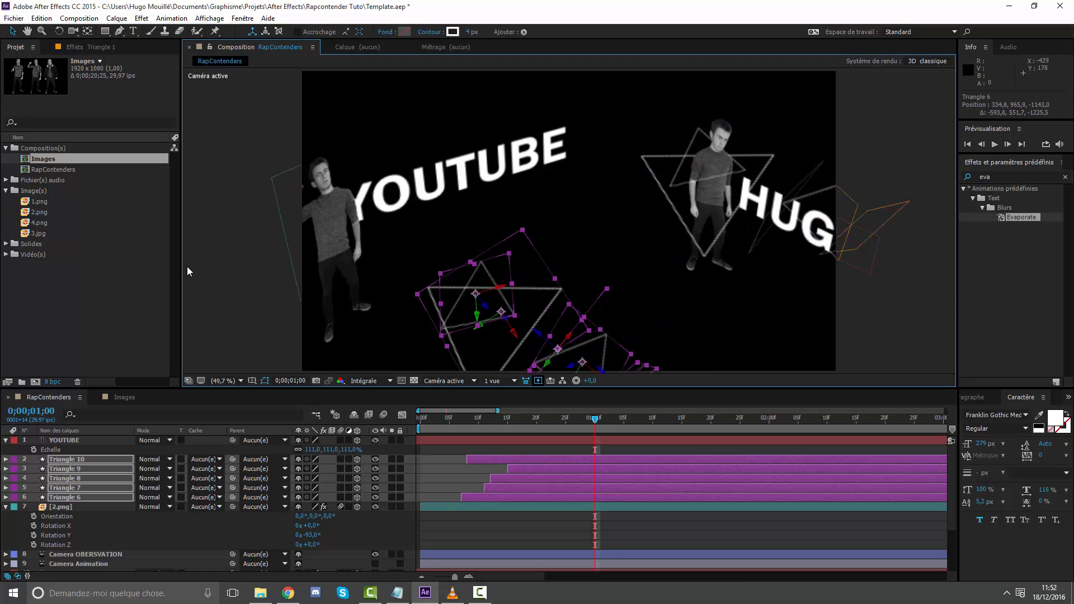
key("r")
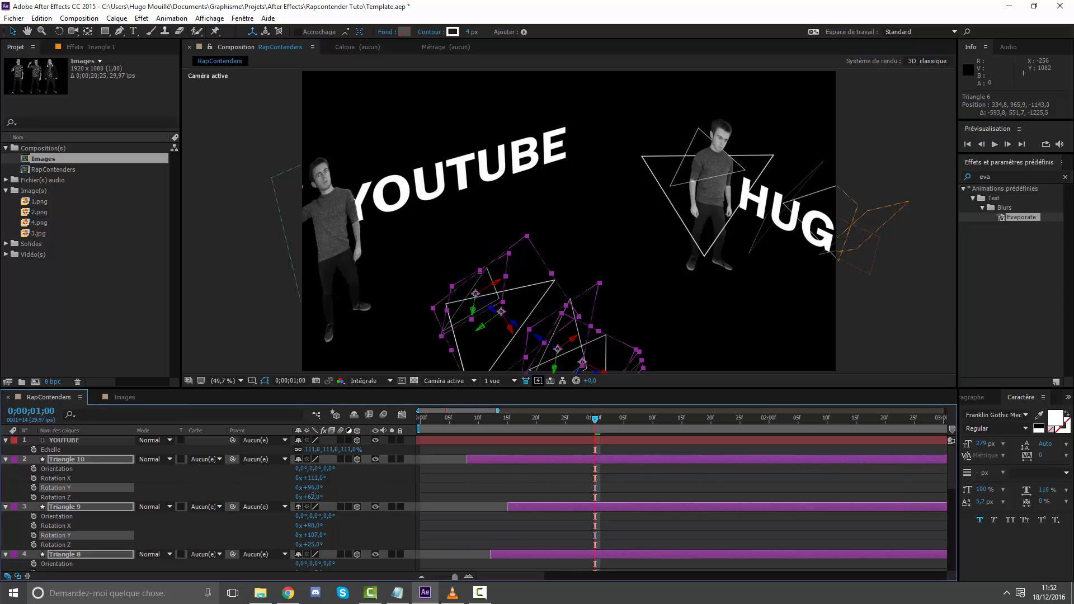
mouse_move(306, 533)
left_mouse_down()
mouse_move(311, 545)
mouse_move(292, 548)
left_mouse_up()
key("ctrl+z")
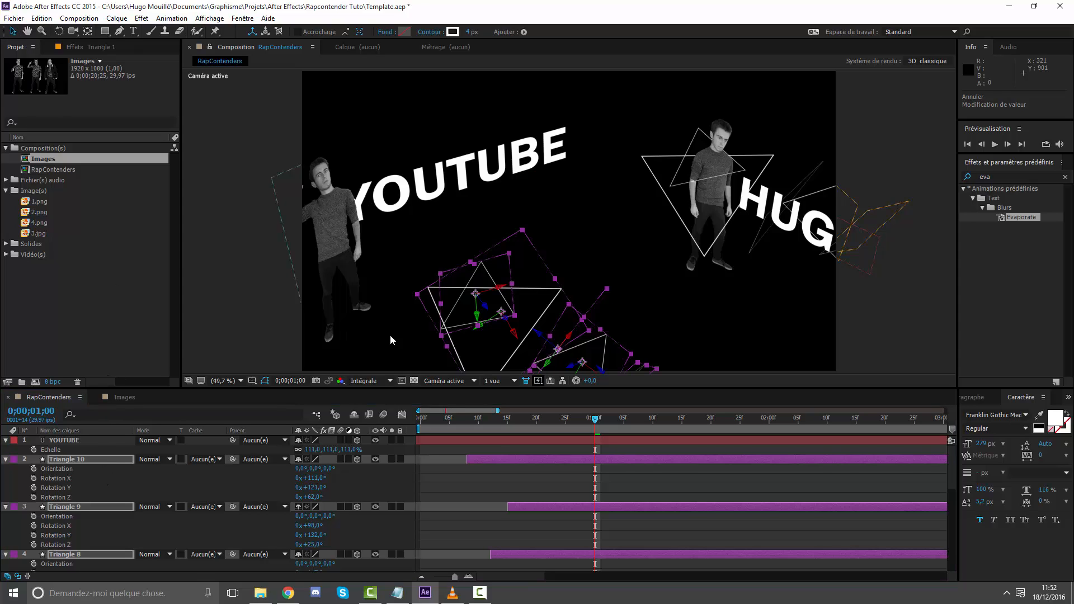
Step: Shift the positions of Triangles 6 to 10 together toward the YOUTUBE title, bringing Triangle 6 to about -240, 528, -1164
left_click(65, 460)
scroll(70, 522, "down", 5)
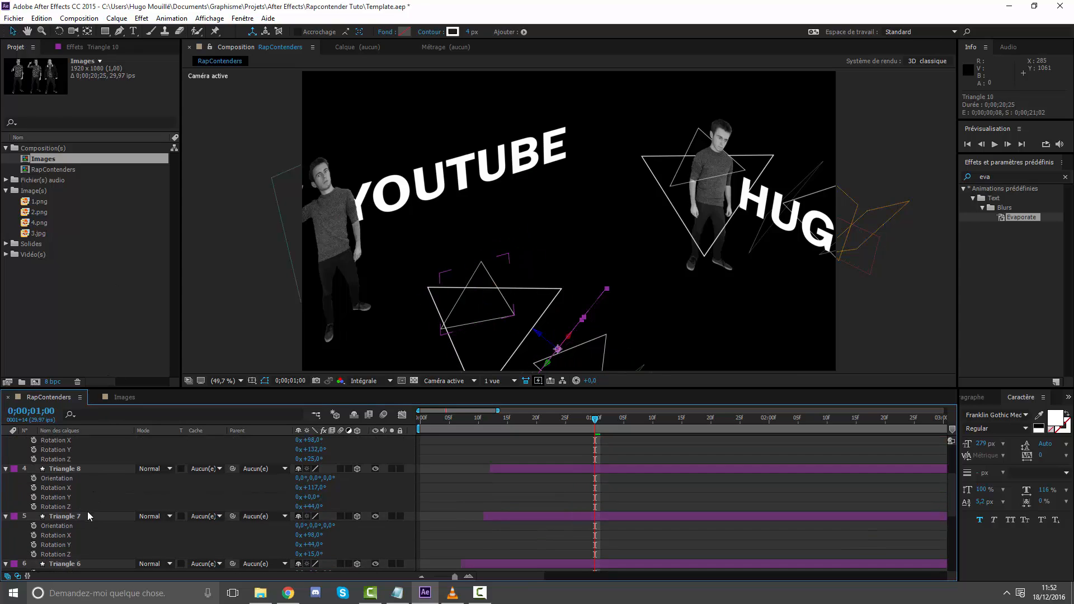
left_click(69, 509, "shift")
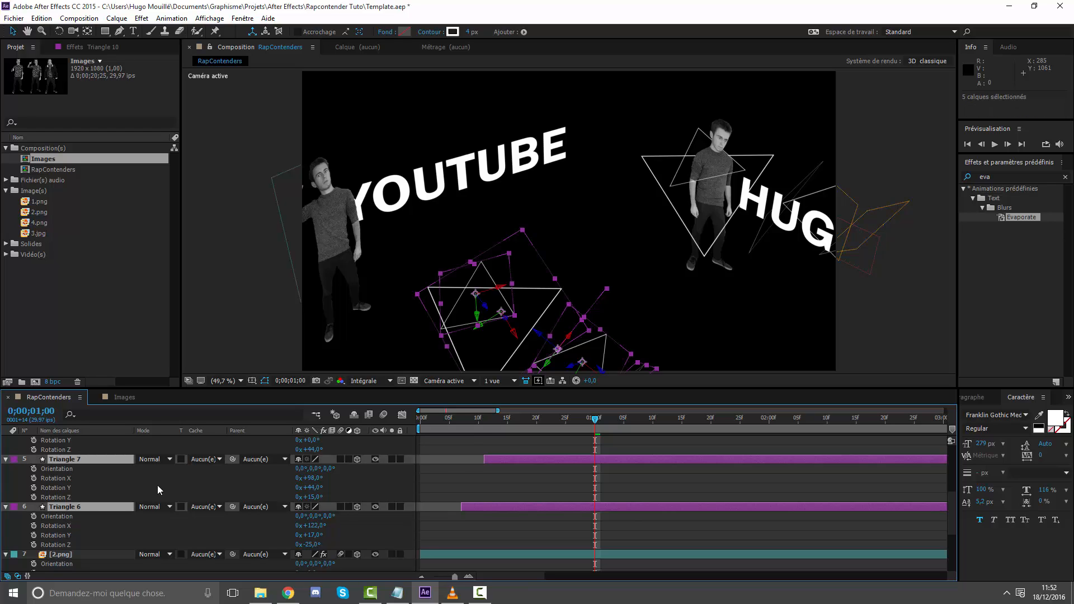
key("p")
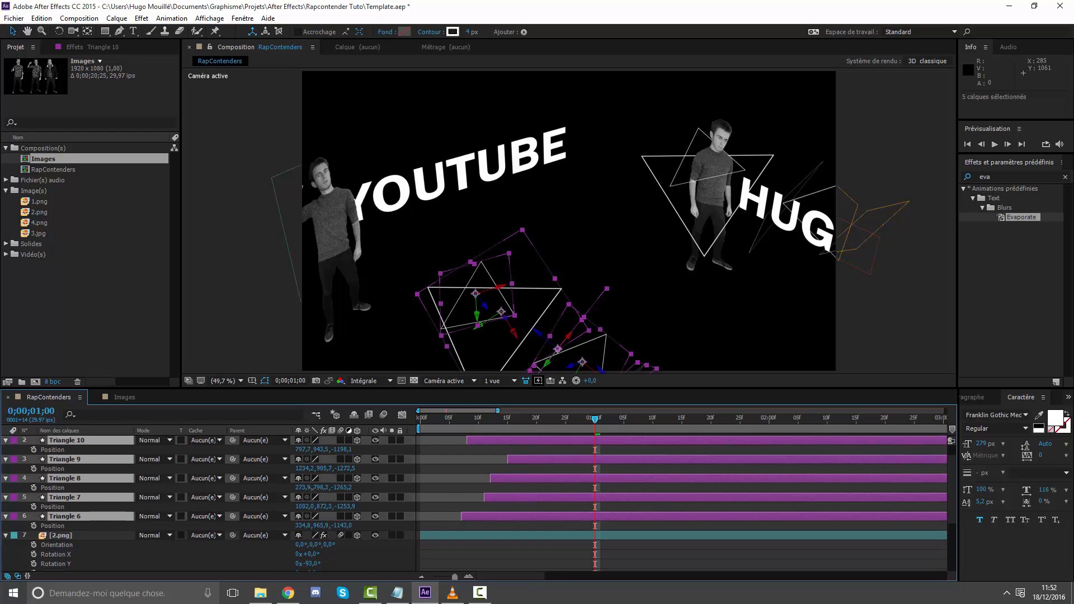
left_click_drag(312, 488, 252, 507)
left_click_drag(333, 526, 299, 525)
Step: Move Triangle 6 over the man in 2.png, to about -356, 733, -1558, adjusting it from front and overhead angles
left_click(73, 31)
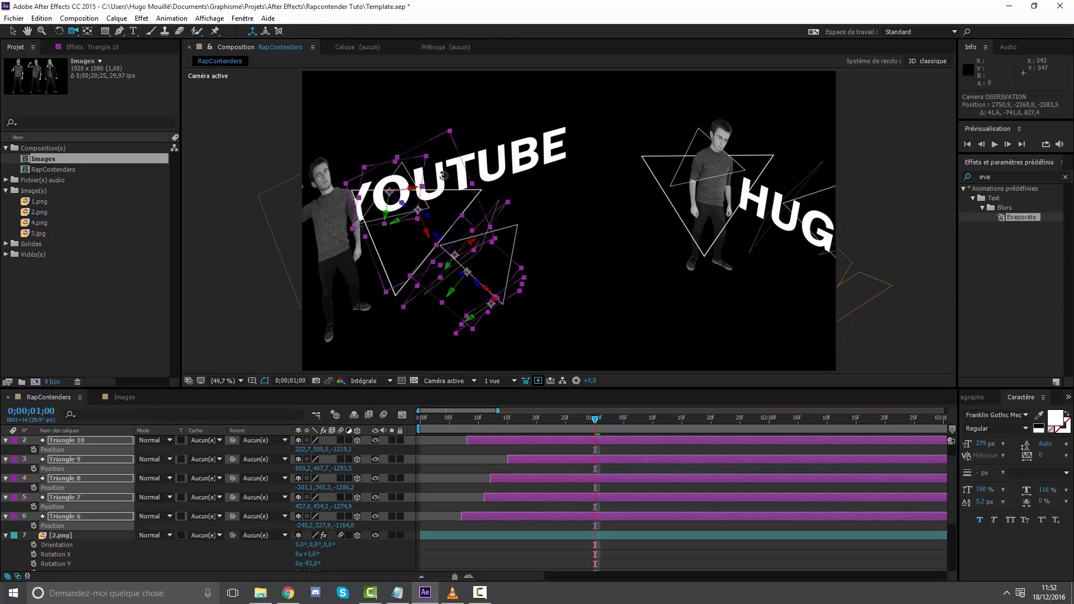
left_click_drag(459, 235, 592, 497)
left_click(532, 516)
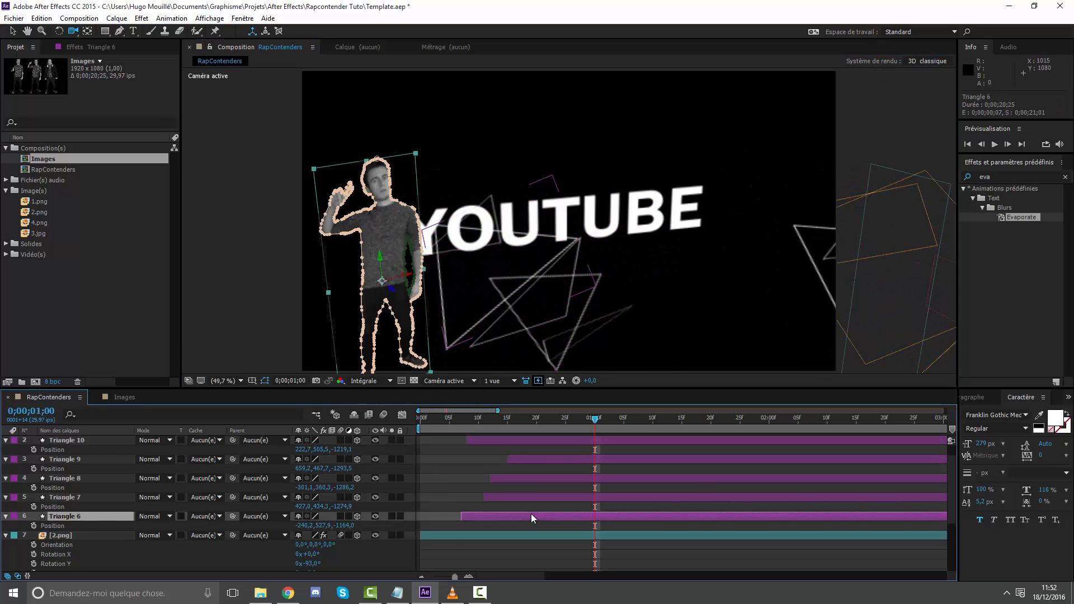
left_click(12, 32)
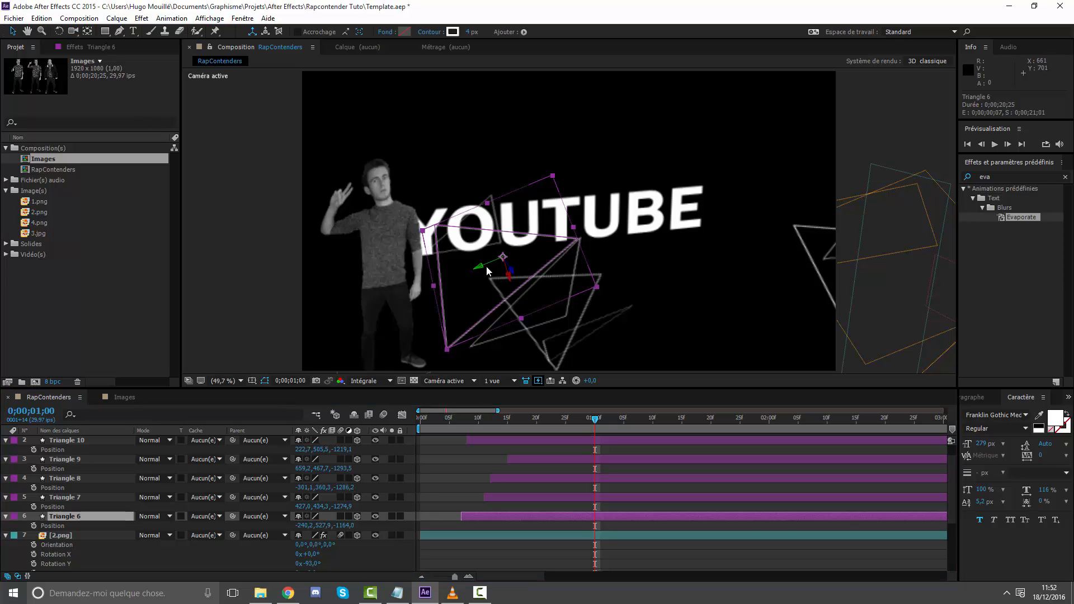
left_click_drag(481, 270, 414, 298)
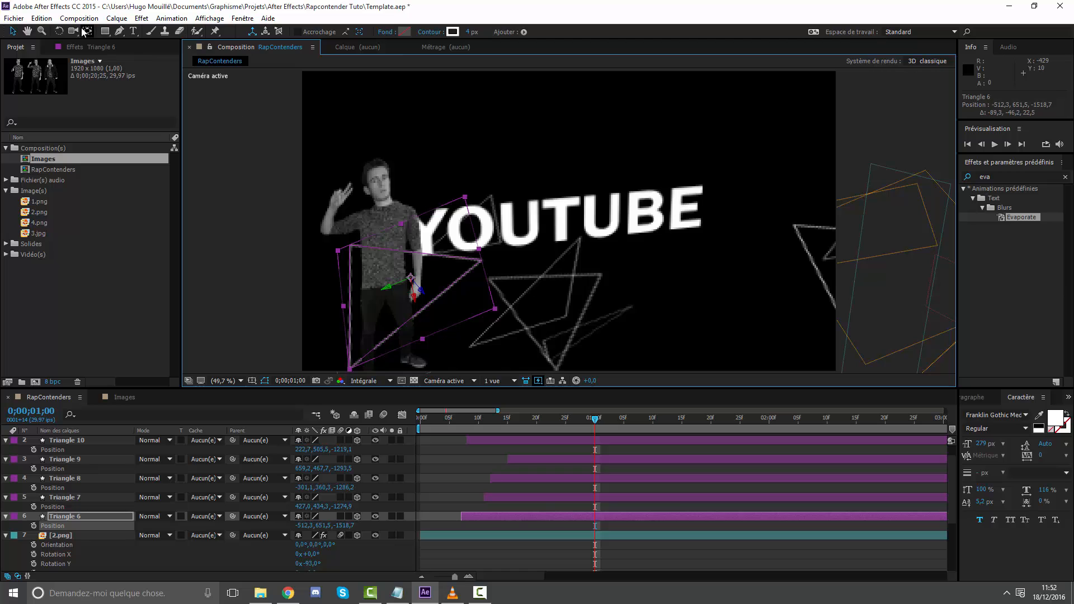
left_click(73, 32)
left_click_drag(358, 185, 797, 109)
left_click(12, 31)
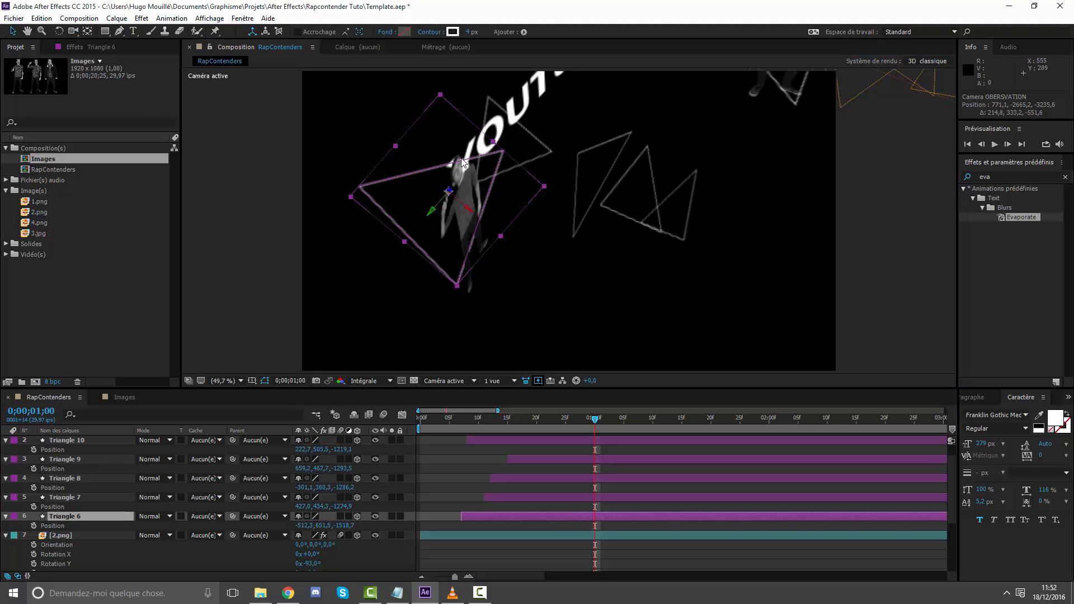
left_click_drag(470, 215, 482, 220)
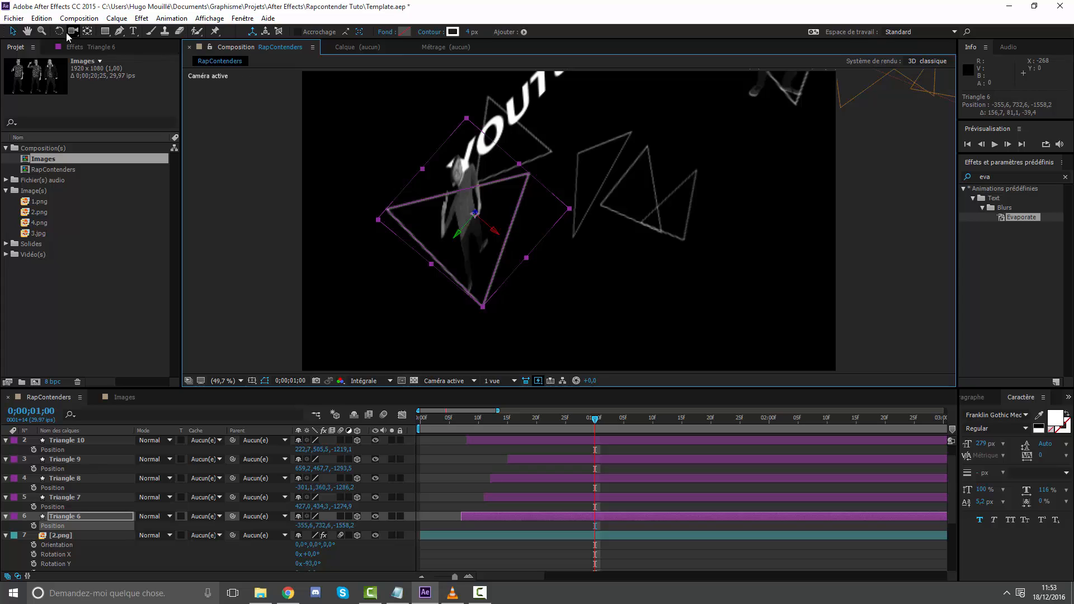
Step: Raise Triangle 6 and bring it farther forward around 2.png, to about -166, 461, -1720
double_click(73, 32)
left_click(12, 31)
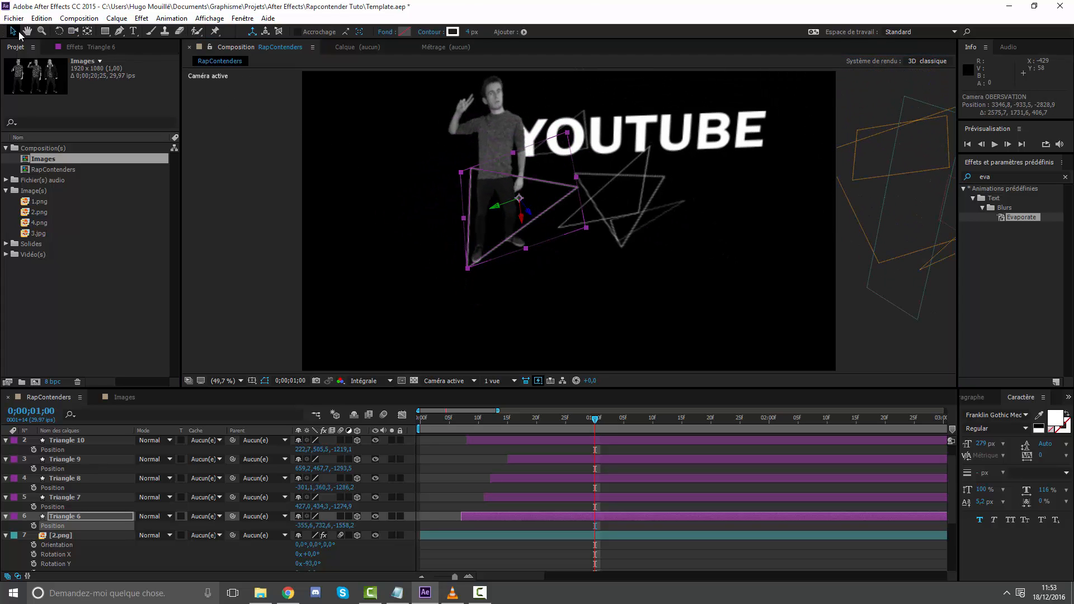
left_click_drag(494, 210, 397, 137)
left_click(73, 31)
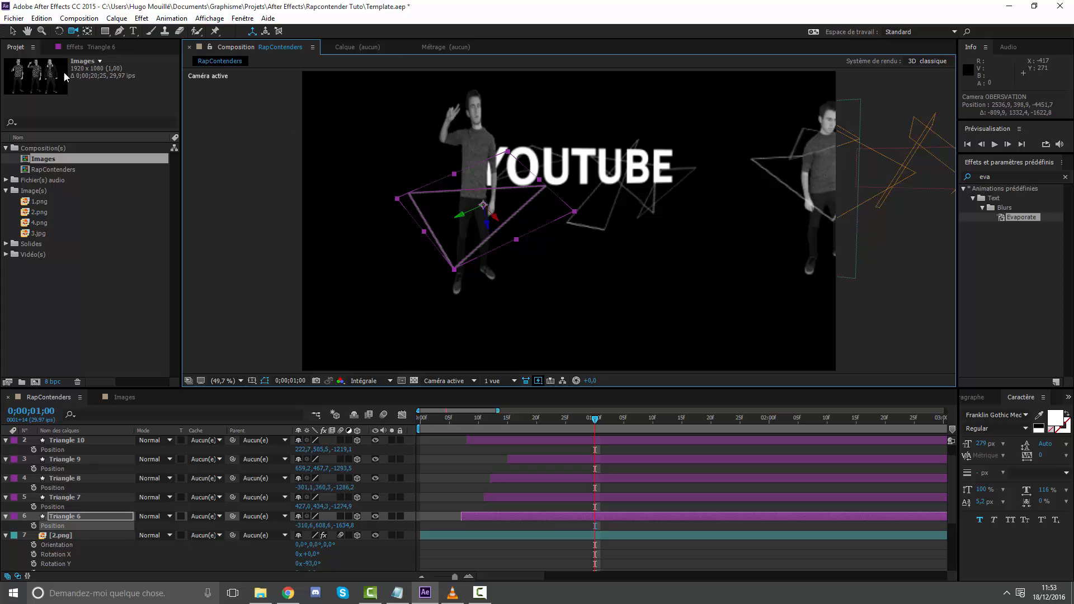
key("v")
left_click_drag(484, 212, 512, 197)
Step: From an overhead angle, reposition Triangle 6 around the man's upper body in 2.png, at about -272, 243, -1685
left_click(73, 31)
left_click_drag(425, 184, 418, 221)
key("v")
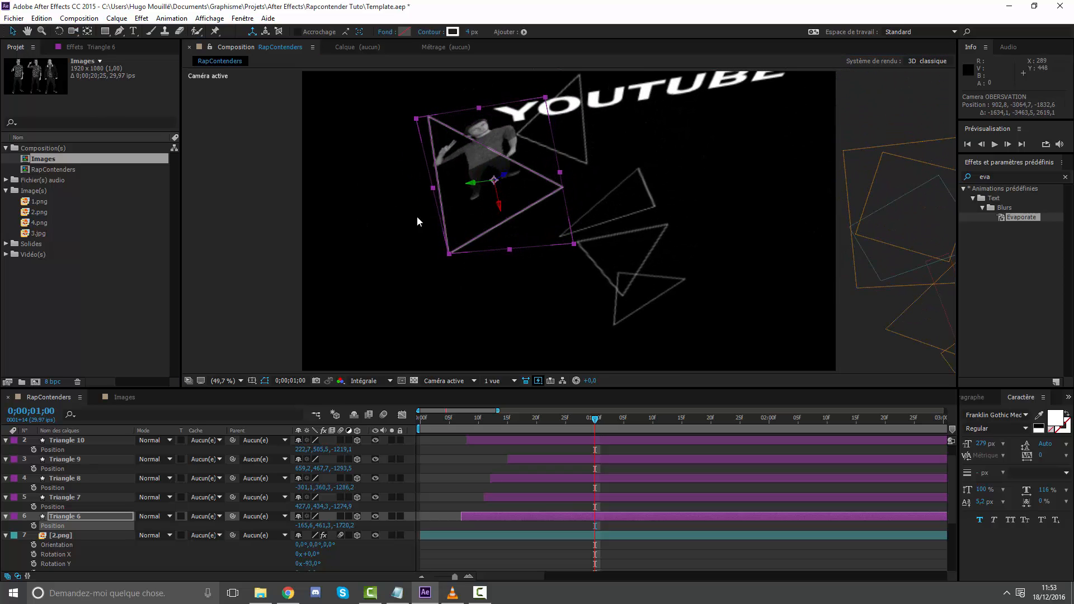
left_click_drag(499, 210, 119, 32)
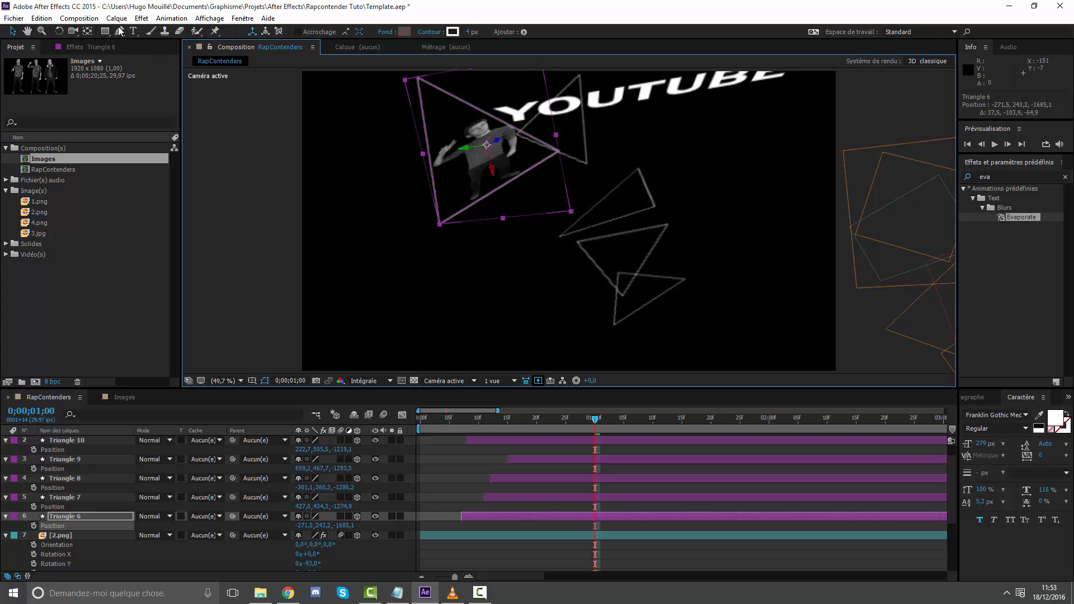
Step: Move Triangle 7 over the beginning of the YOUTUBE title, to about -468, 526, -1428, working from front and side angles
left_click(72, 31)
left_click_drag(425, 129, 543, 197)
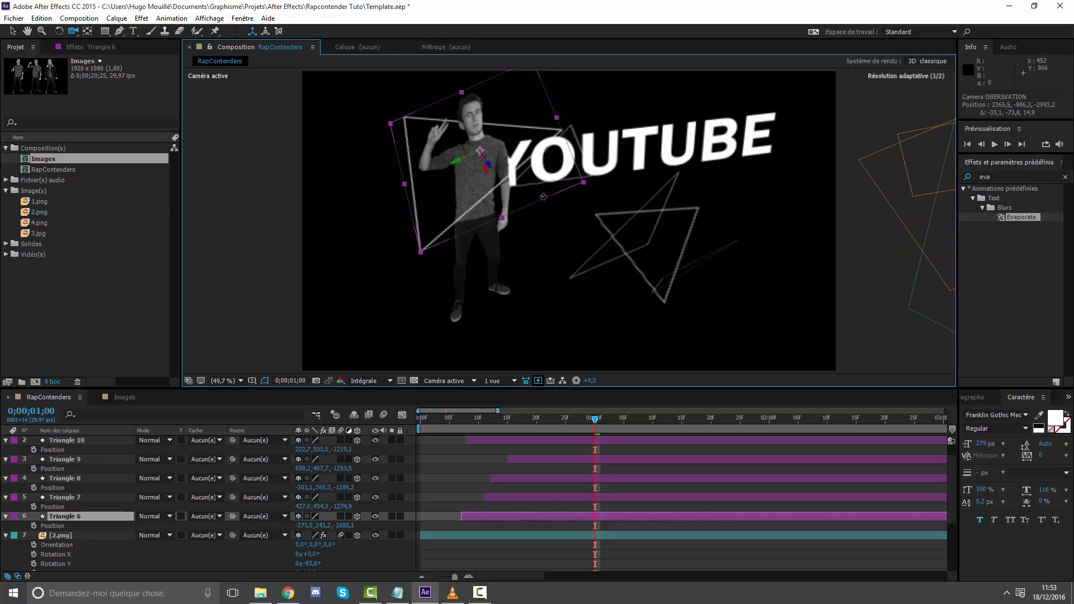
left_click(508, 497)
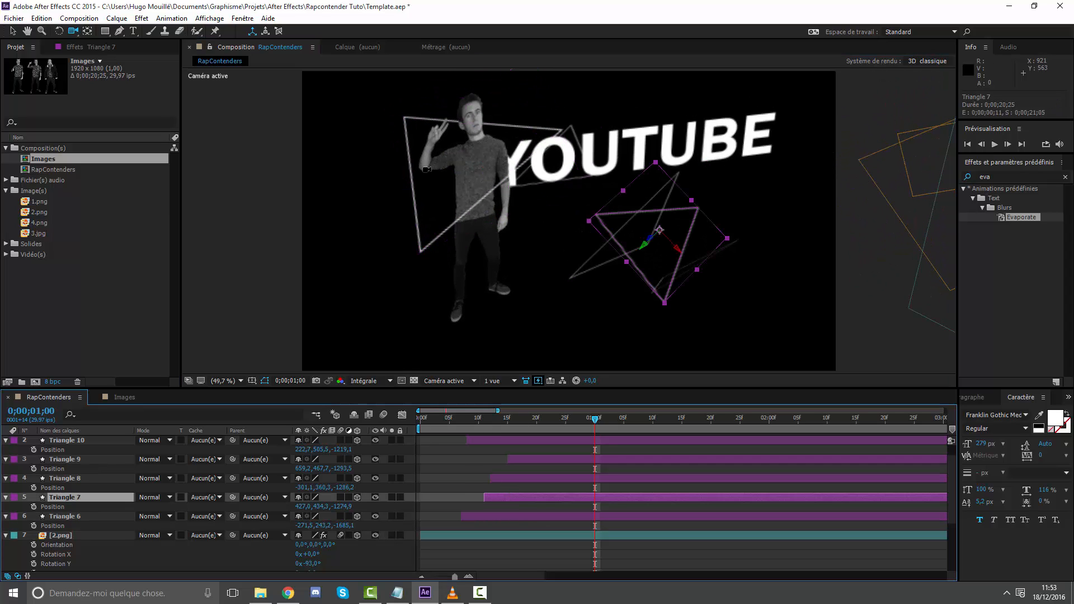
left_click(11, 31)
left_click_drag(681, 254, 367, 175)
key("c")
key("v")
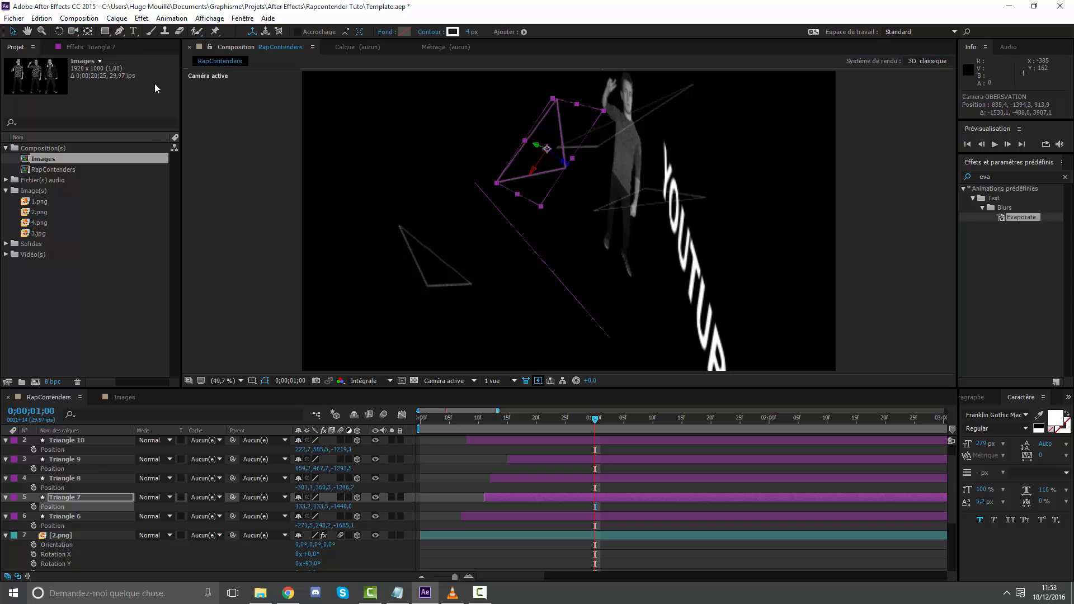
left_click_drag(566, 164, 682, 223)
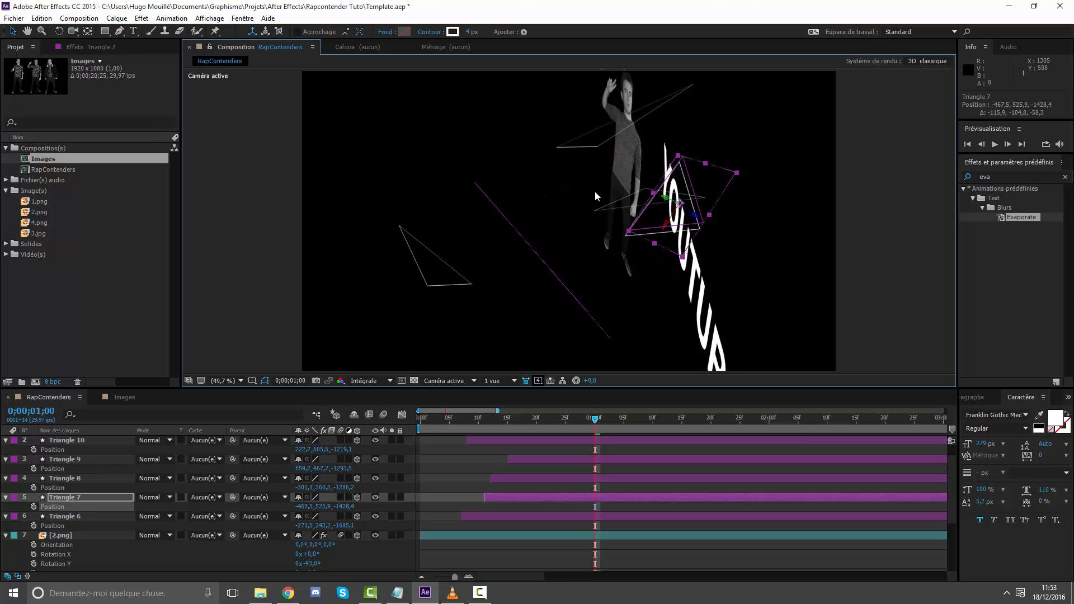
Step: Fine-tune Triangle 7 beside the first letters of YOUTUBE, to about -398, 589, -1393, from a steeper overhead angle
left_click(72, 31)
left_click_drag(393, 359, 396, 156)
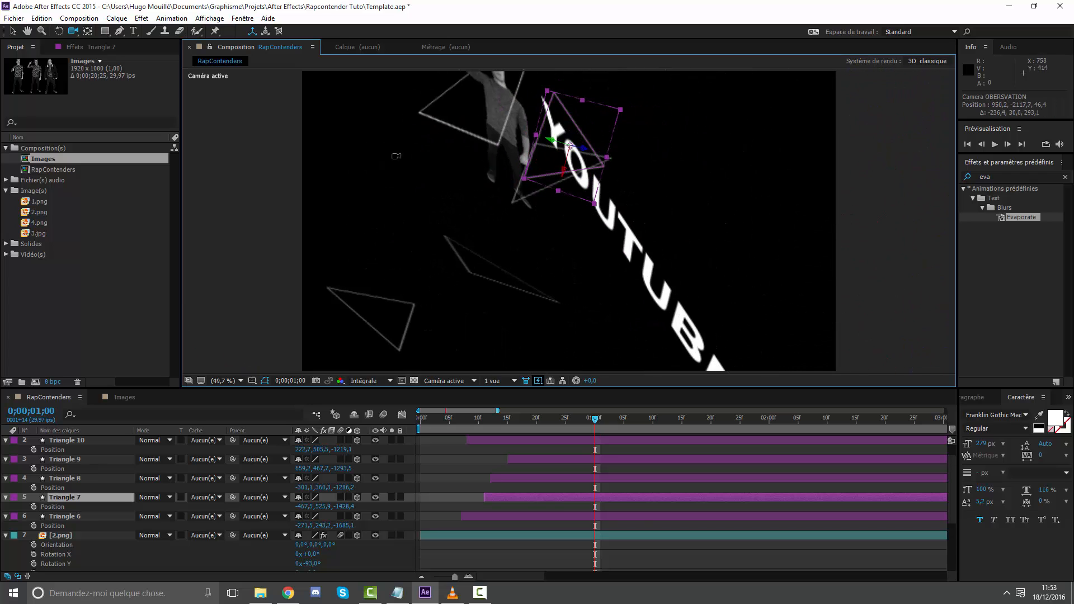
left_click(13, 31)
left_click_drag(561, 177, 562, 194)
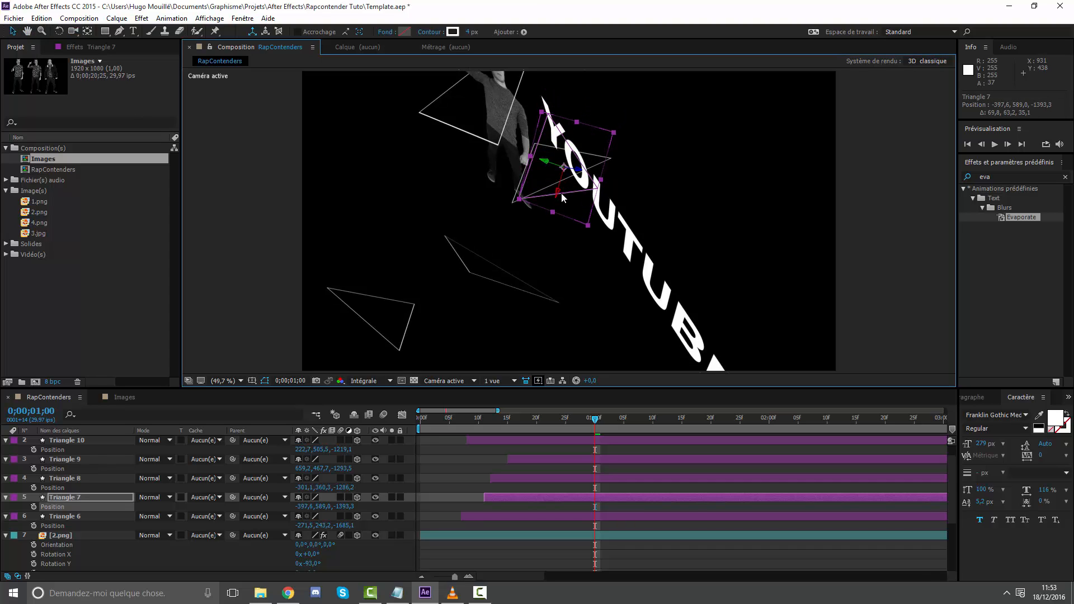
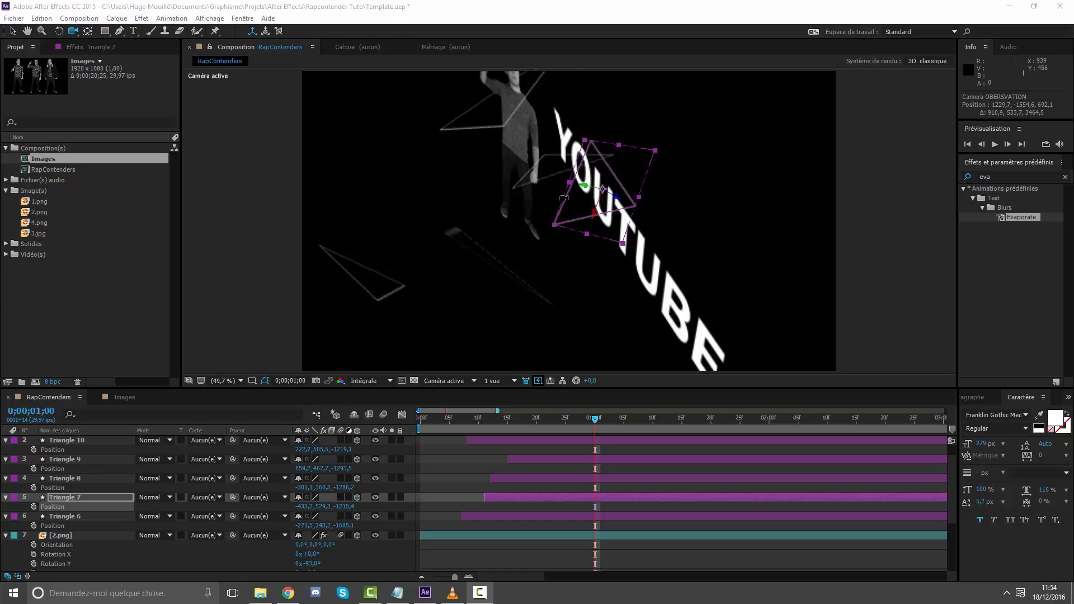
Step: Move Triangle 7 across the first letters of YOUTUBE, to about -433, 529, -1215, and solo it together with the title
left_click_drag(564, 198, 607, 224)
left_click(82, 498)
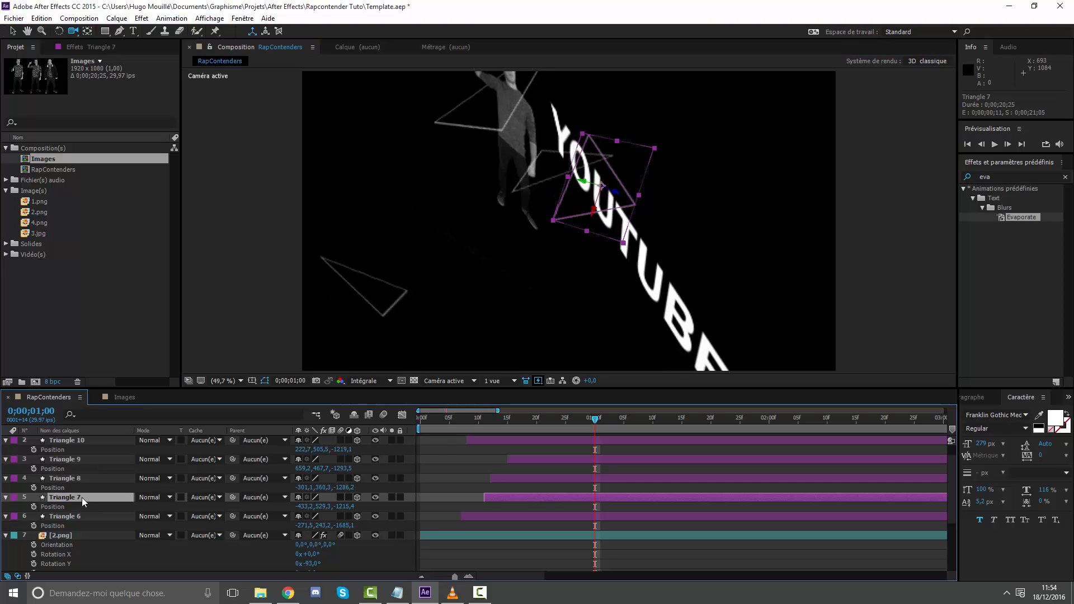
left_click(392, 498)
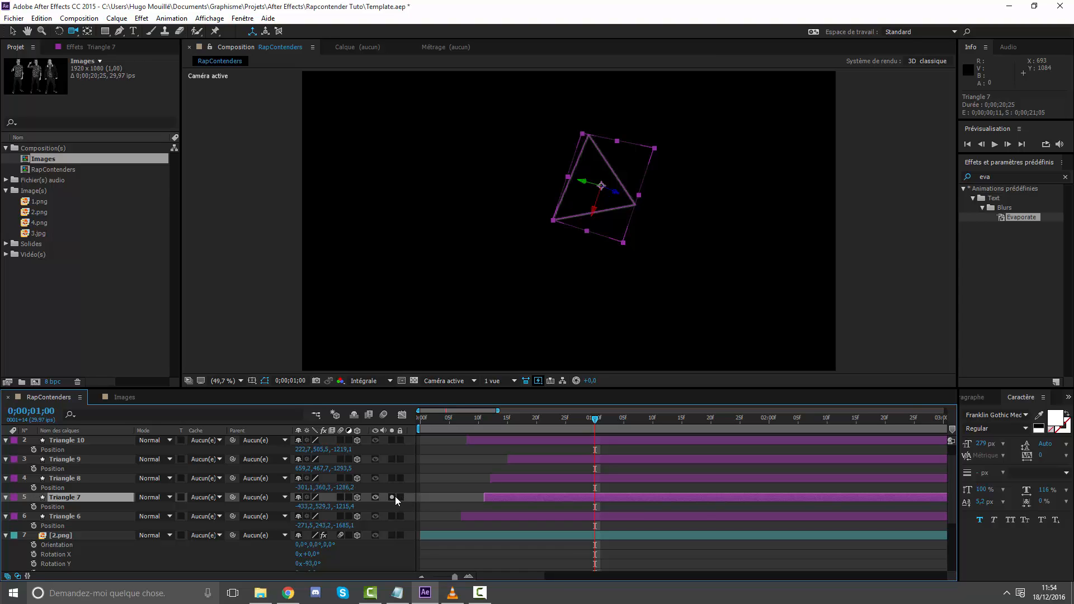
scroll(402, 520, "down", 3)
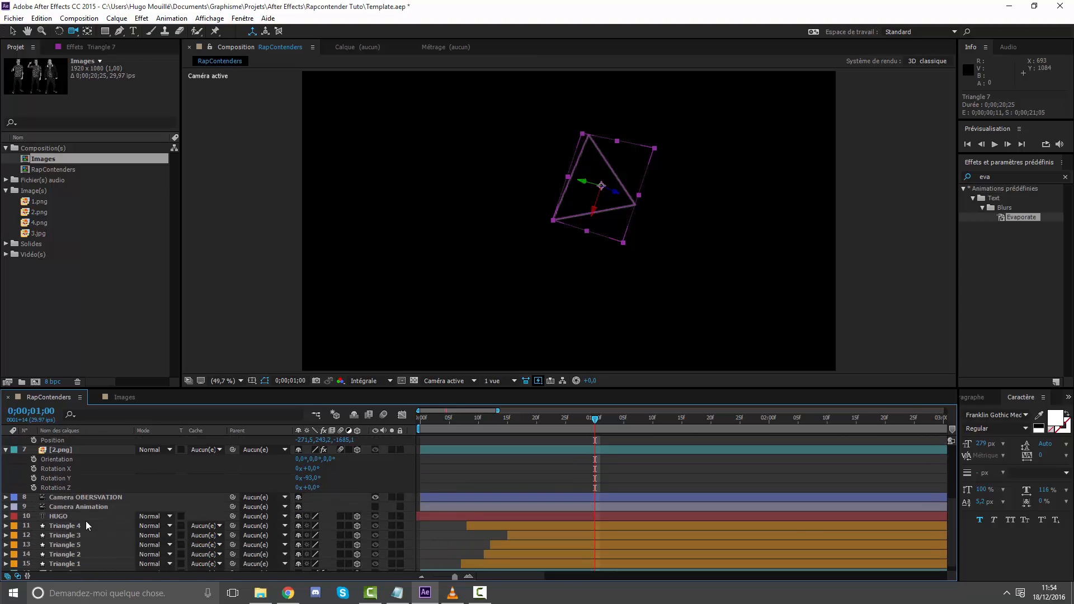
scroll(72, 506, "up", 4)
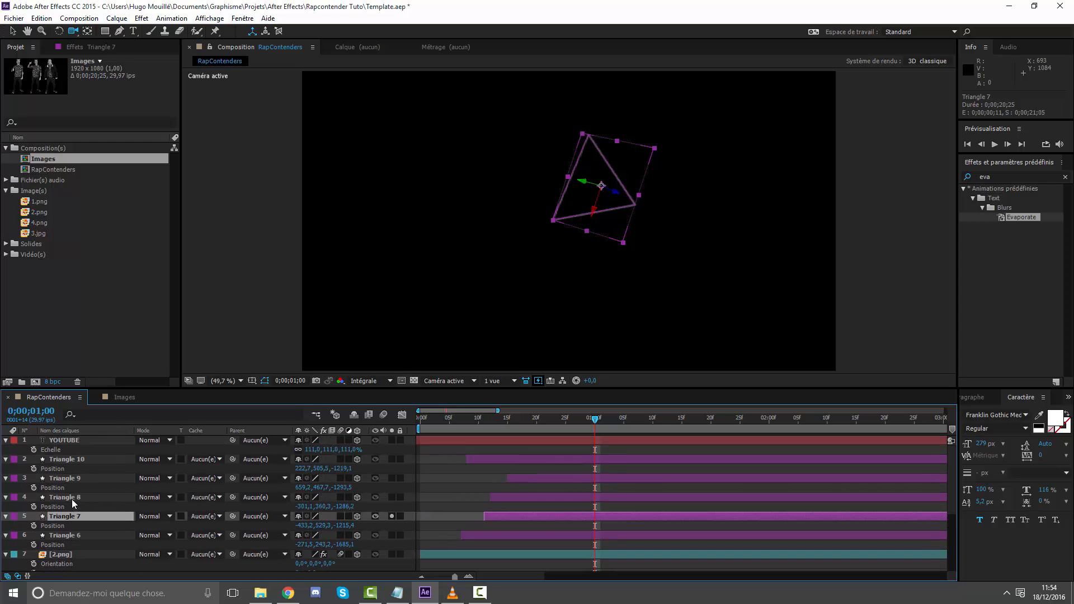
left_click(89, 439)
left_click(392, 440)
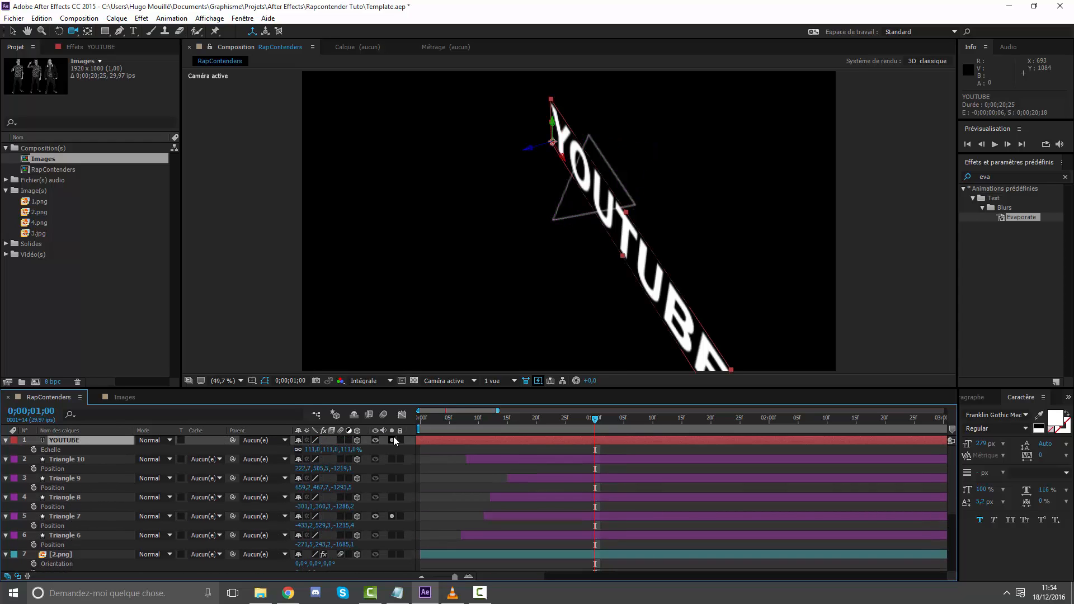
Step: Shift Triangle 7 along its X axis over the beginning of YOUTUBE, working from a more frontal angle
left_click(12, 30)
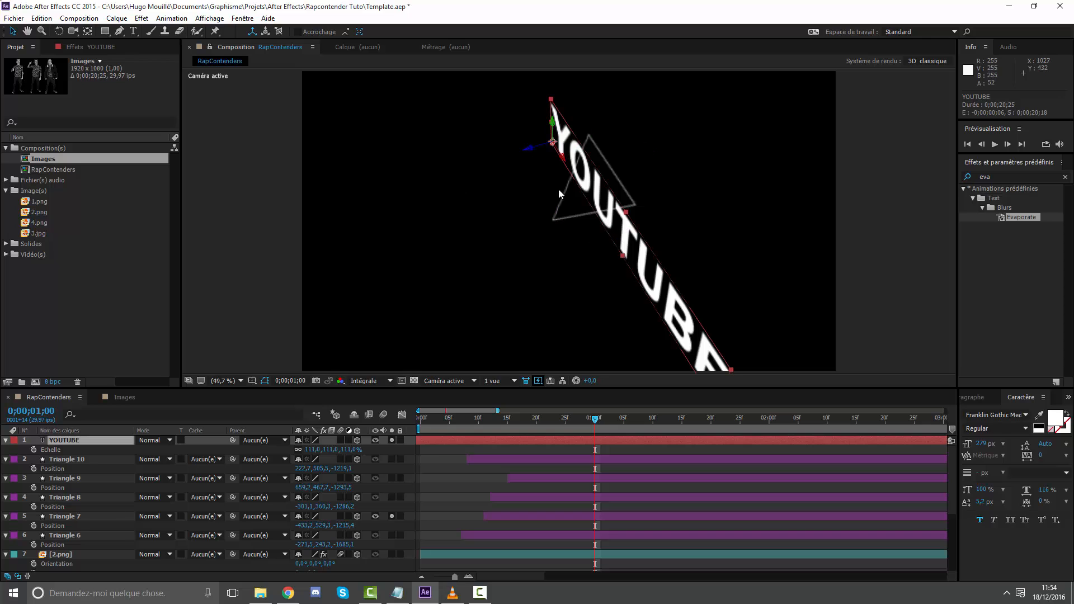
left_click(75, 32)
left_click_drag(408, 168, 621, 212)
left_click(548, 515)
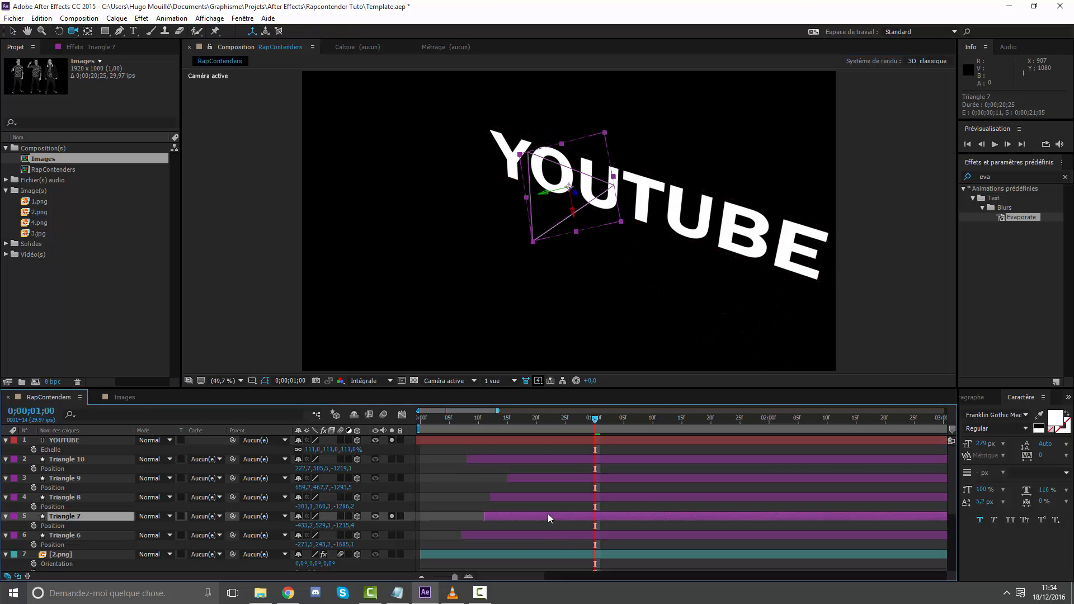
left_click(13, 32)
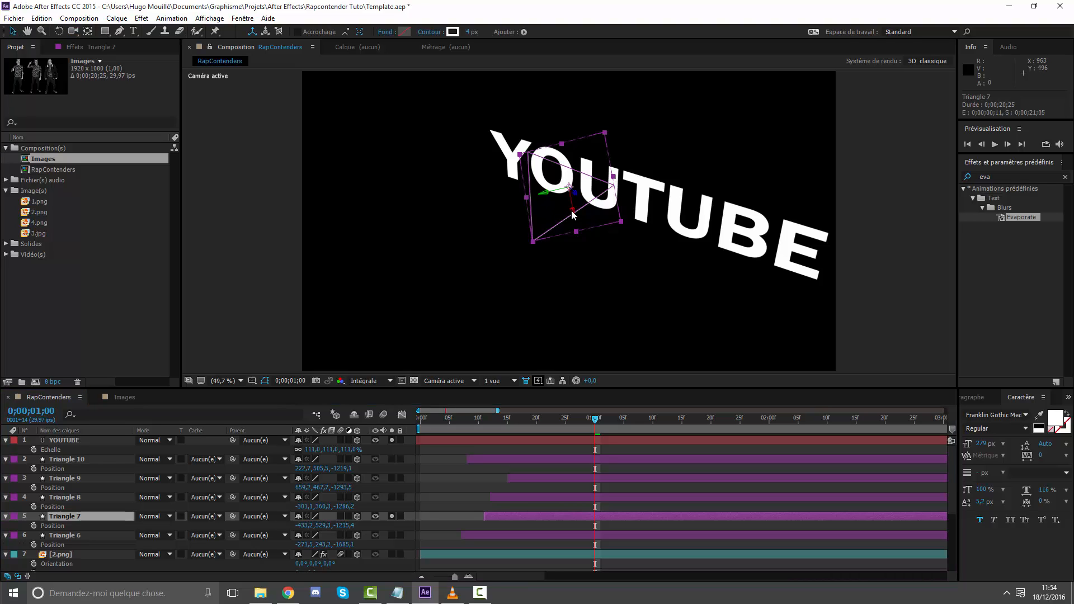
left_click_drag(572, 214, 568, 169)
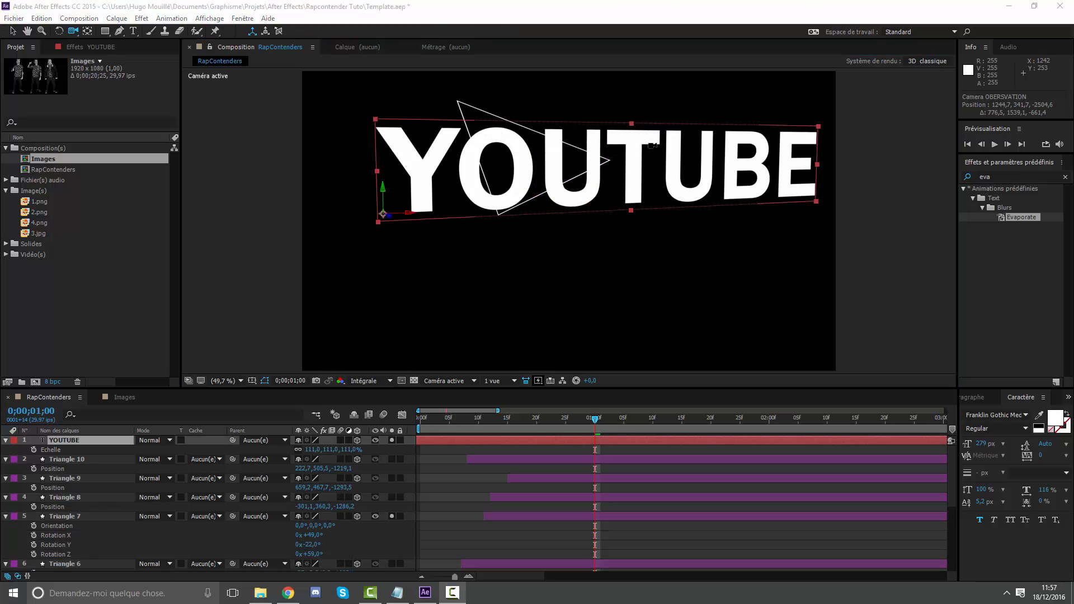
Step: Remove Triangle 7 from the soloed layers and solo Triangle 8 with the YOUTUBE title instead
left_click_drag(652, 146, 623, 200)
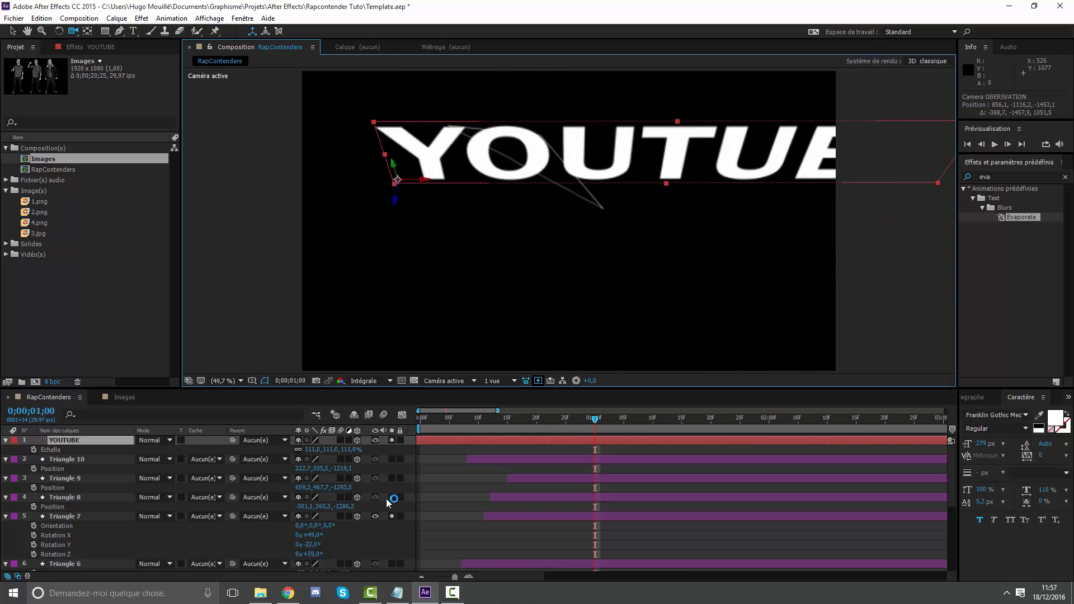
left_click(82, 518)
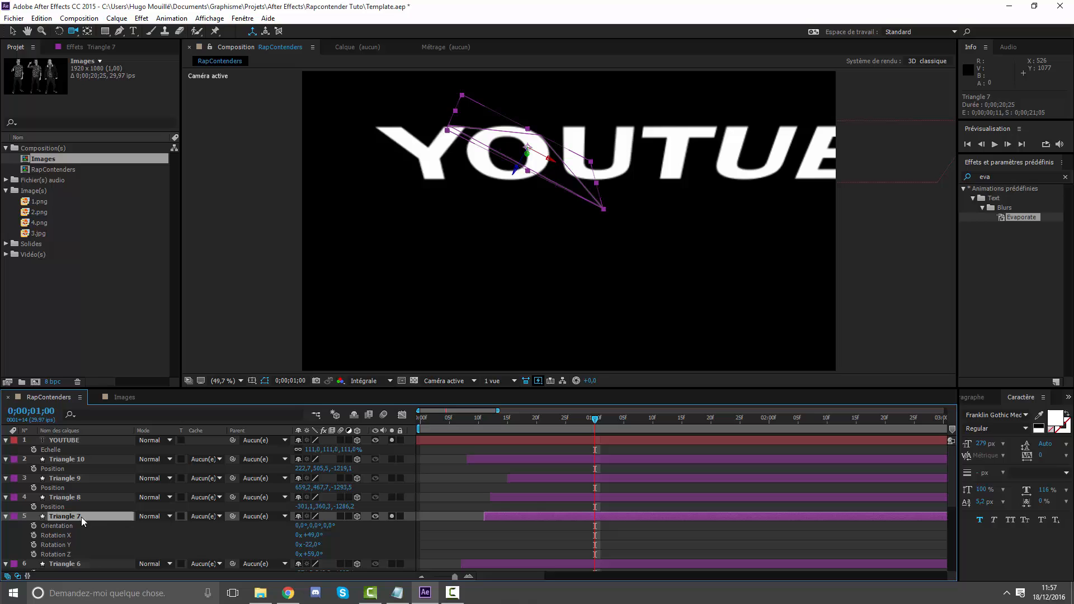
left_click(391, 517)
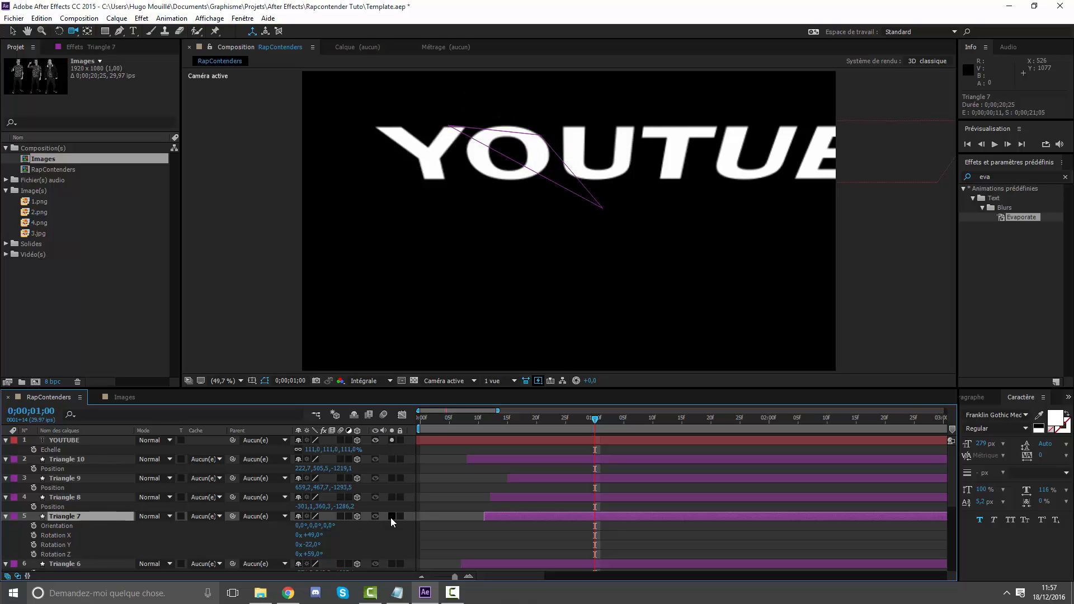
left_click(391, 497)
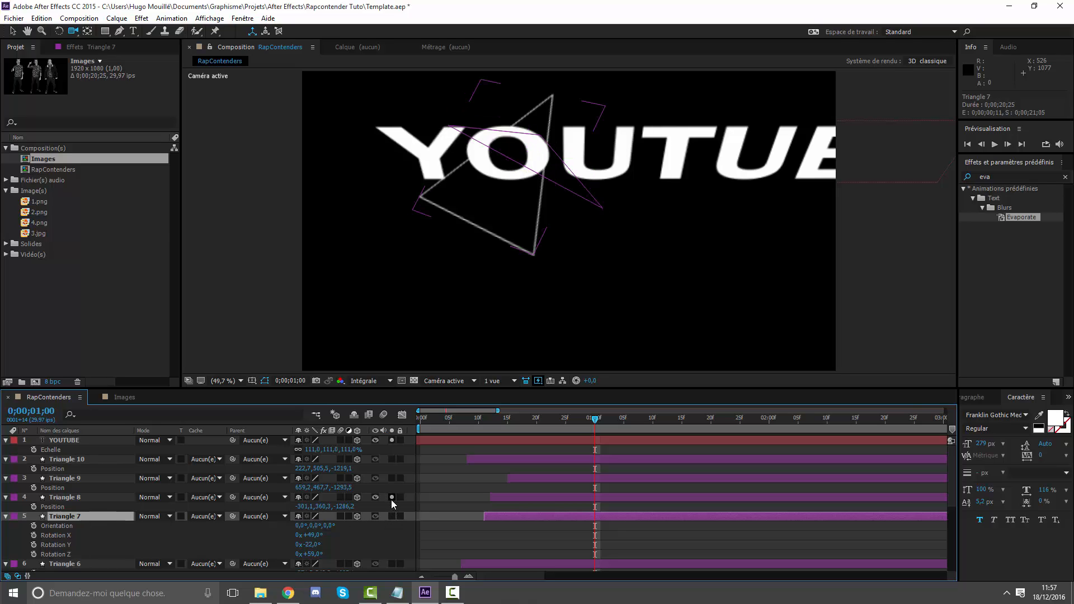
left_click_drag(591, 233, 446, 381)
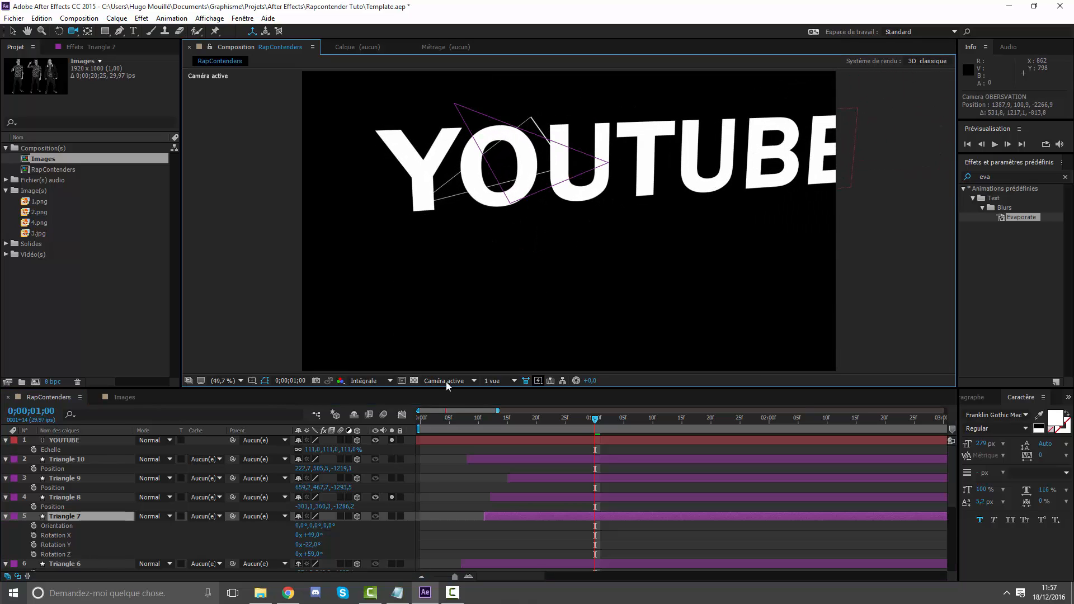
left_click(392, 498)
left_click(391, 516)
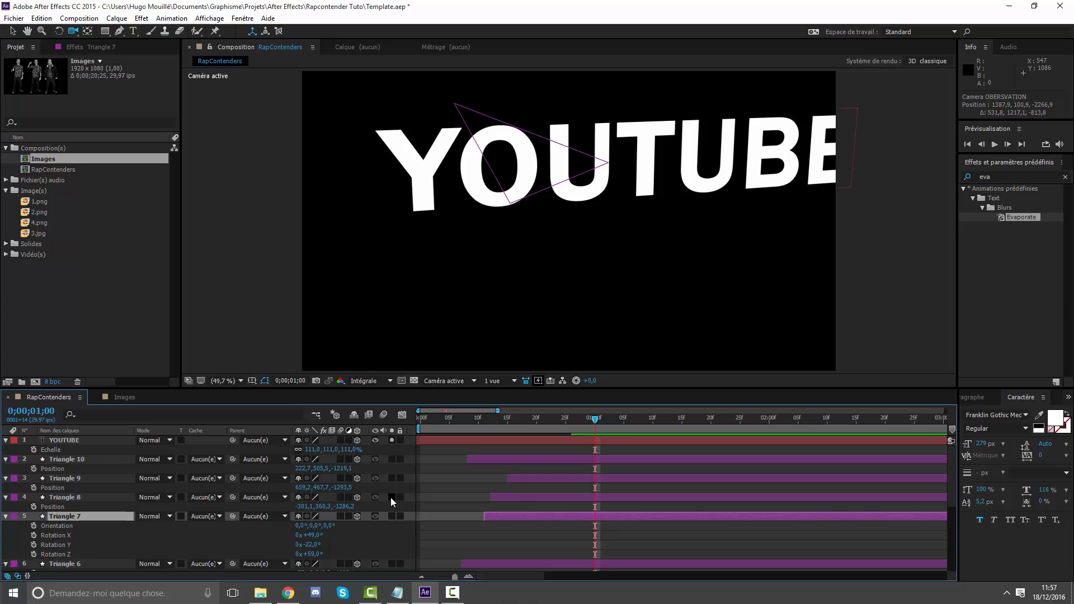
left_click(391, 497)
Step: View Triangle 8 against the first letters of YOUTUBE from several camera angles, and select its layer
mouse_move(479, 270)
left_mouse_down()
mouse_move(504, 237)
mouse_move(487, 263)
left_mouse_up()
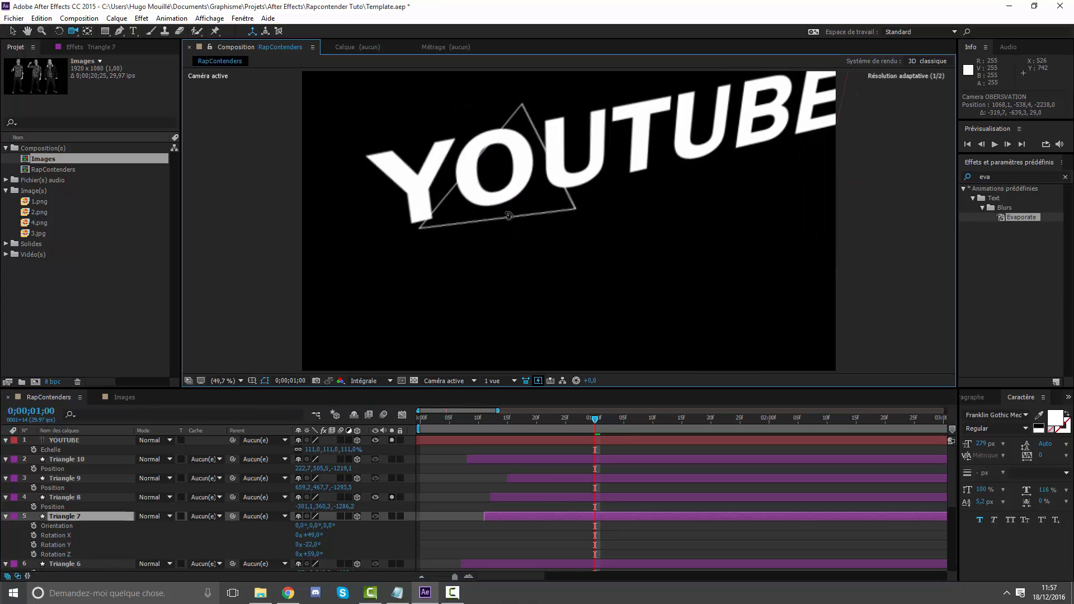
scroll(383, 502, "down", 1)
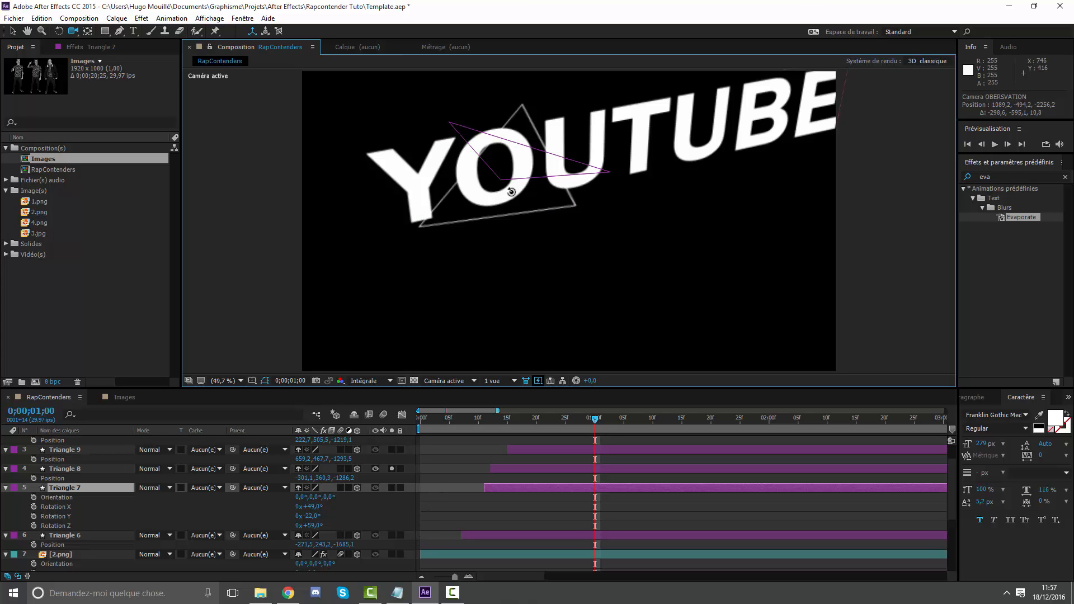
left_click_drag(512, 192, 451, 193)
left_click(471, 509)
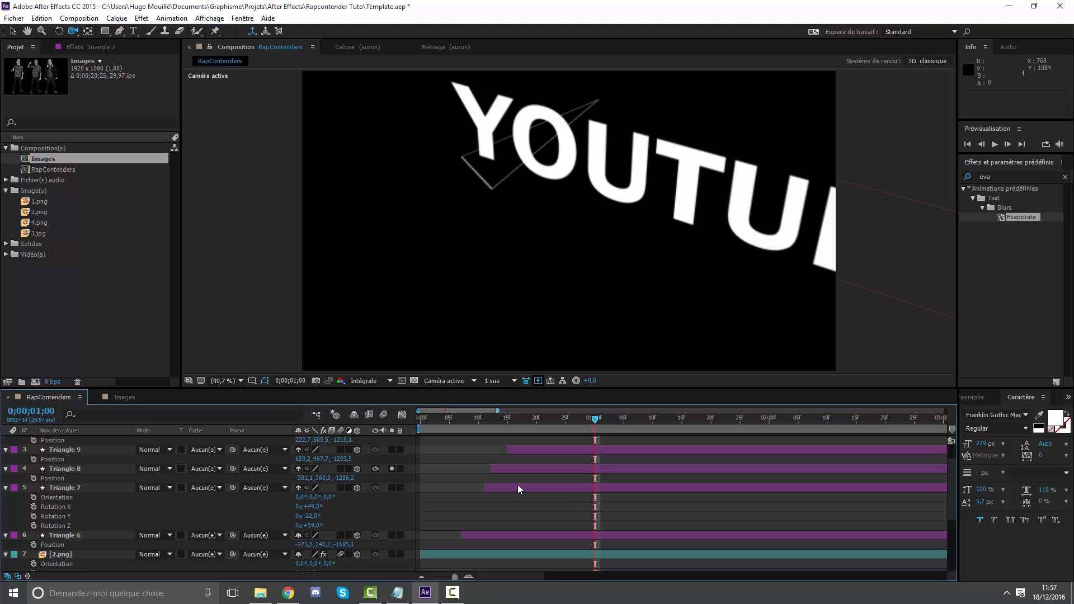
left_click(528, 469)
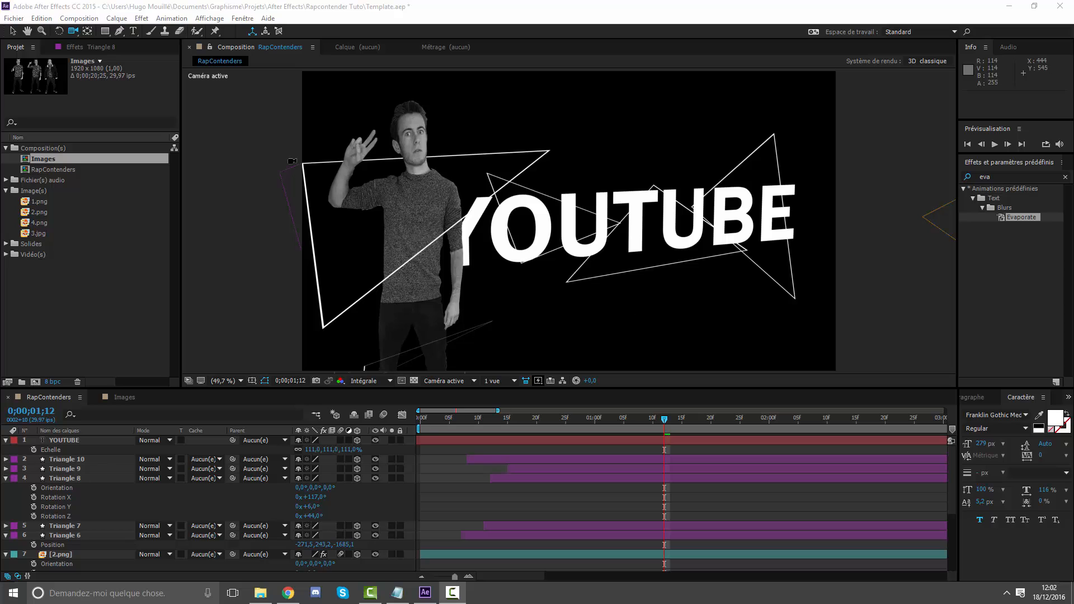
Step: Bring the man and the whole YOUTUBE title into frame, and collapse the properties of Triangle 8, Triangle 6 and 2.png
left_click_drag(414, 235, 567, 232)
left_click(6, 478)
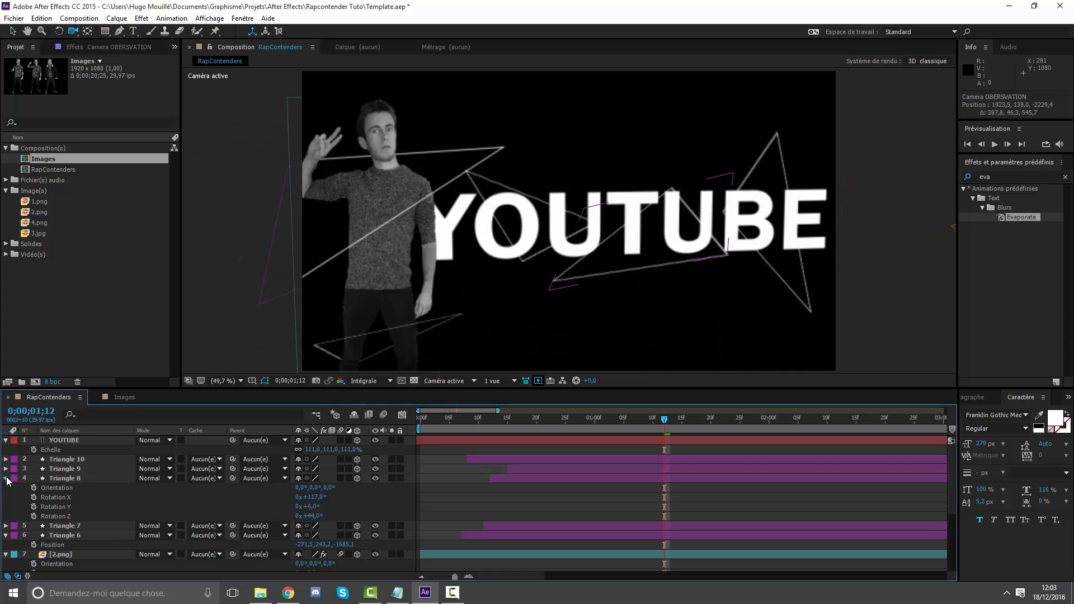
left_click(5, 497)
left_click(6, 507)
left_click(6, 507)
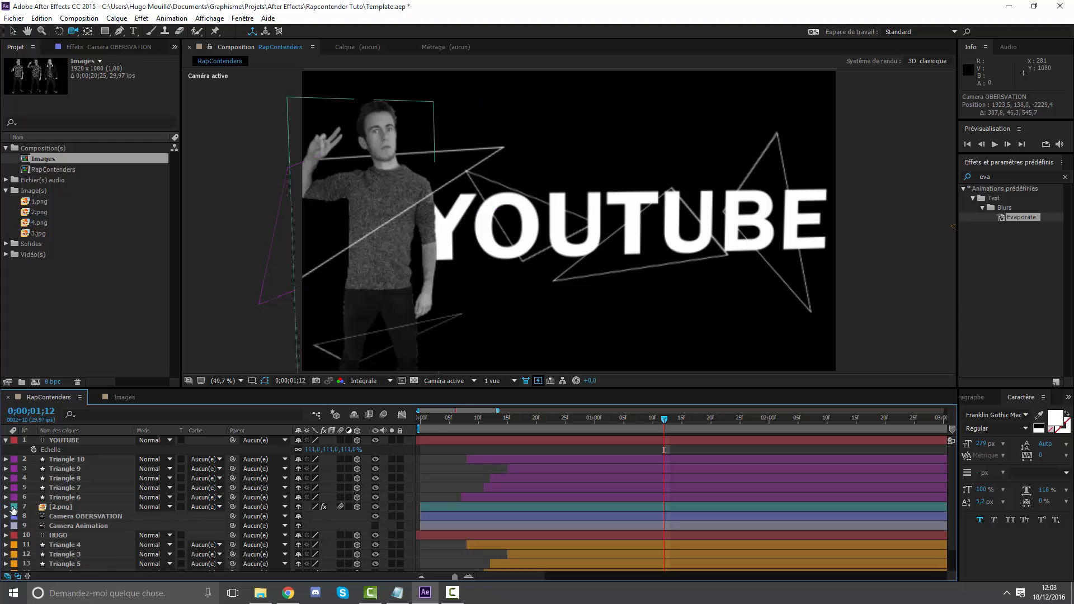
Step: Delay Triangles 6 to 10 by about 8 frames and the YOUTUBE title by 14 frames, starting the title at 0;00;00;08
left_click(51, 498)
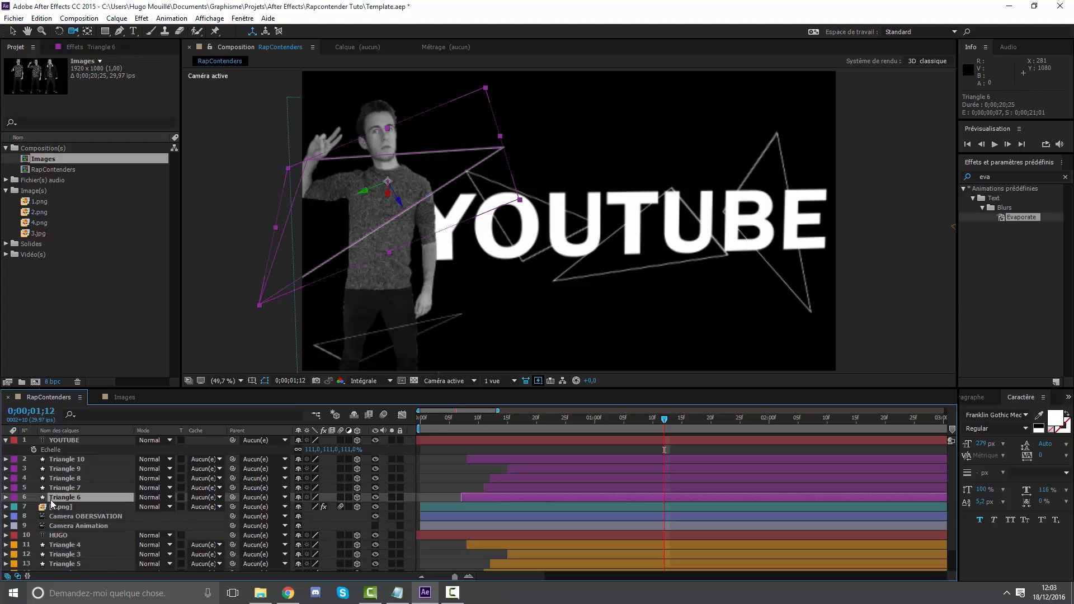
left_click(533, 460, "shift")
left_click_drag(532, 461, 577, 460)
left_click(472, 440)
left_click_drag(473, 440, 641, 431)
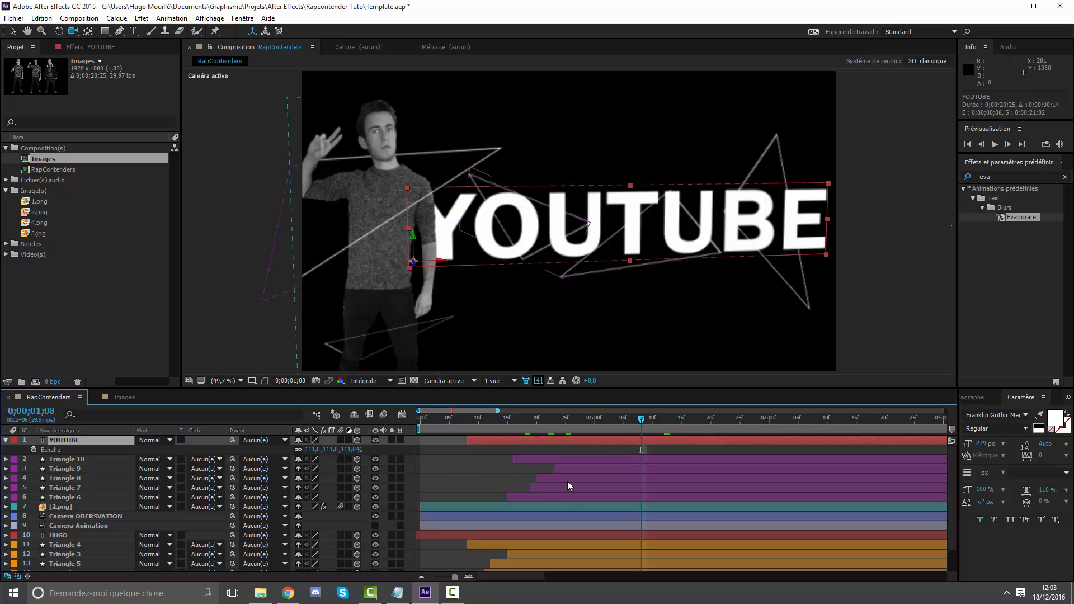
Step: Delay YOUTUBE and Triangles 6 to 10 together by 7 frames, starting the title at 0;00;00;15, and collapse the title's properties
left_click(574, 497, "shift")
left_click_drag(552, 441, 361, 430)
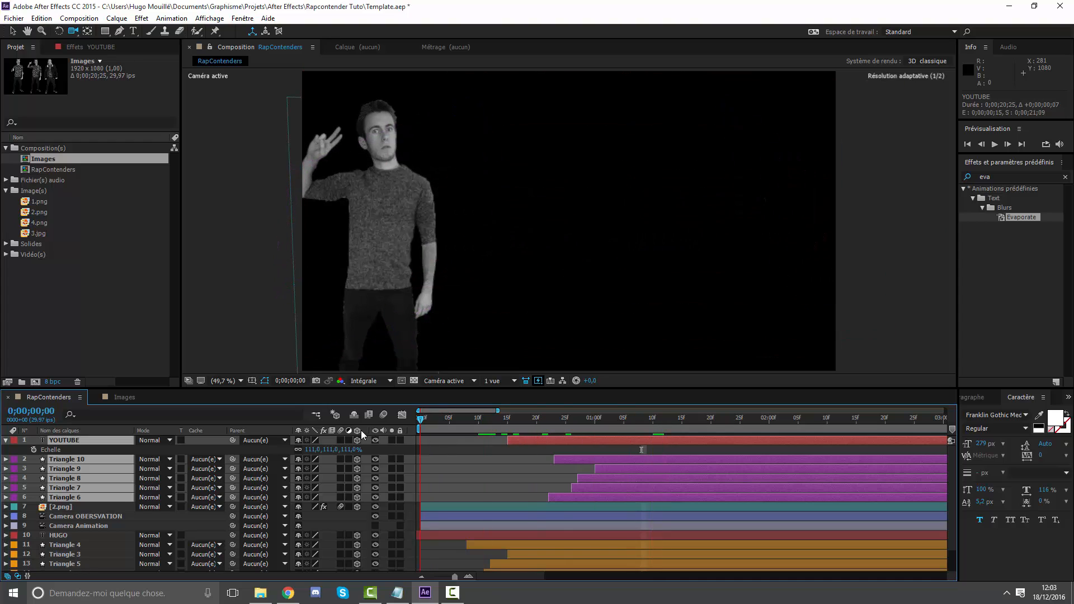
left_click(432, 471)
left_click(6, 441)
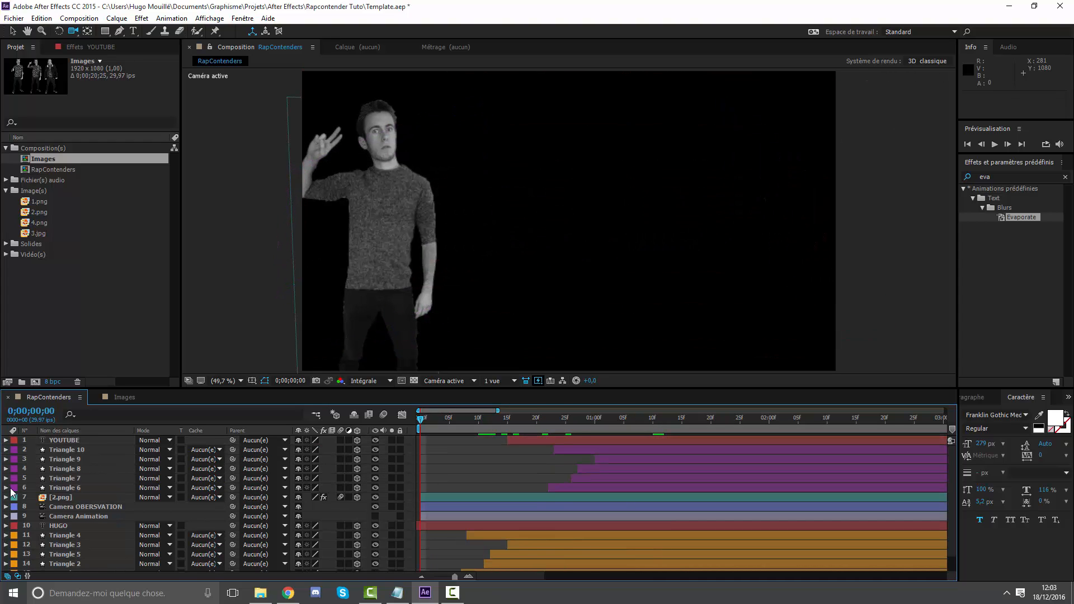
Step: Move the Camera OBERSVATION and Camera Animation layers above YOUTUBE in the layer stack
scroll(361, 479, "down", 2)
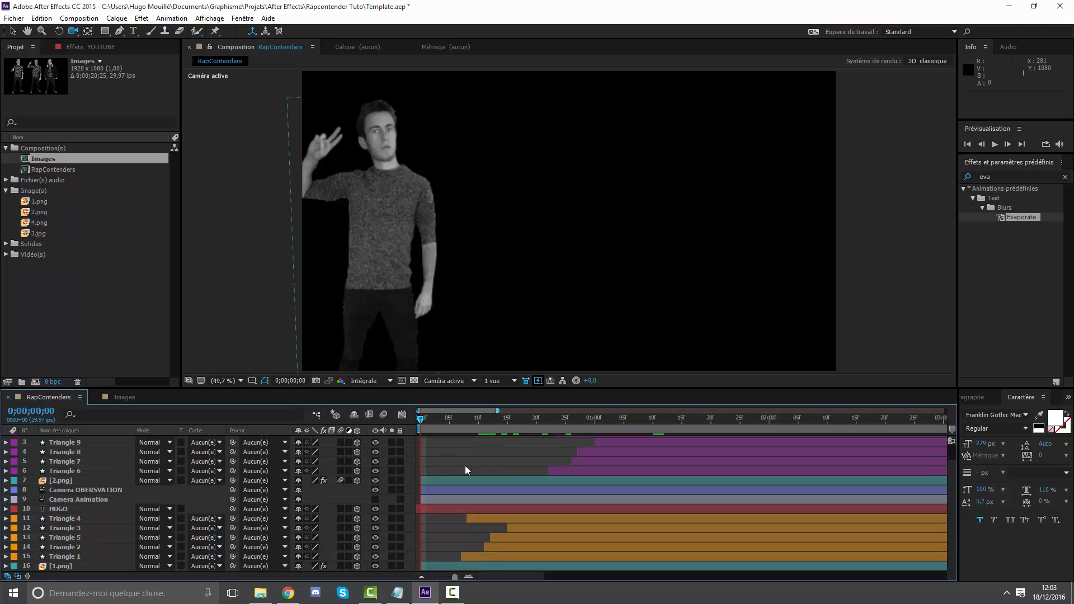
scroll(85, 509, "up", 2)
left_click(77, 518)
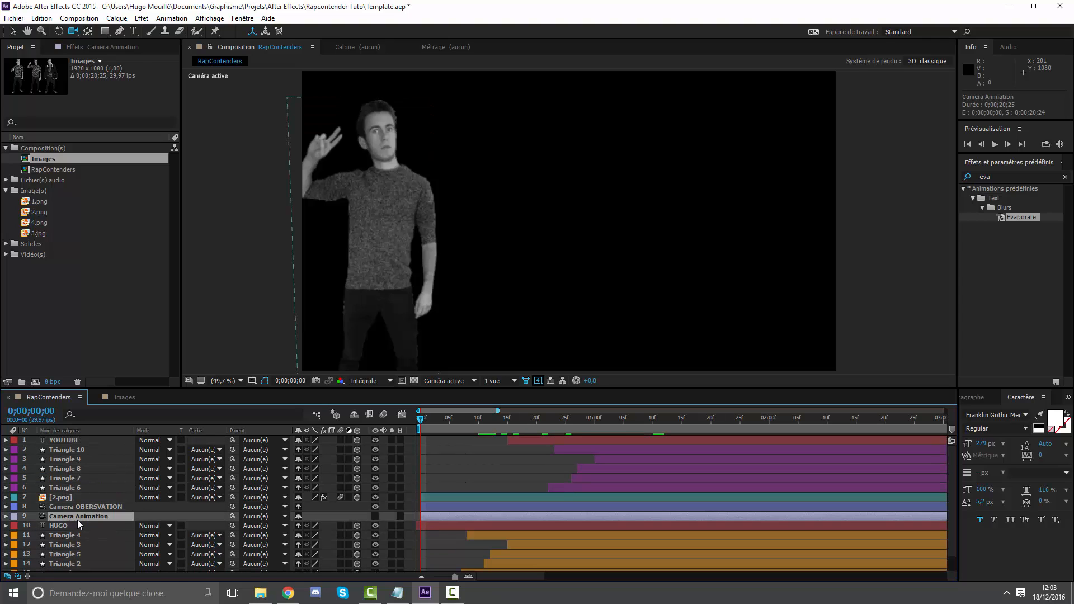
left_click(82, 510, "ctrl")
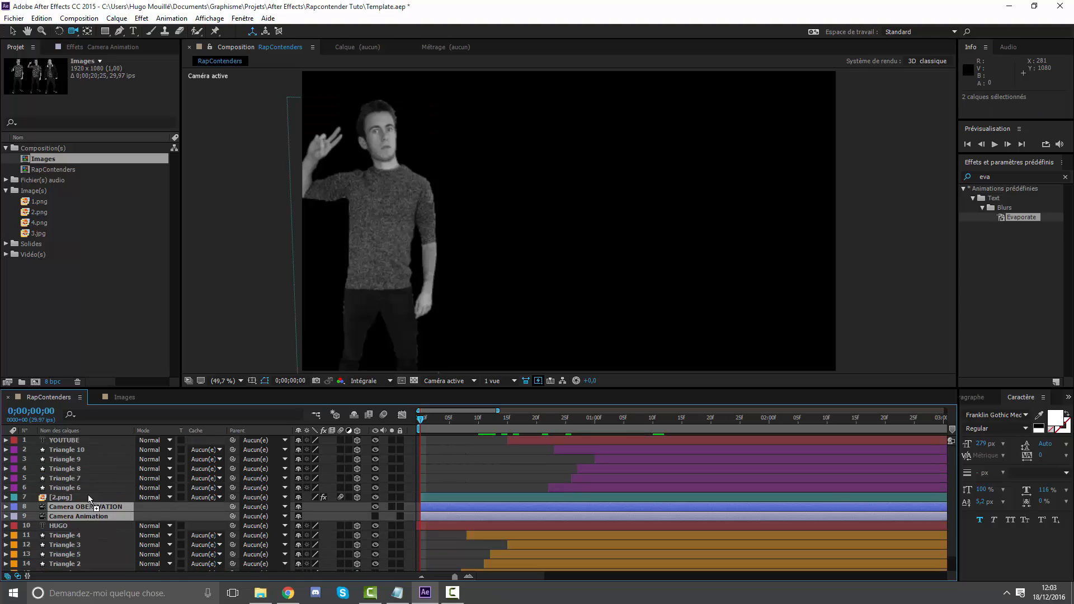
left_click_drag(89, 495, 95, 441)
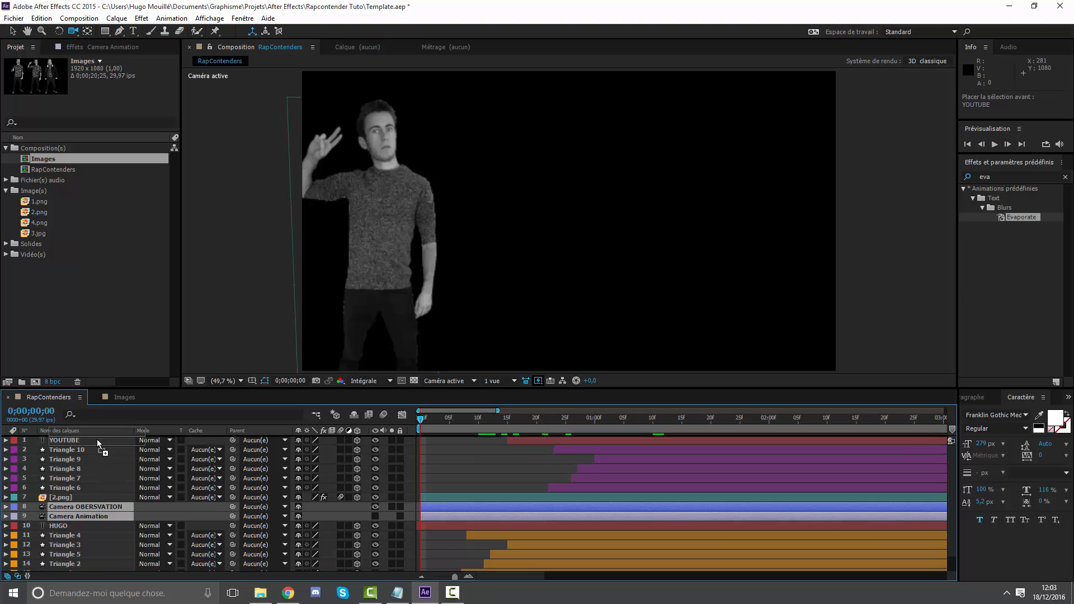
left_click(422, 474)
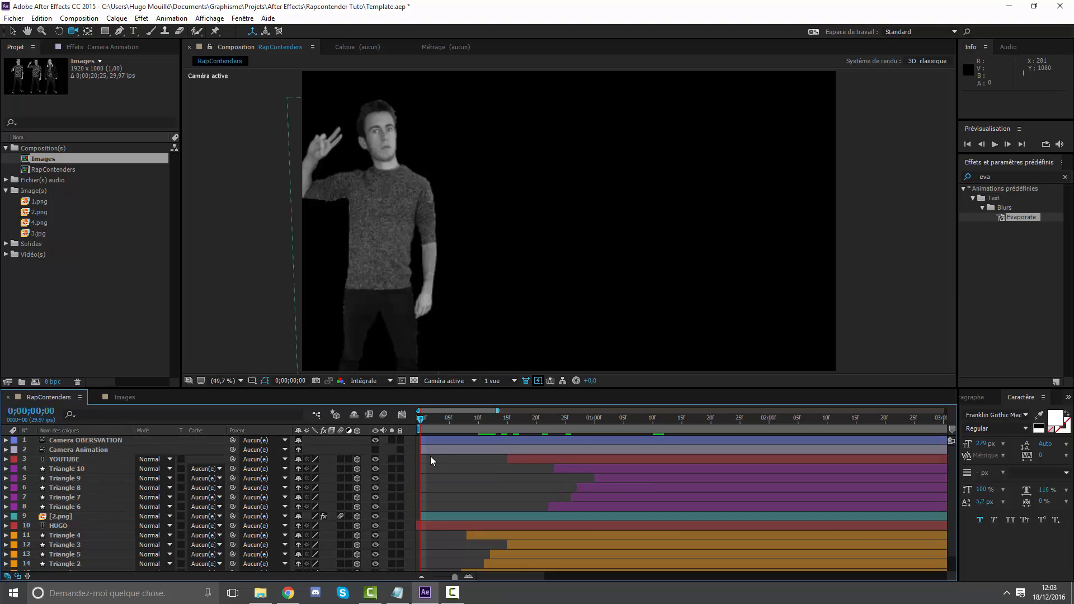
Step: Disable Camera OBERSVATION and enable Camera Animation as the active camera
left_click(374, 440)
left_click(375, 450)
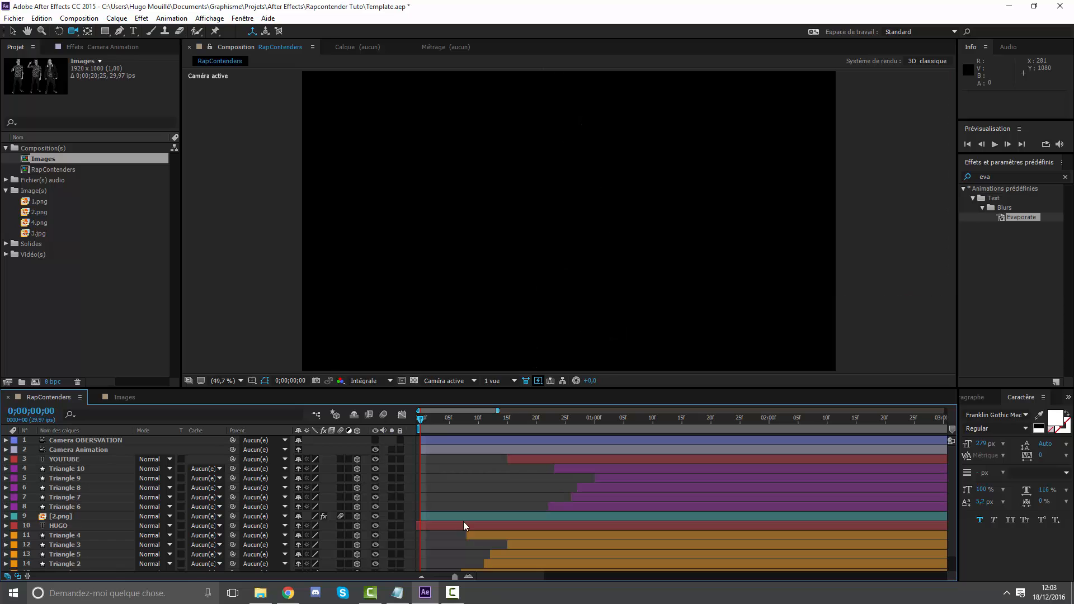
left_click(463, 525)
left_click(125, 451)
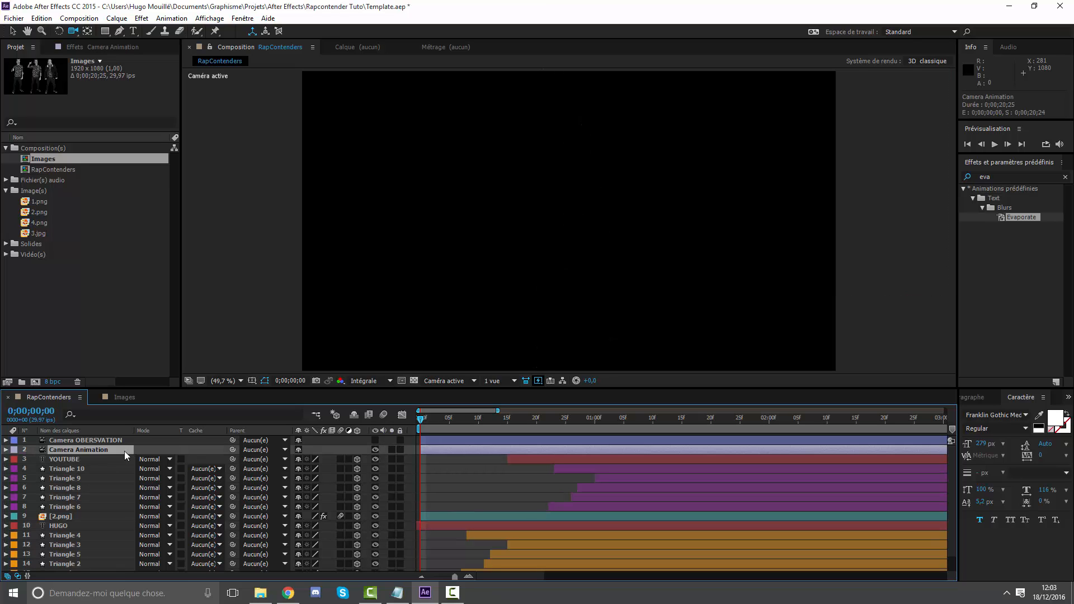
left_click(438, 479)
Step: Preview the intro through Camera Animation from the start to about the one-second mark
key("space")
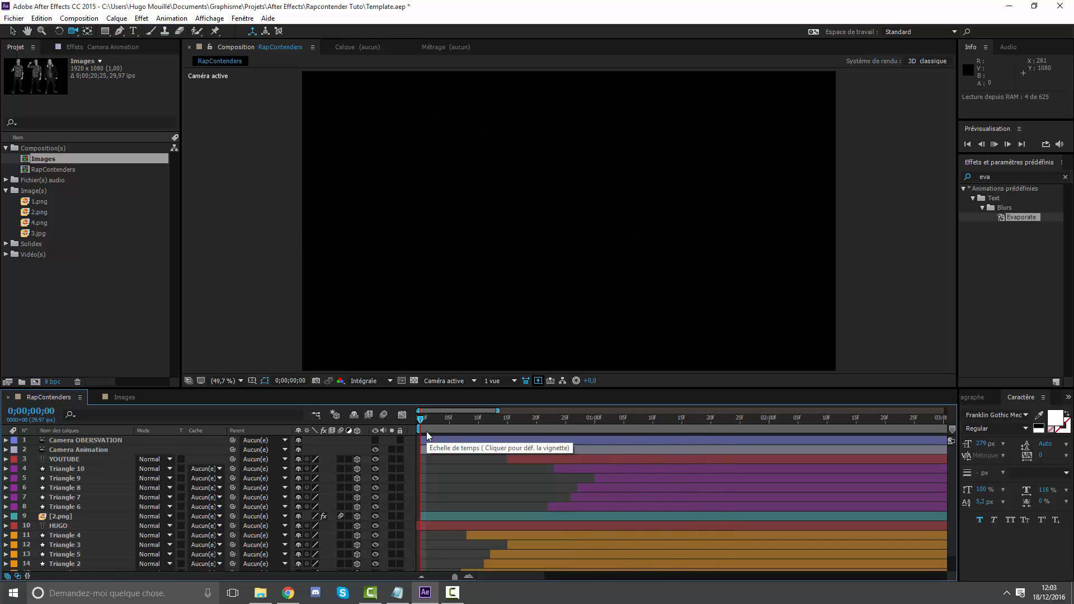
left_click(455, 429)
left_click_drag(470, 427, 593, 388)
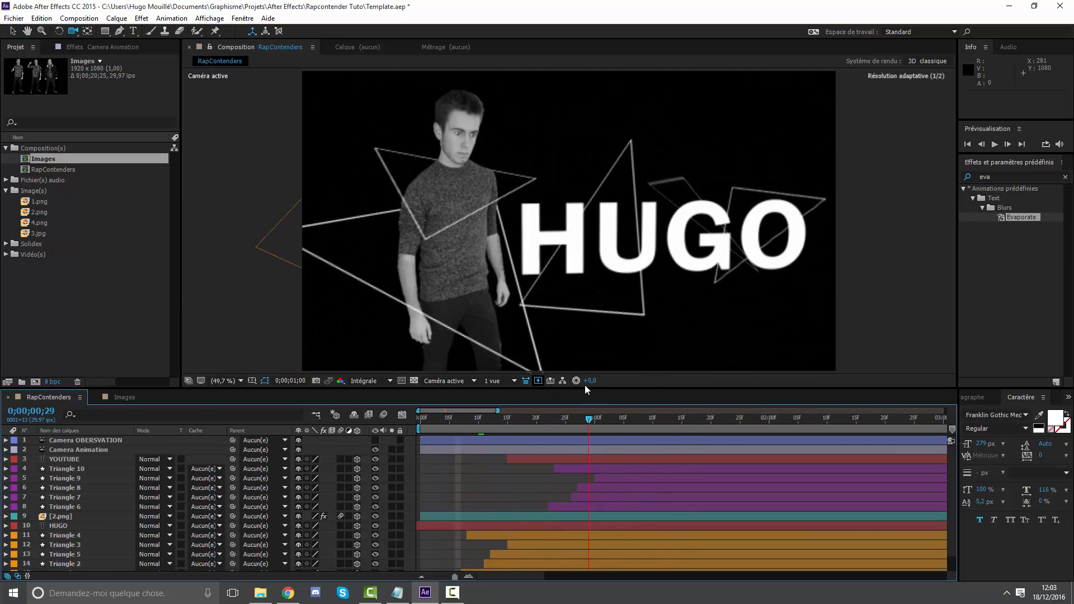
Step: Duplicate Camera Animation's second pair of Point ciblé and Position keyframes at 0;00;02;07
left_click(117, 448)
key("u")
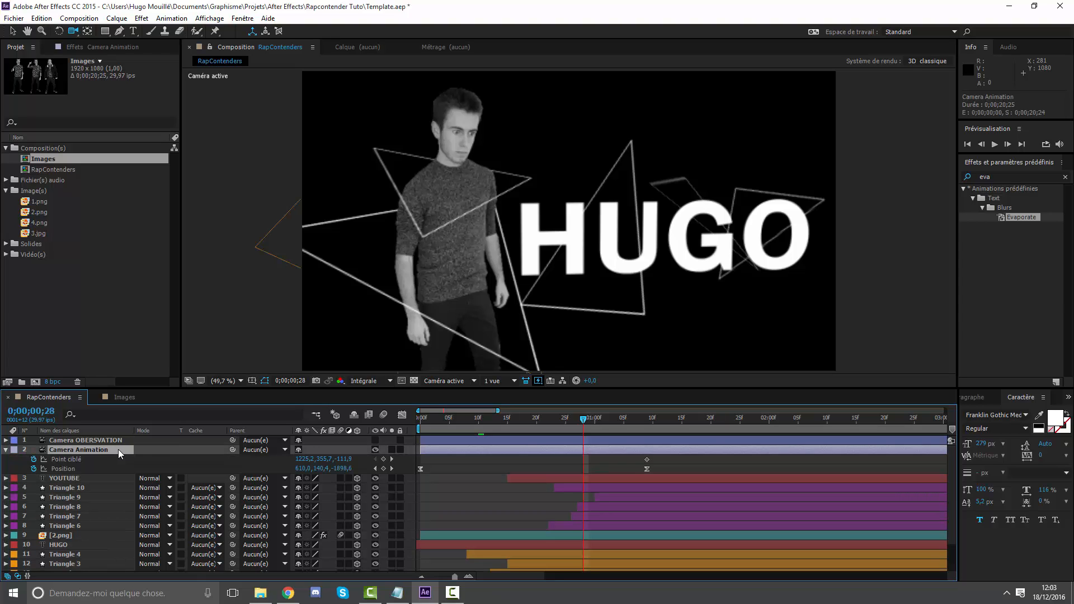
left_click_drag(623, 423, 711, 416)
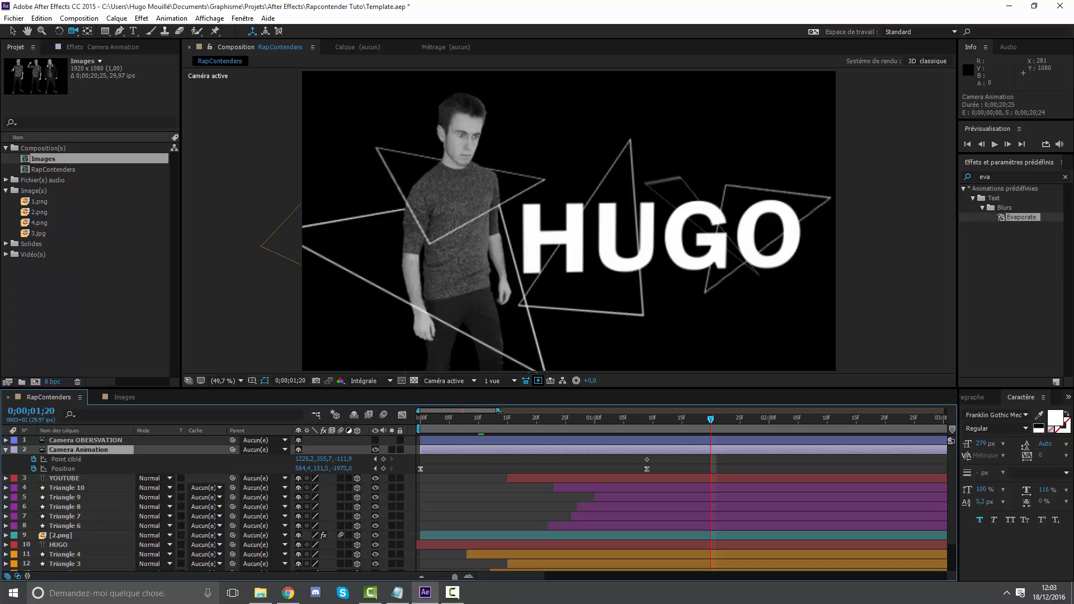
left_click_drag(498, 411, 609, 411)
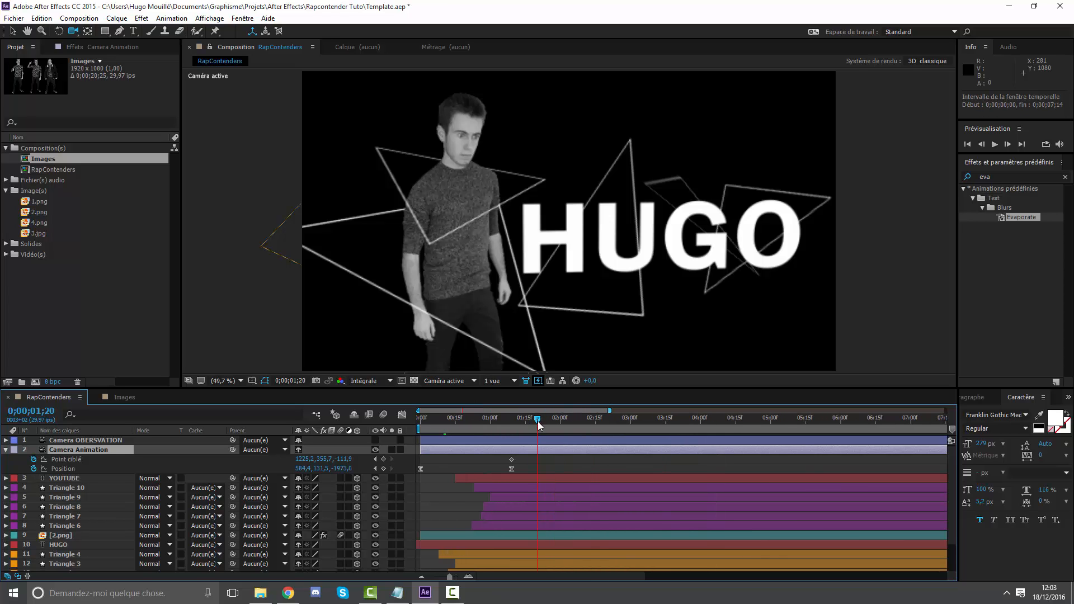
left_click_drag(538, 422, 577, 437)
left_click_drag(526, 472, 508, 459)
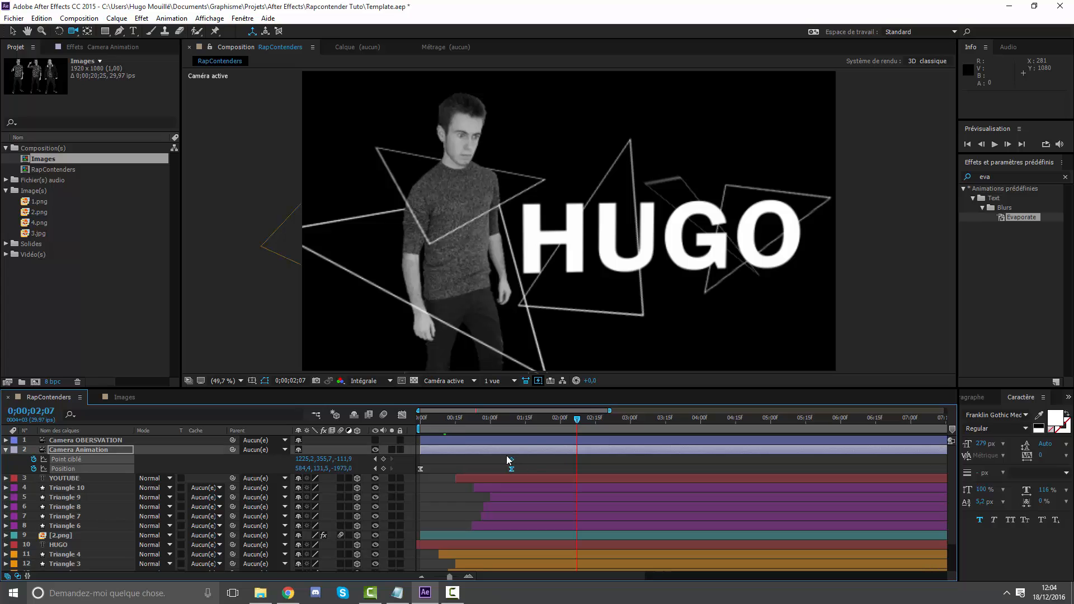
key("ctrl+c")
left_click(546, 469)
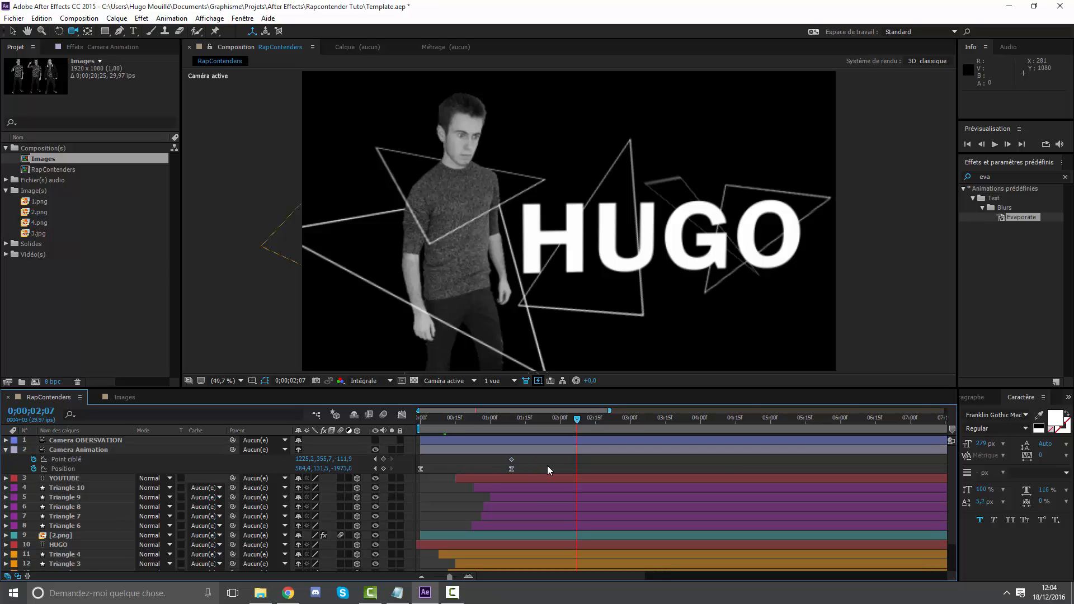
left_click(510, 470)
key("ctrl+c")
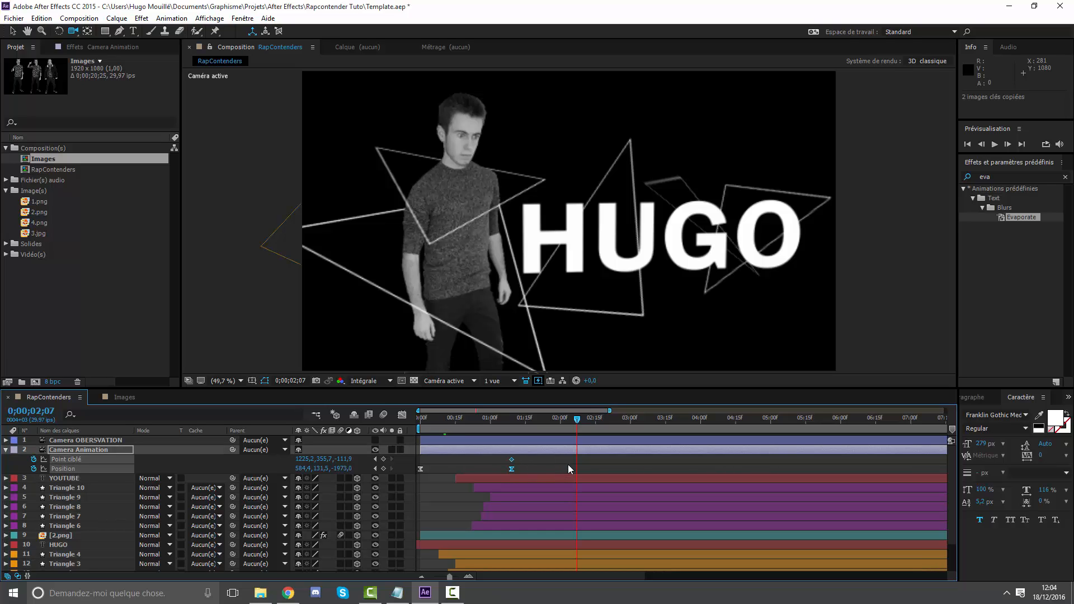
left_click(568, 465)
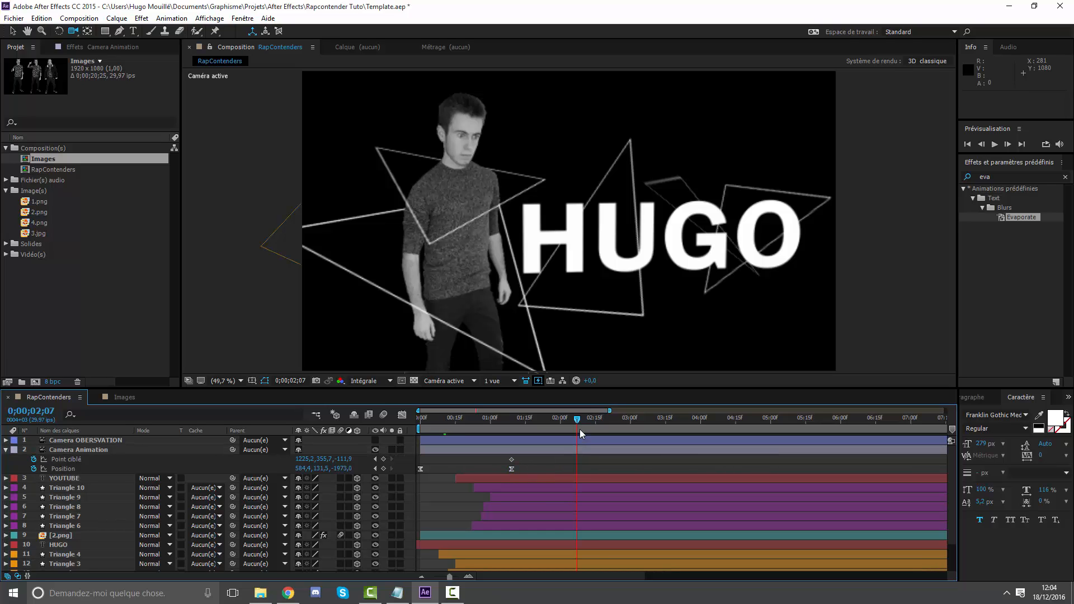
left_click(492, 473)
key("ctrl+v")
Step: Move the copied Point ciblé and Position keyframes of Camera Animation to 0;00;02;13
left_click(562, 464)
mouse_move(579, 428)
left_mouse_down()
mouse_move(429, 435)
mouse_move(557, 428)
left_mouse_up()
left_click(573, 455)
left_click(573, 465)
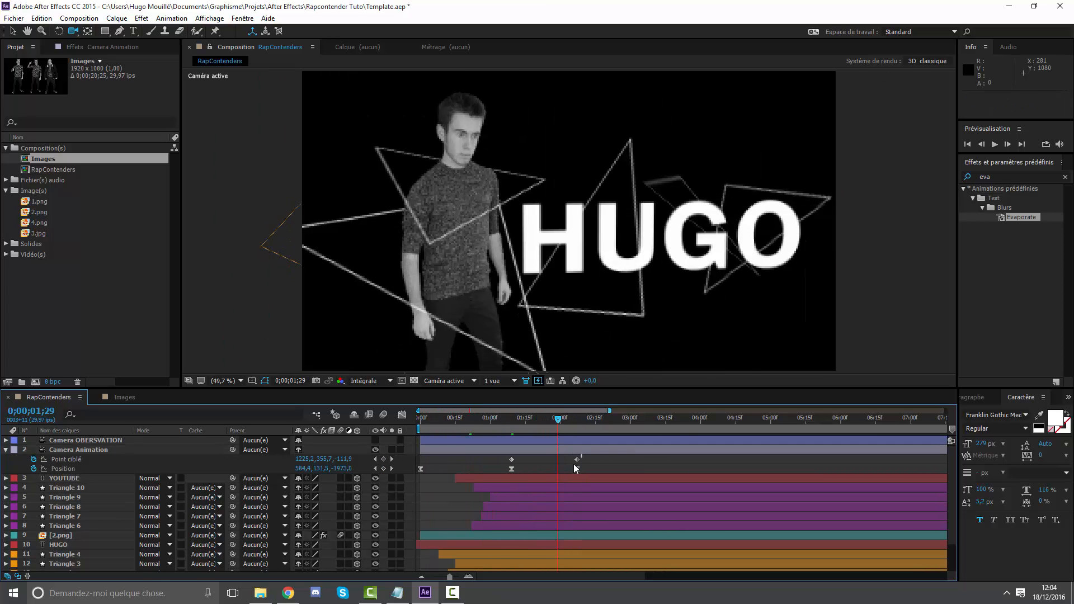
left_click_drag(574, 466, 587, 469)
Step: At 0;00;03;18, move Camera Animation to frame the second image of the man beside the YOUTUBE title, keyframing both camera properties
left_click_drag(555, 421, 514, 422)
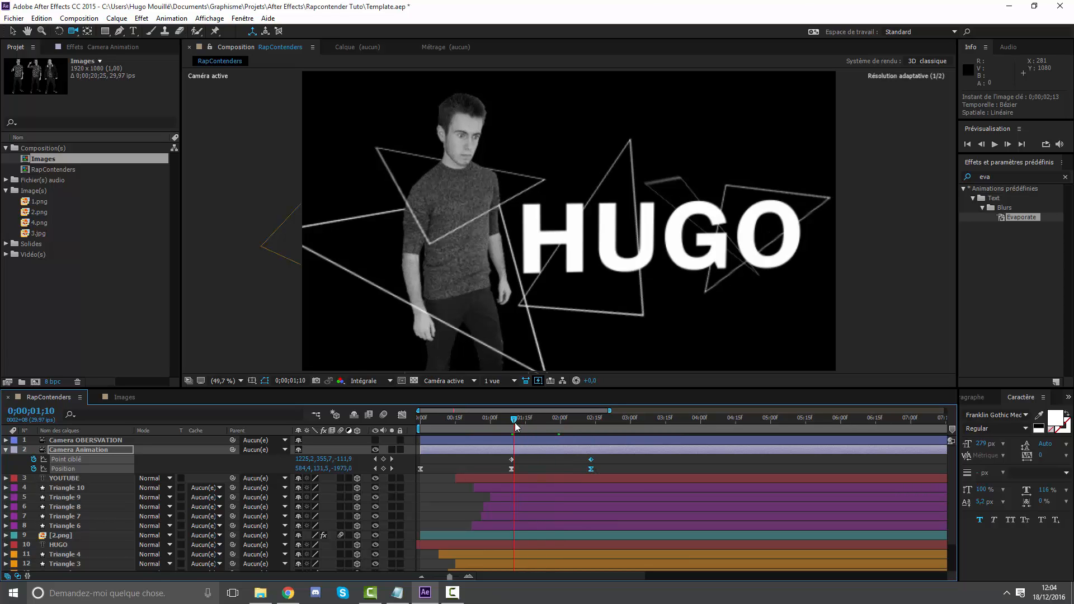
key("Page_Down")
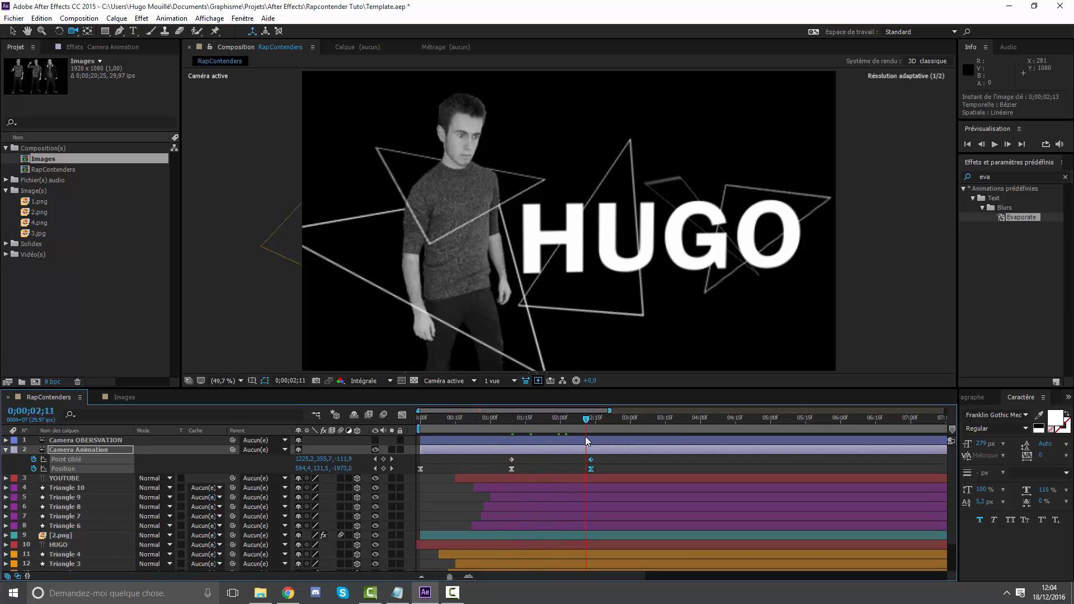
left_click_drag(614, 456, 662, 463)
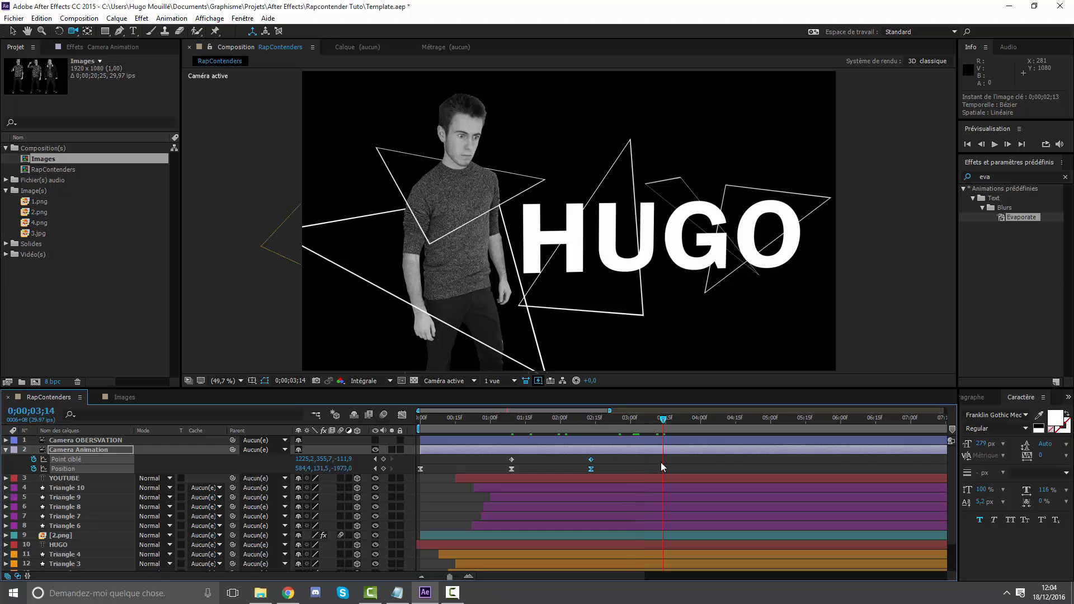
left_click(661, 463)
left_click_drag(665, 422, 674, 425)
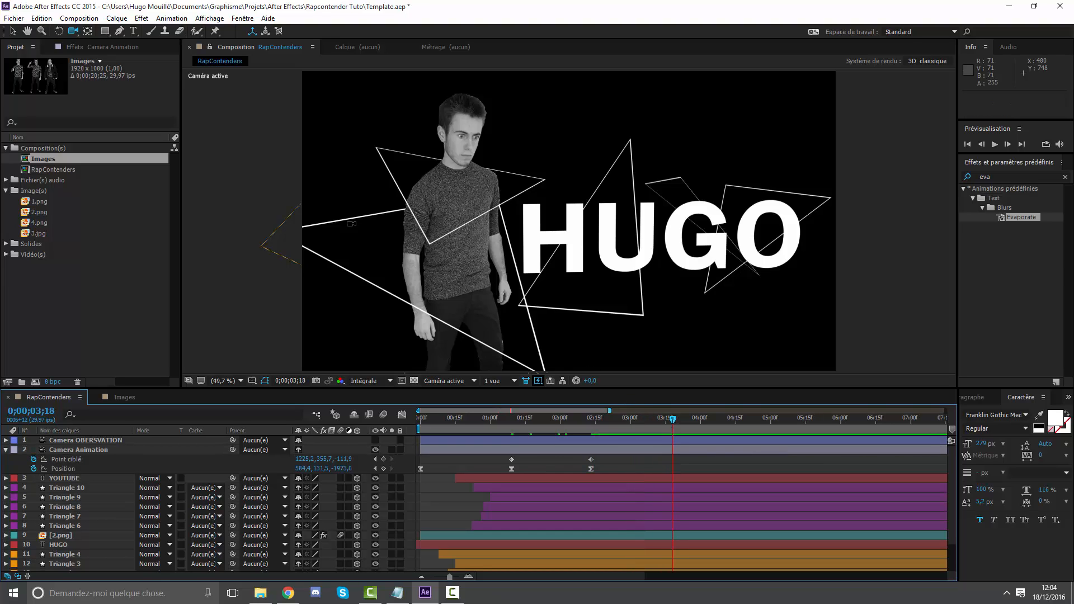
left_click_drag(260, 106, 702, 214)
left_click_drag(696, 213, 626, 324)
Step: Preview the camera travel from HUGO to YOUTUBE from the start of the composition
left_click_drag(637, 417, 338, 422)
key("space")
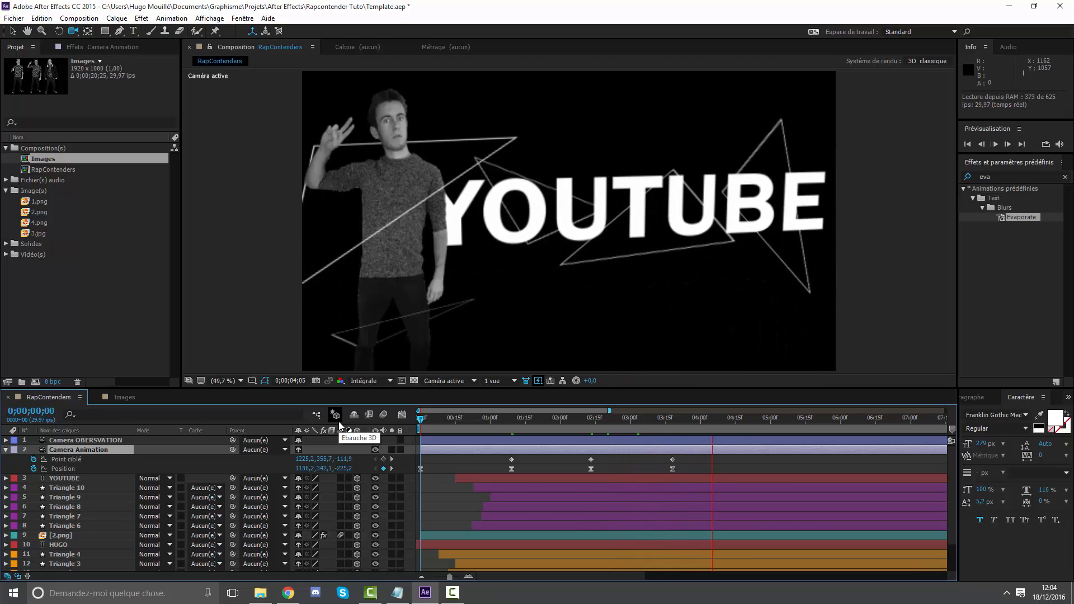
left_click_drag(560, 417, 593, 418)
key("space")
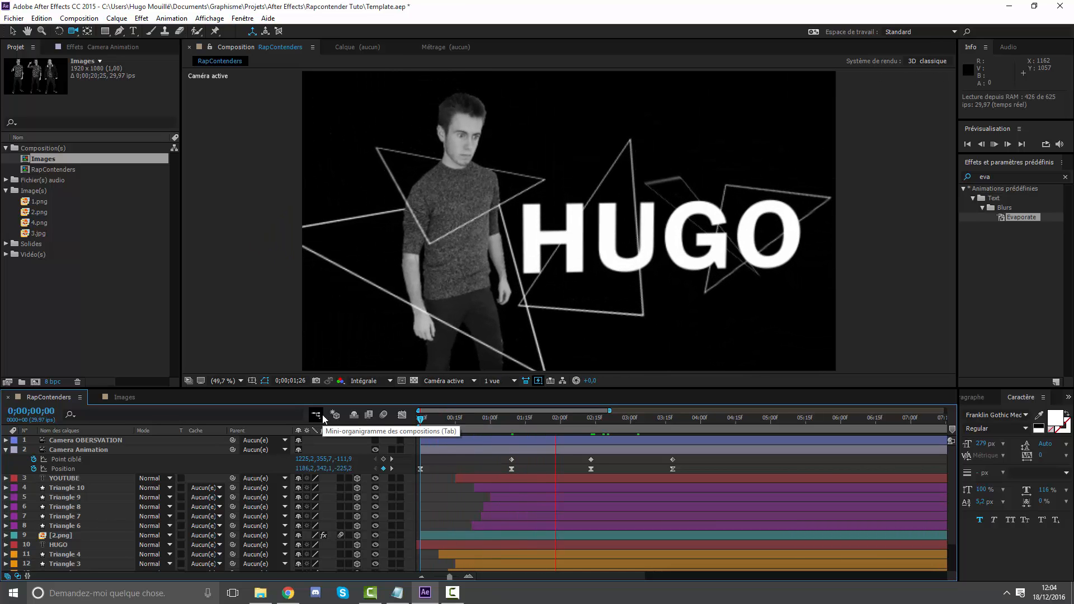
left_click_drag(517, 418, 505, 419)
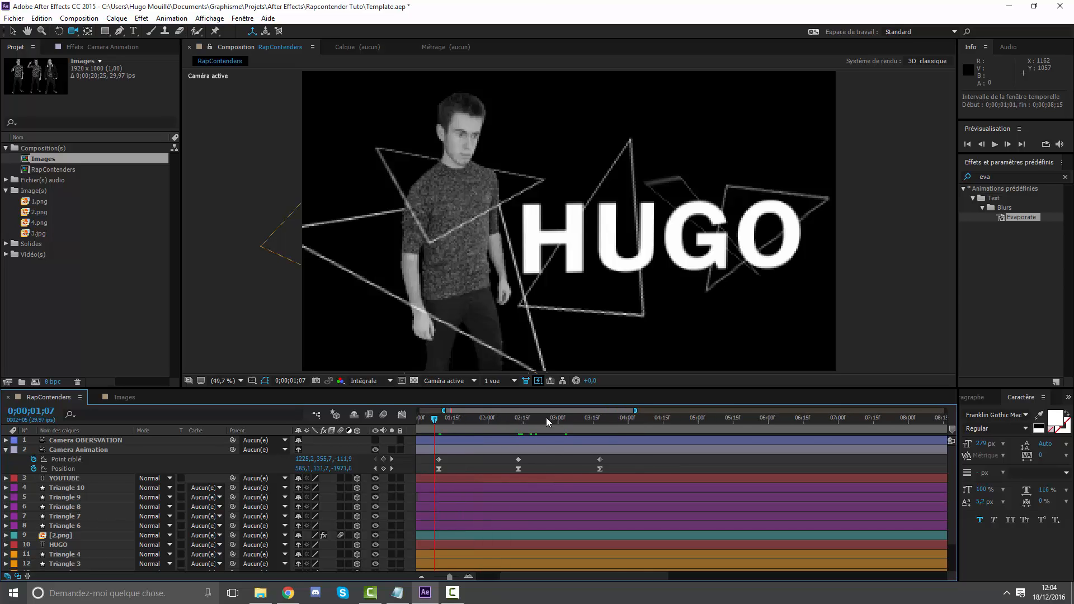
Step: Move Camera Animation's third keyframe pair earlier to 0;00;02;04 and its last pair to about 0;00;03;09
left_click_drag(505, 418, 569, 466)
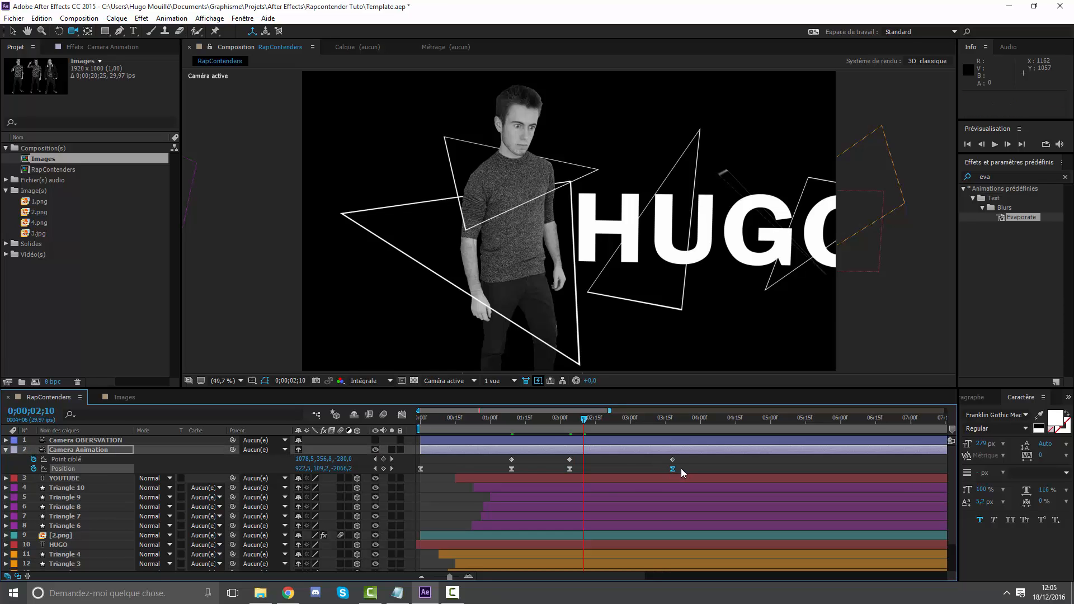
left_click_drag(680, 468, 650, 457)
left_click(650, 454)
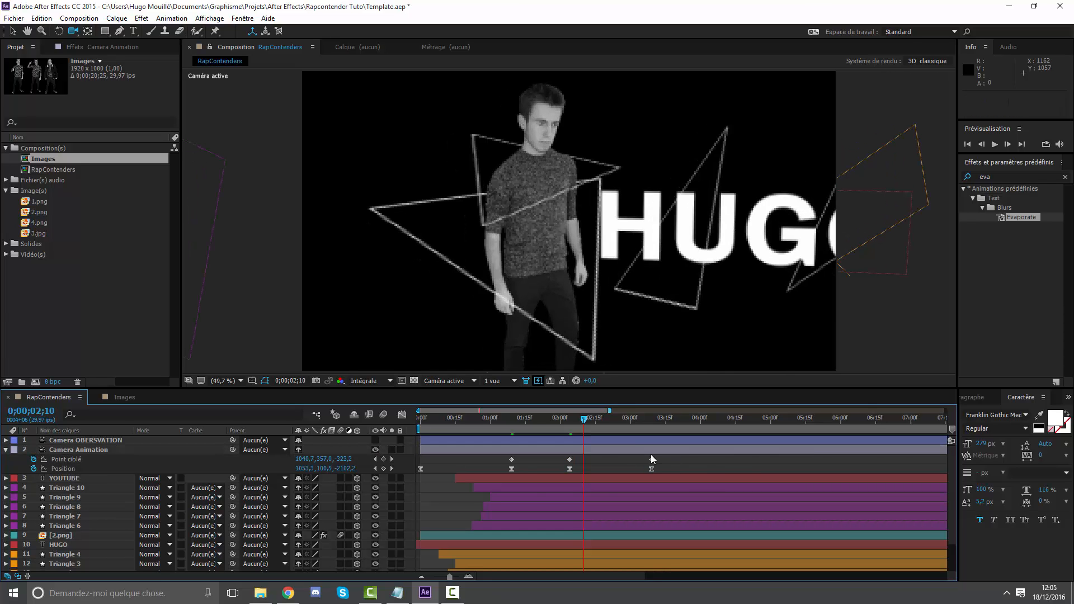
Step: Preview the retimed camera move from the start and inspect the HUGO frame at 0;00;02;03
left_click_drag(582, 419, 317, 419)
key("space")
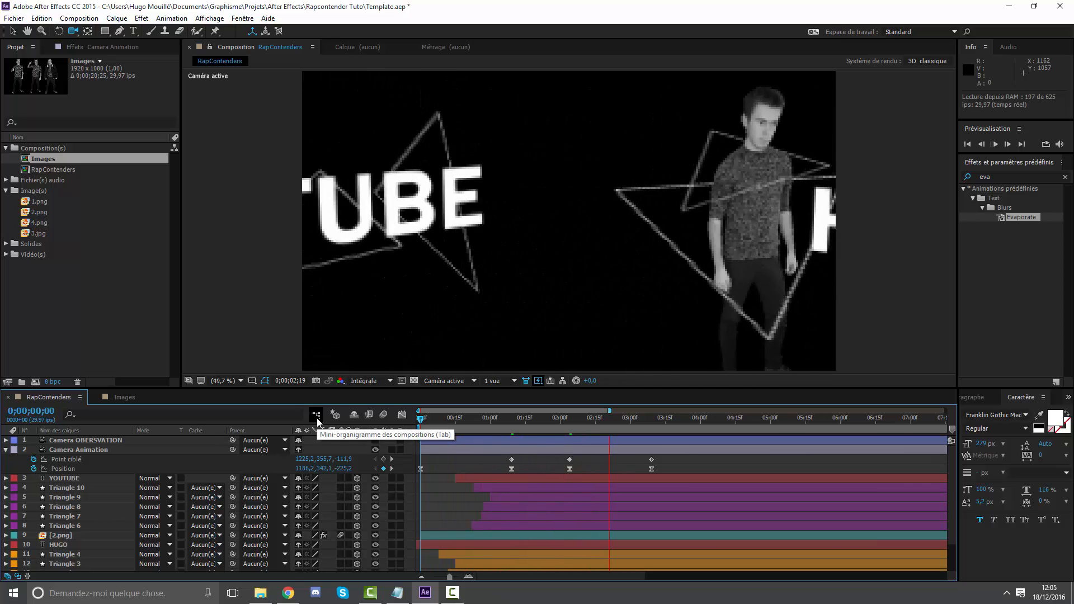
key("space")
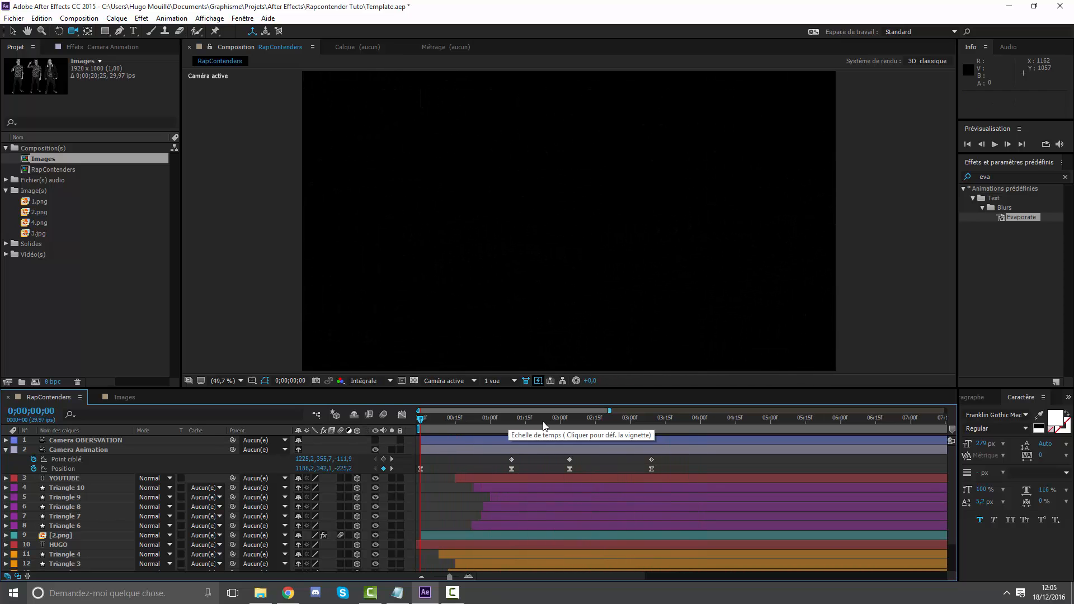
left_click_drag(514, 417, 568, 417)
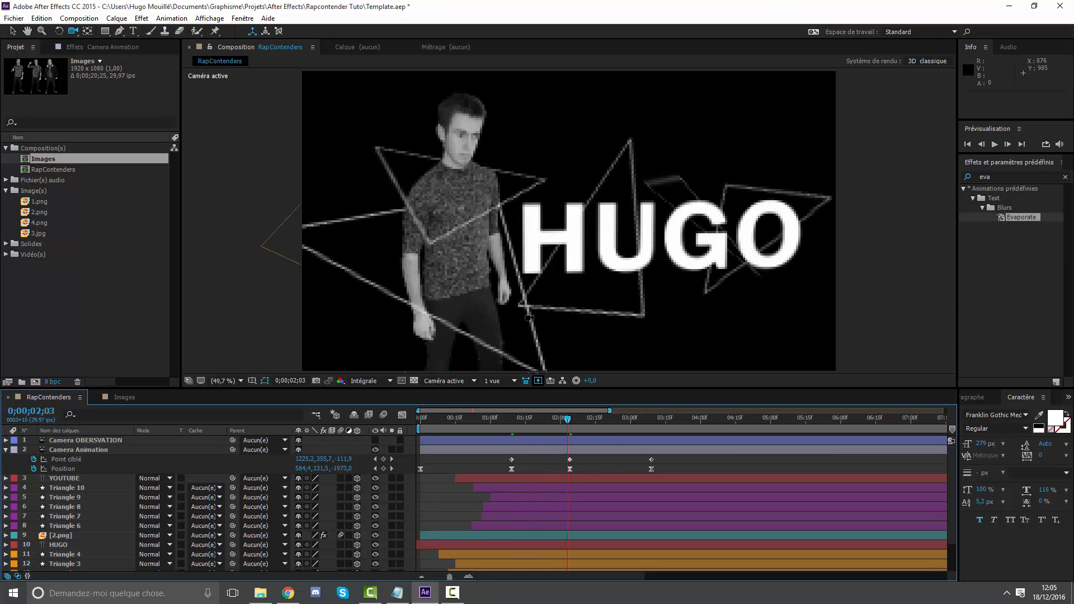
scroll(528, 318, "down", 2)
scroll(532, 264, "up", 8)
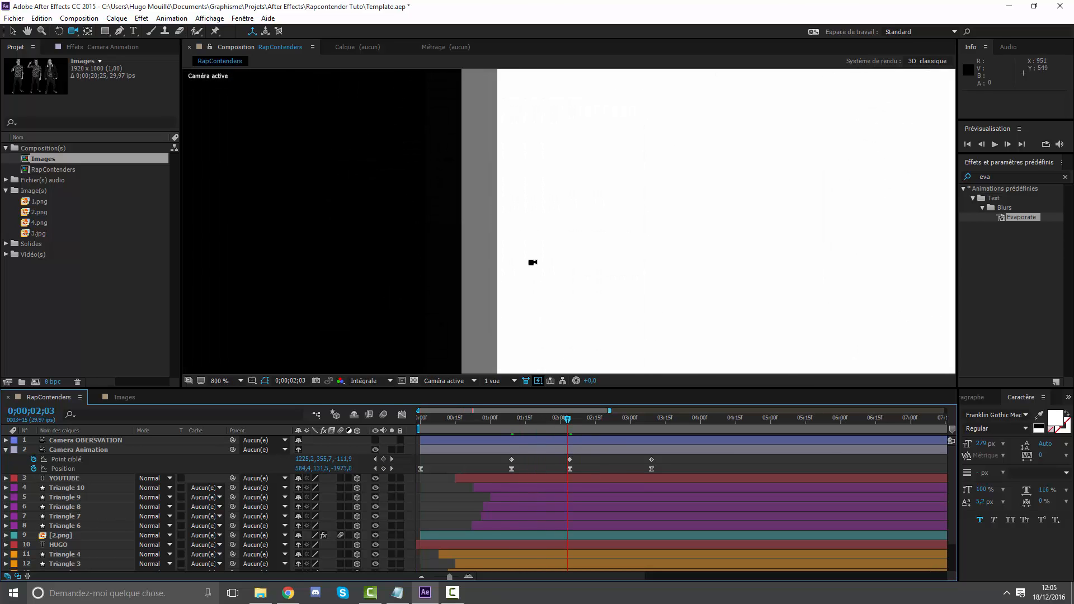
scroll(532, 262, "down", 8)
Step: Collapse the Image(s) and Composition(s) project folders and save the project
left_click(10, 32)
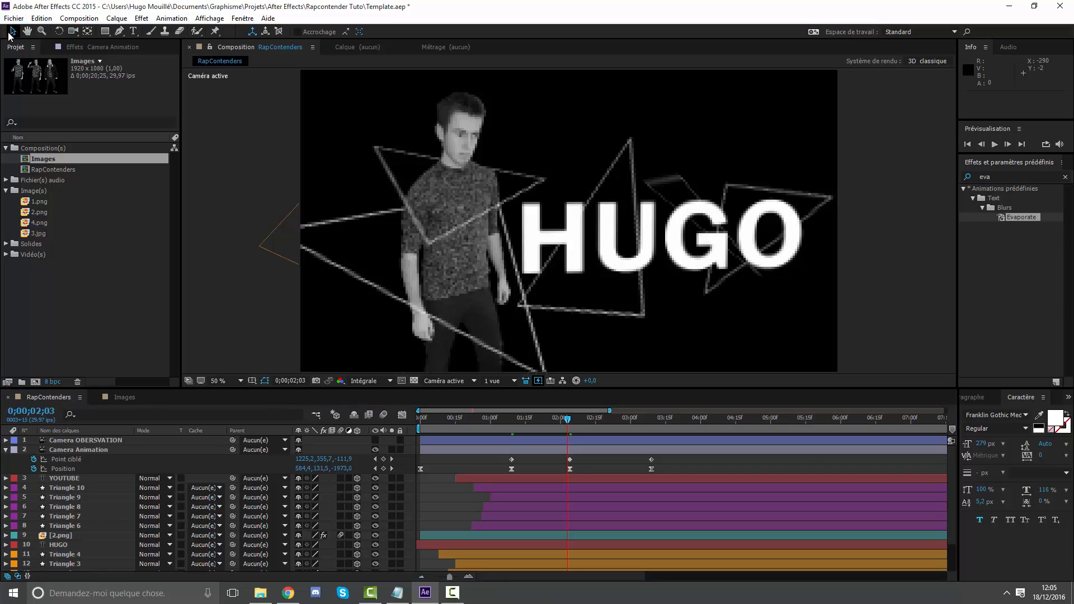
left_click(6, 190)
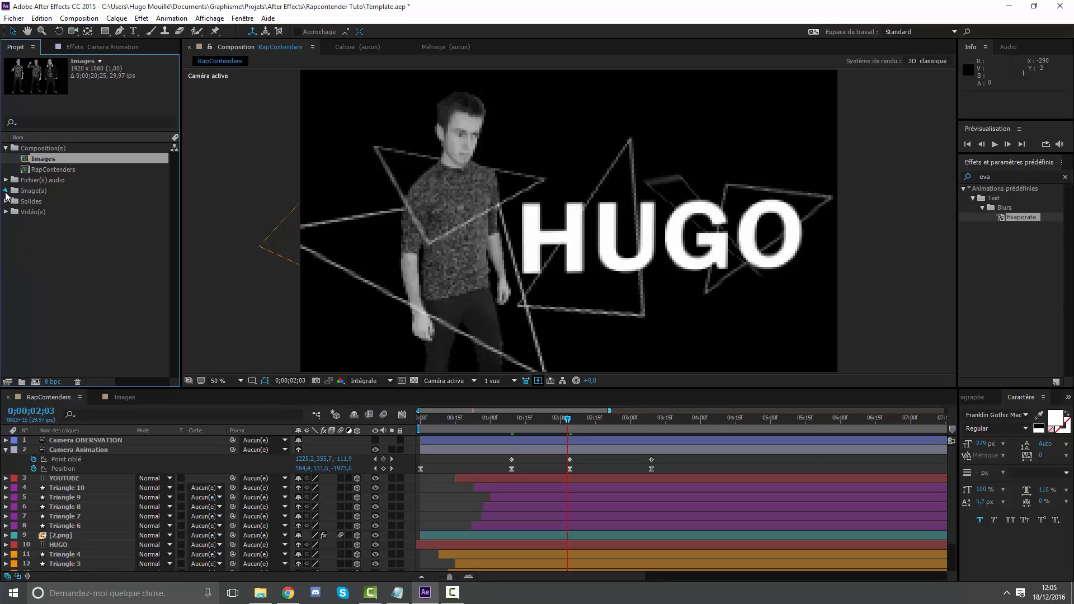
left_click(6, 149)
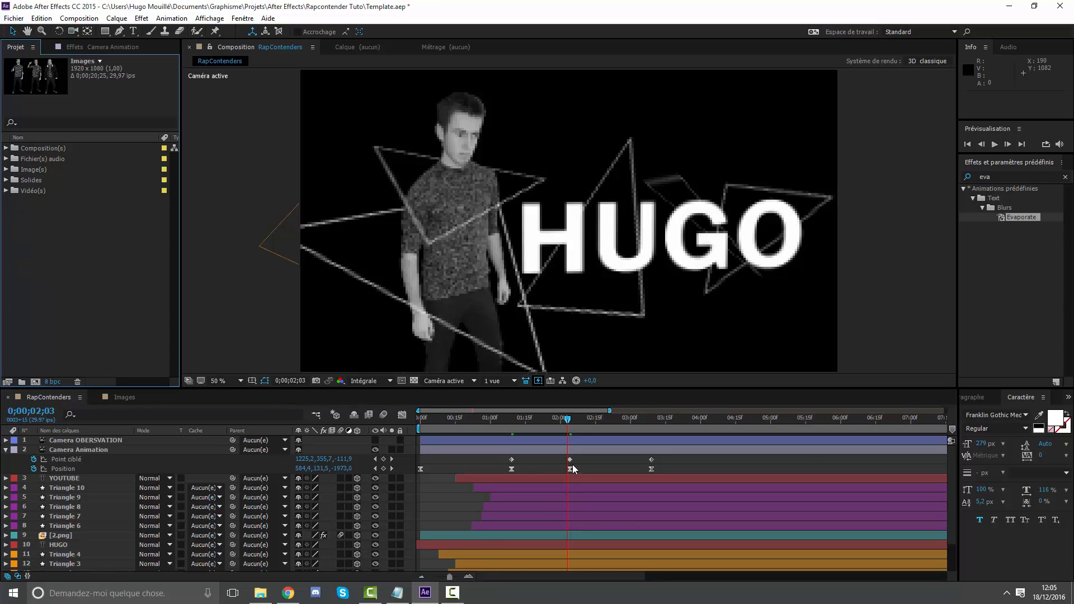
key("ctrl+s")
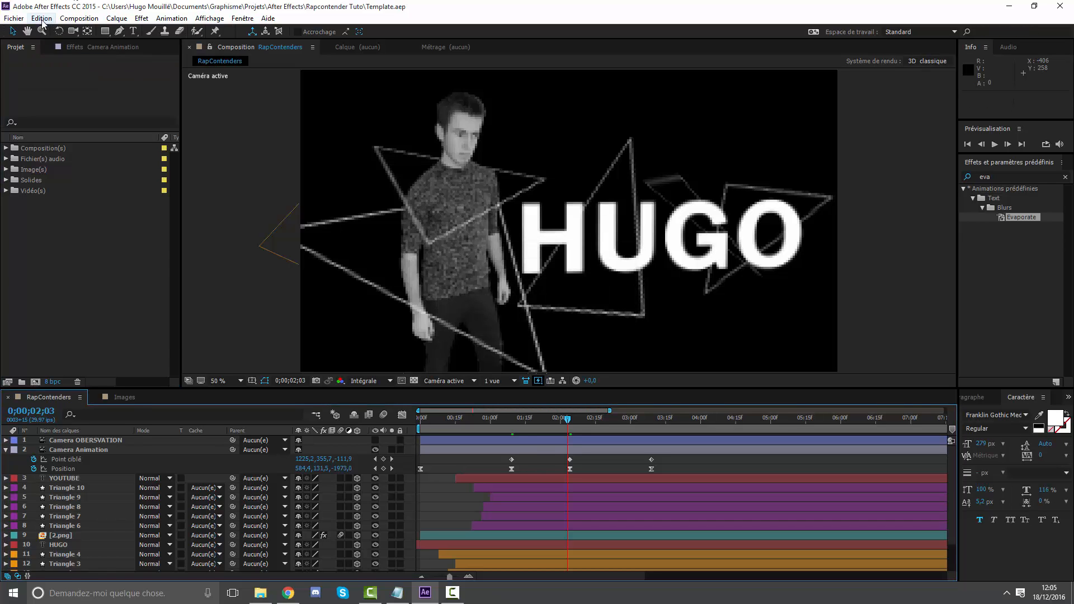
Step: Empty the disk cache in the media and disk cache preferences and accept the dialog
left_click(42, 19)
mouse_move(112, 314)
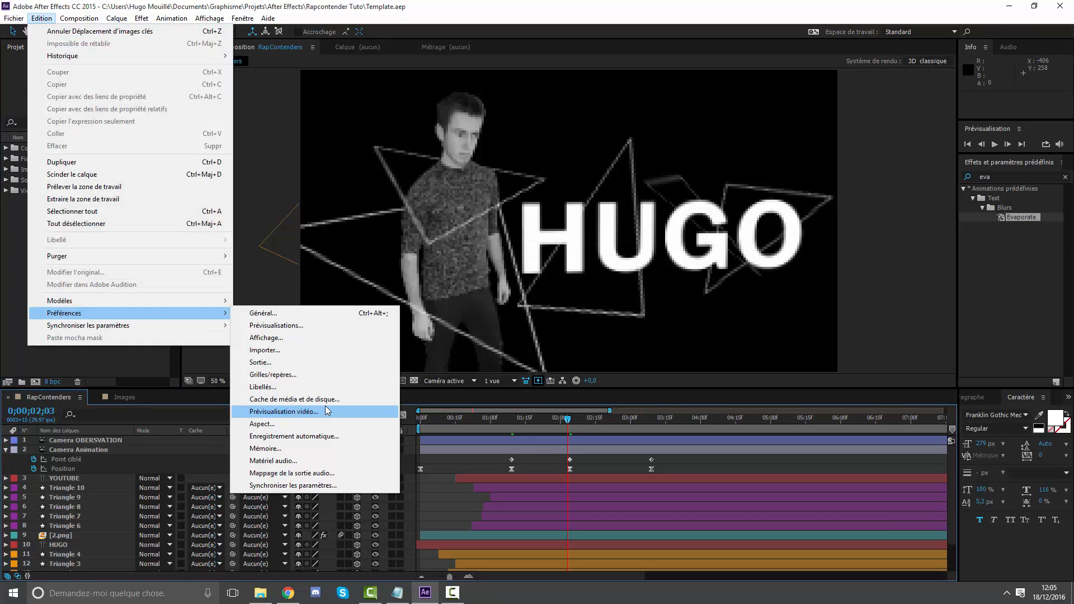
left_click(324, 399)
left_click(314, 150)
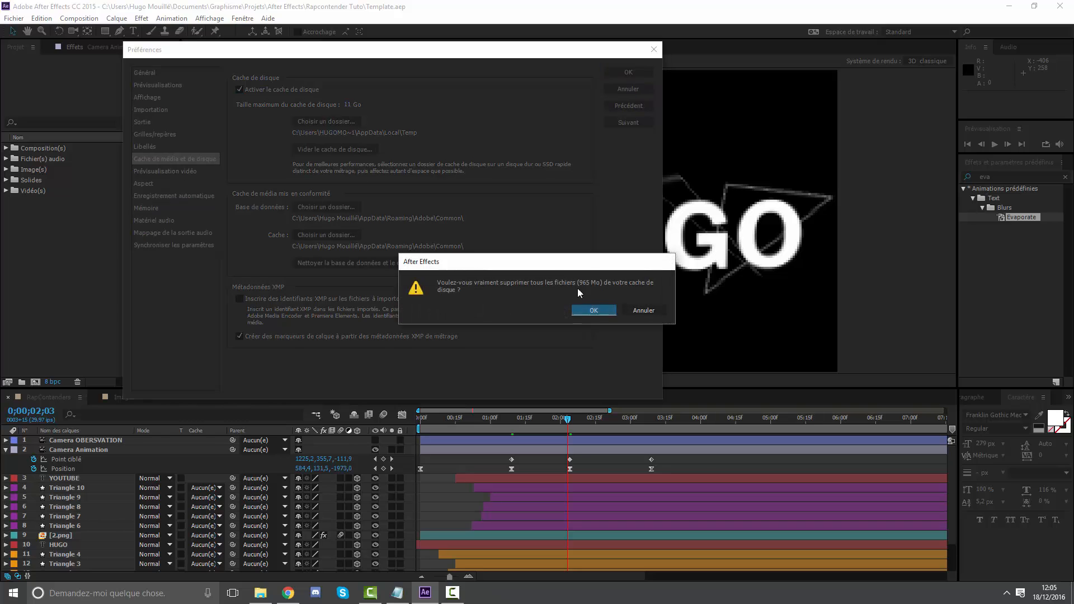
left_click(593, 309)
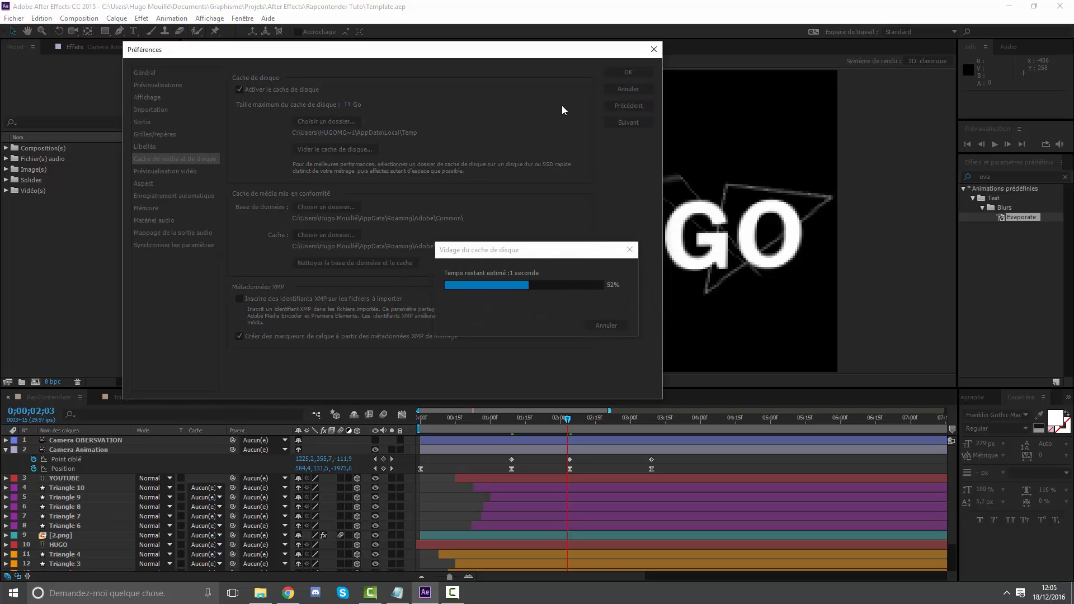
left_click(636, 75)
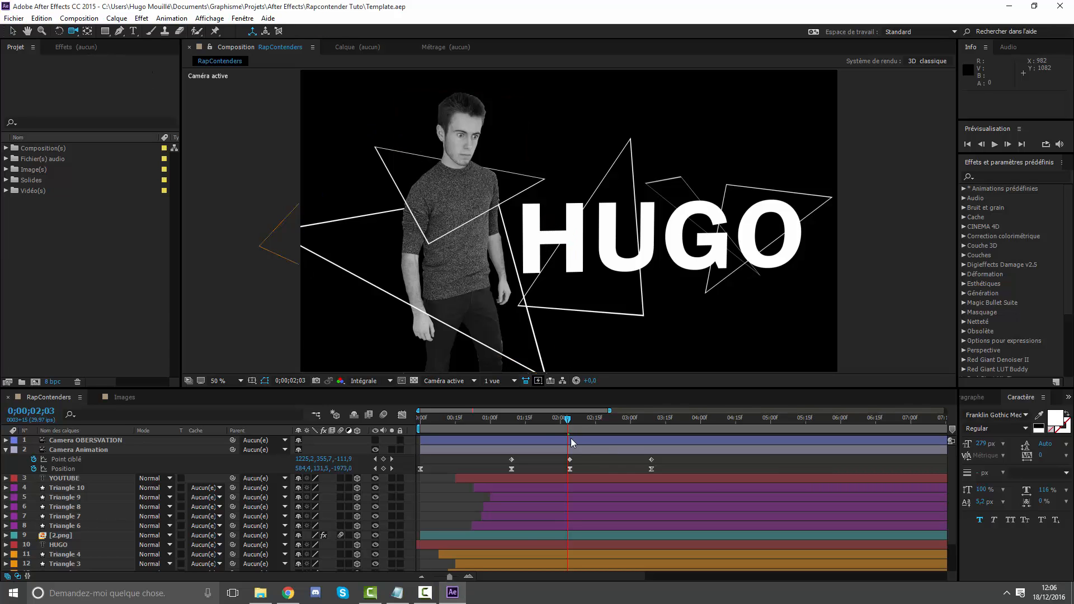
Step: Preview the intro from the start through the YOUTUBE shot and check the transition around 0;00;02;04
key("space")
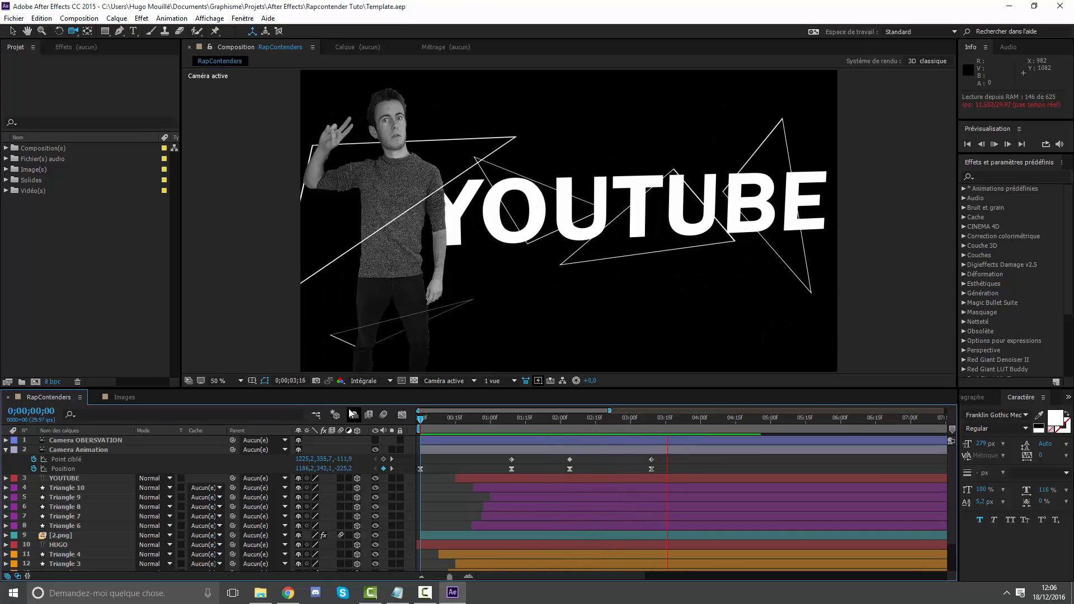
key("space")
left_click_drag(490, 426, 569, 435)
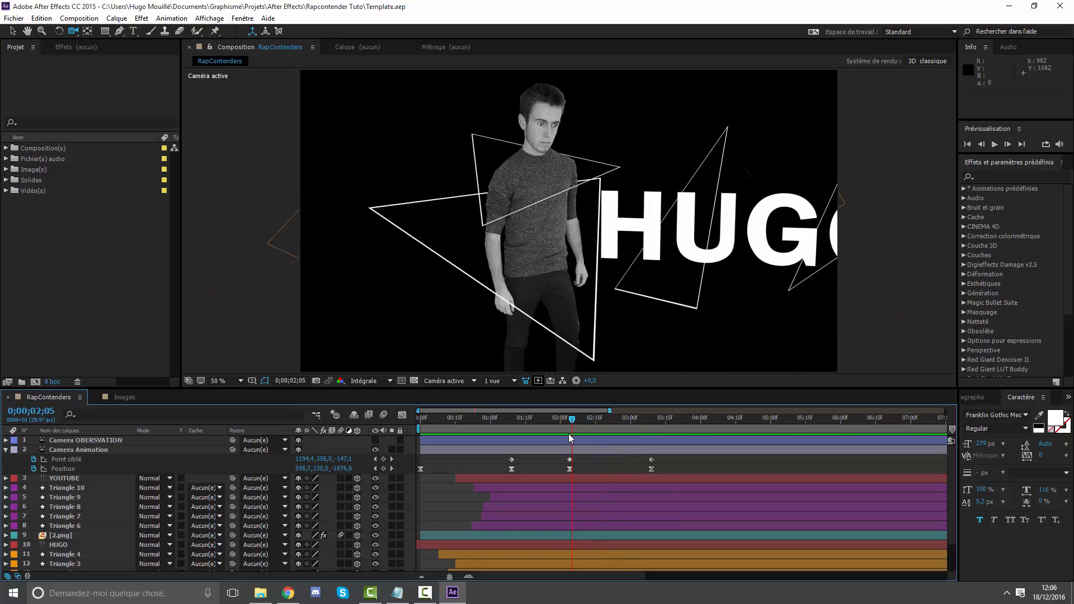
Step: Apply Easy Ease to Camera Animation's Position keyframes from 0;00;02;04 onward and lengthen the last keyframe's incoming handle for a fast start and slow finish
left_click(404, 415)
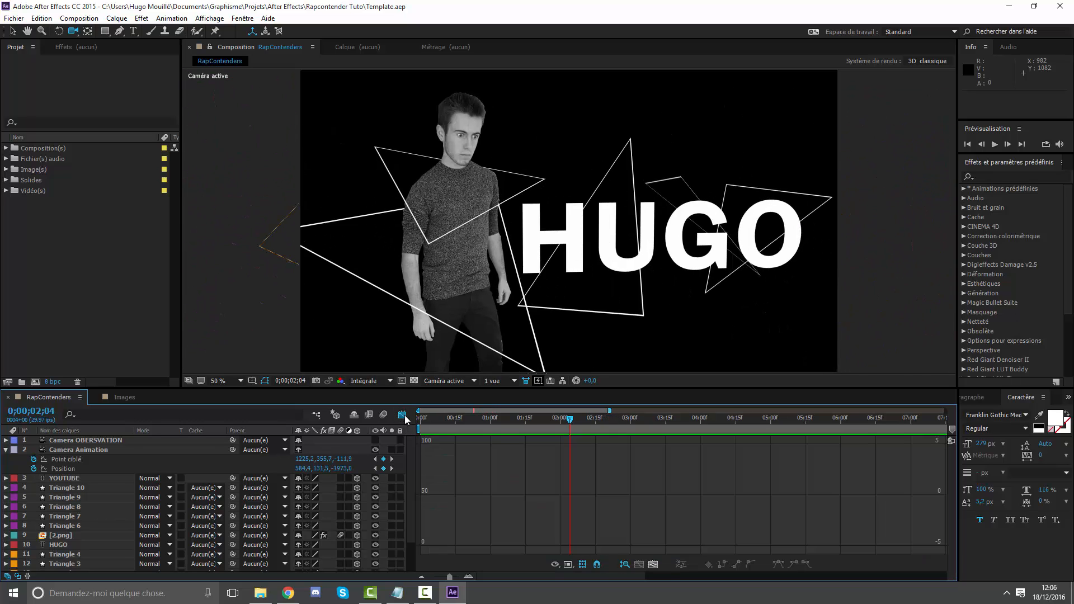
left_click(59, 471)
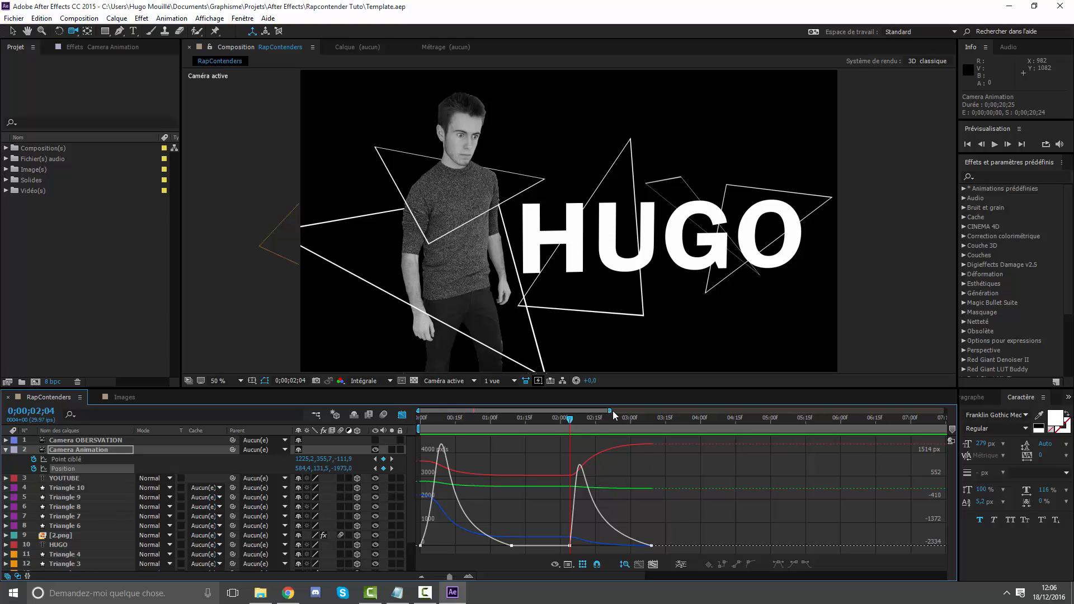
left_click_drag(611, 411, 536, 281)
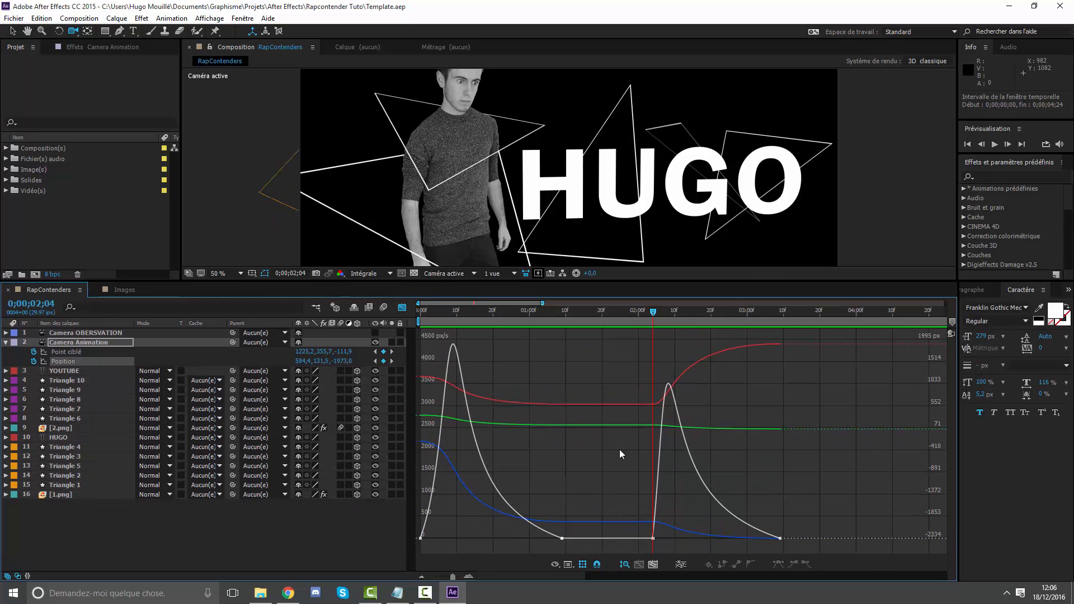
left_click(577, 539)
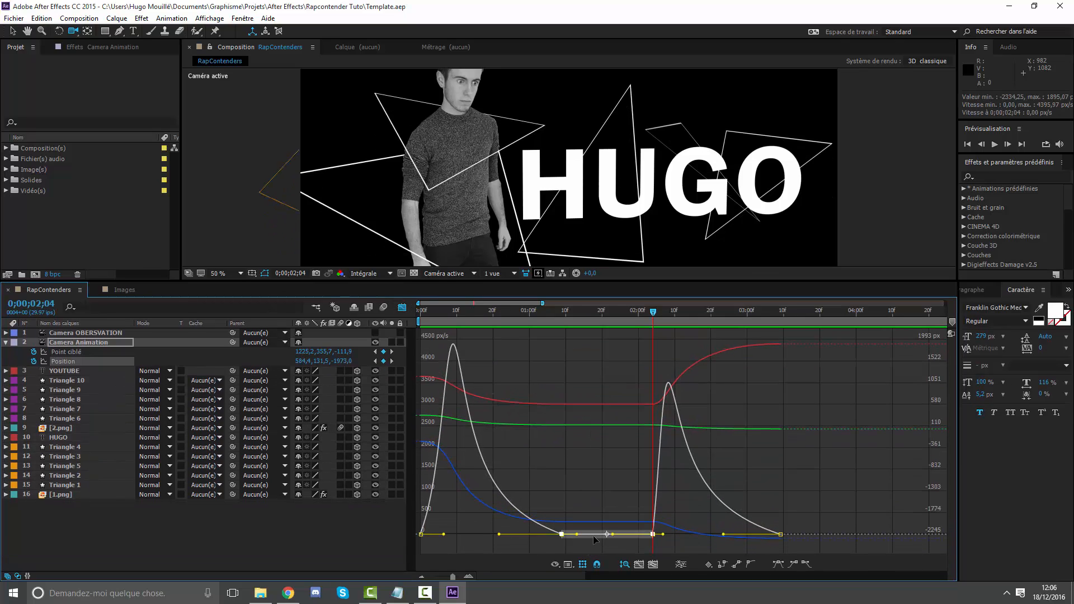
left_click(687, 435)
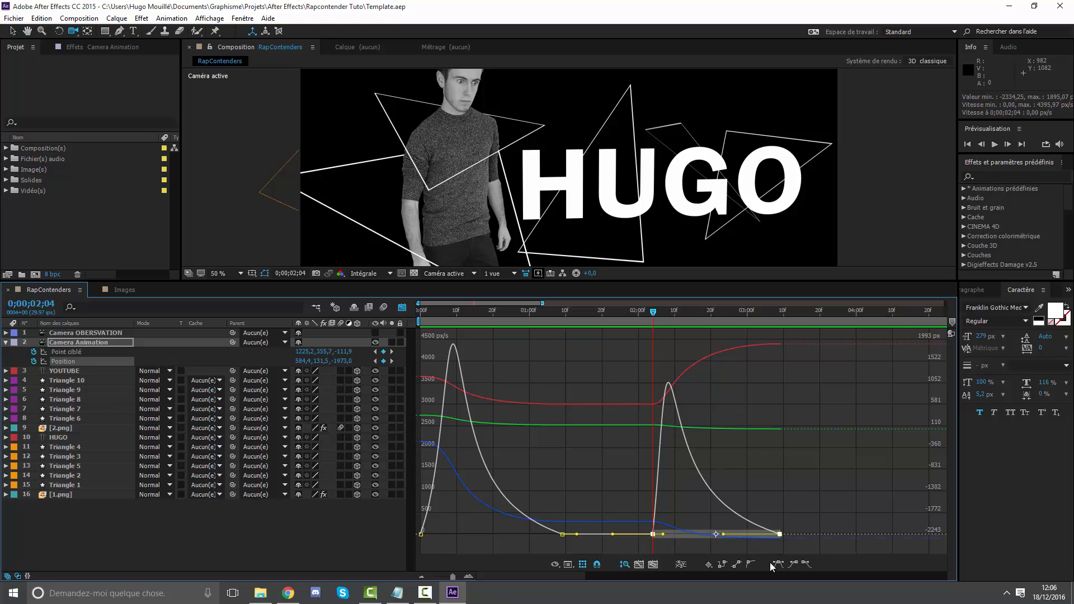
mouse_move(750, 511)
left_mouse_down()
mouse_move(720, 462)
mouse_move(718, 498)
left_mouse_up()
double_click(719, 498)
mouse_move(655, 313)
left_mouse_down()
mouse_move(771, 336)
mouse_move(655, 324)
left_mouse_up()
left_click(777, 565)
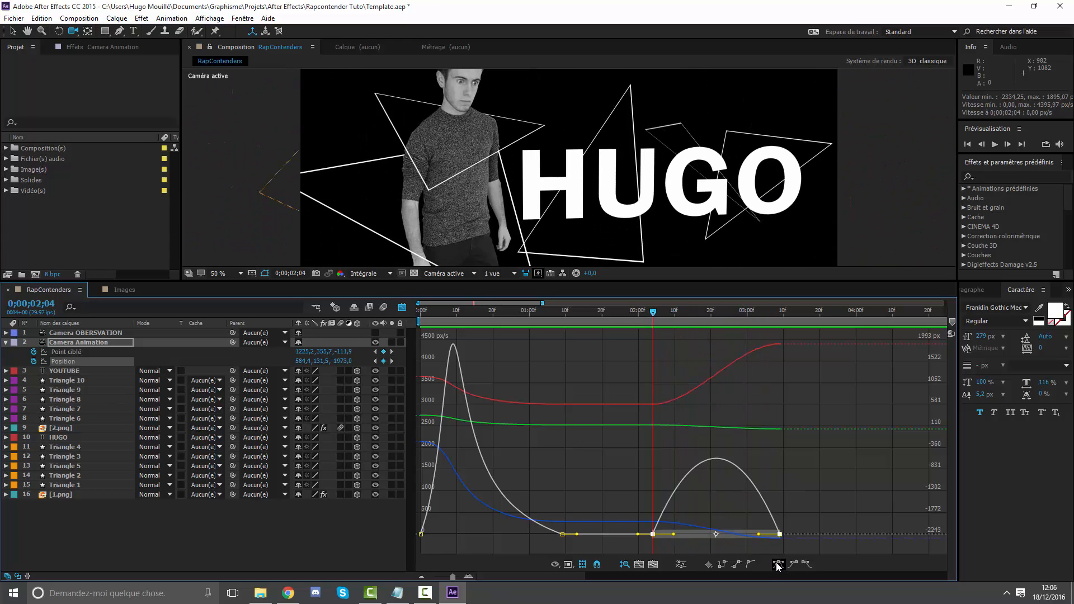
left_click_drag(756, 538, 720, 547)
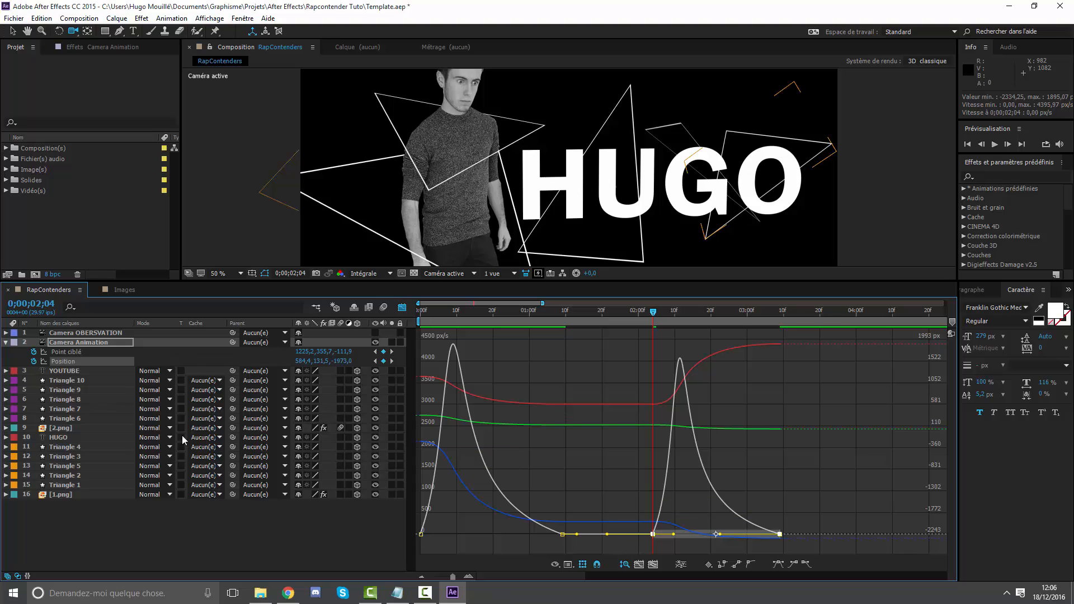
Step: Apply Easy Ease to Camera Animation's last two Point ciblé keyframes, lengthen the final incoming handle, and return to the enlarged composition and layer-bar view
left_click(70, 351)
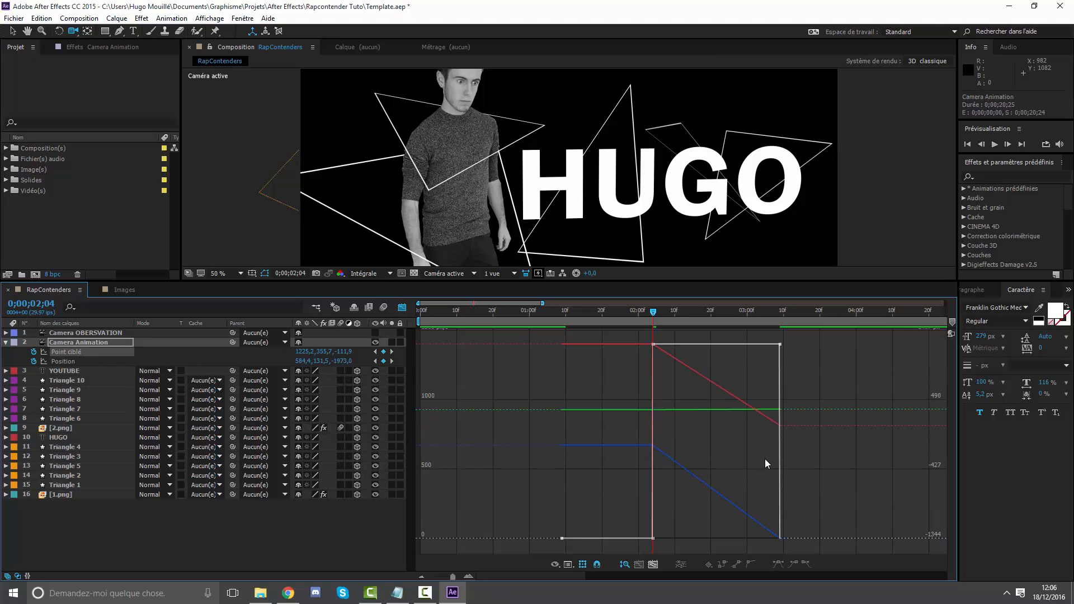
left_click(781, 459)
left_click(780, 566)
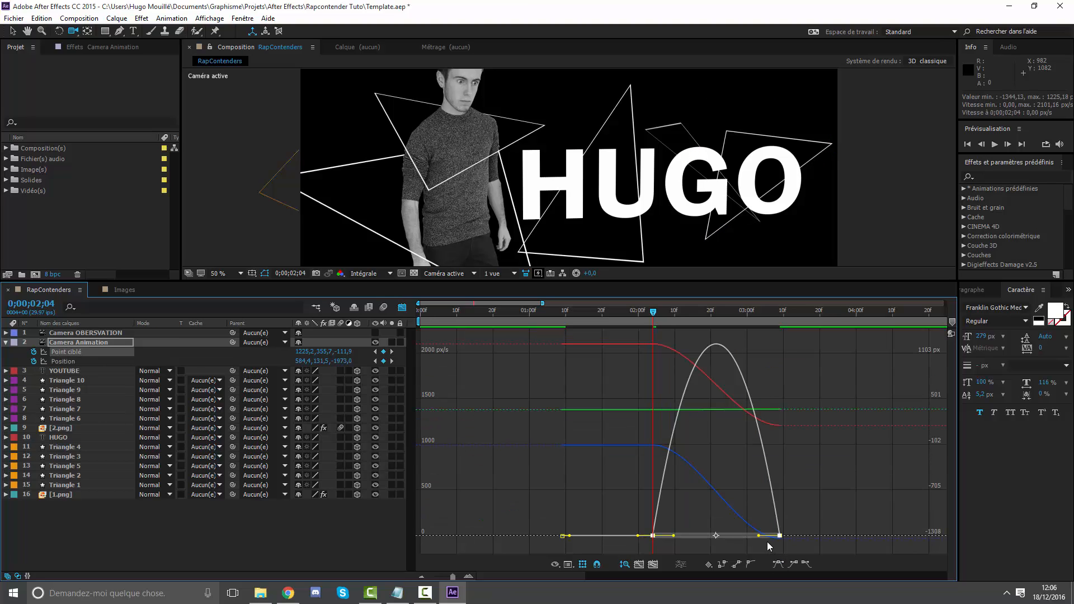
left_click_drag(758, 537, 728, 537)
left_click(402, 308)
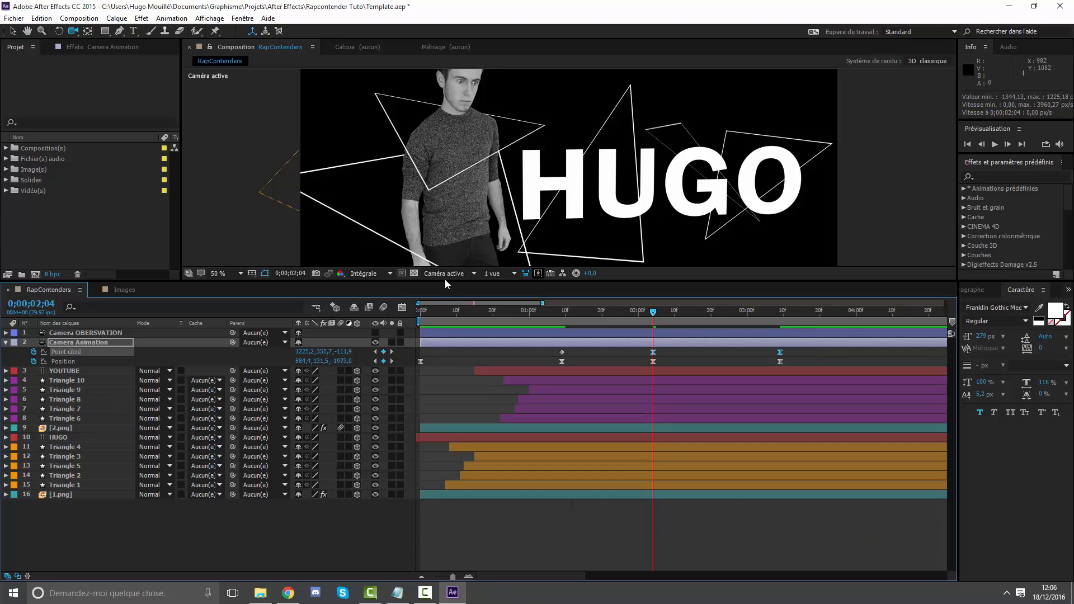
left_click_drag(445, 280, 460, 371)
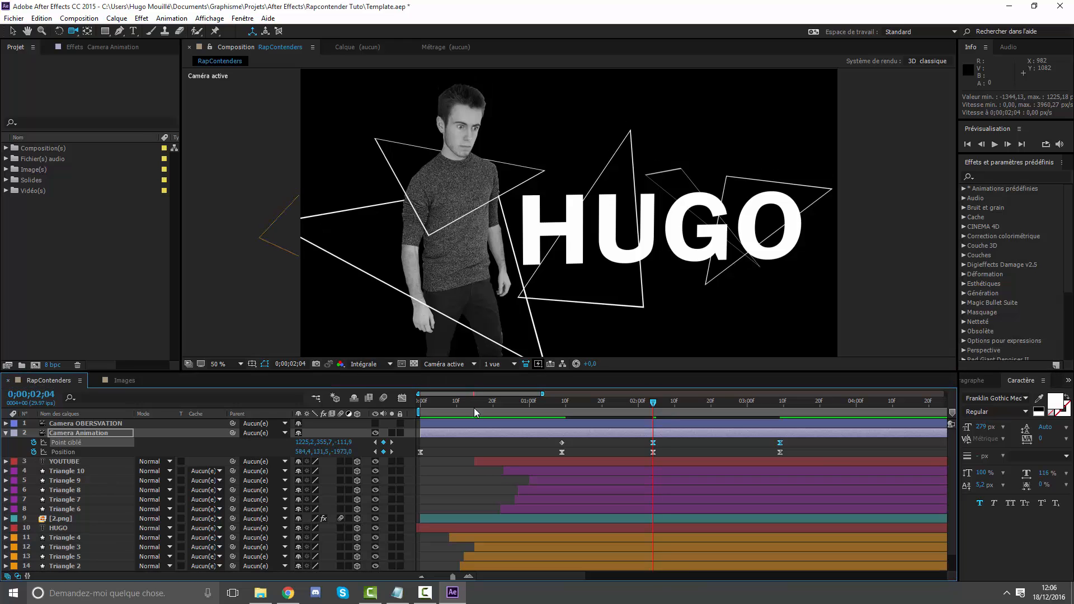
Step: Preview the intro from the start to check the eased camera move into the YOUTUBE shot
key("Home")
key("space")
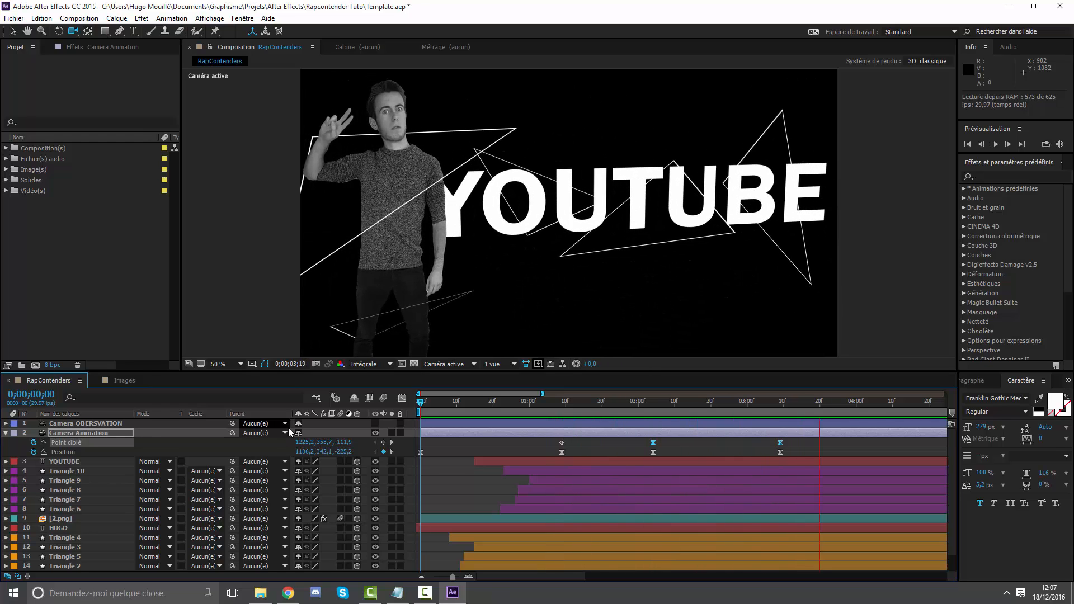
key("space")
Step: Delay the YOUTUBE text and Triangle 6 to 10 layers together so that YOUTUBE starts at 0;00;02;07
left_click_drag(420, 402, 729, 386)
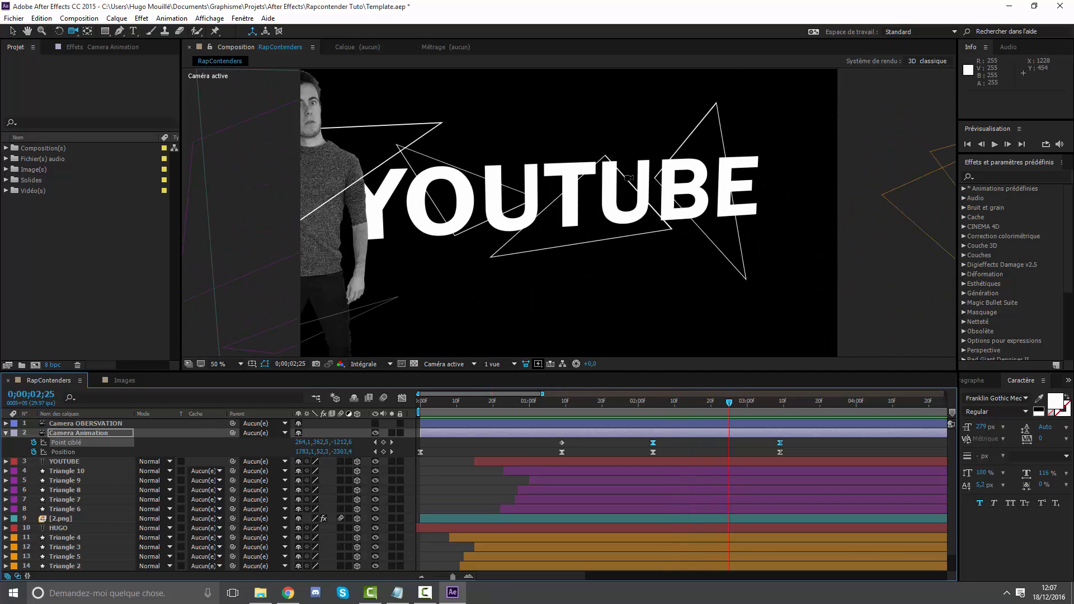
left_click(616, 460)
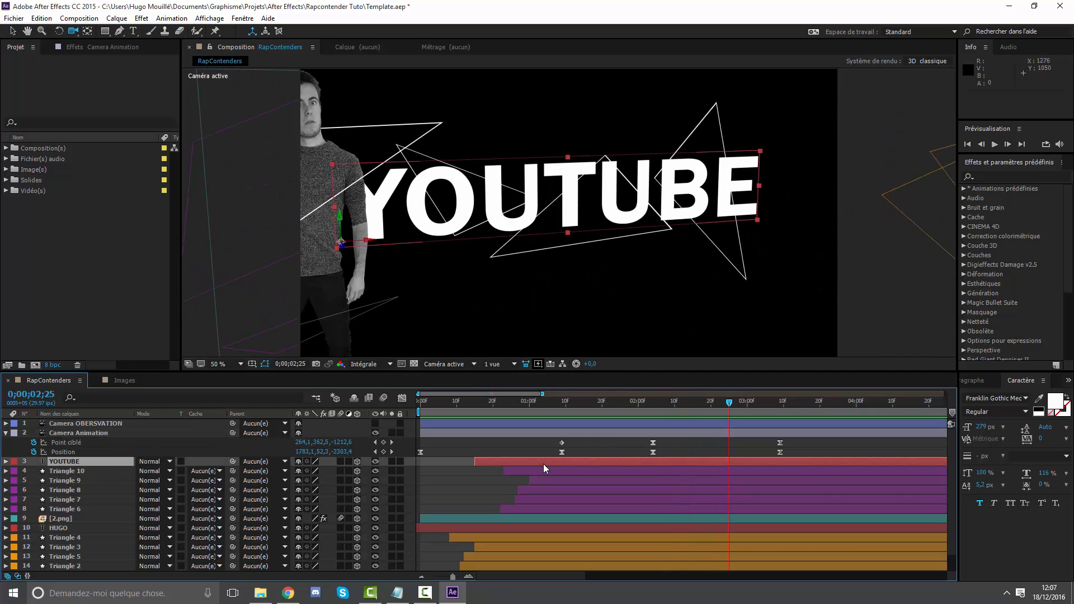
left_click(540, 508, "shift")
left_click_drag(524, 465, 713, 460)
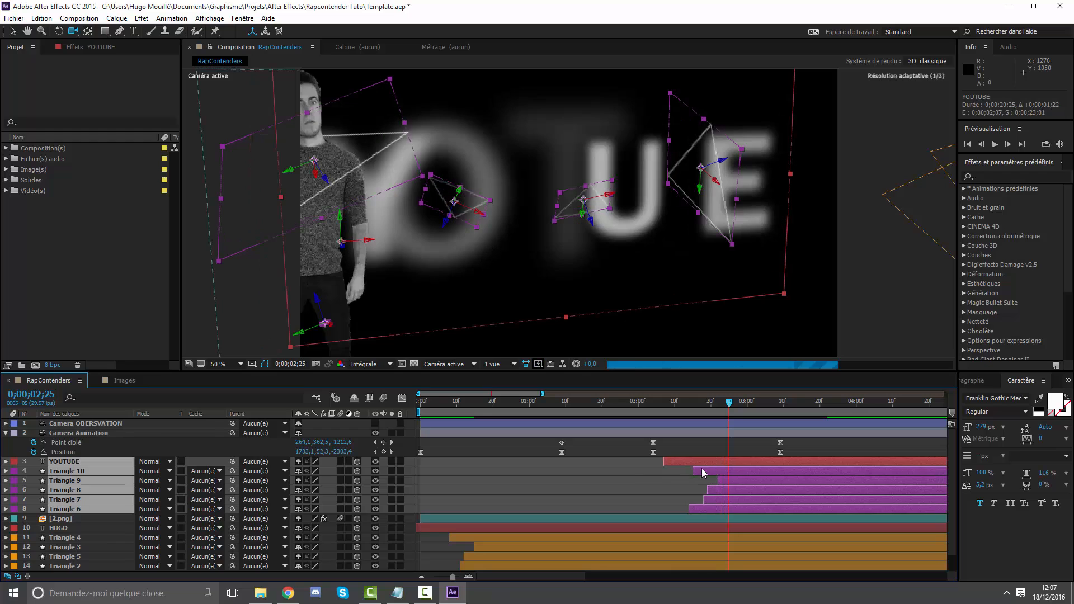
left_click(689, 448)
Step: Preview the delayed YOUTUBE reveal from the start, check the HUGO shot, and collapse the Camera Animation layer's properties
left_click_drag(656, 402, 351, 418)
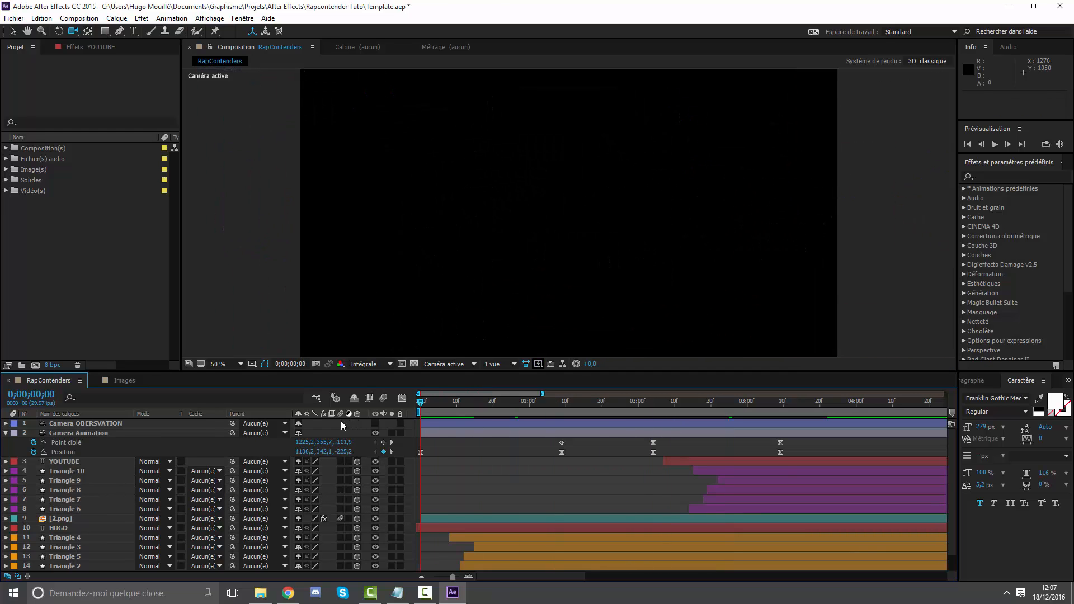
key("space")
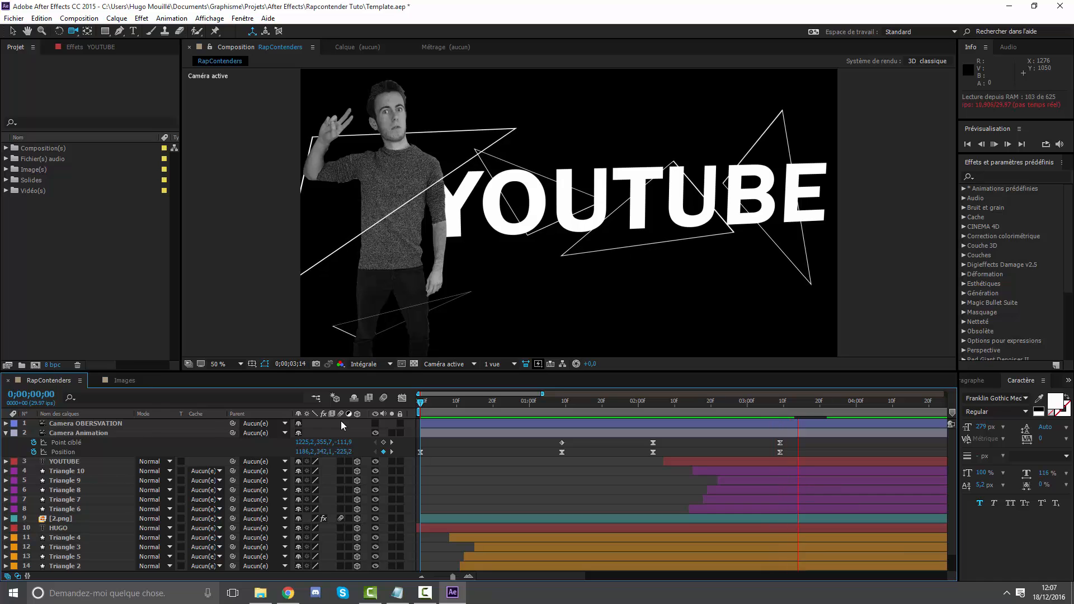
left_click_drag(435, 405, 384, 412)
key("space")
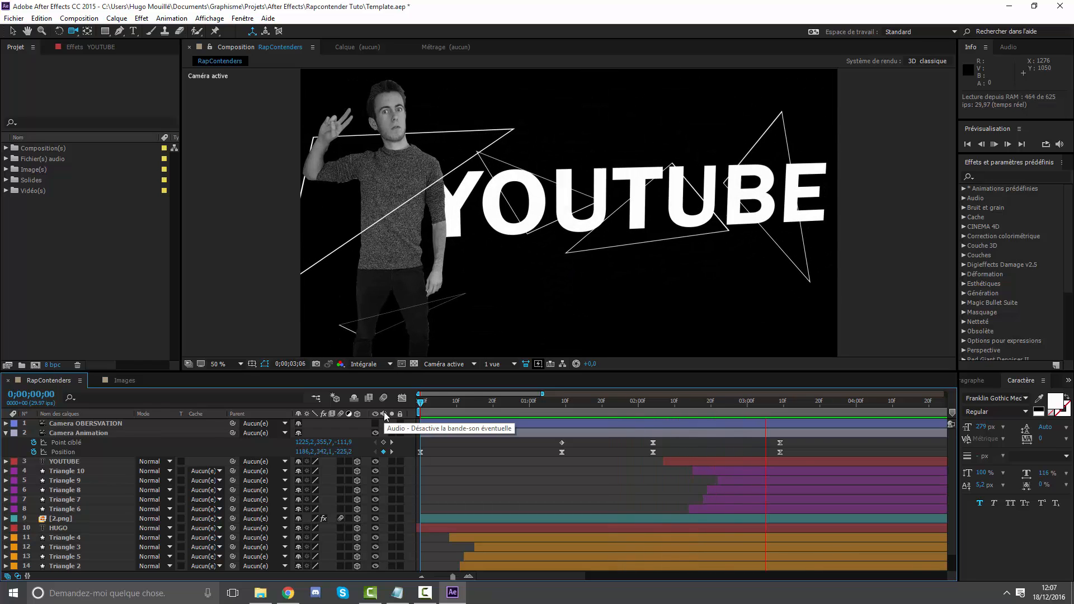
key("space")
key("space")
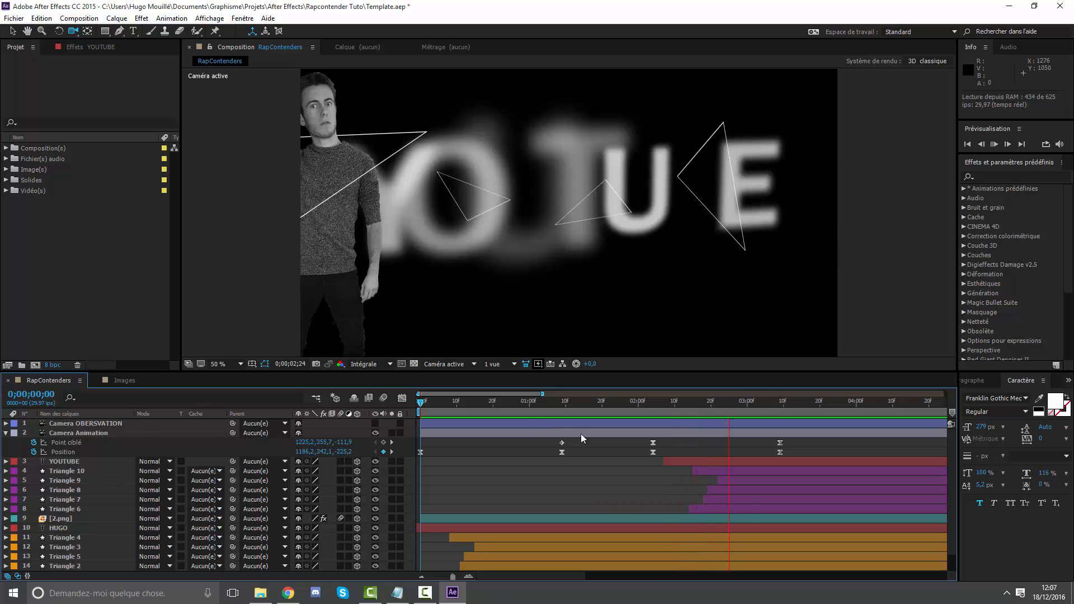
left_click(540, 402)
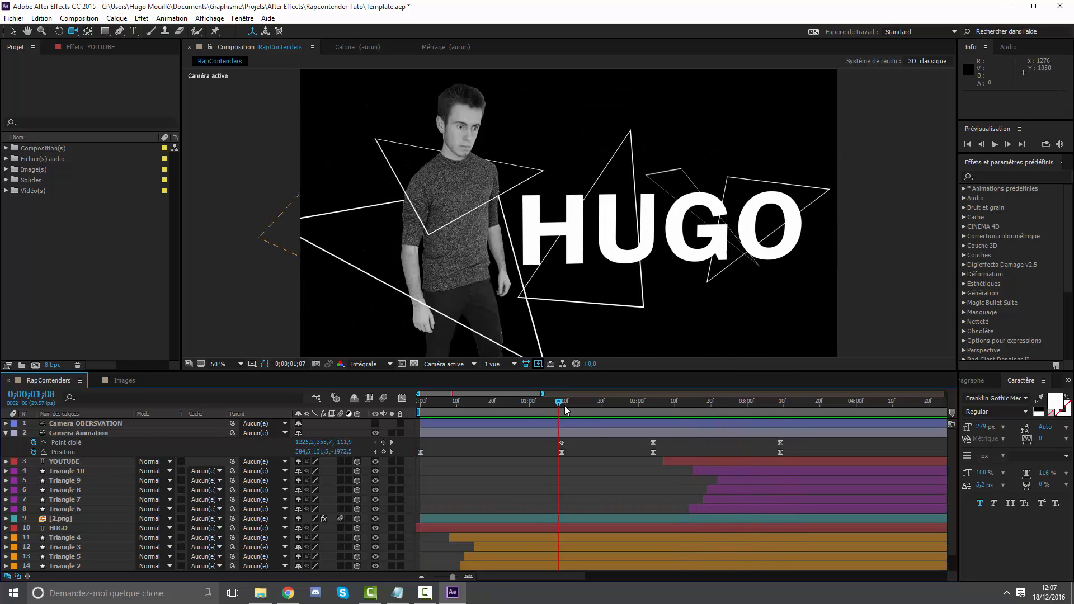
left_click(6, 434)
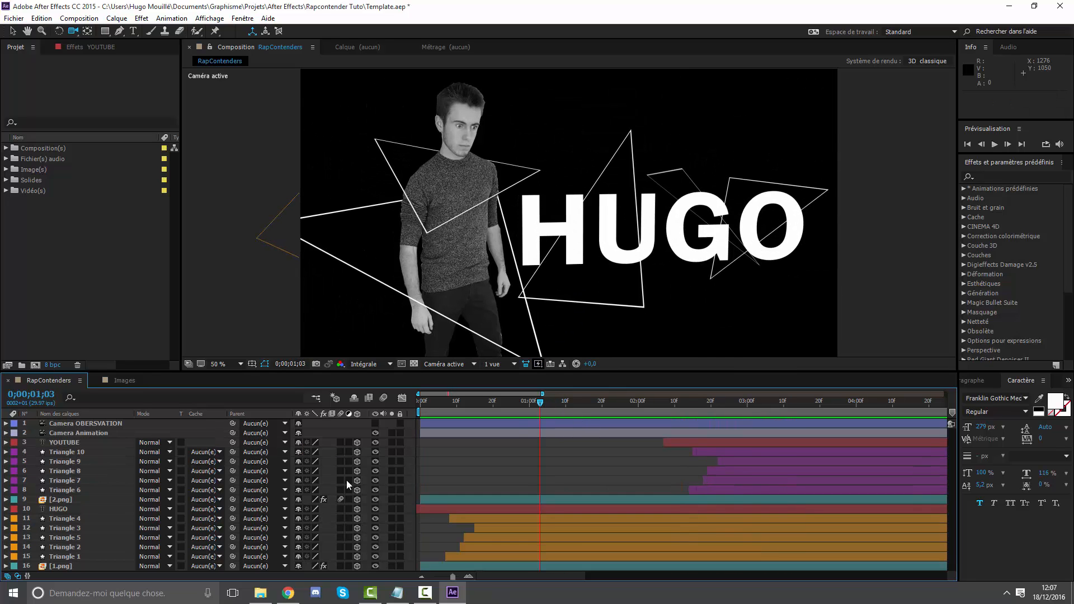
Step: Open RapContenders HUGO !.wmv from the RAPContender folder in VLC and examine the PAS GENTIL shot
left_click(270, 592)
left_click(460, 106)
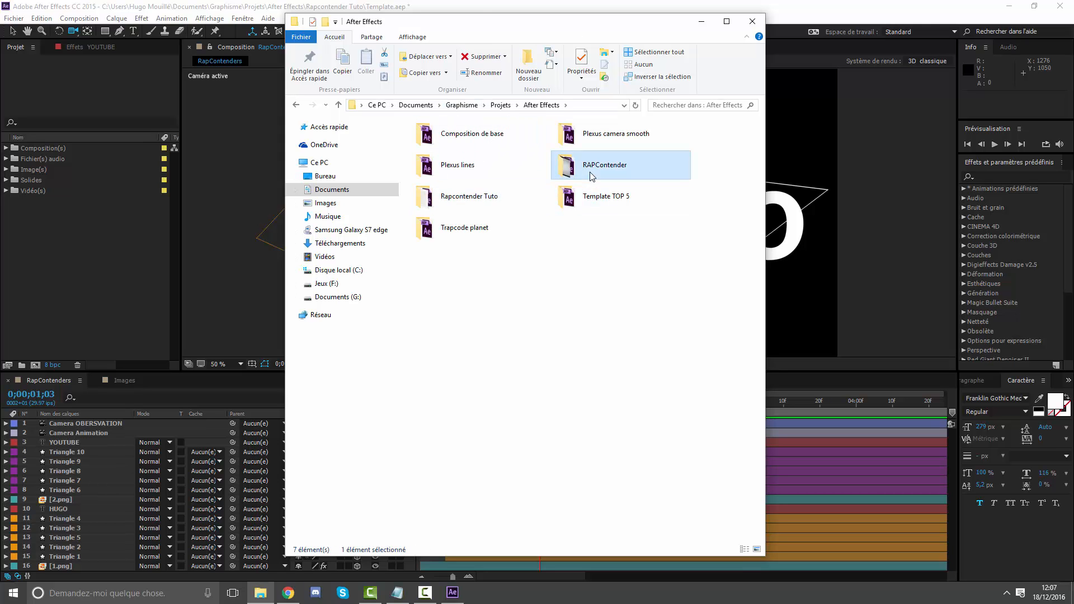
double_click(582, 162)
double_click(501, 156)
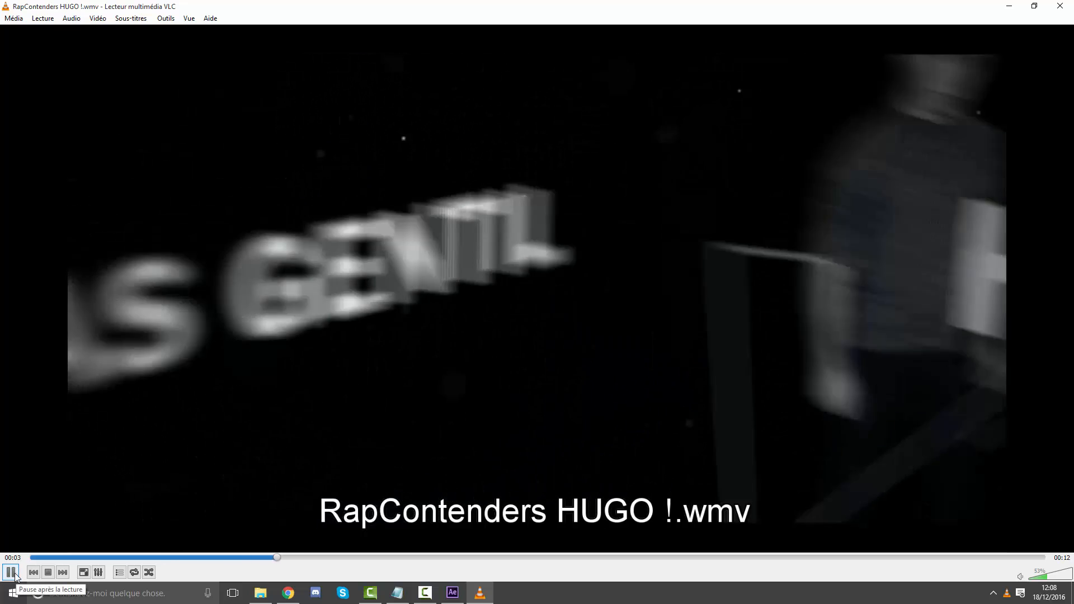
left_click(15, 575)
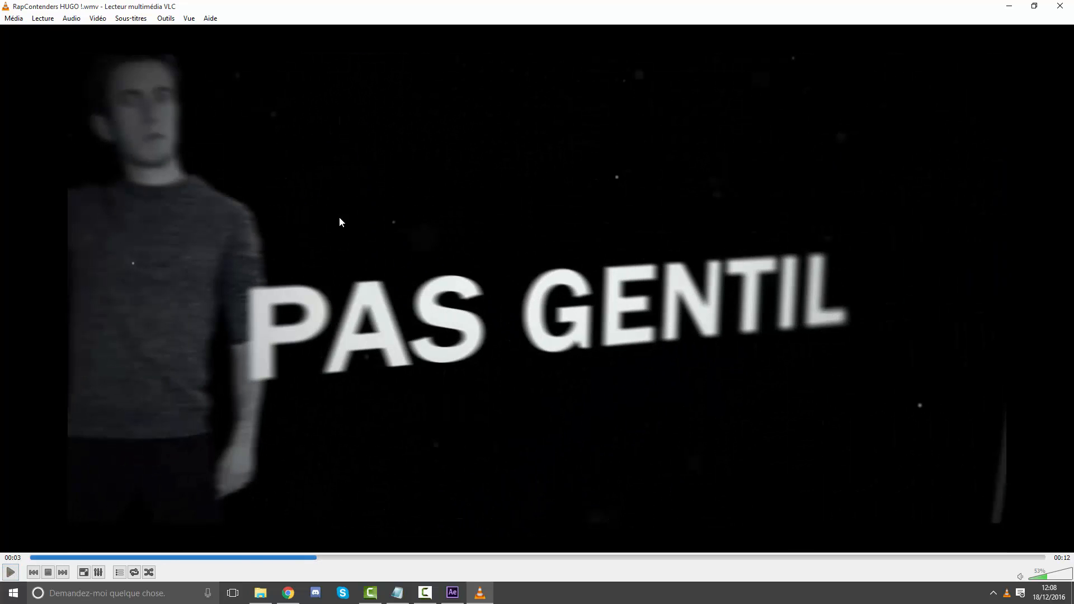
left_click(525, 558)
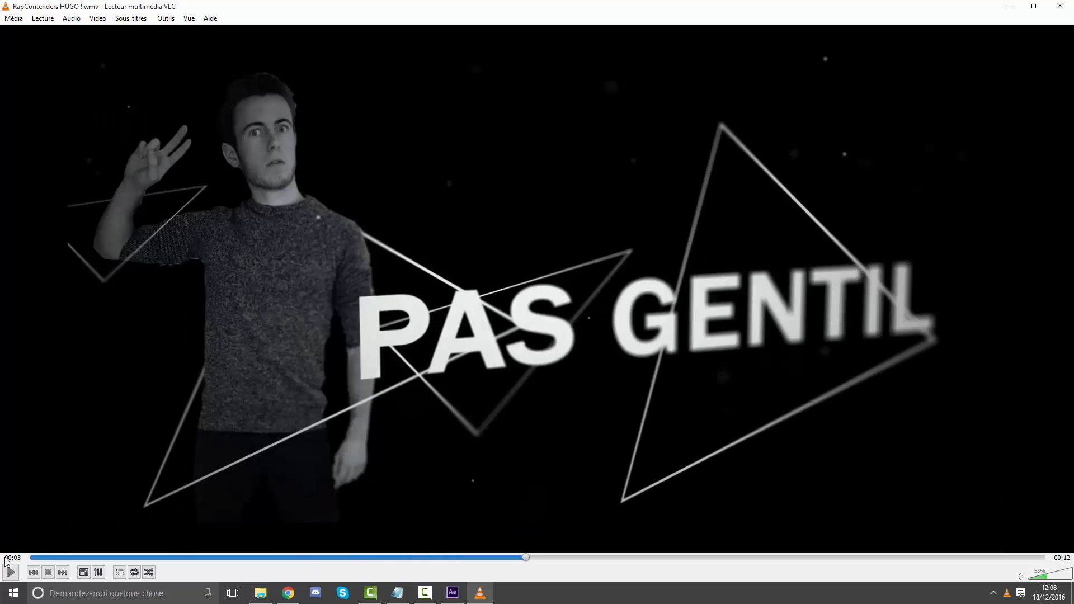
Step: Replay the reference video from the start, study the slow camera drift in the HUGO shot, and return to After Effects
left_click_drag(211, 558, 24, 563)
left_click(15, 575)
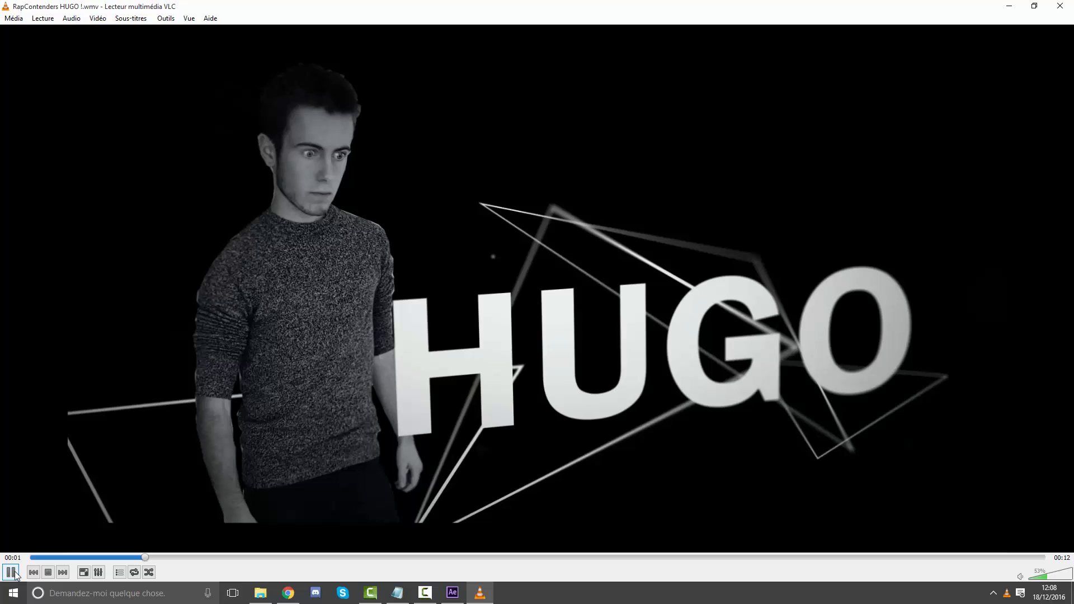
left_click(12, 572)
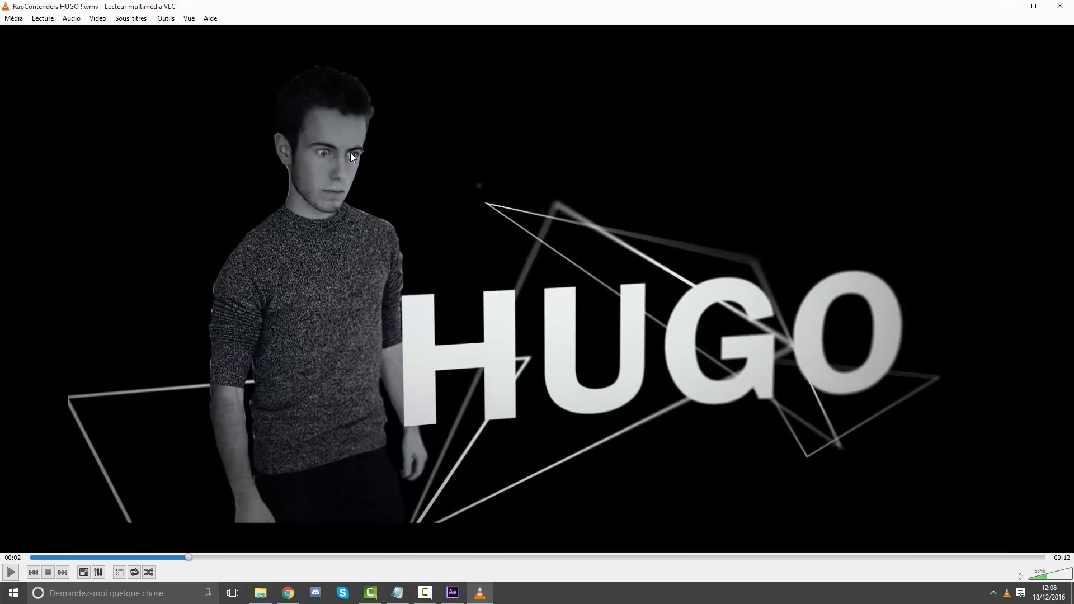
left_click(15, 576)
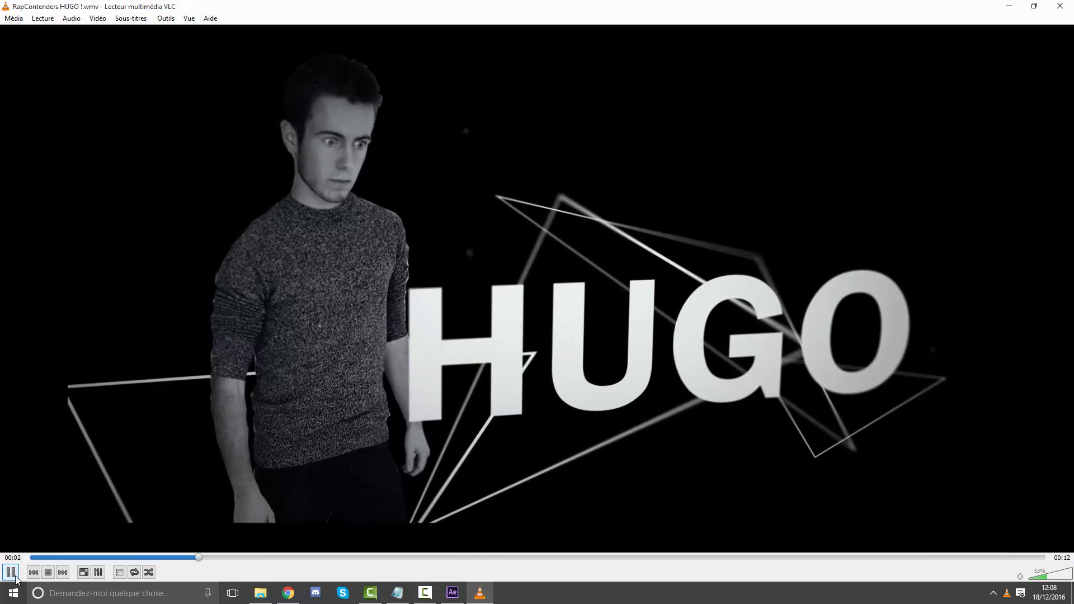
left_click(12, 572)
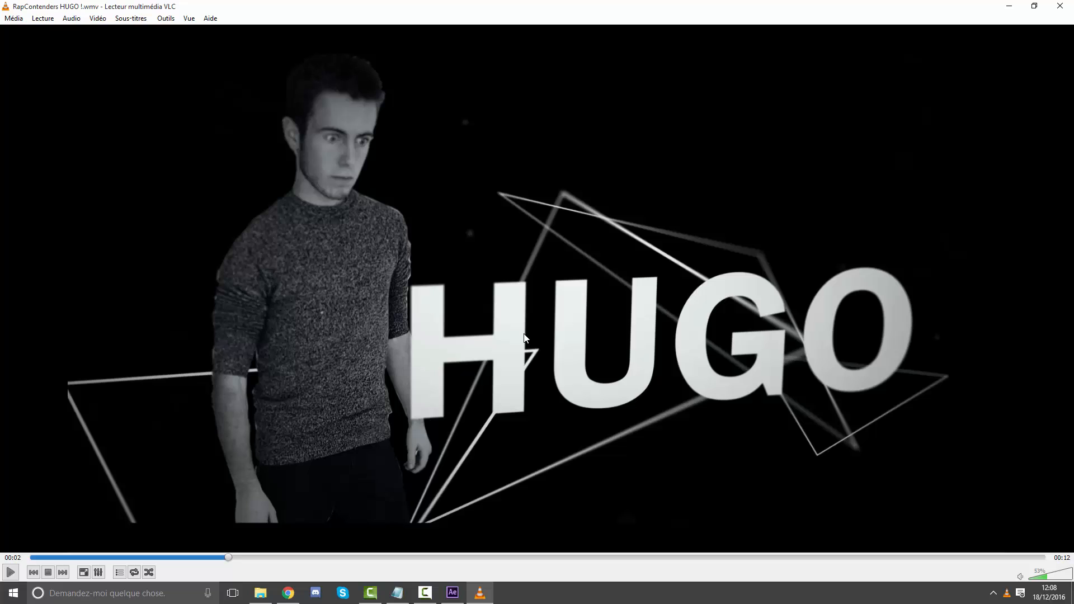
left_click(11, 572)
left_click(1060, 5)
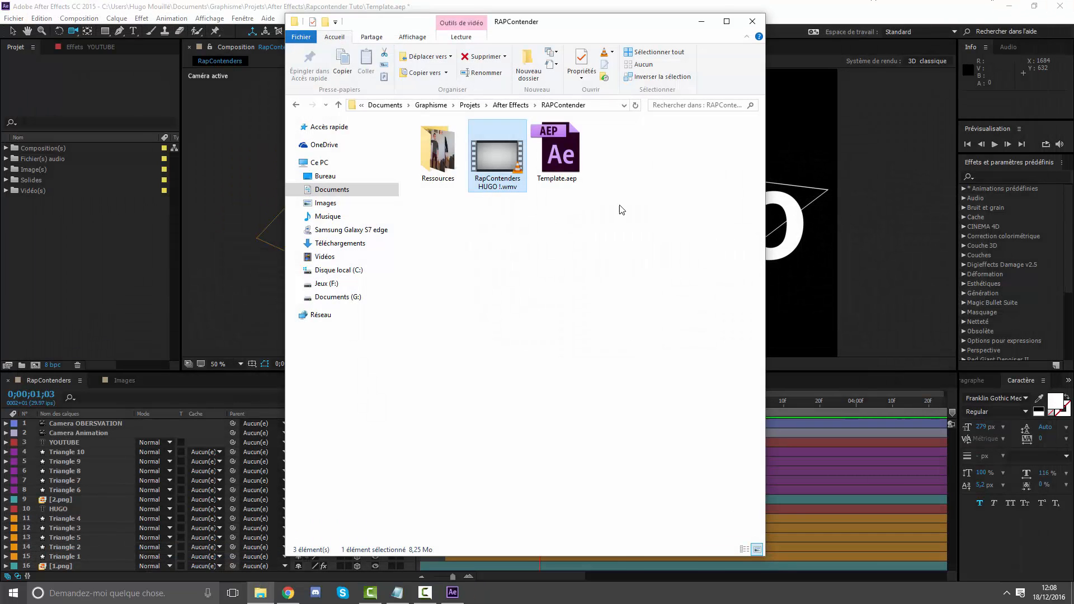
left_click(452, 592)
Step: Move from the start of the composition to the HUGO shot at 0;00;01;20 and activate the Selection tool
left_click_drag(595, 395, 420, 401)
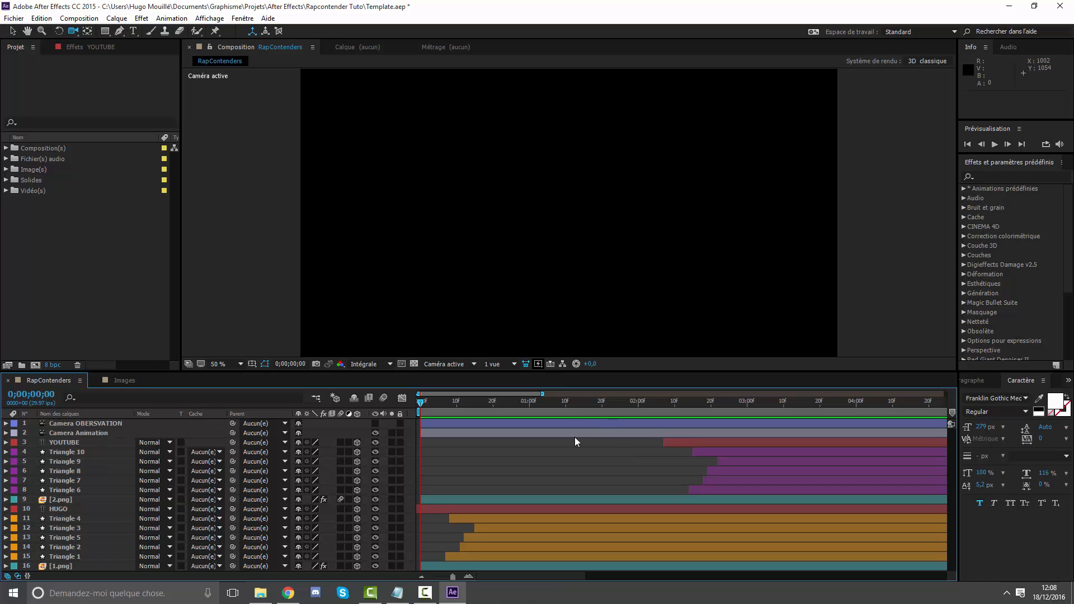
left_click(541, 399)
left_click_drag(544, 396, 602, 383)
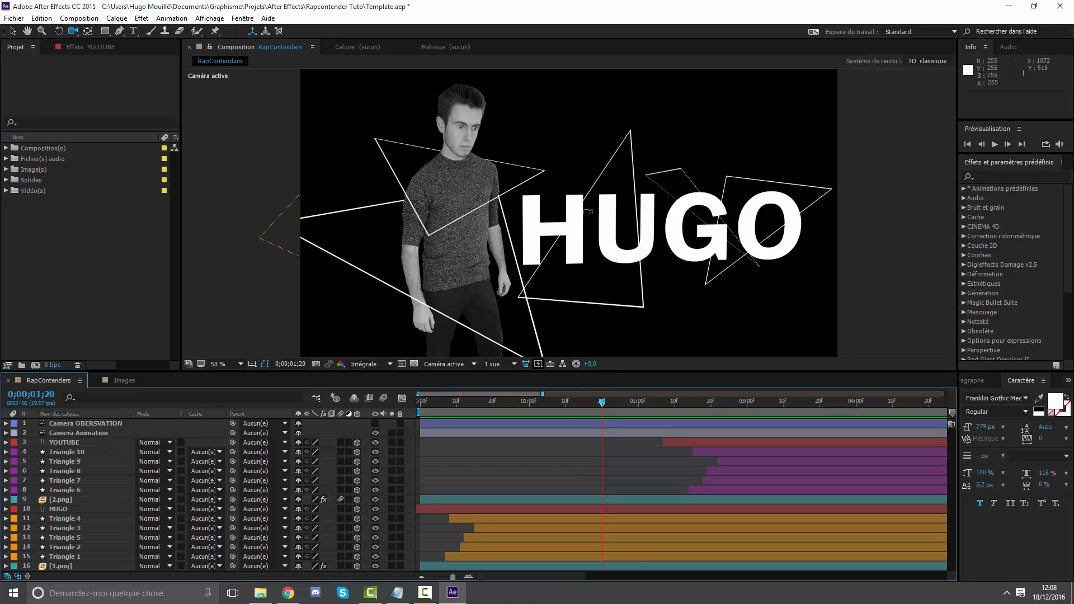
left_click(13, 30)
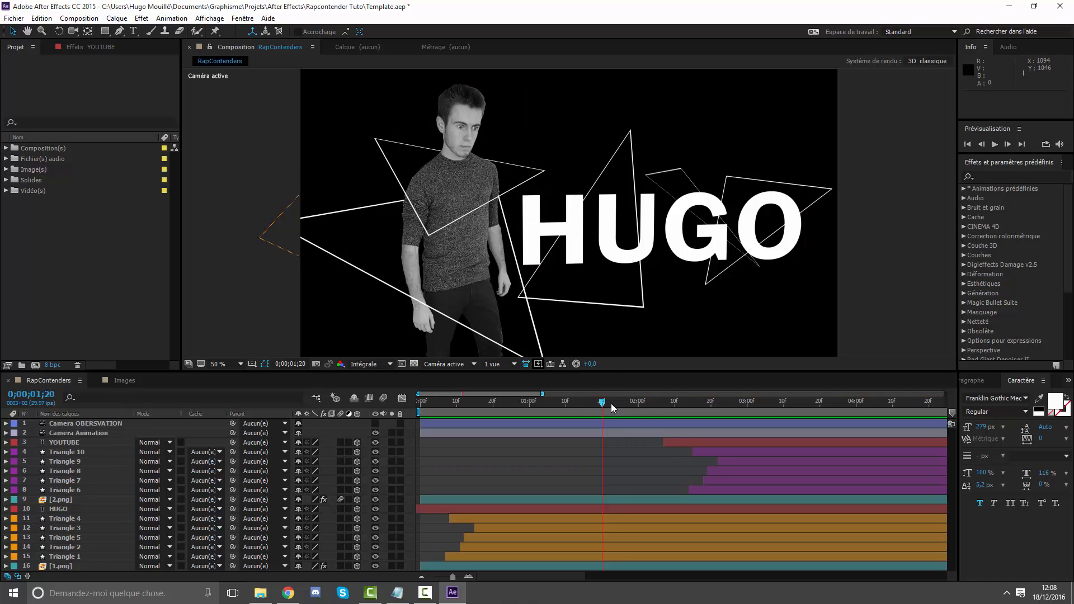
Step: Scrub through the HUGO and YOUTUBE shots to examine the camera hold and title reveal, stopping at 0;00;01;14
left_click_drag(611, 404, 809, 399)
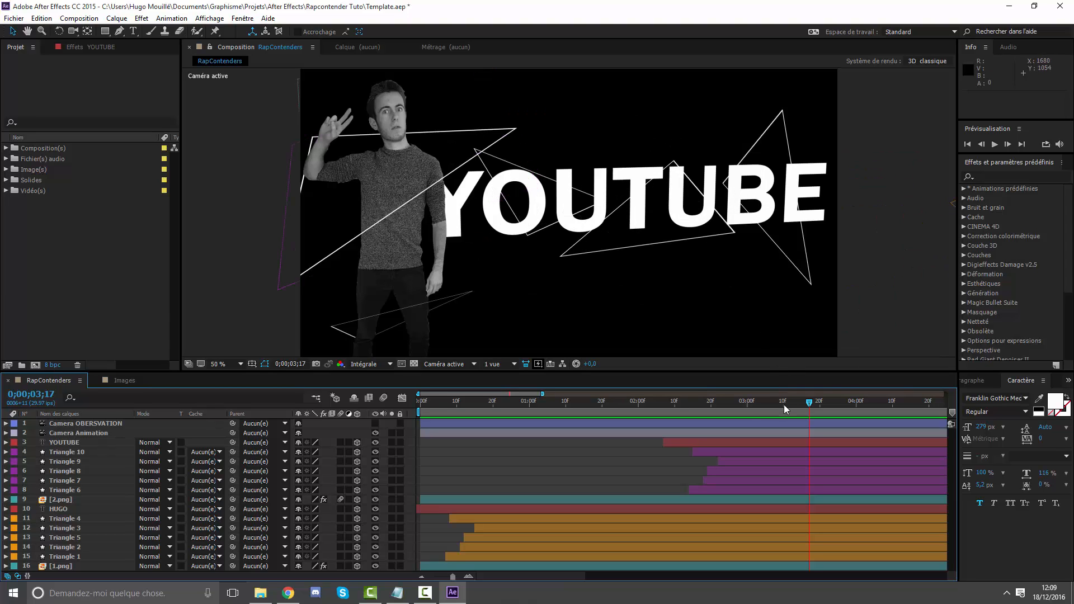
left_click_drag(784, 405, 747, 401)
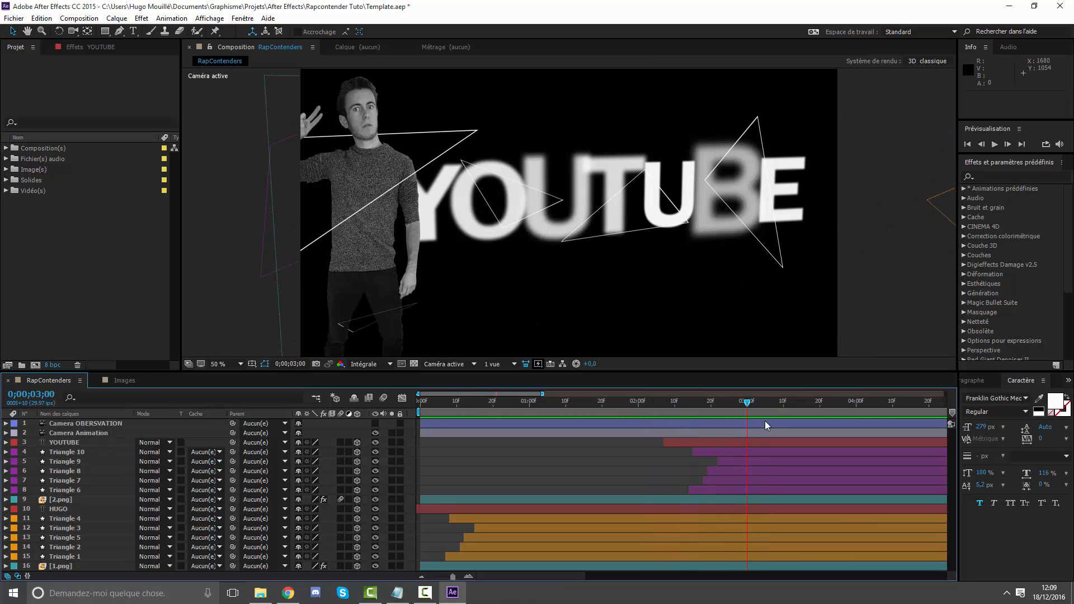
left_click_drag(746, 400, 772, 401)
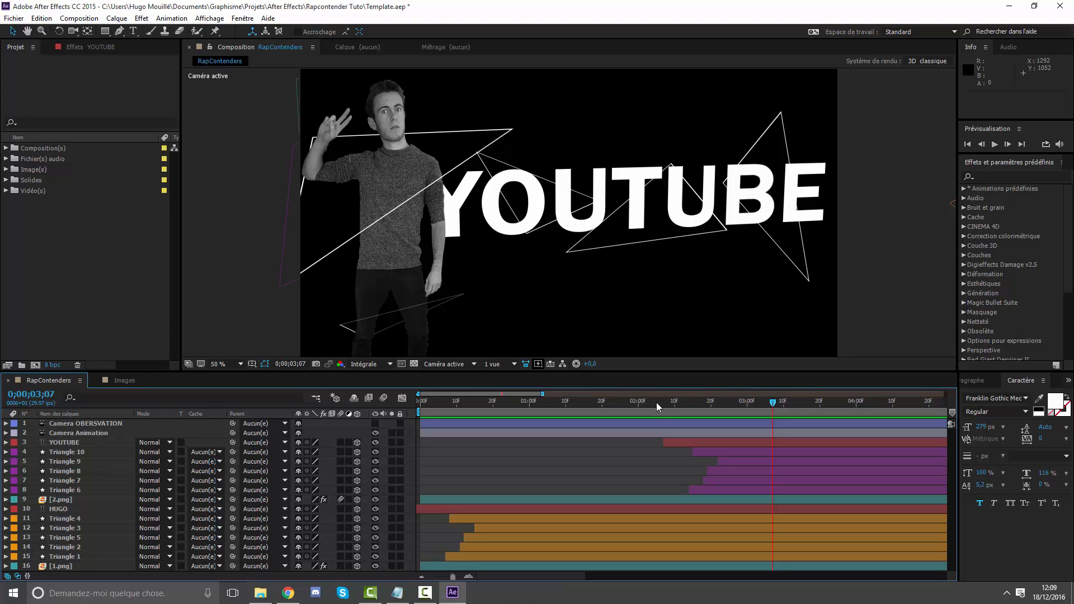
left_click_drag(656, 402, 632, 395)
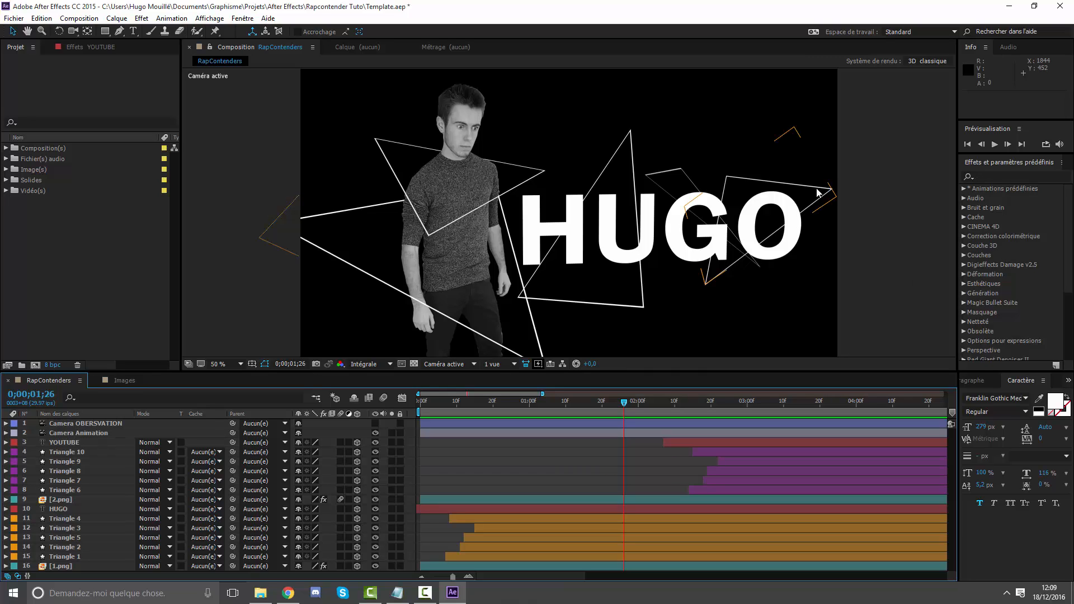
left_click(638, 403)
left_click_drag(636, 404, 580, 404)
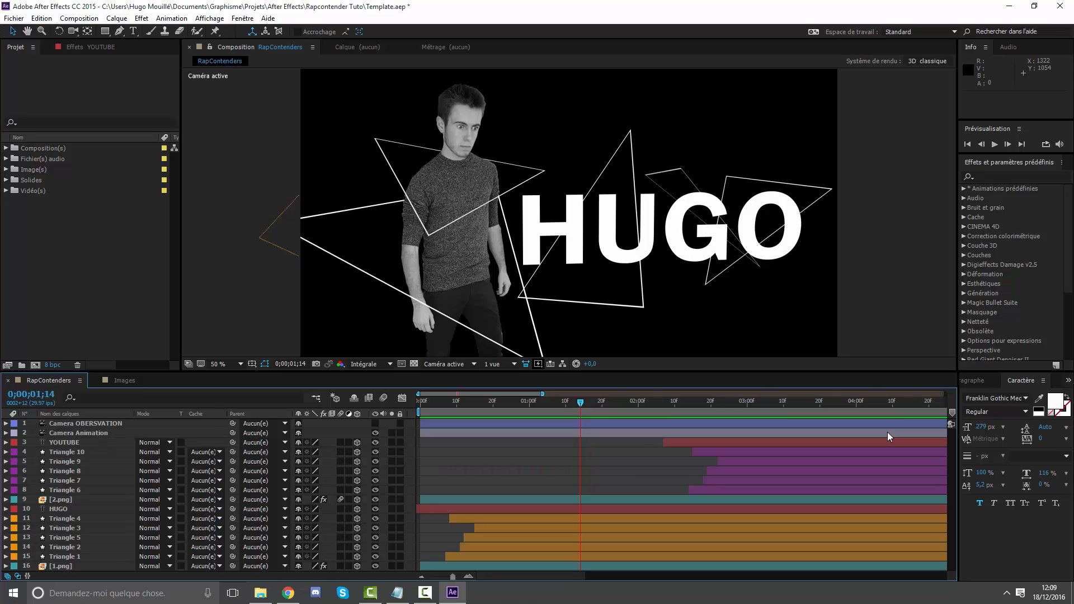